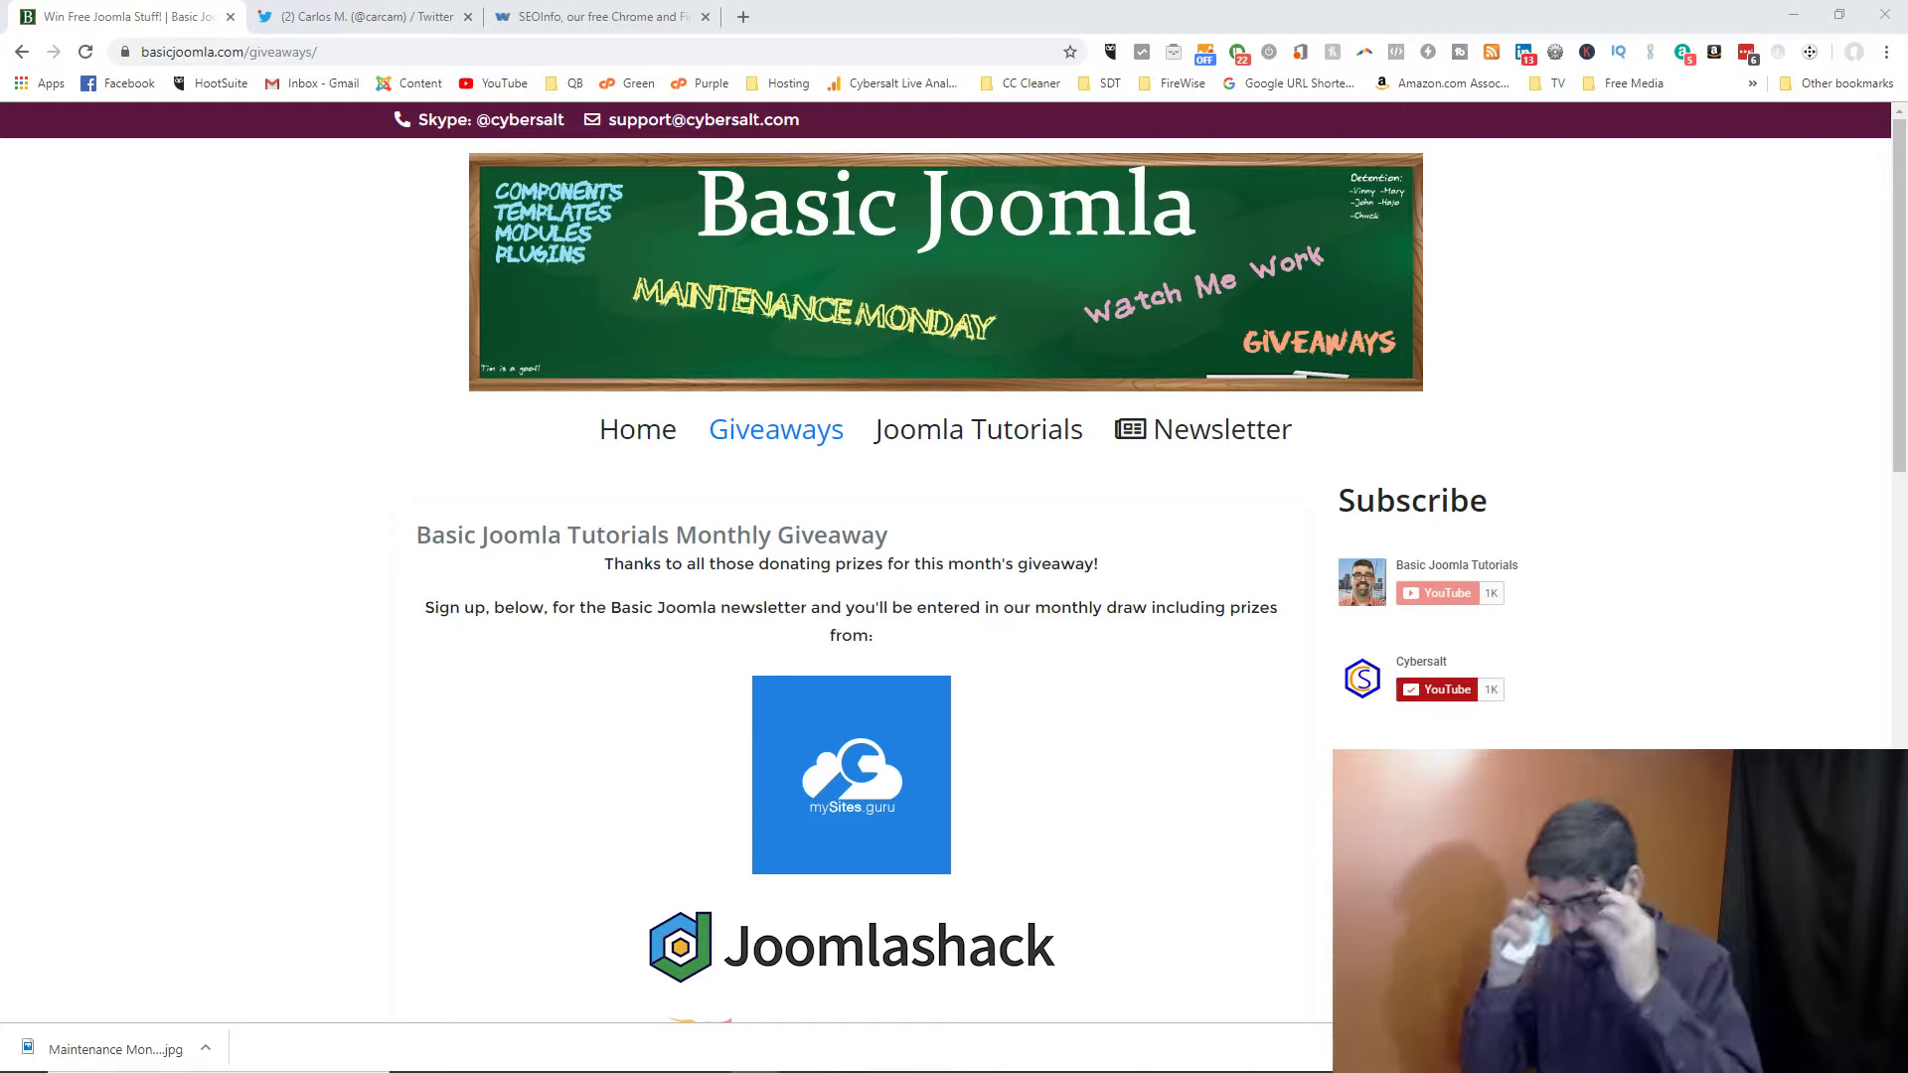
- Look through the Basic Joomla monthly giveaway page, from the prize sponsors to the newsletter sign-up form
scroll(554, 396, down, 2)
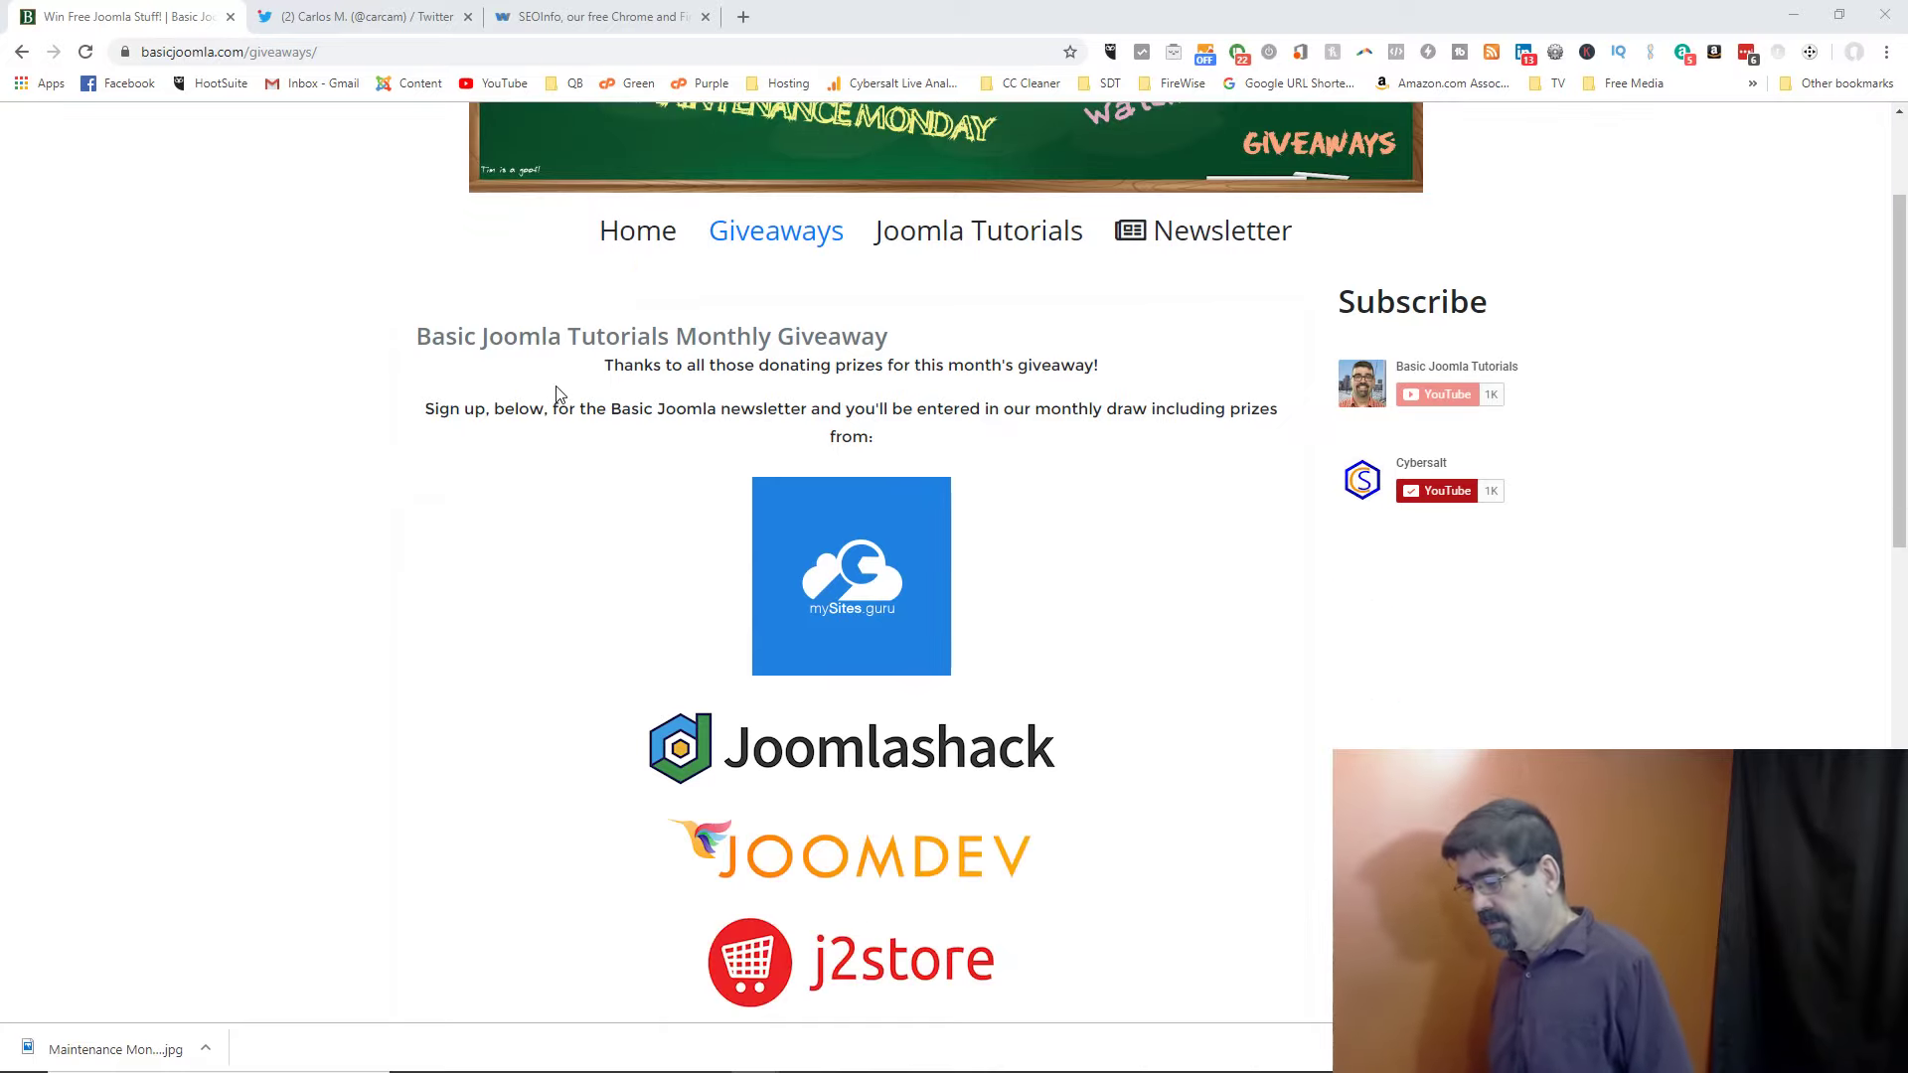
scroll(456, 408, down, 1)
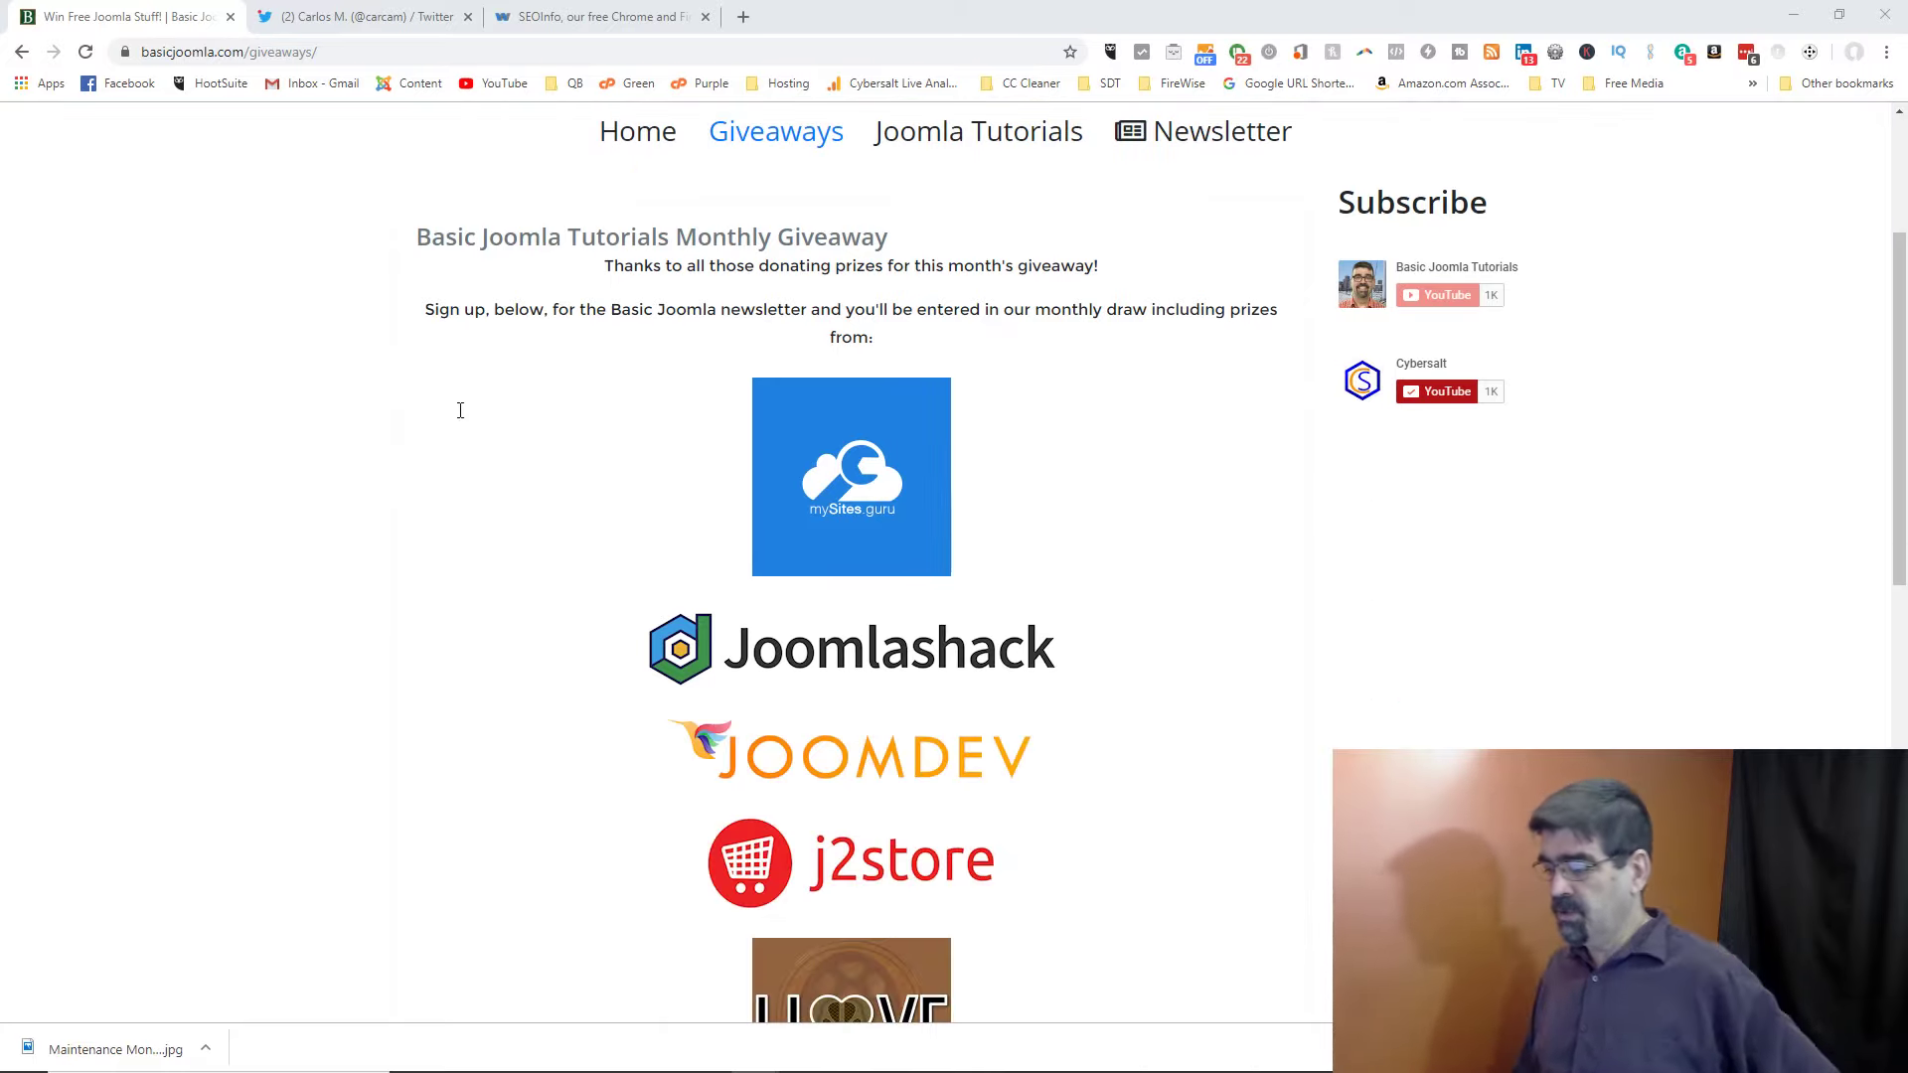
scroll(453, 413, down, 2)
scroll(453, 417, down, 3)
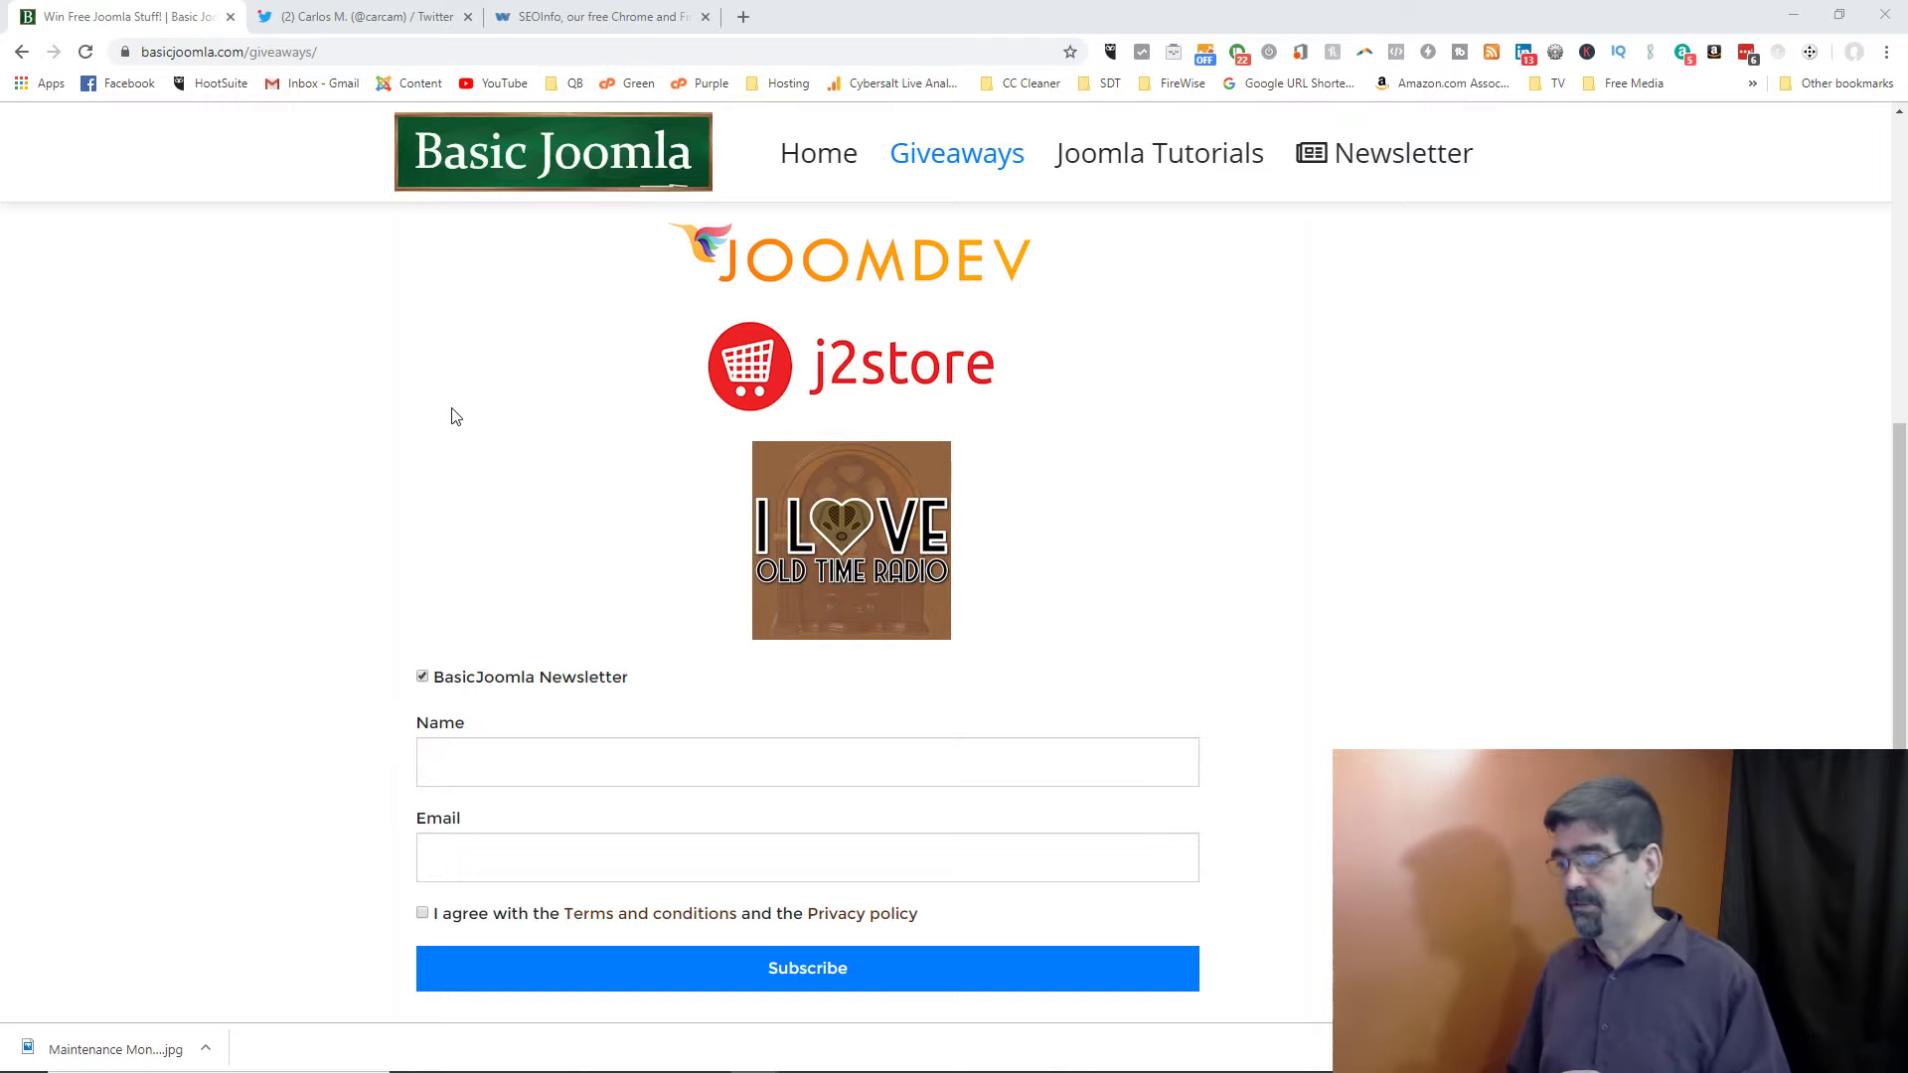
scroll(453, 417, up, 10)
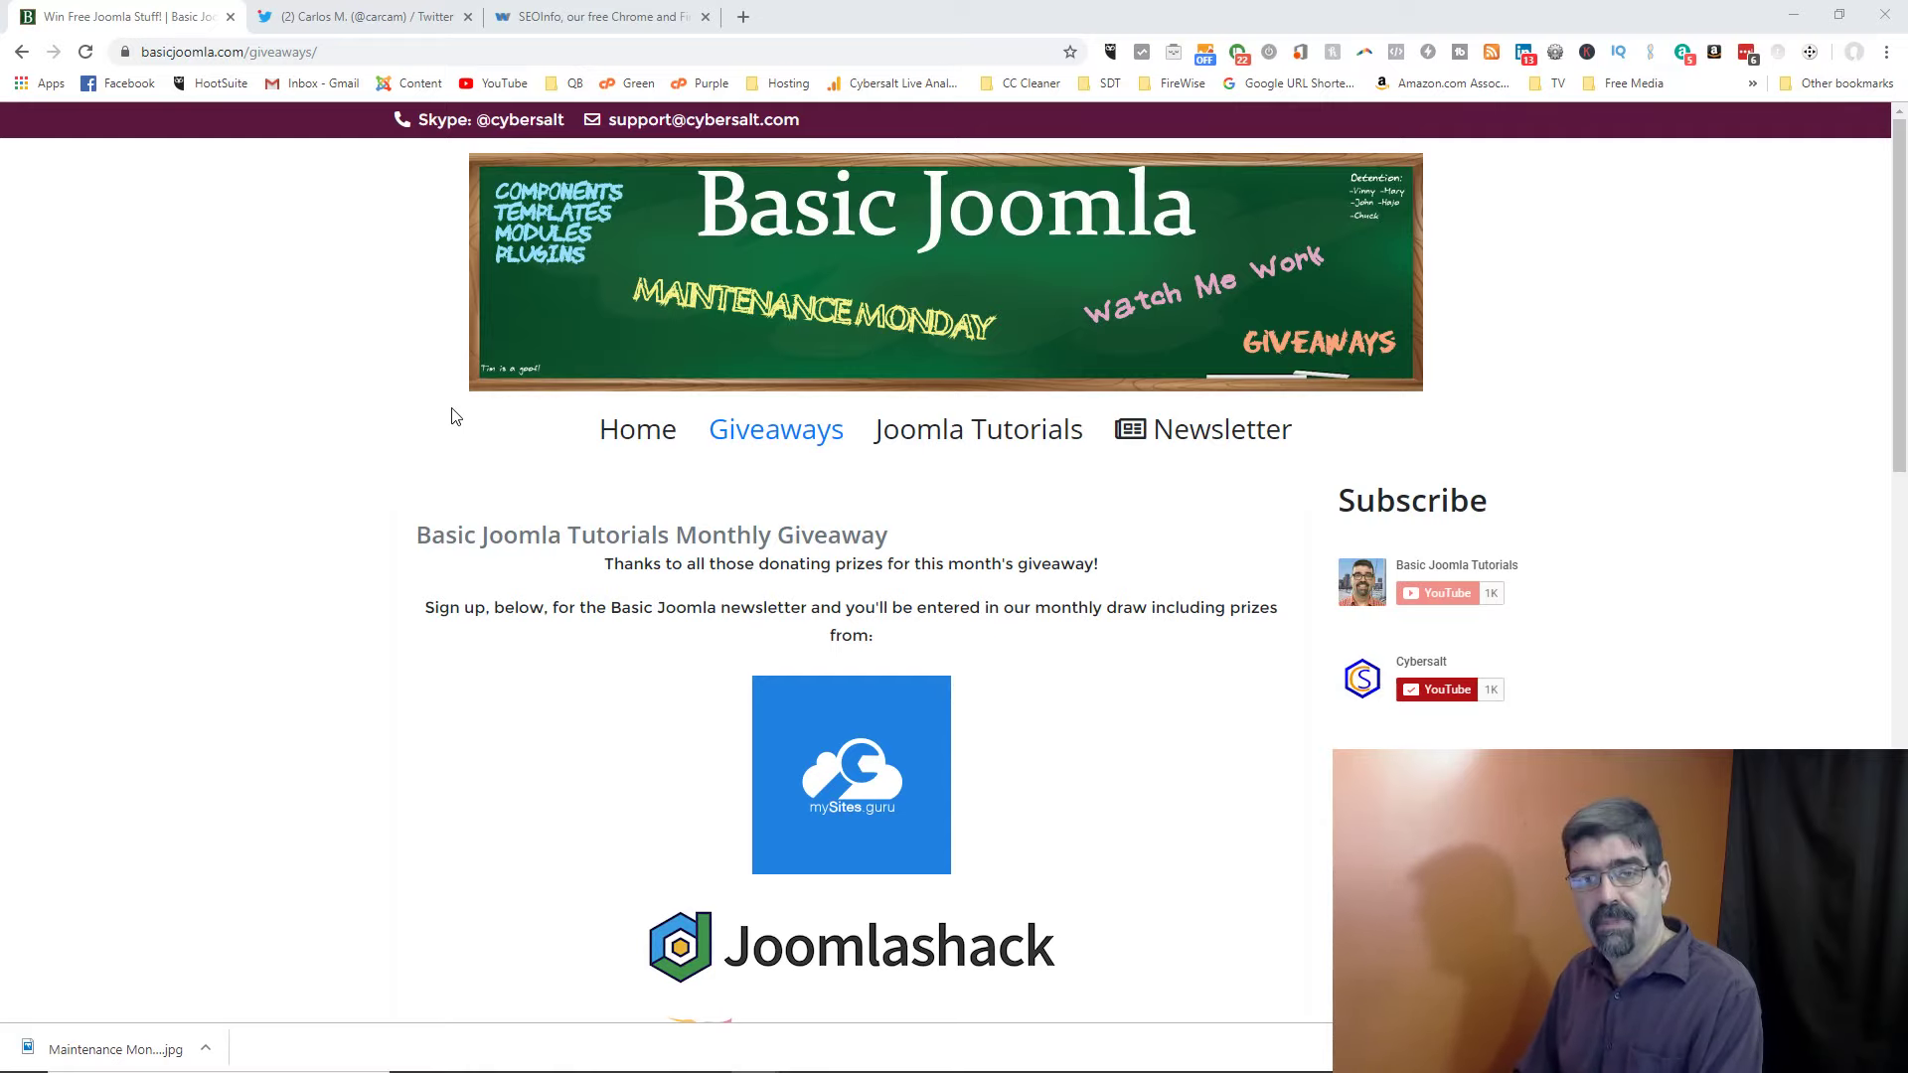
scroll(587, 453, down, 10)
scroll(587, 453, up, 10)
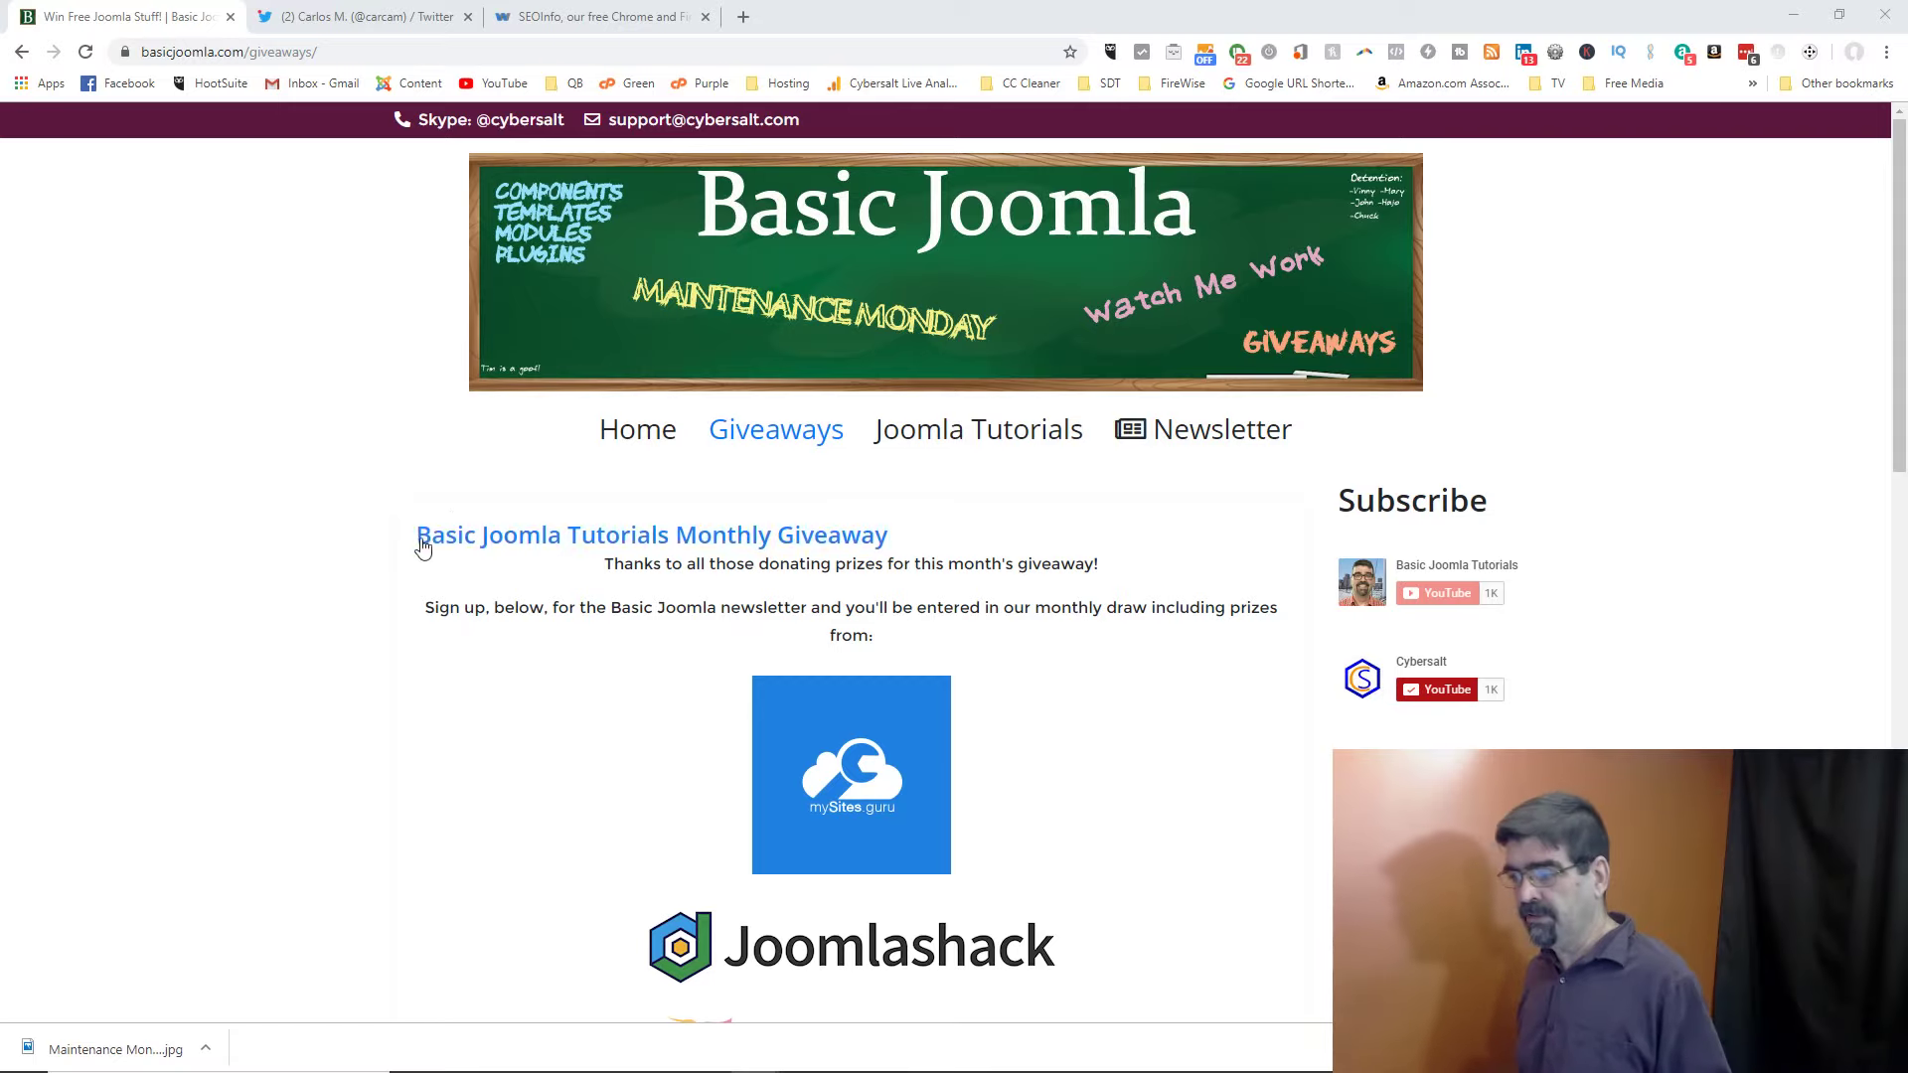
- Switch to the open Twitter profile page and select its web address
click(368, 21)
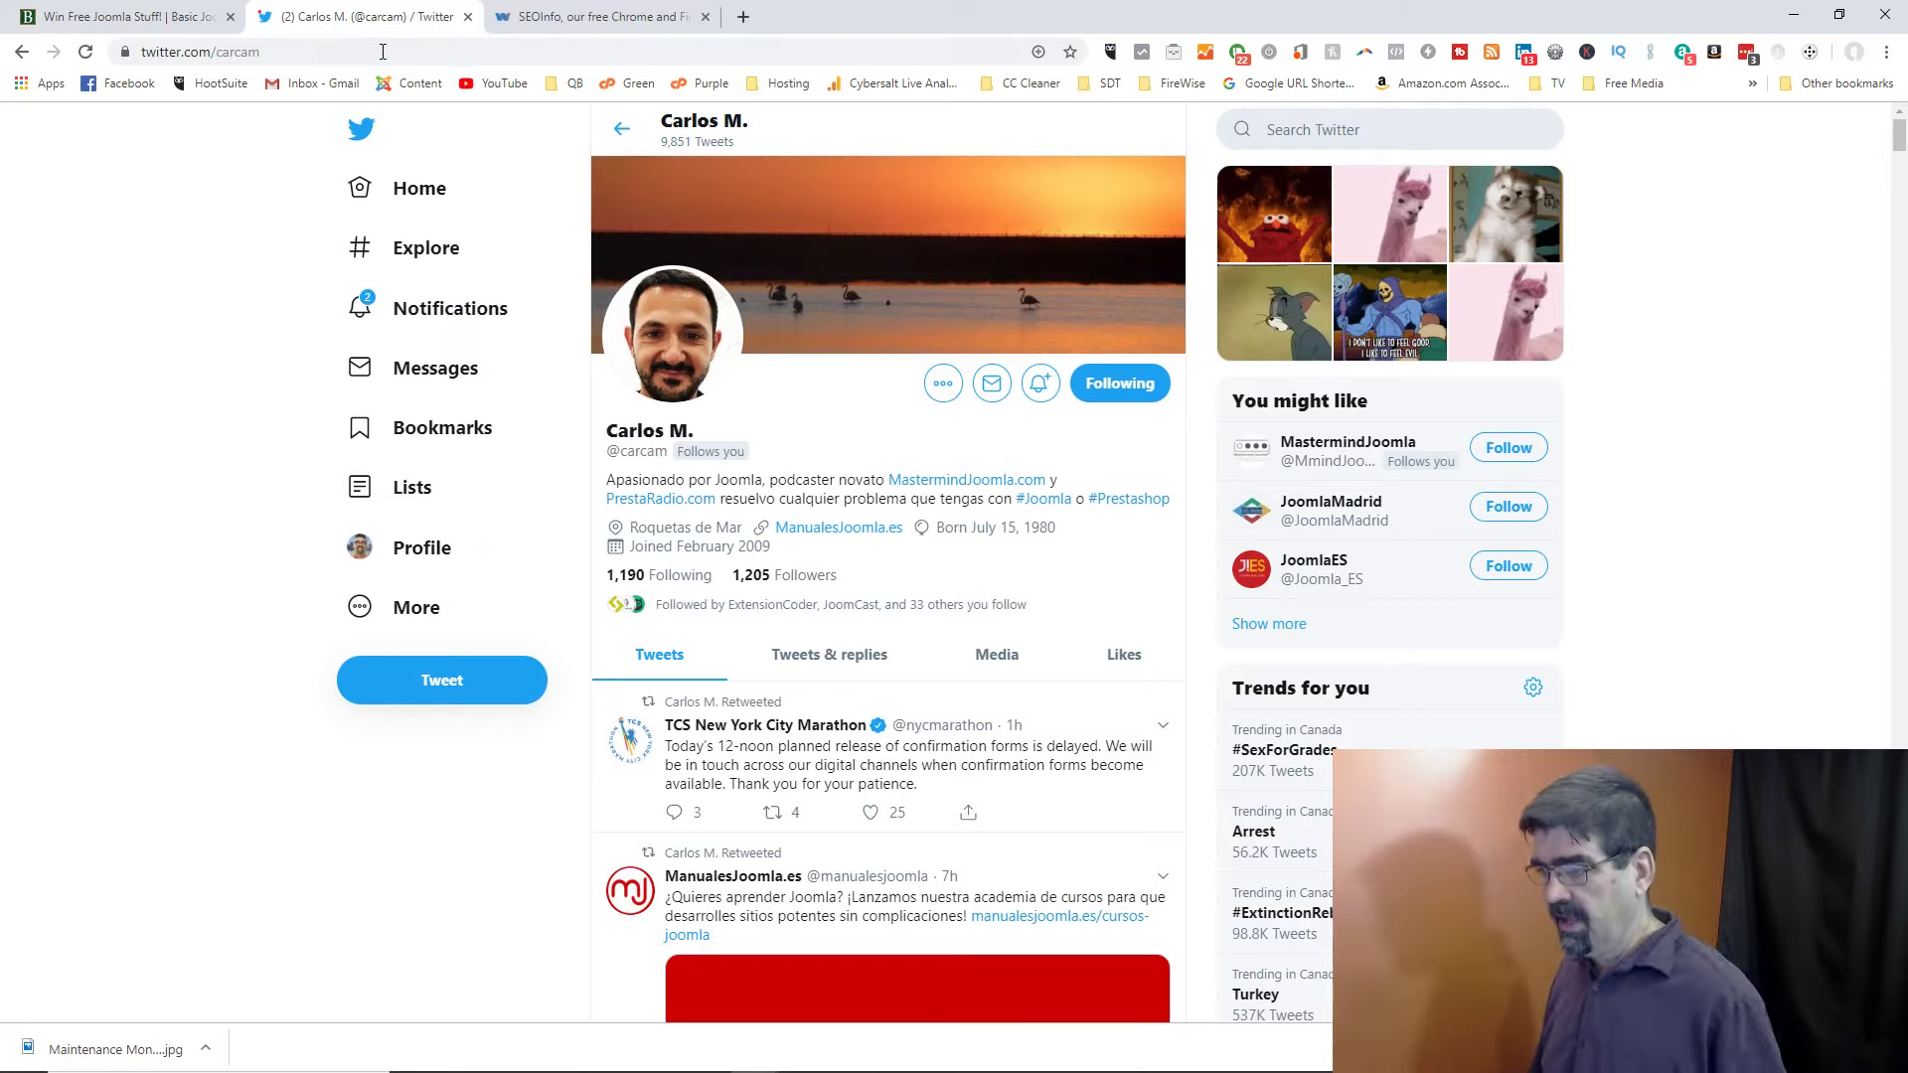
click(382, 51)
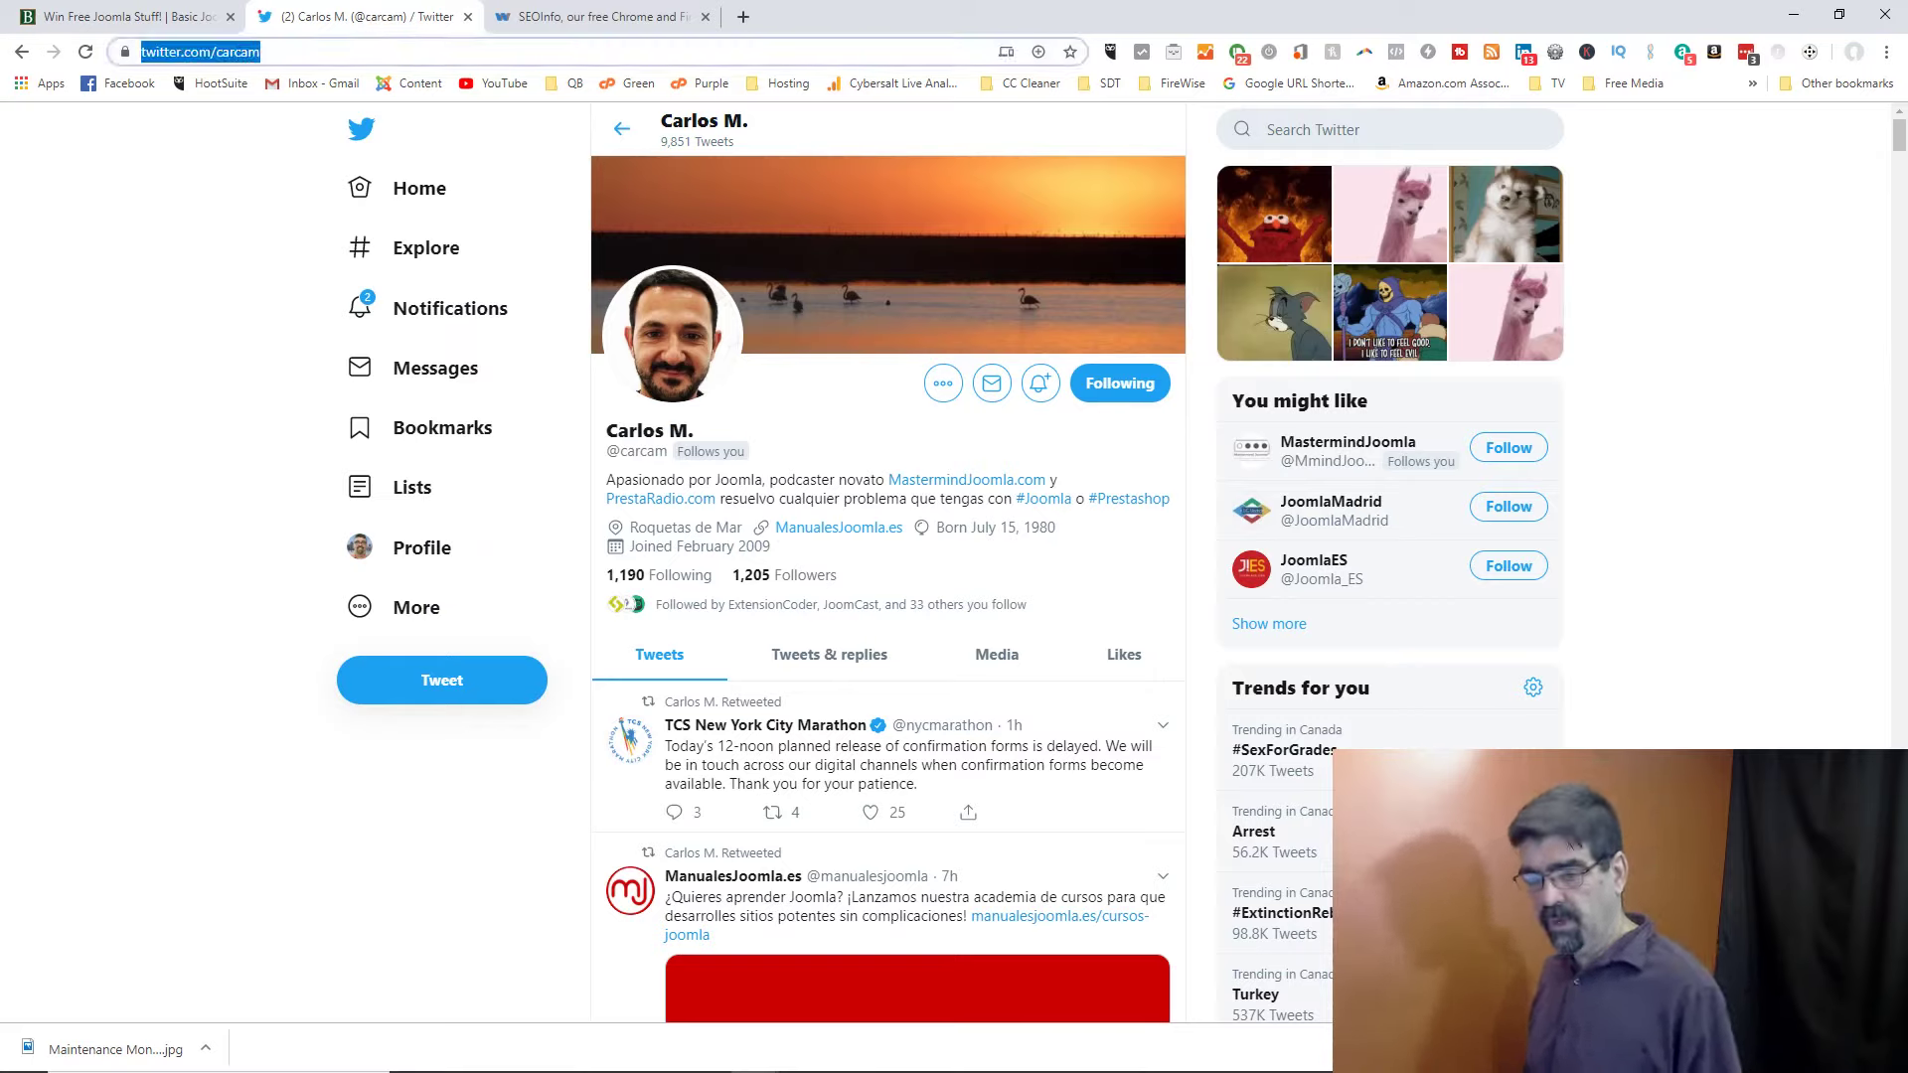
key(alt+Tab)
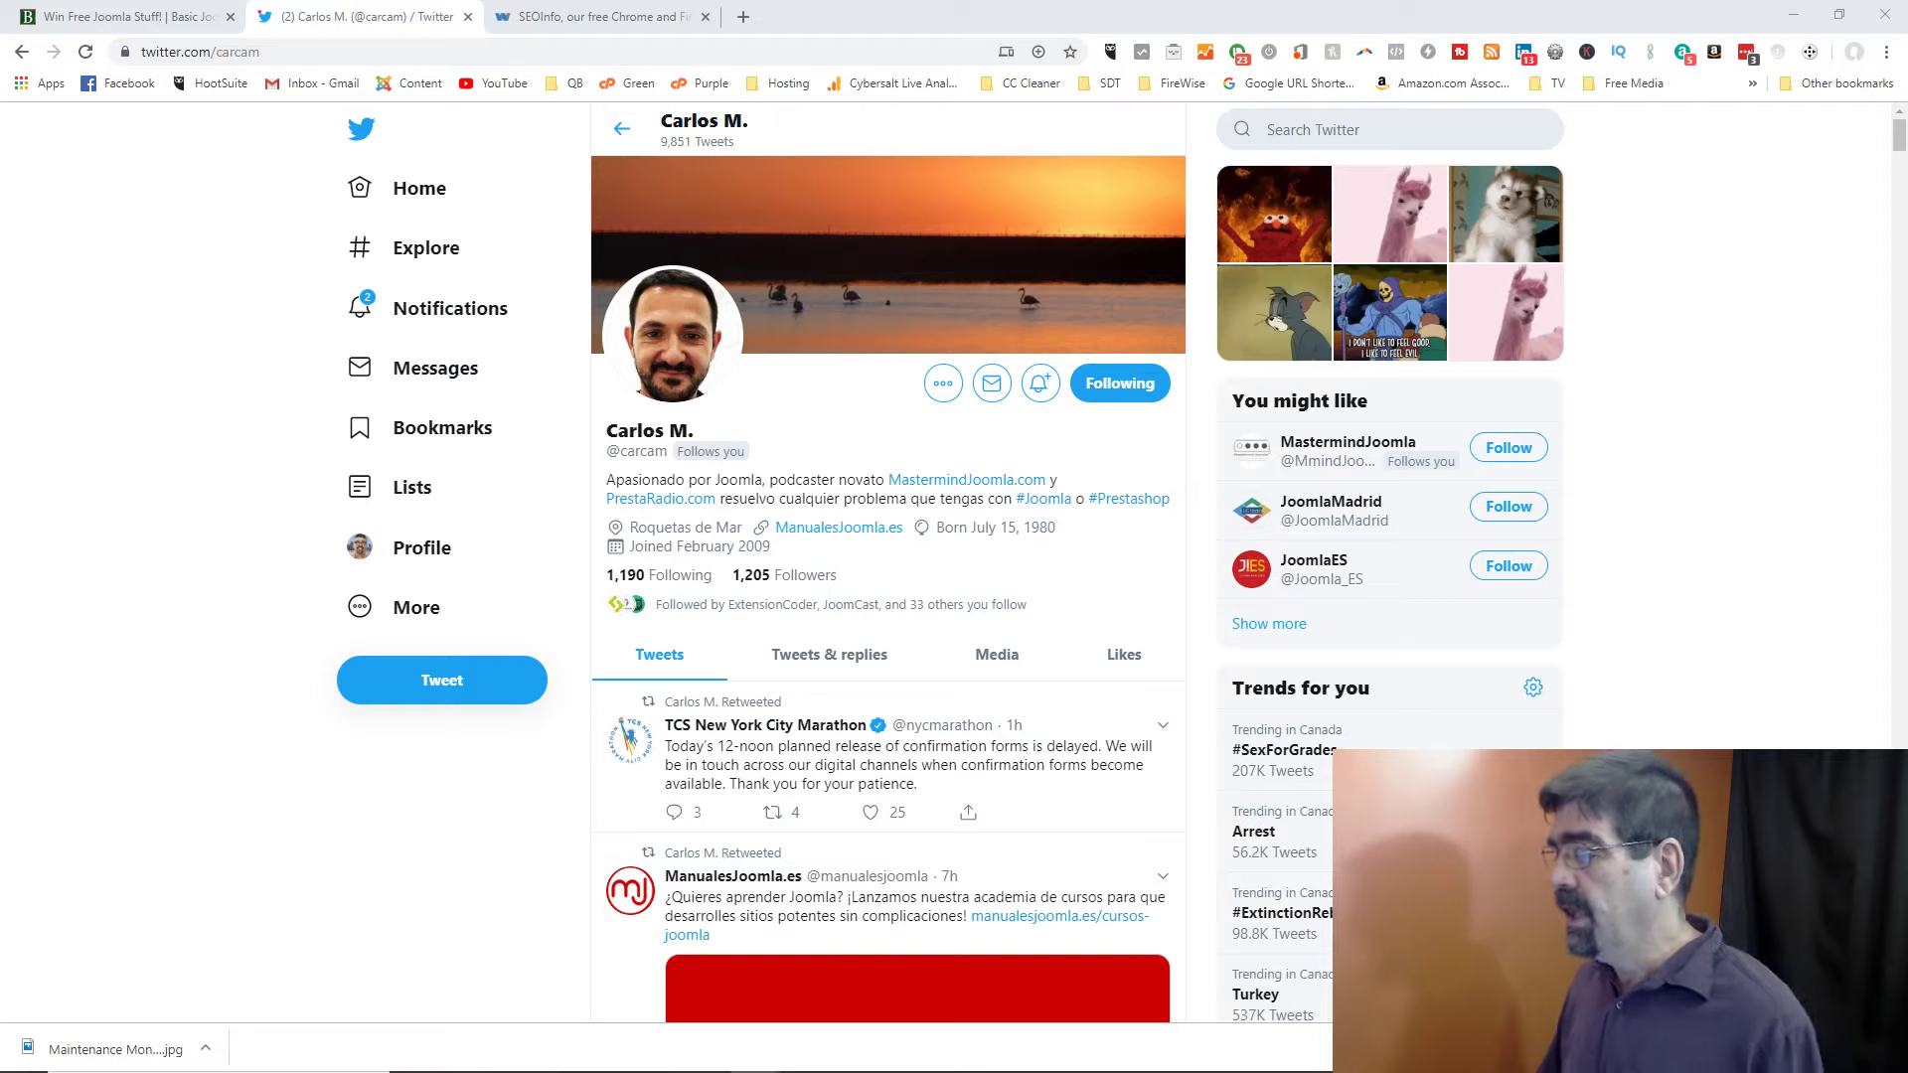
- Open SEOInfo's Chrome Web Store page from the "How to get SEOInfo" section of the Weeblr blog article
click(635, 27)
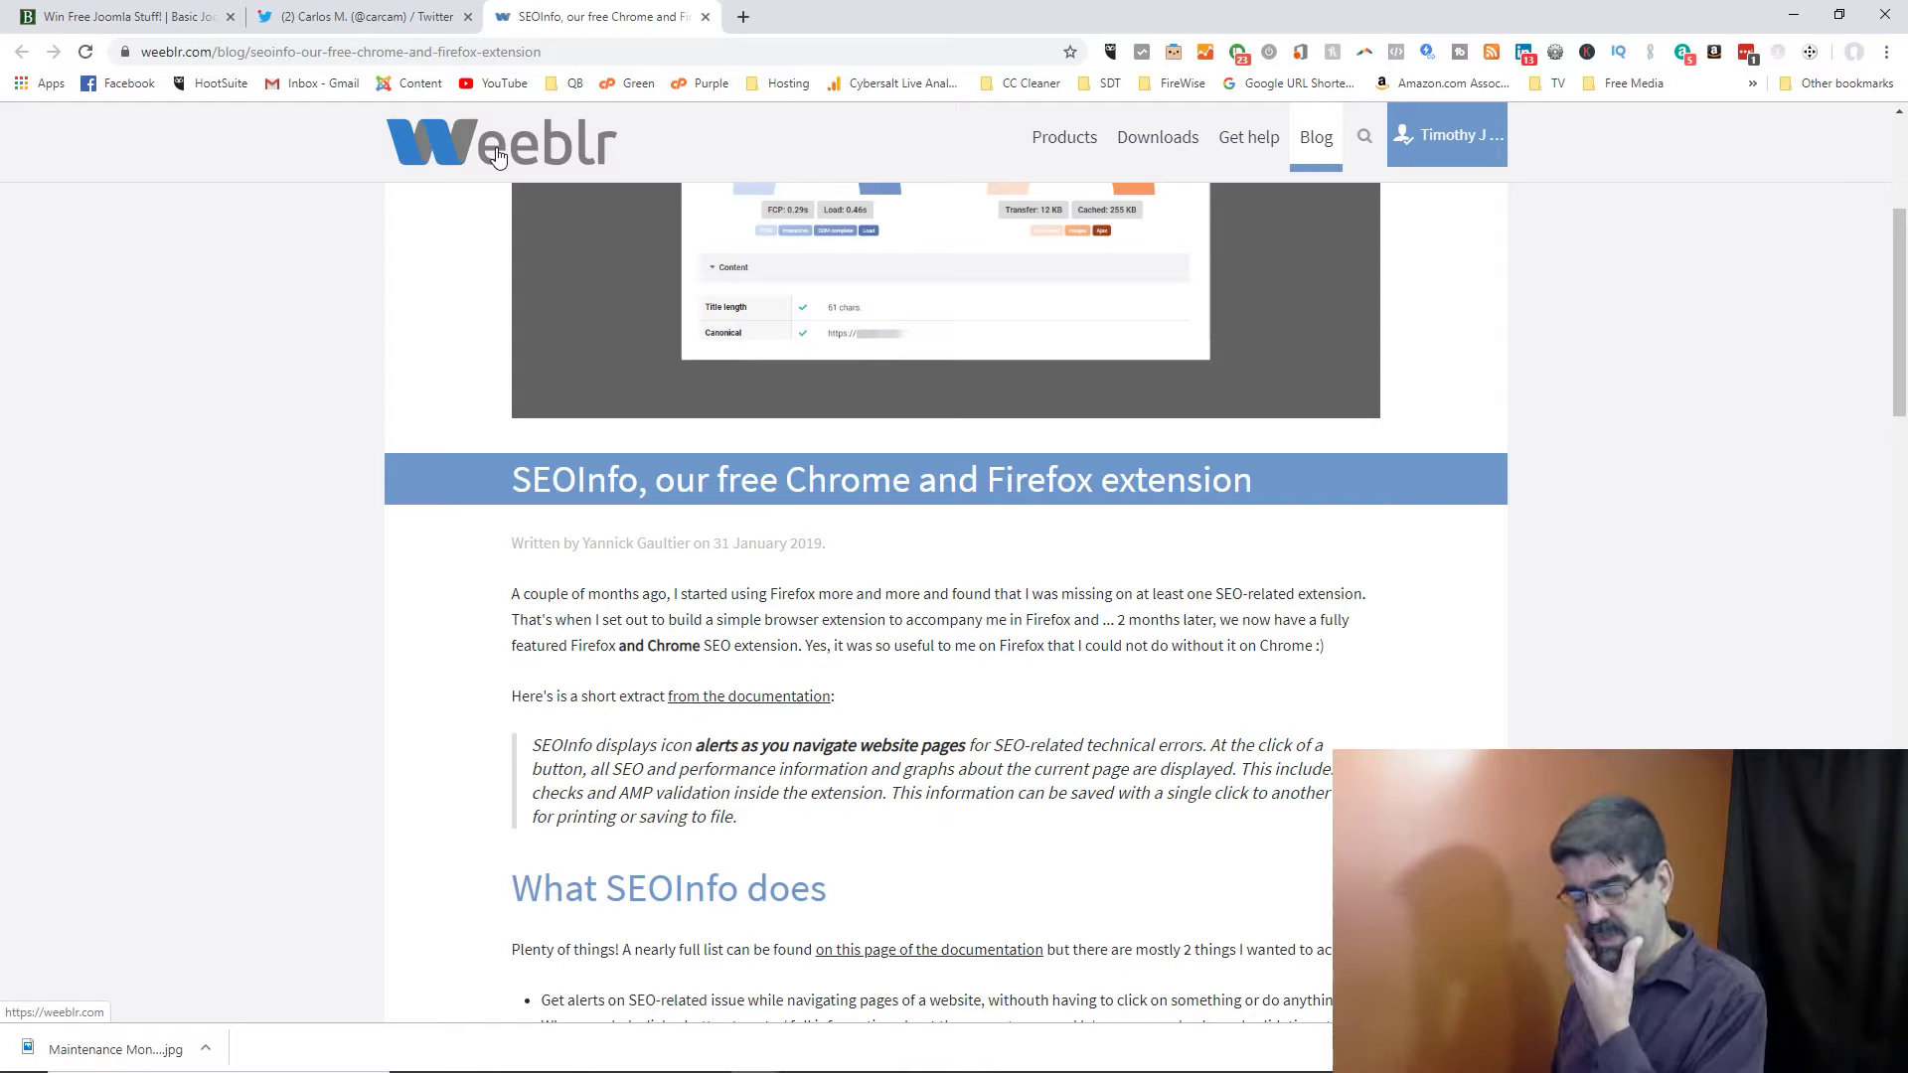
click(477, 52)
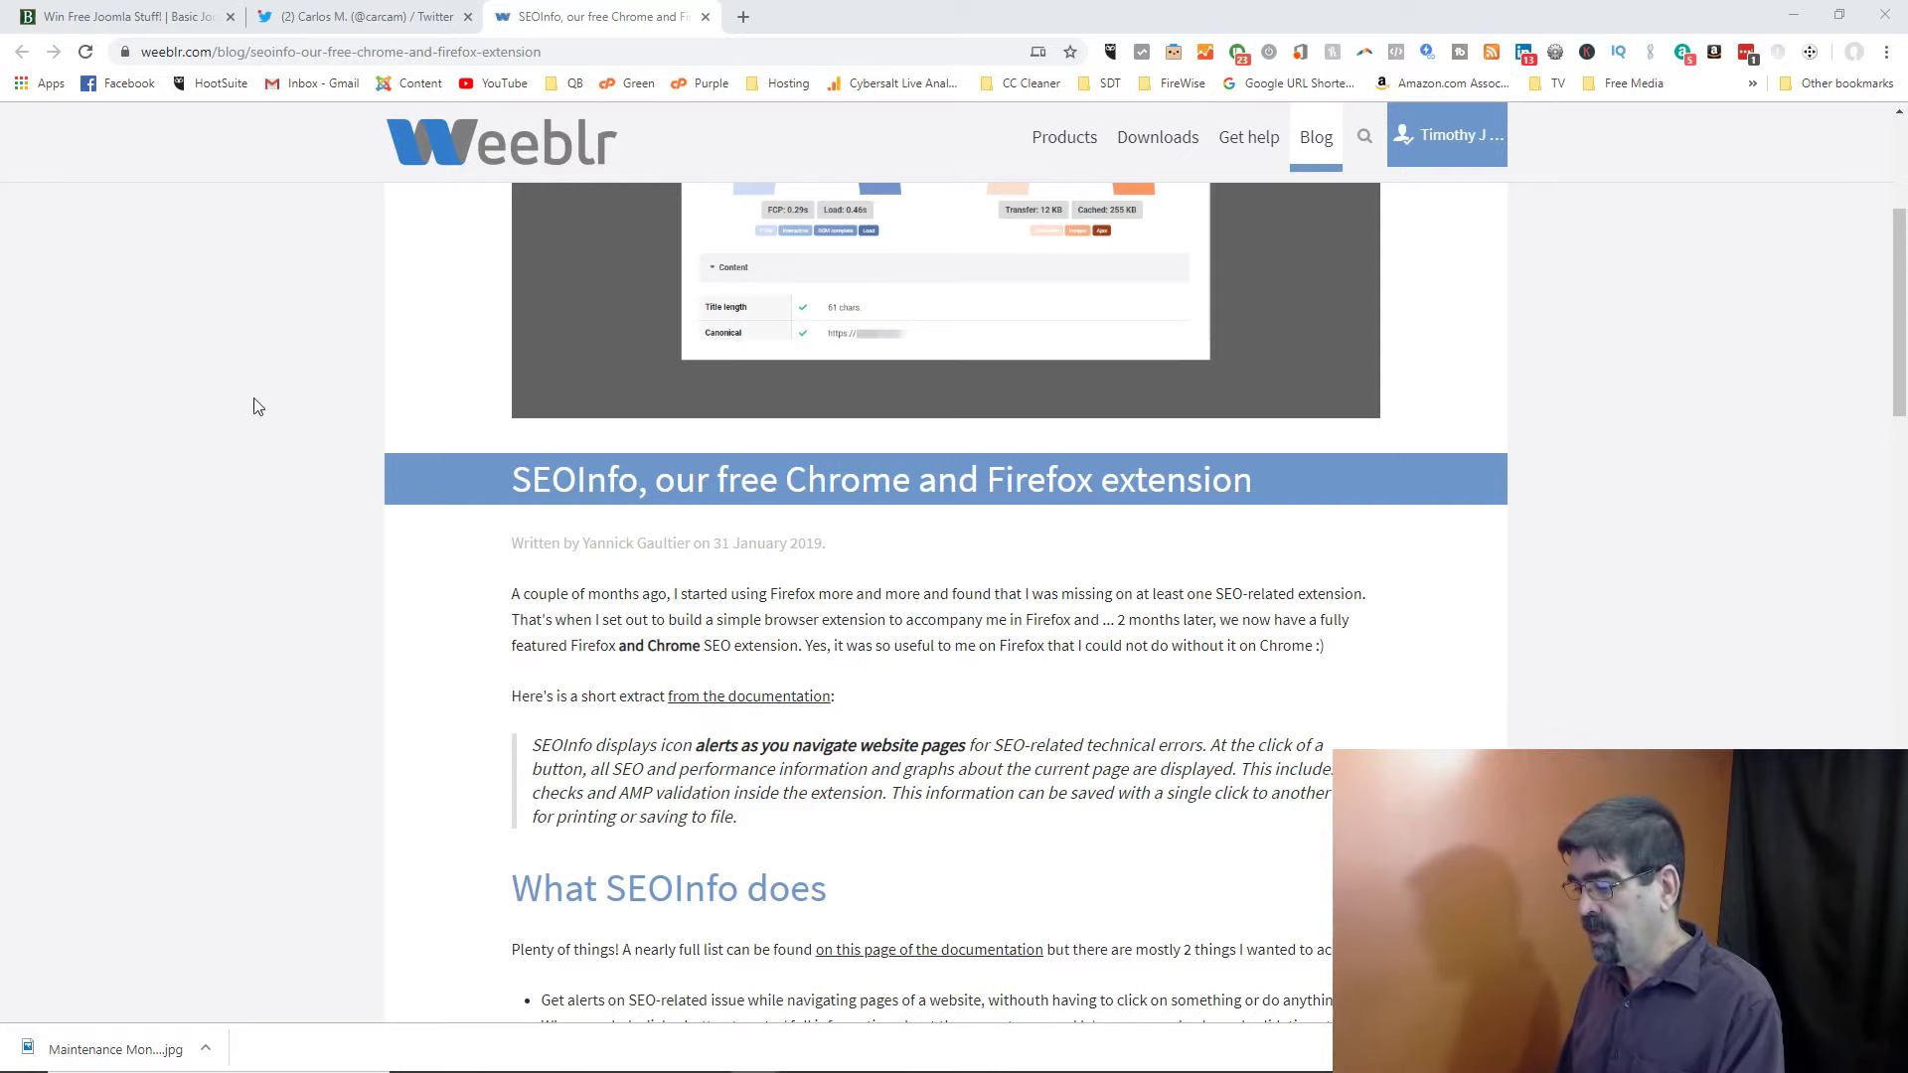
scroll(256, 405, down, 20)
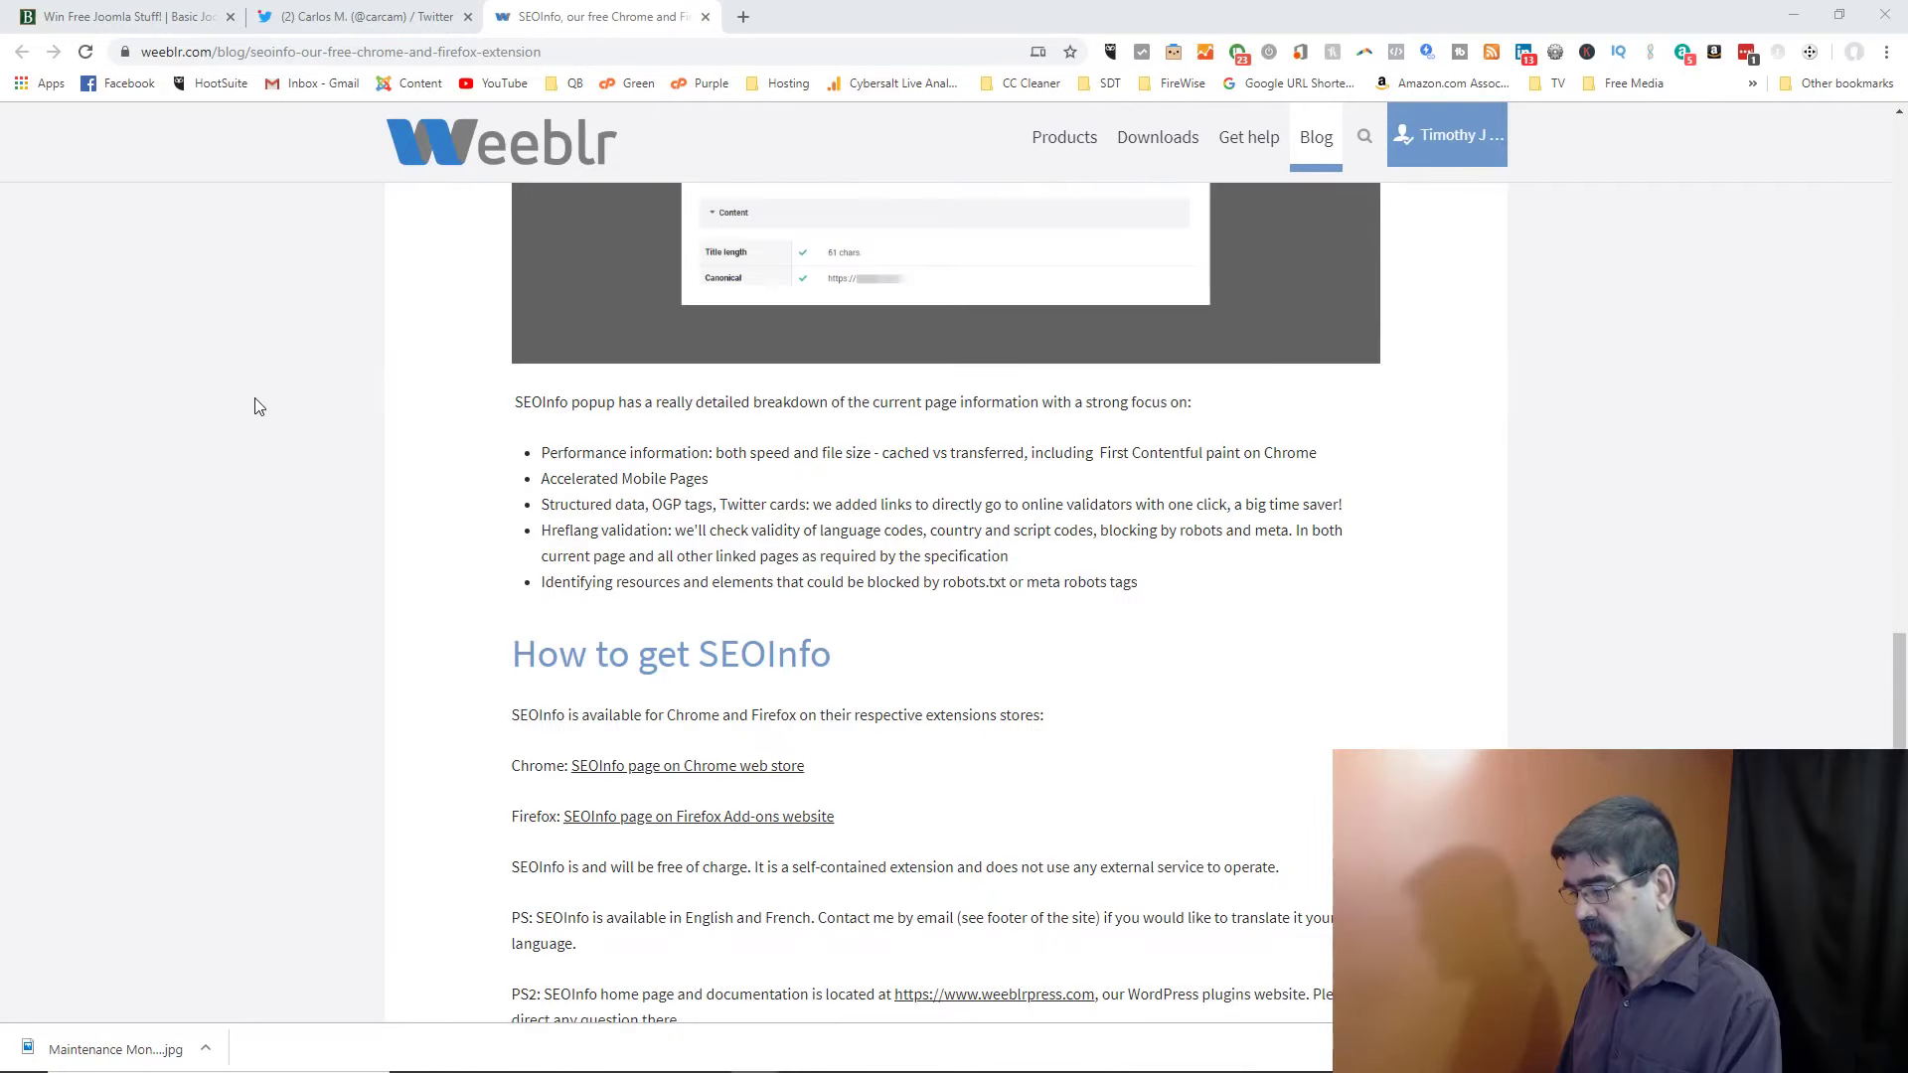
scroll(256, 406, down, 4)
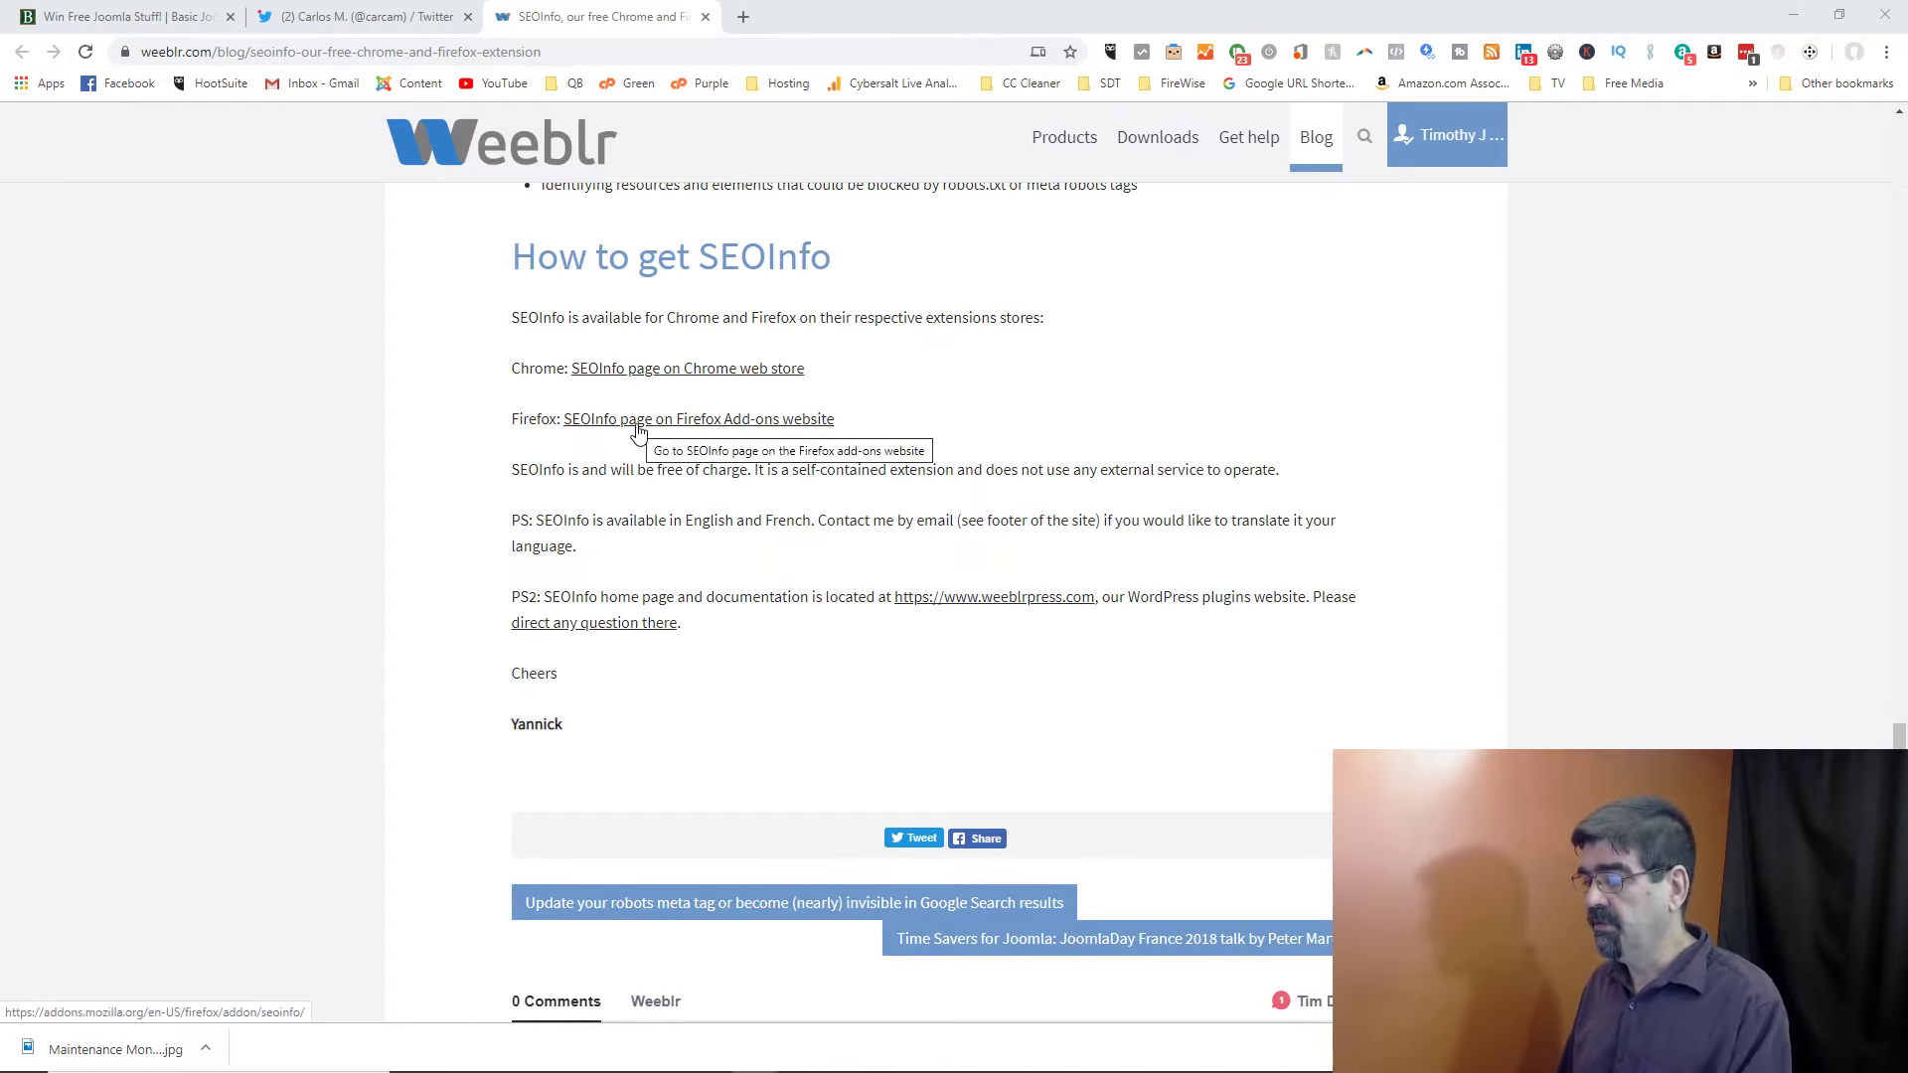
click(677, 381)
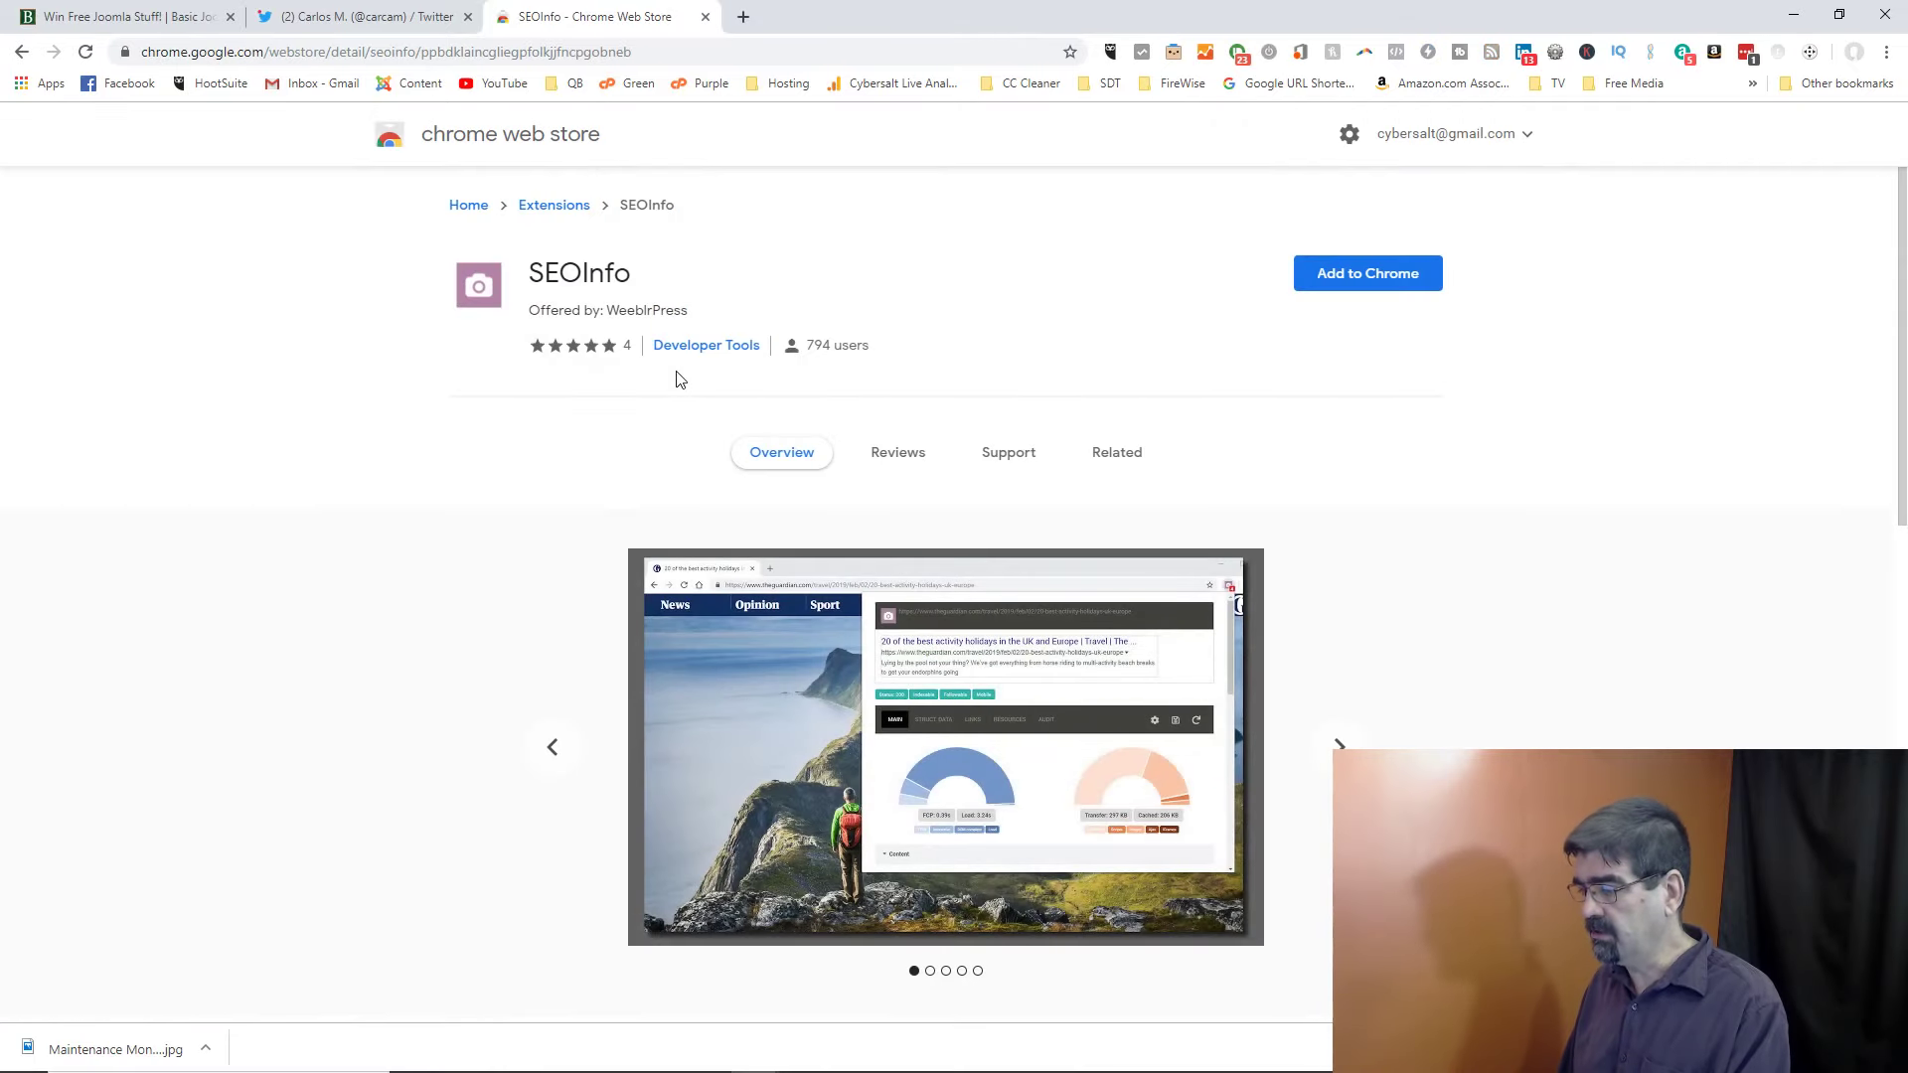
- Add the SEOInfo extension to Chrome and approve its permissions
click(1394, 270)
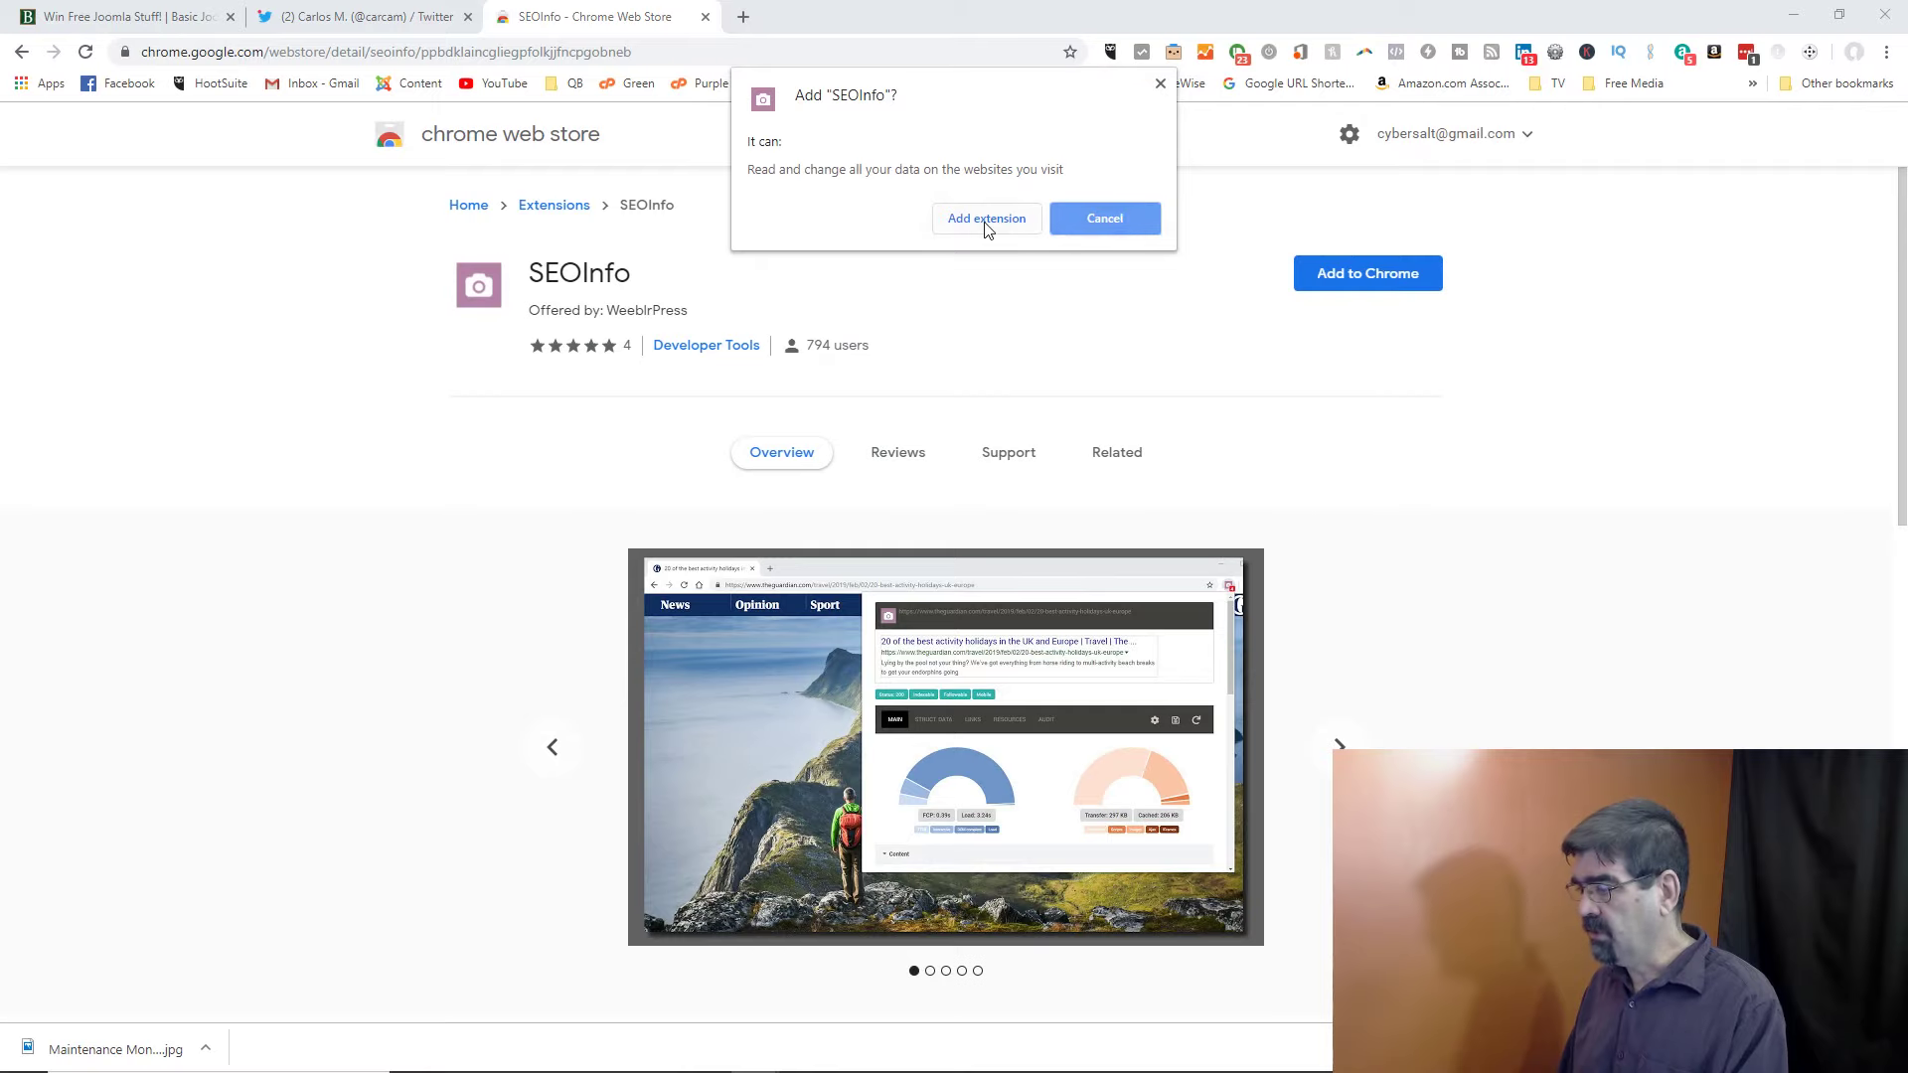
click(987, 223)
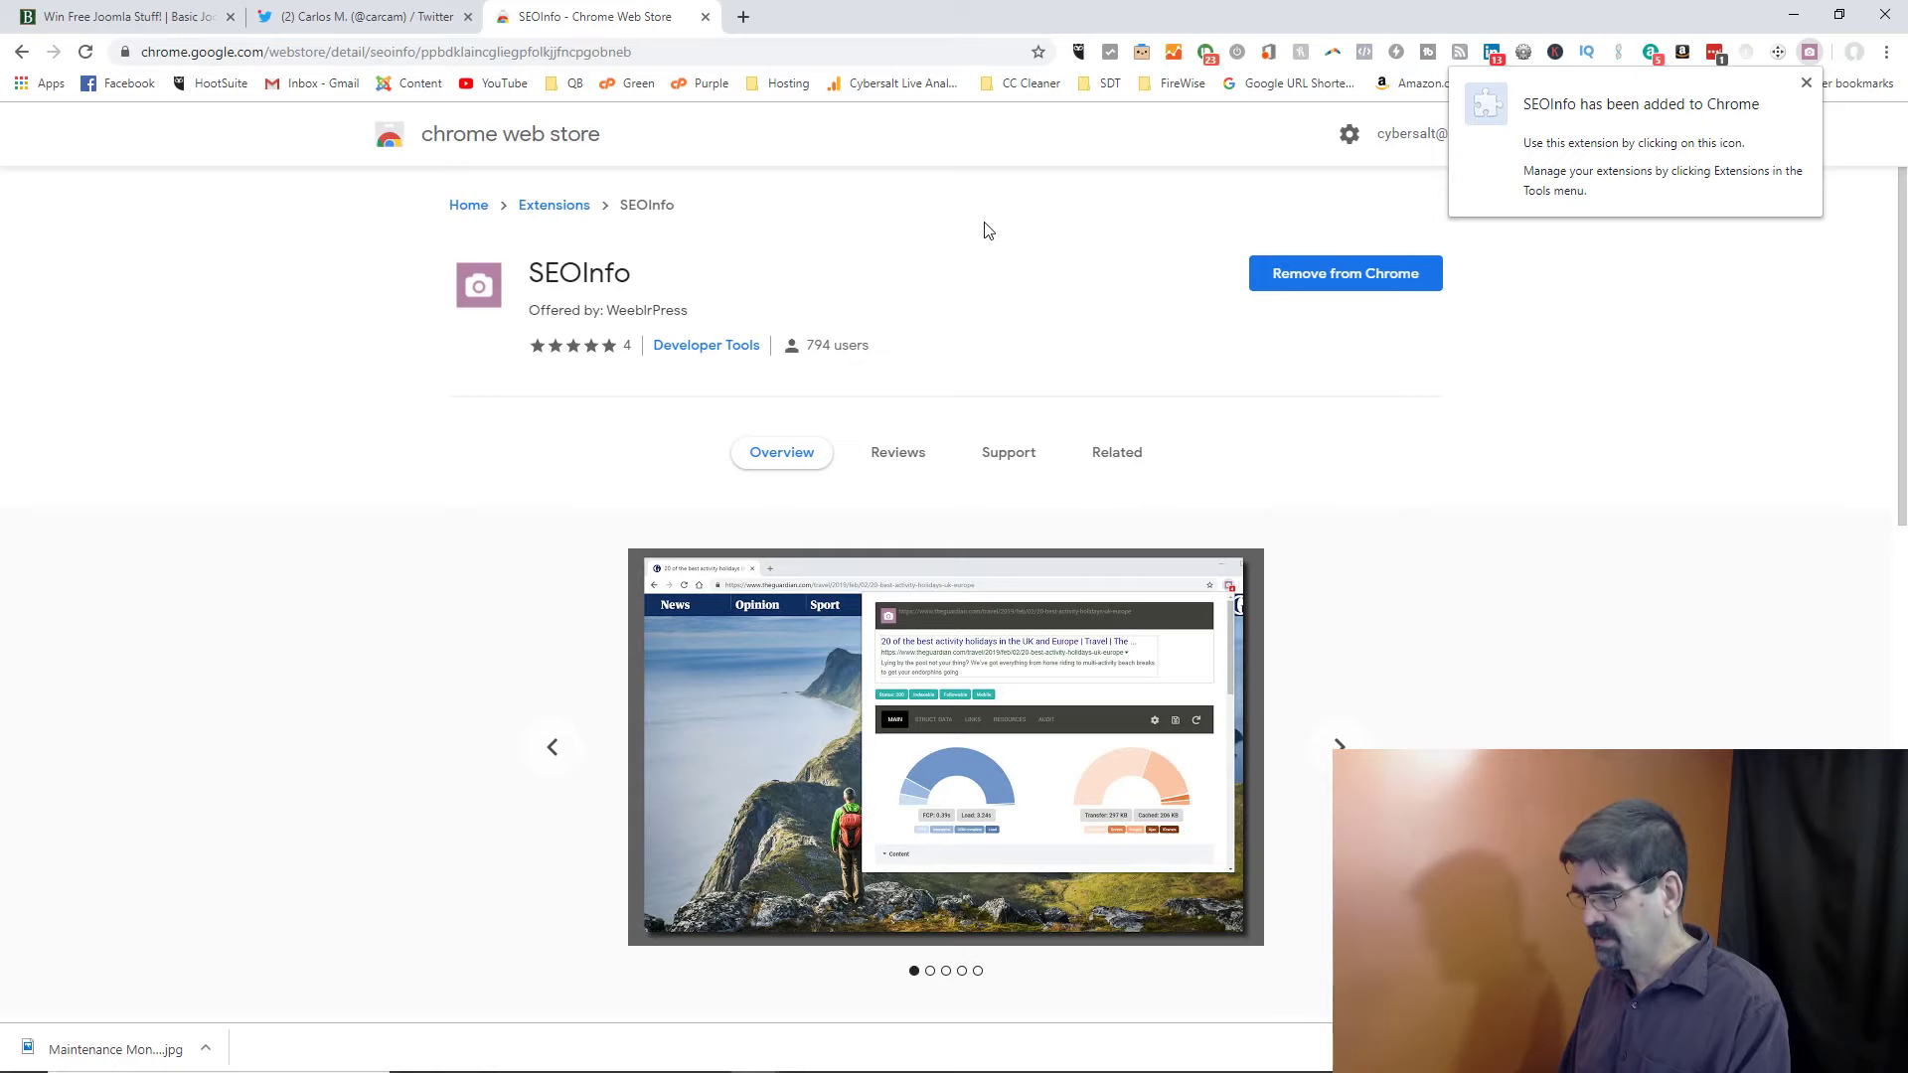
scroll(987, 231, down, 3)
scroll(986, 230, up, 3)
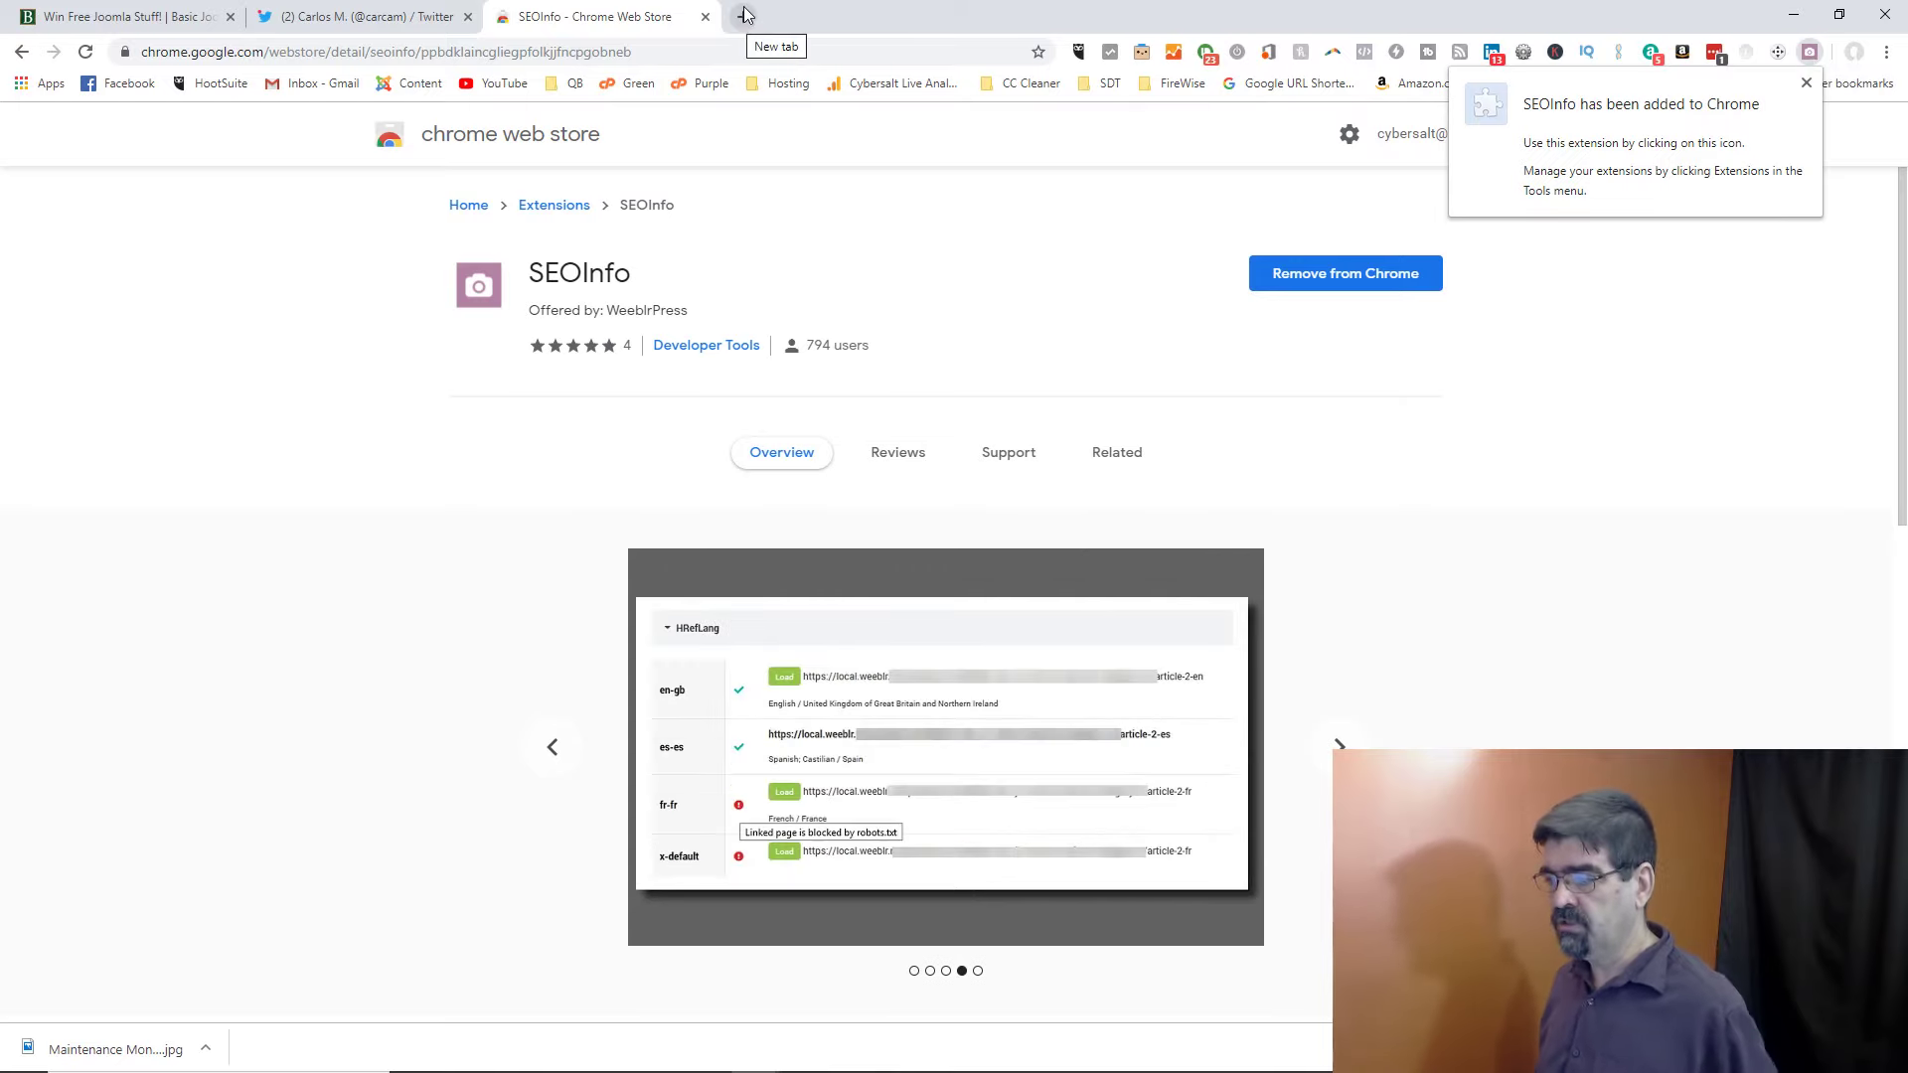
- Reload the Basic Joomla giveaways page and open the SEOInfo report for it
click(175, 20)
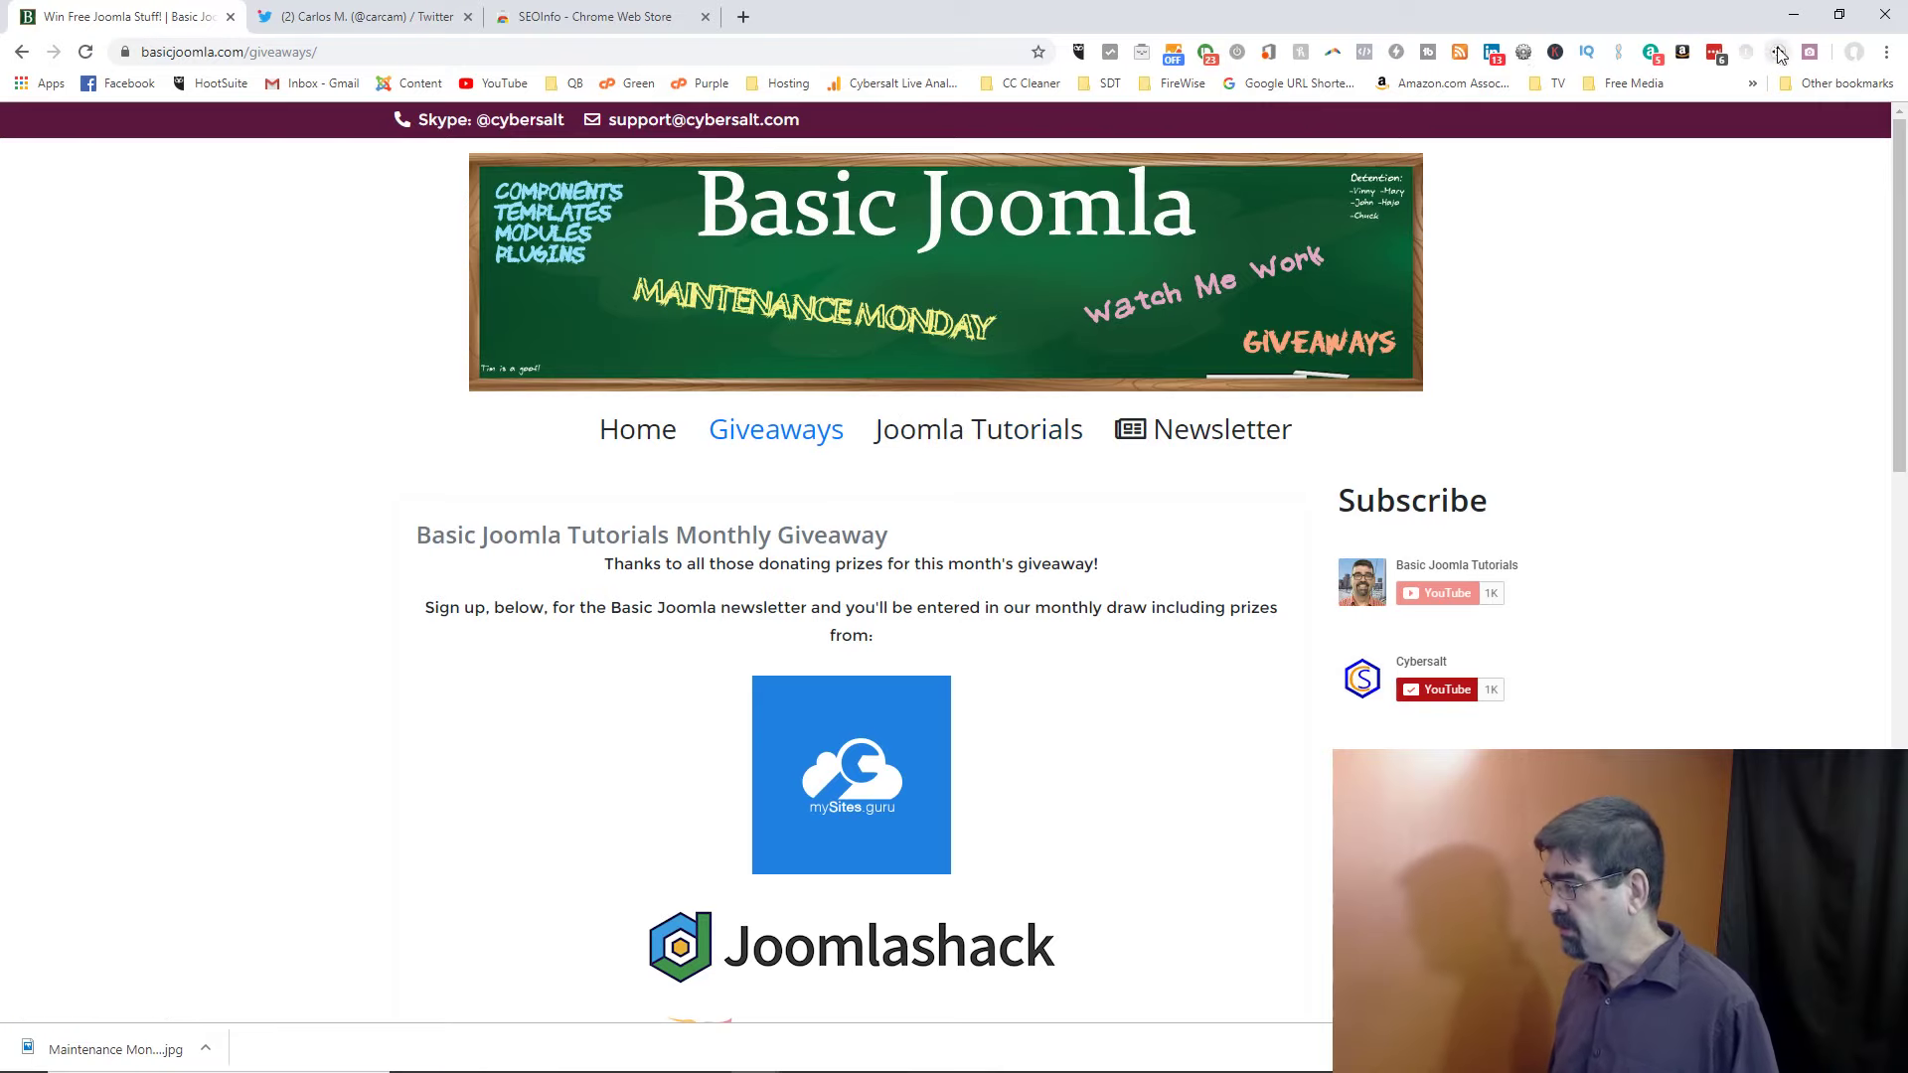
click(86, 52)
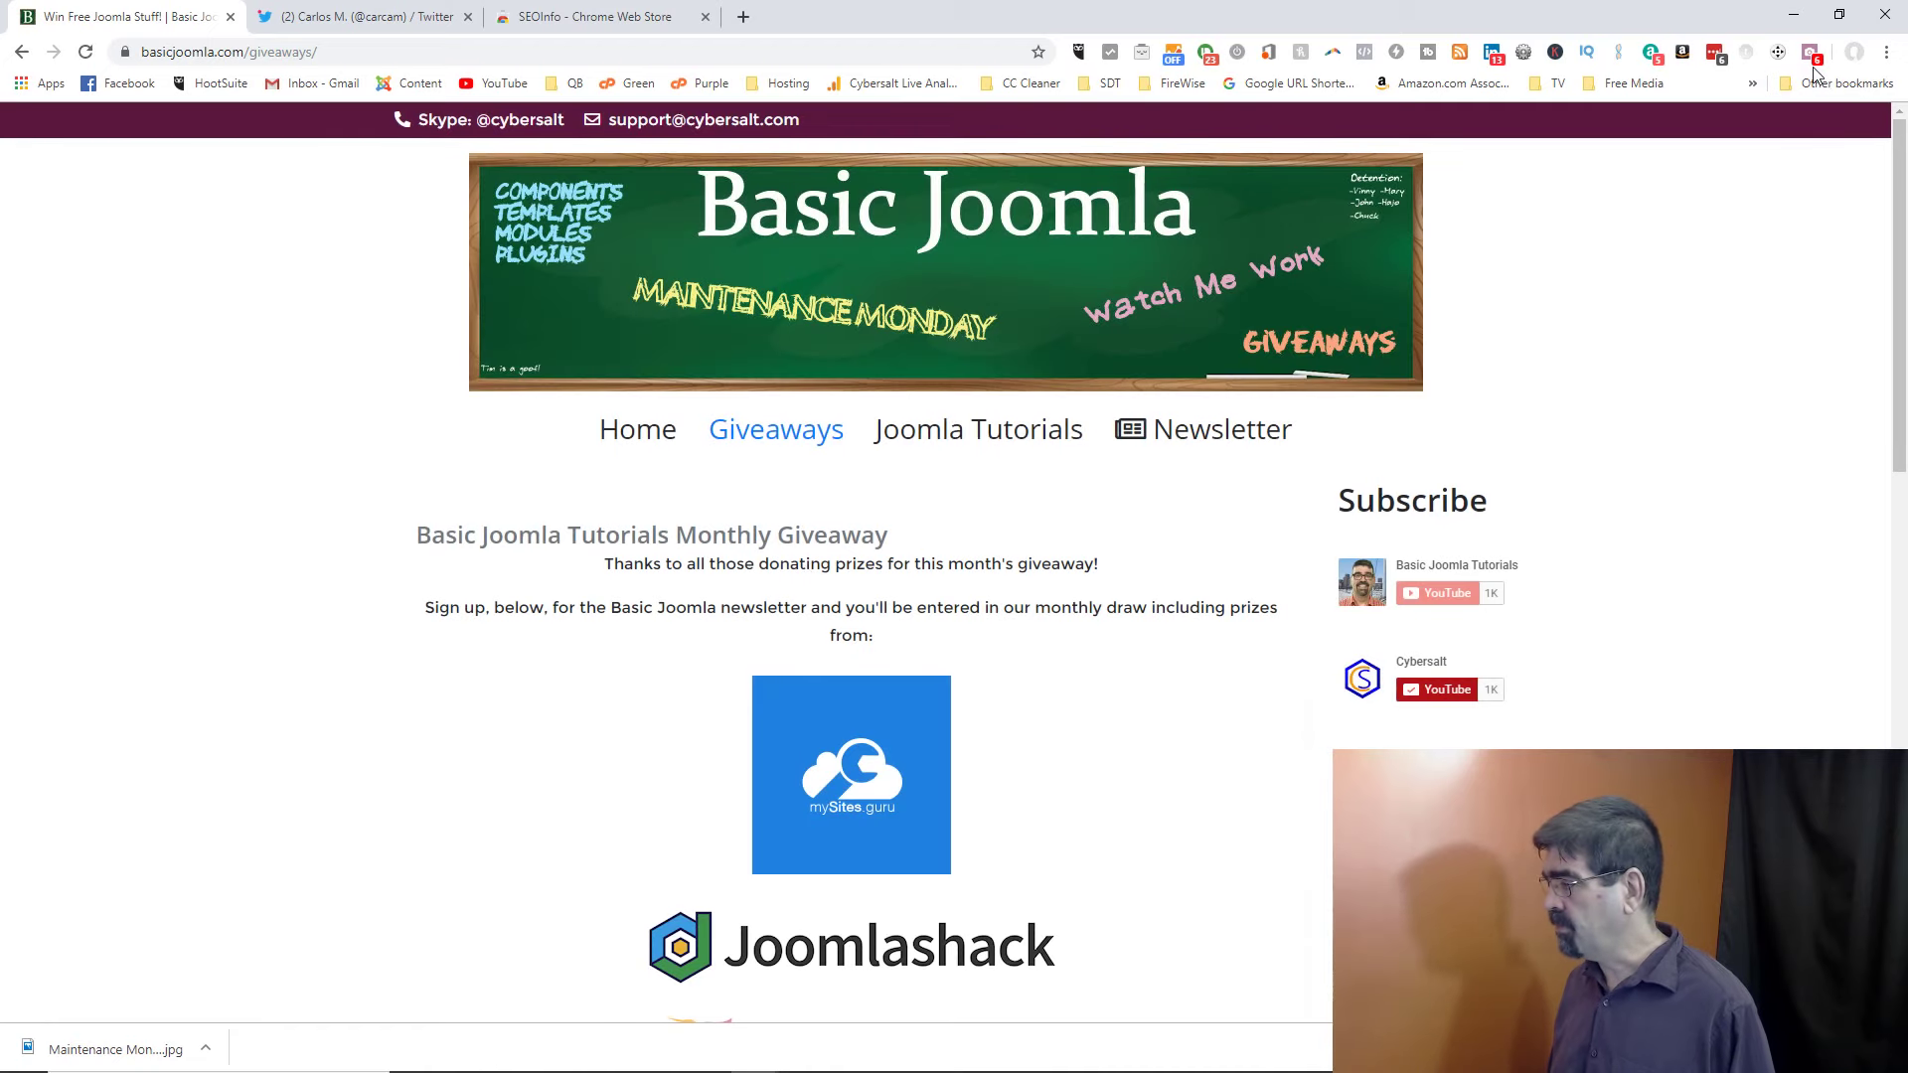
mouse_move(1816, 65)
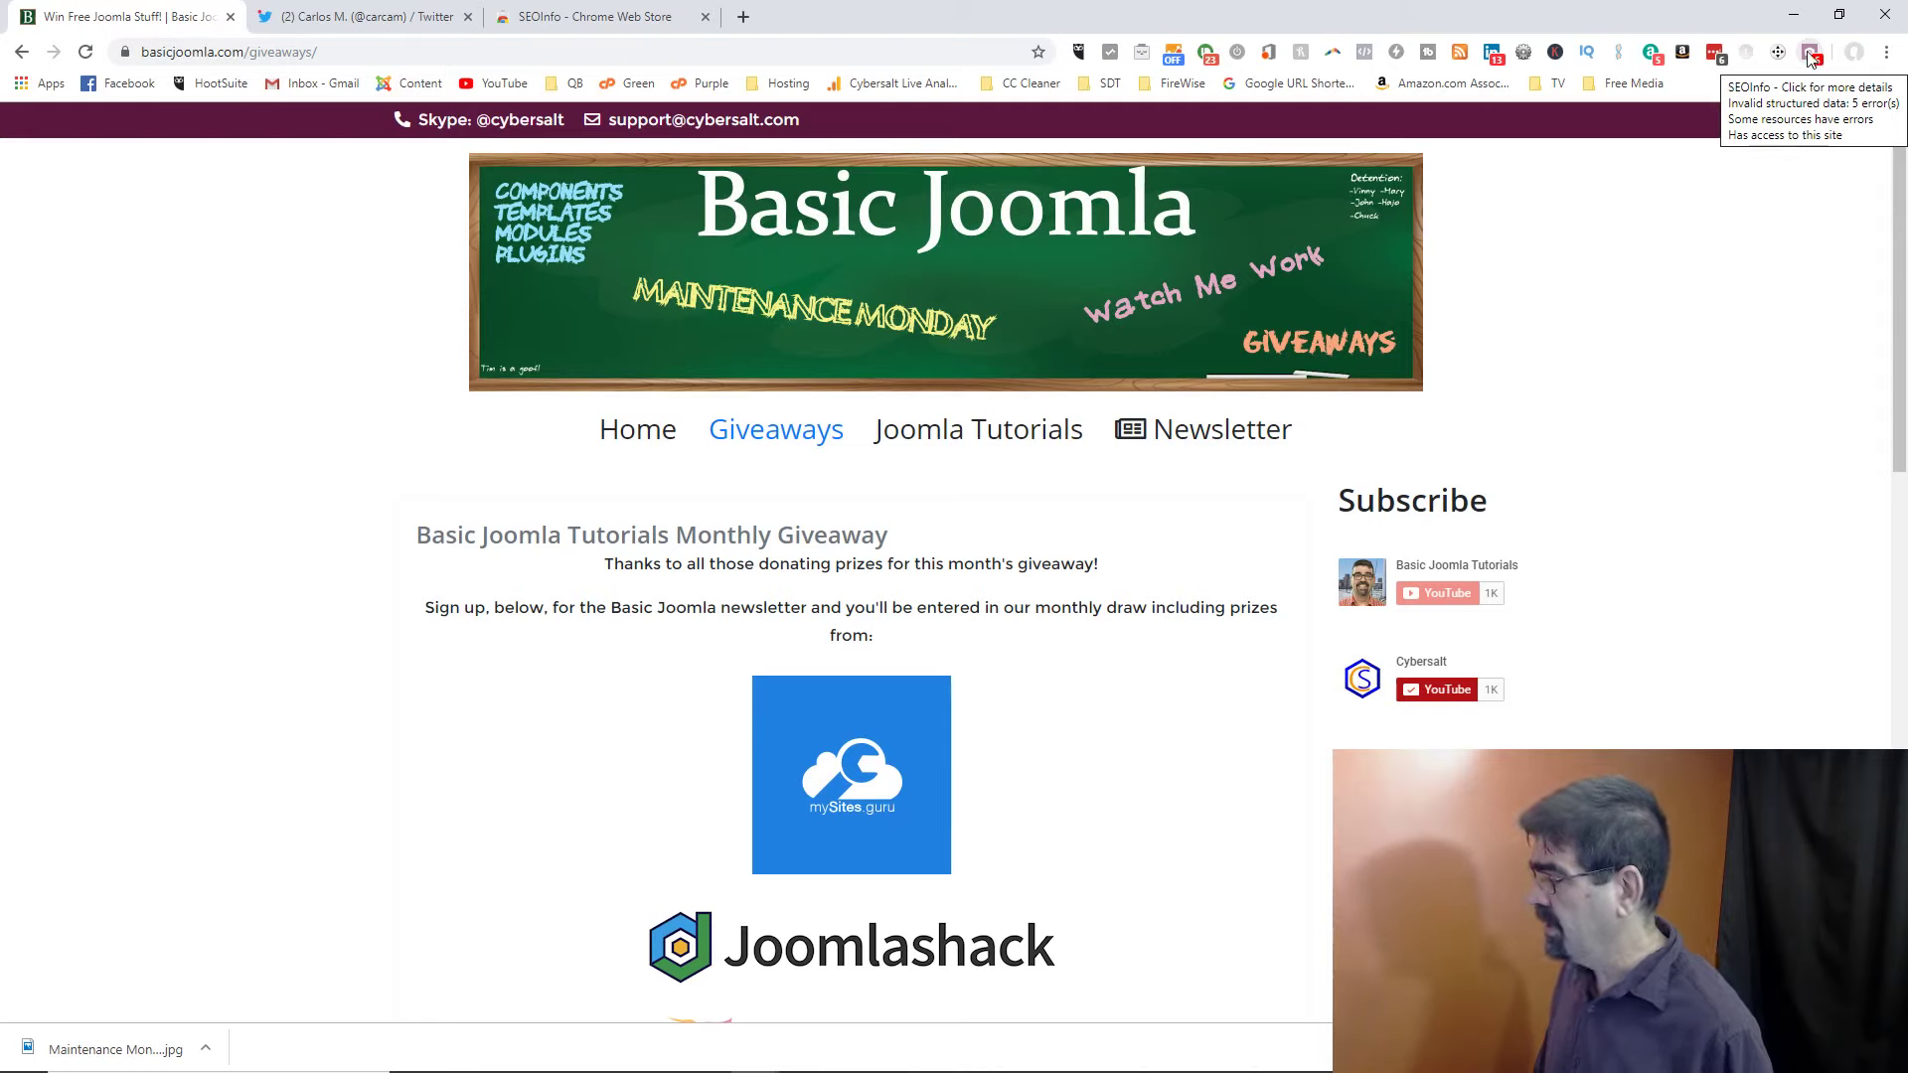
click(1811, 55)
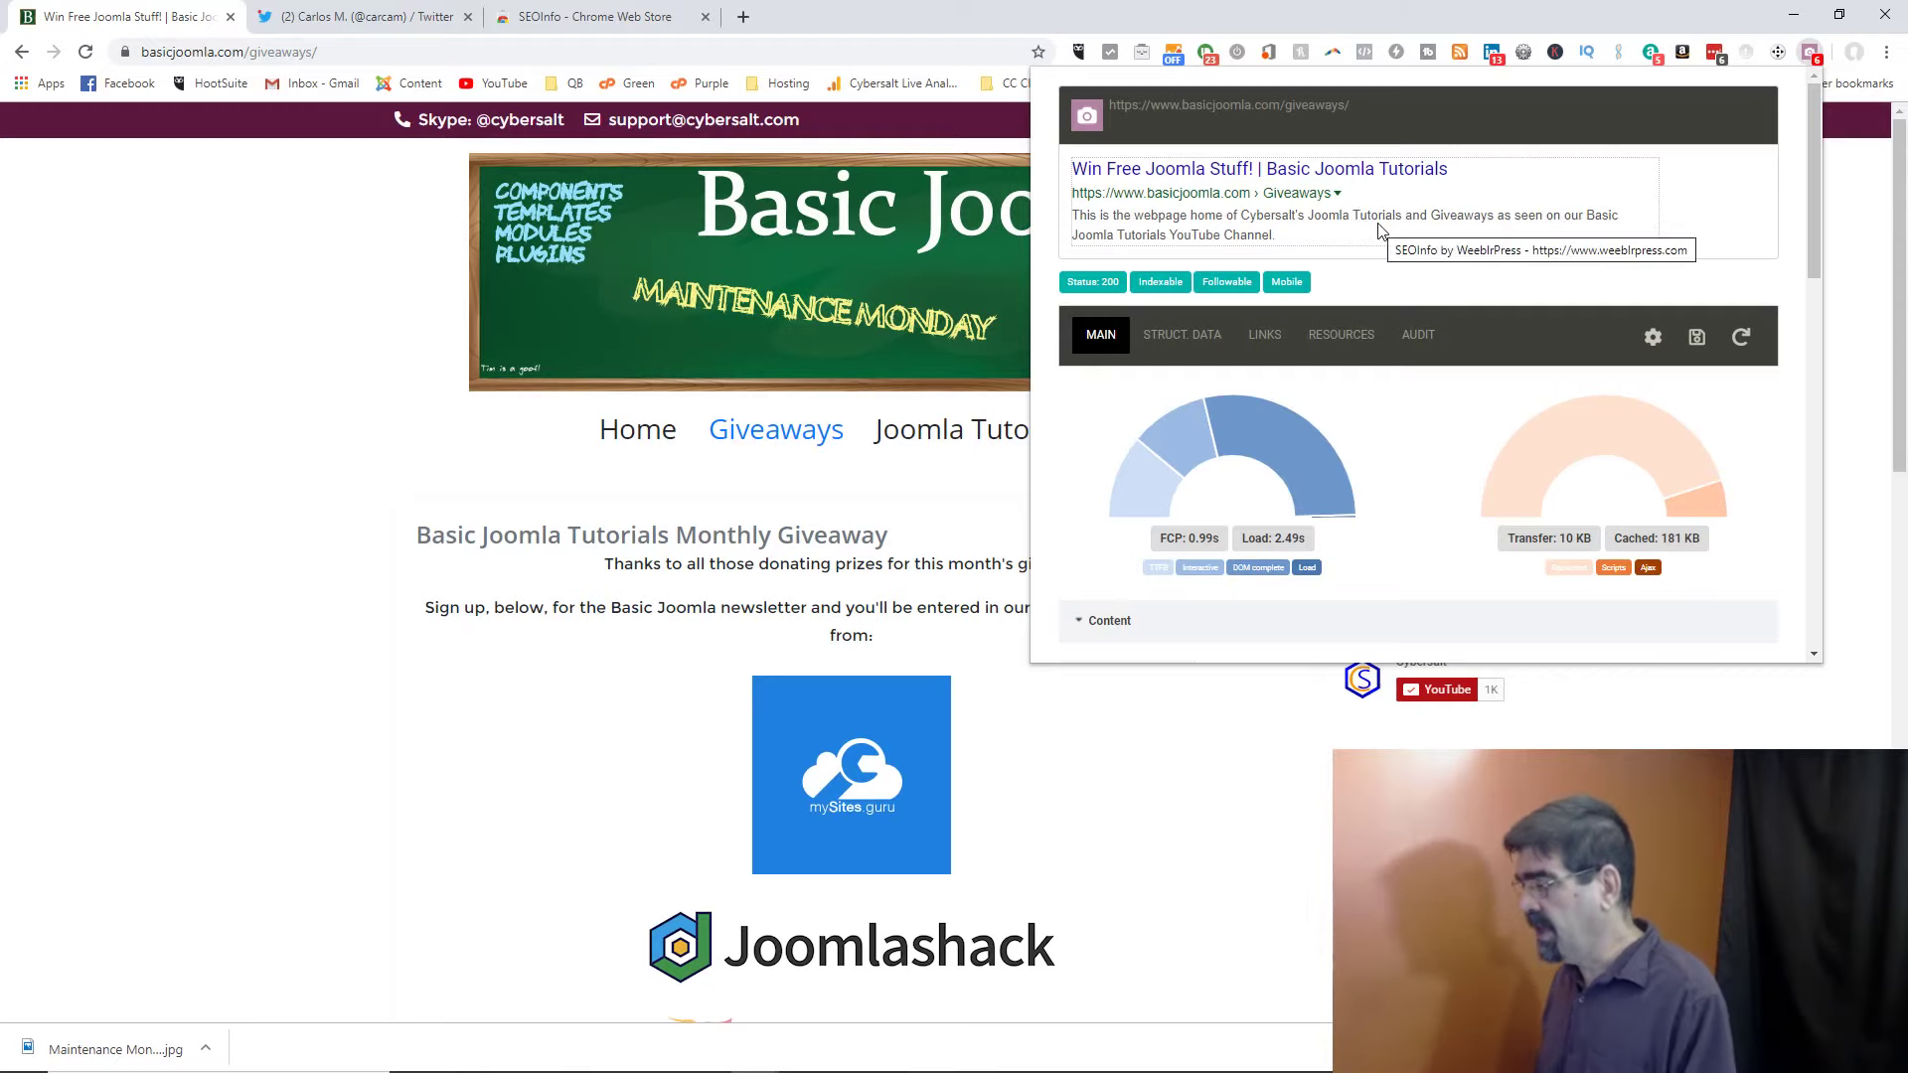
- Examine the main SEOInfo report's load and transfer charts, Content, Crawl and Accelerated Mobile Pages sections
scroll(1378, 231, down, 1)
mouse_move(1286, 375)
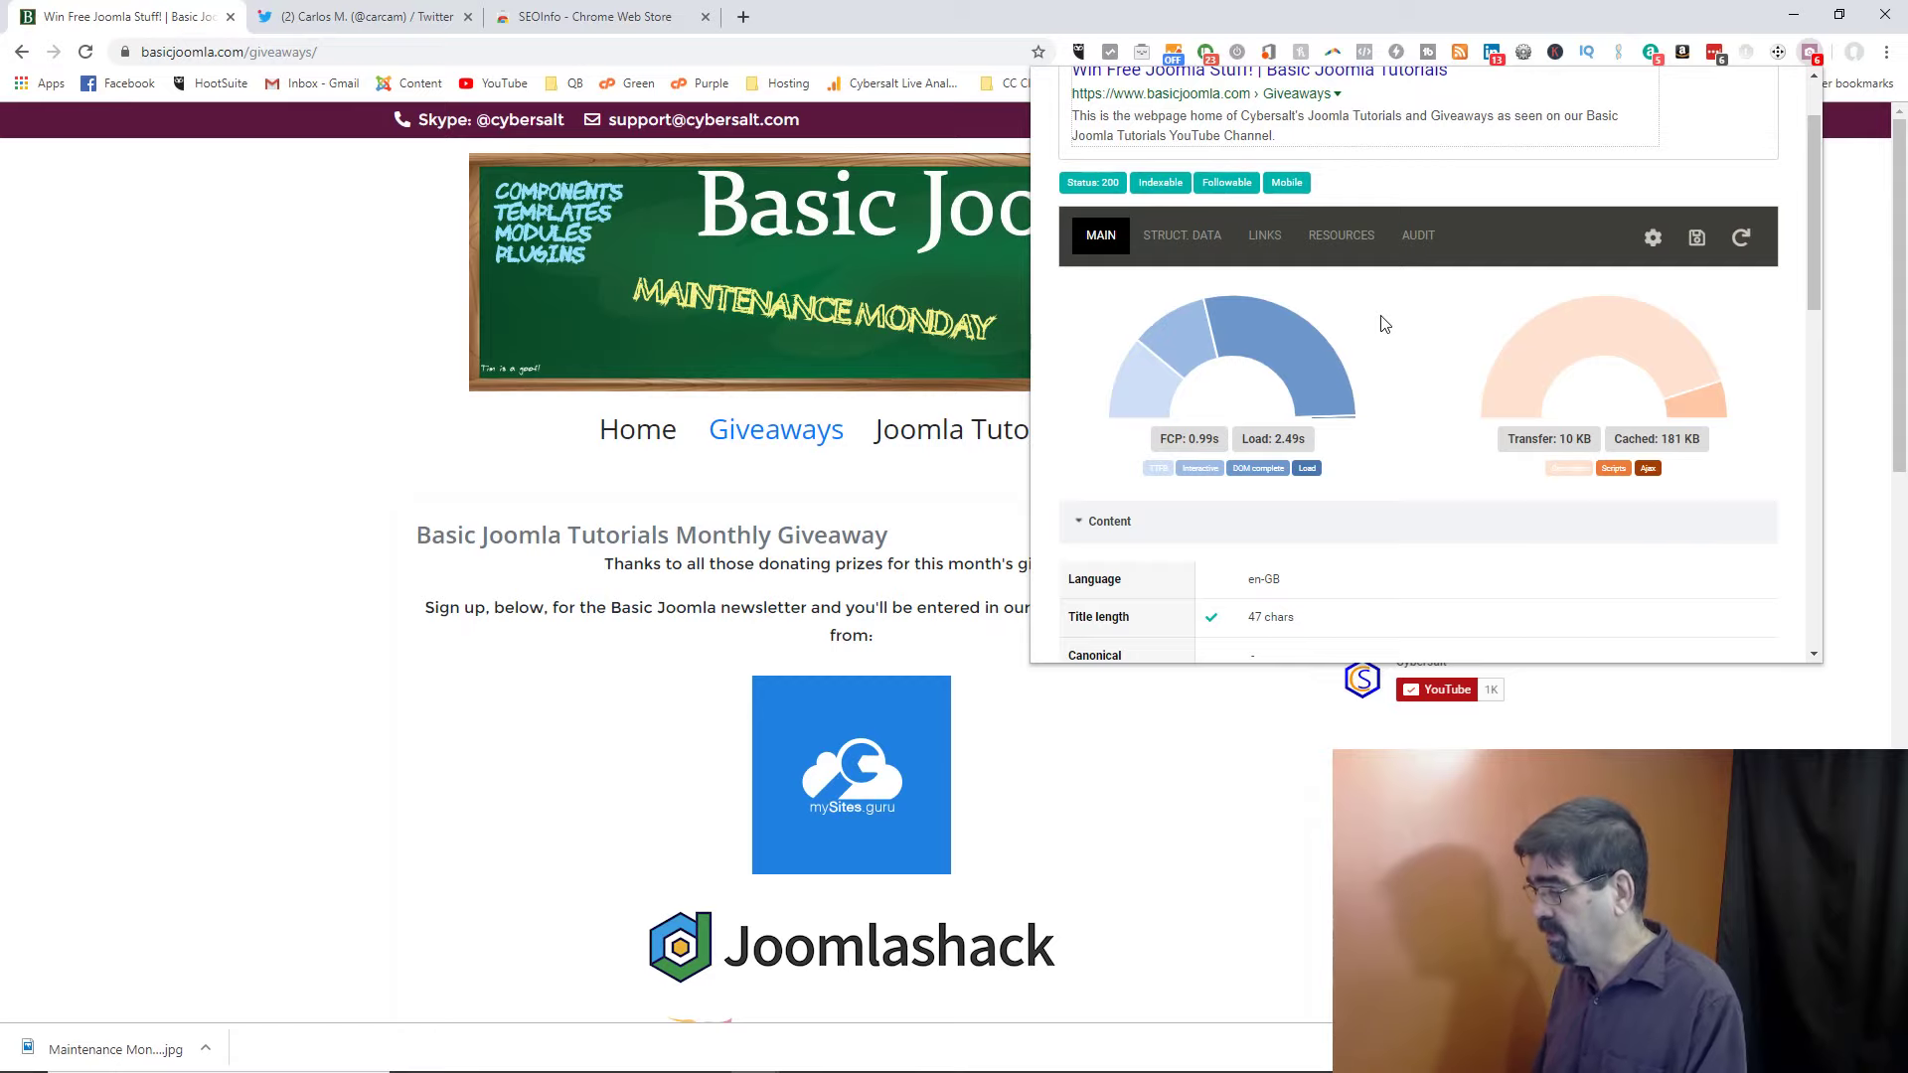
scroll(1385, 324, down, 5)
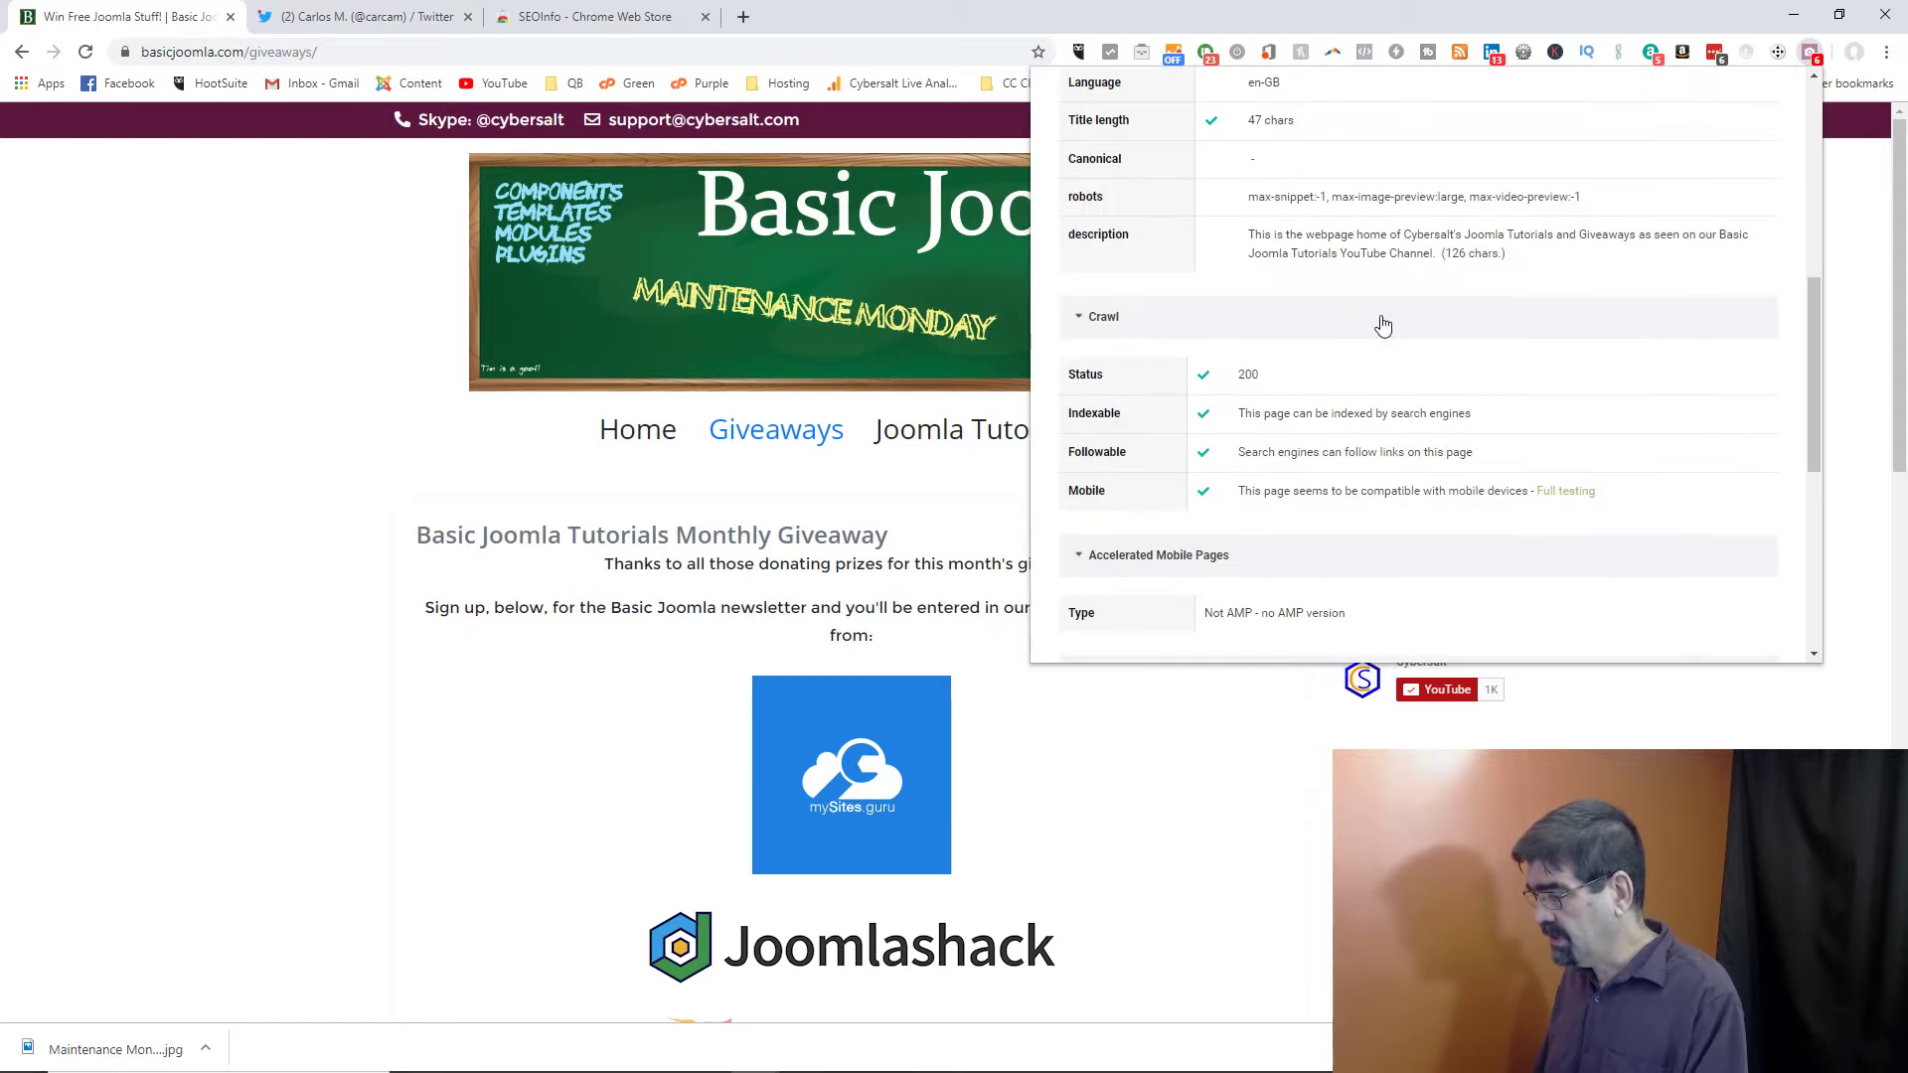
scroll(1384, 324, down, 1)
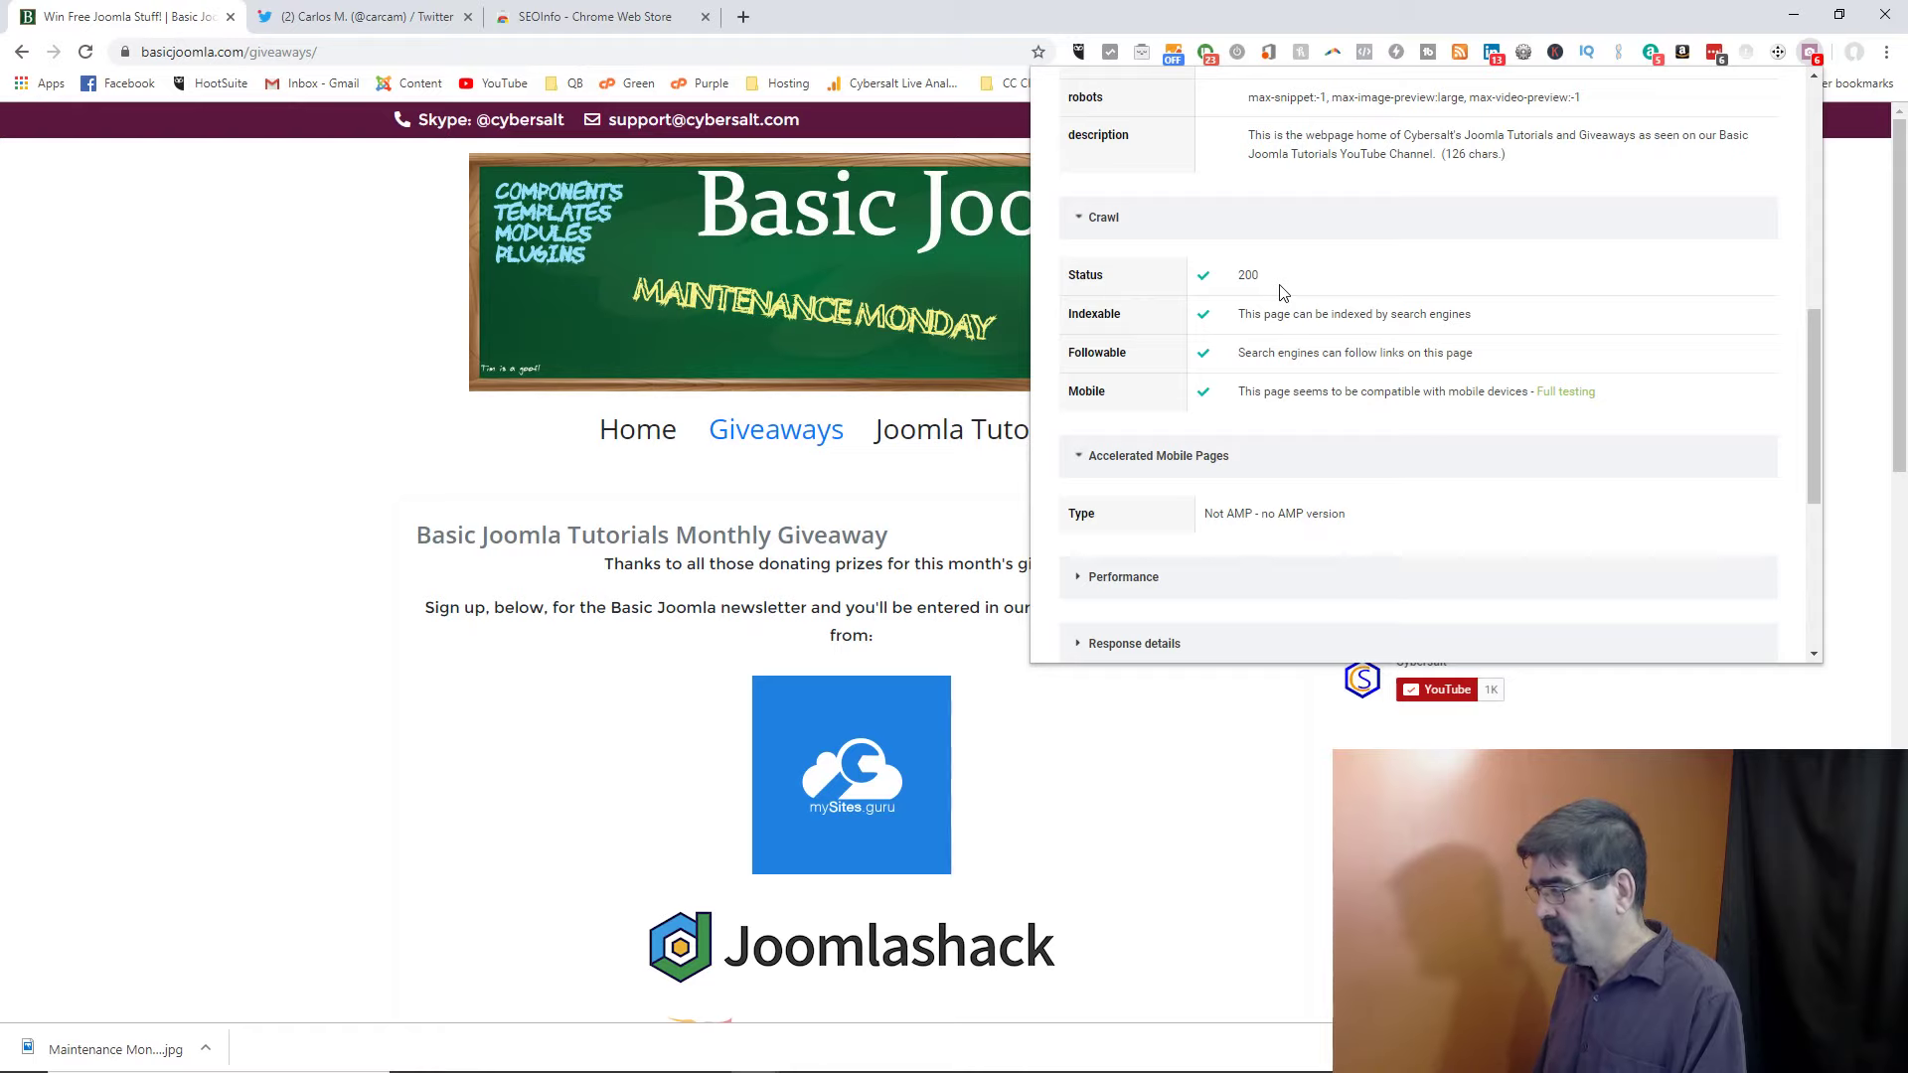
scroll(1282, 292, up, 2)
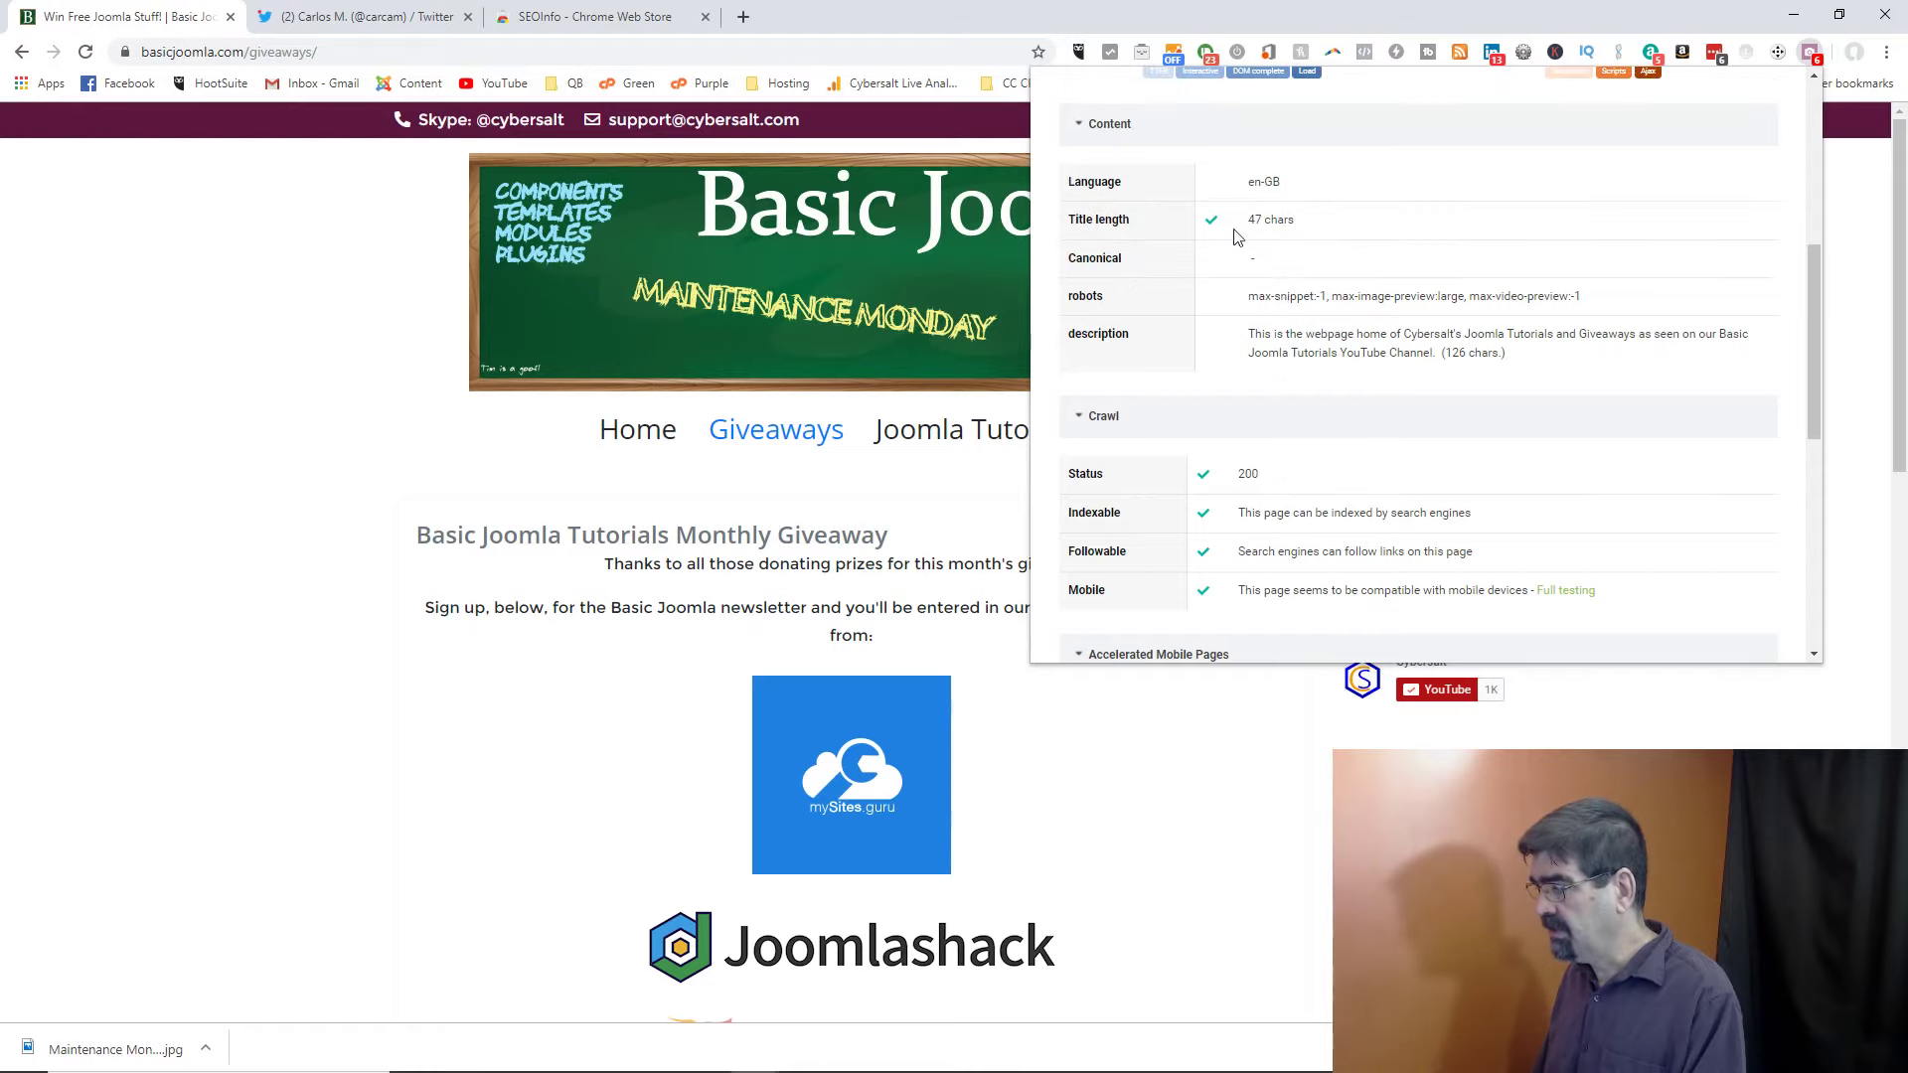
scroll(1283, 225, up, 1)
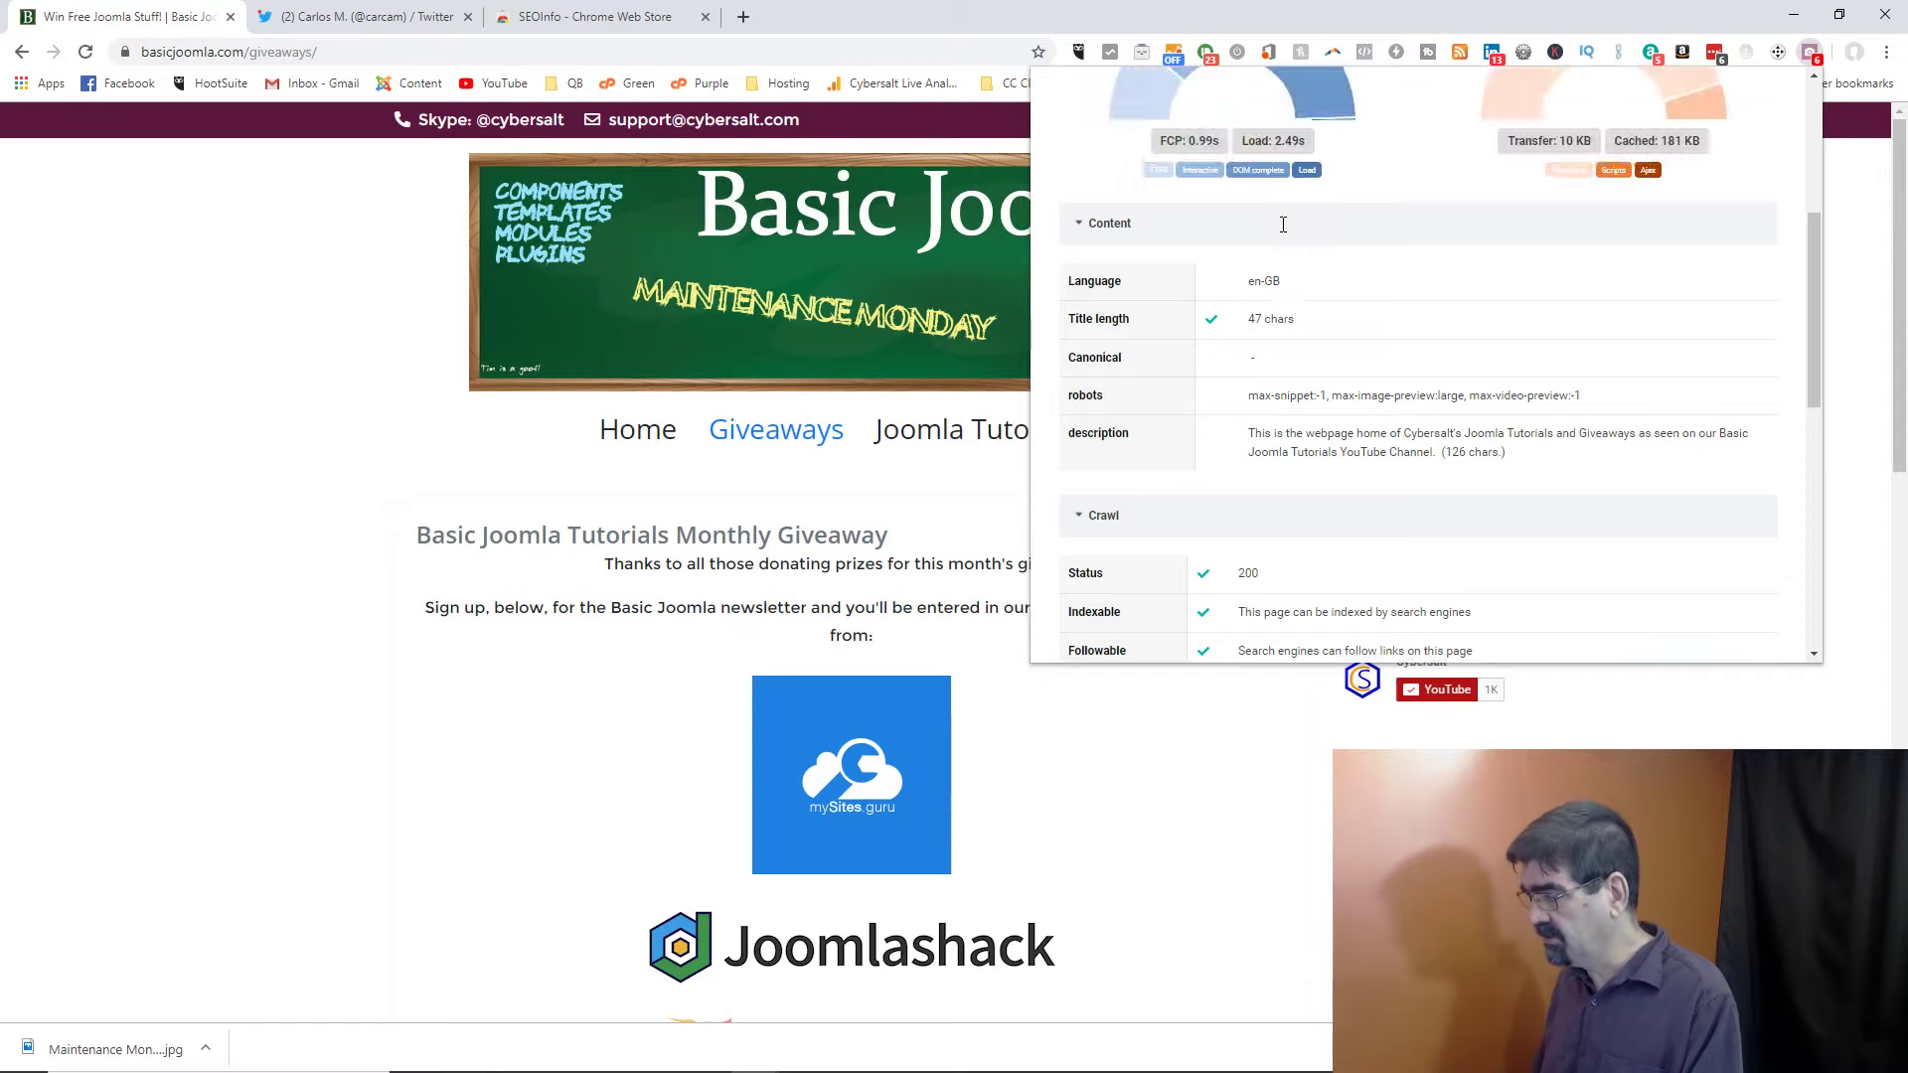
scroll(1282, 224, down, 3)
scroll(1272, 223, up, 2)
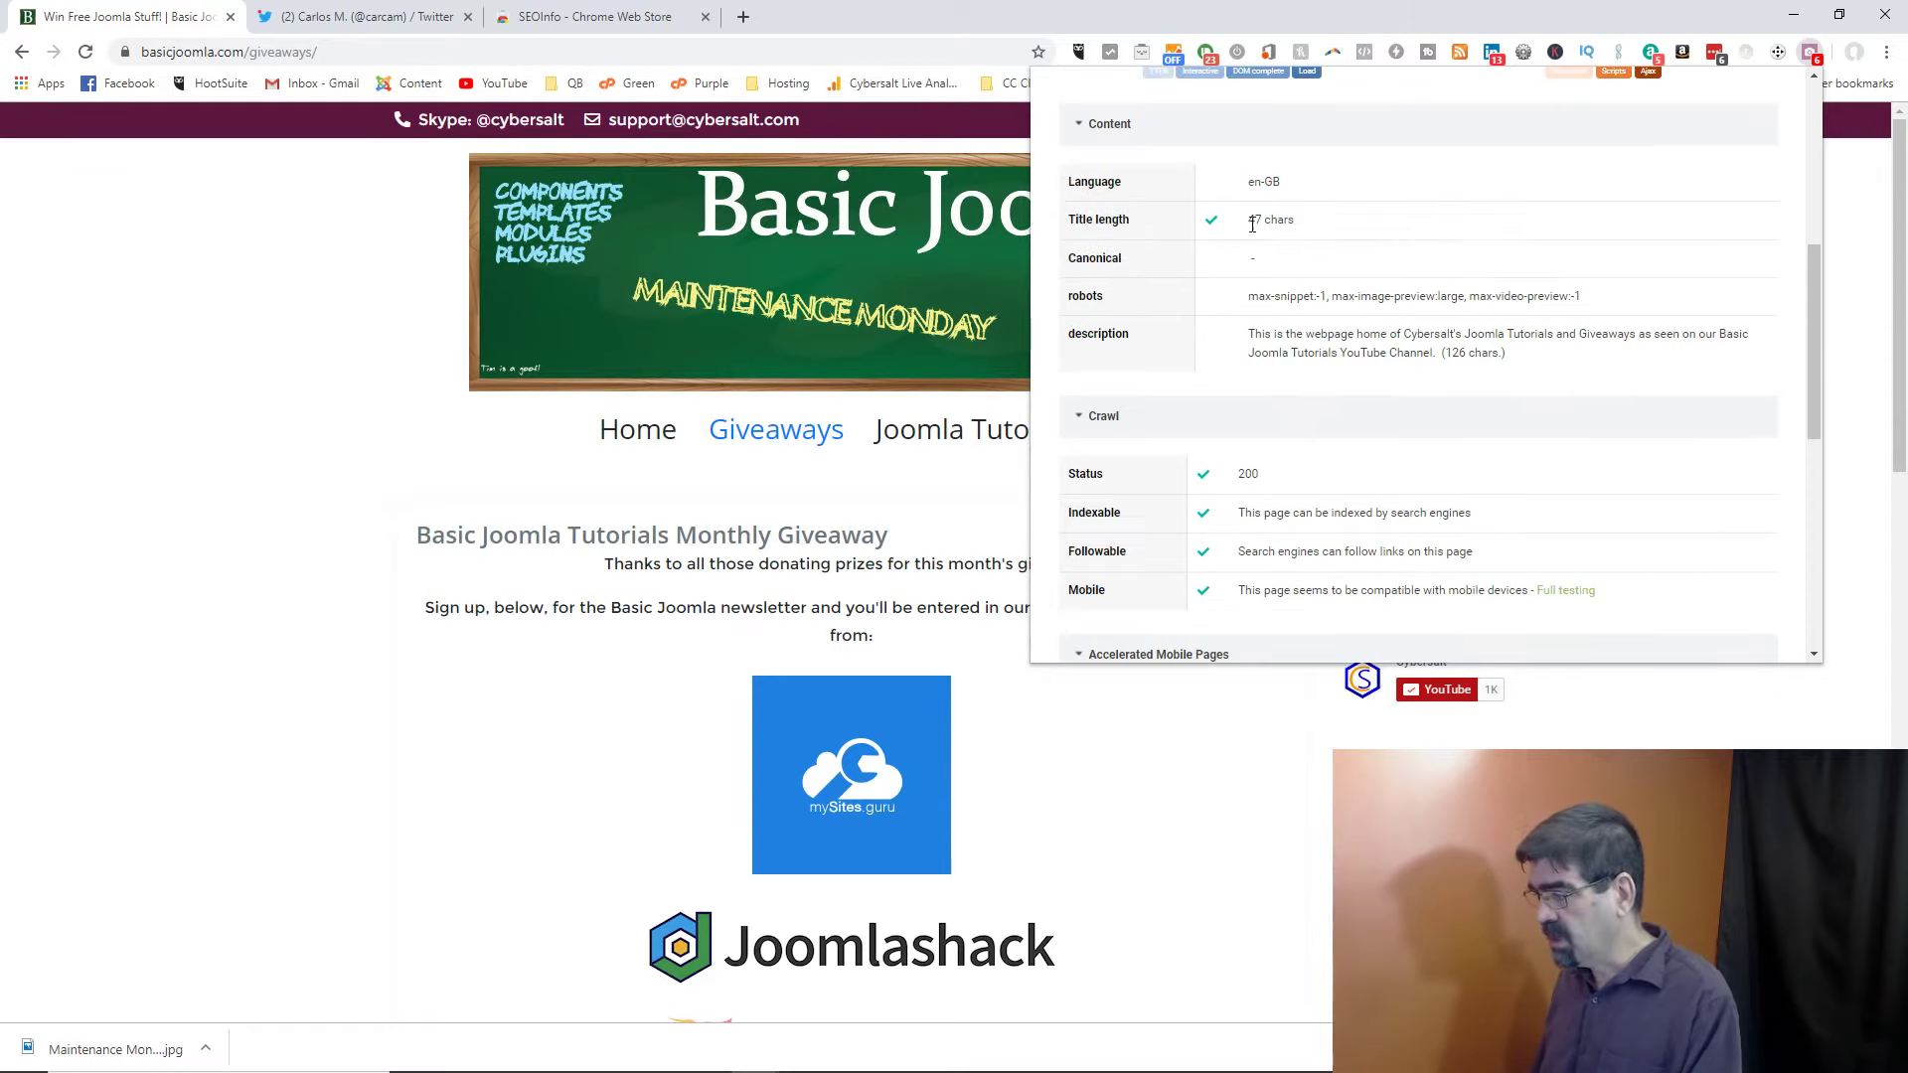
scroll(1267, 238, down, 4)
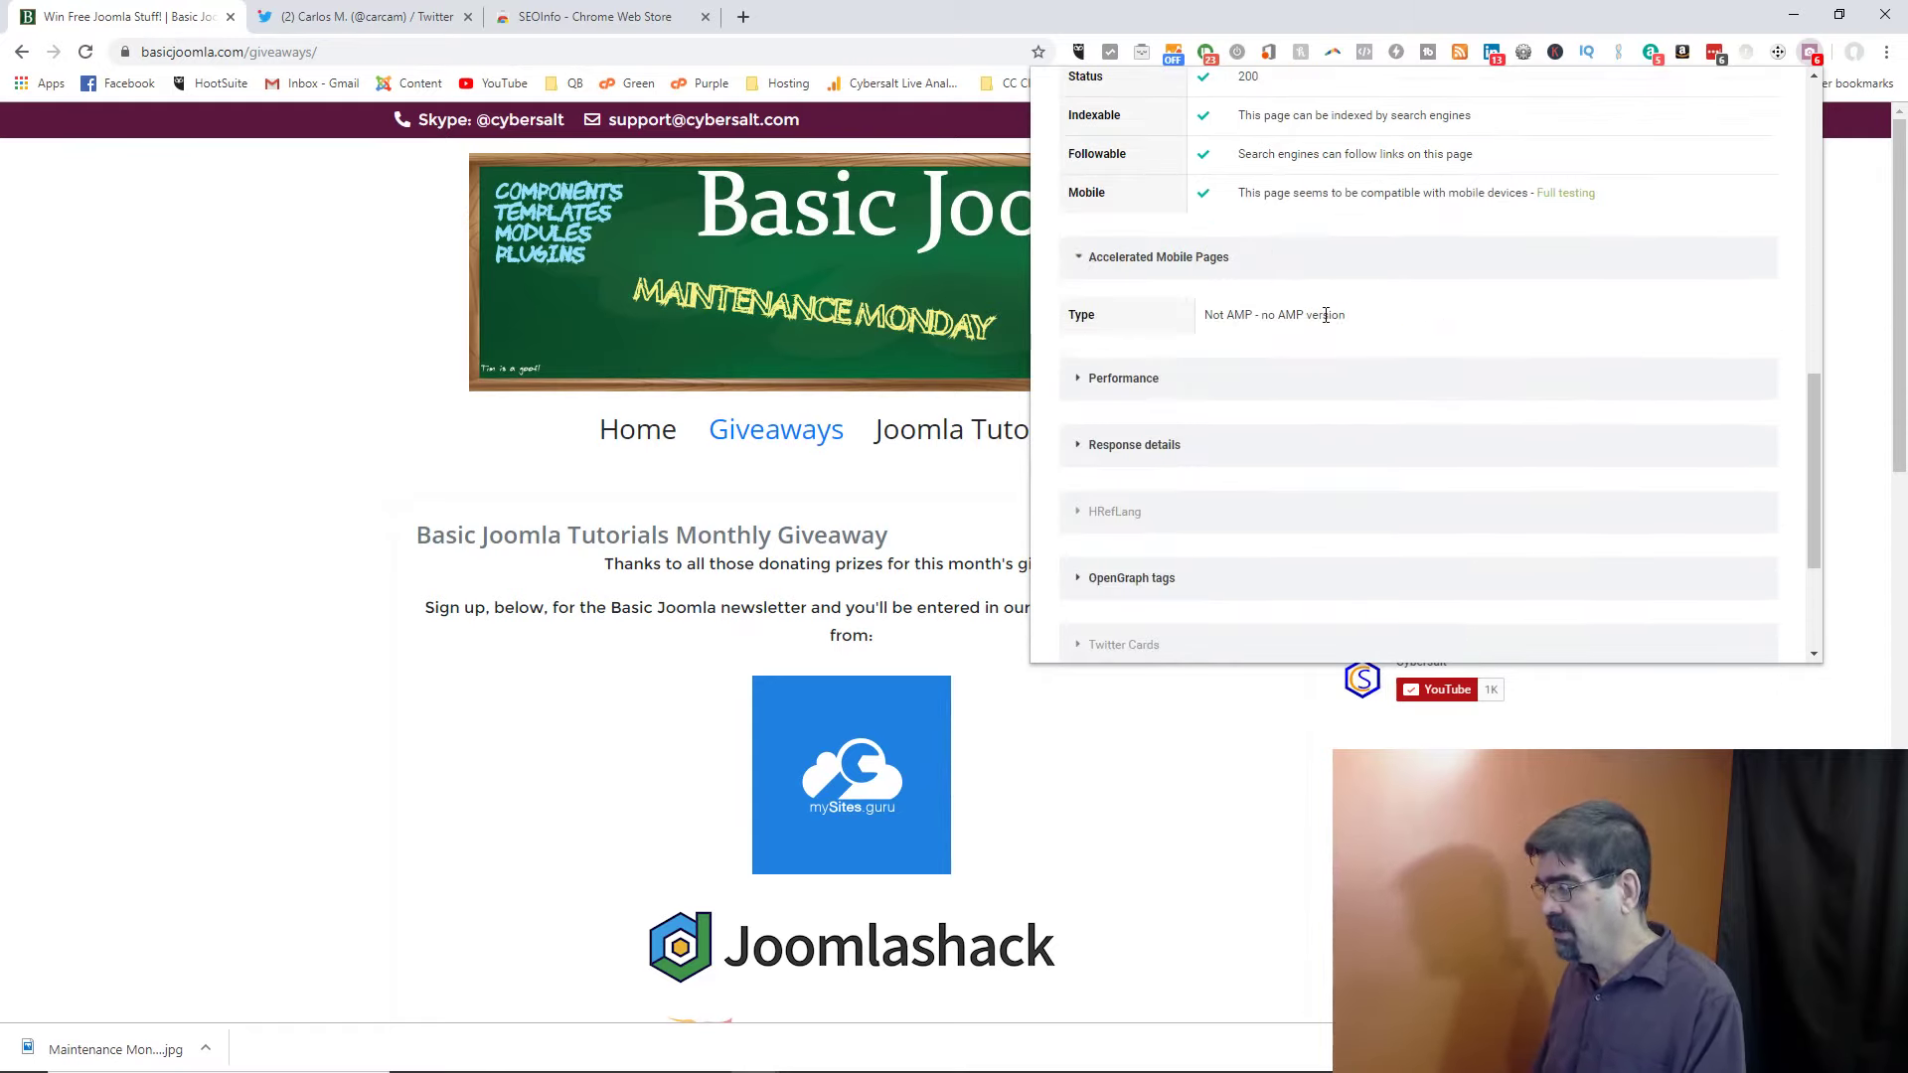
- Expand the Performance section of the SEOInfo report and review the page's speed and size figures
click(1078, 381)
scroll(1332, 359, down, 2)
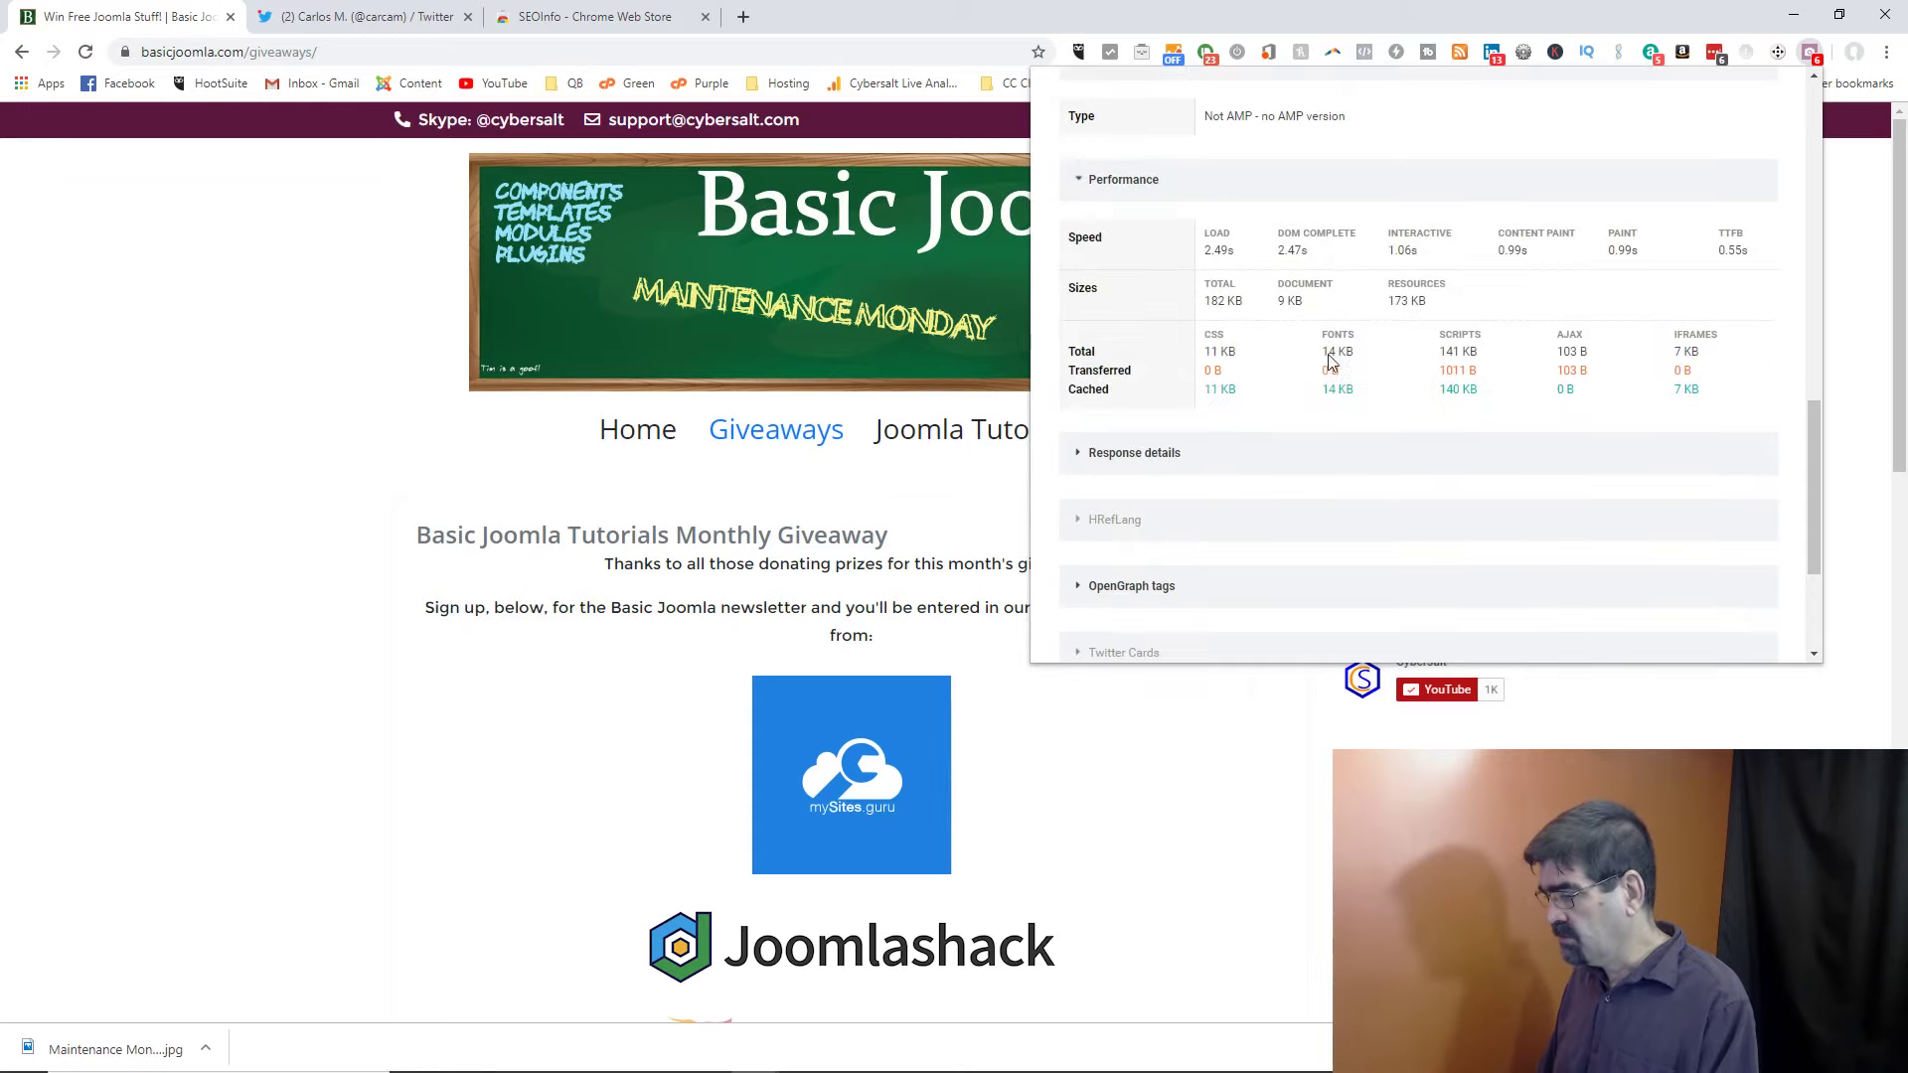
scroll(1290, 324, down, 1)
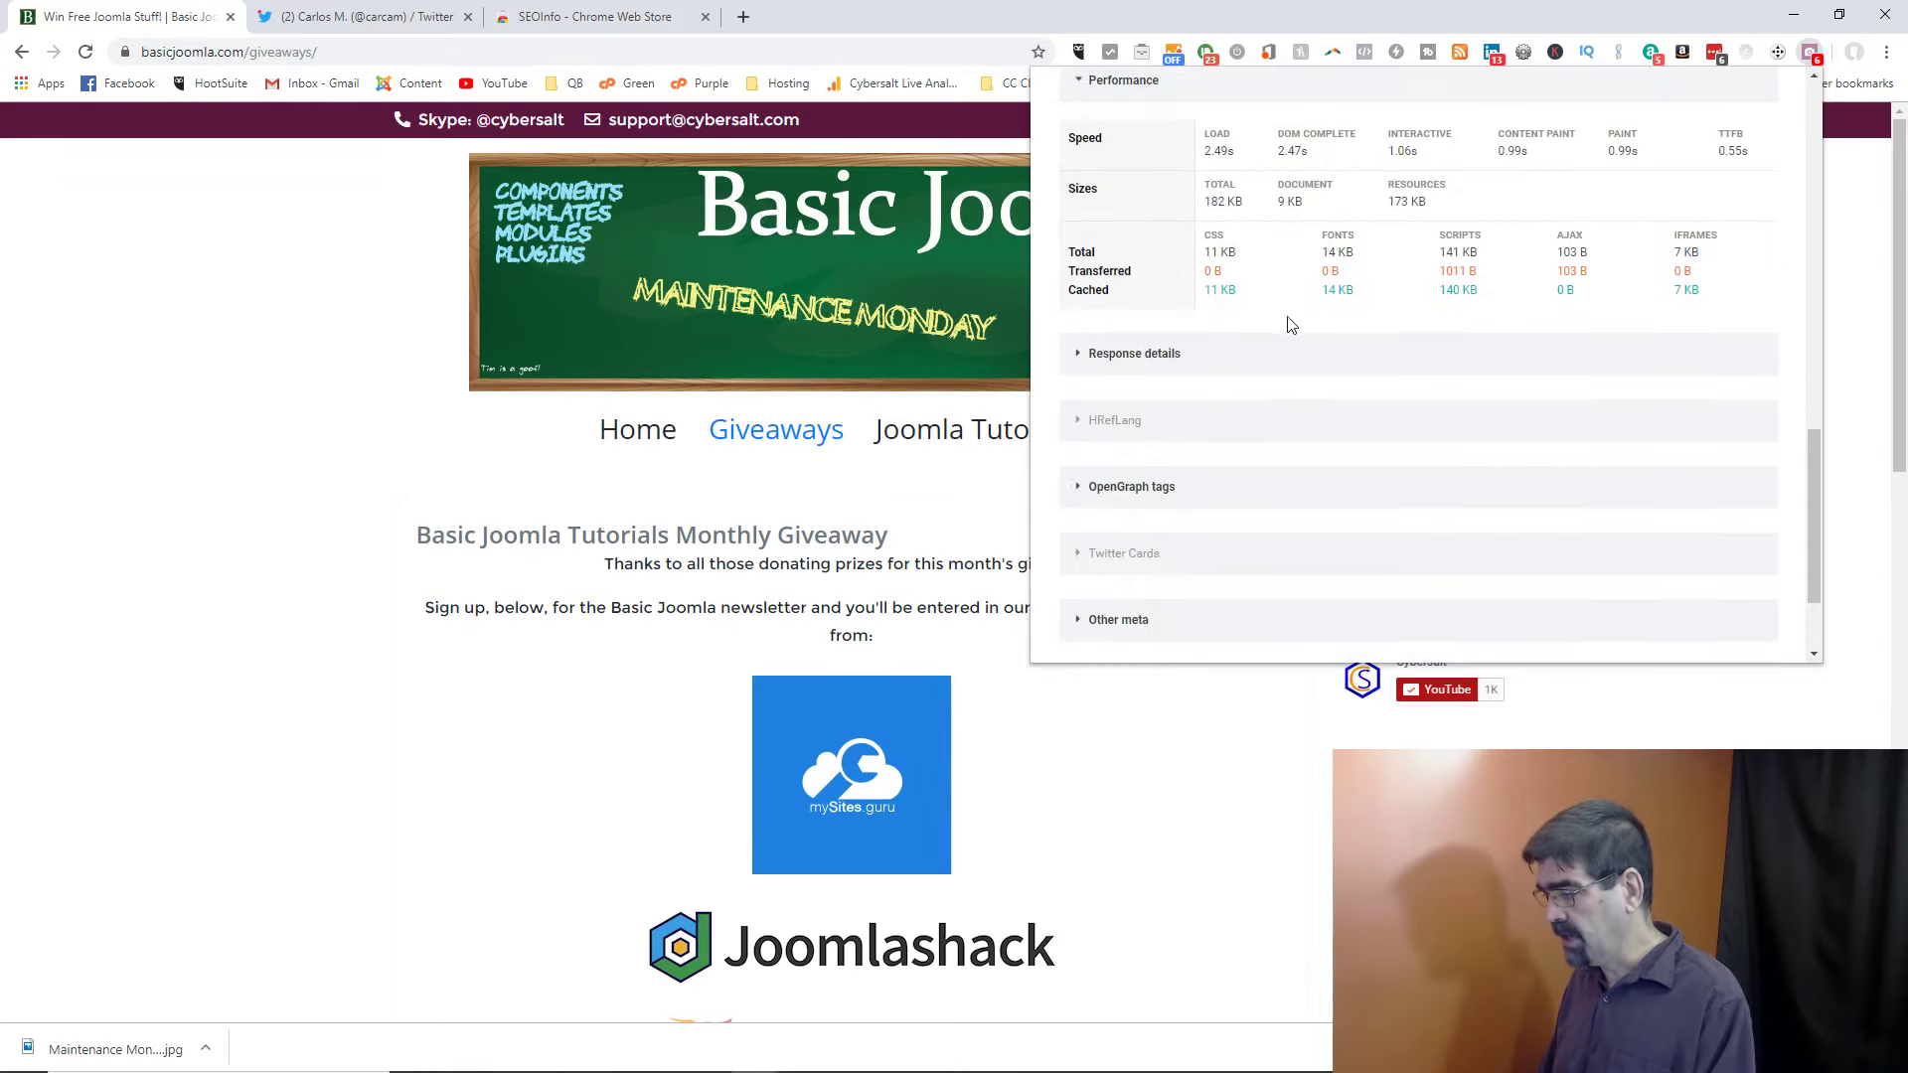
- Expand the Response details section and review the server information and response headers
click(1090, 353)
scroll(1262, 357, down, 6)
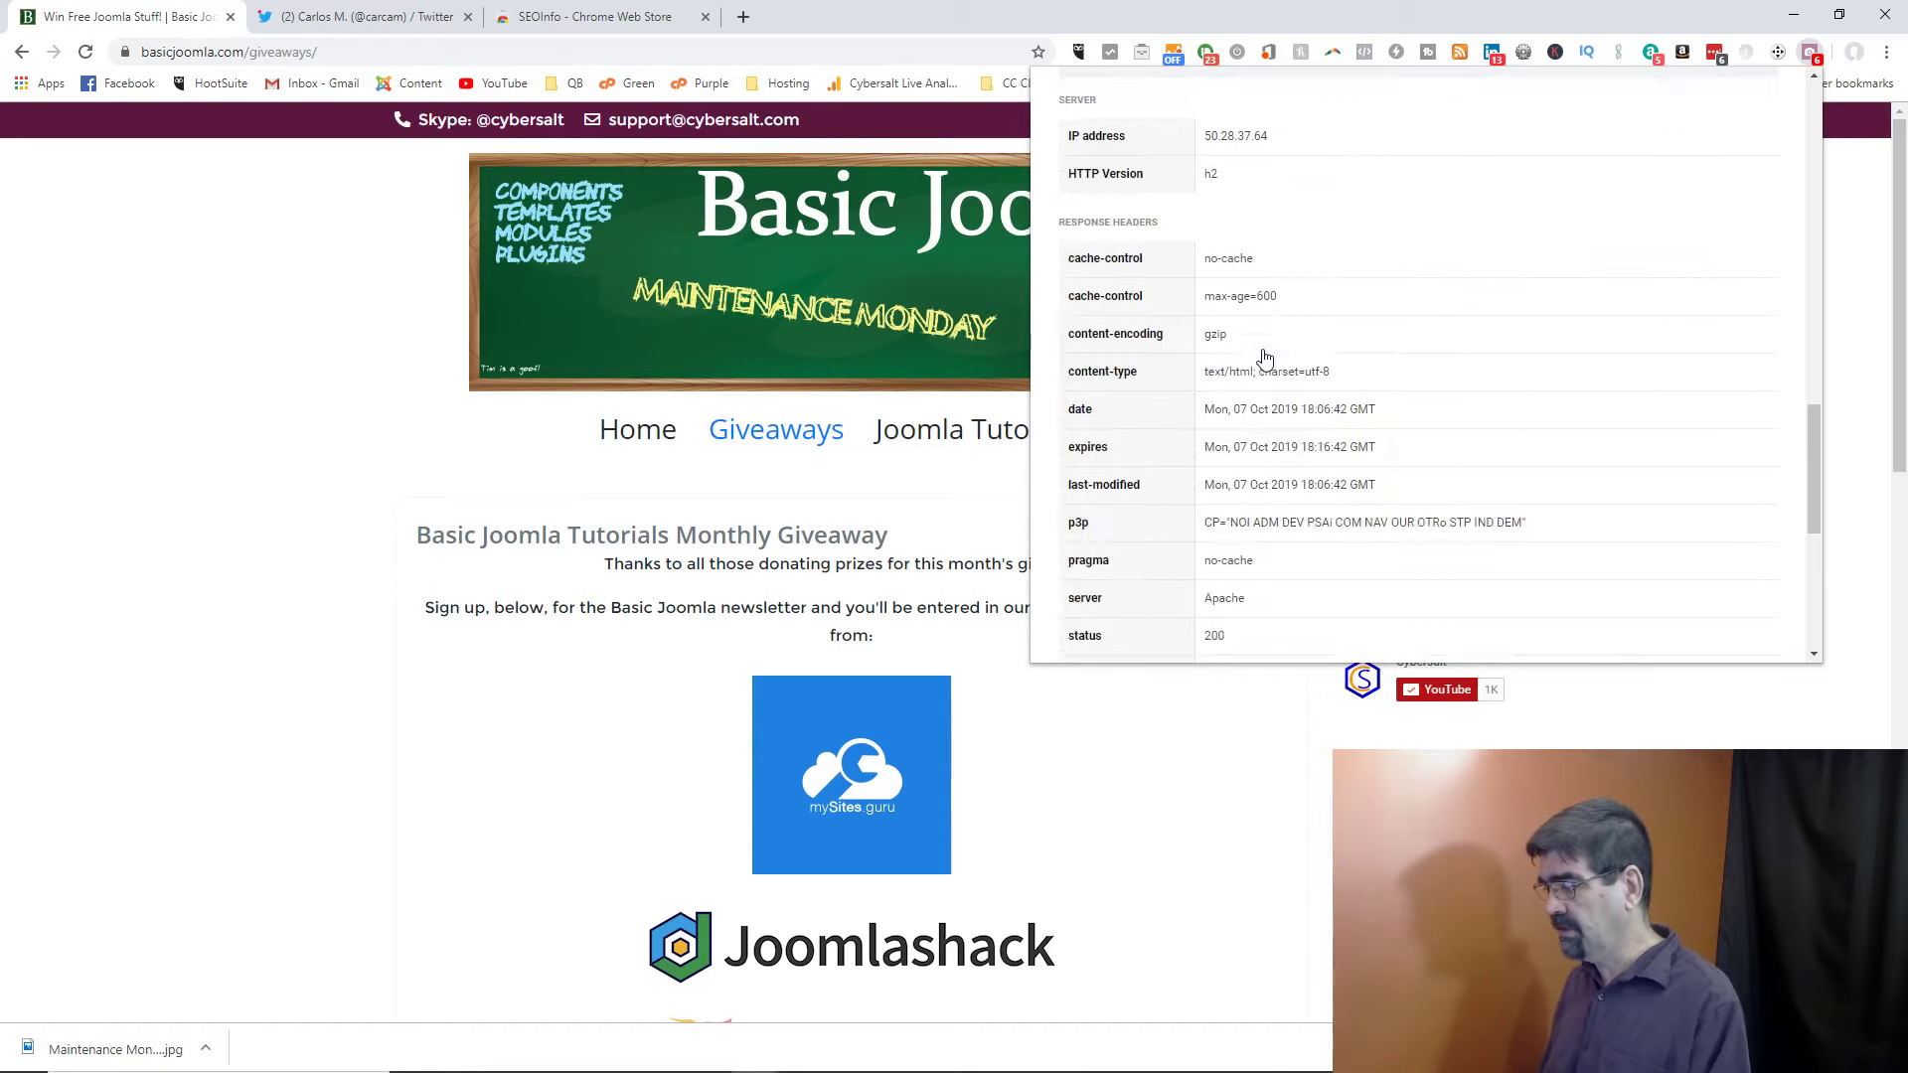
scroll(1265, 355, down, 2)
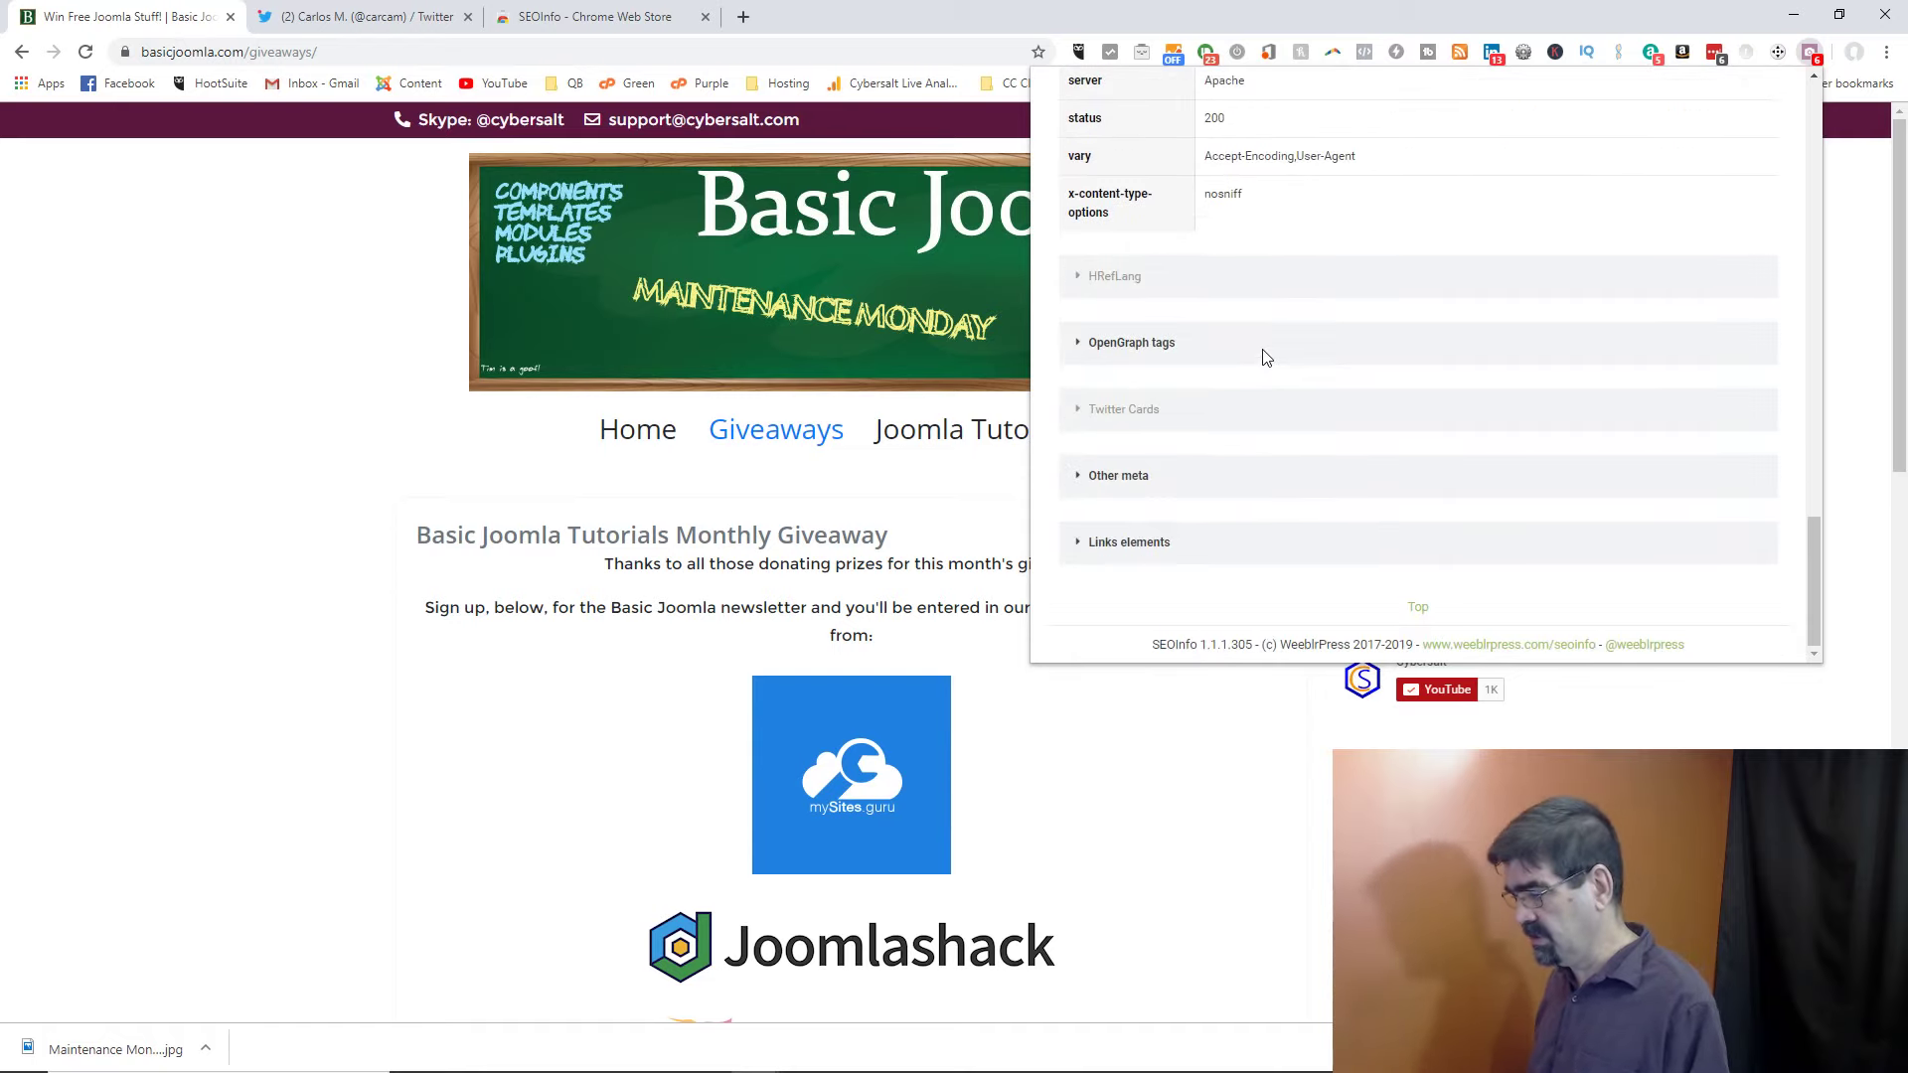
- Expand the OpenGraph tags section to review its entries and expand the Twitter Cards section
click(1078, 348)
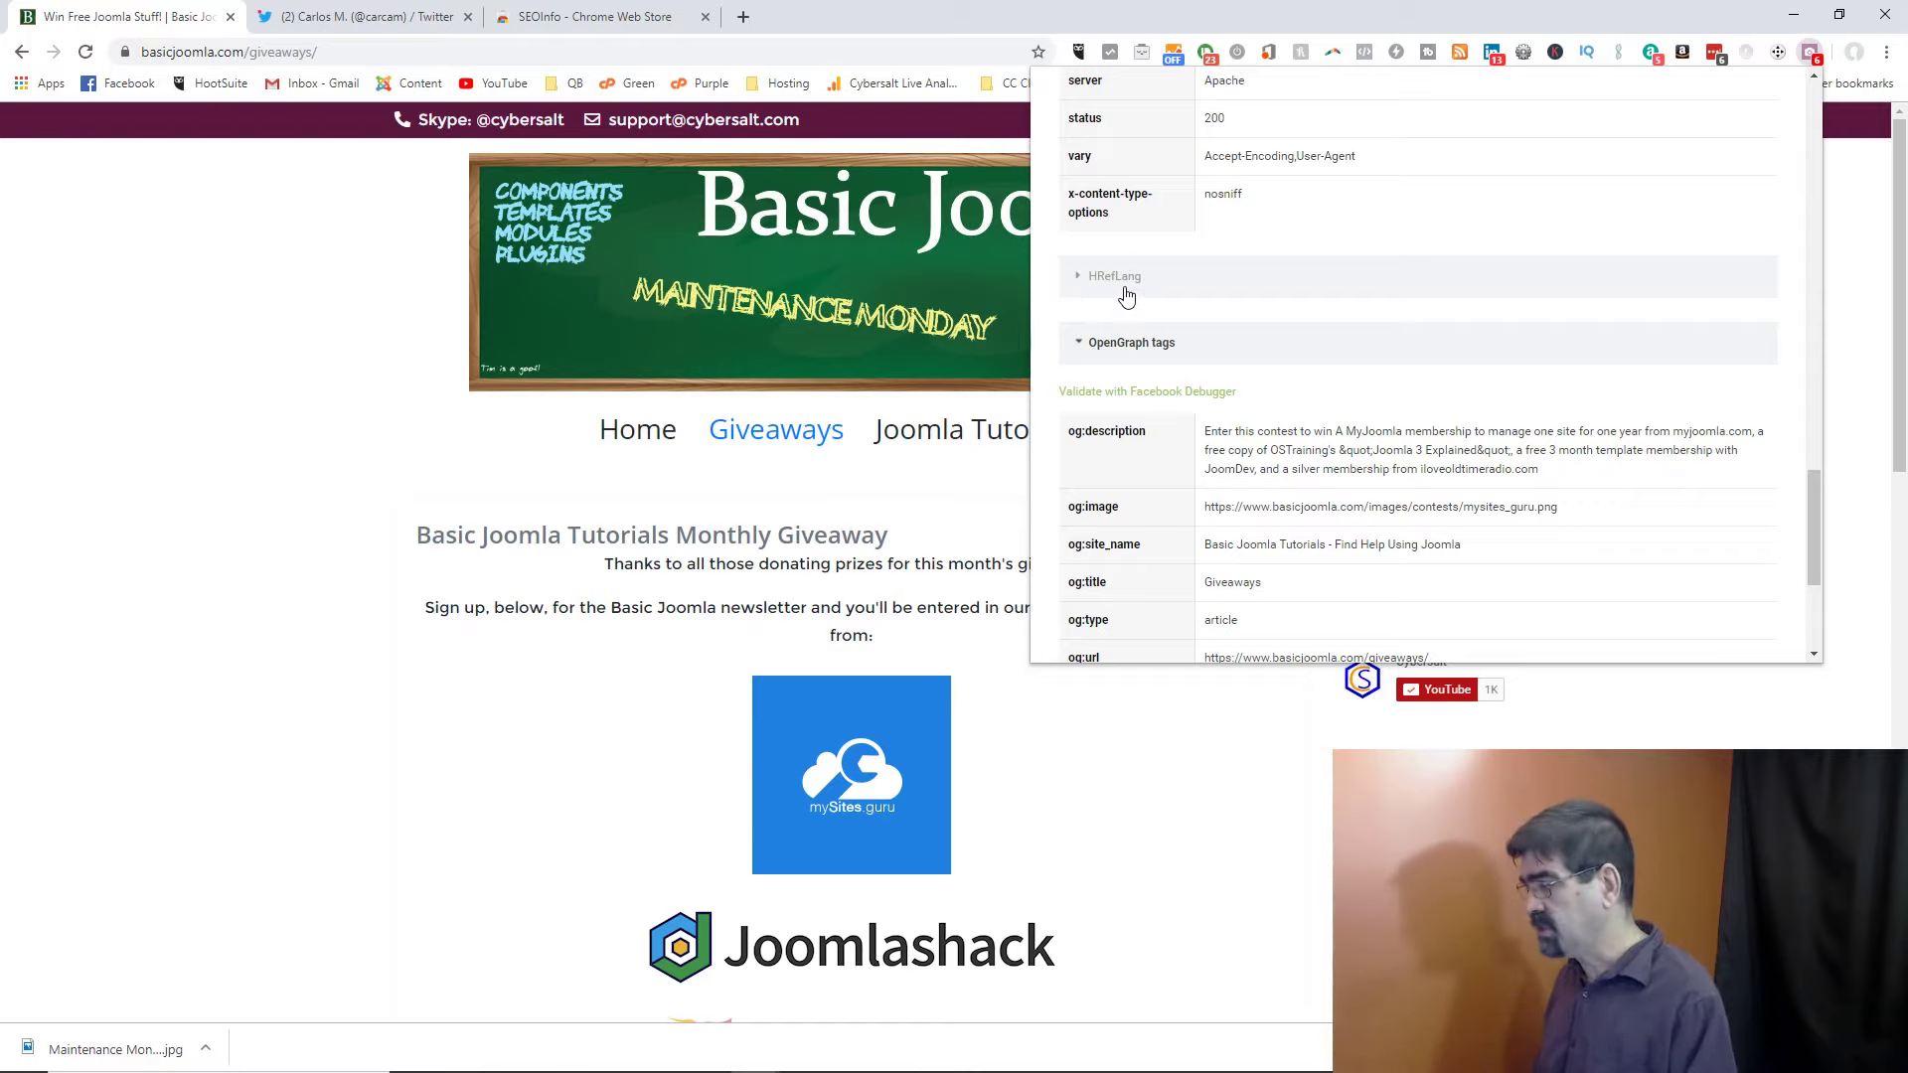
scroll(1269, 306, down, 1)
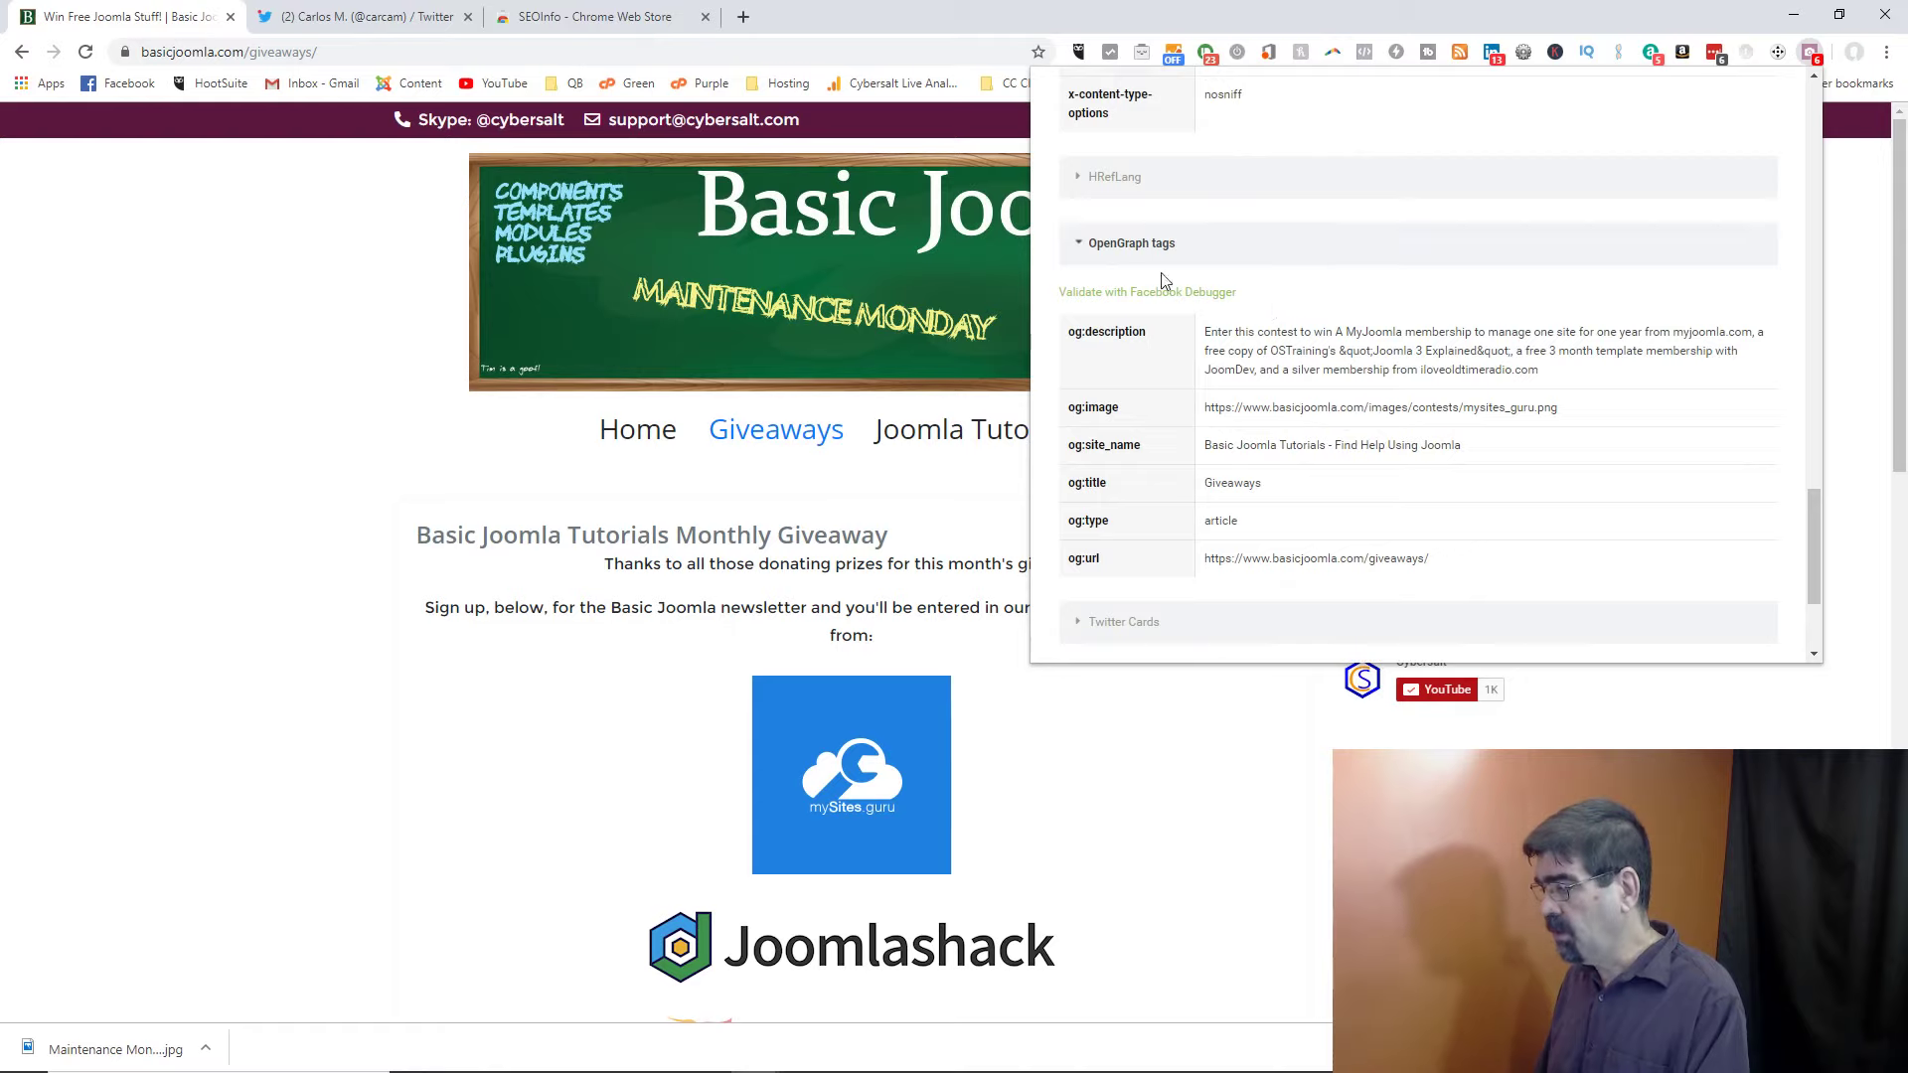
scroll(1225, 312, down, 2)
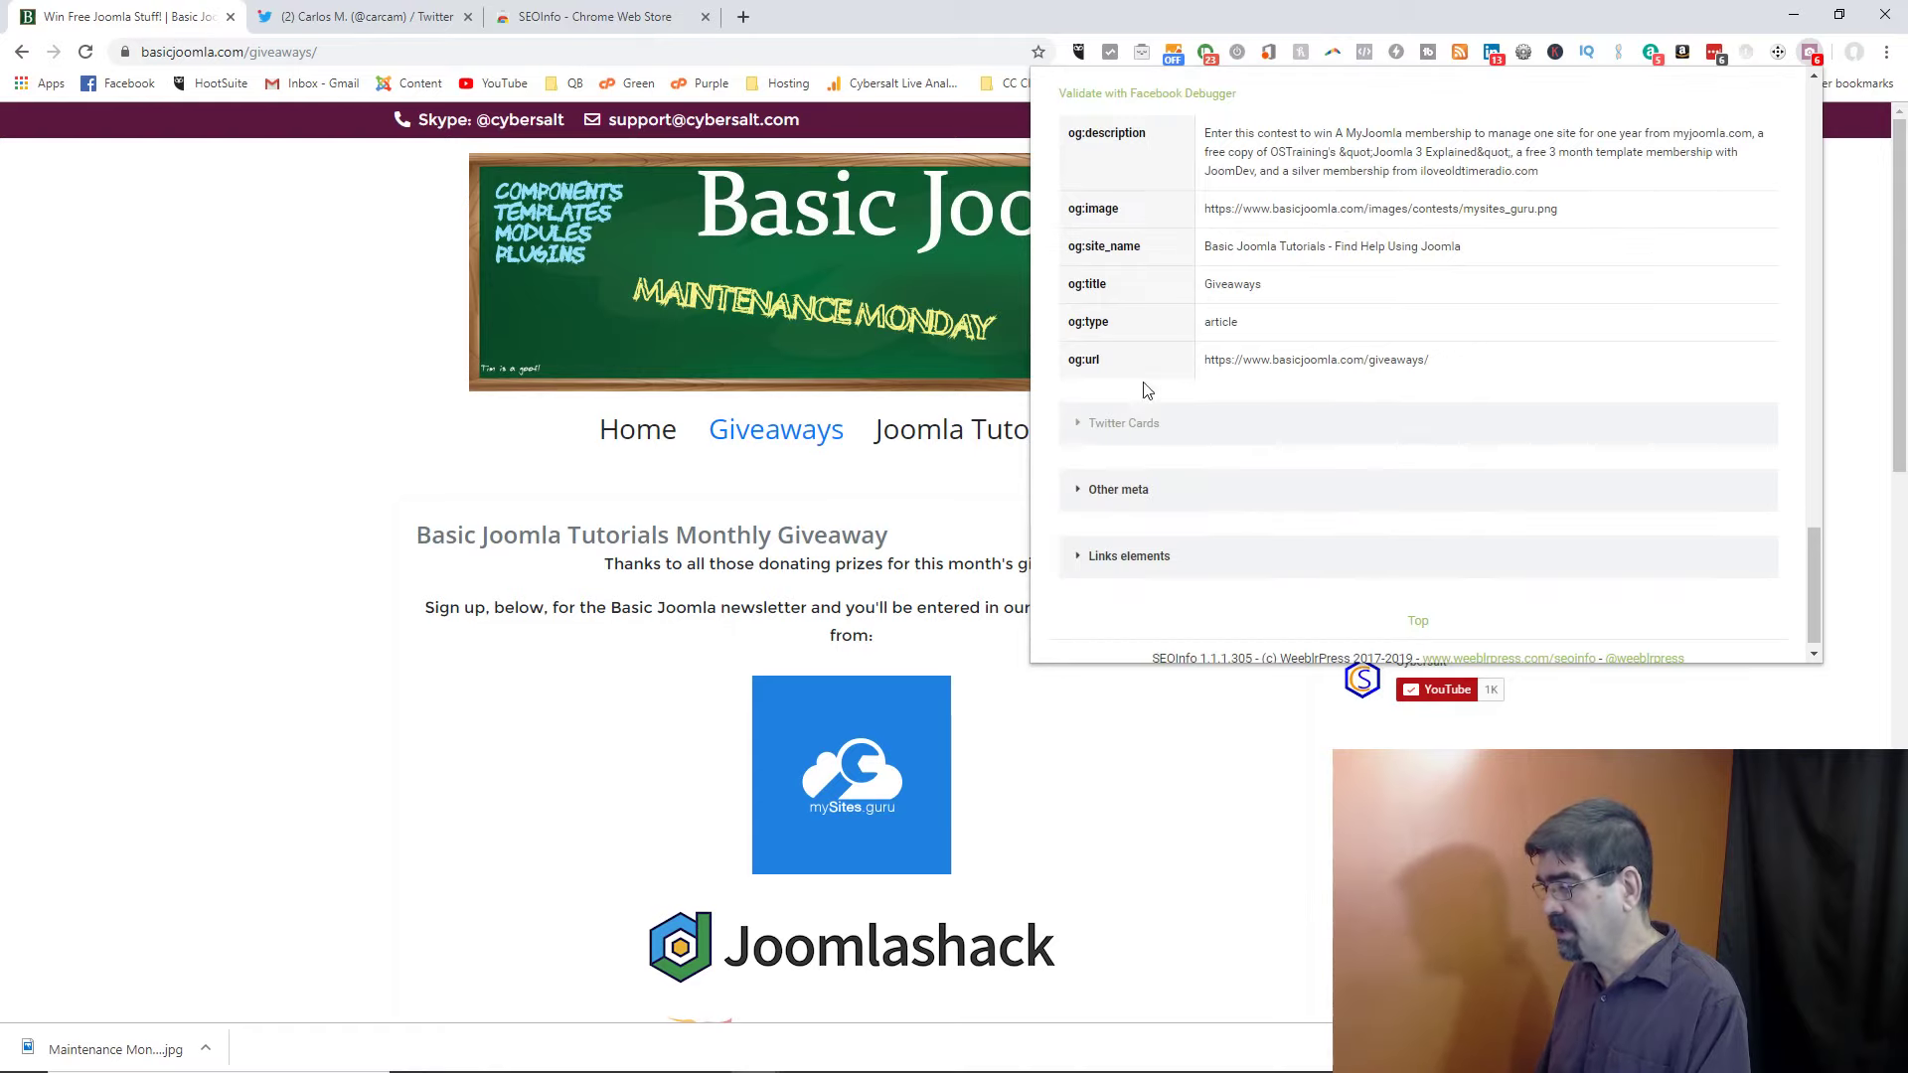
click(1078, 429)
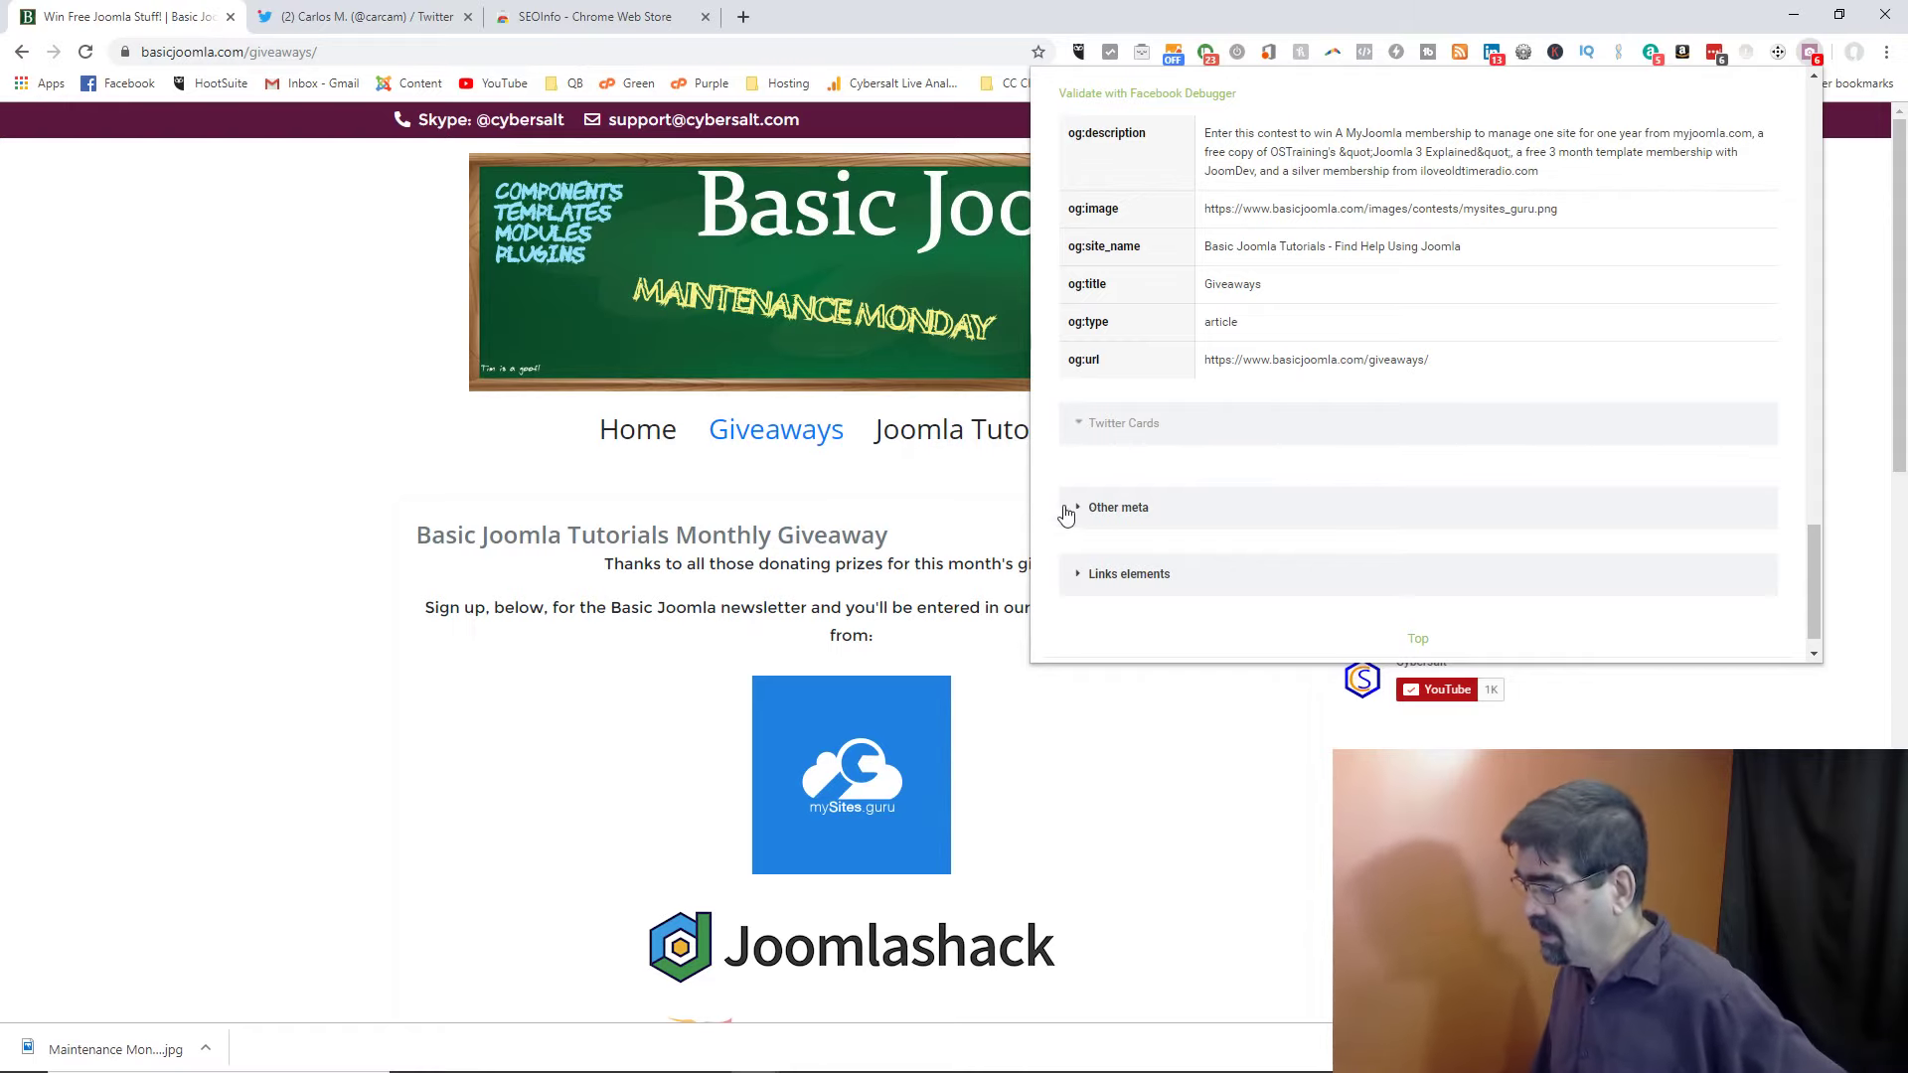
- Expand the Other meta section of the main SEOInfo report and review its entries
click(1078, 509)
scroll(1250, 427, down, 2)
scroll(1252, 429, up, 10)
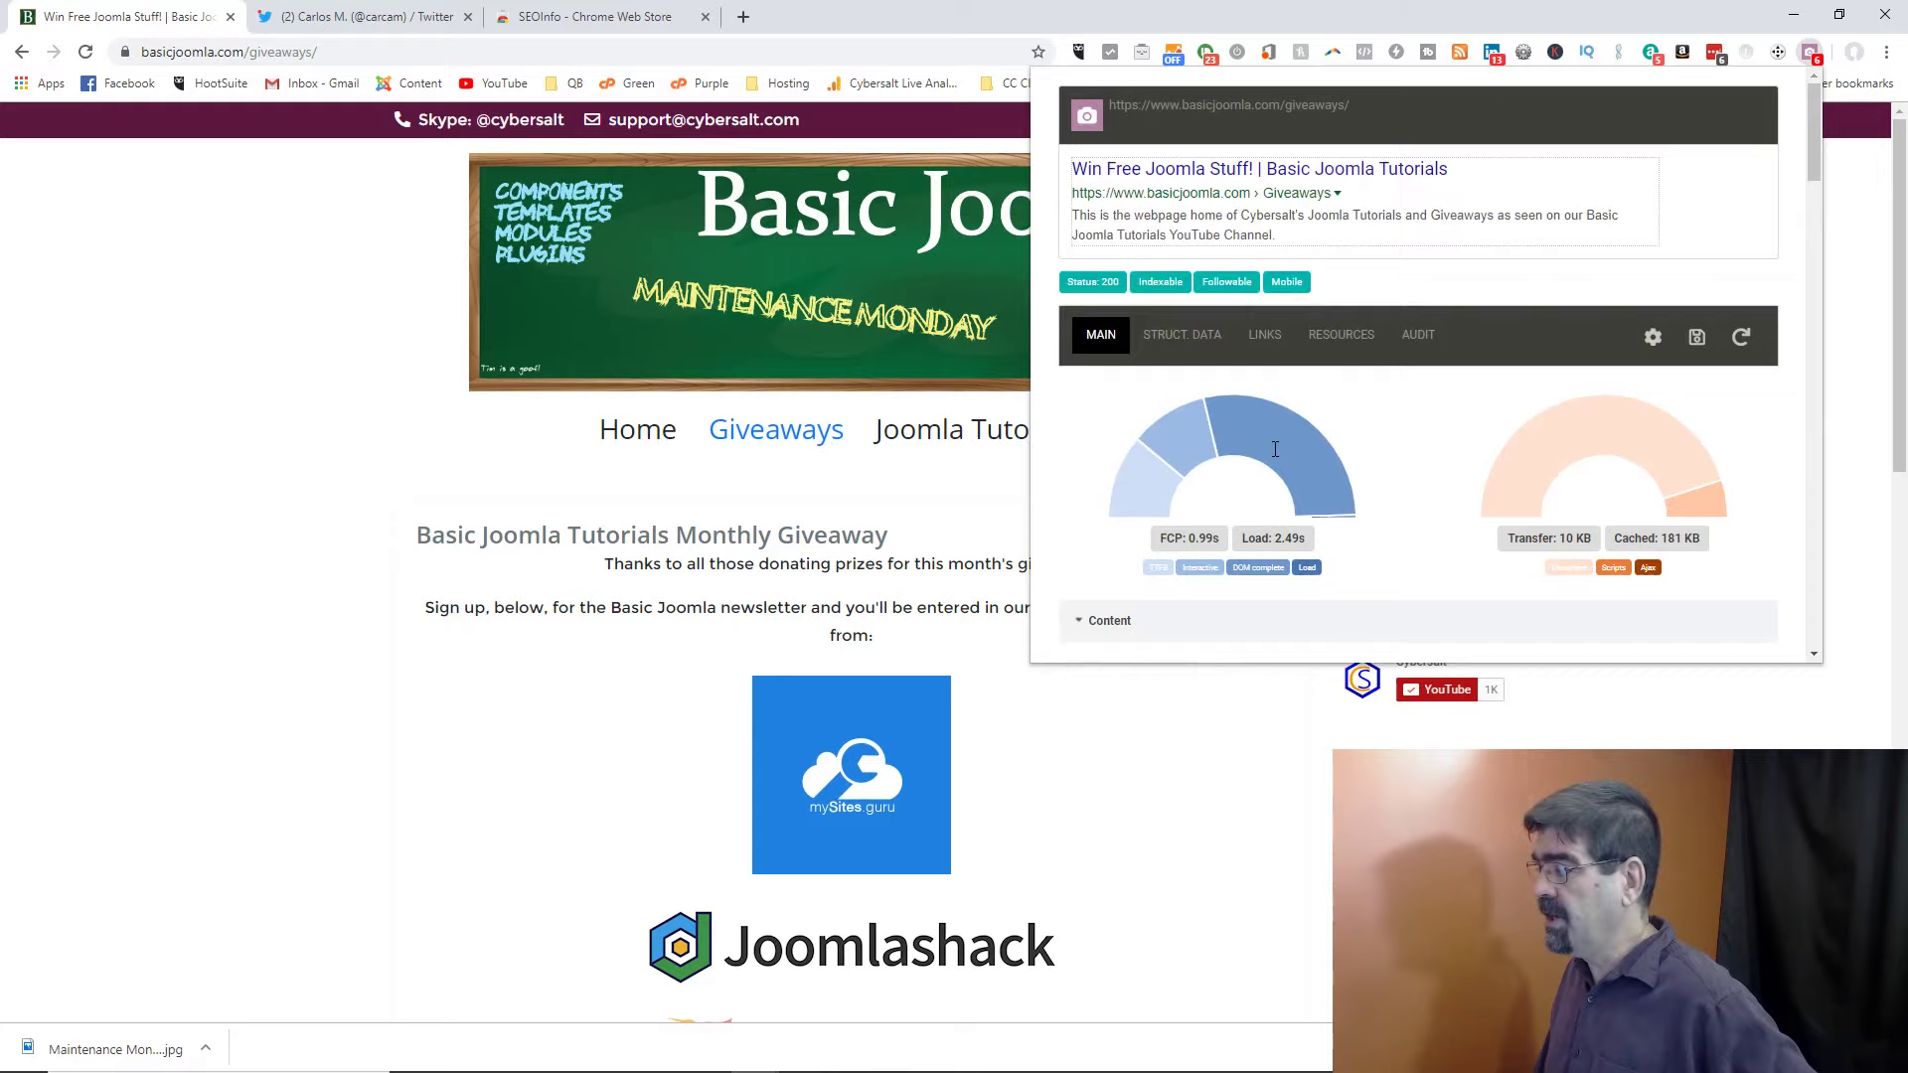
- Open the structured data validation and expand the Organization entry to review its properties
click(1183, 337)
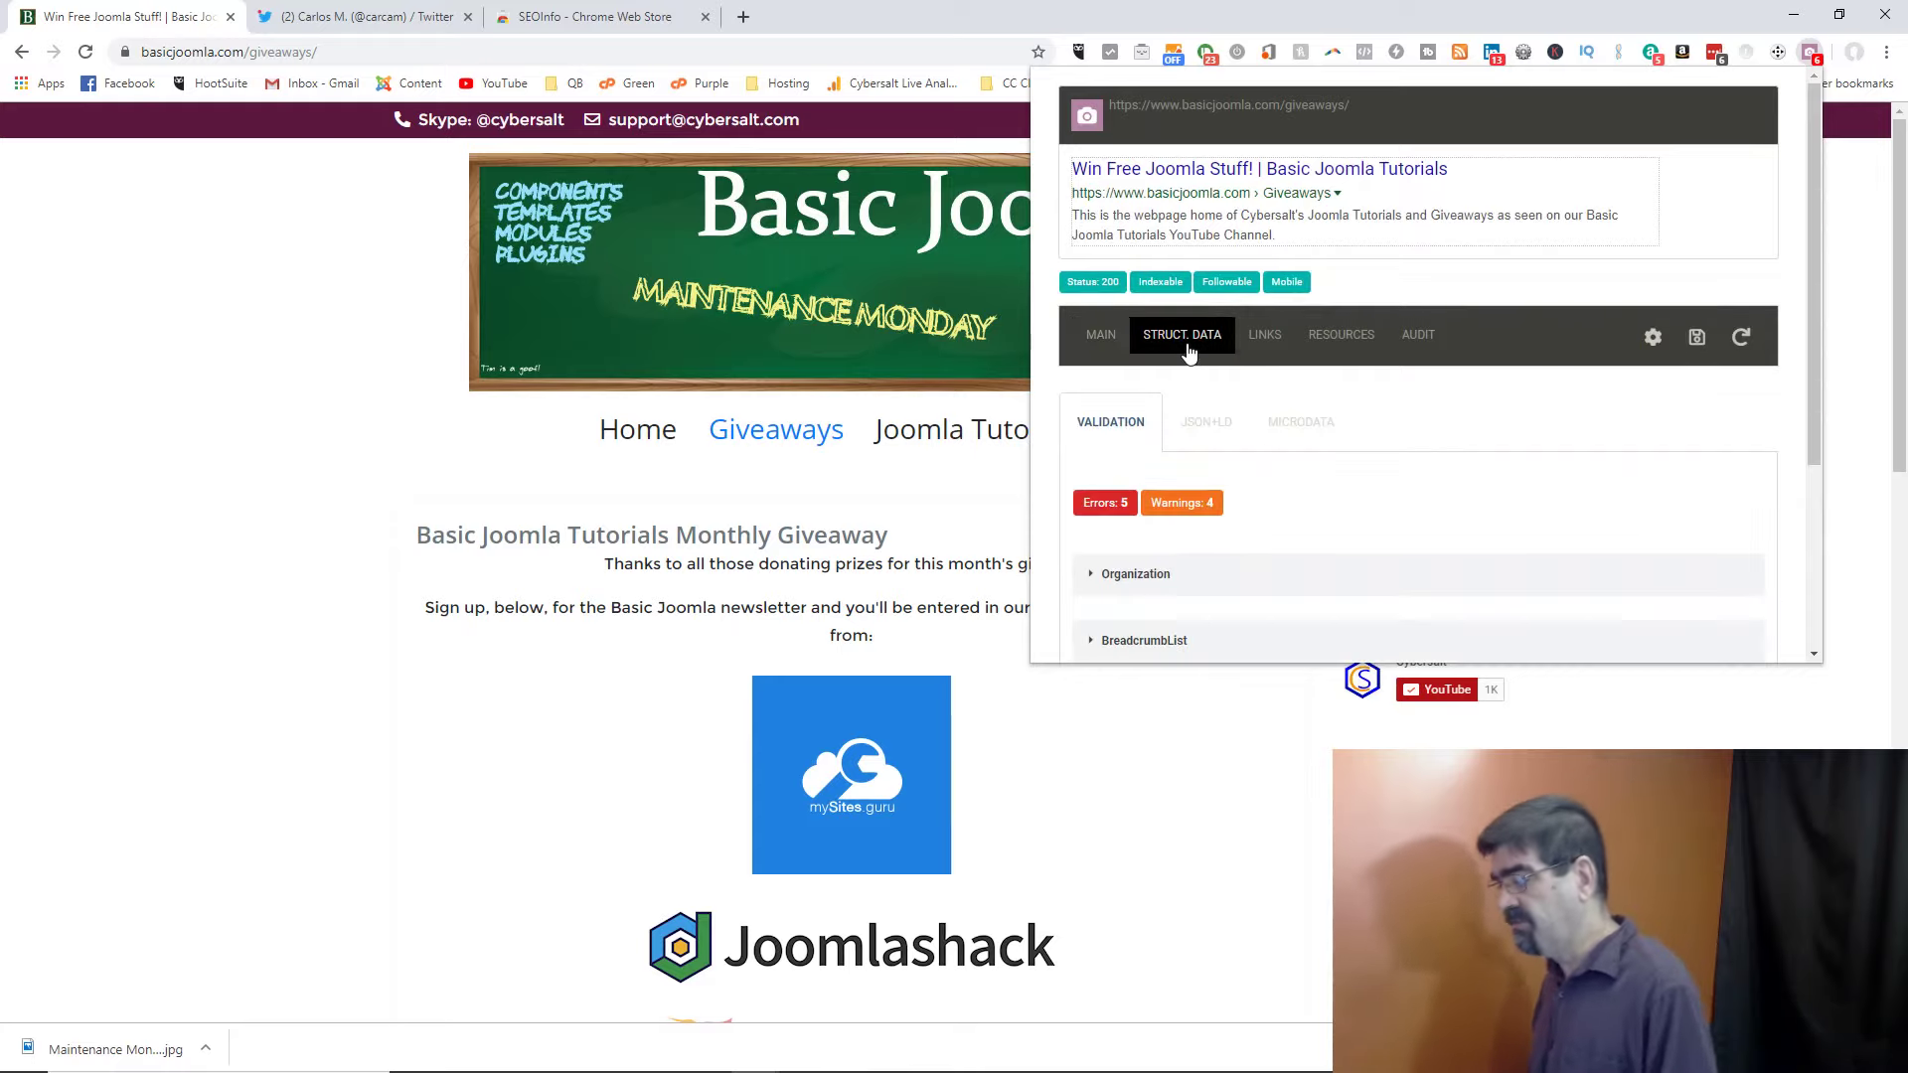
scroll(1452, 443, down, 2)
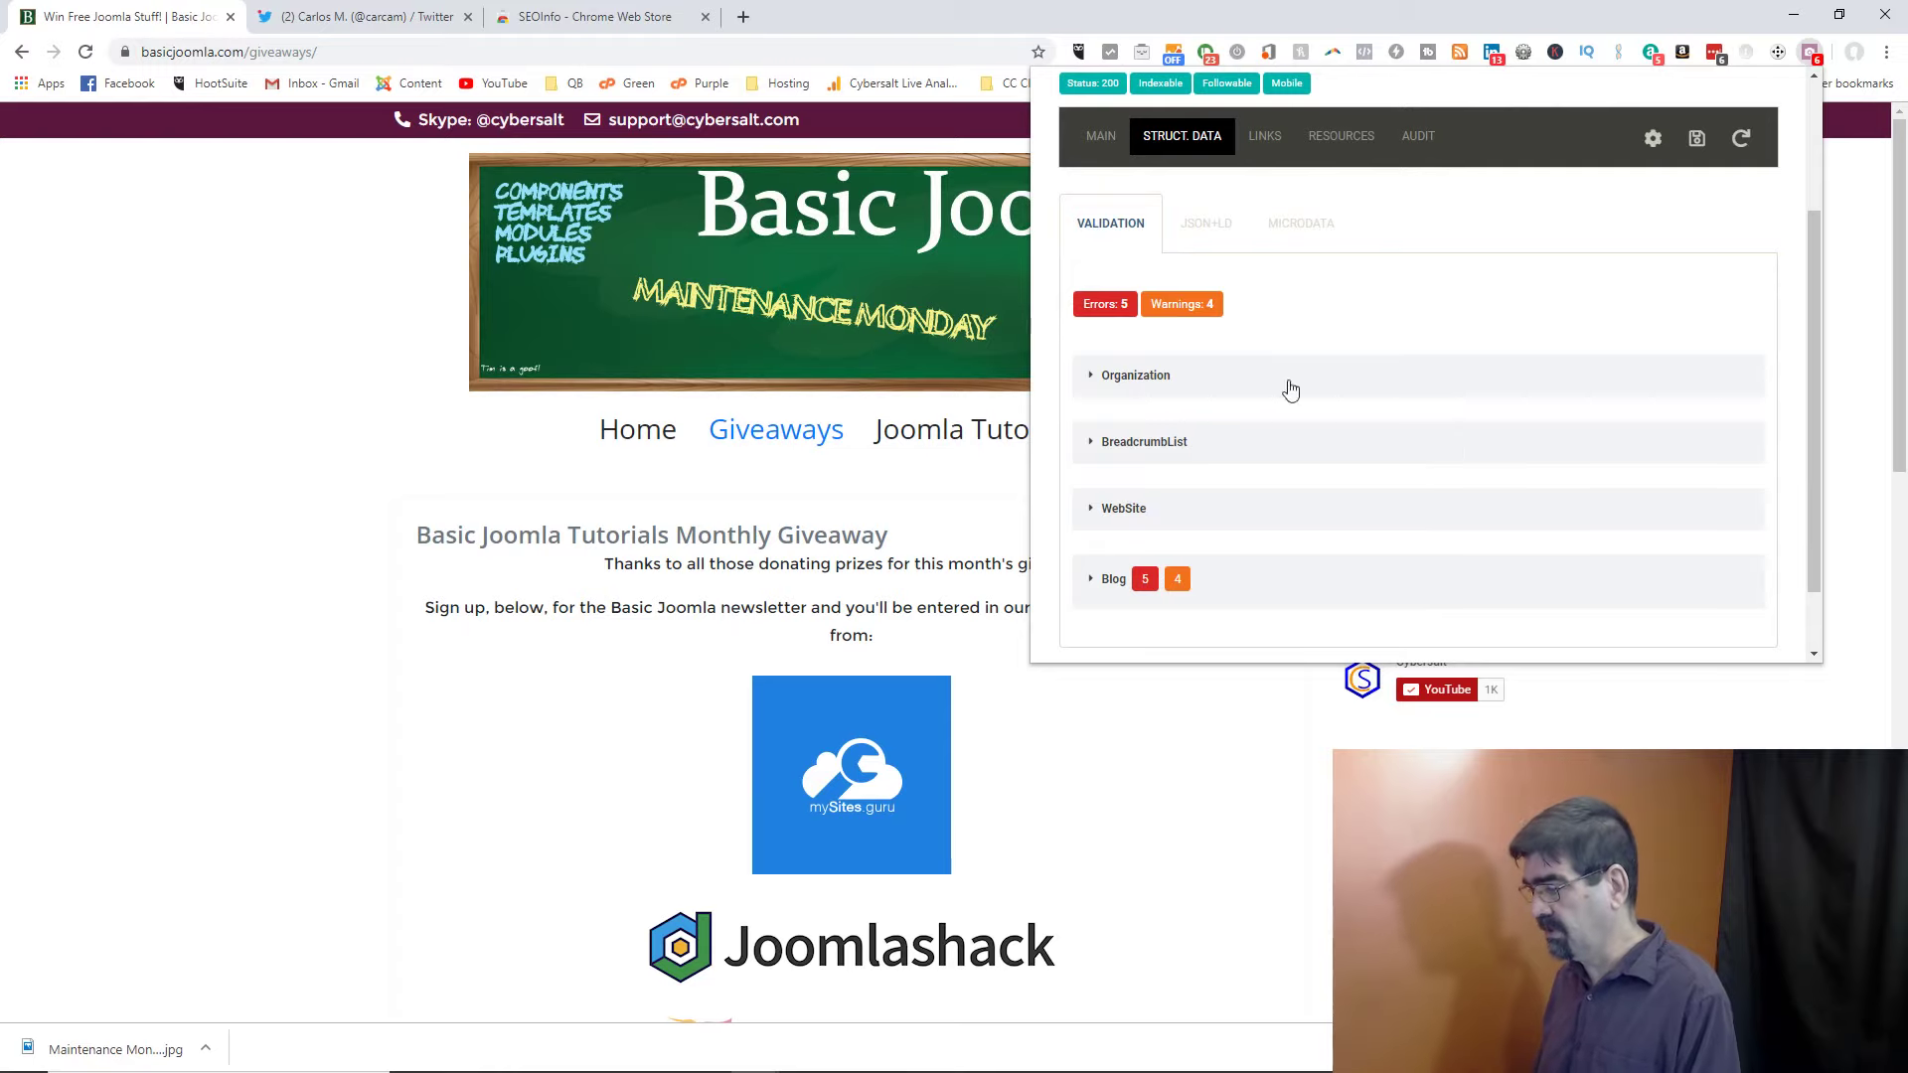
click(1096, 377)
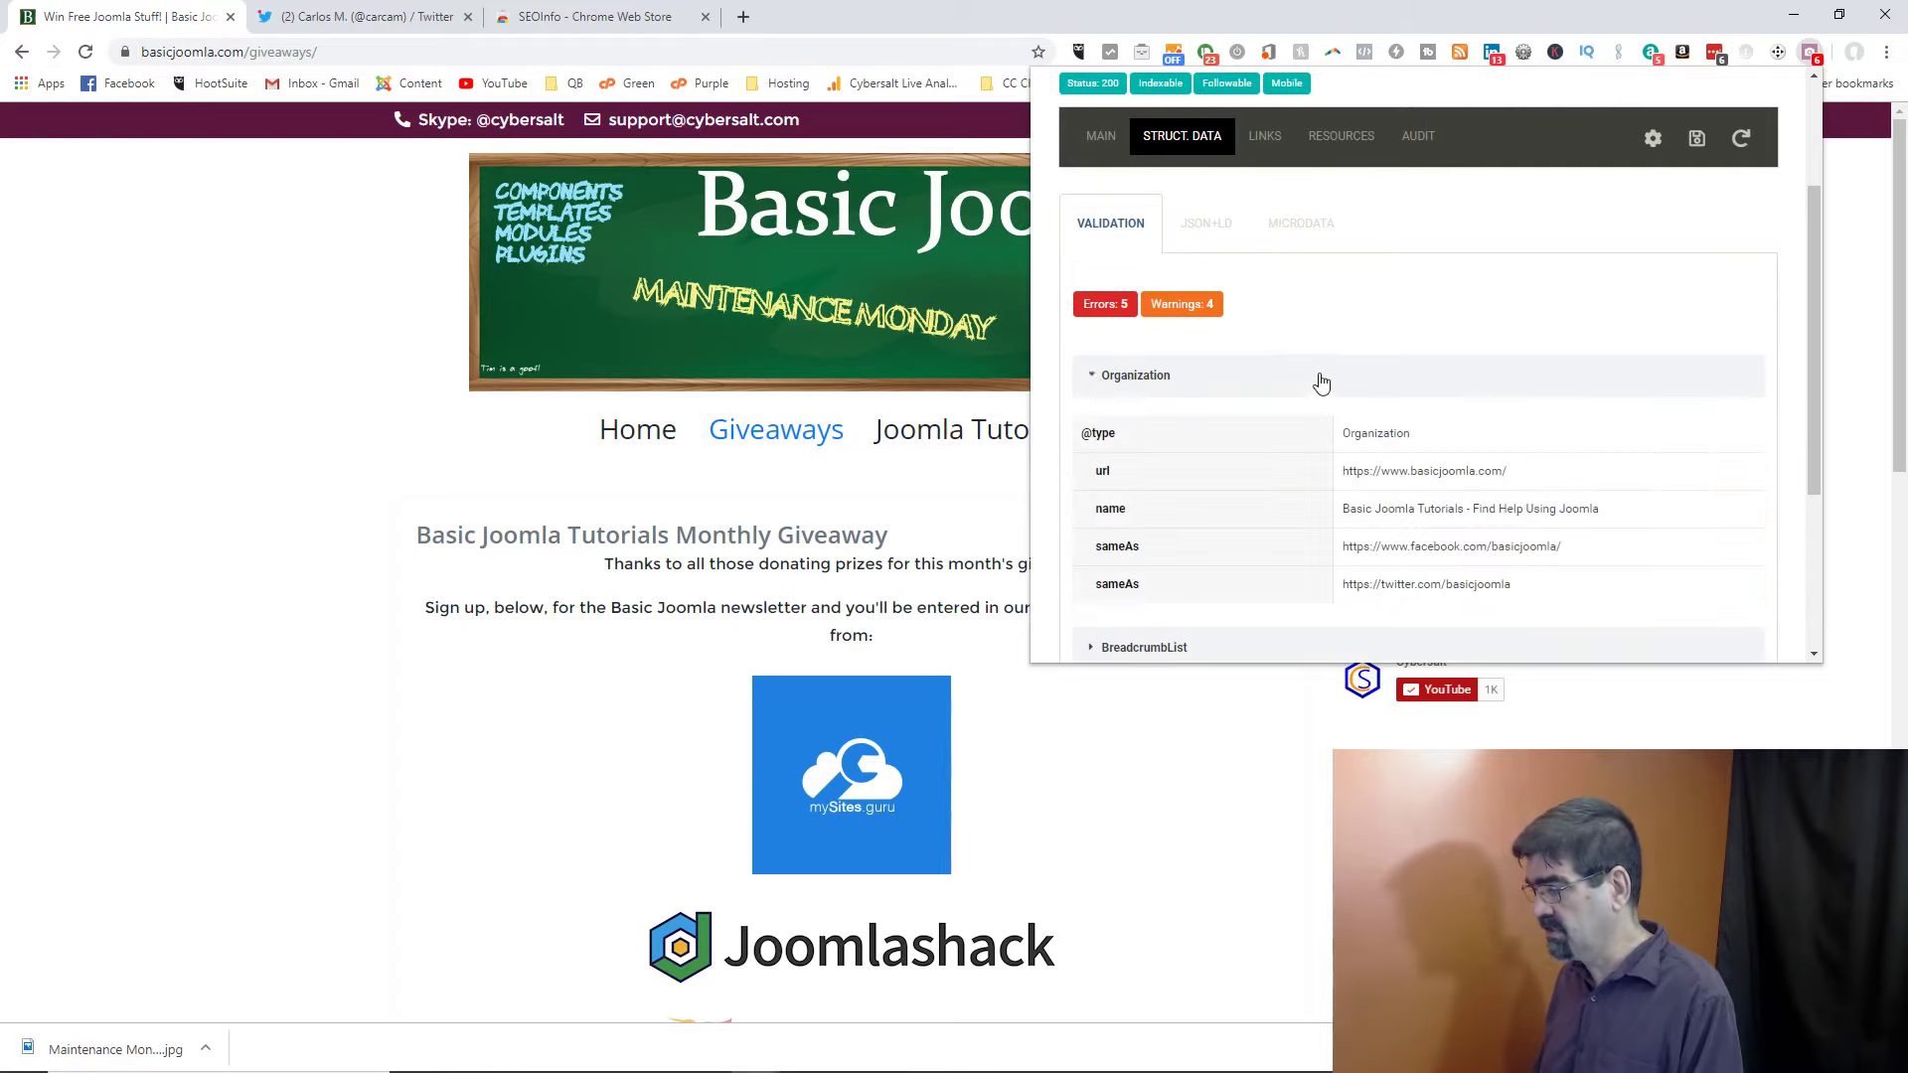
scroll(1321, 384, down, 2)
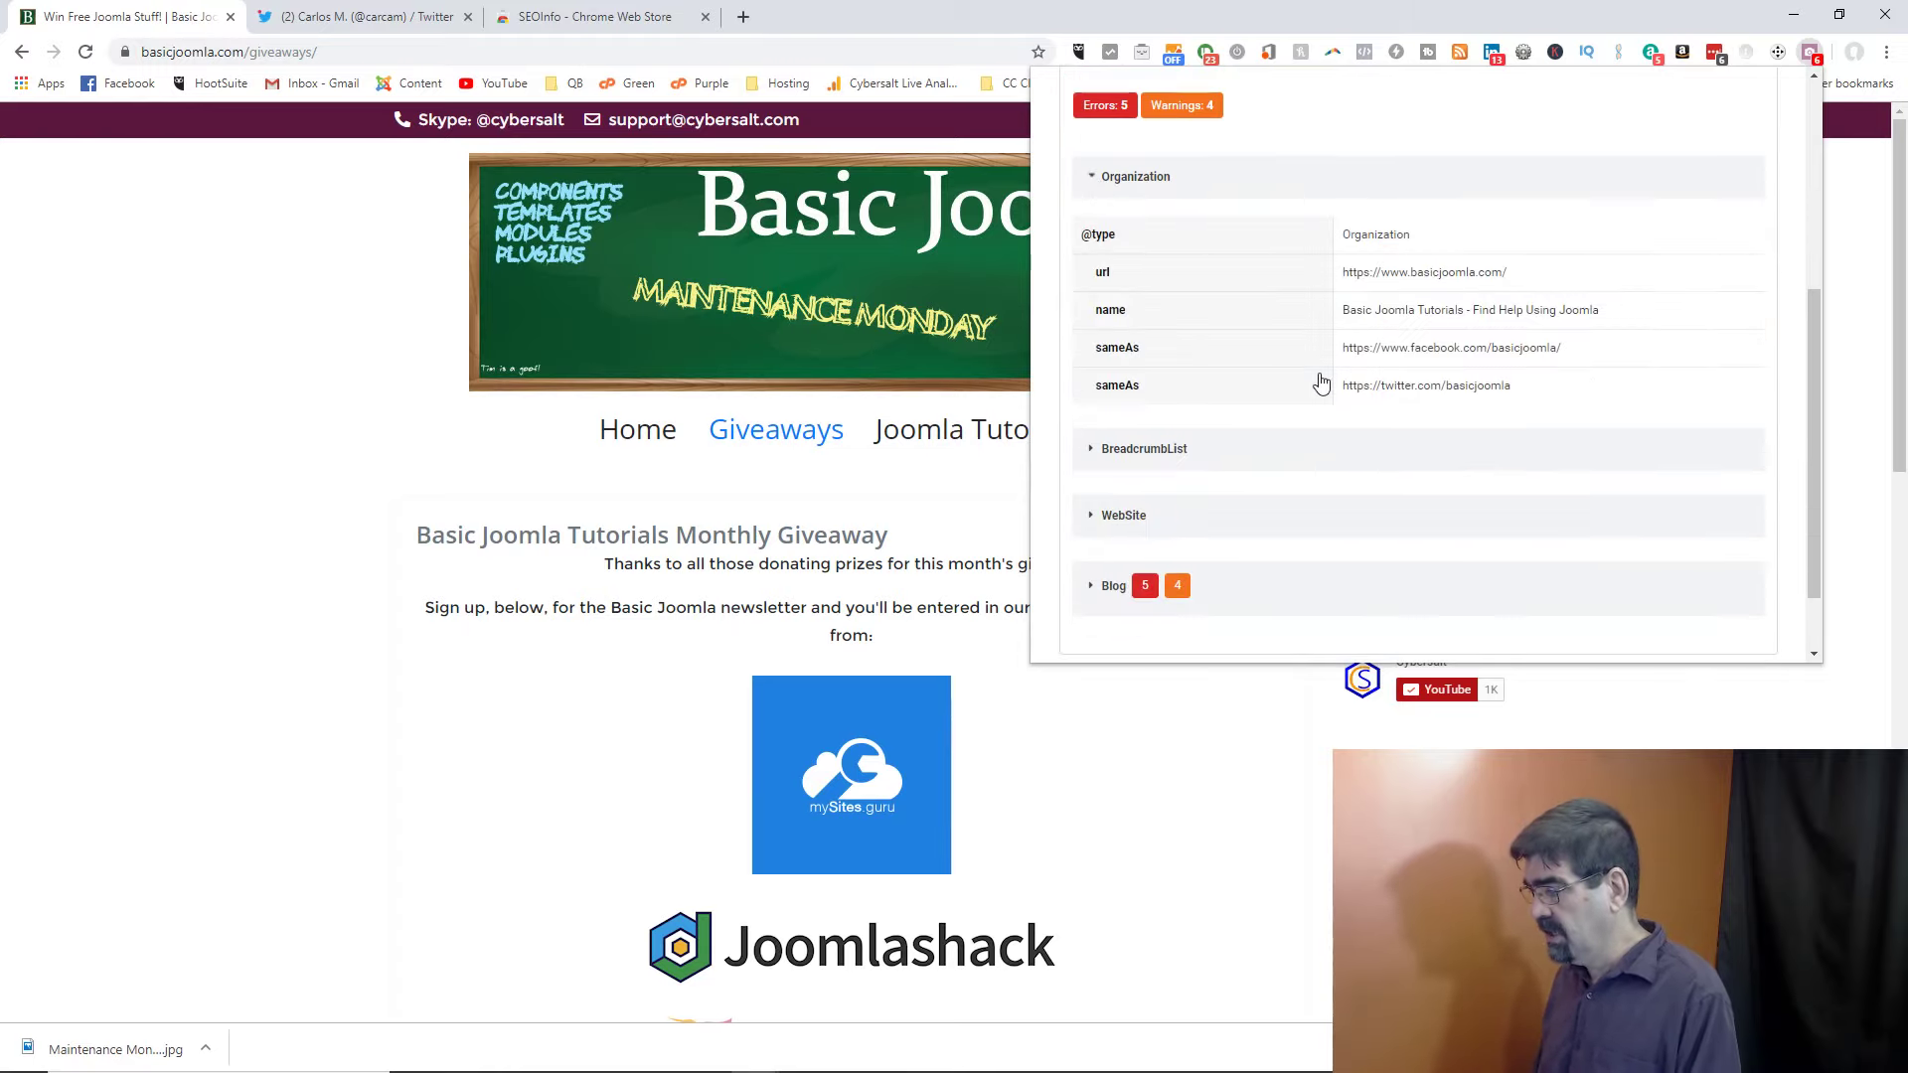
- Expand the Blog entry in the structured data validation and examine its field errors and warnings
click(1093, 592)
scroll(1345, 343, down, 4)
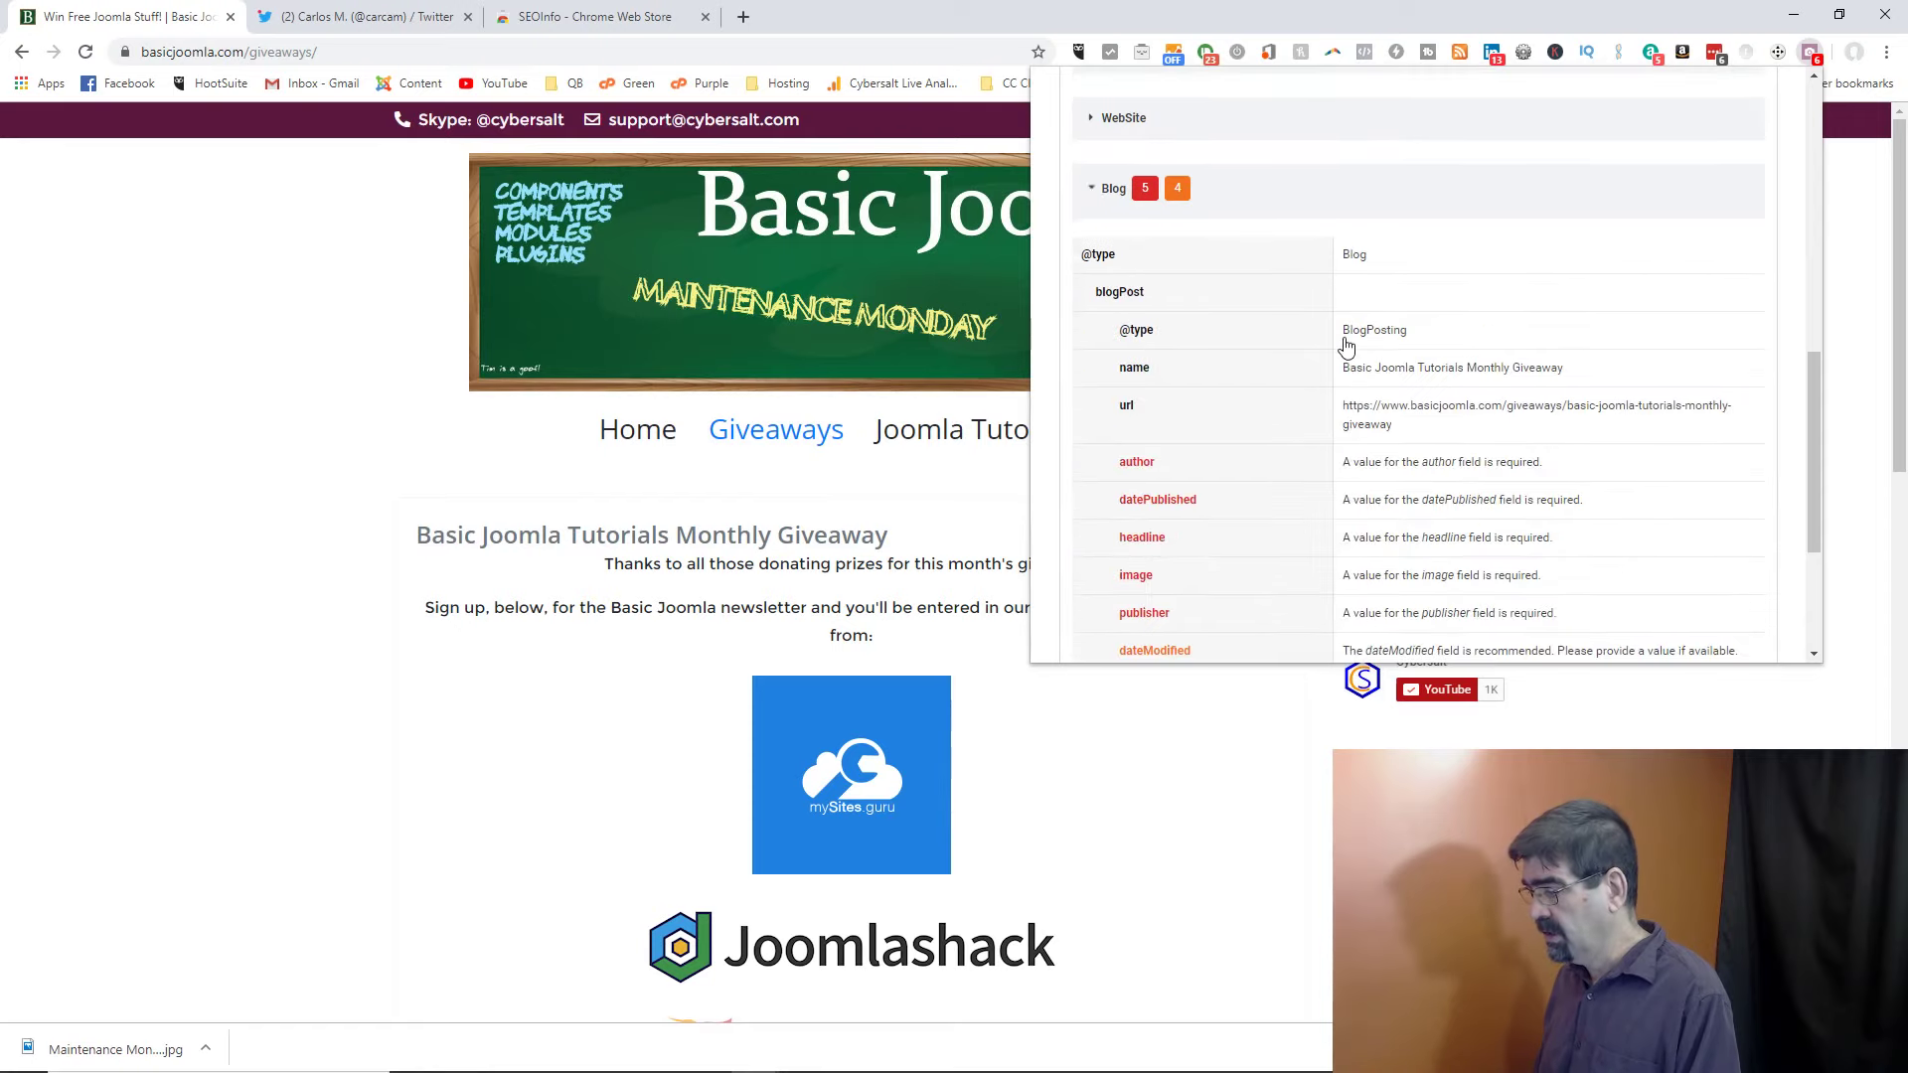
scroll(1347, 346, down, 2)
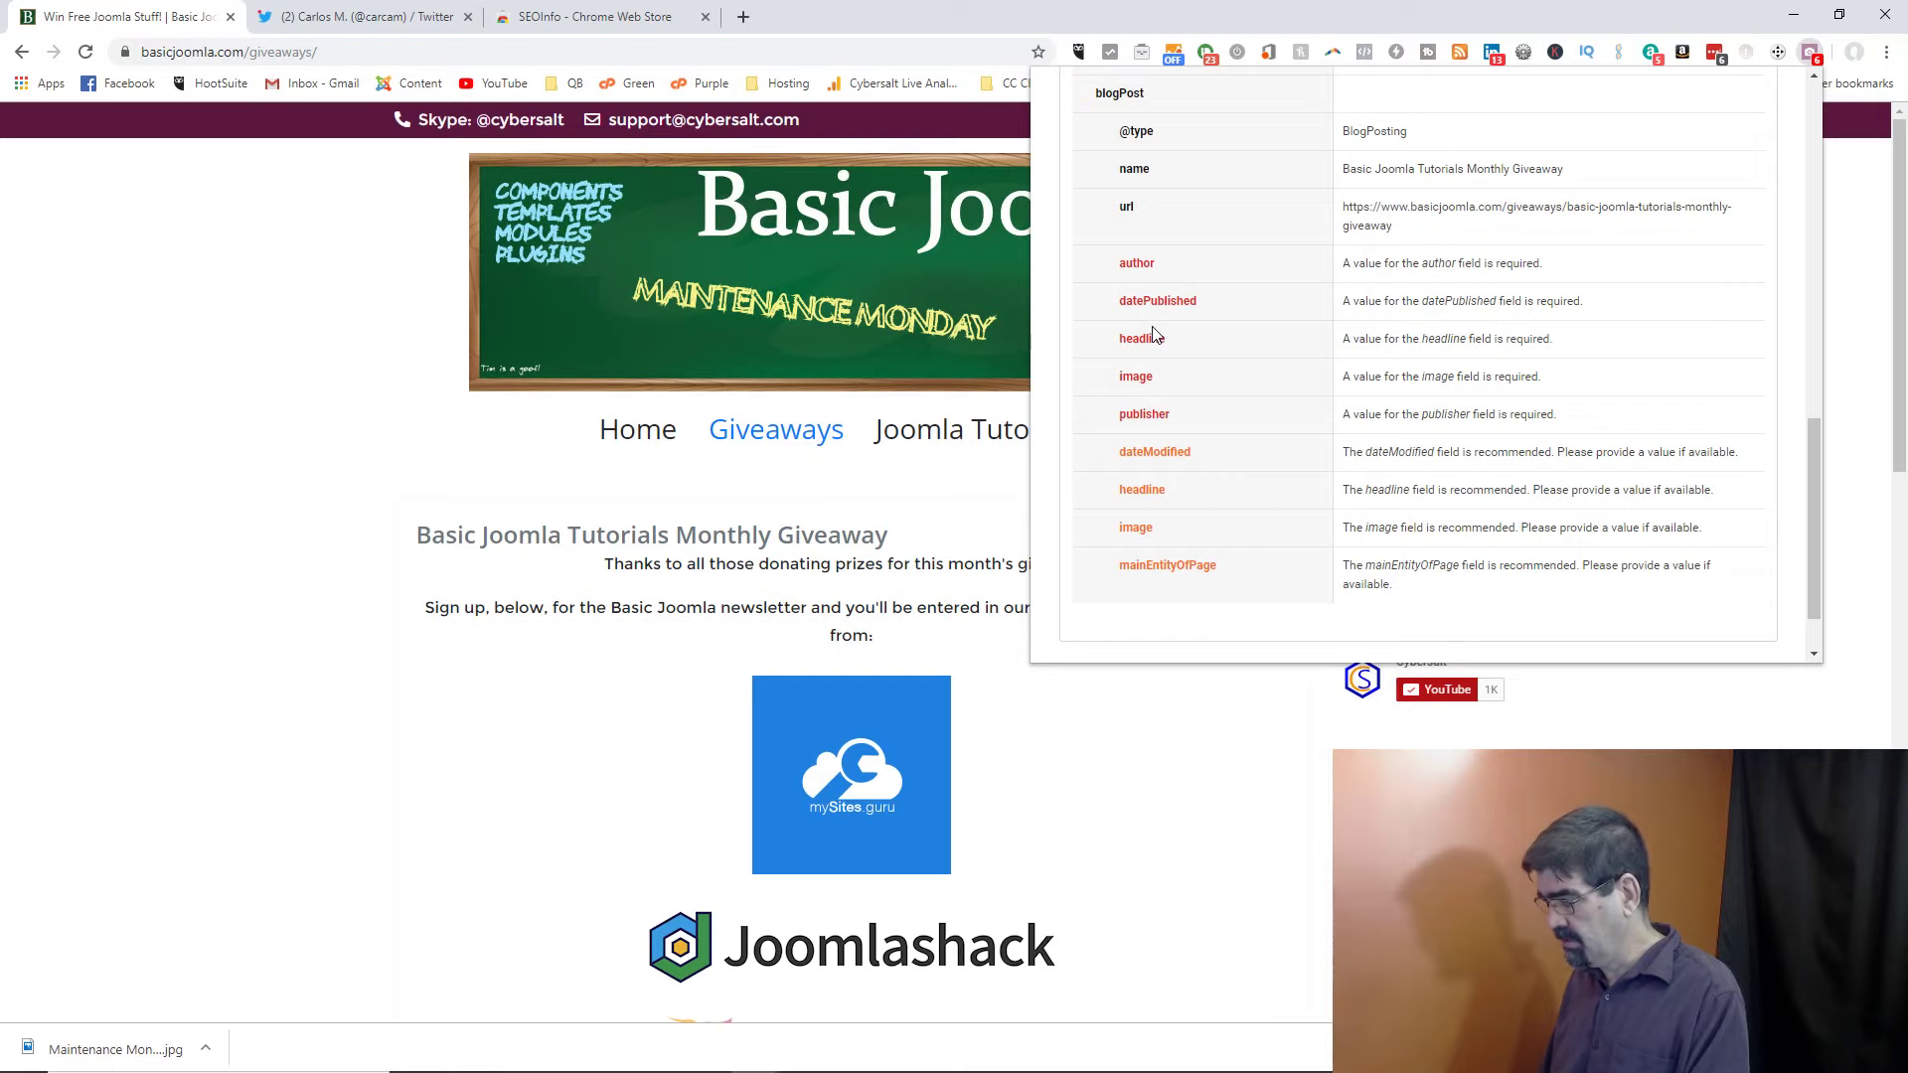
scroll(1157, 336, down, 1)
scroll(1153, 334, up, 12)
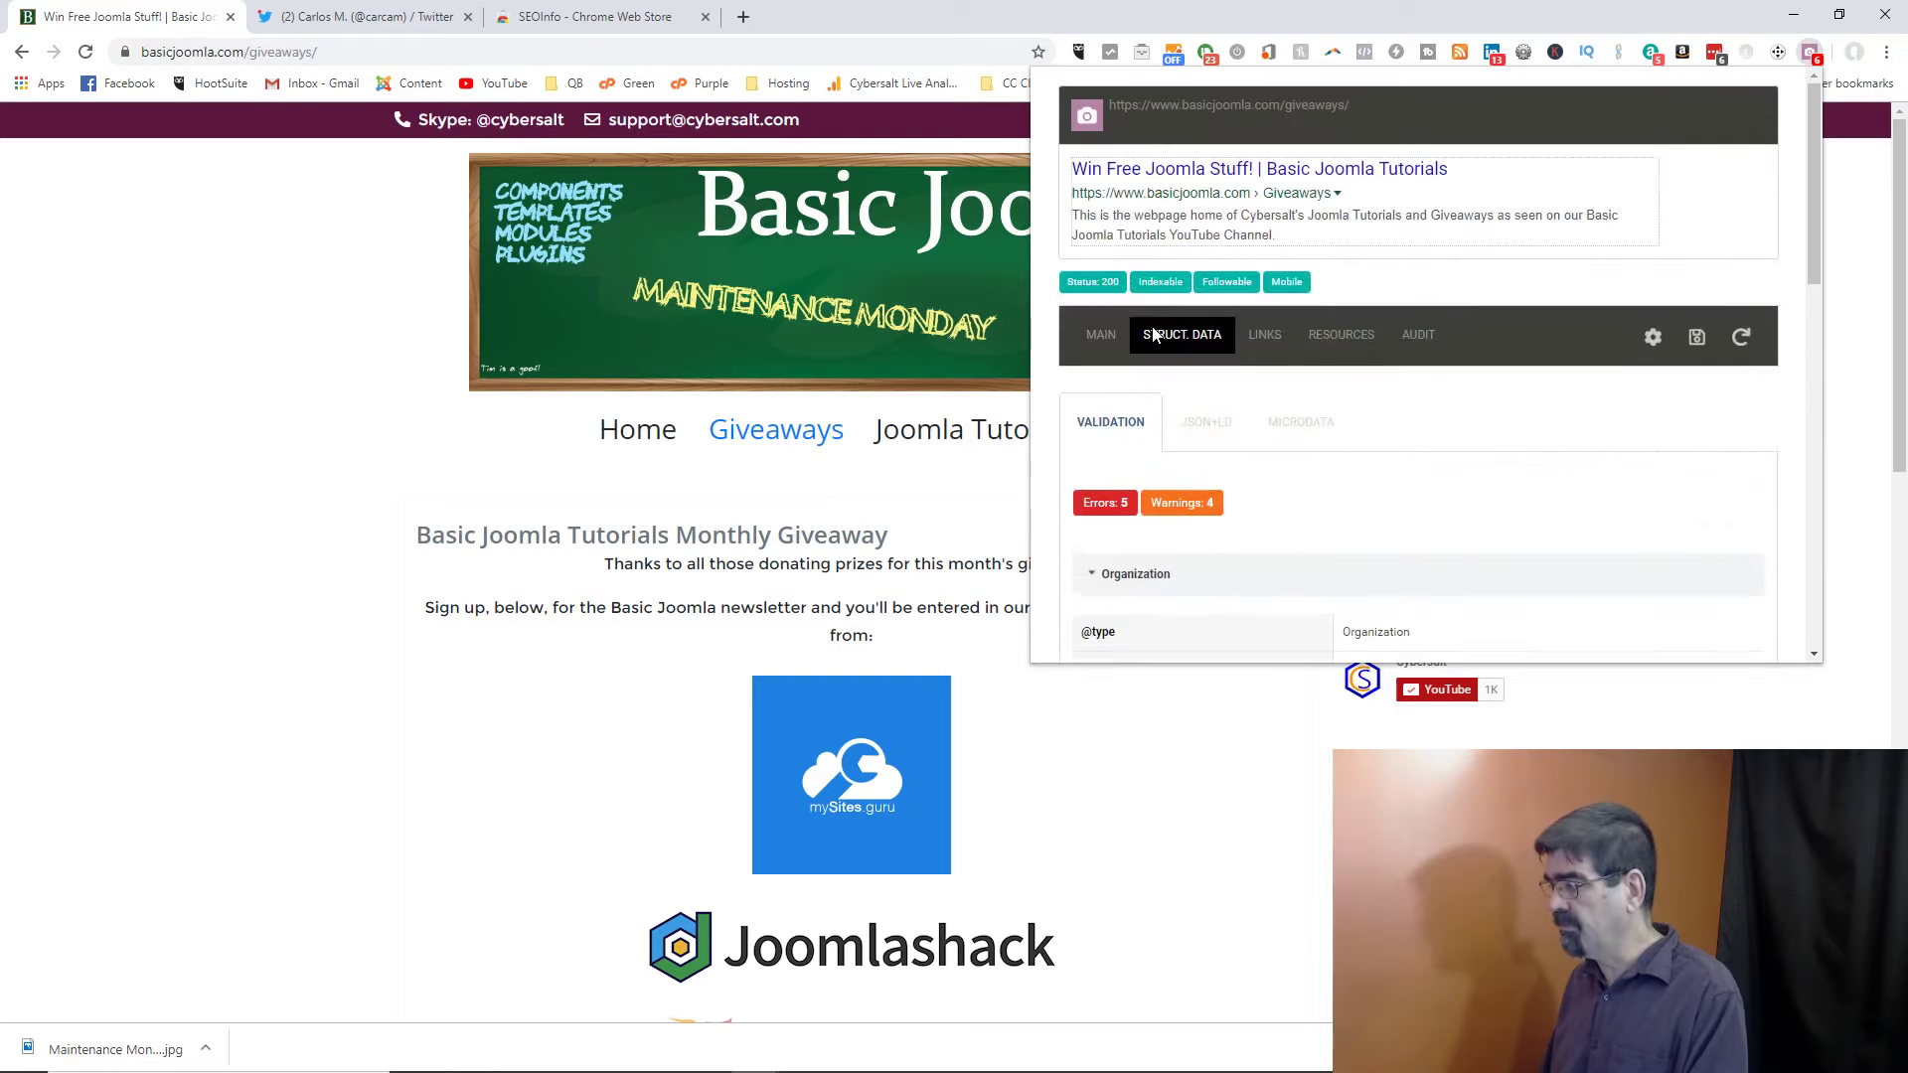
- Open the Links report, expand its Details section and validate the page's links
click(1262, 335)
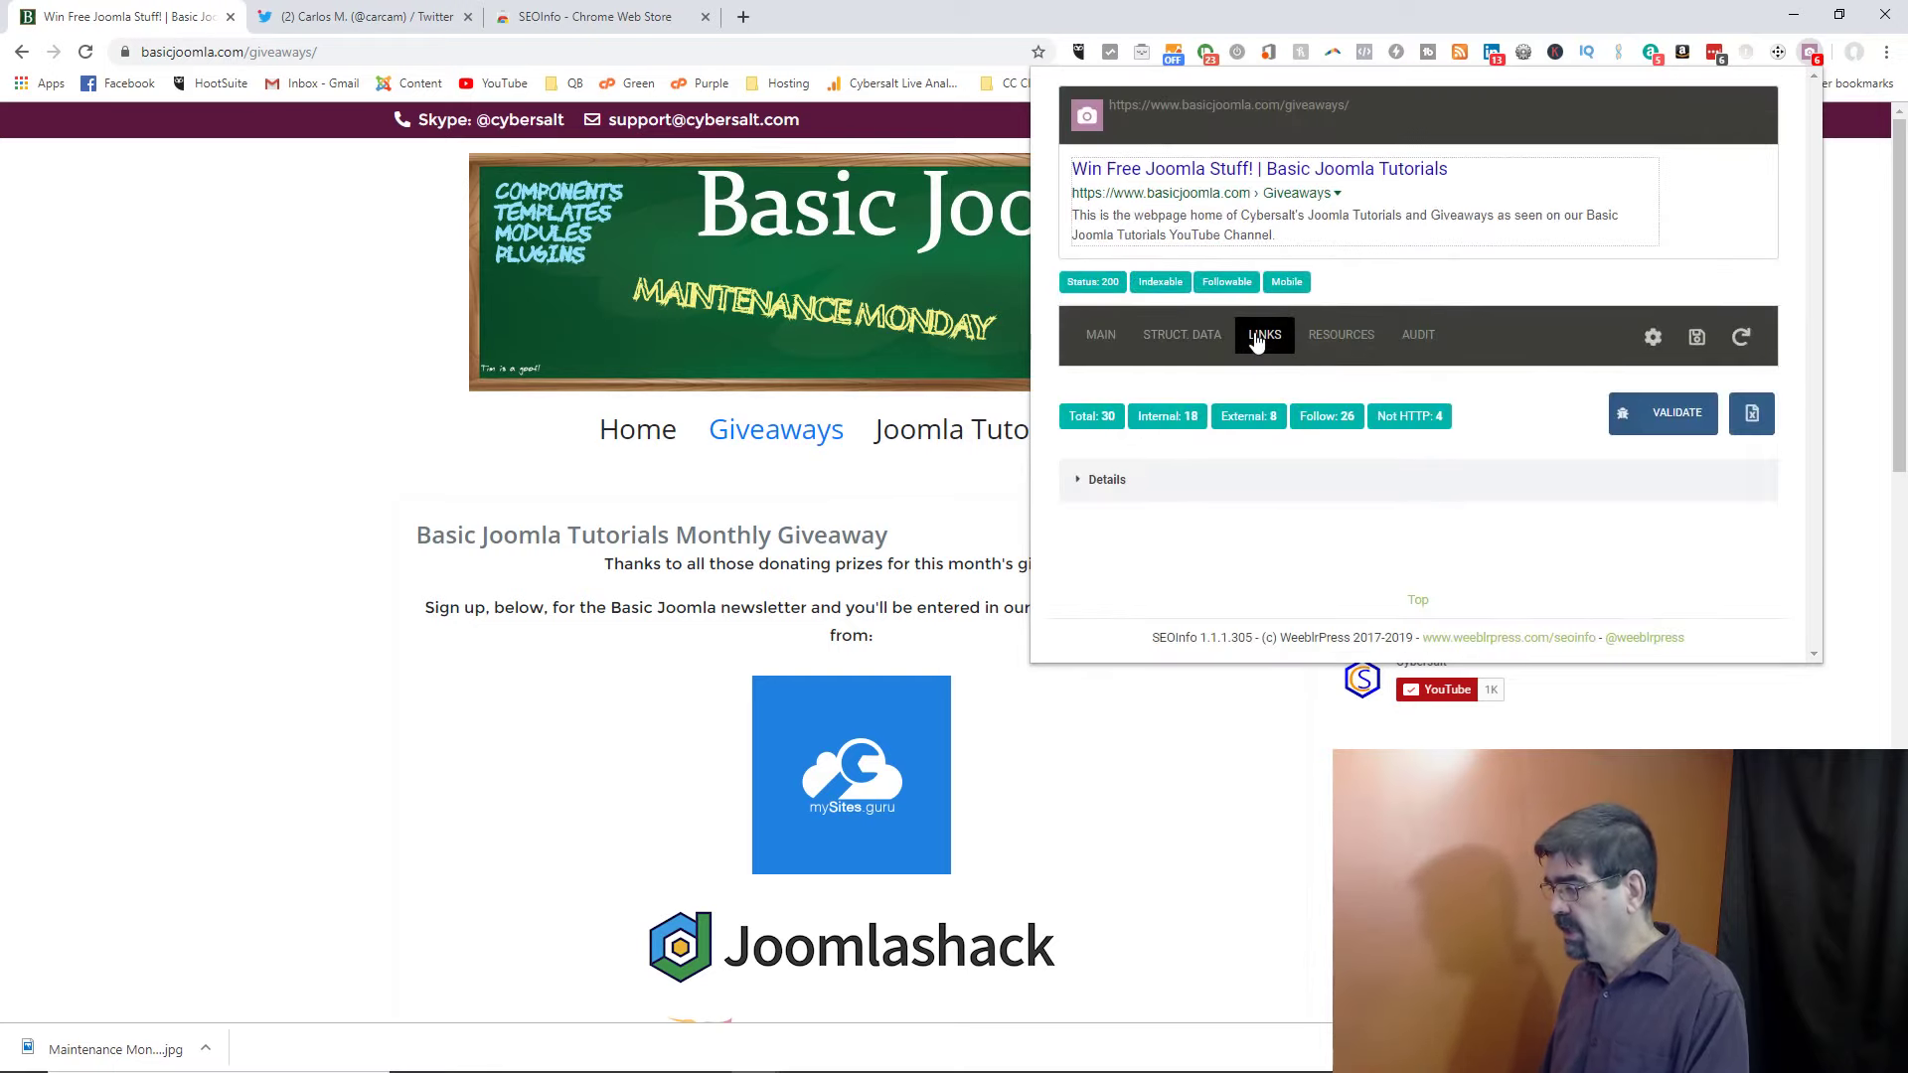
click(1085, 481)
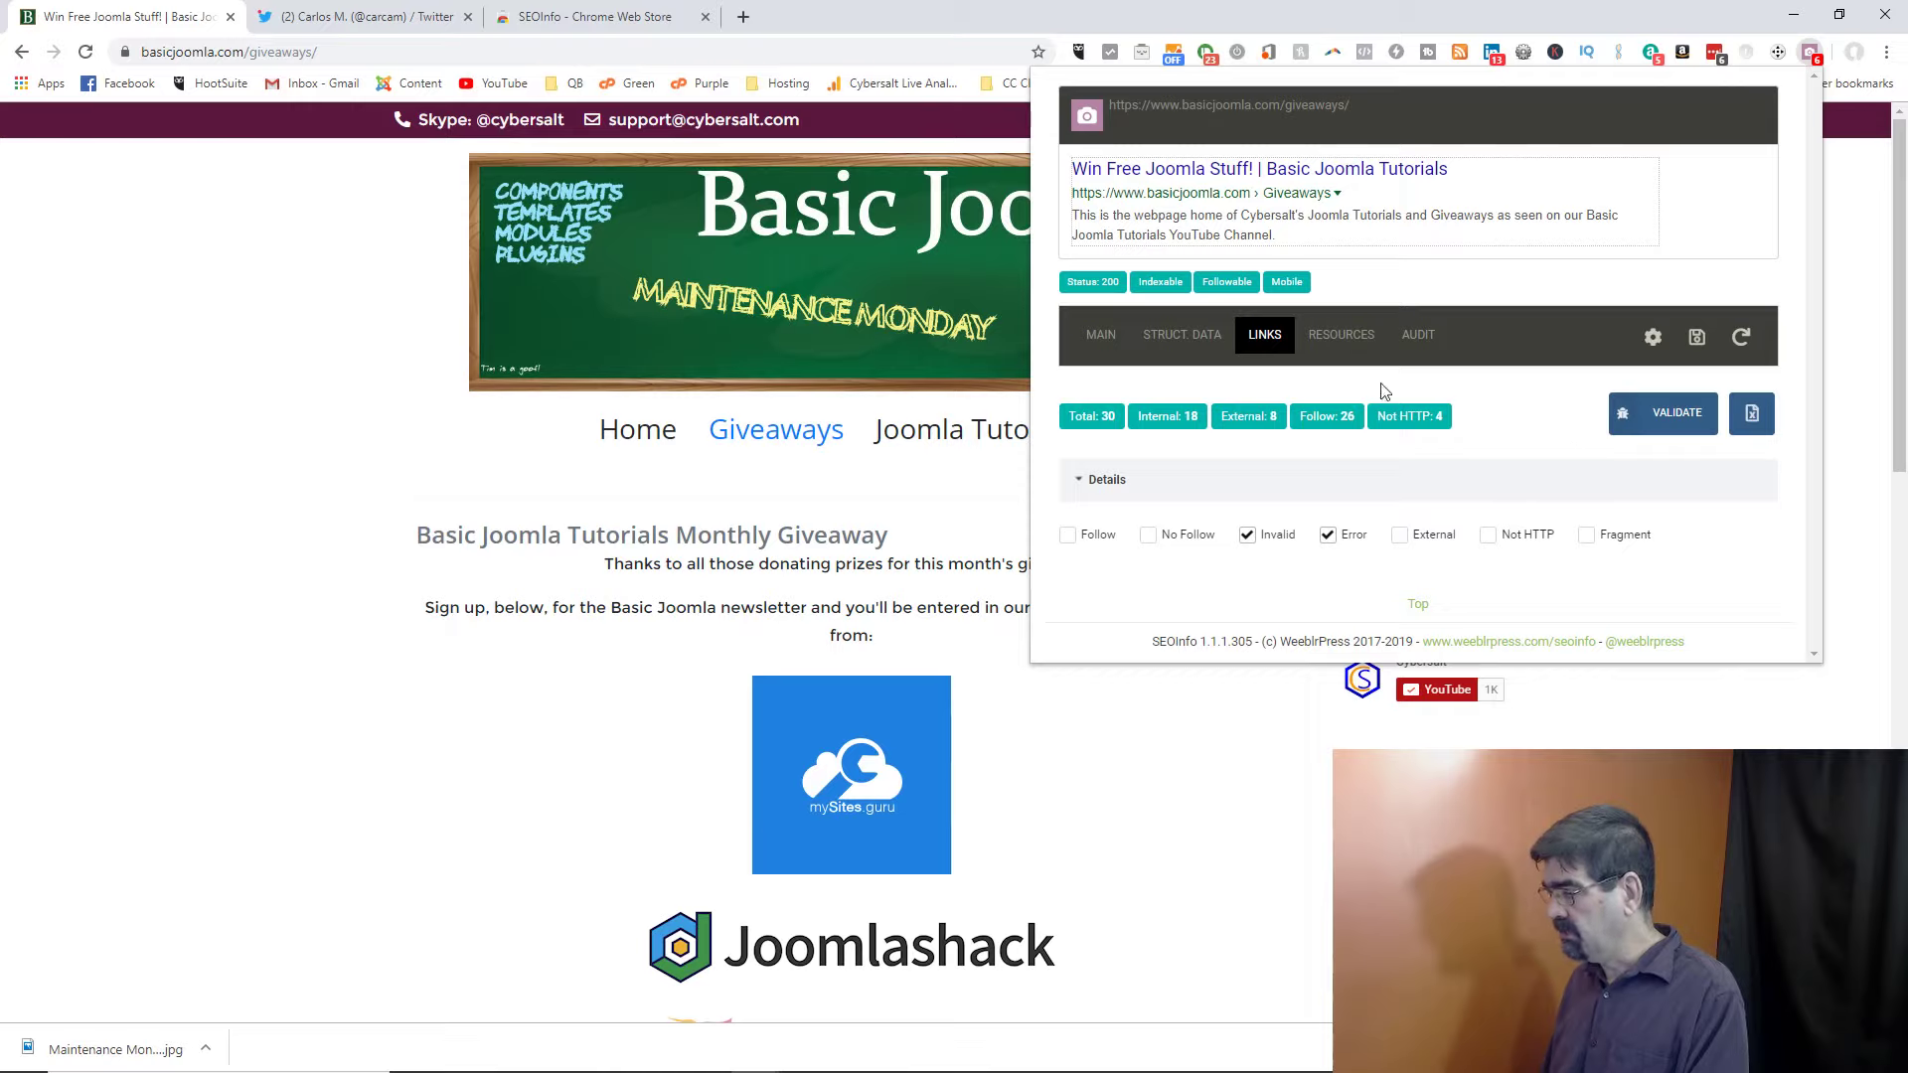
click(1666, 422)
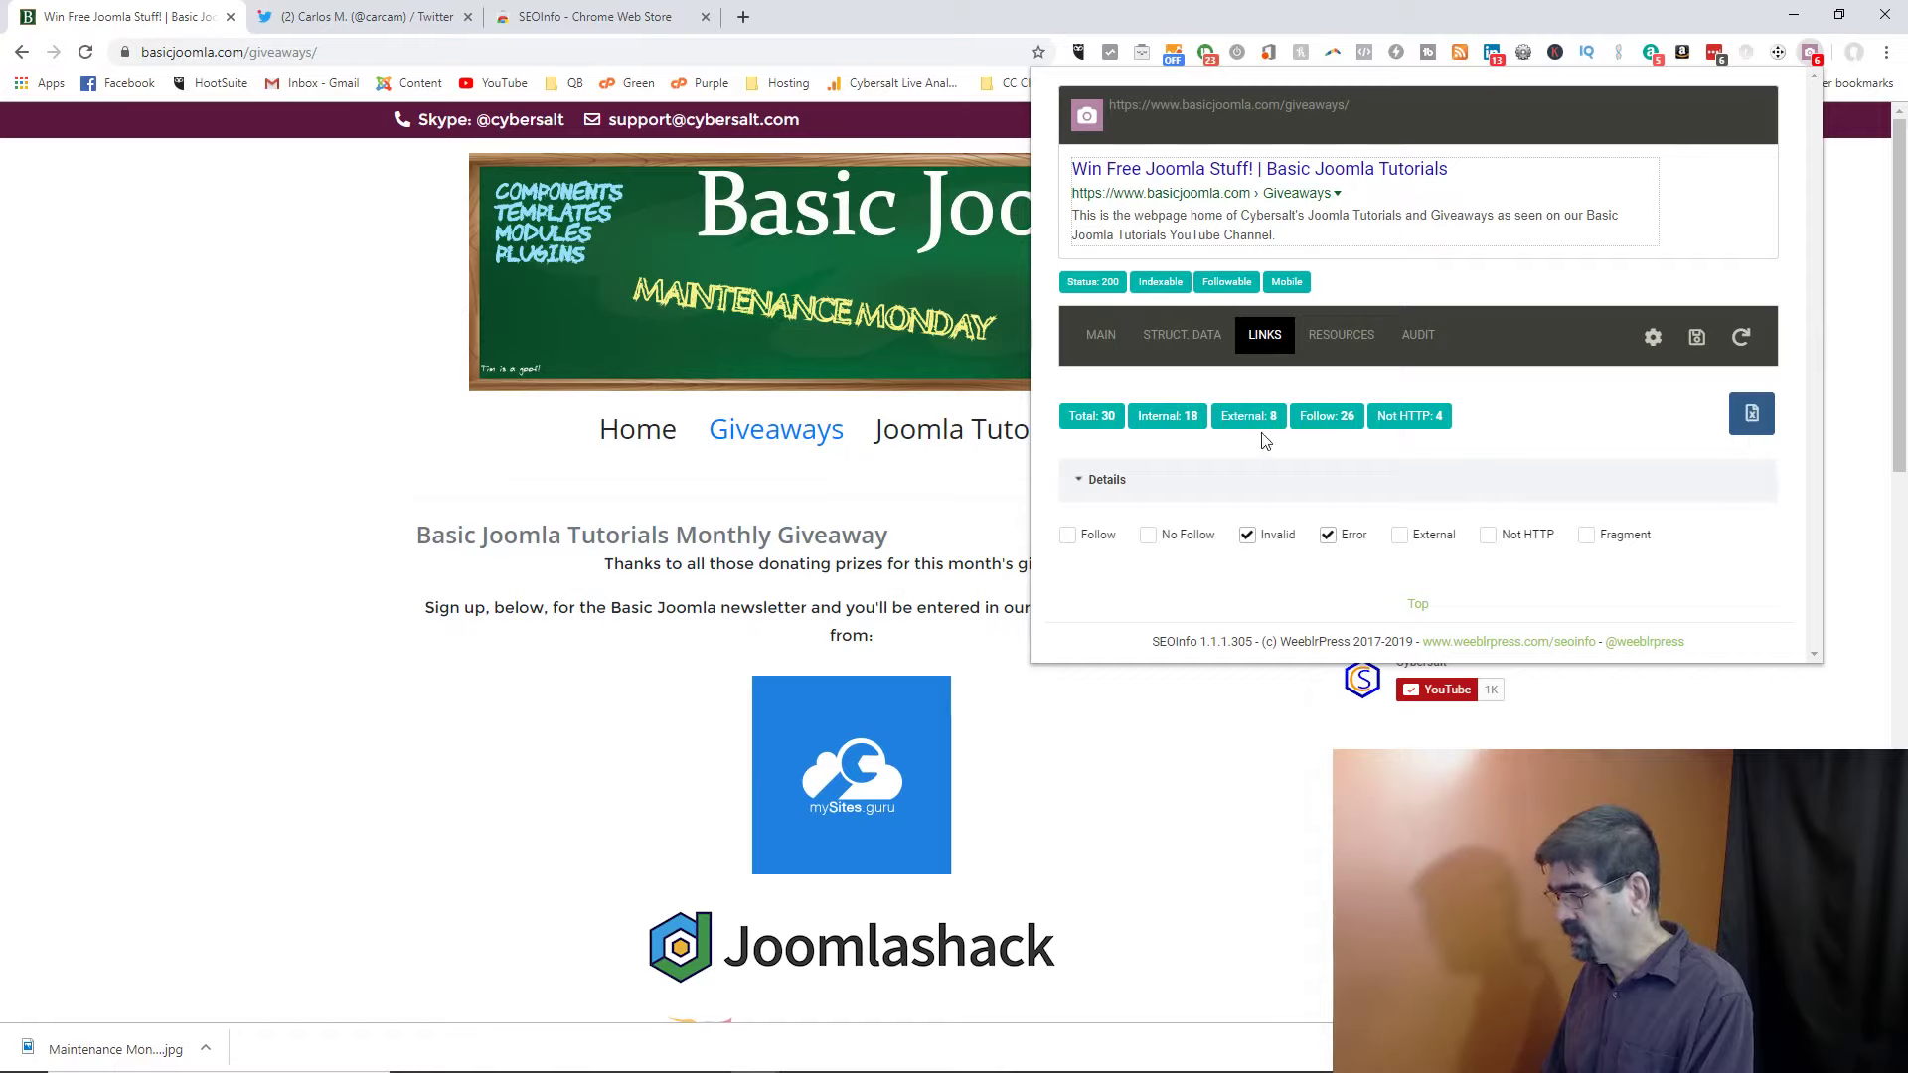
click(1086, 483)
click(1086, 483)
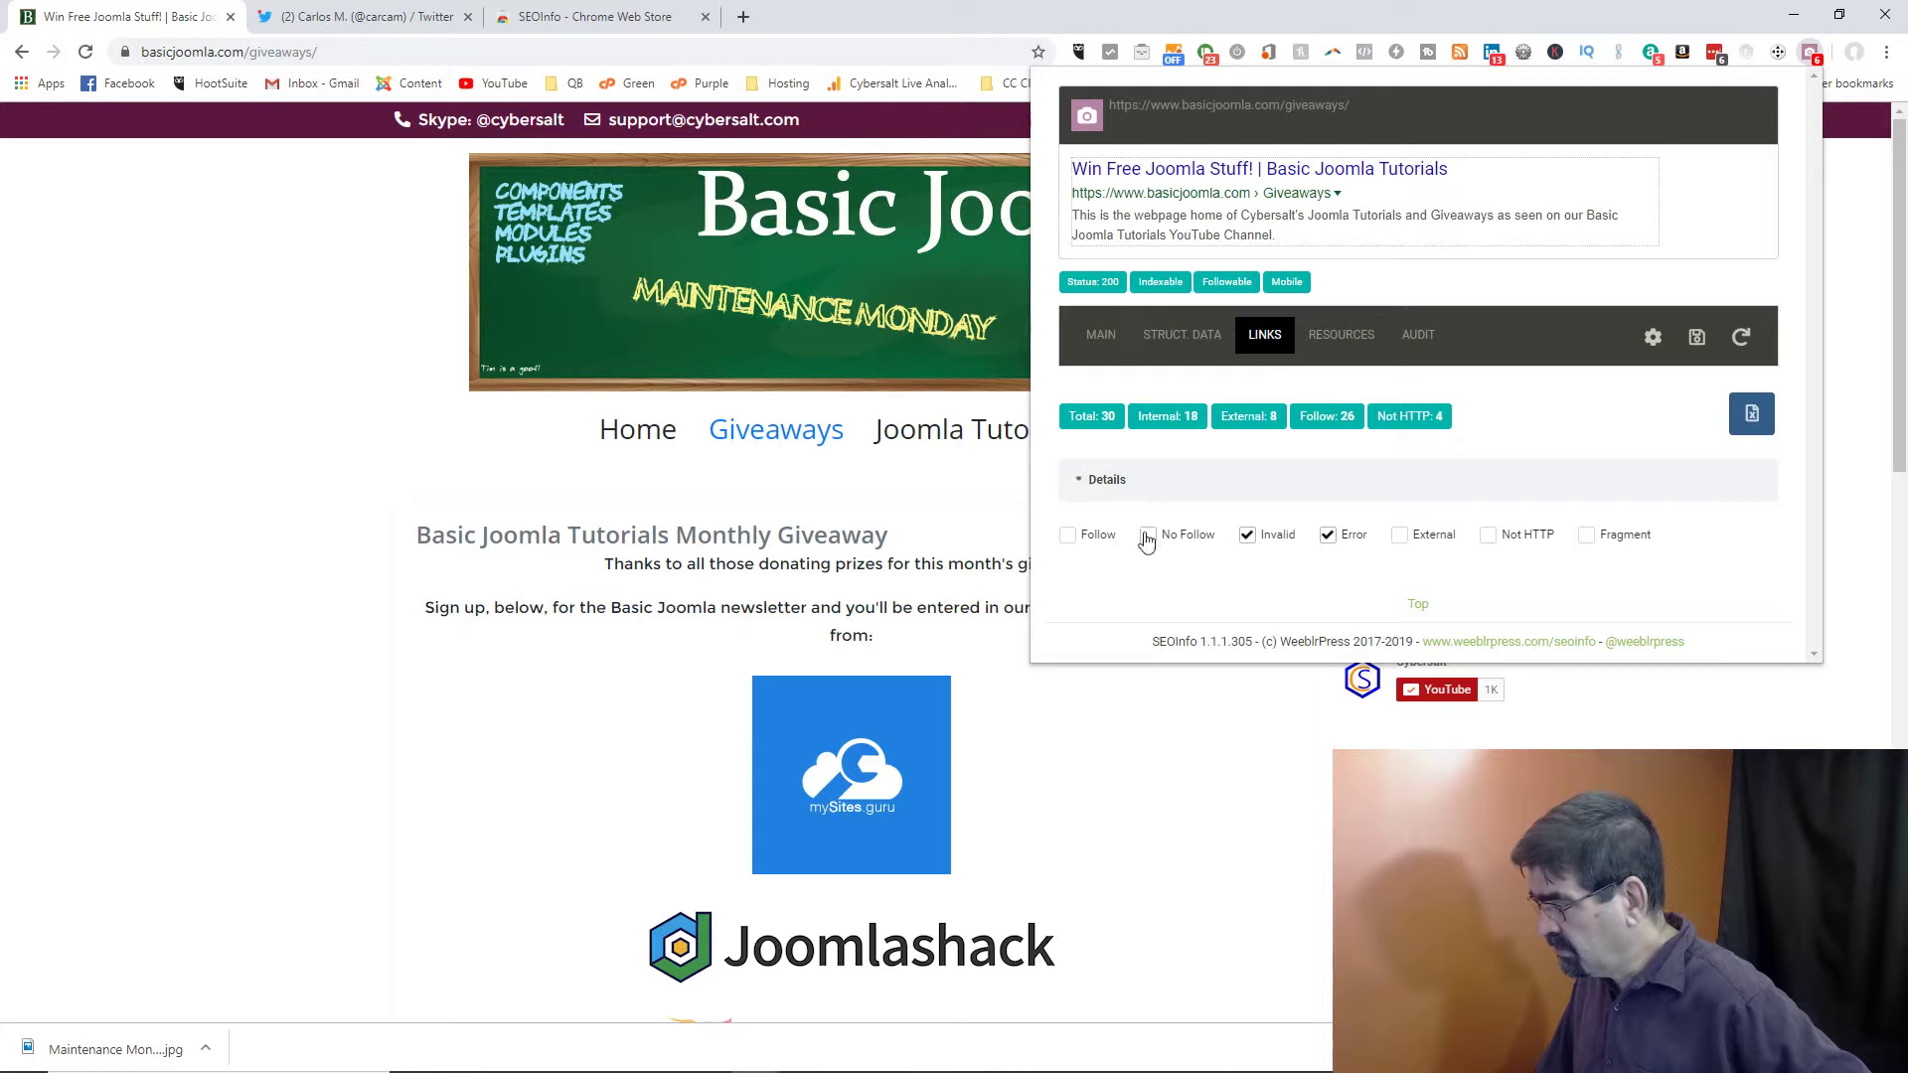
- Include Follow links in the link details and review the listed internal and external links
click(1068, 536)
scroll(1332, 532, down, 3)
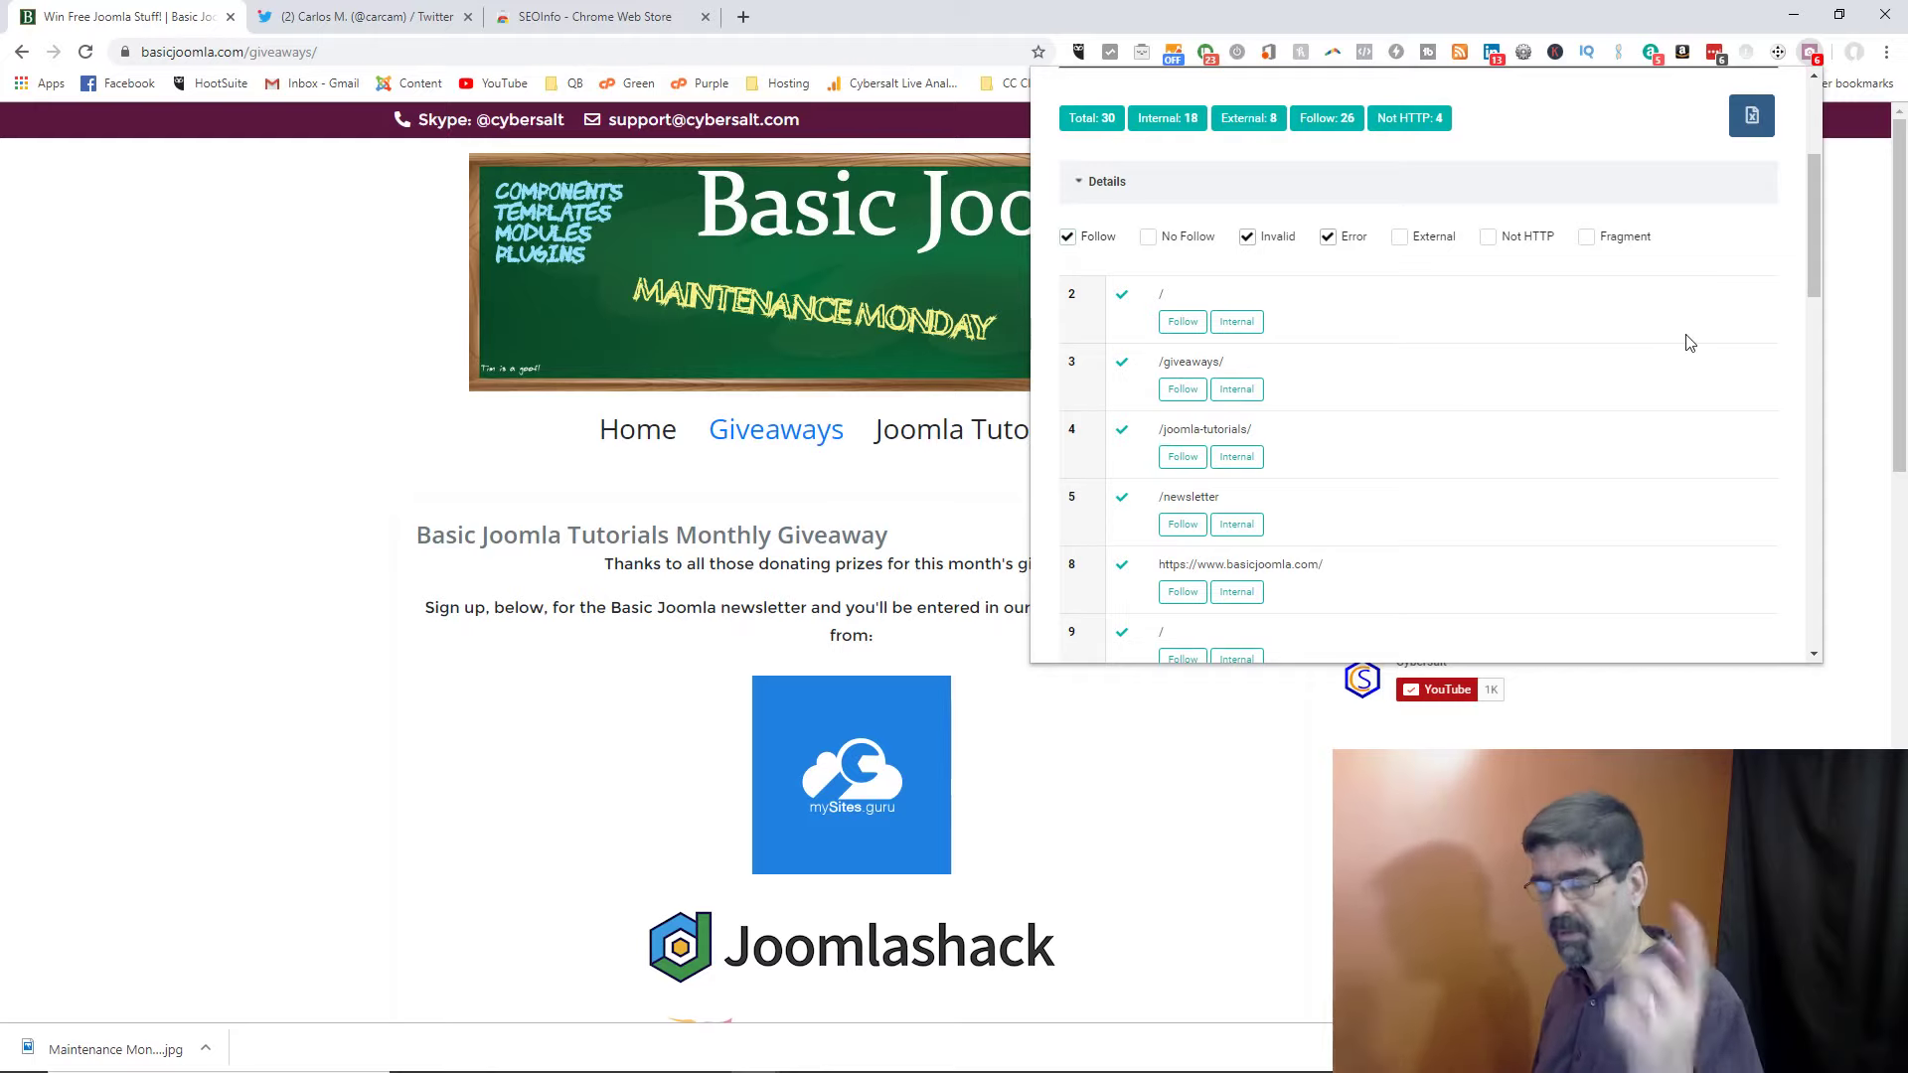
scroll(1520, 328, down, 2)
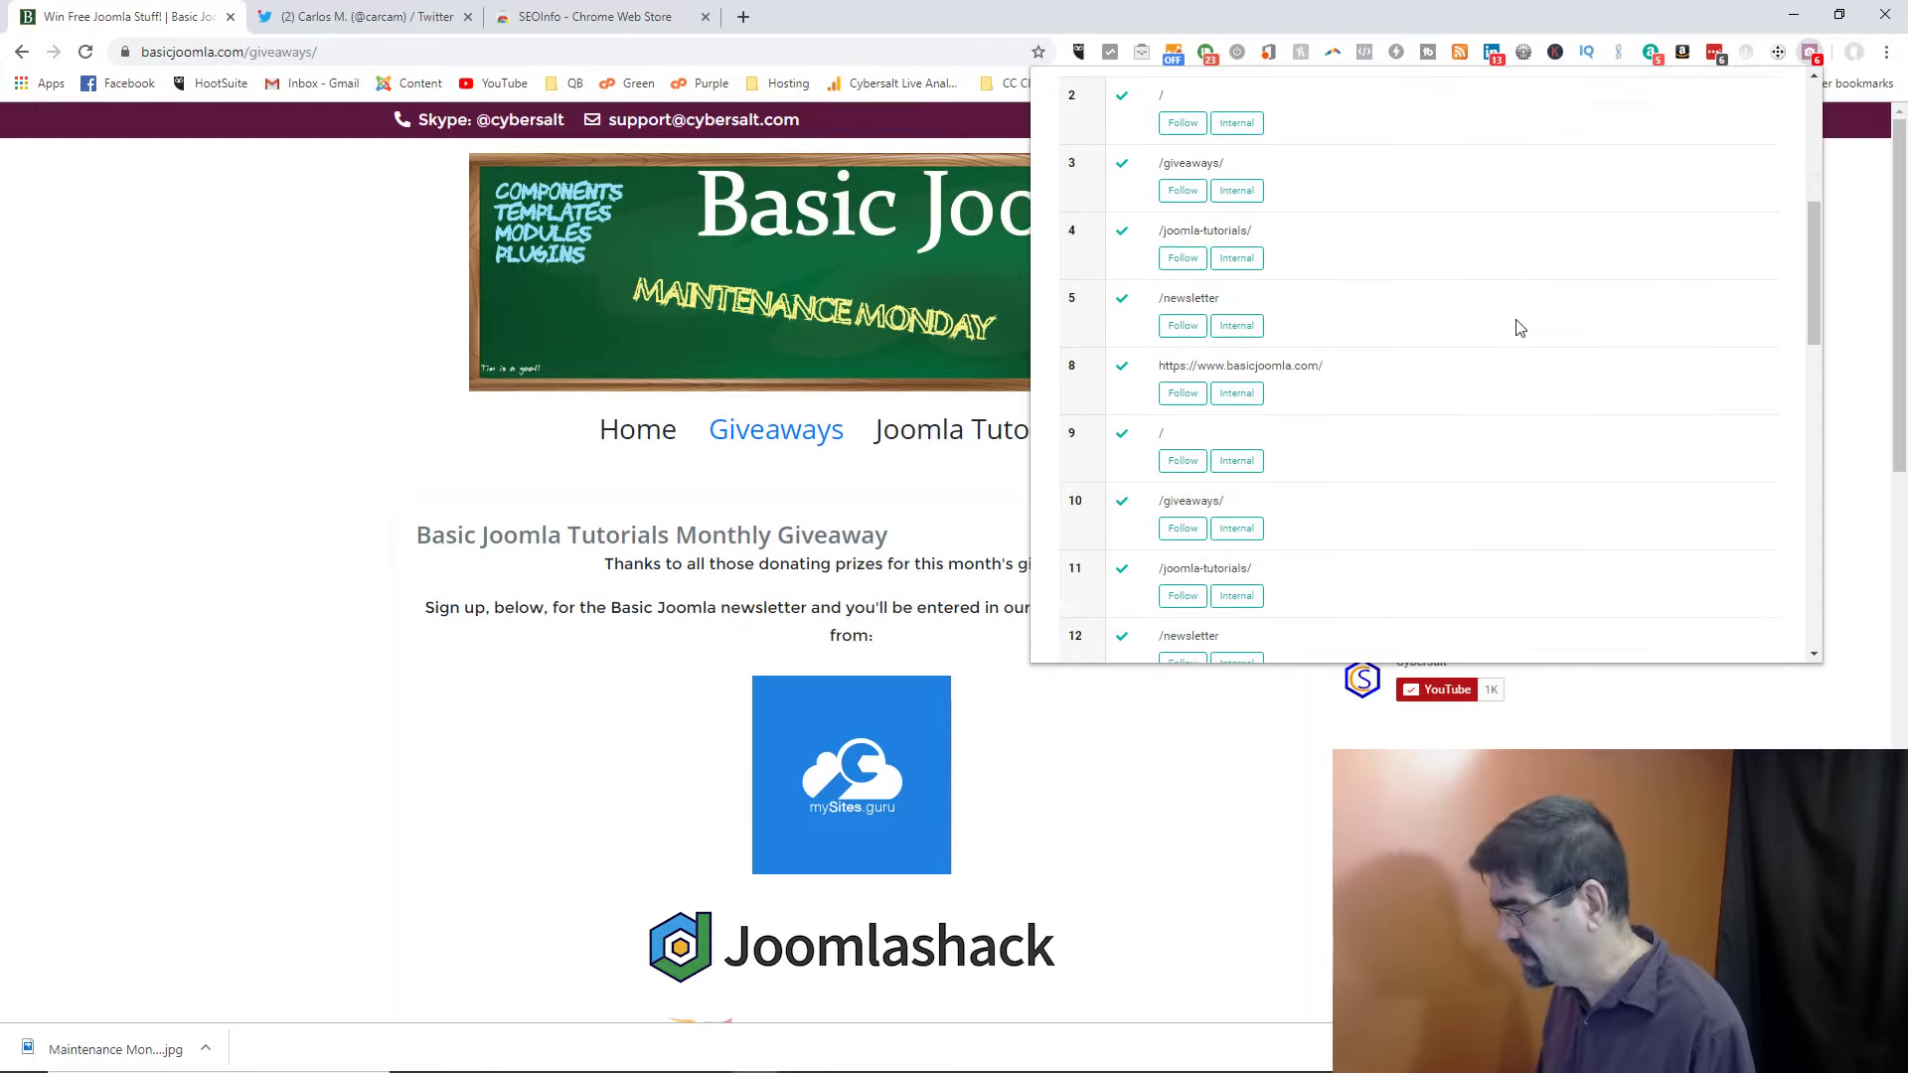
scroll(1276, 333, down, 5)
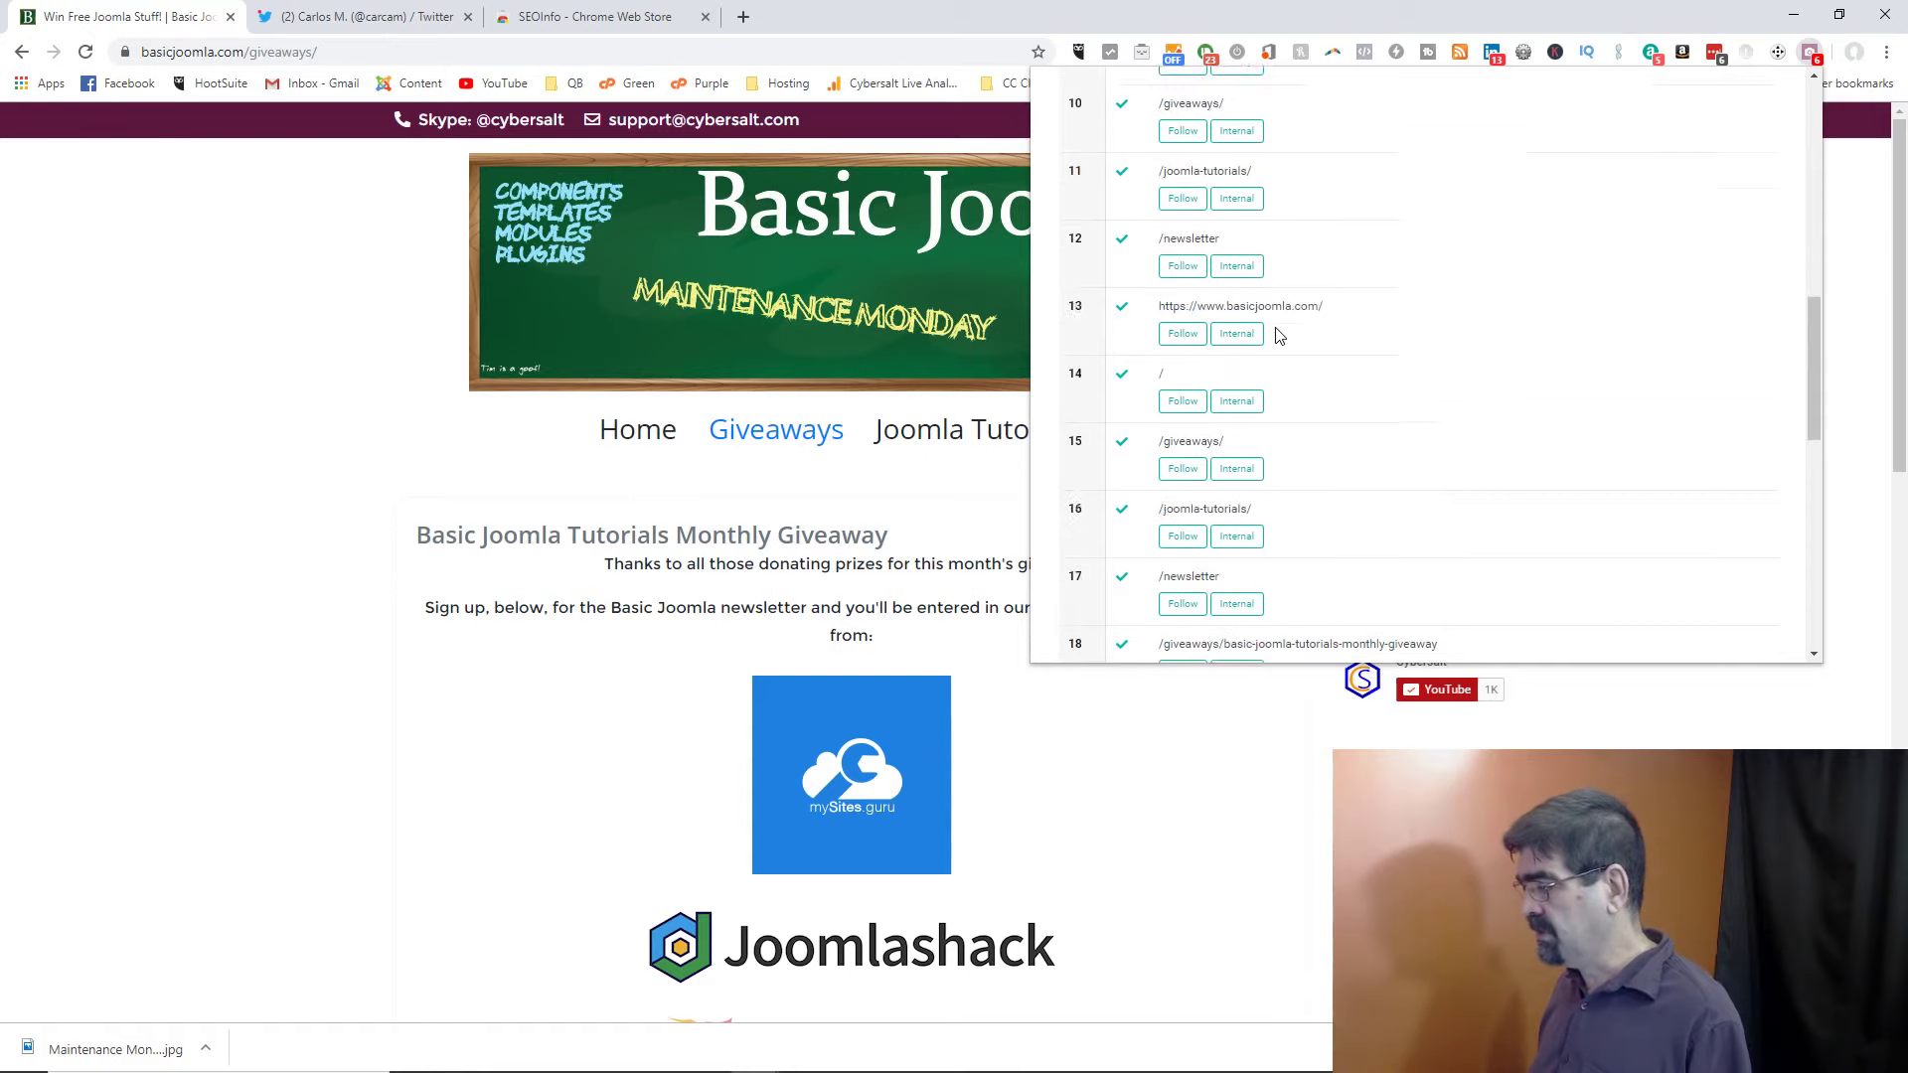
scroll(1282, 340, down, 3)
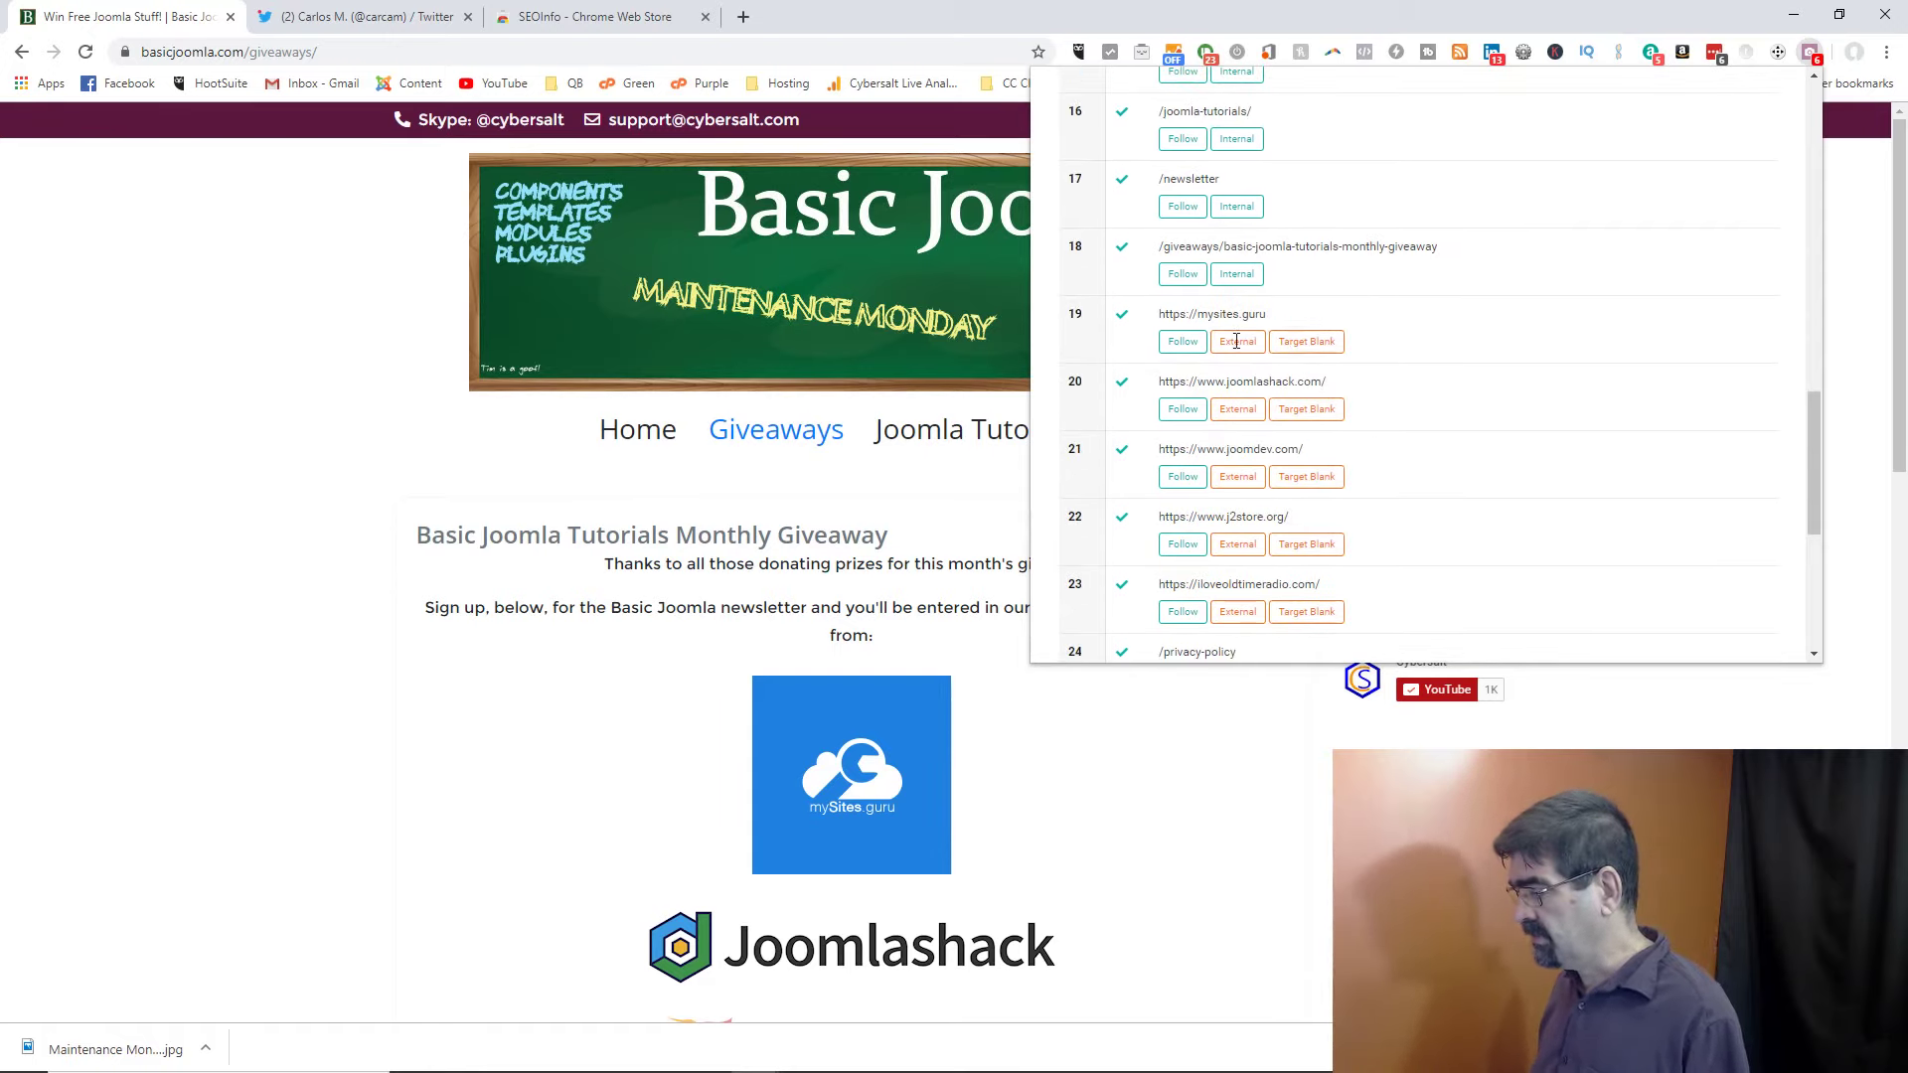
scroll(1236, 342, down, 4)
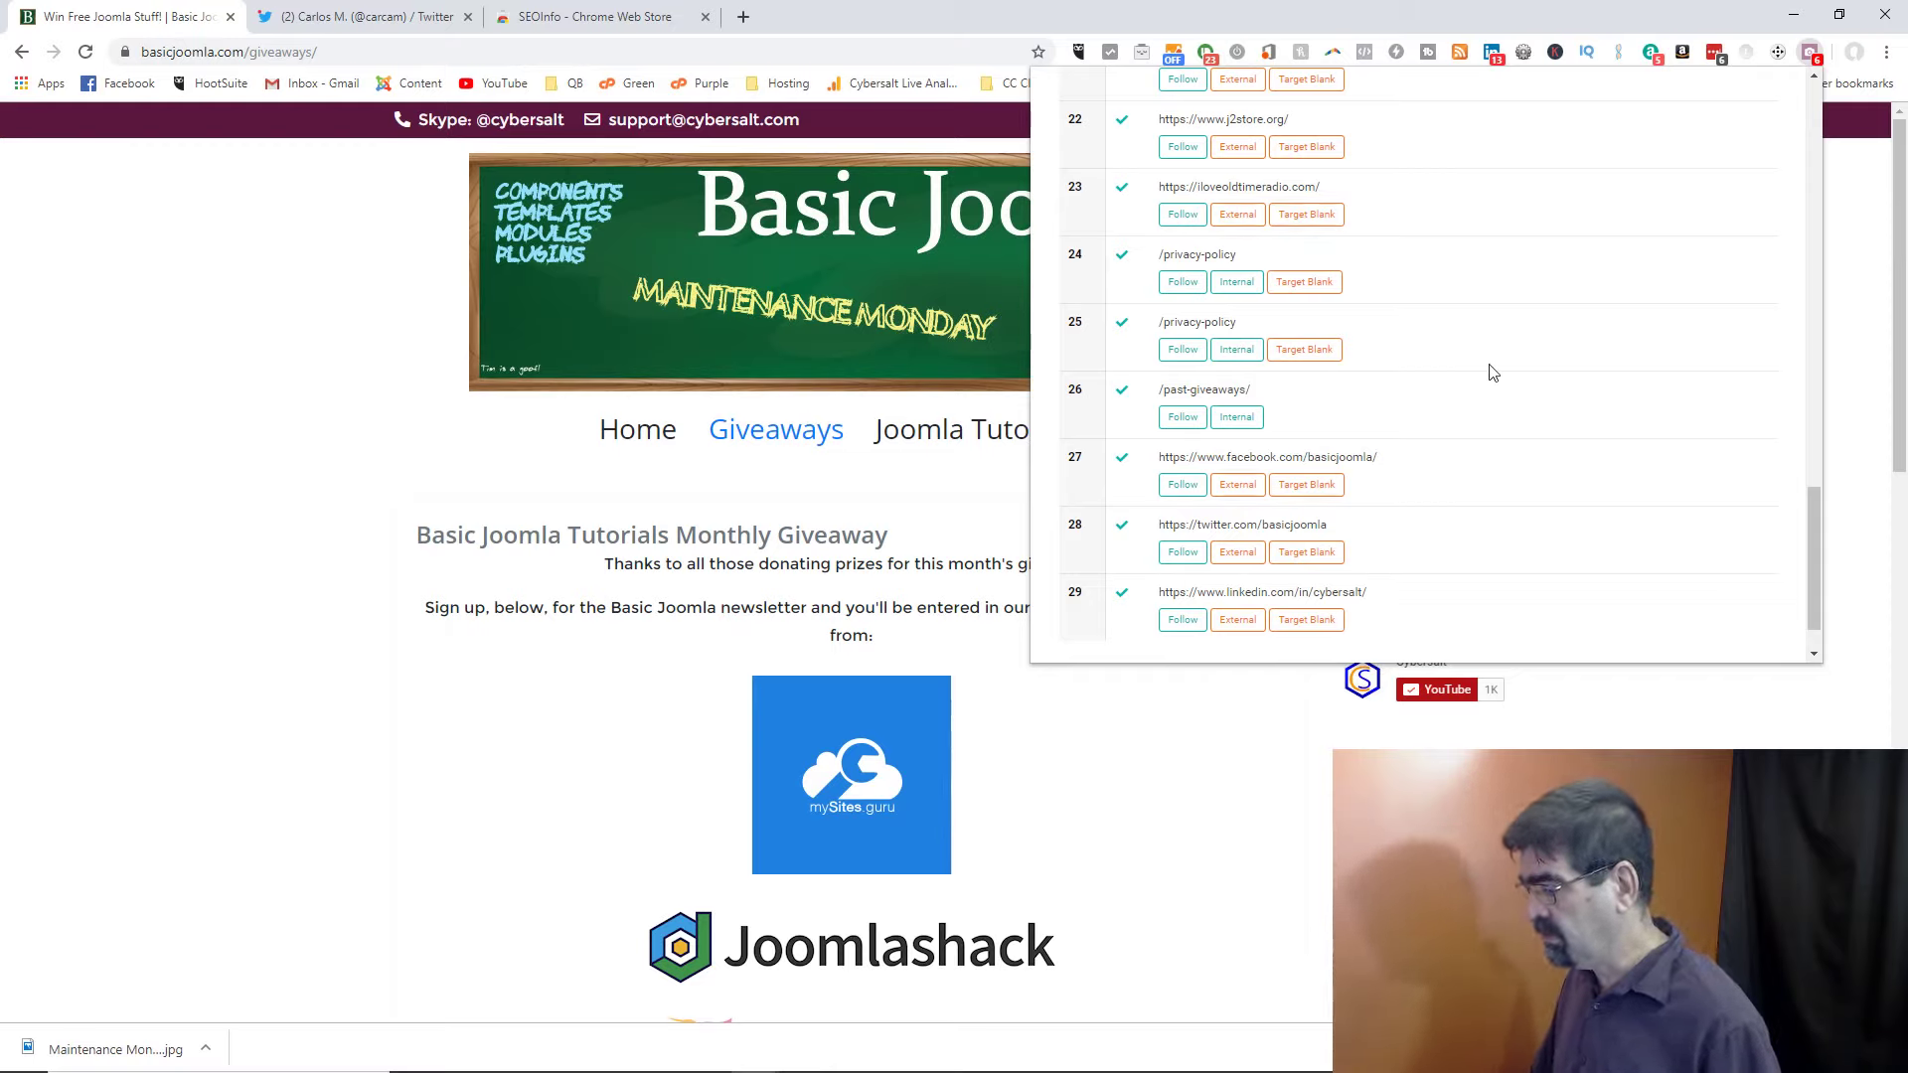
scroll(1491, 372, down, 2)
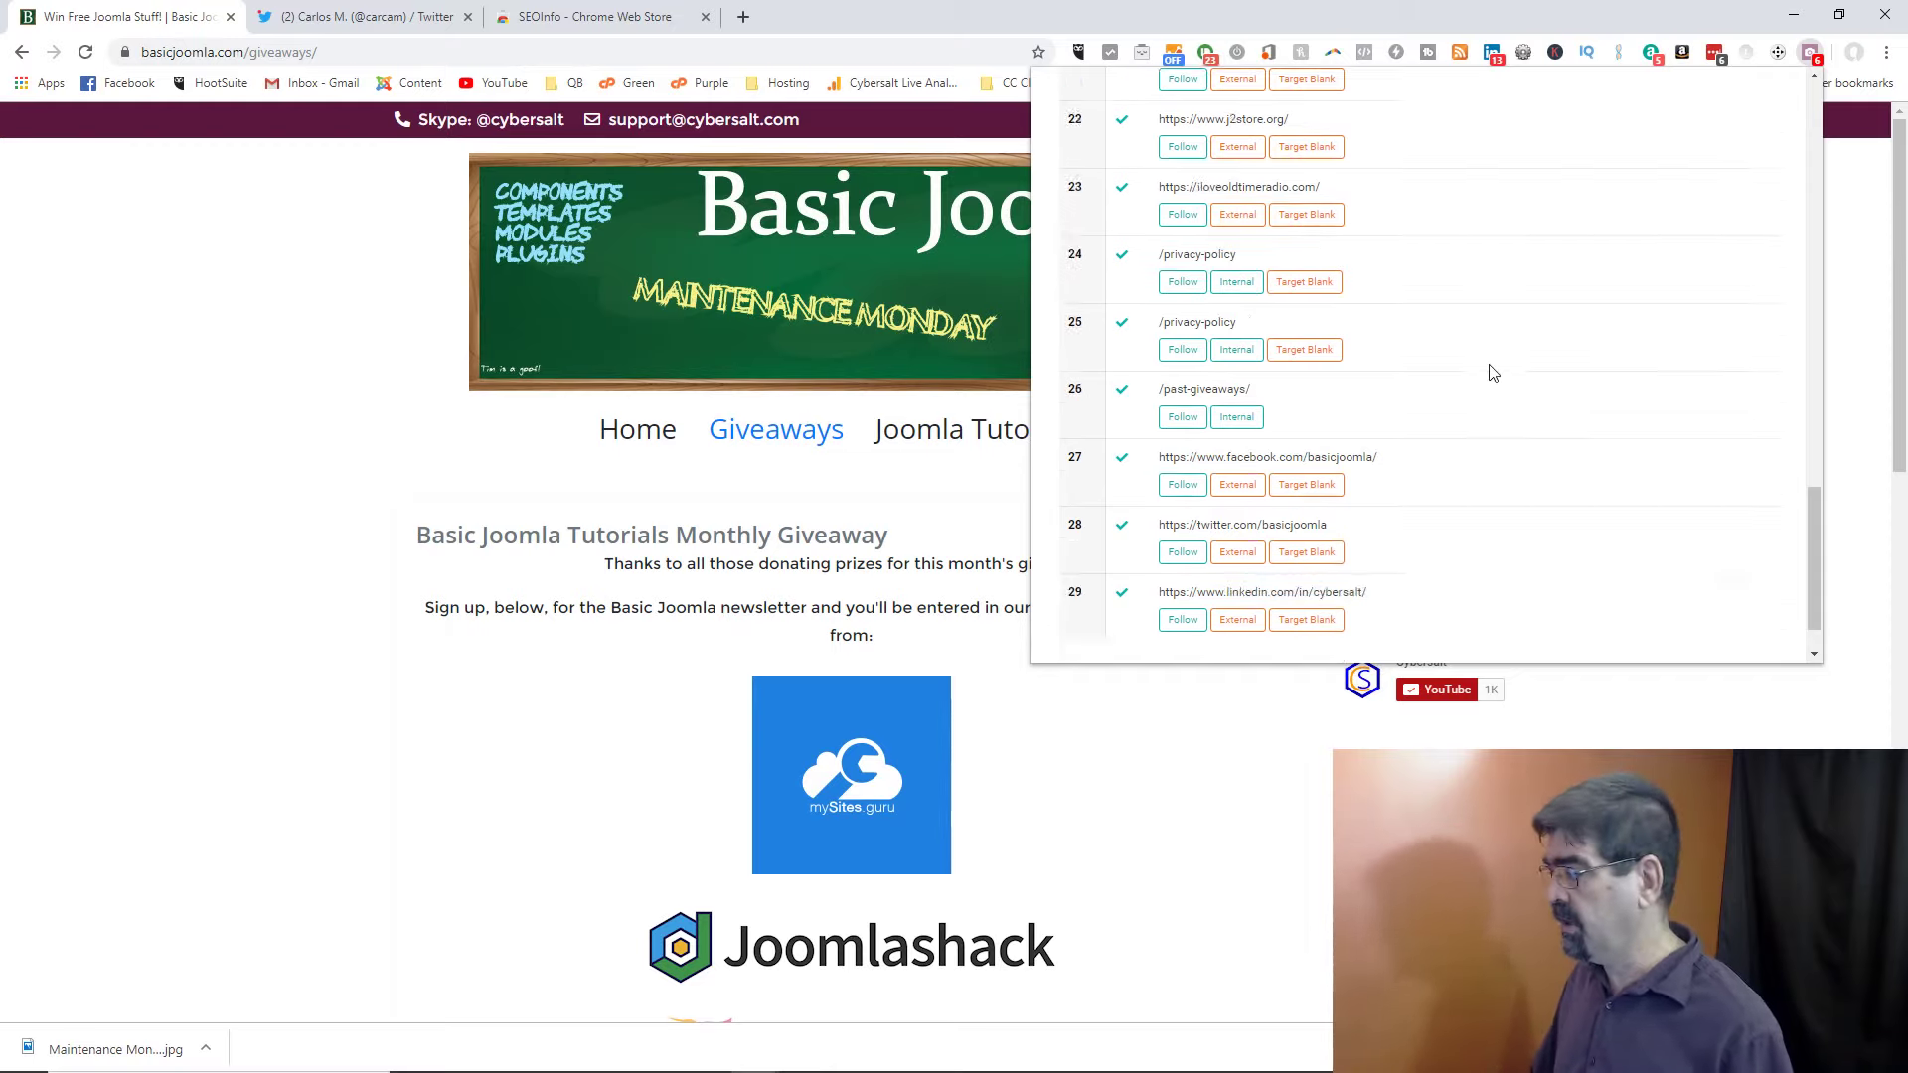
scroll(1490, 373, up, 15)
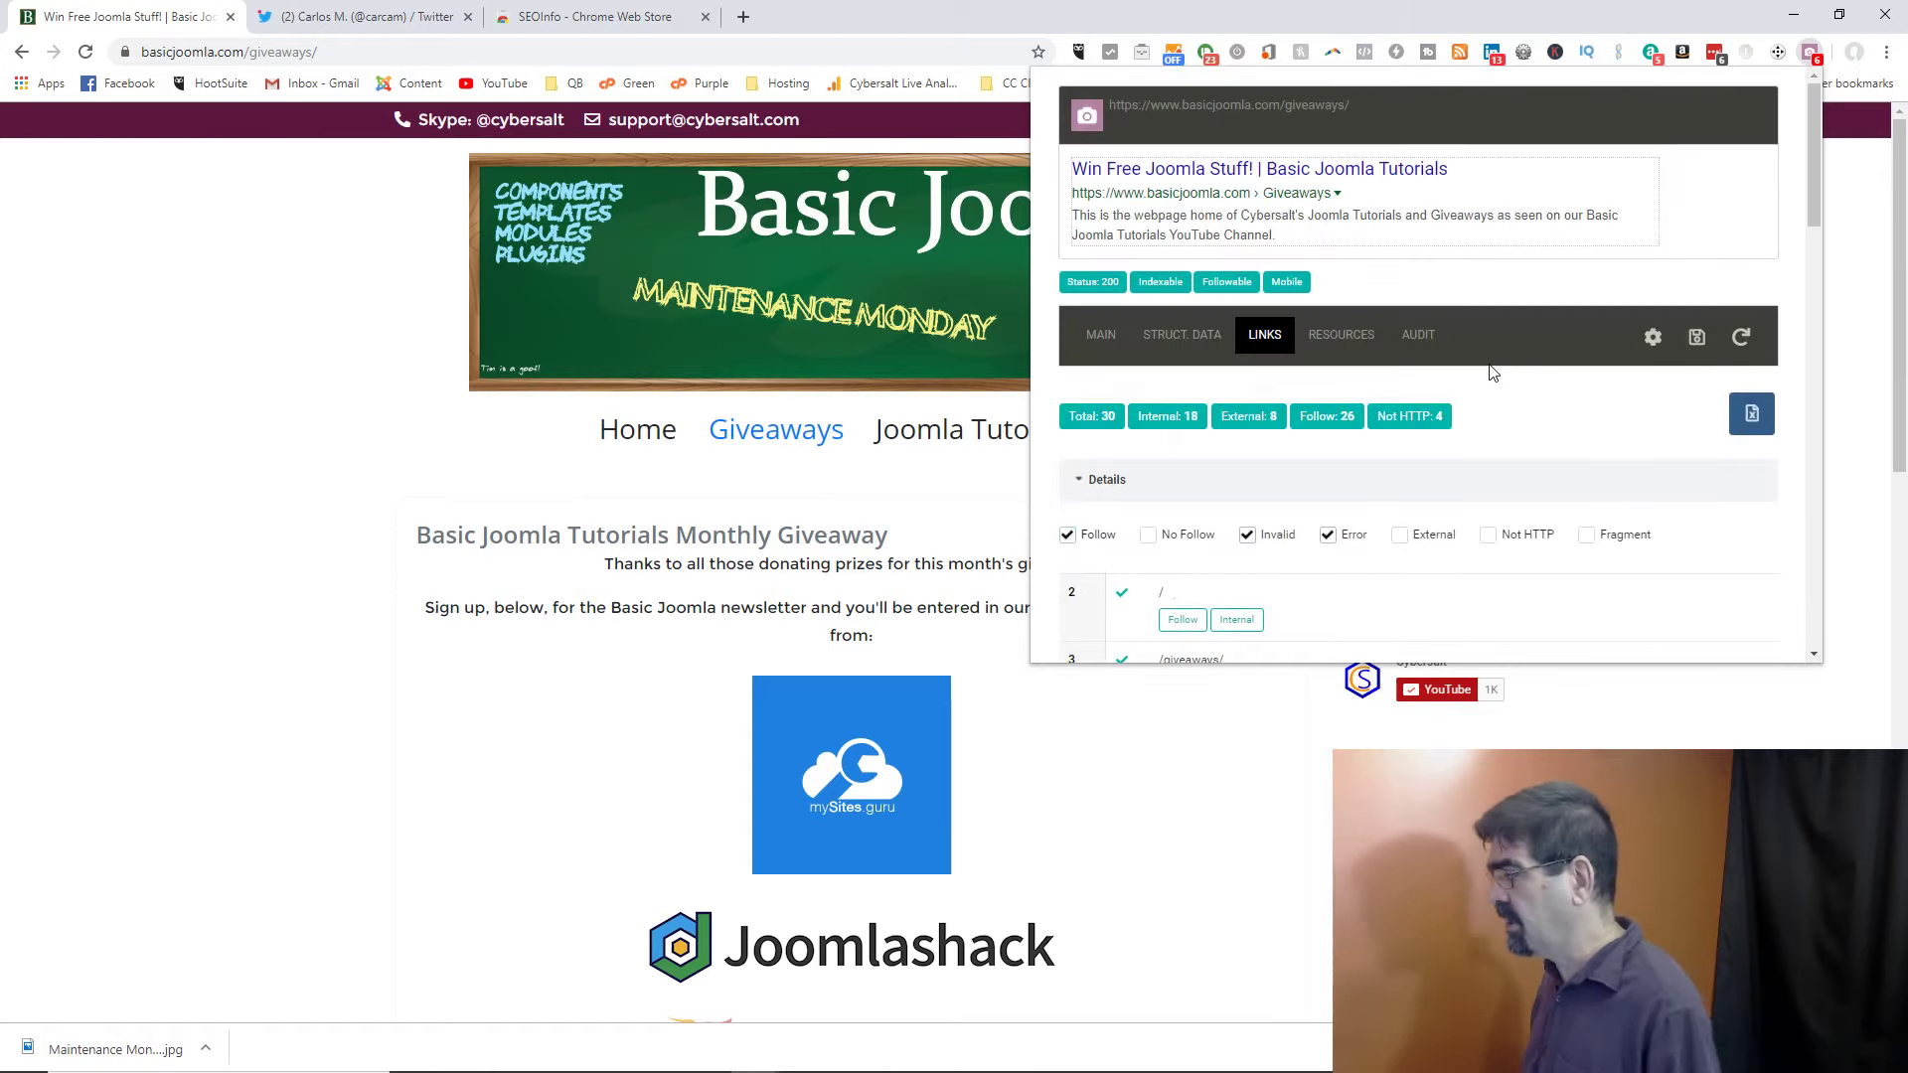
- Open the Resources report and expand the IFrames section to examine the failing resource
click(1360, 335)
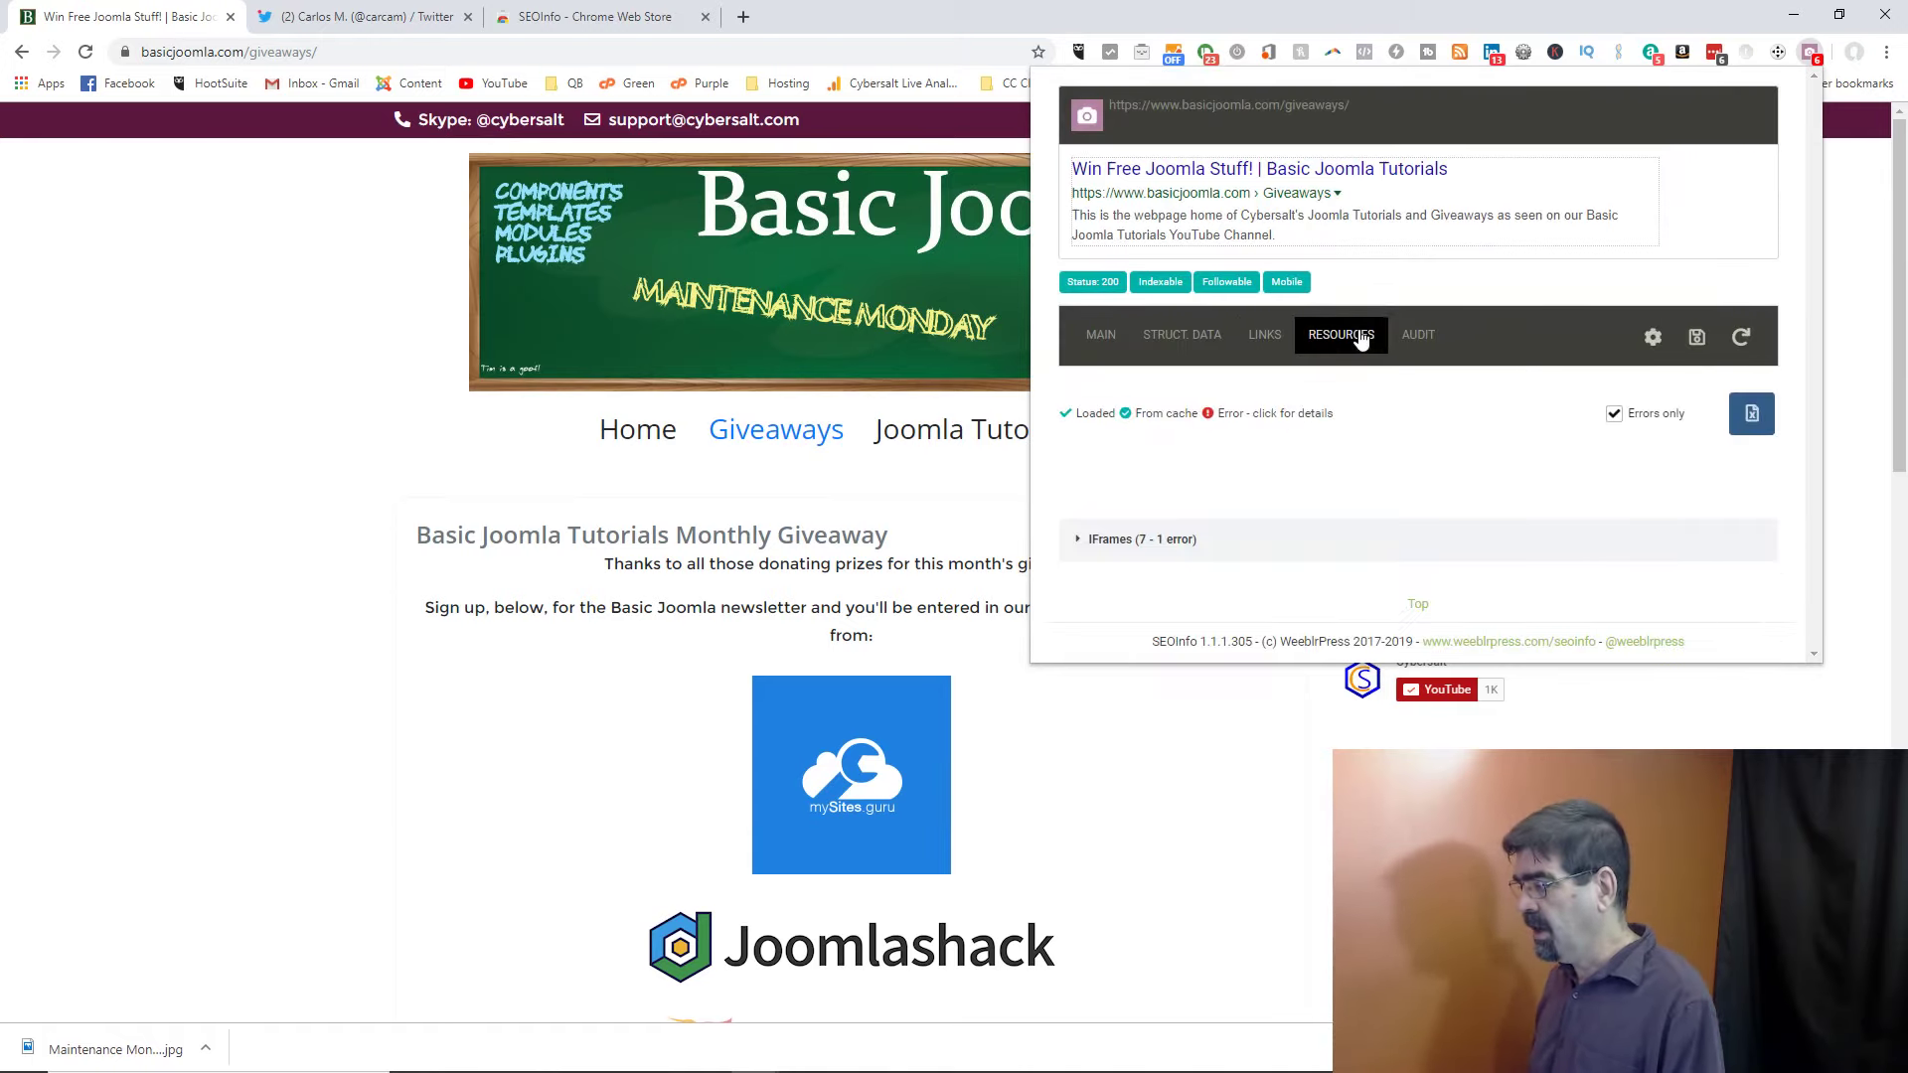
click(1078, 547)
scroll(1508, 473, down, 3)
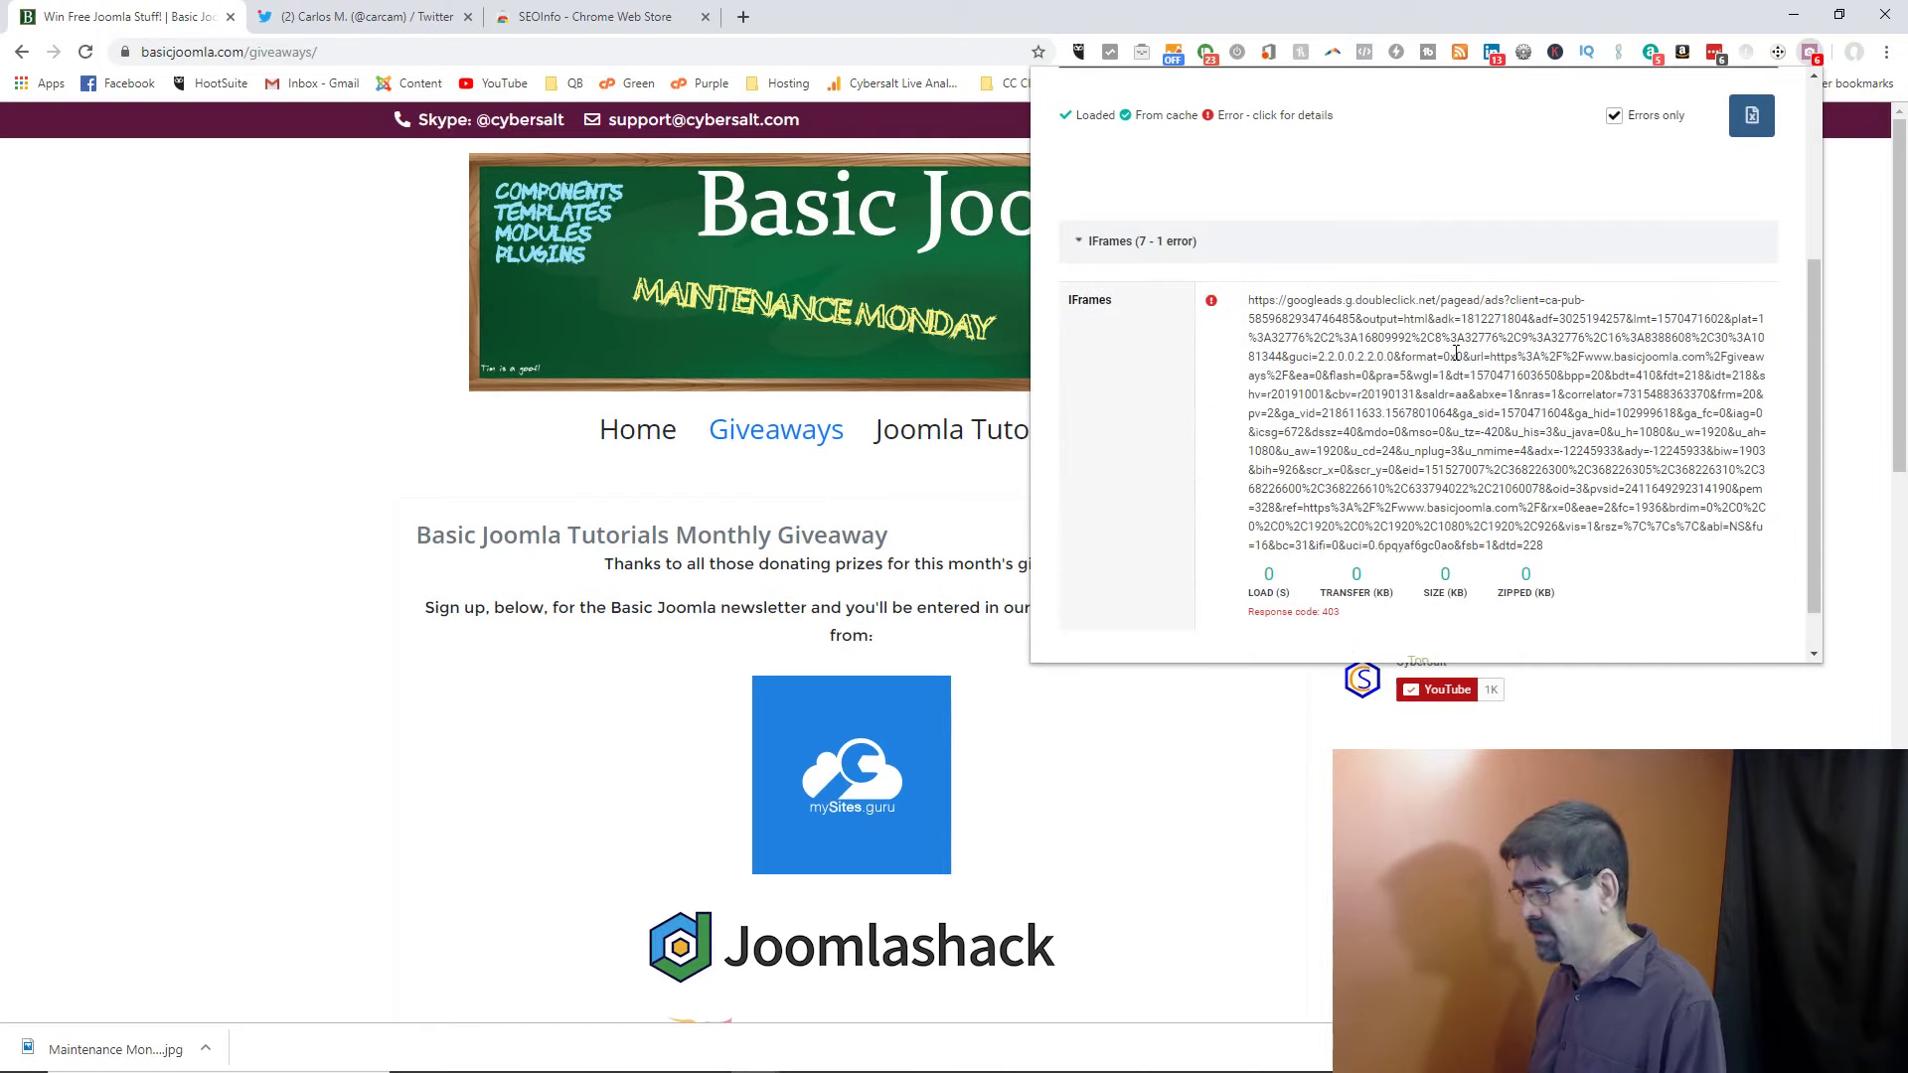
scroll(1456, 353, up, 3)
- Run a mobile audit of the current page and review its screenshot and category scores
click(1417, 336)
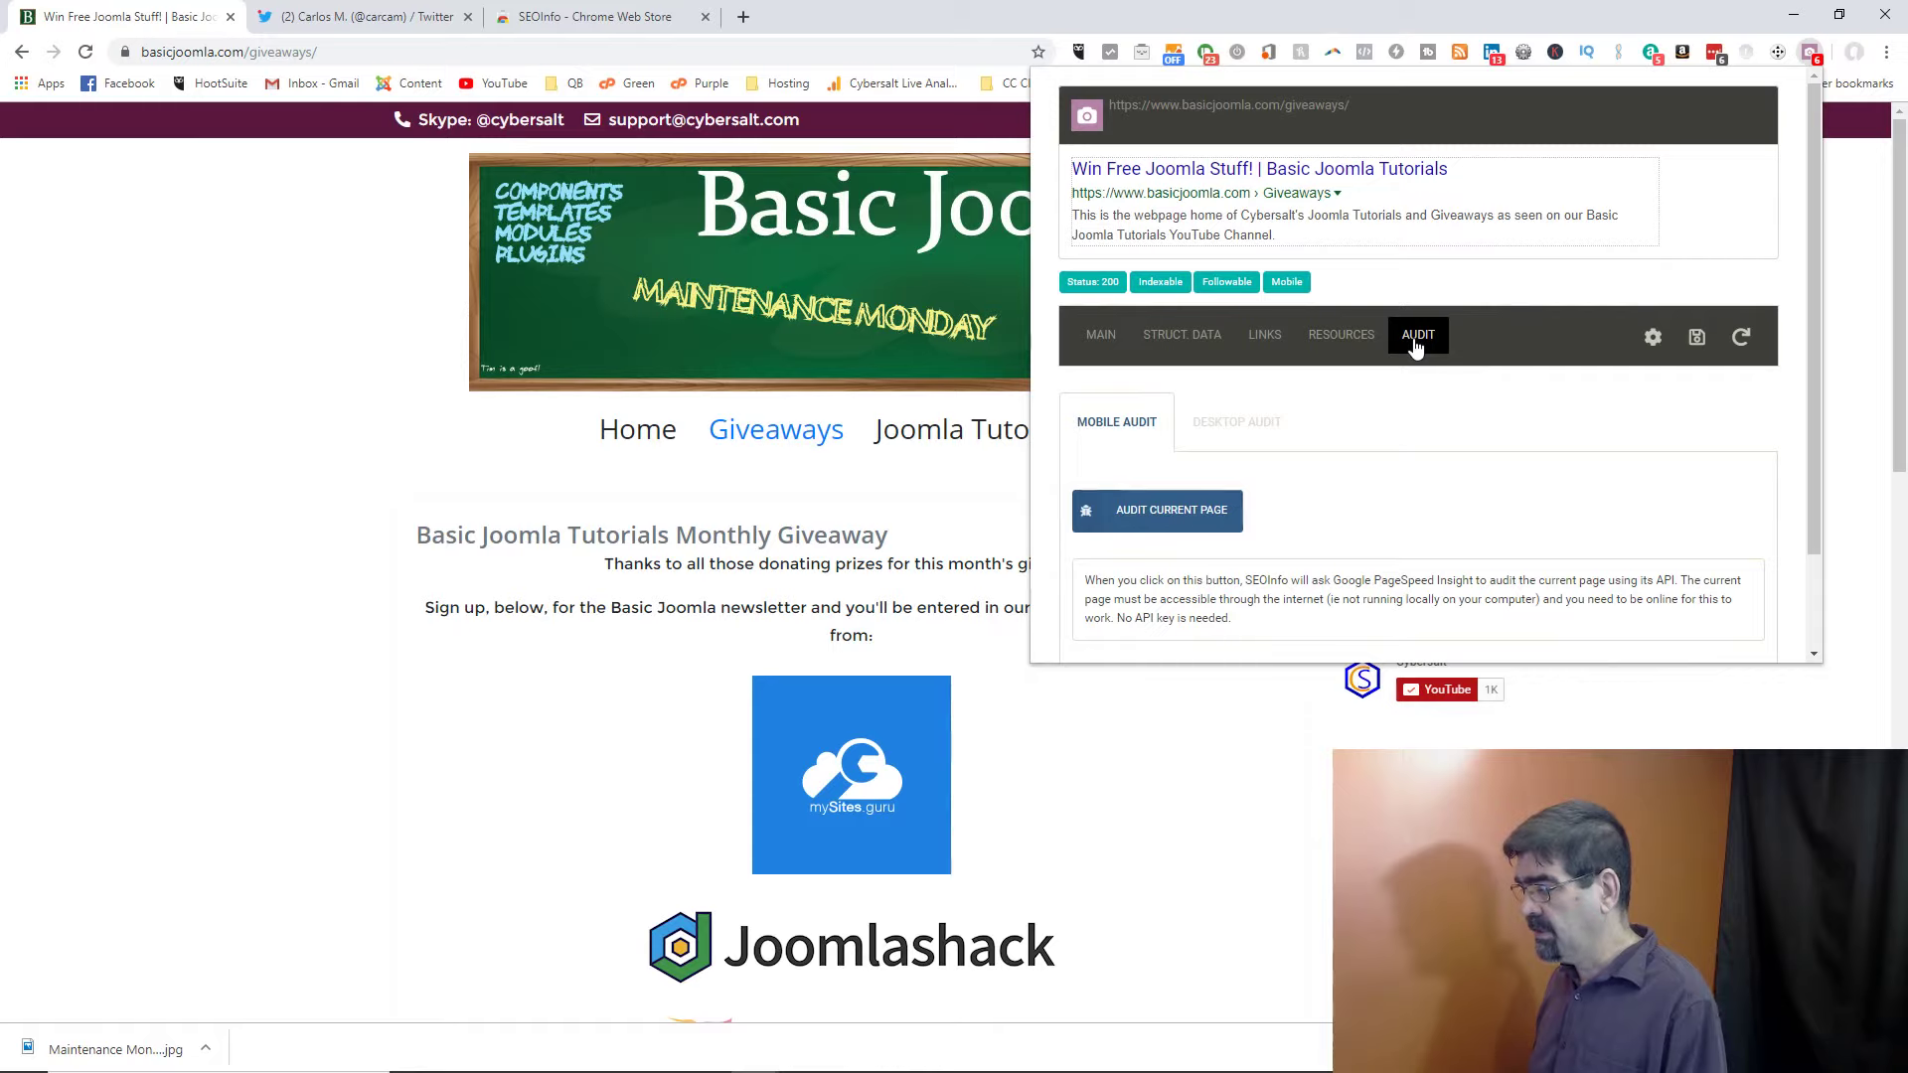
click(1145, 515)
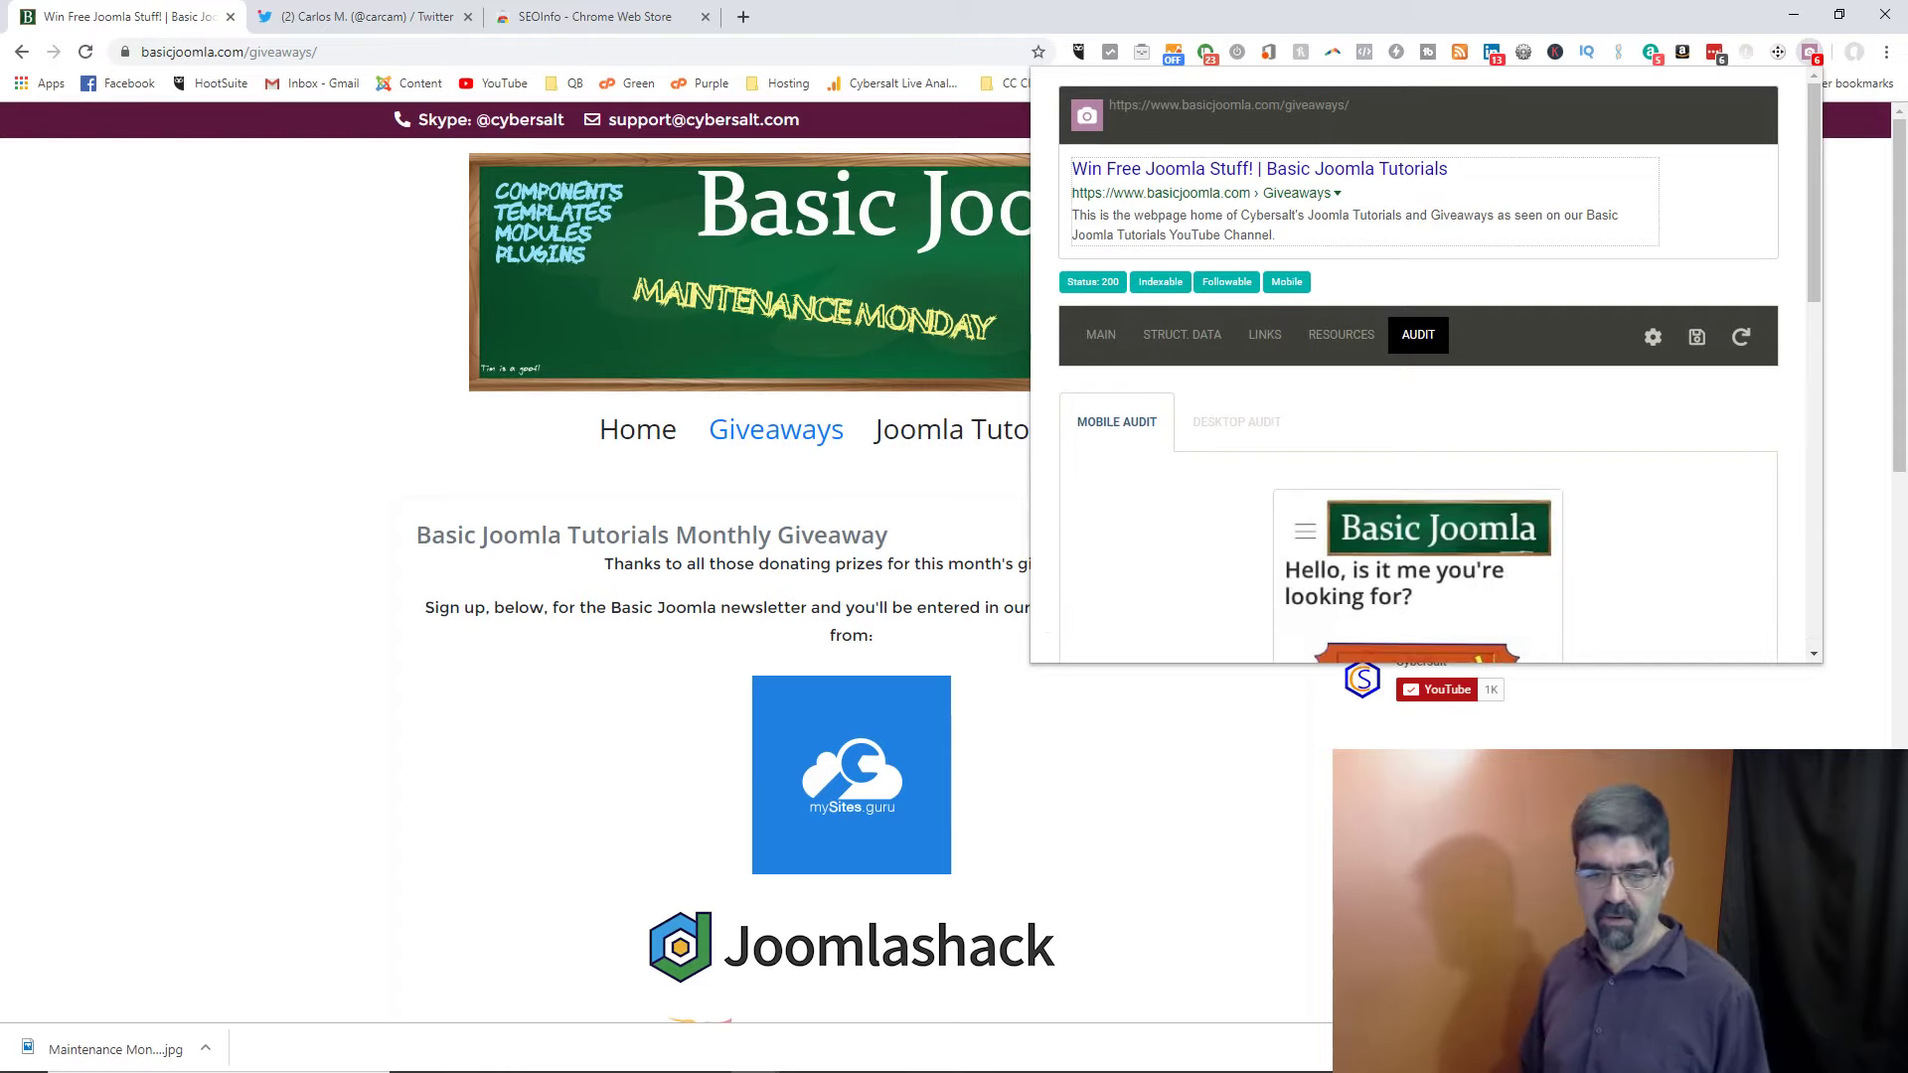
scroll(1614, 565, down, 5)
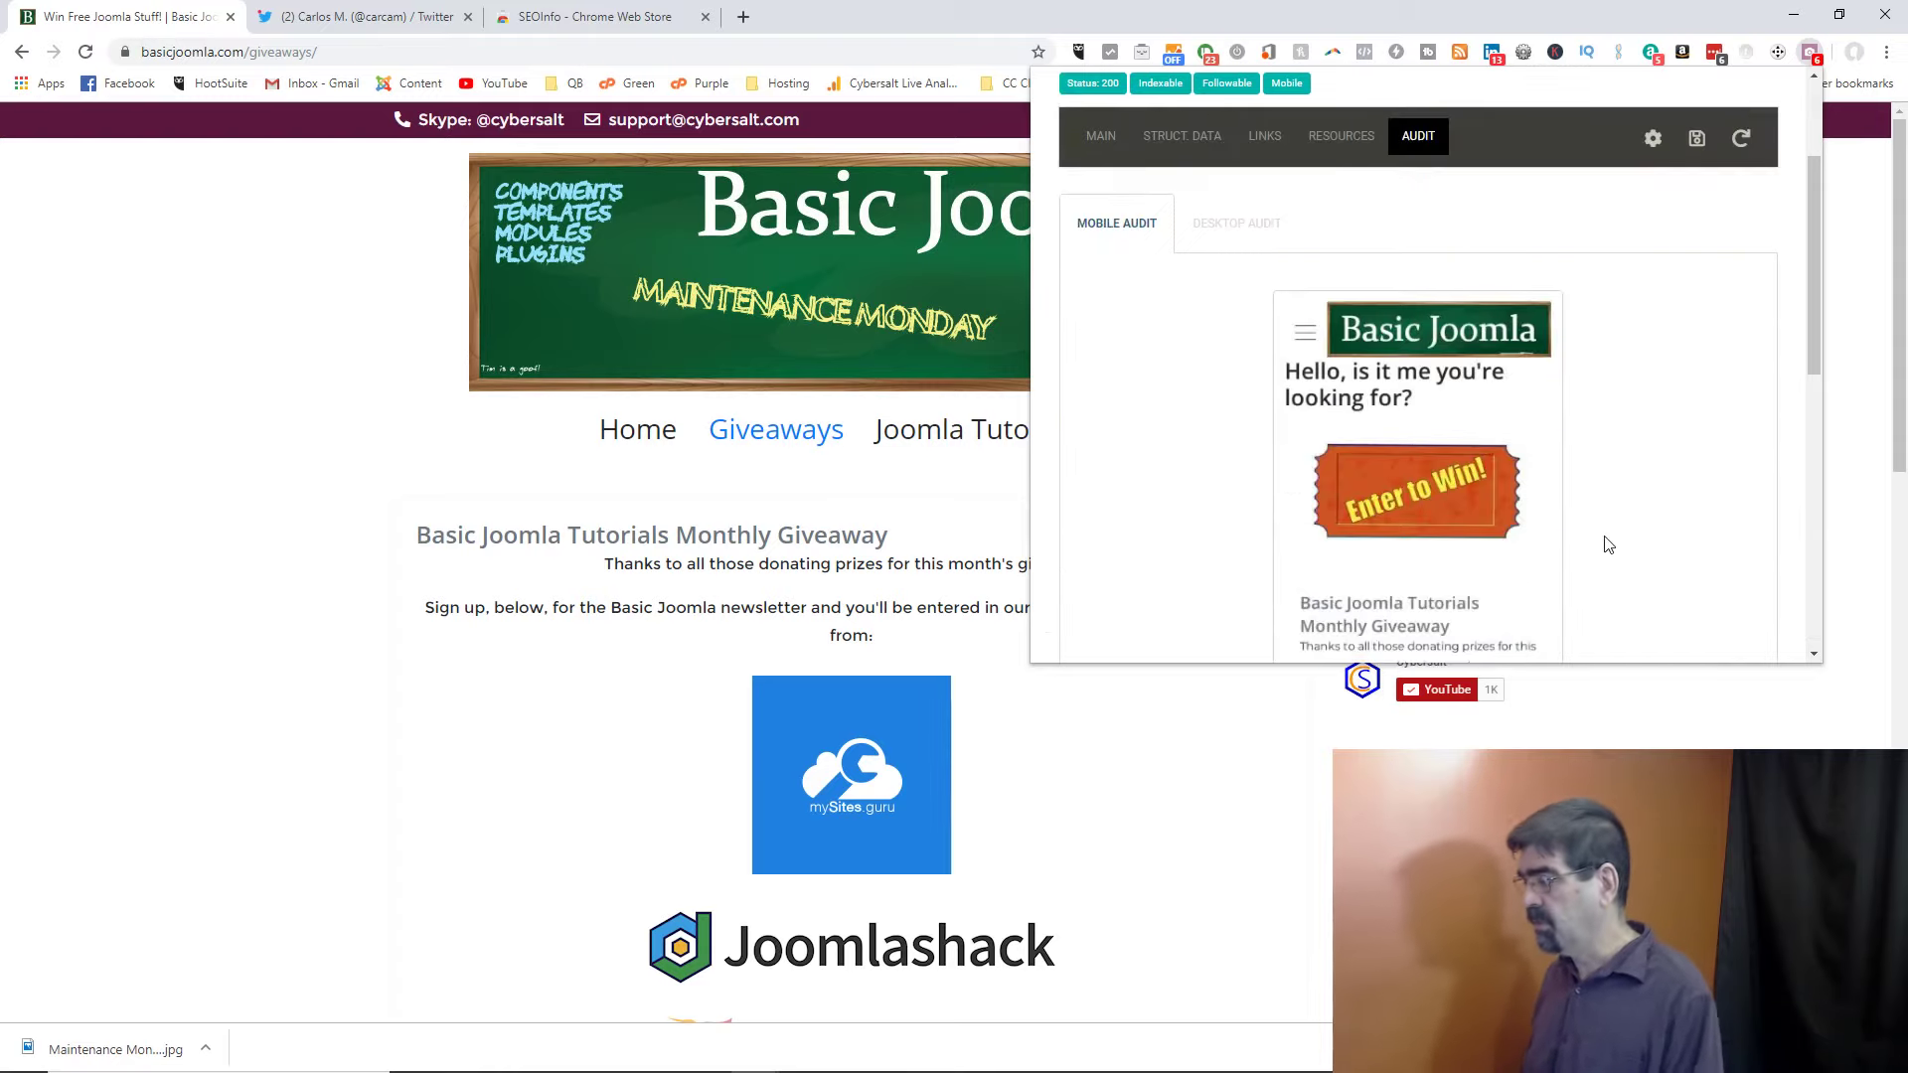
scroll(1608, 545, down, 1)
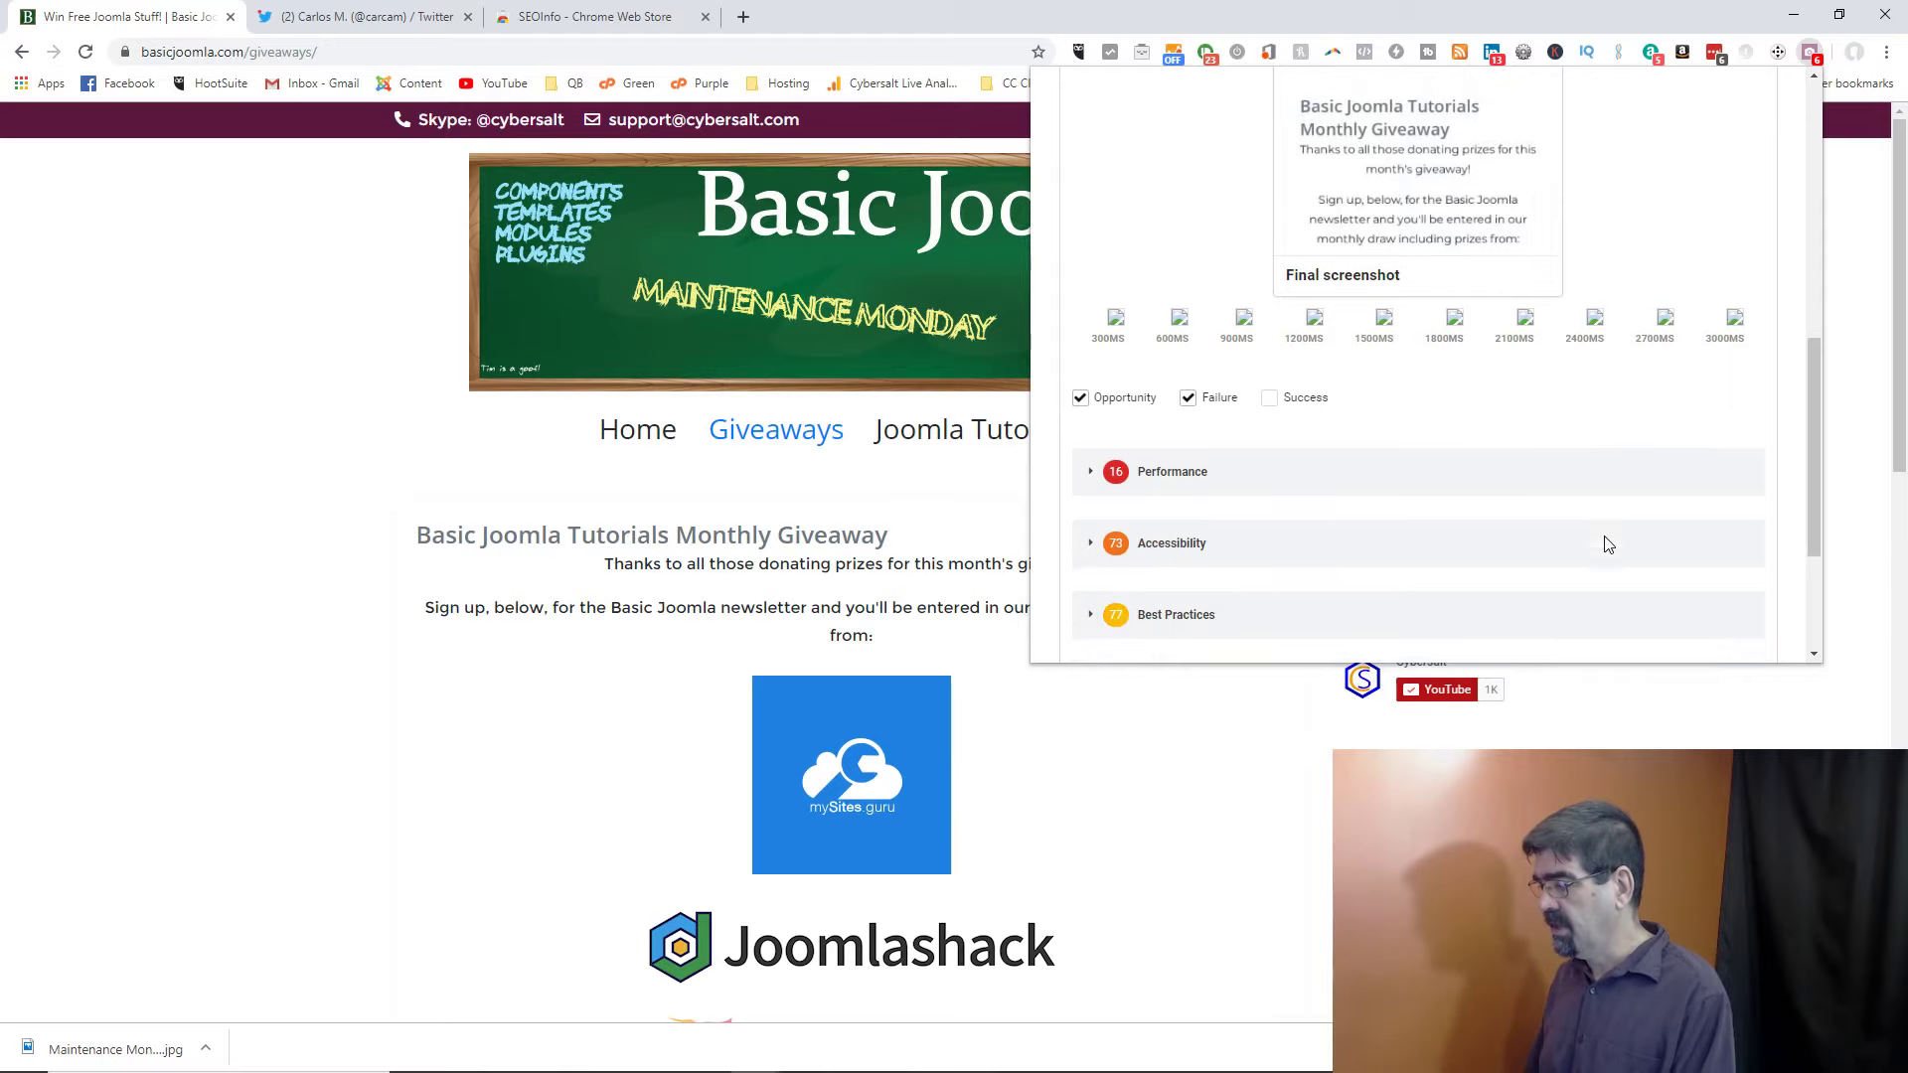
scroll(1133, 490, down, 2)
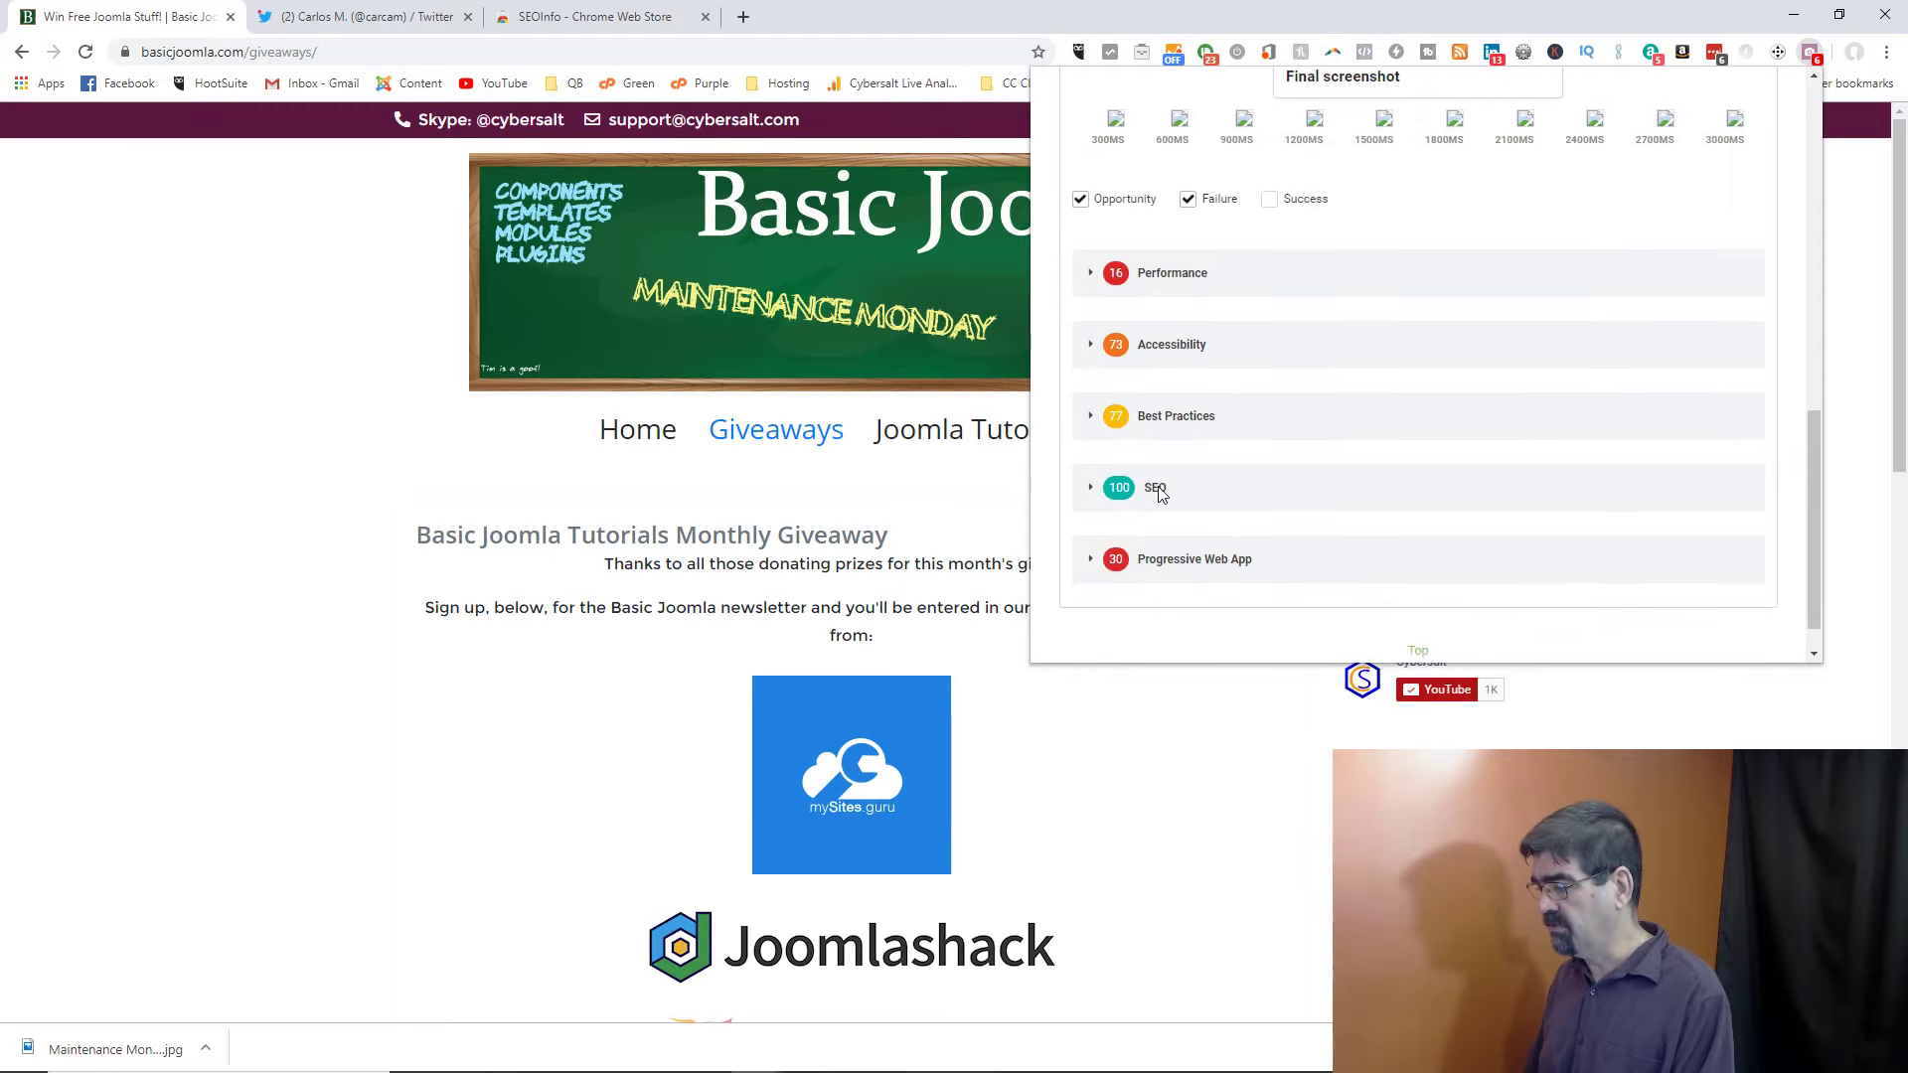
scroll(1248, 507, up, 6)
scroll(1250, 508, down, 4)
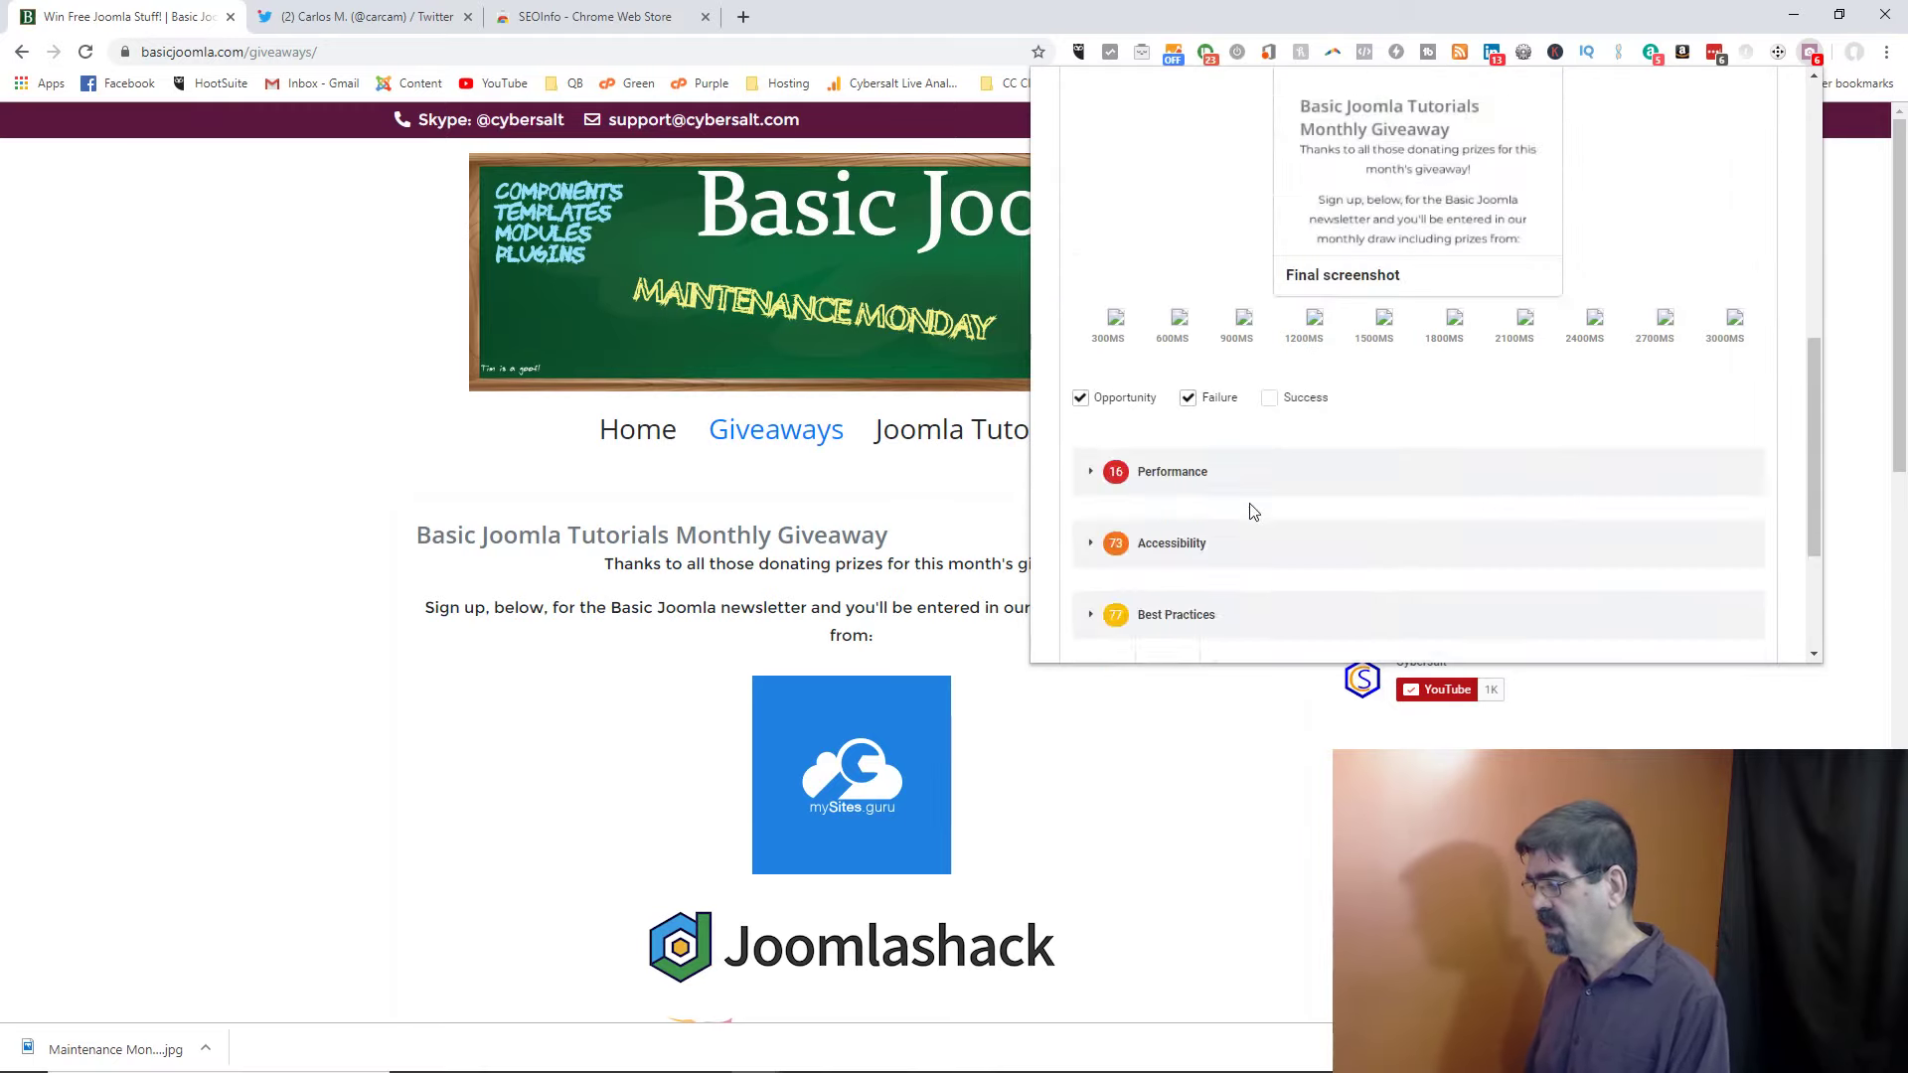
scroll(1252, 508, up, 1)
scroll(1255, 511, up, 2)
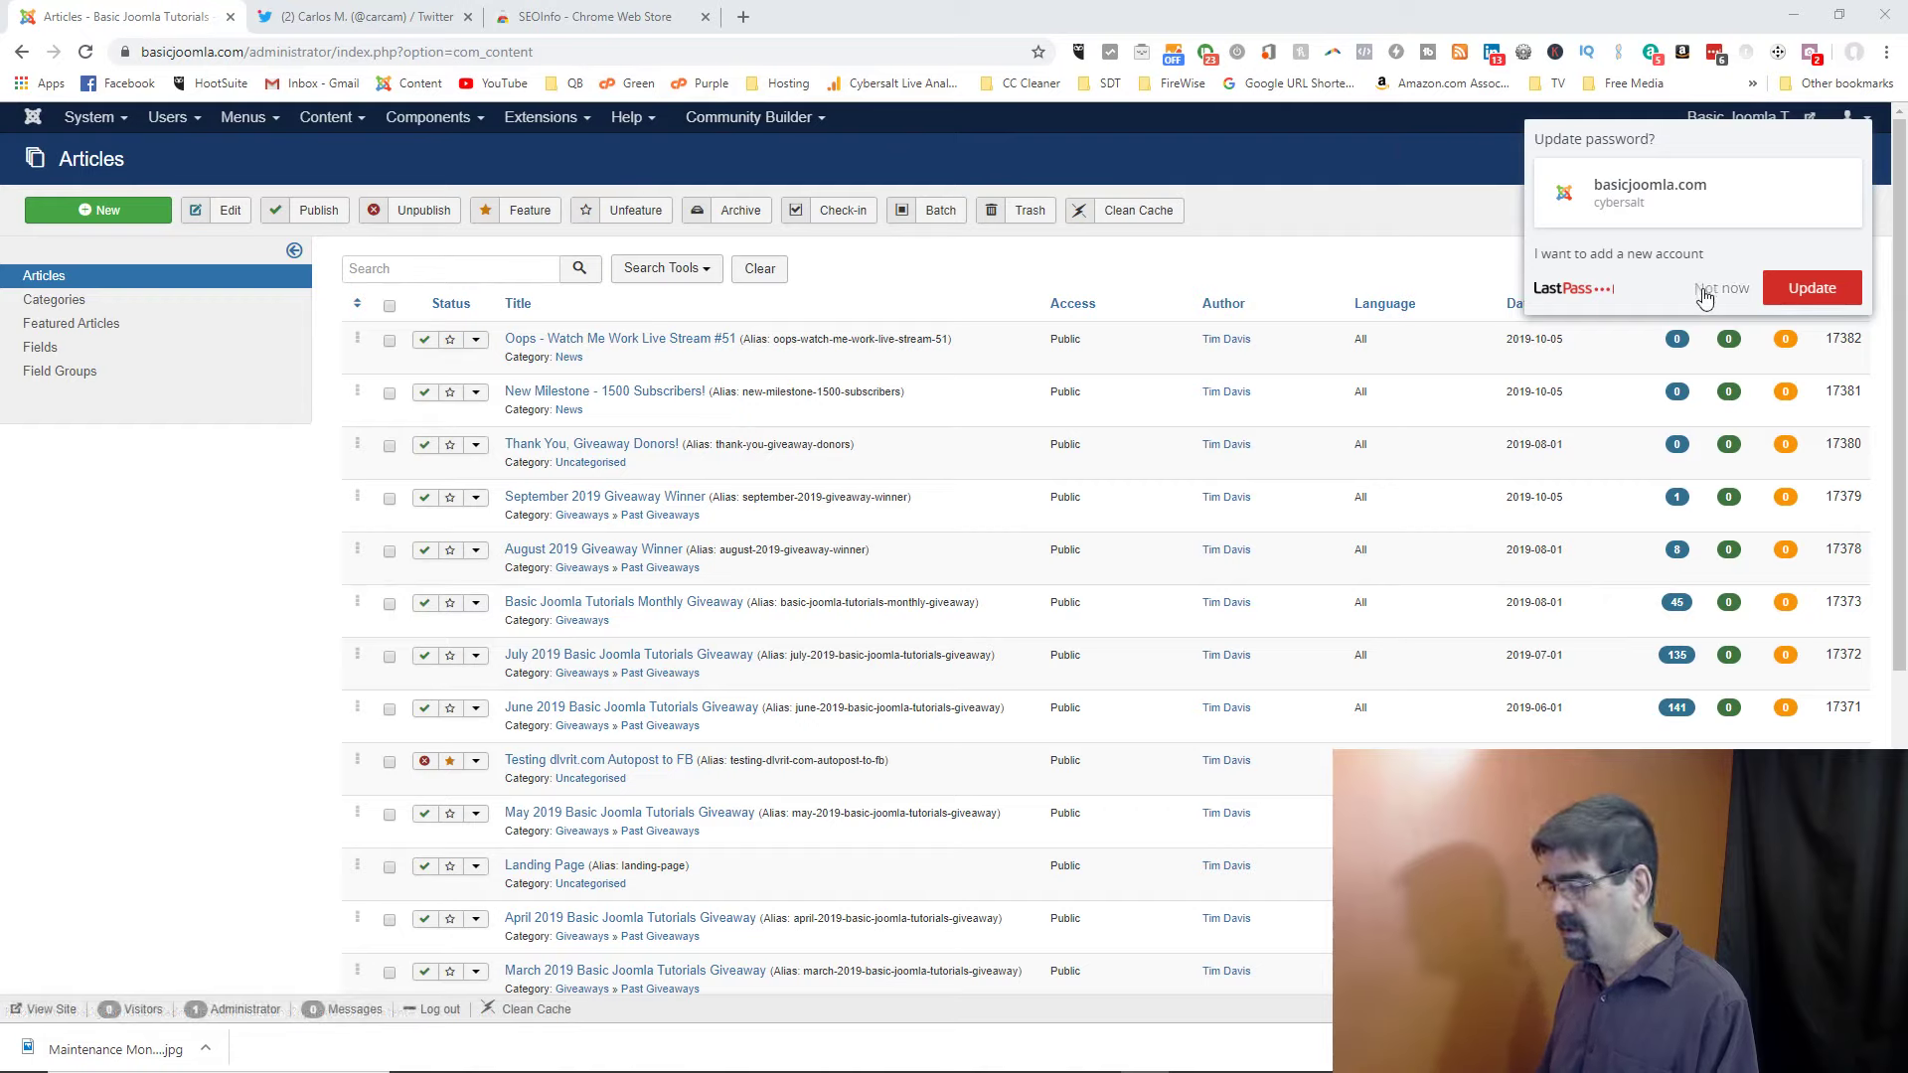
- Open the article "Oops - Watch Me Work Live Stream #51" for editing and view its page on the live site
click(579, 340)
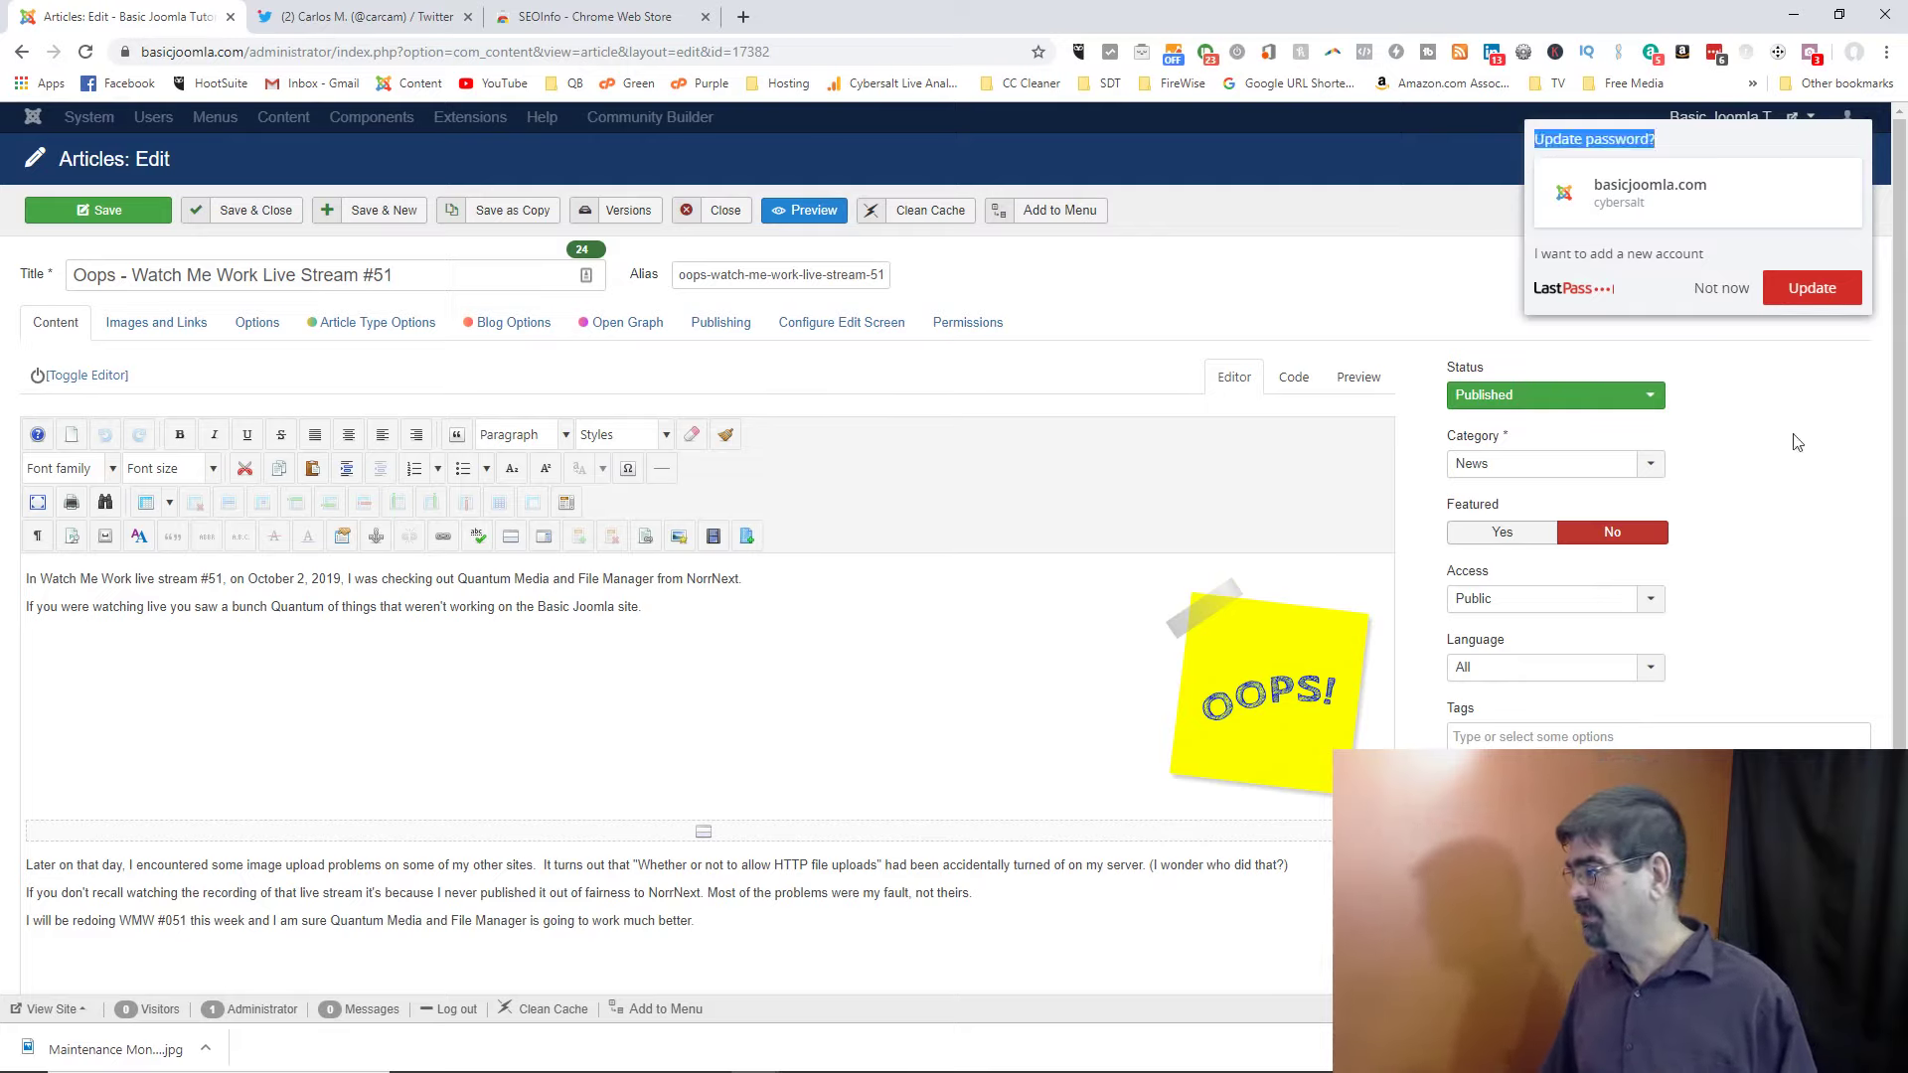
click(1811, 116)
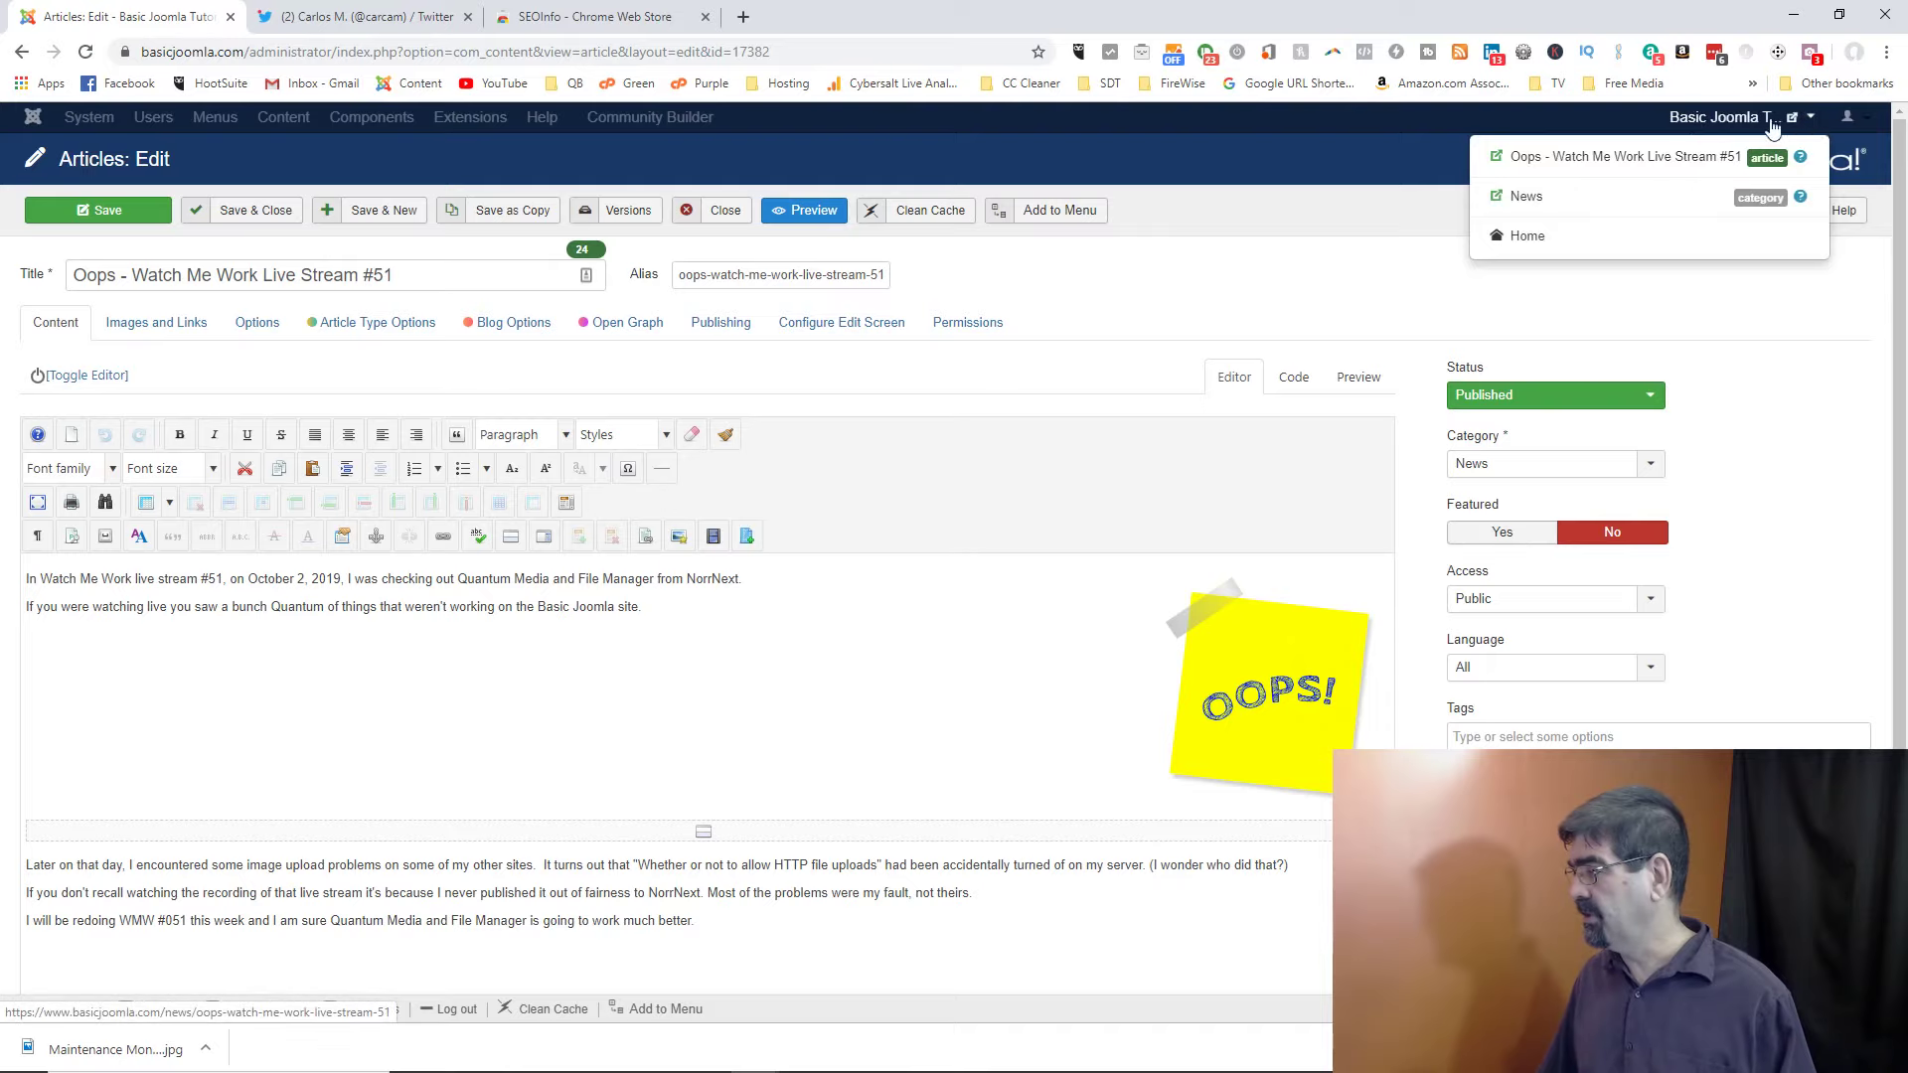
click(1707, 159)
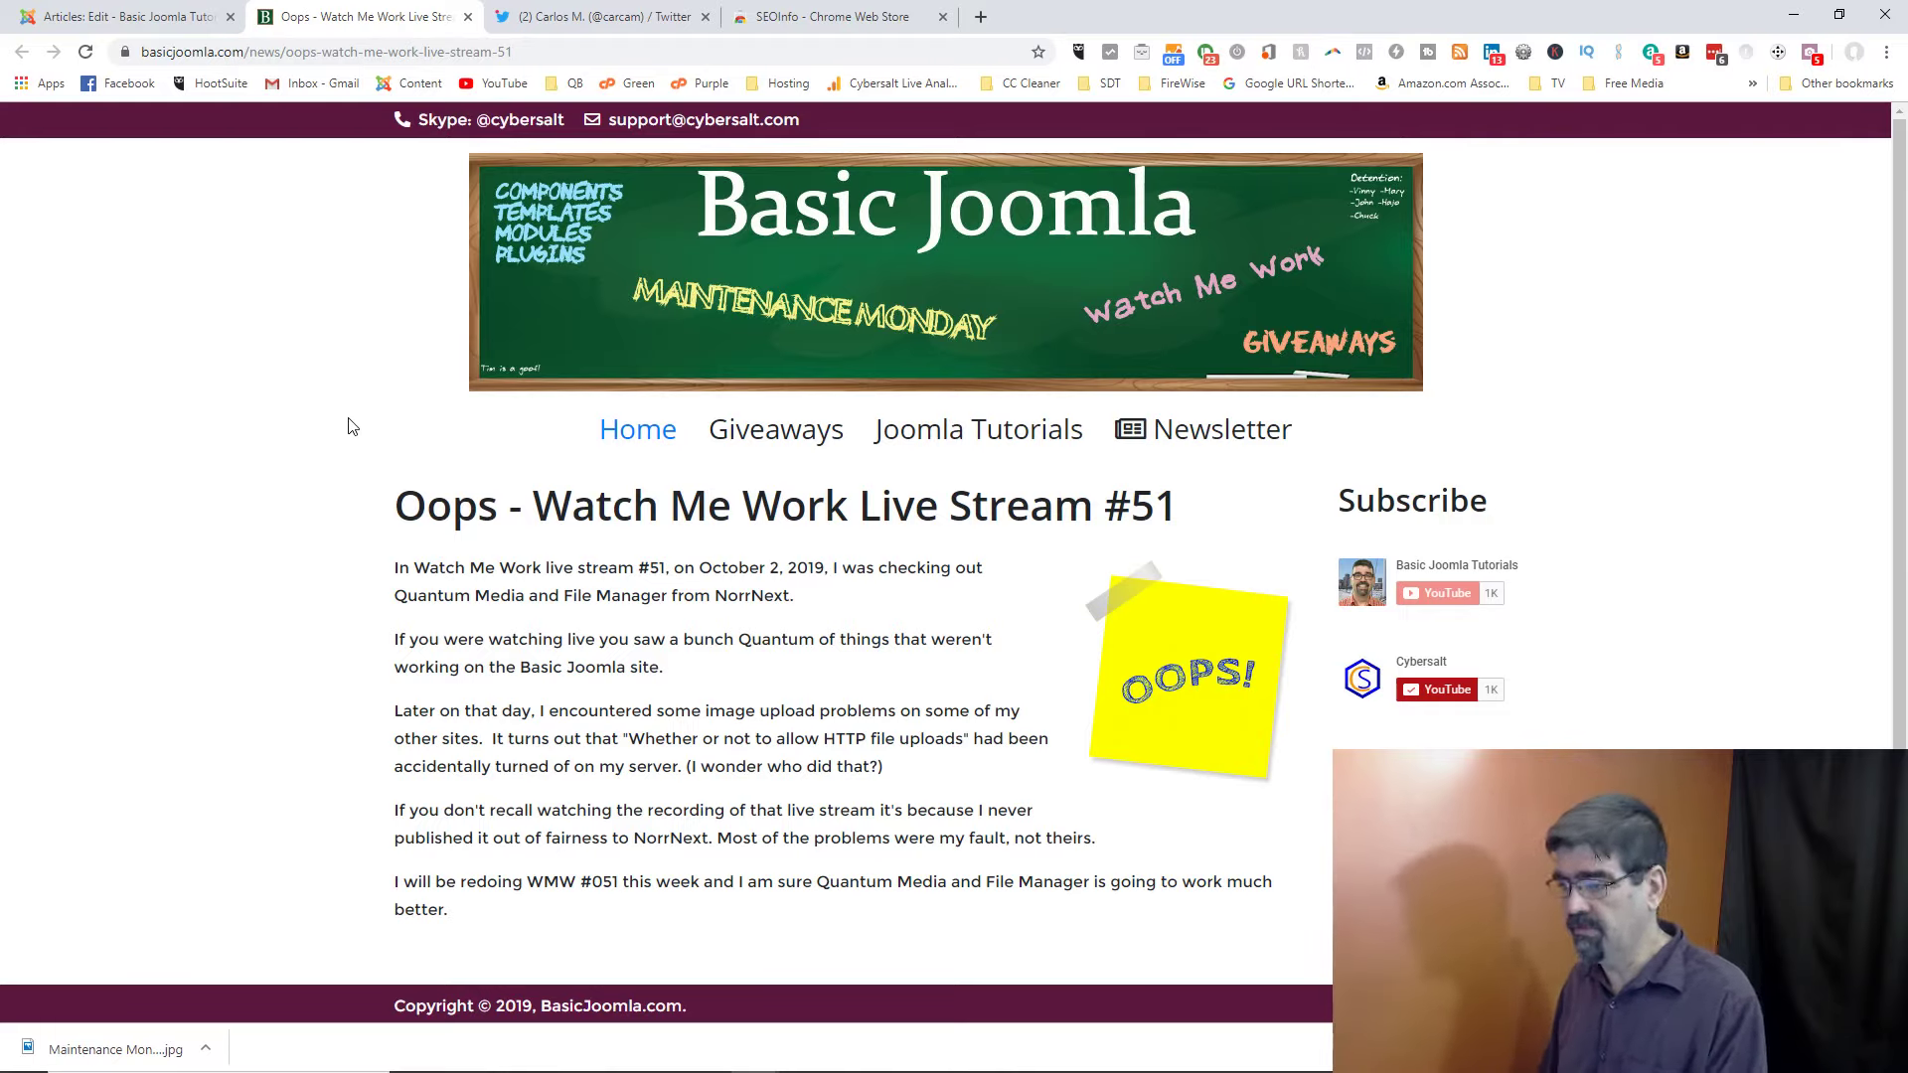
- Load the News category page at basicjoomla.com/news/, look over its articles and return to the article editor
click(280, 51)
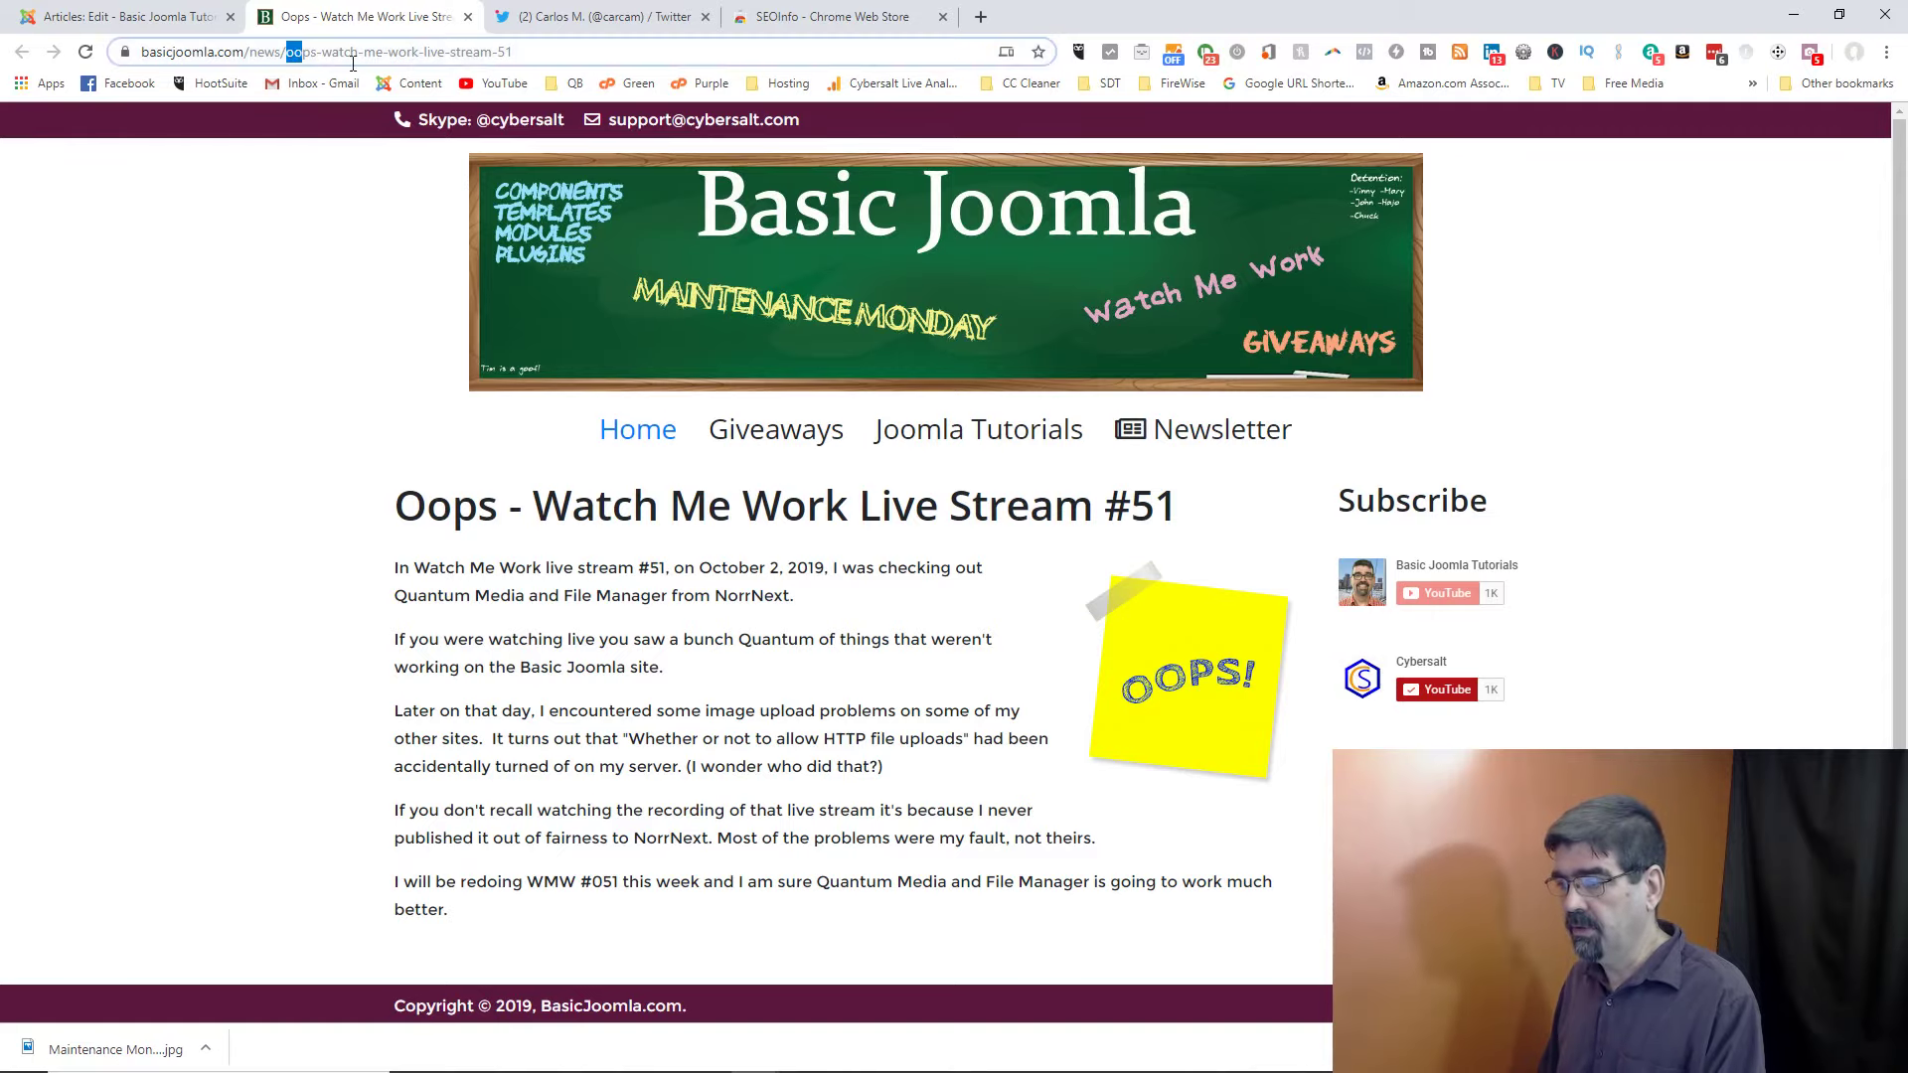
key(shift+End)
key(BackSpace)
key(Return)
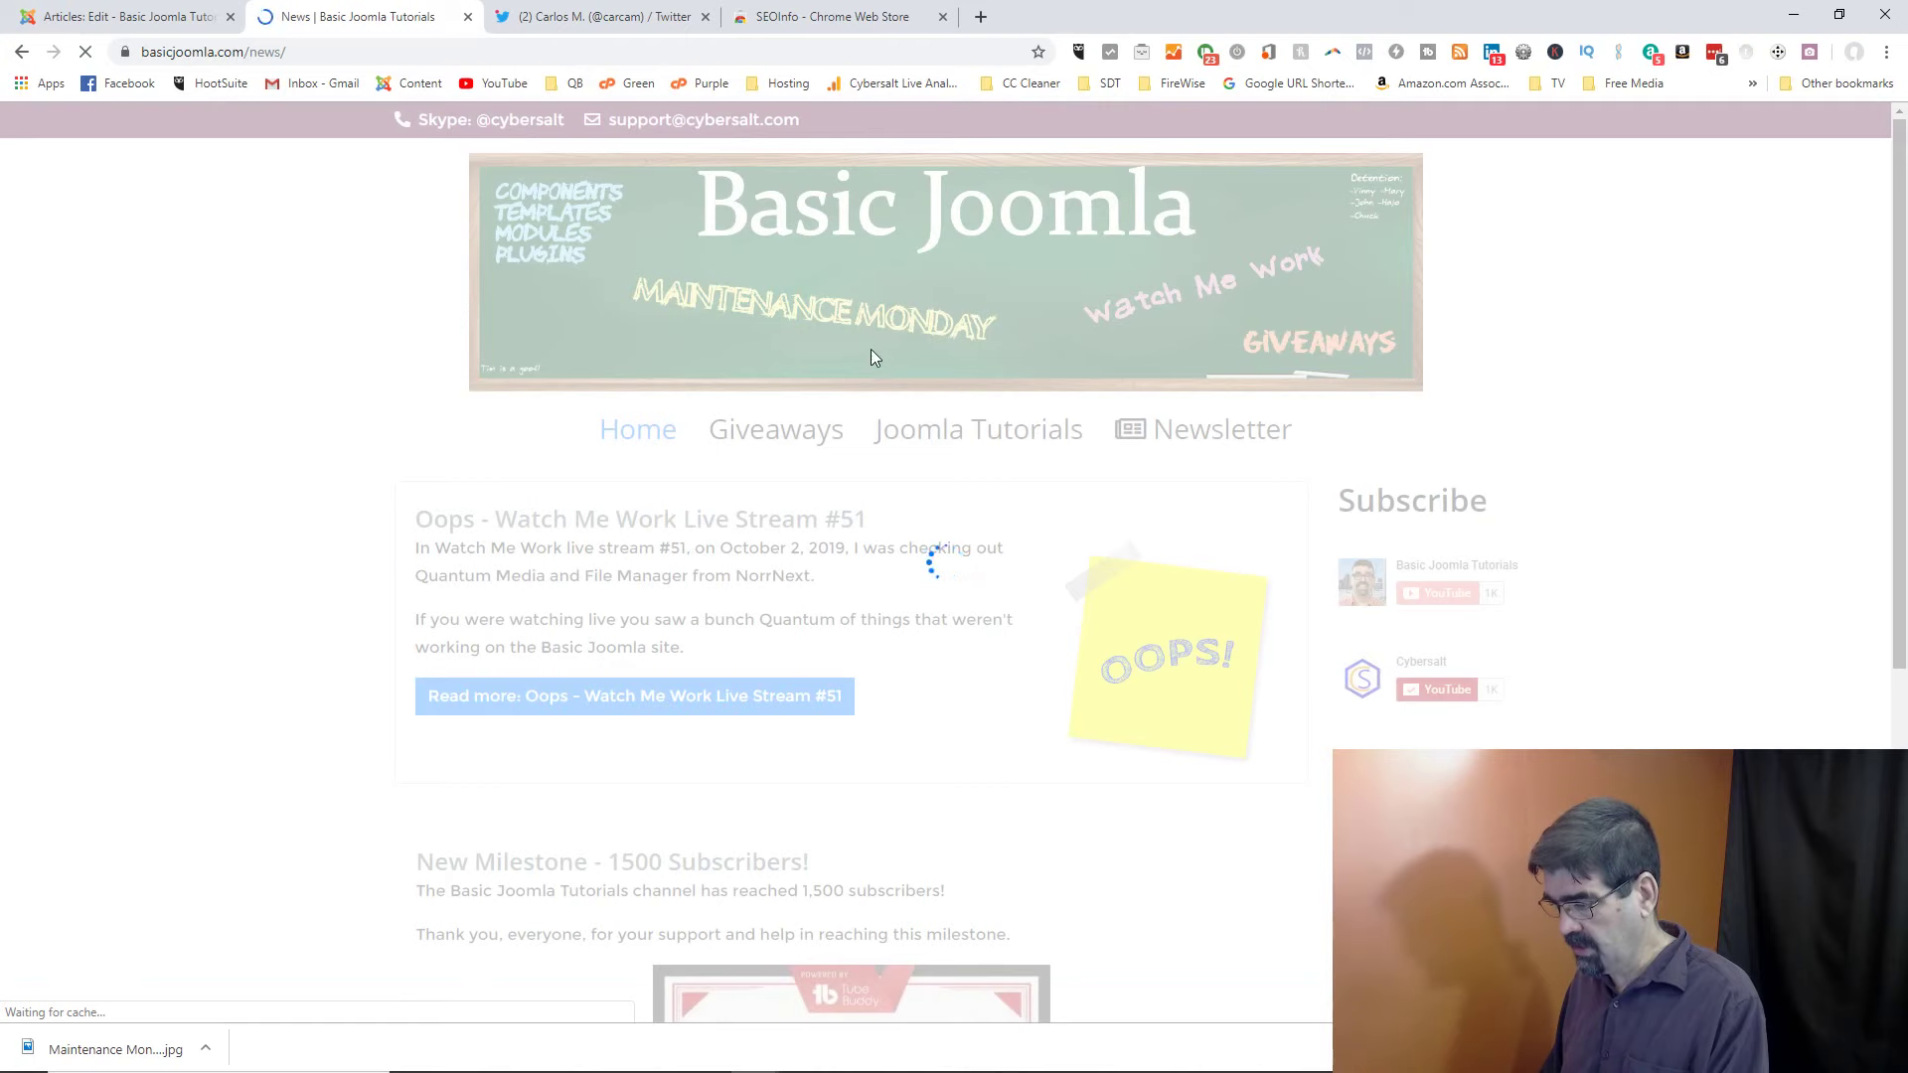
scroll(671, 442, down, 5)
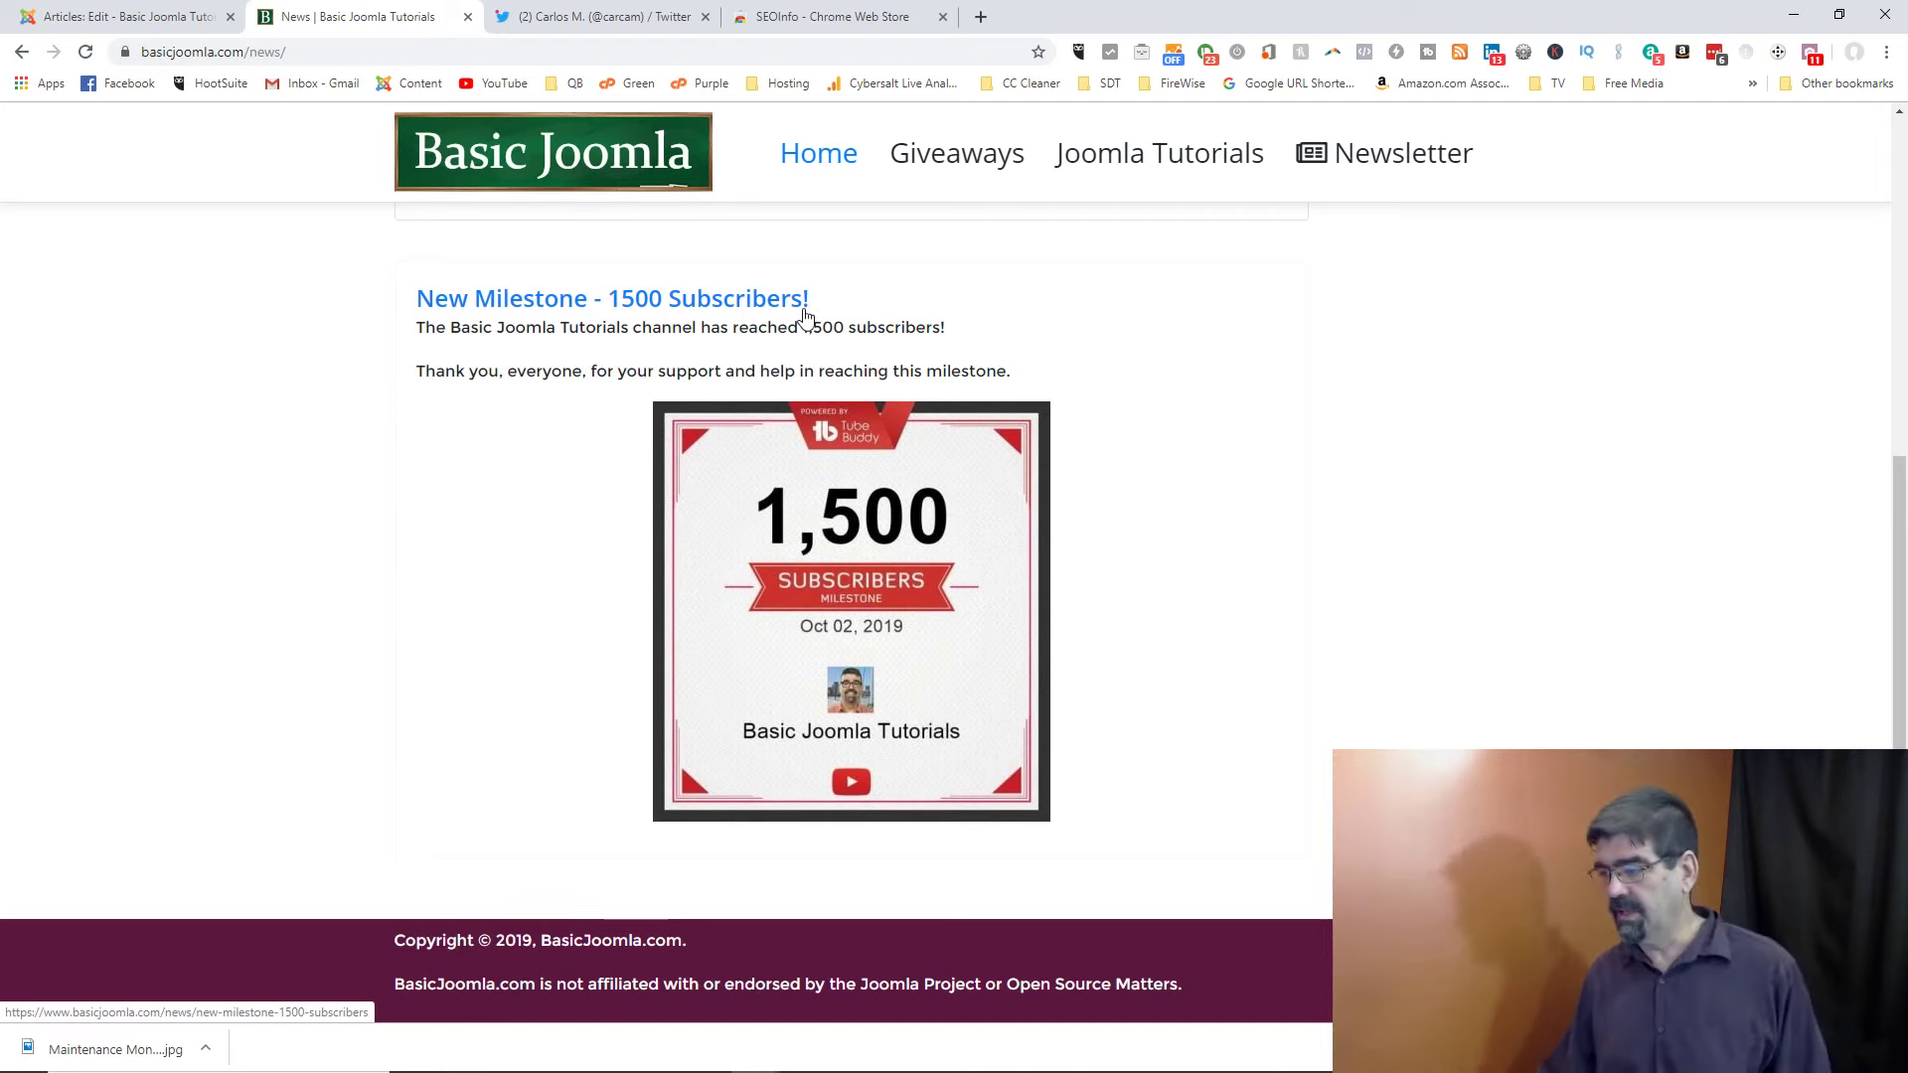
click(99, 8)
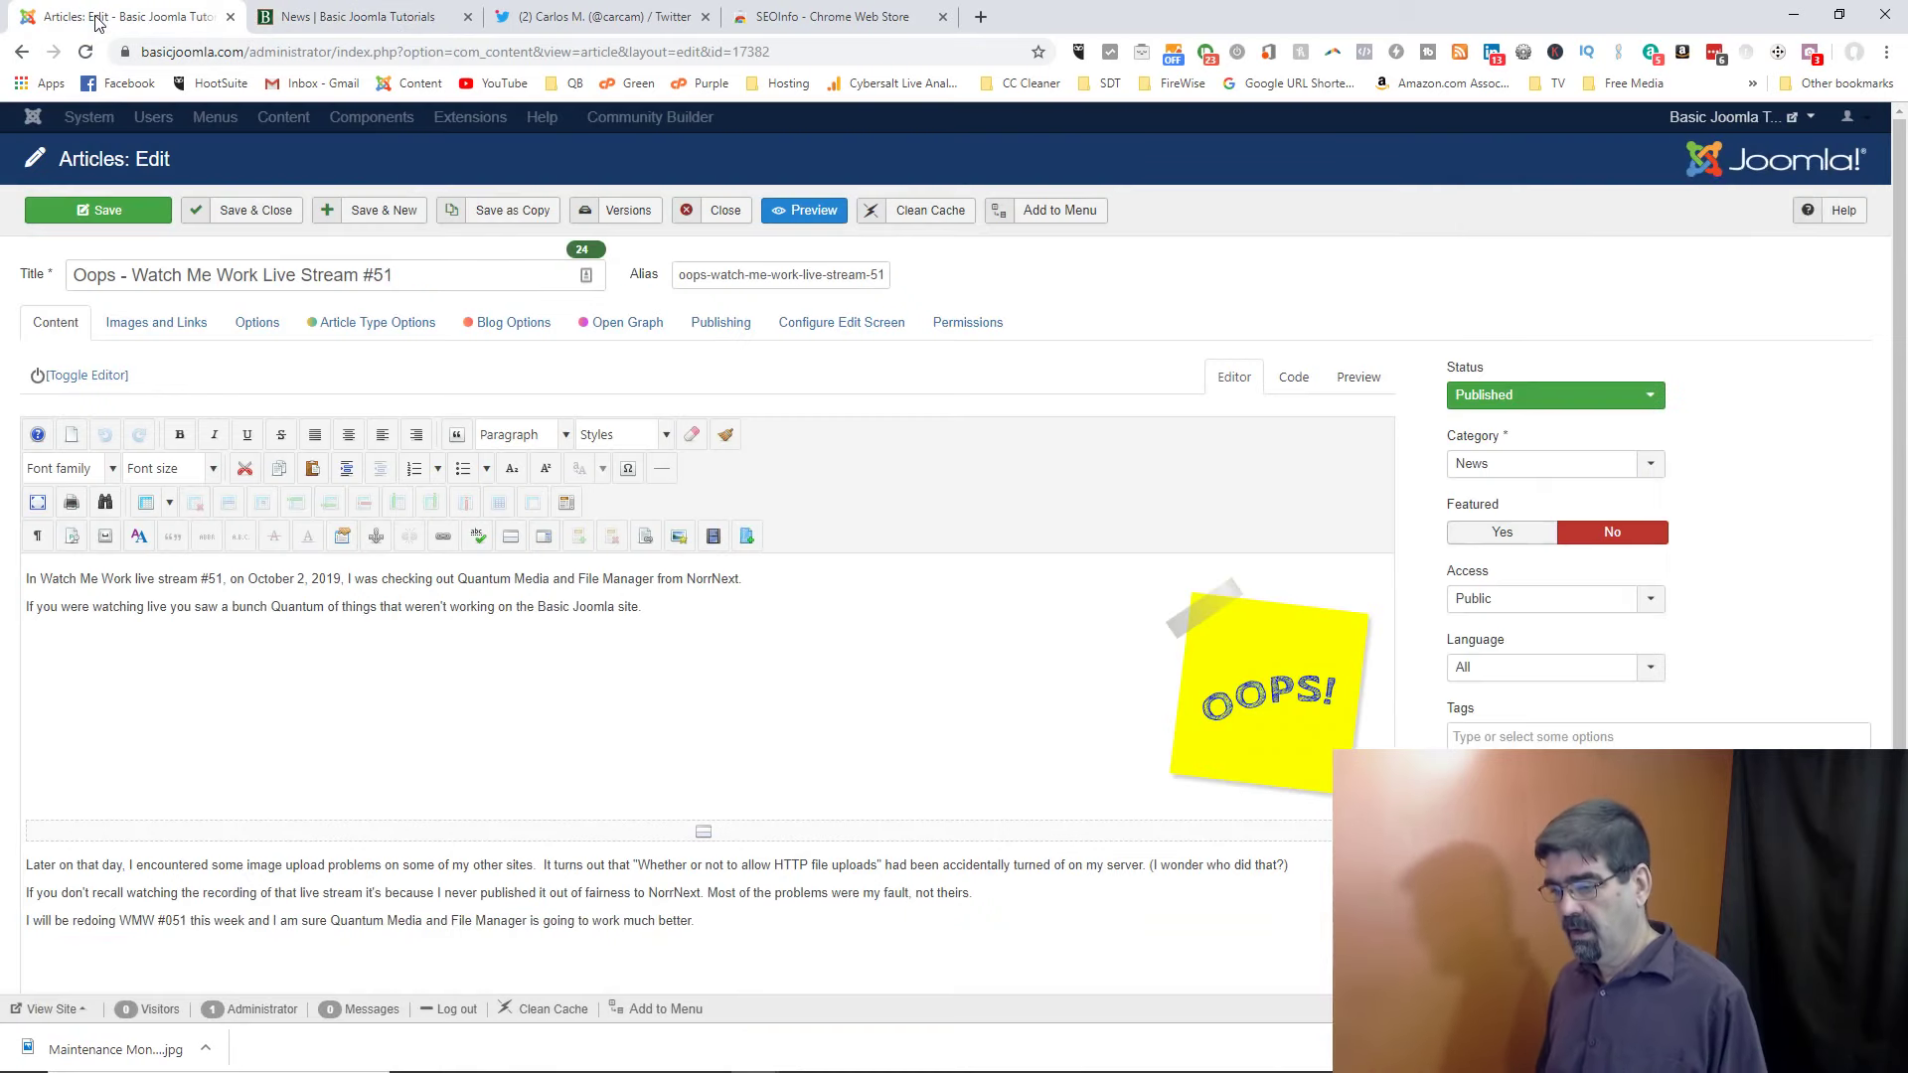
- Close the article editor and open the sent campaign from AcyMailing's campaign list
click(726, 213)
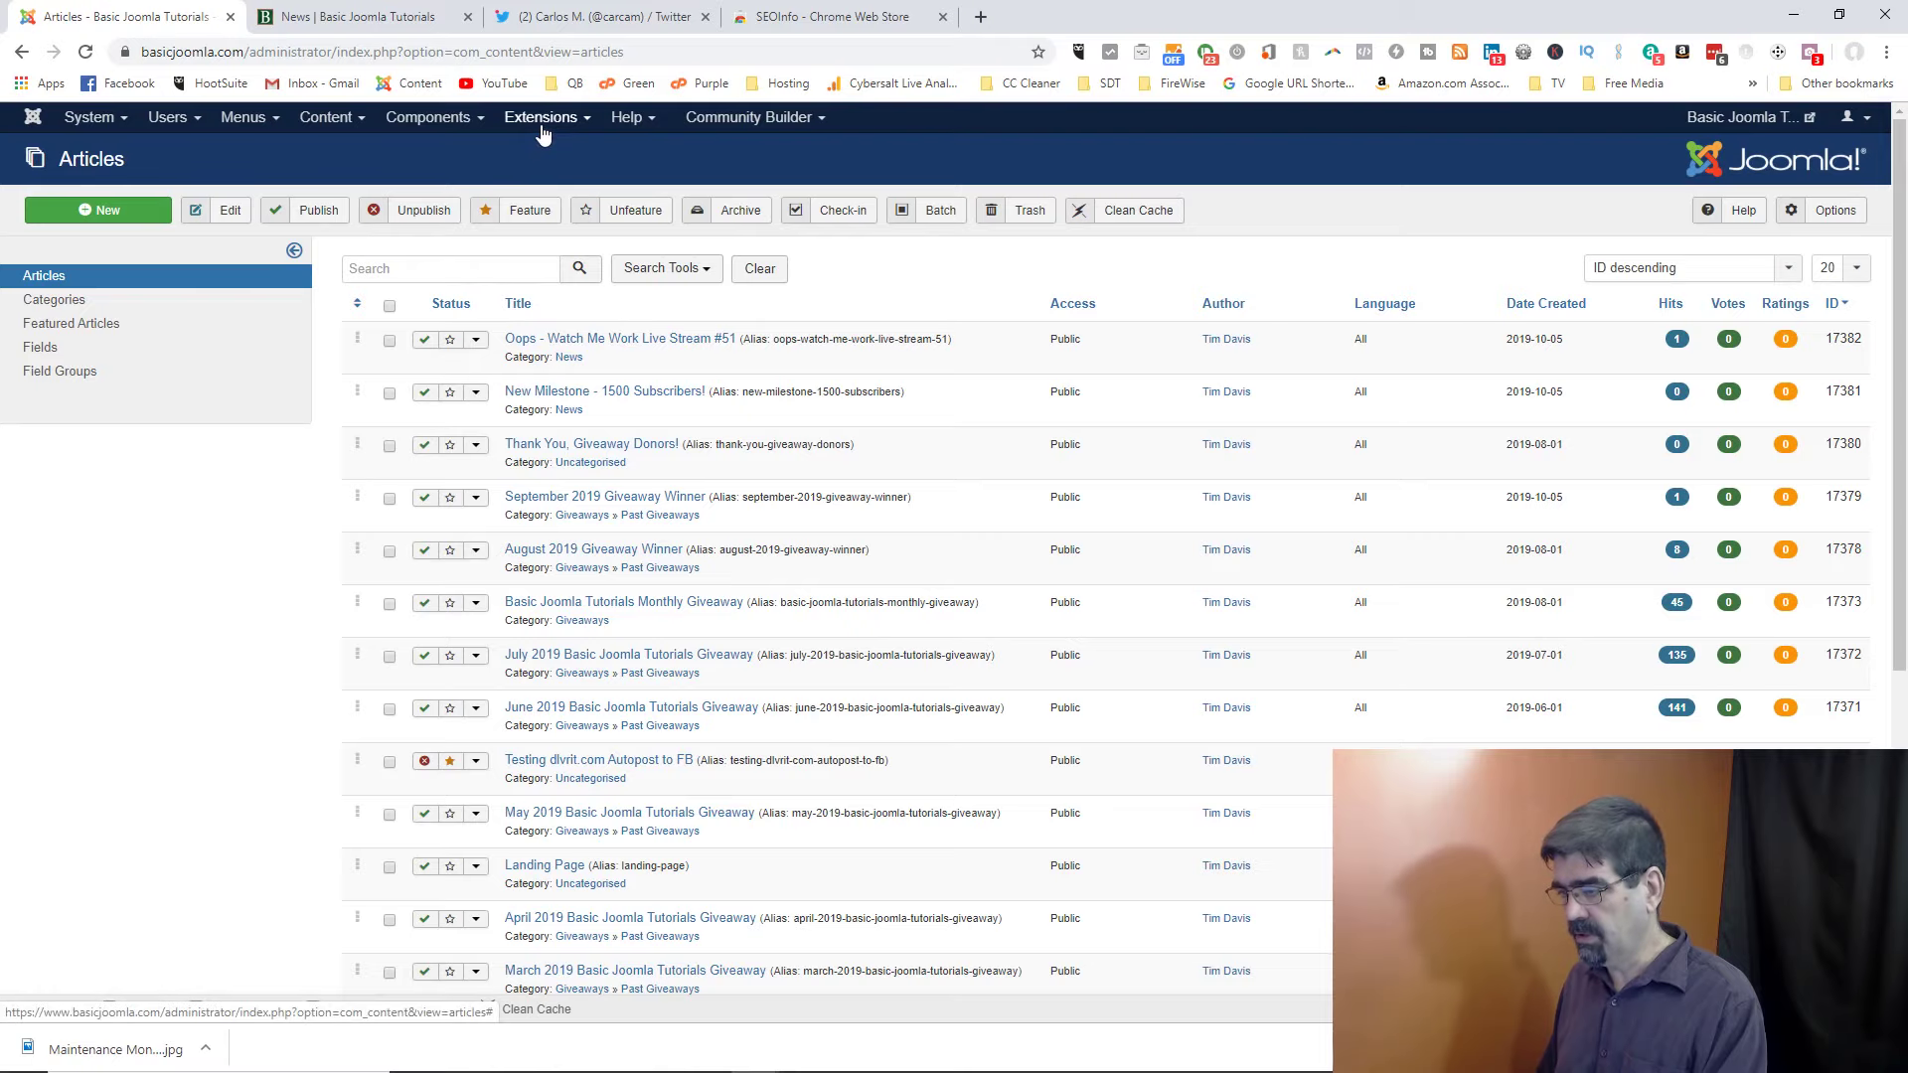
click(425, 124)
mouse_move(449, 176)
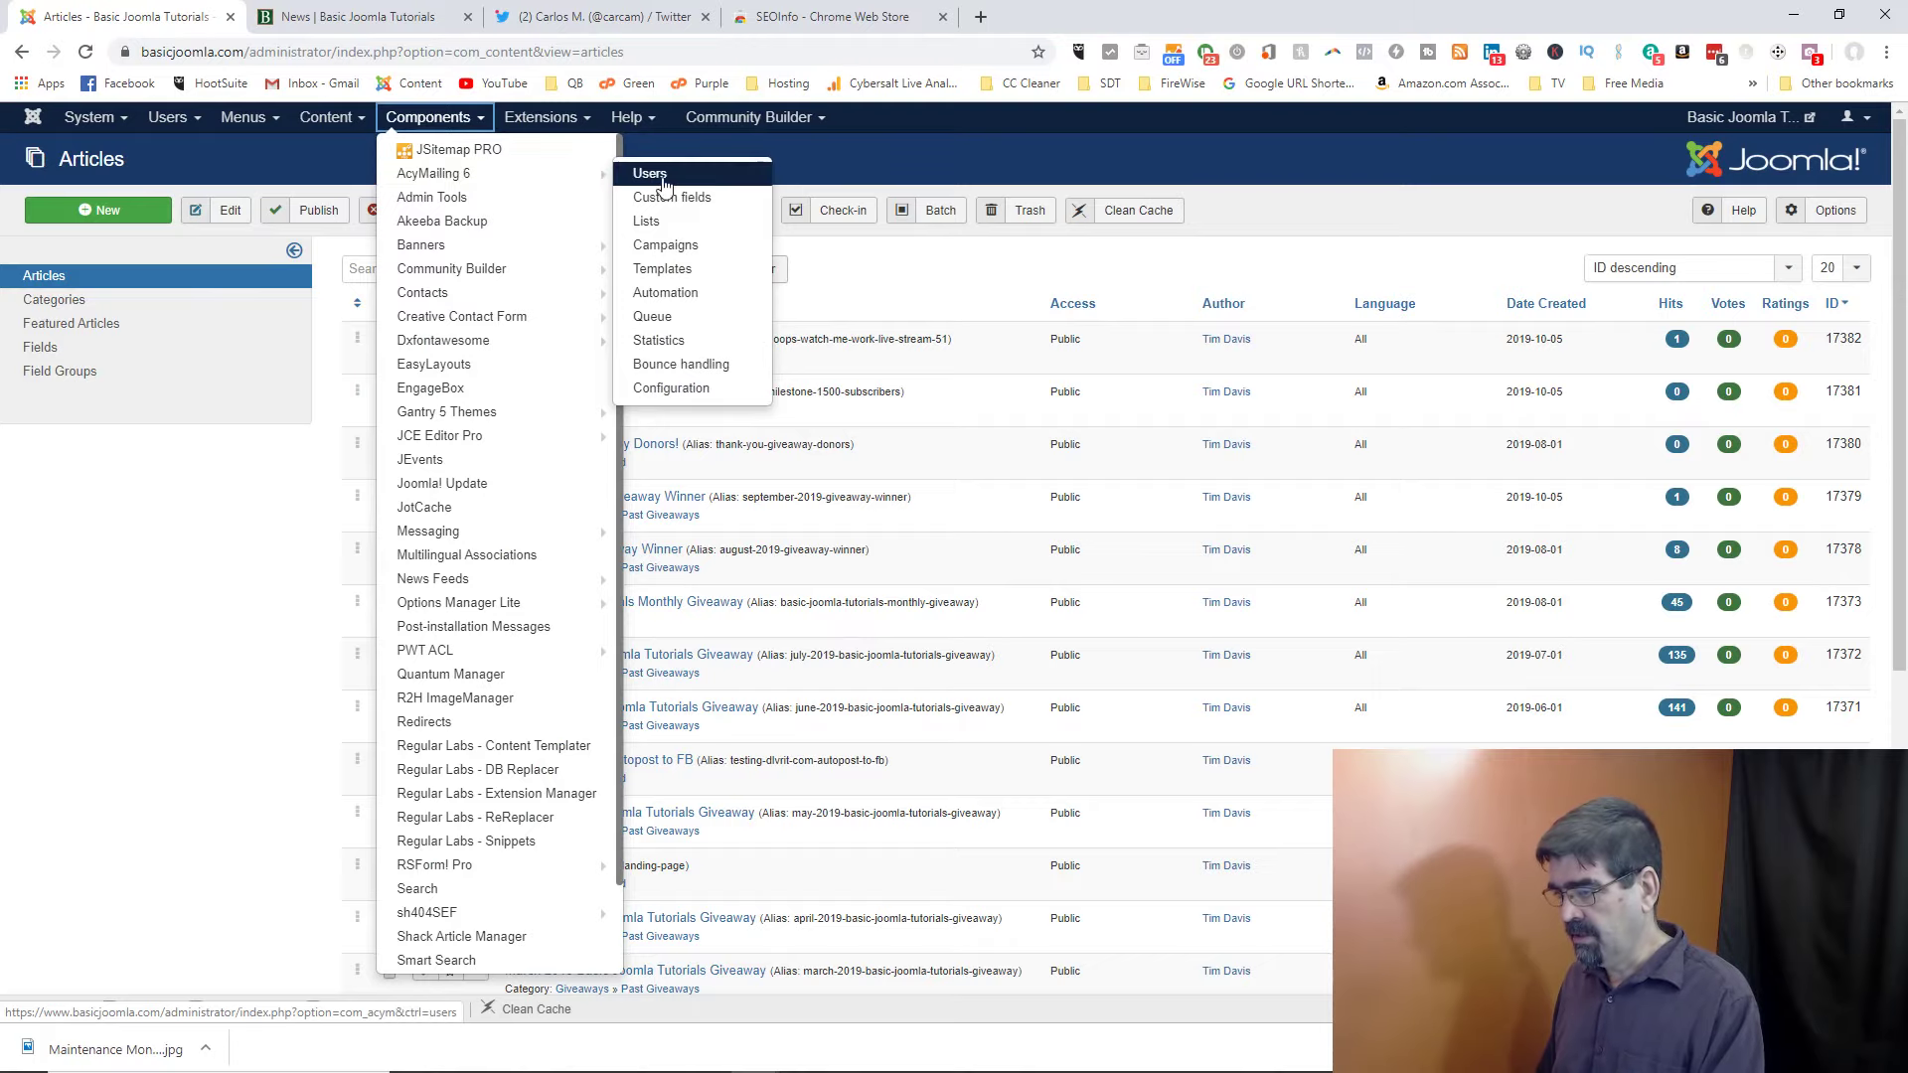
click(673, 248)
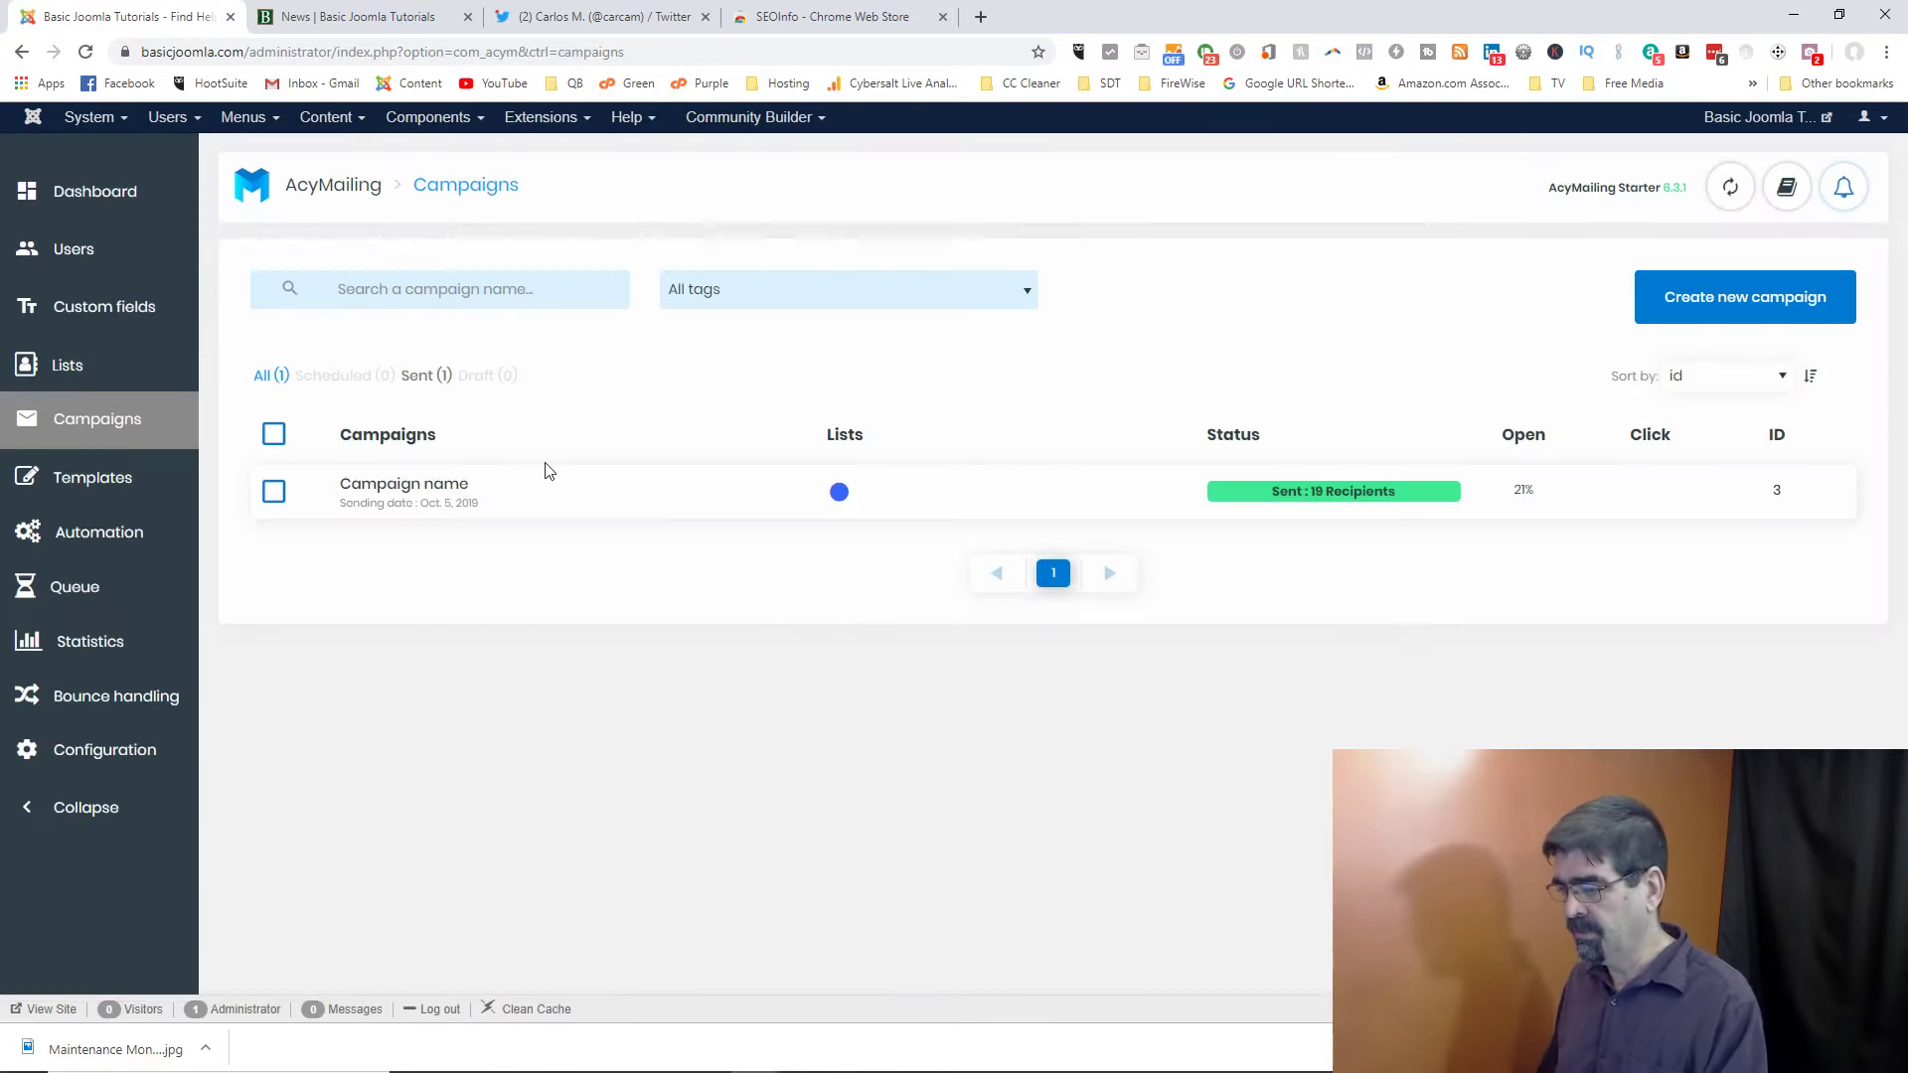
click(429, 491)
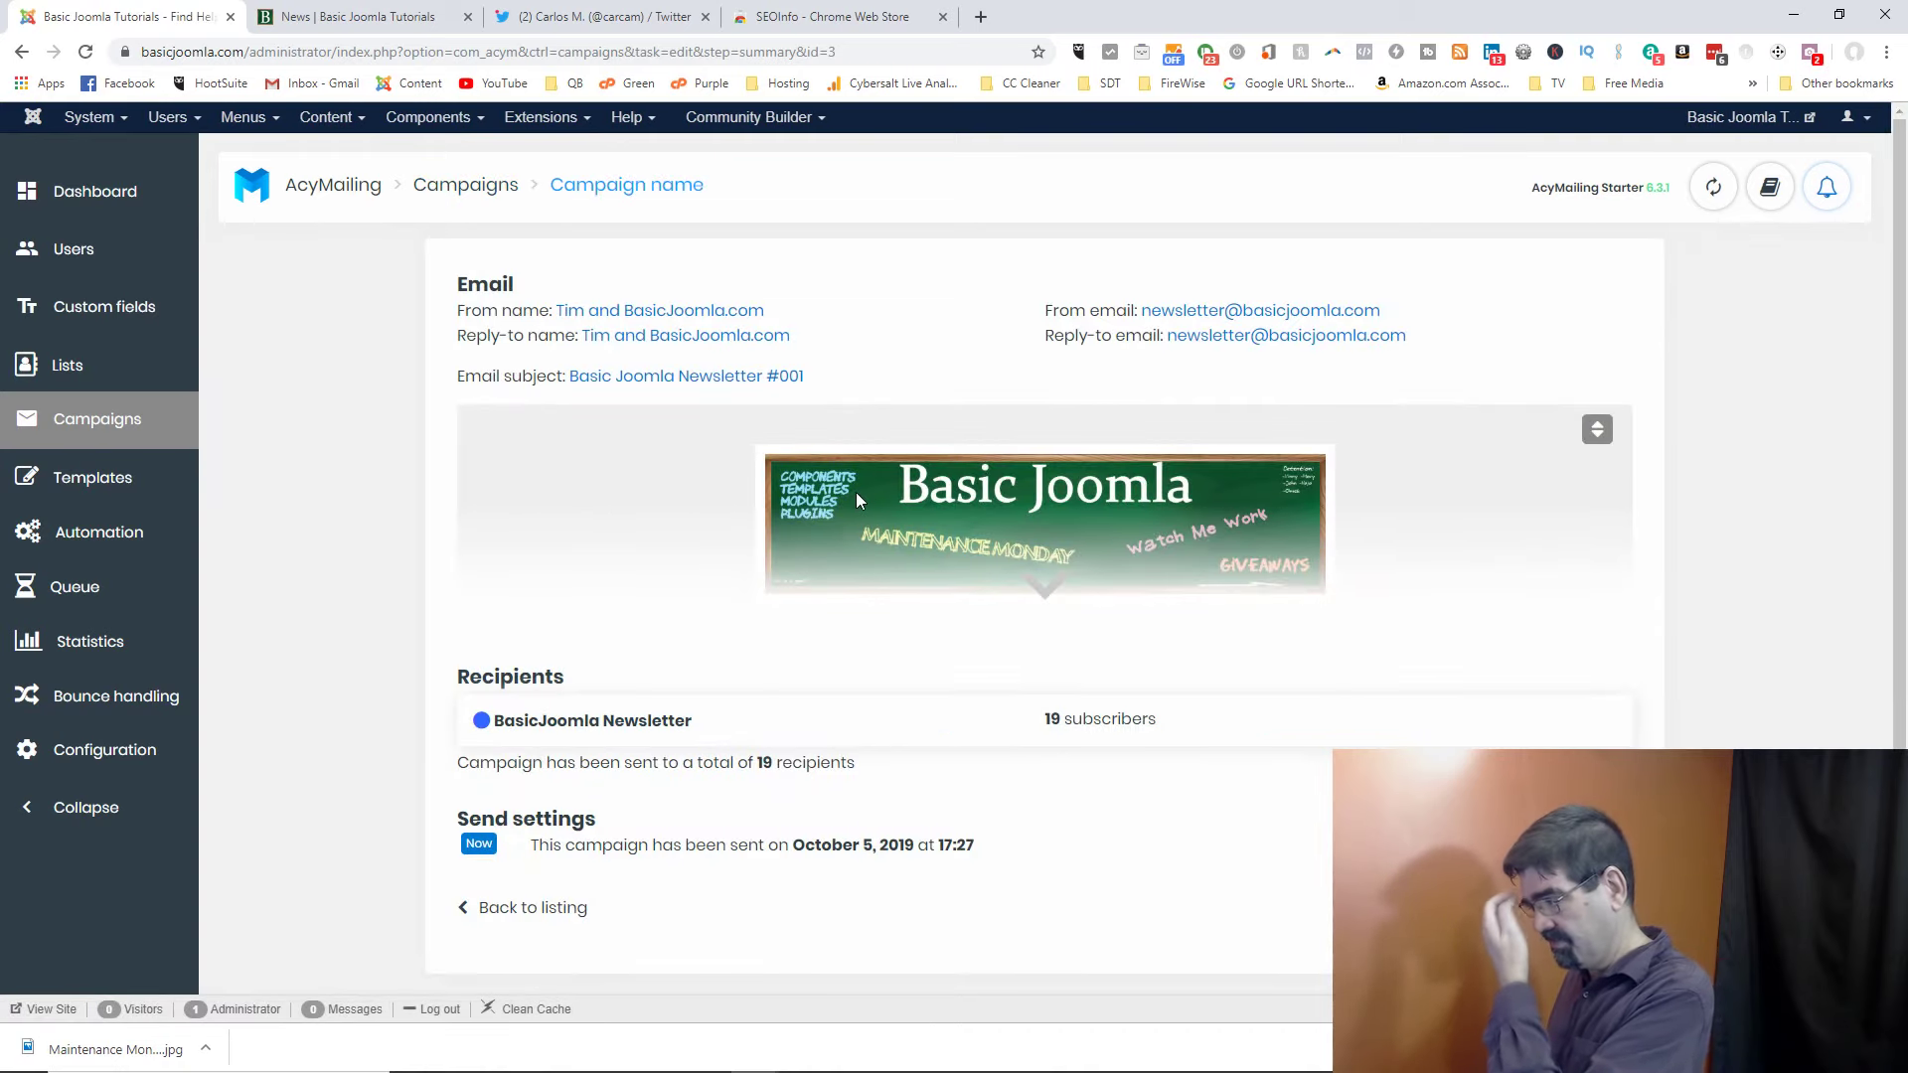
- Expand the email preview of Basic Joomla Newsletter #001 and read through all of its sections
scroll(767, 433, down, 1)
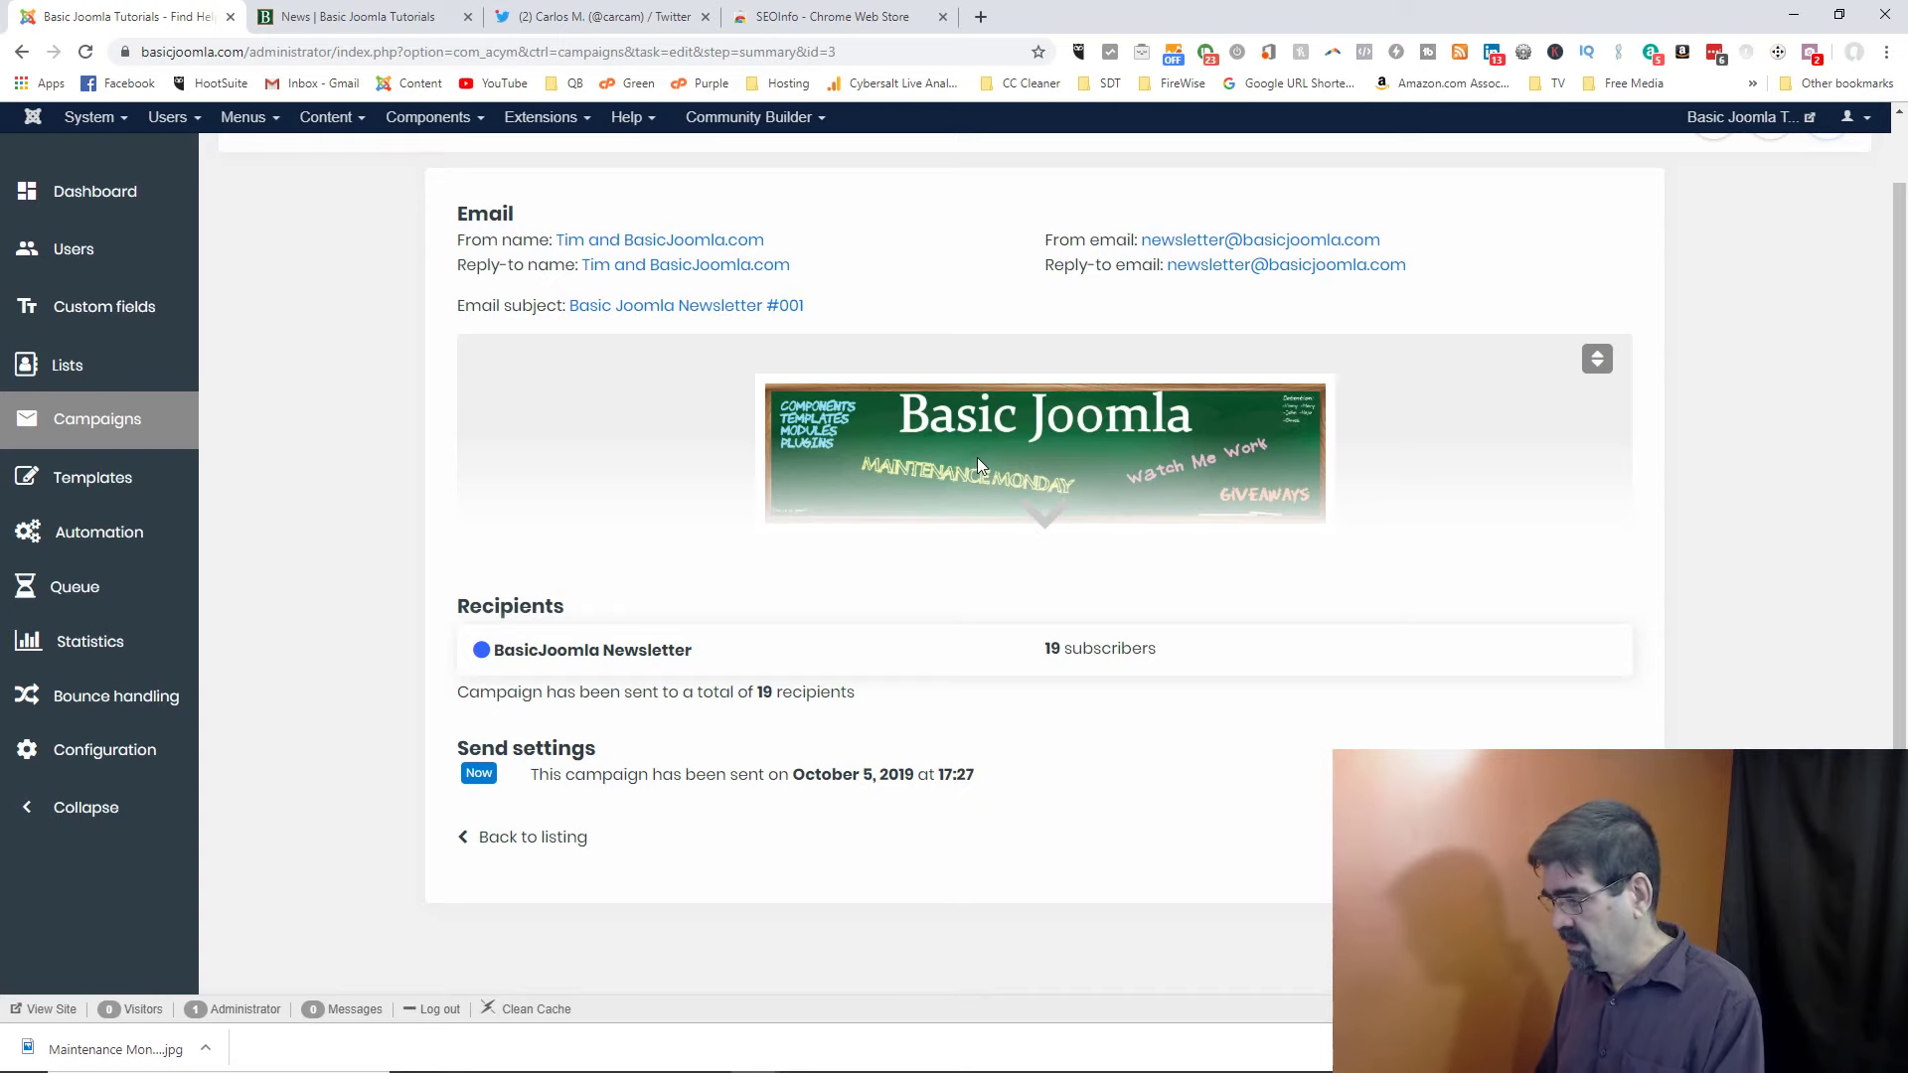
click(1044, 513)
scroll(1040, 532, down, 2)
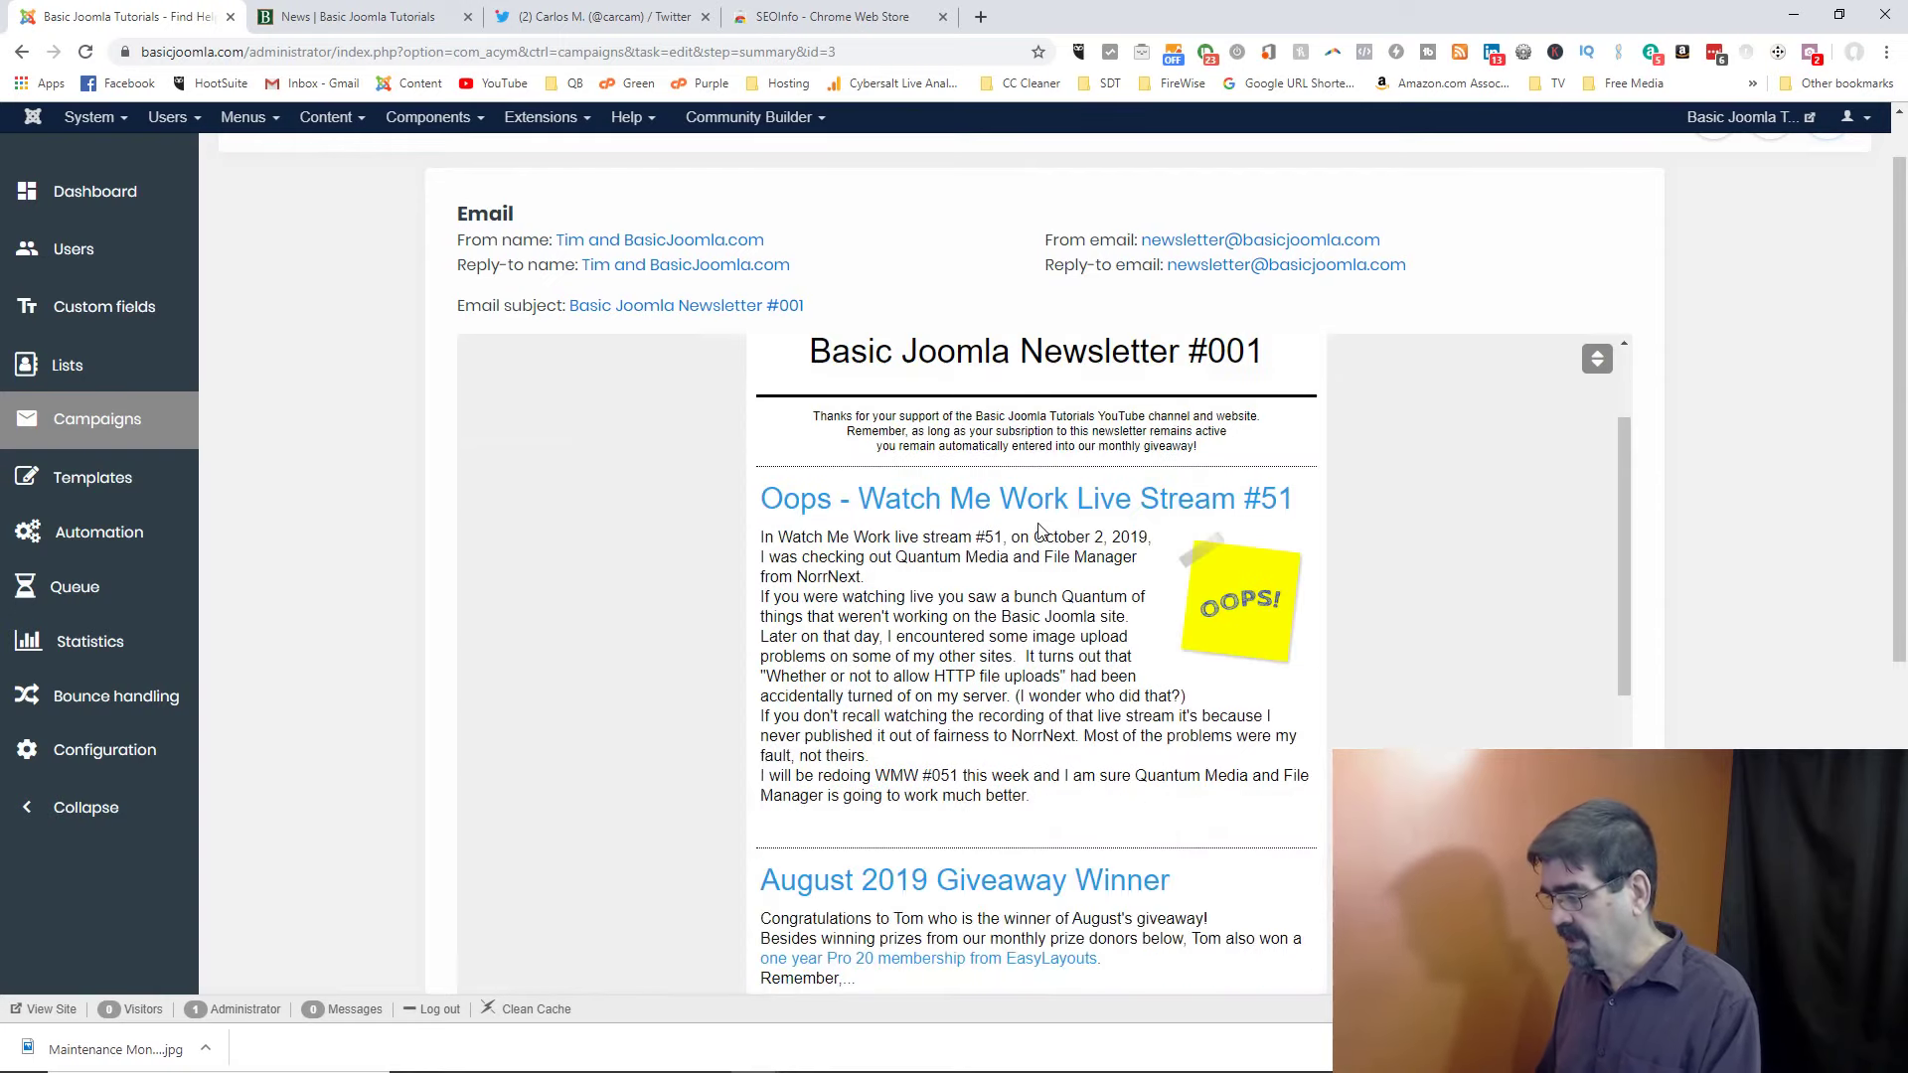
scroll(1040, 532, down, 10)
scroll(1039, 523, up, 12)
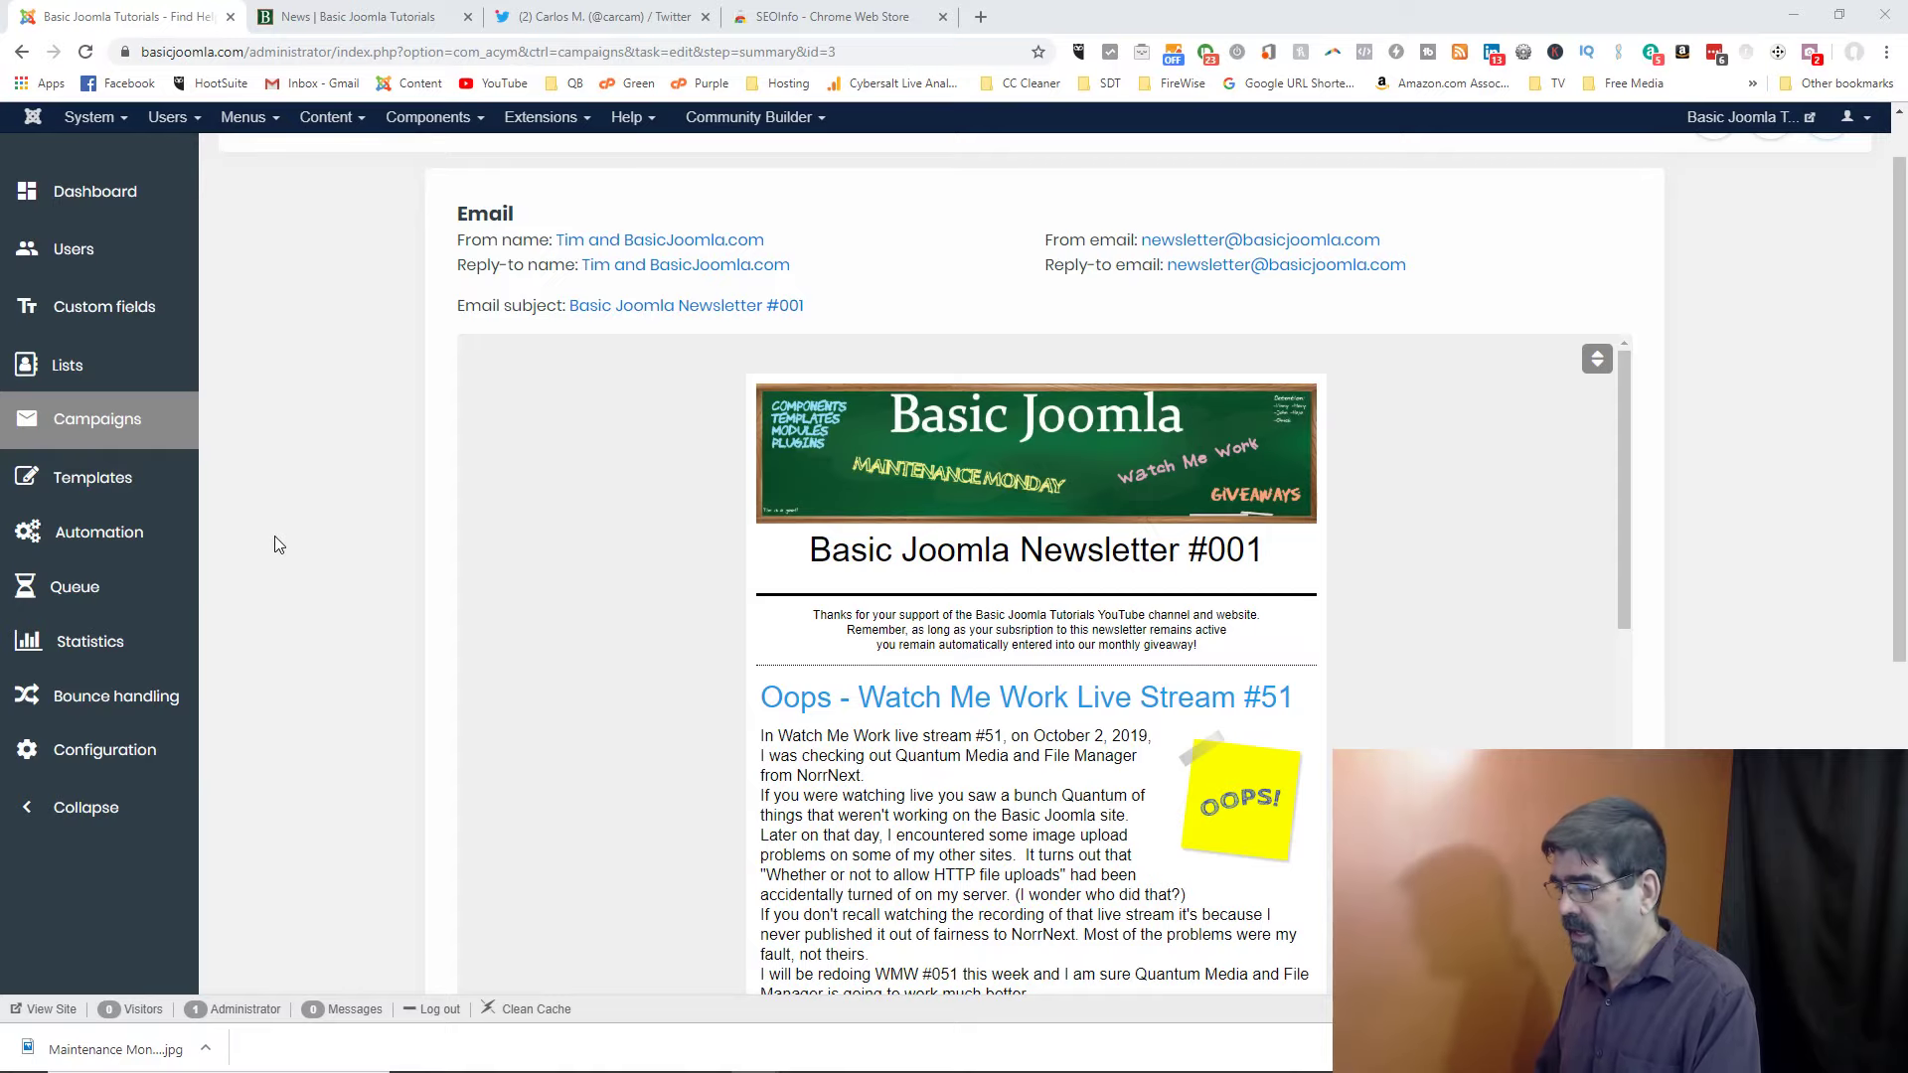
scroll(493, 513, down, 10)
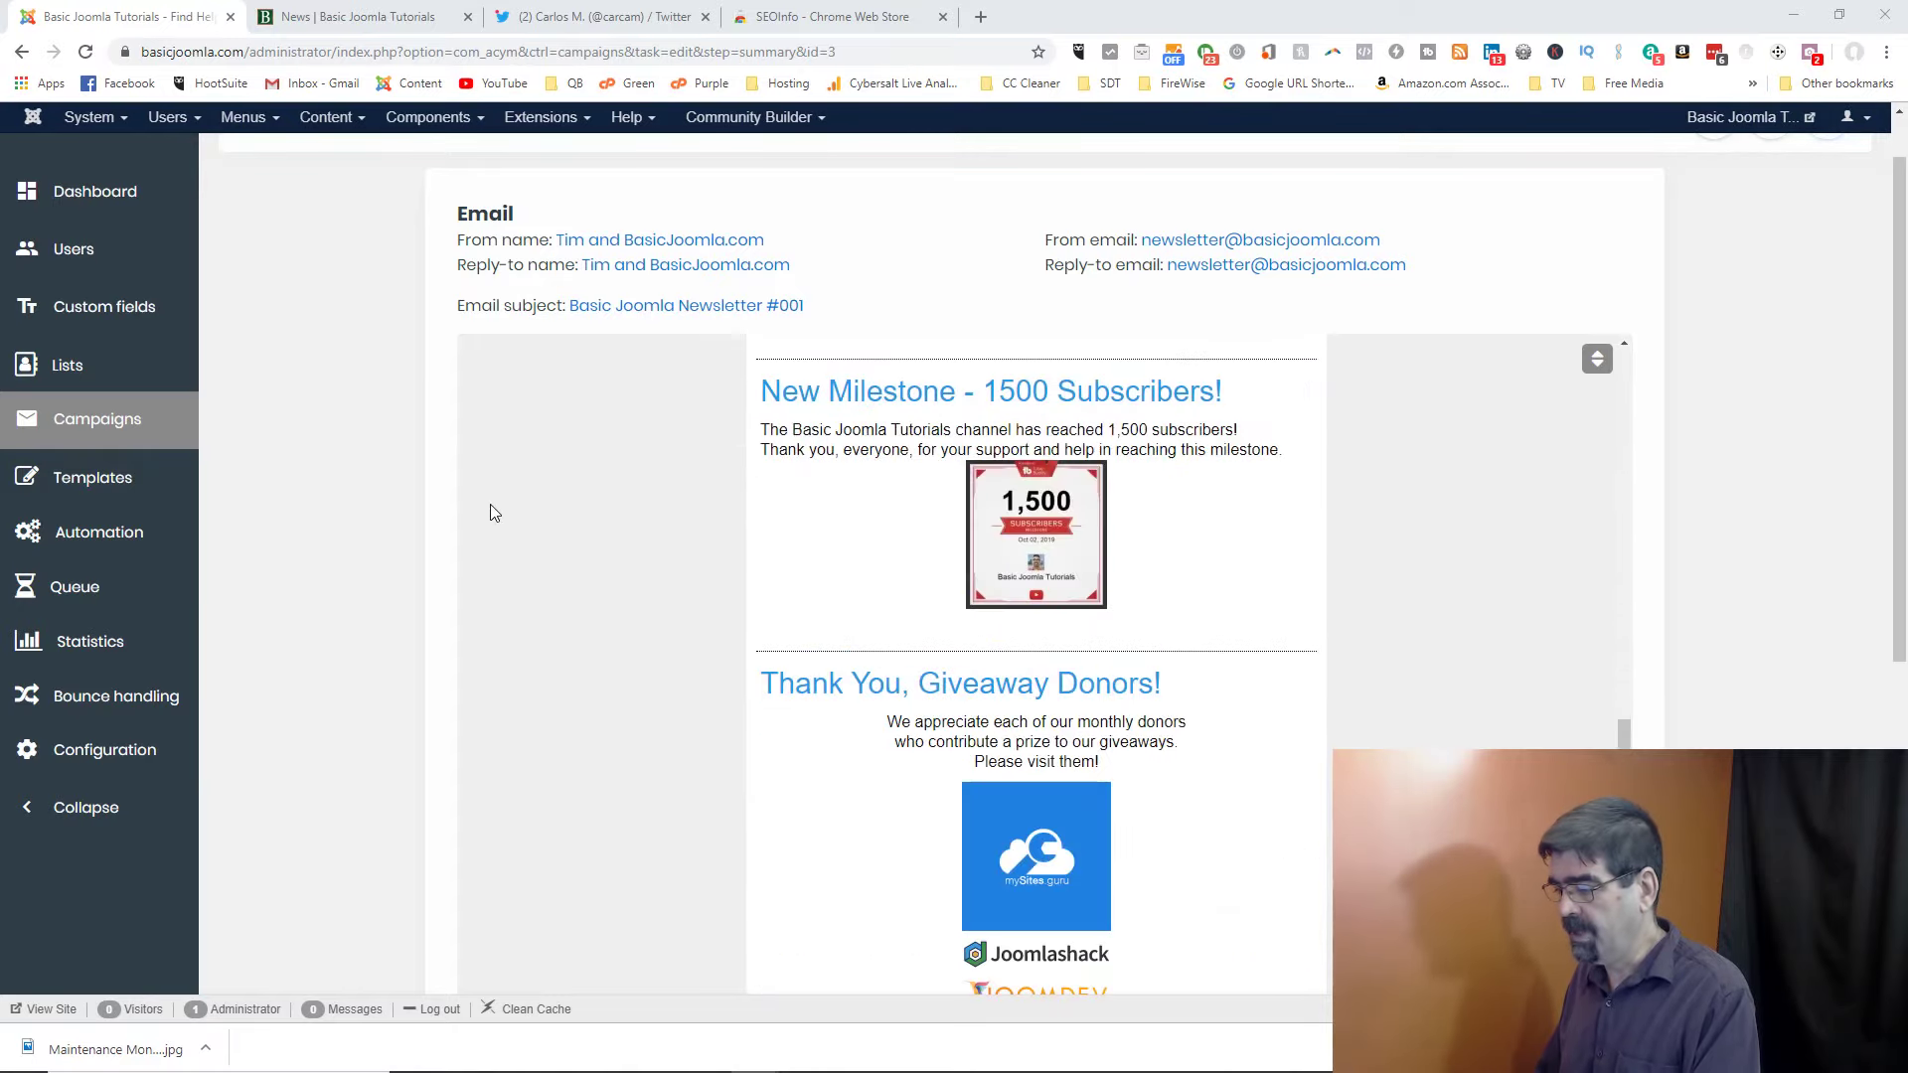
scroll(494, 513, down, 5)
scroll(489, 506, up, 15)
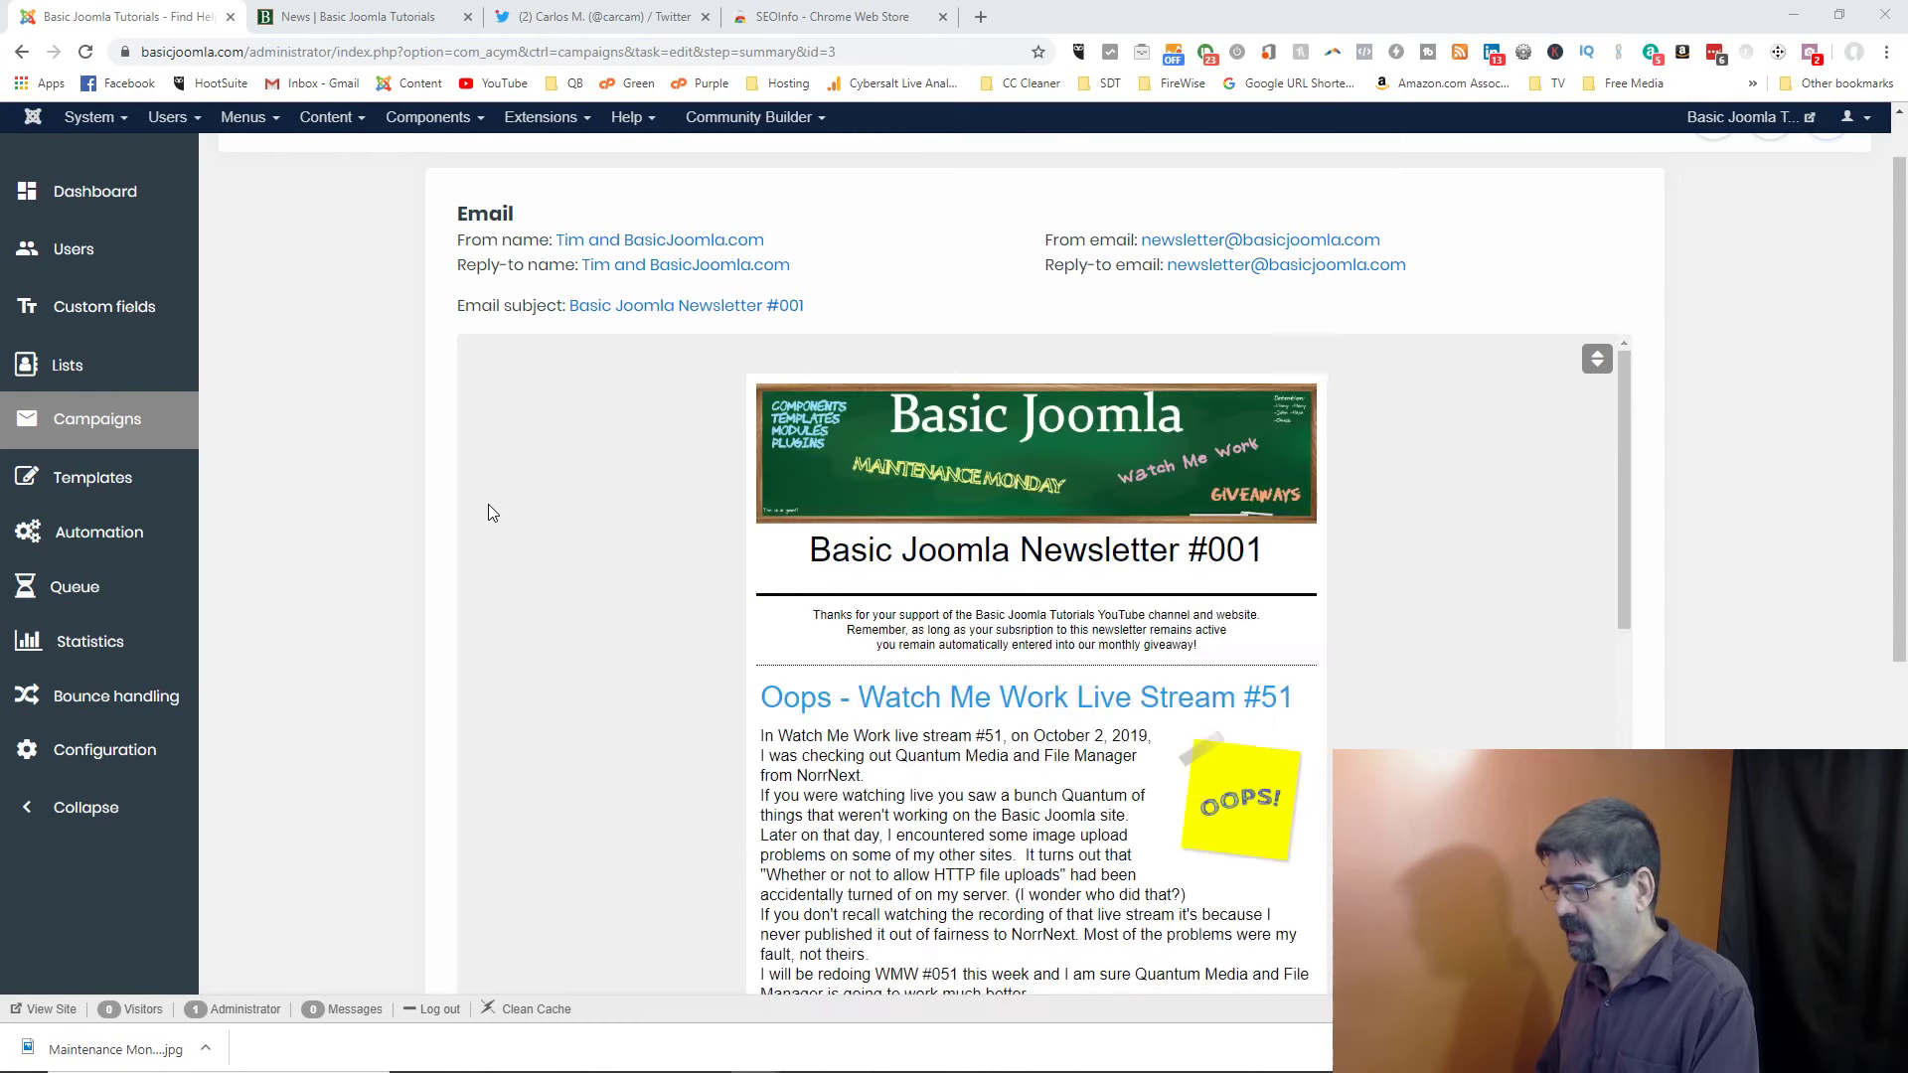
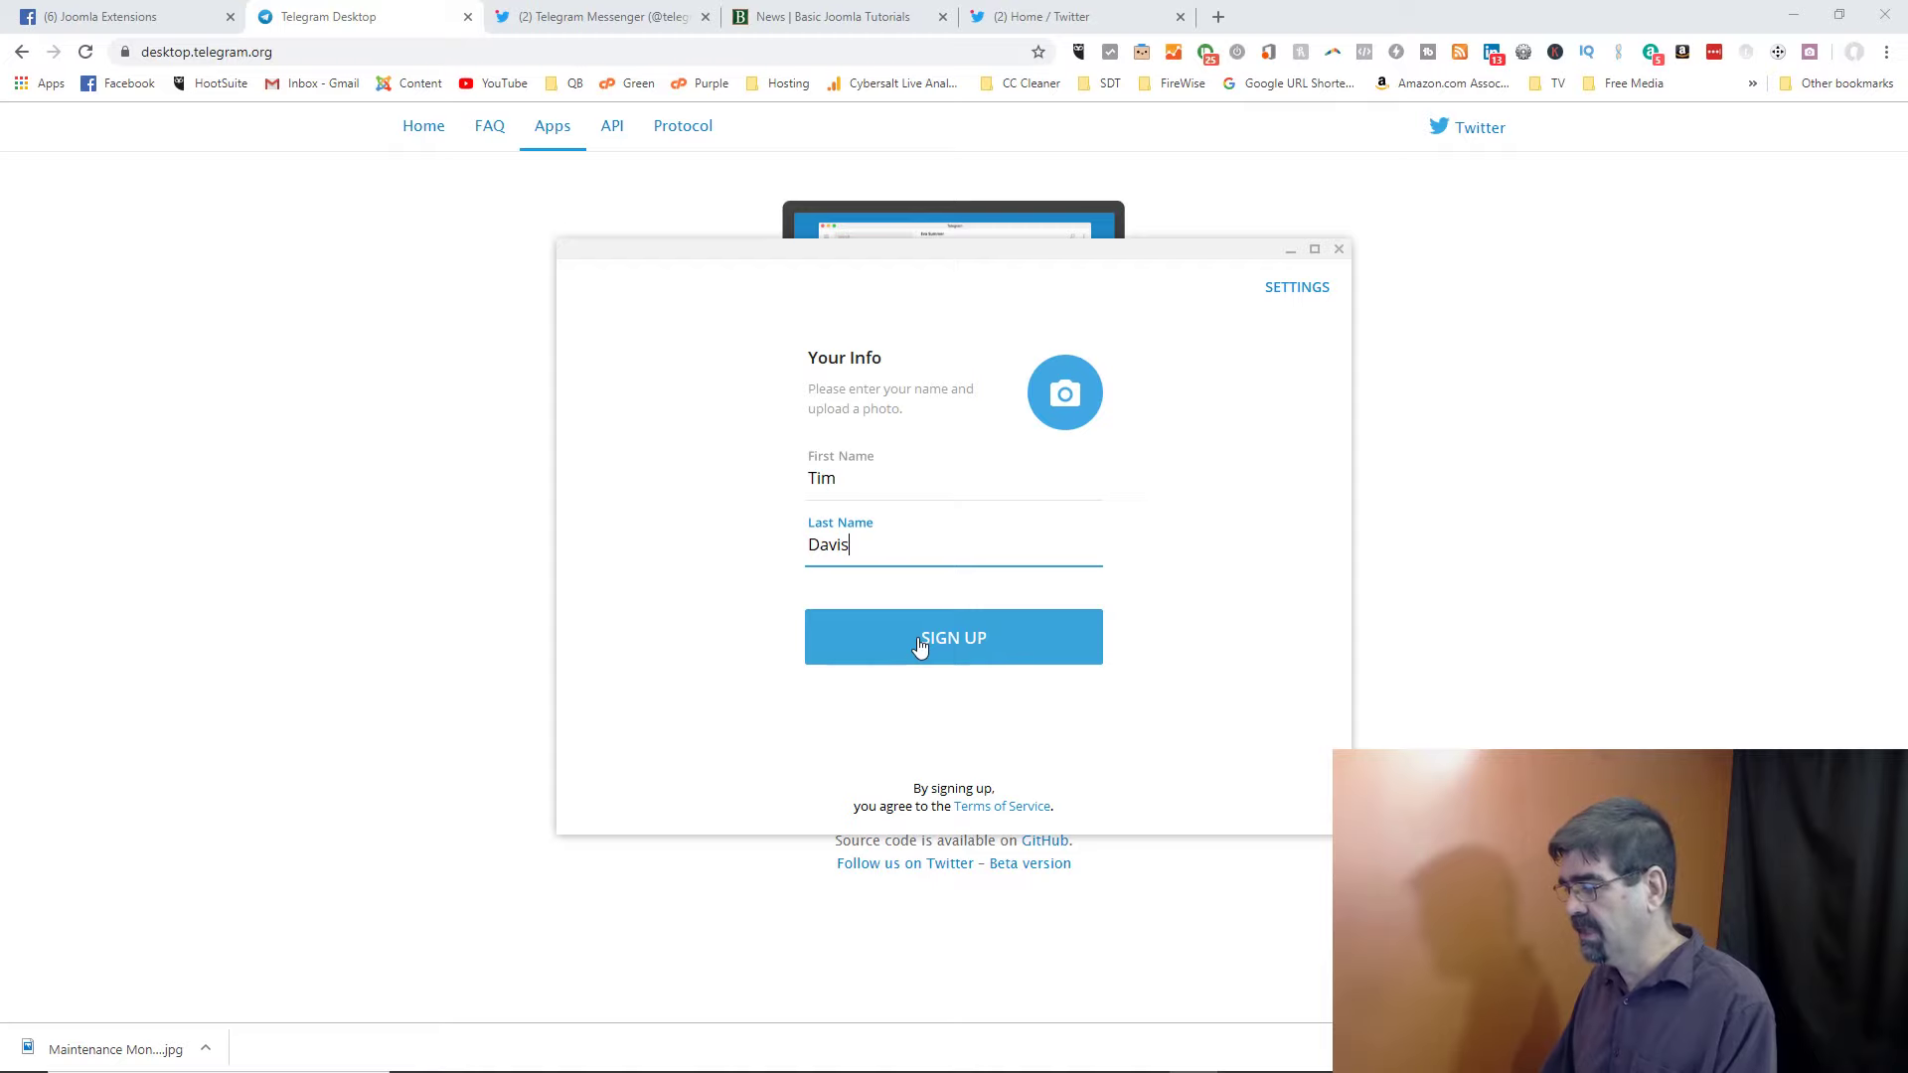
- Complete the Telegram Desktop sign-up with the name already filled in and show the account's main menu
click(919, 643)
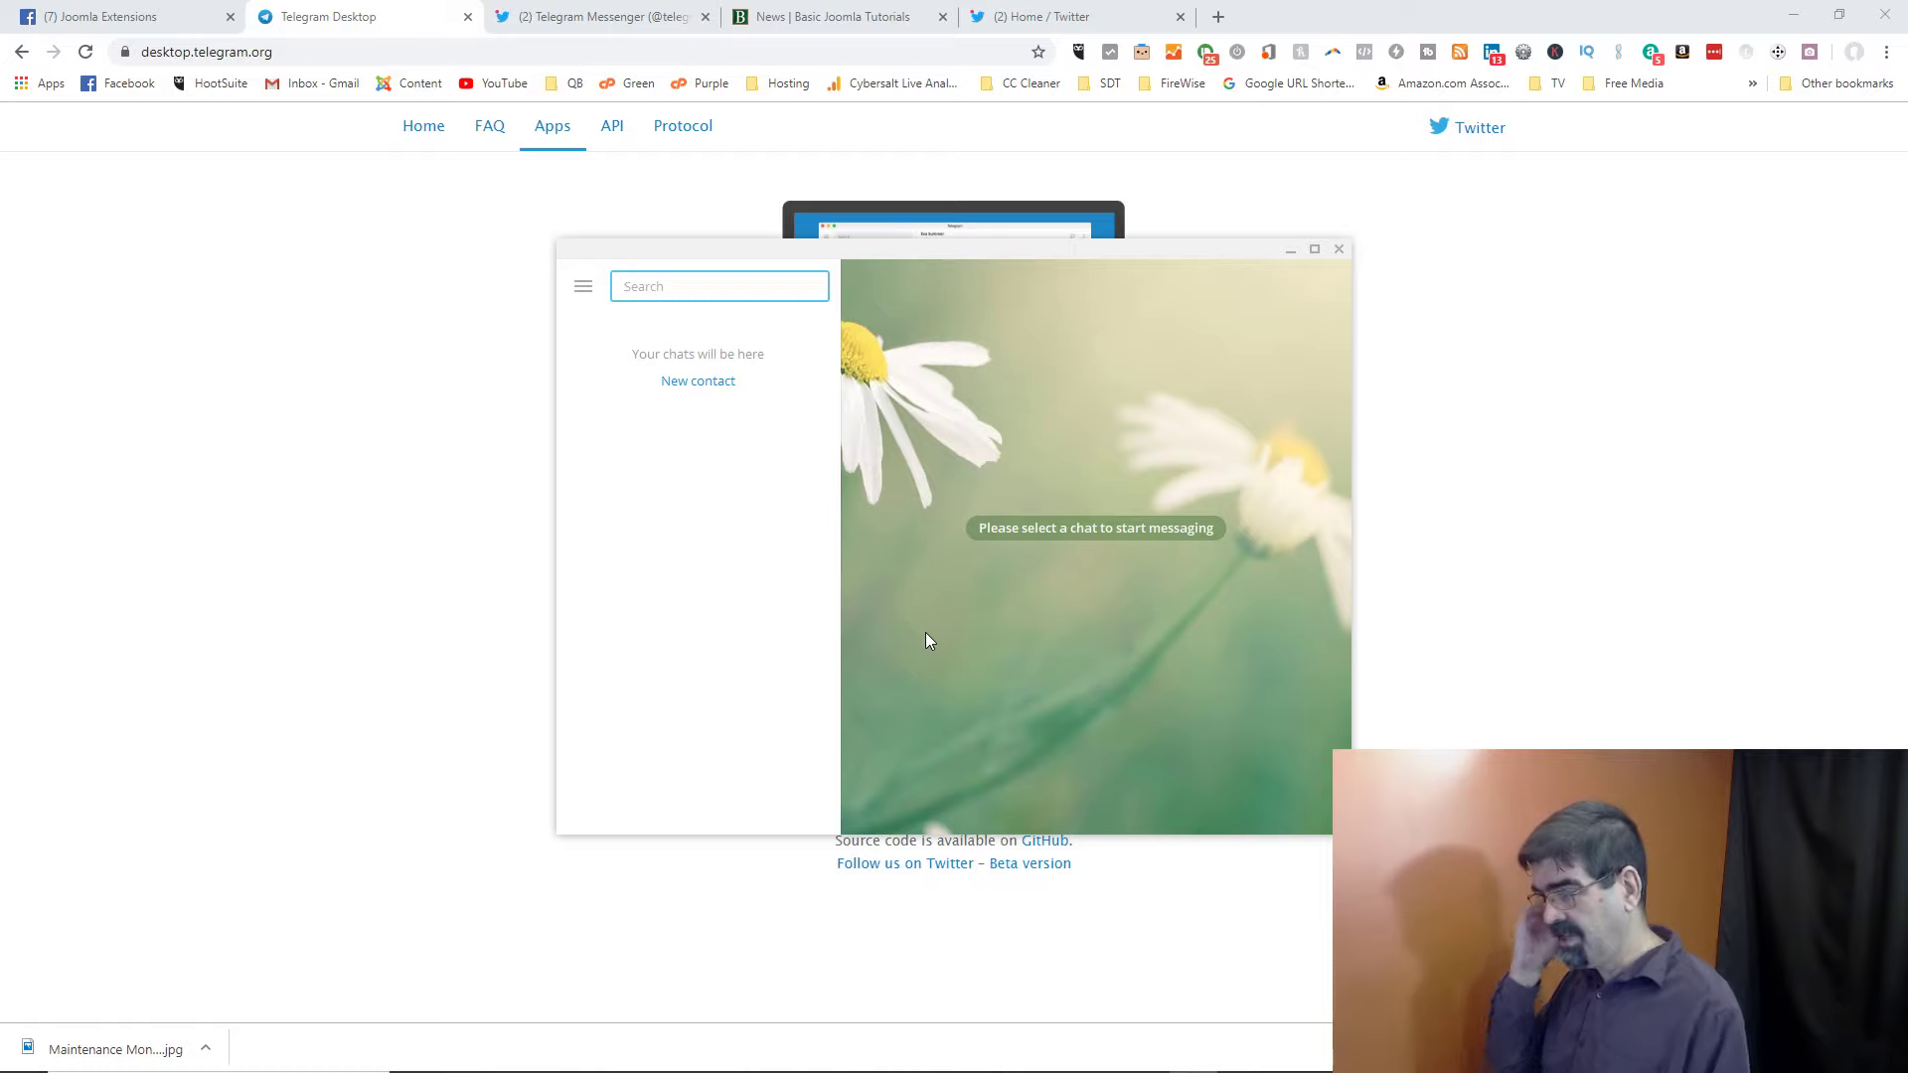
click(583, 292)
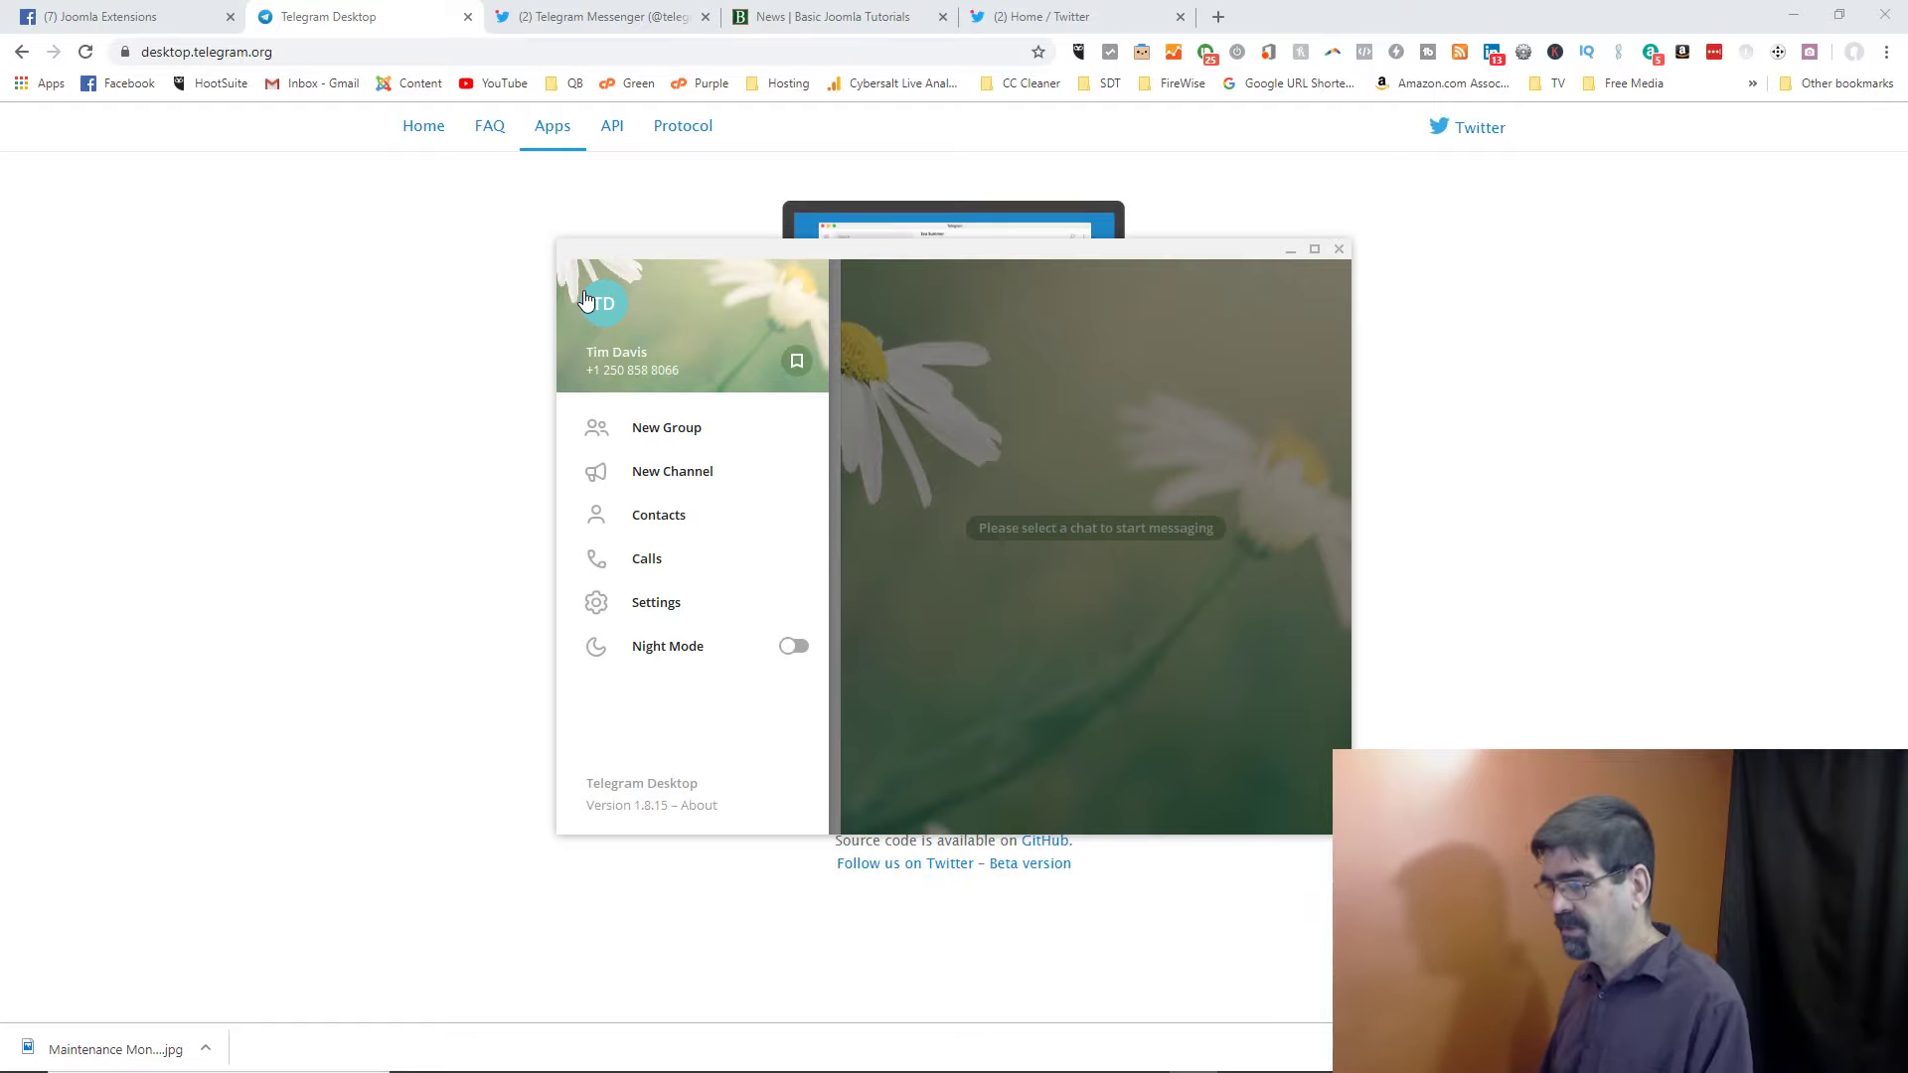
- Open the JoomlaHub link from the Joomla Extensions Facebook group in Telegram Desktop, maximize the window and join the channel
click(609, 20)
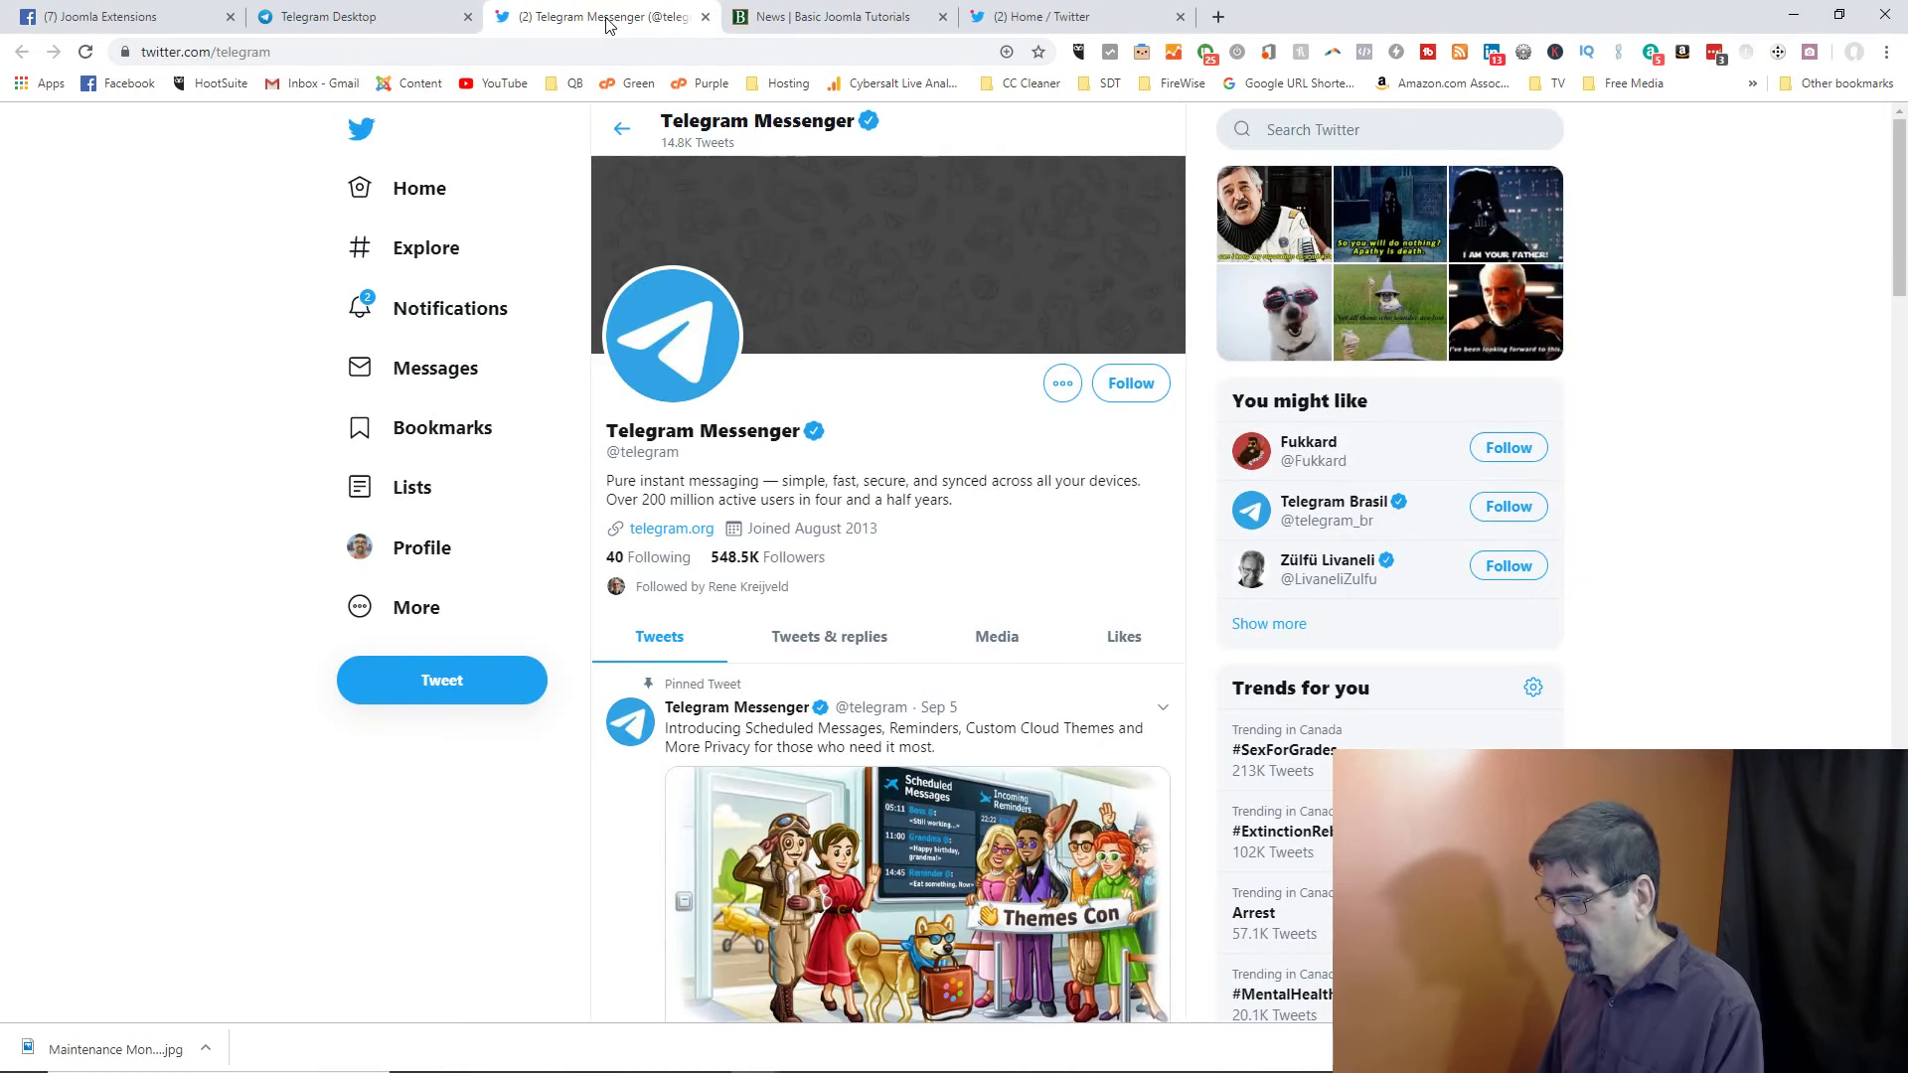
click(85, 20)
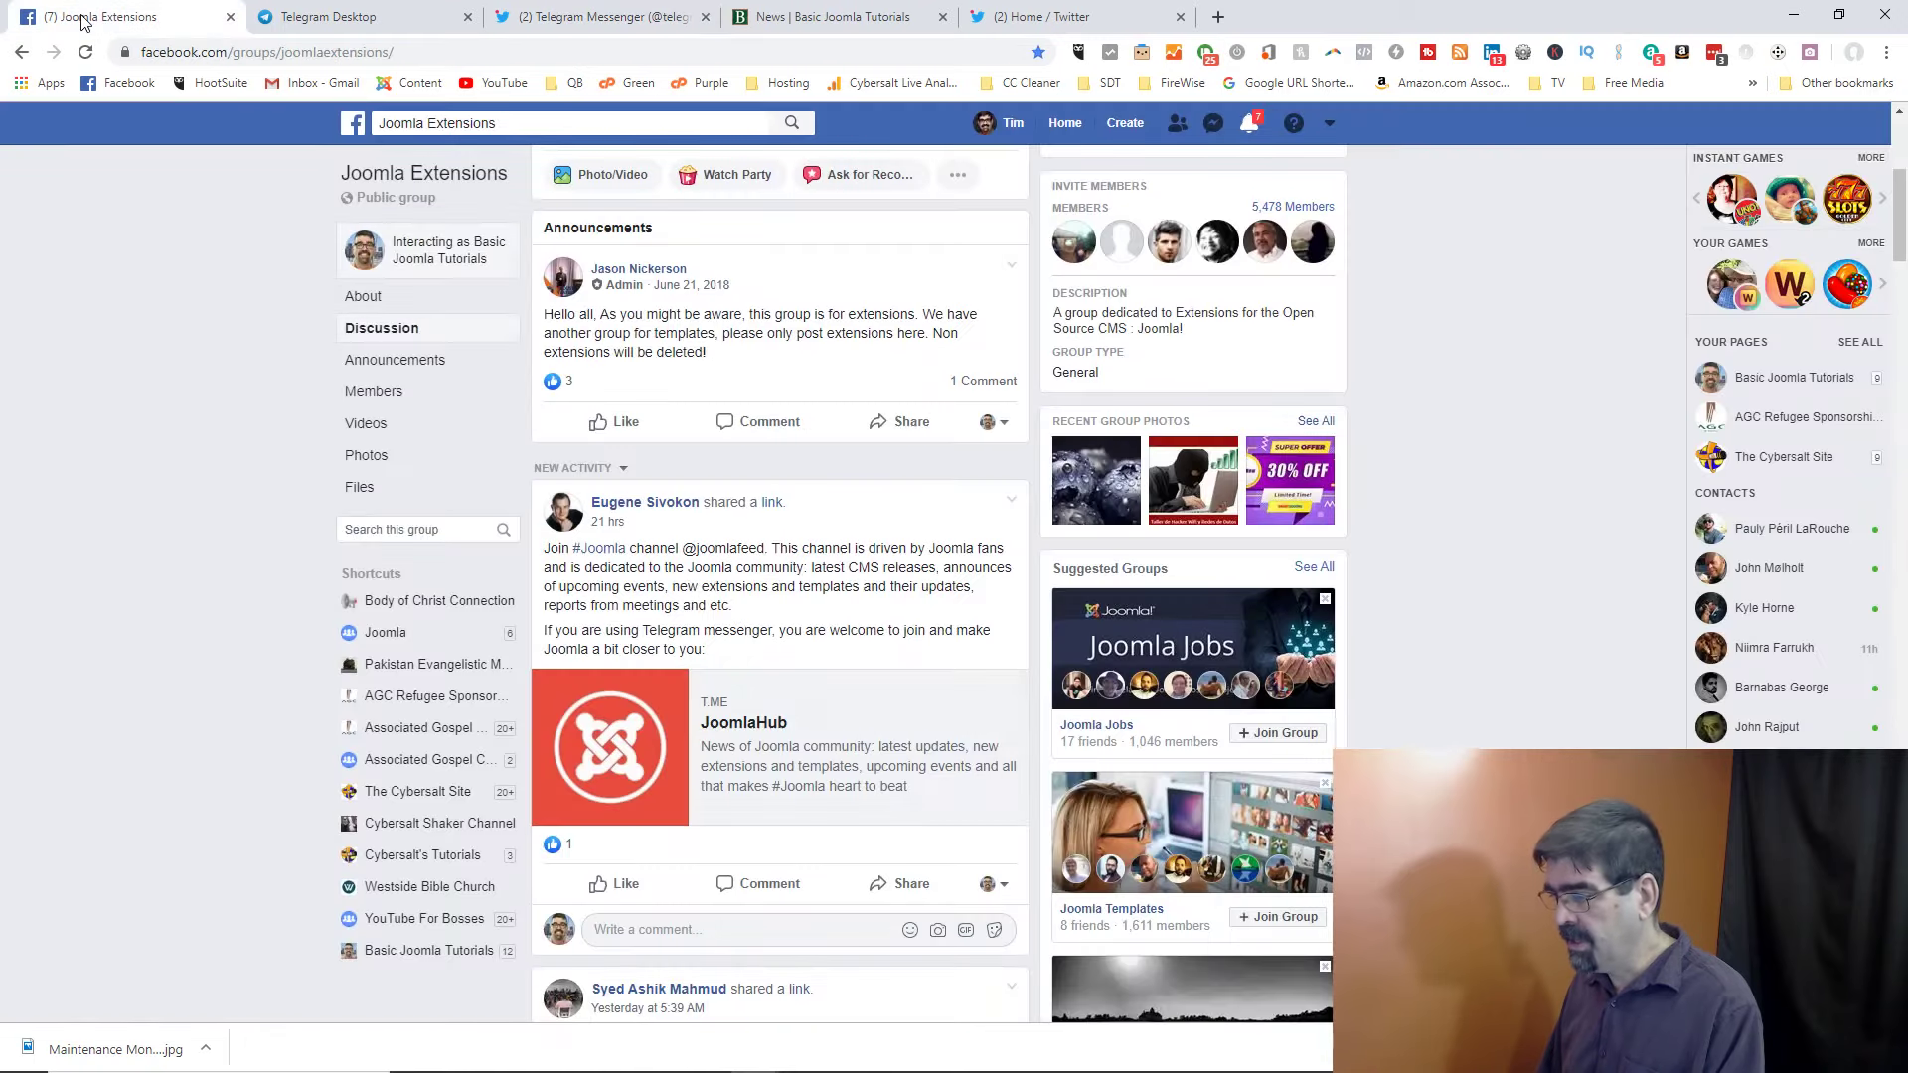
click(650, 758)
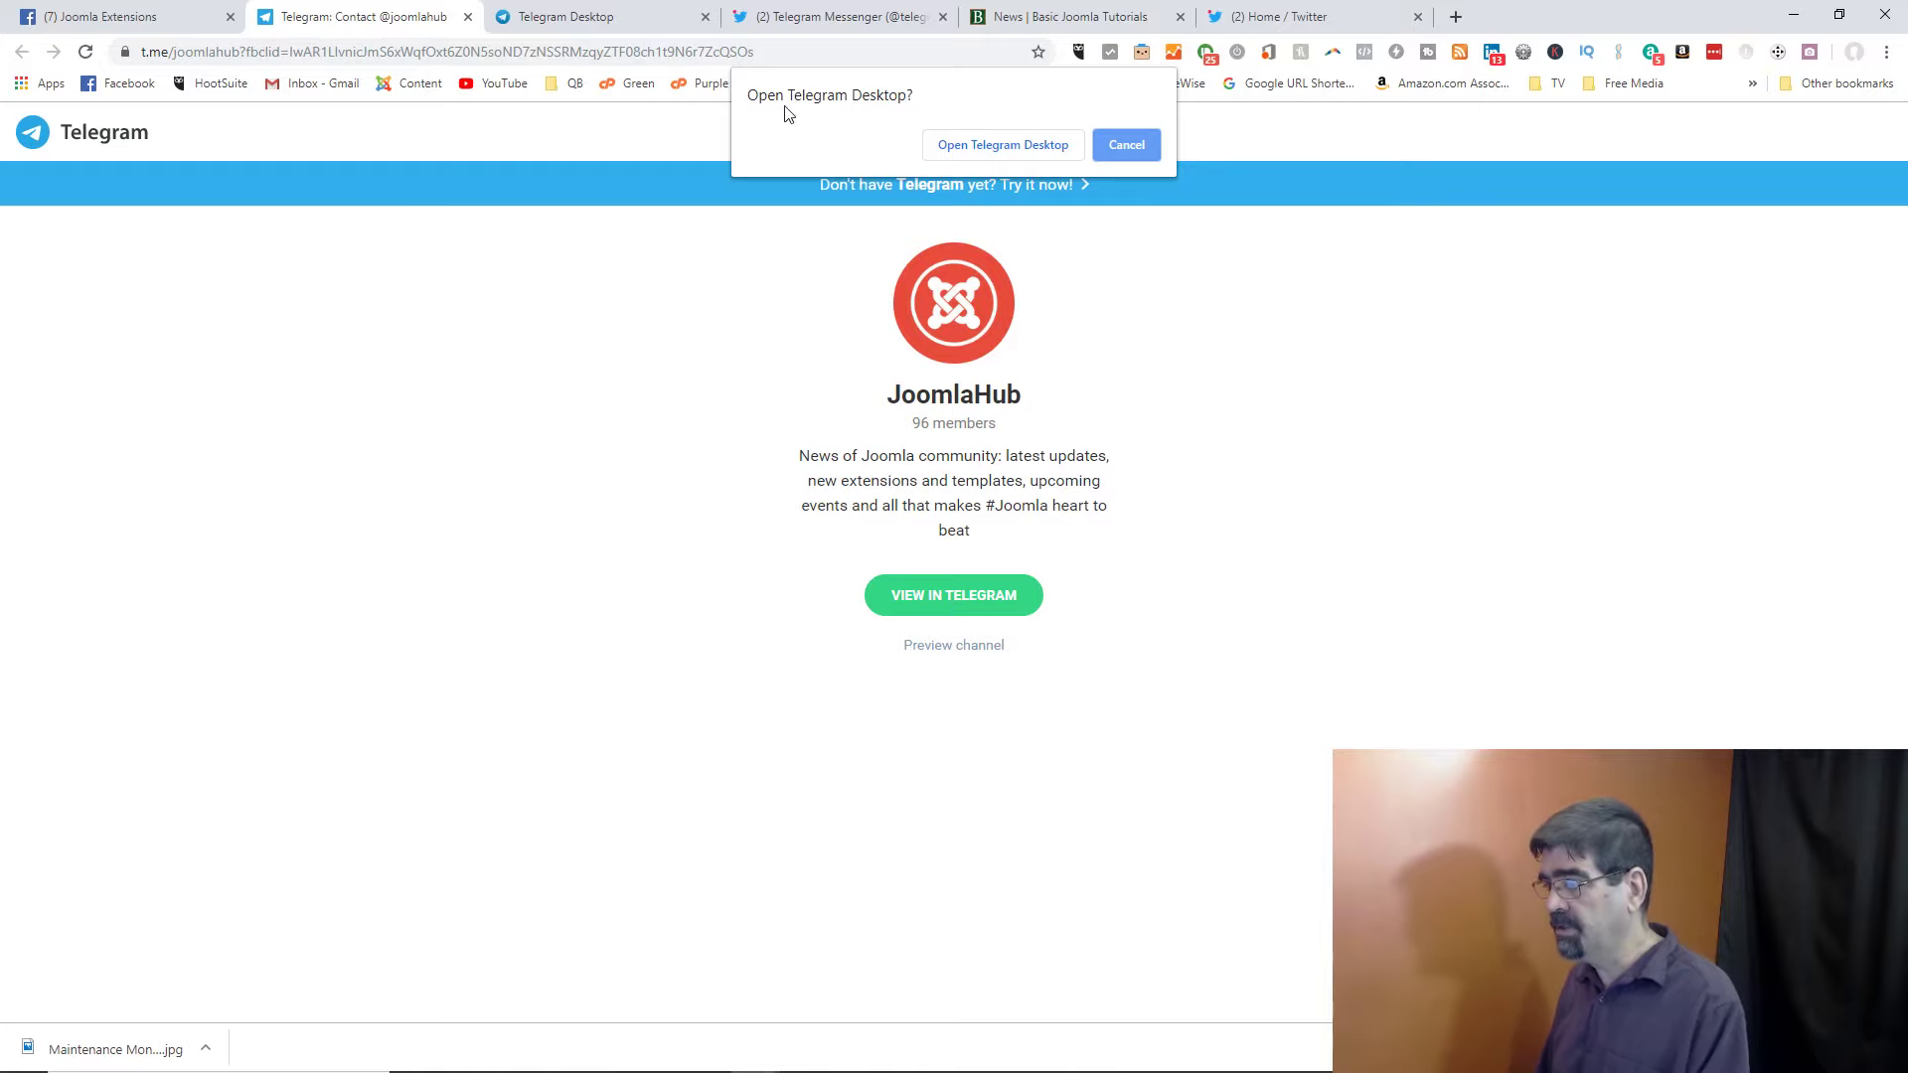
click(1004, 145)
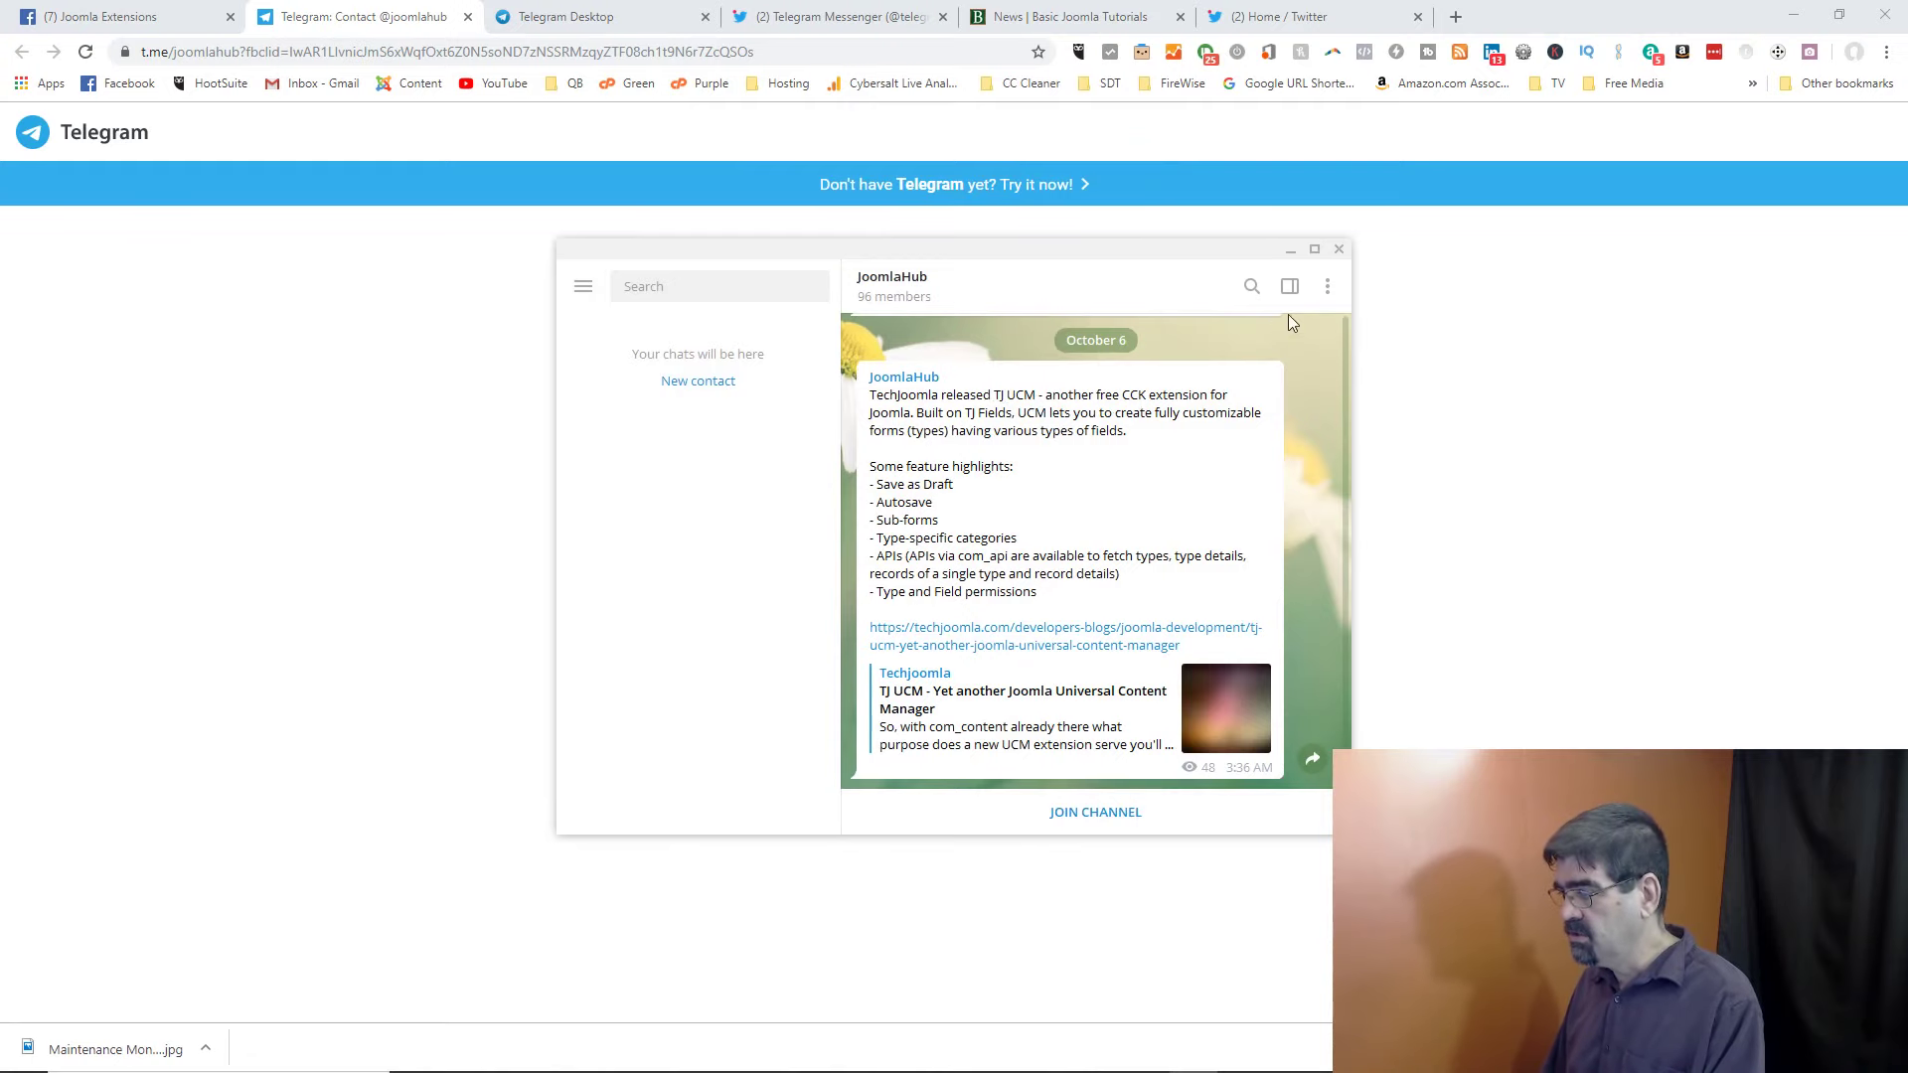
click(1315, 249)
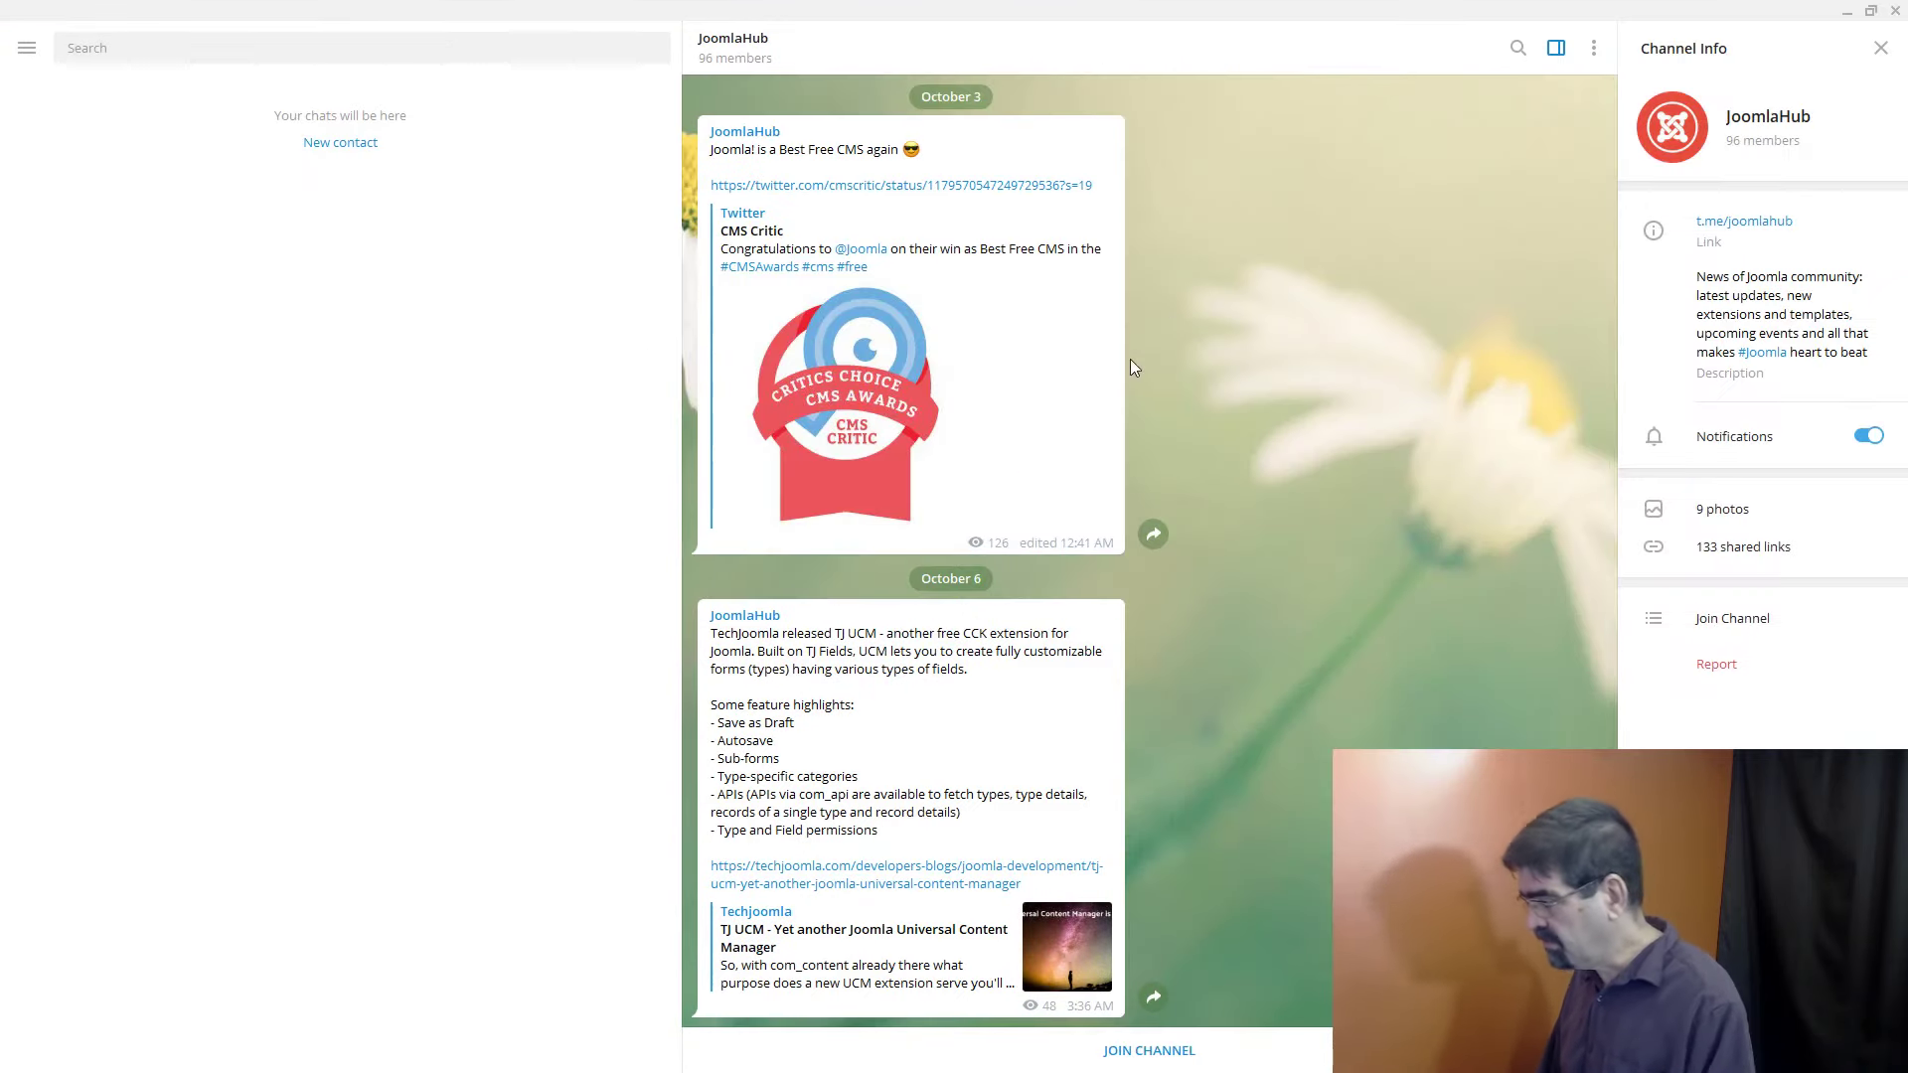
click(1752, 626)
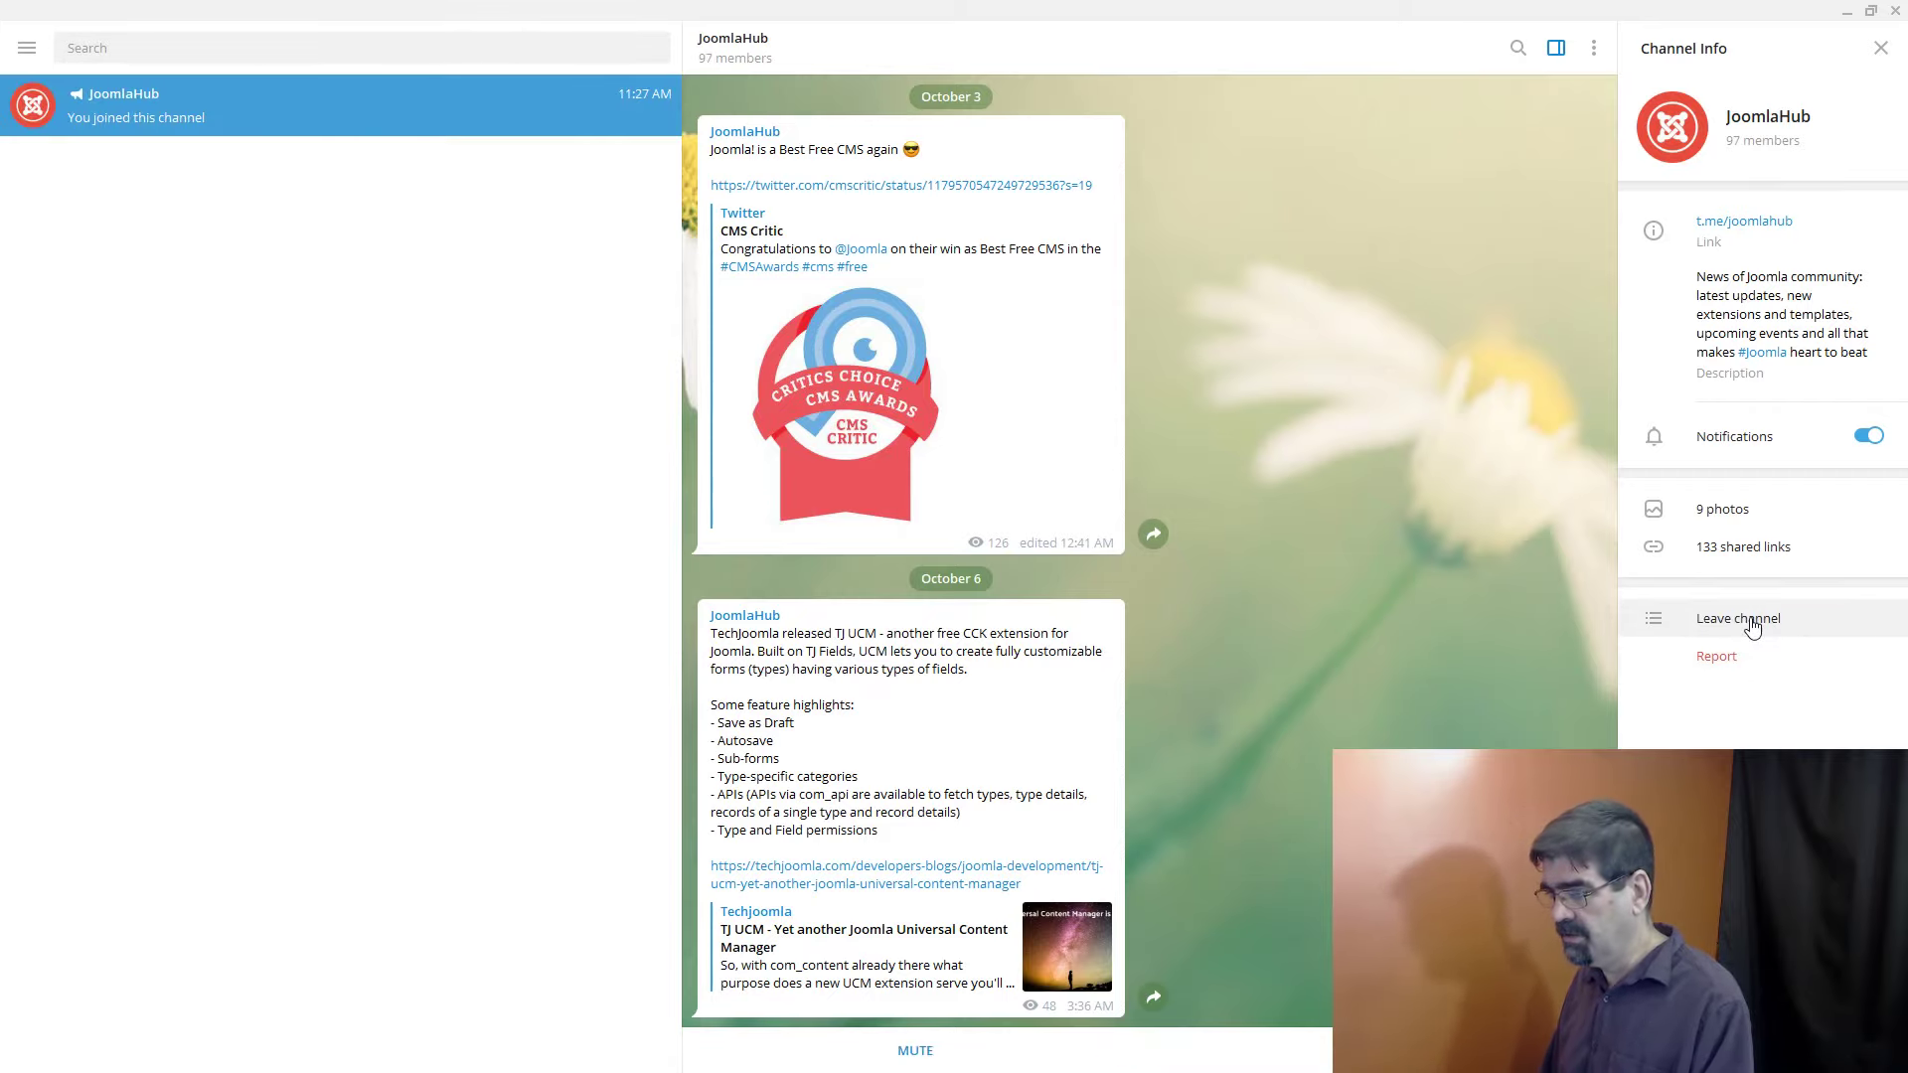
- Look through JoomlaHub's post history back to the channel's creation and return to the latest posts
scroll(999, 479, down, 20)
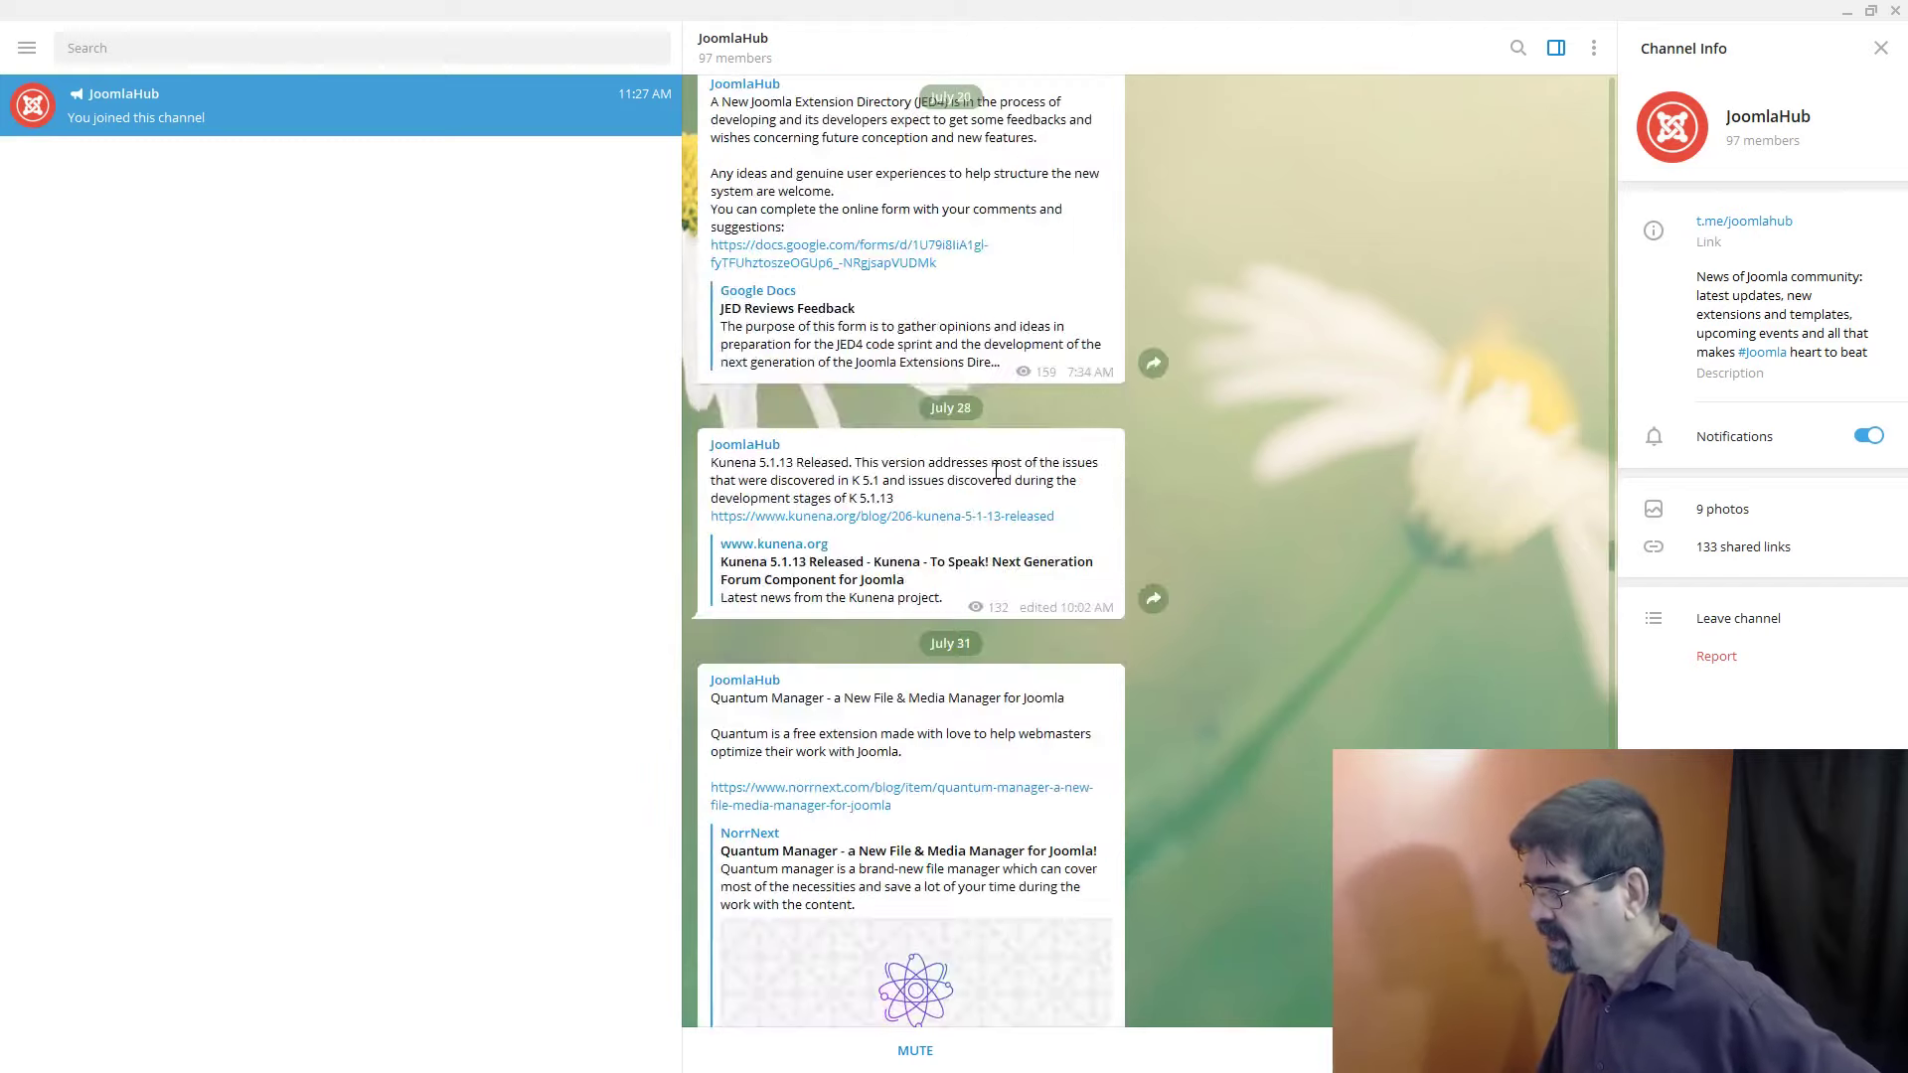
scroll(999, 479, up, 10)
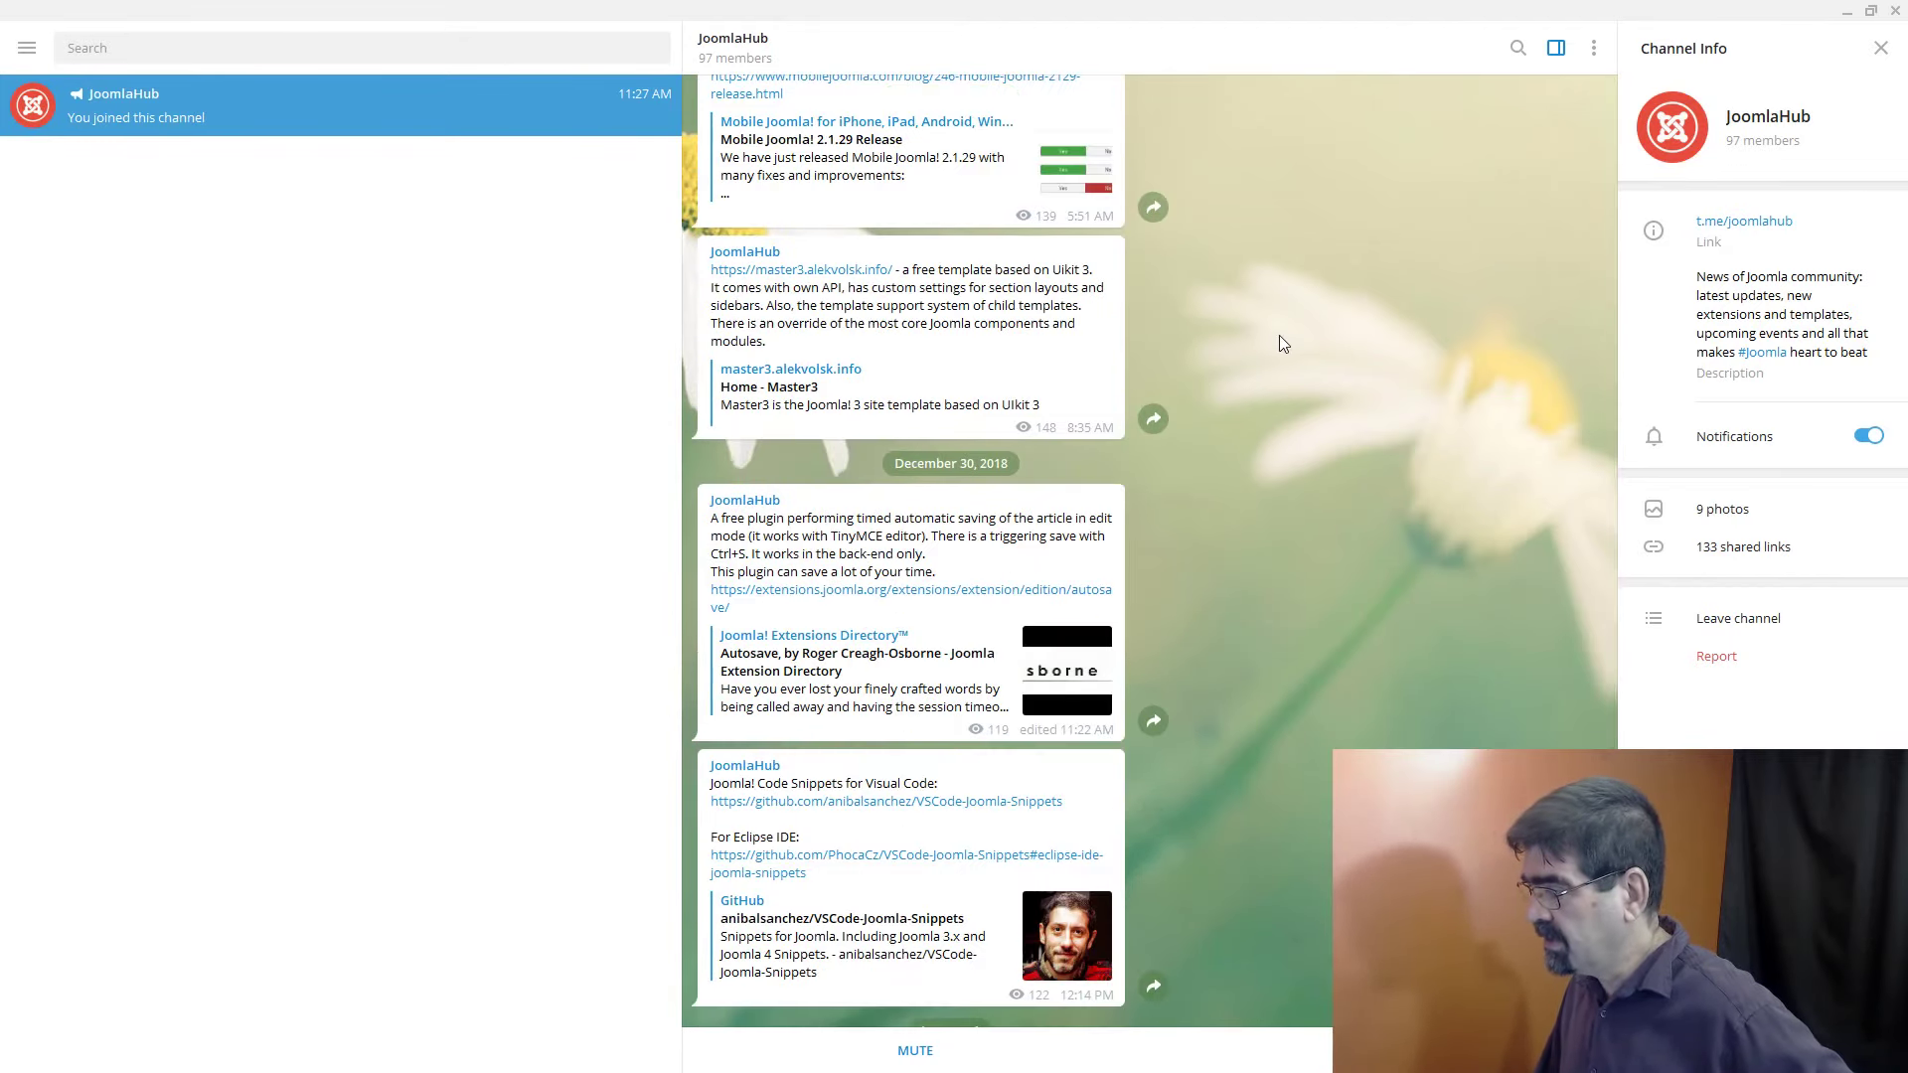
scroll(1279, 336, up, 8)
scroll(1279, 343, up, 10)
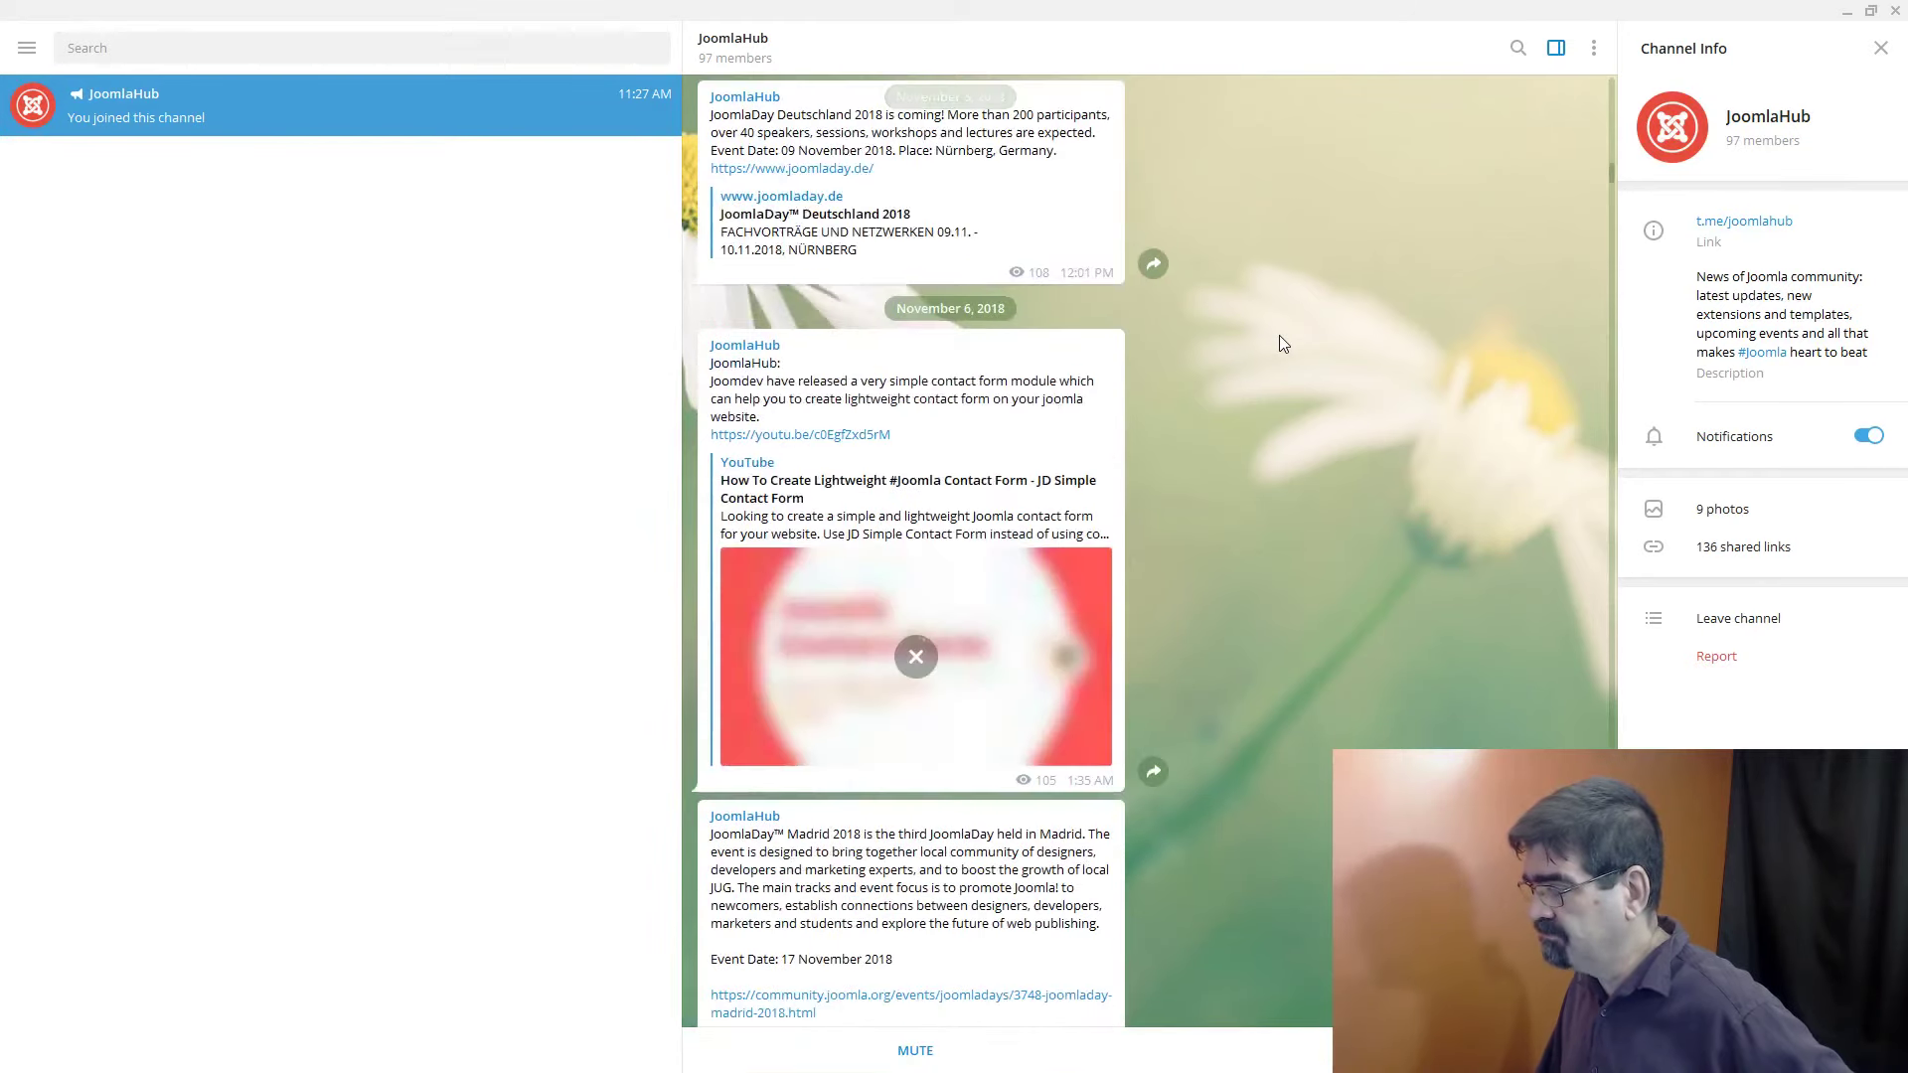
scroll(1281, 343, up, 4)
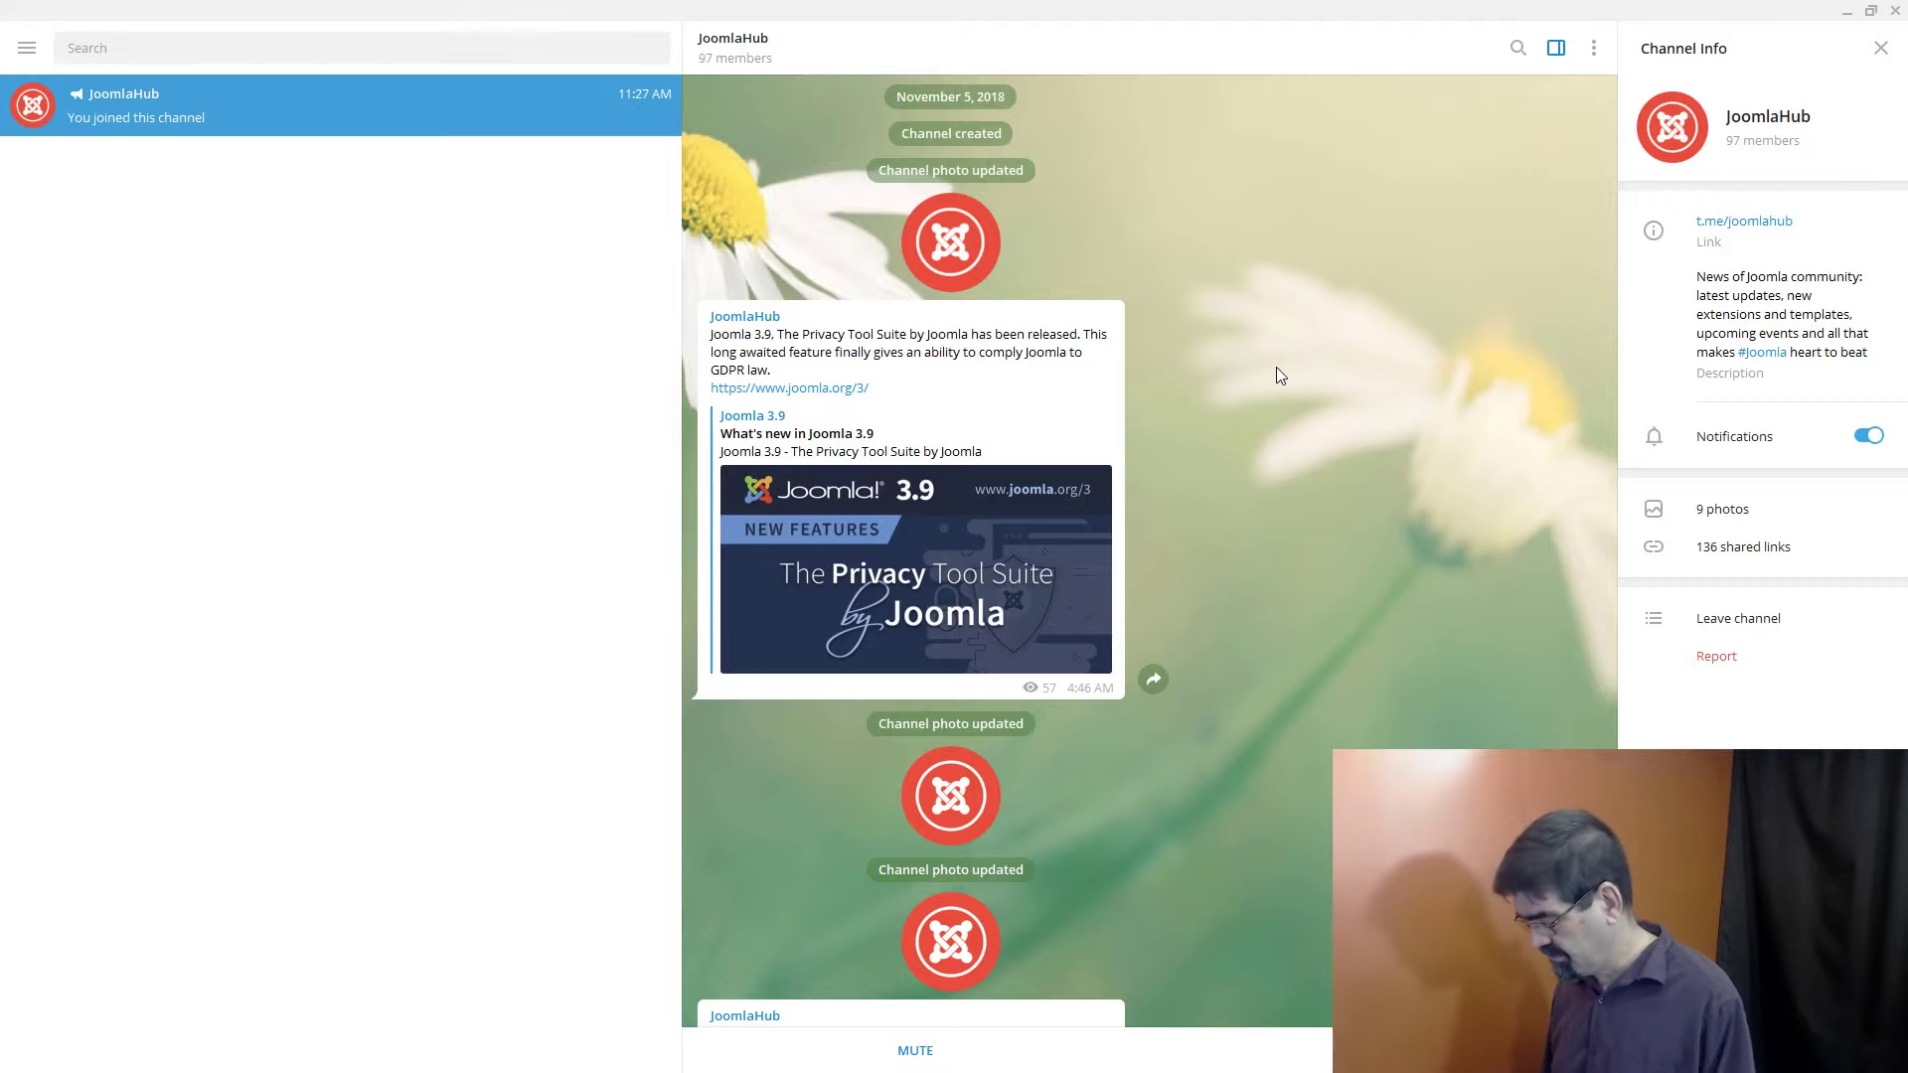
scroll(1355, 349, down, 10)
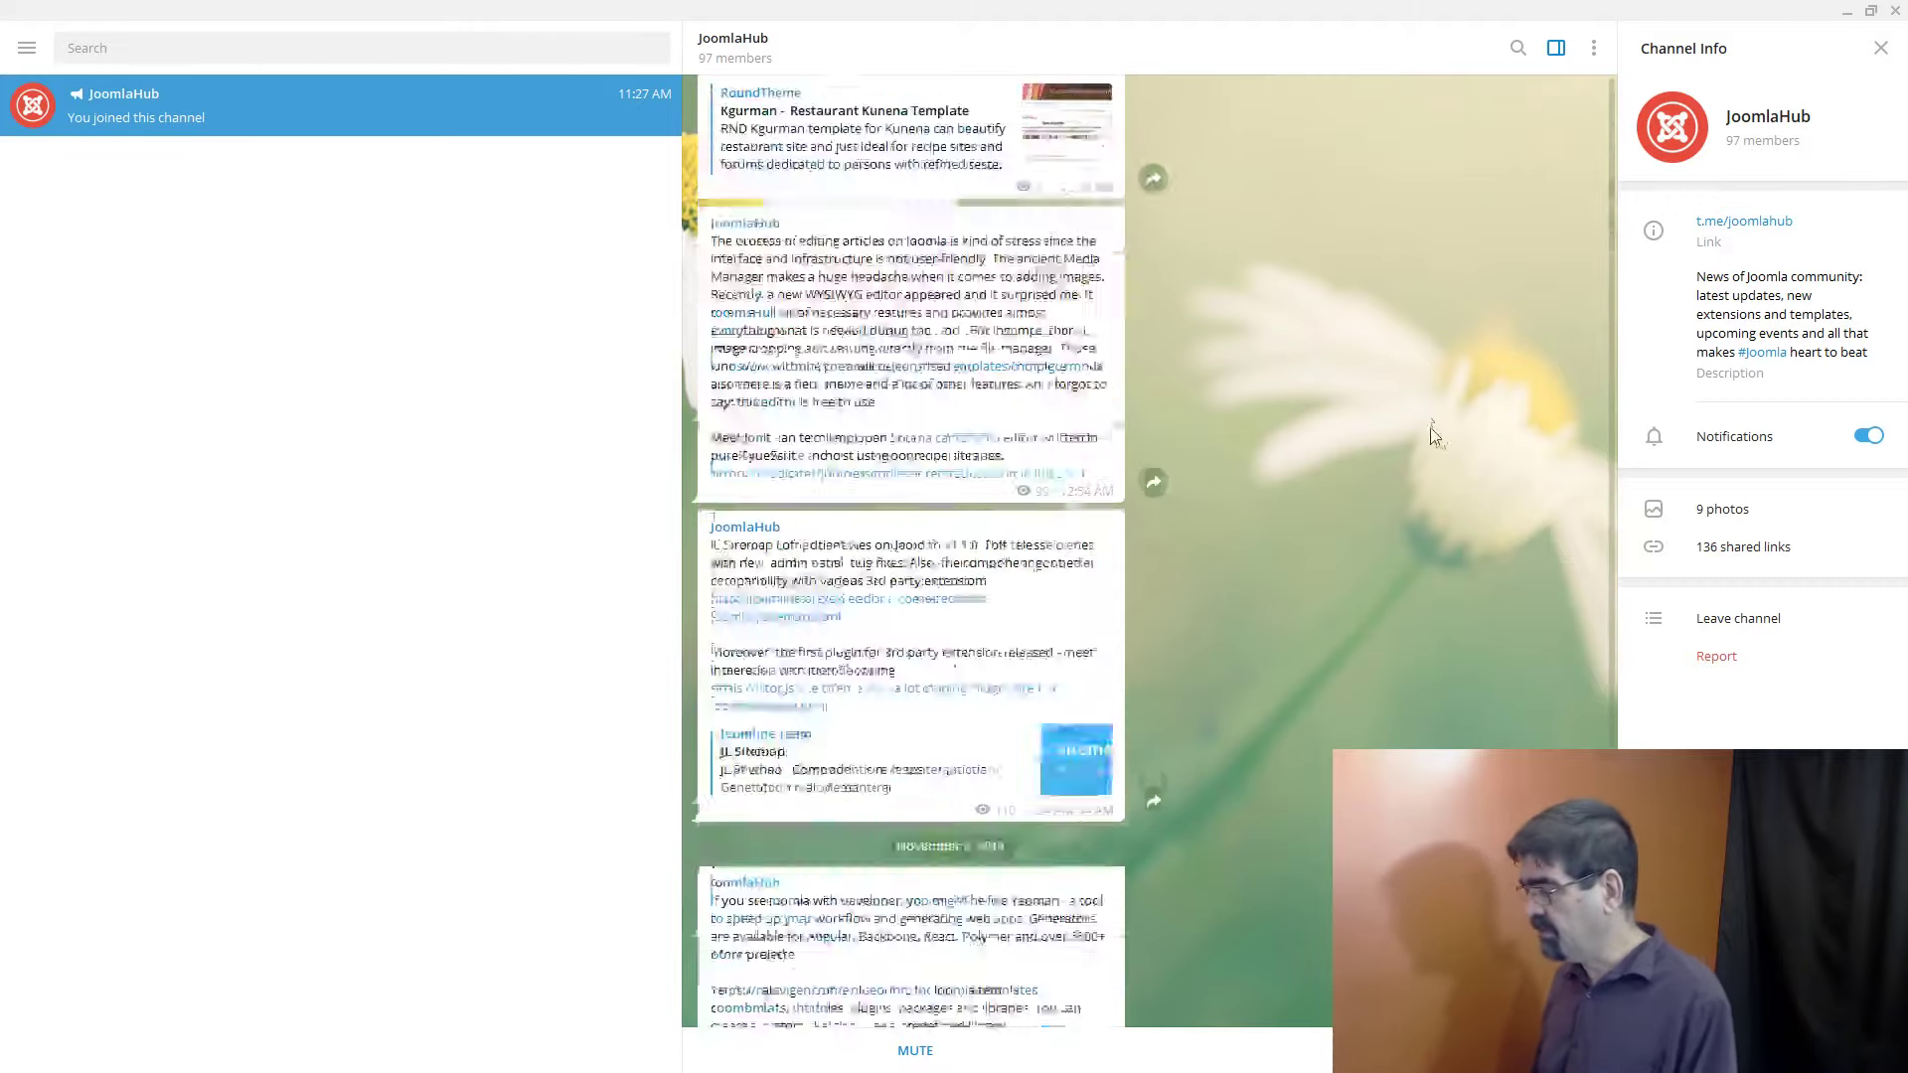
scroll(1434, 434, down, 10)
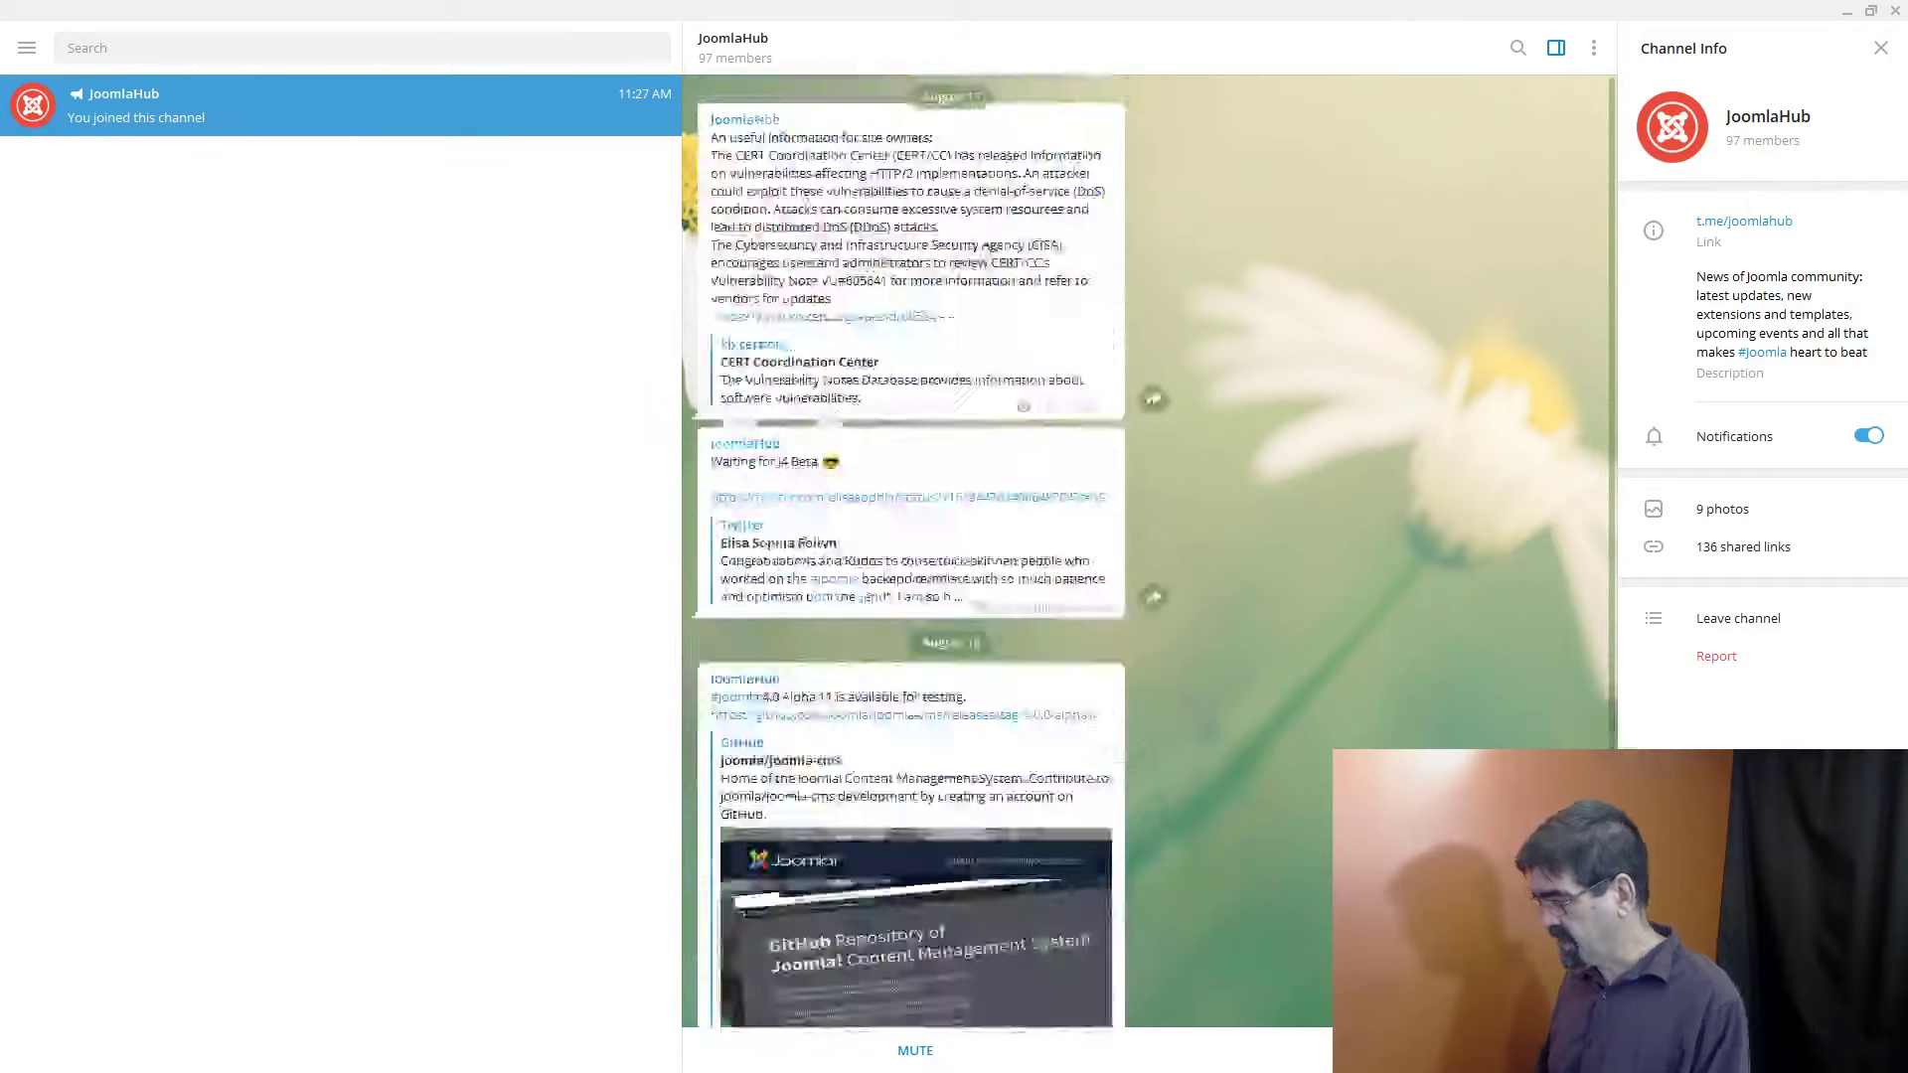
scroll(1149, 552, down, 5)
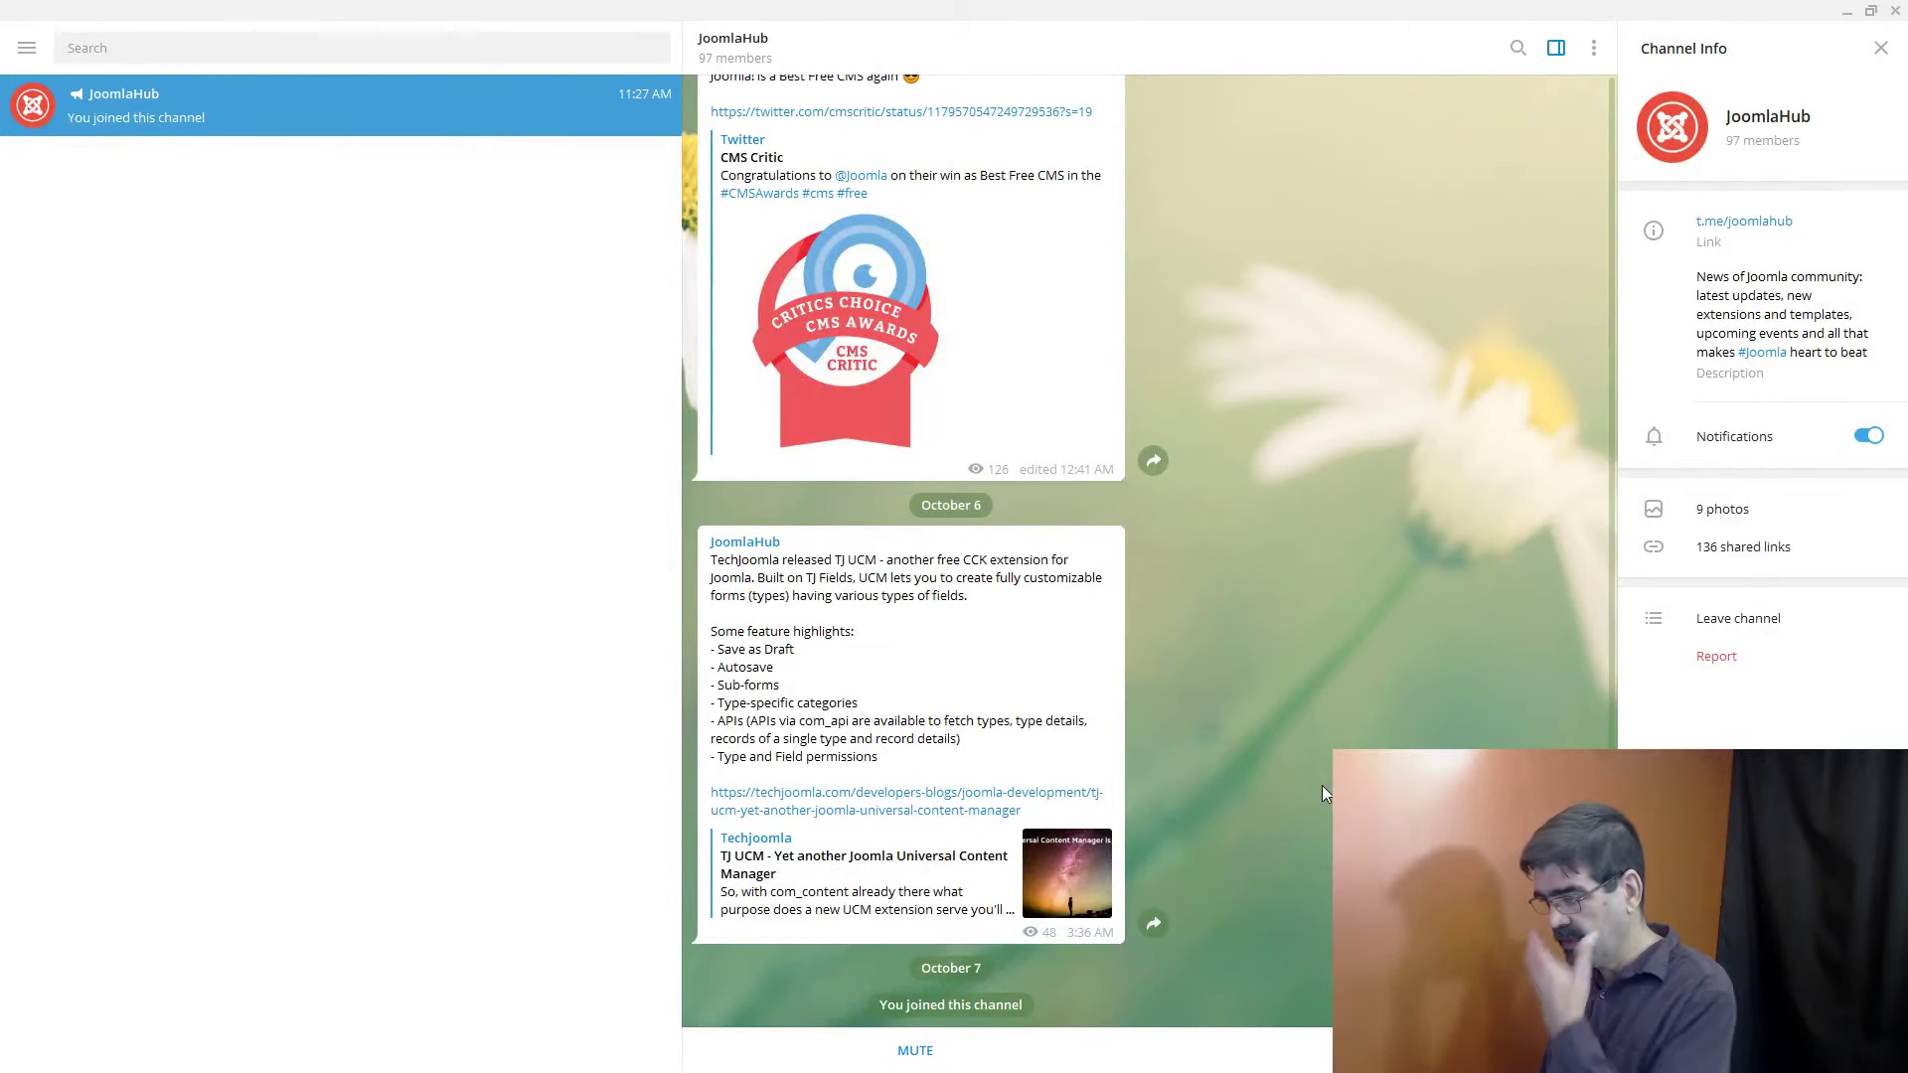
- Find JoomlaHub's October 3 post about the Best Free CMS award and open its linked CMS Critic tweet
click(851, 277)
click(851, 277)
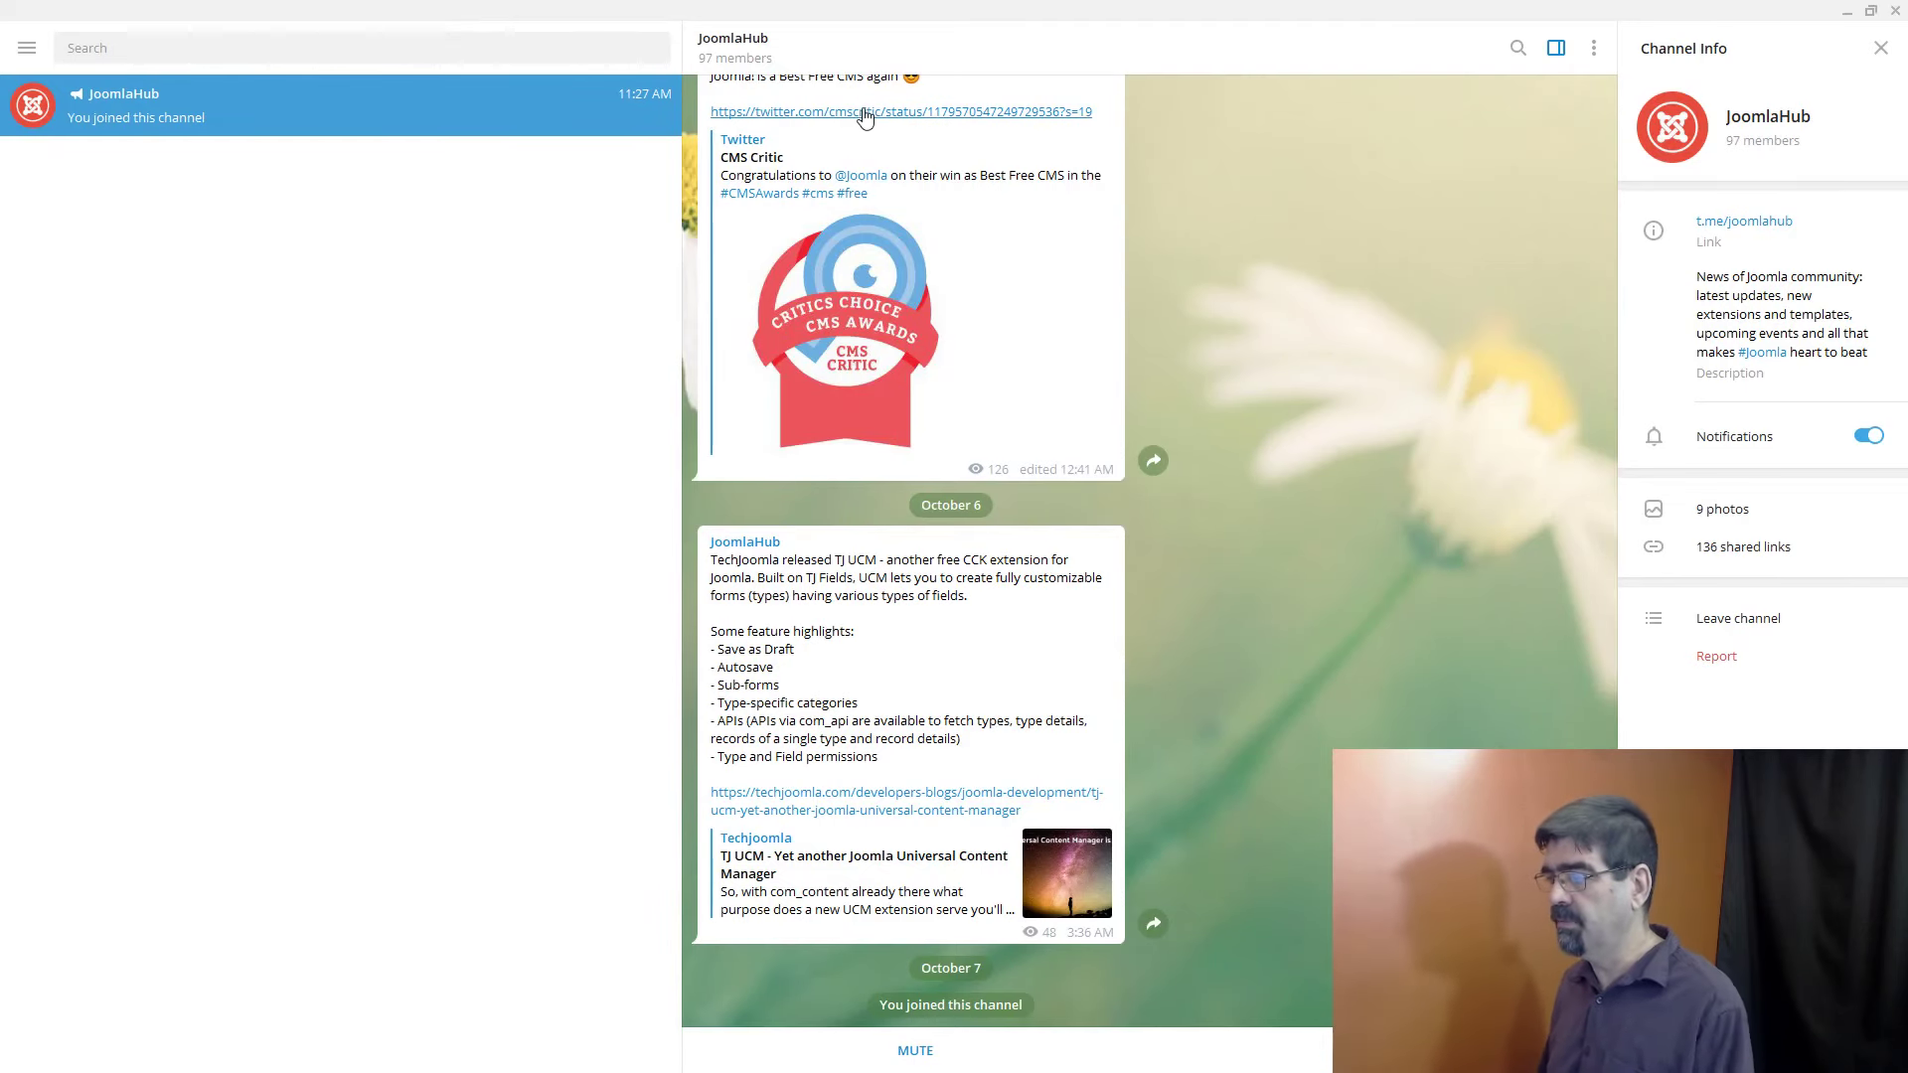
scroll(1007, 238, up, 1)
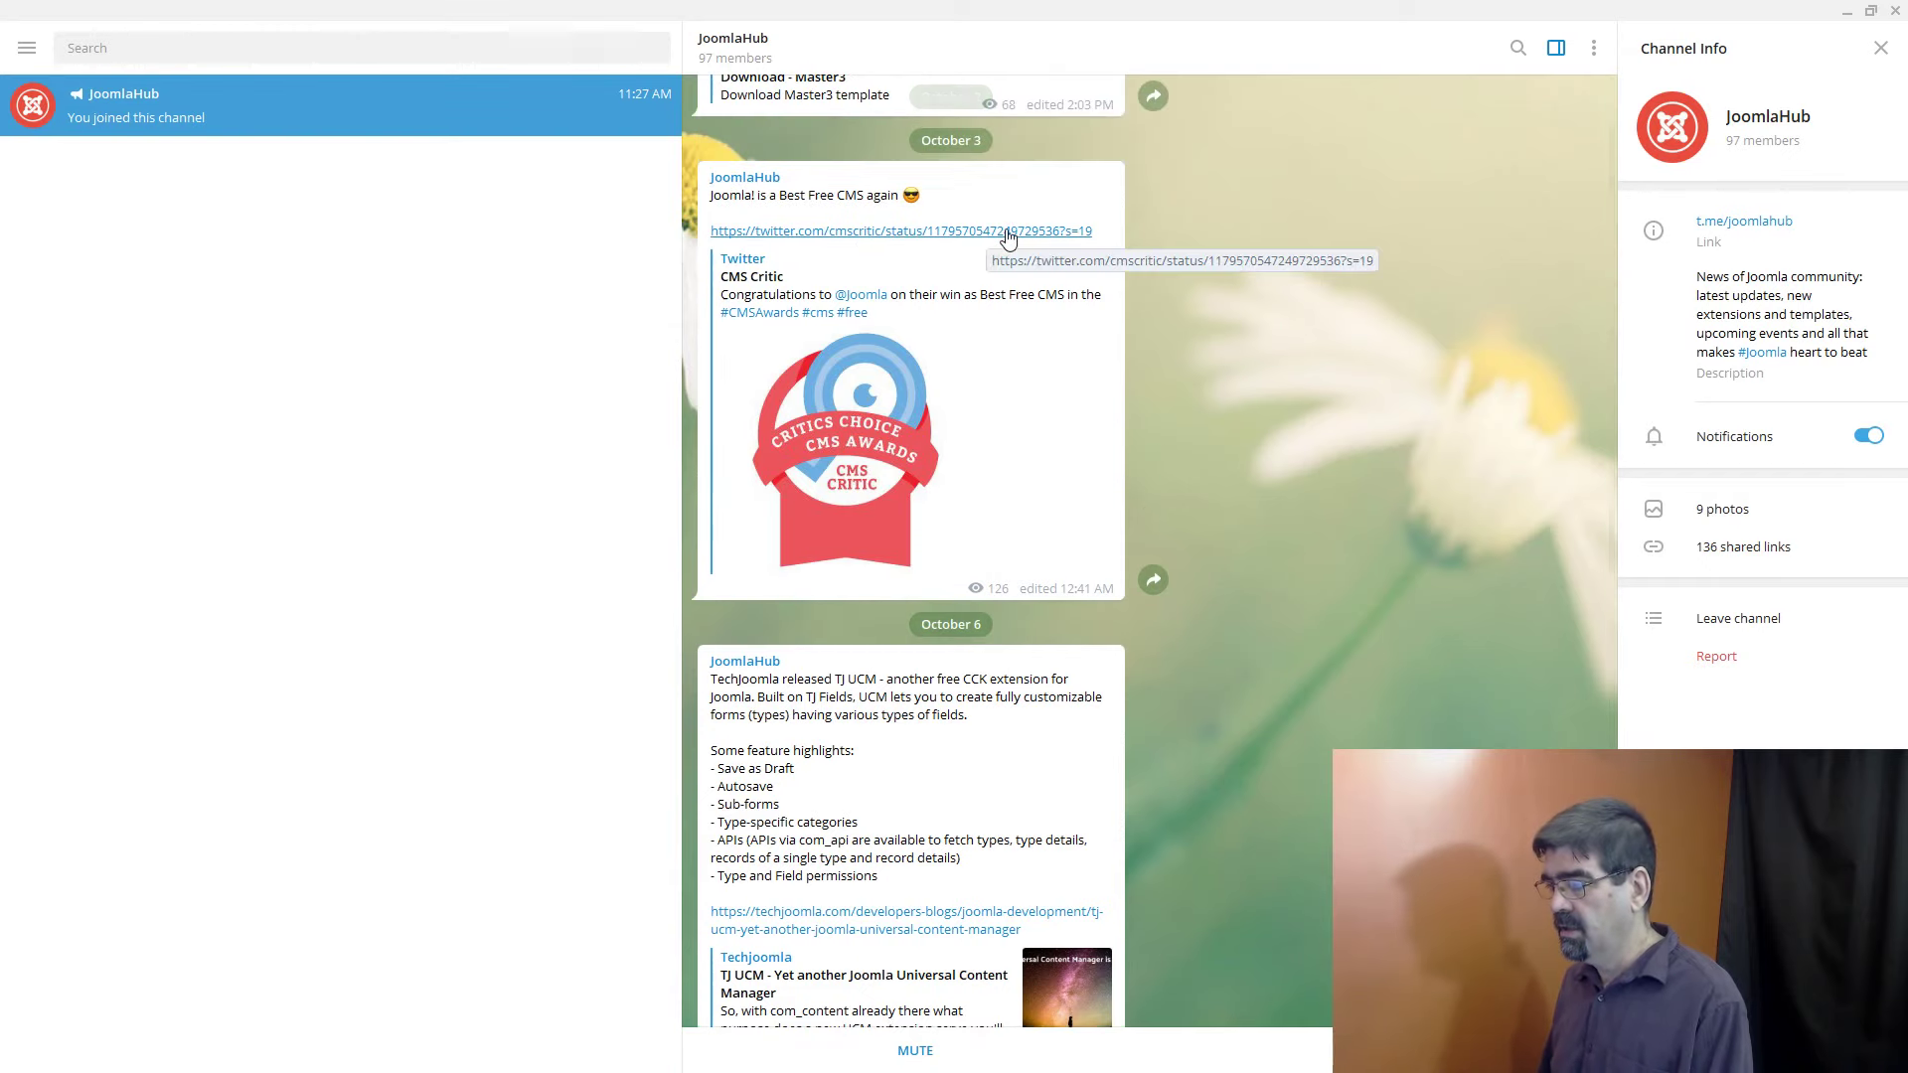
scroll(1093, 256, up, 2)
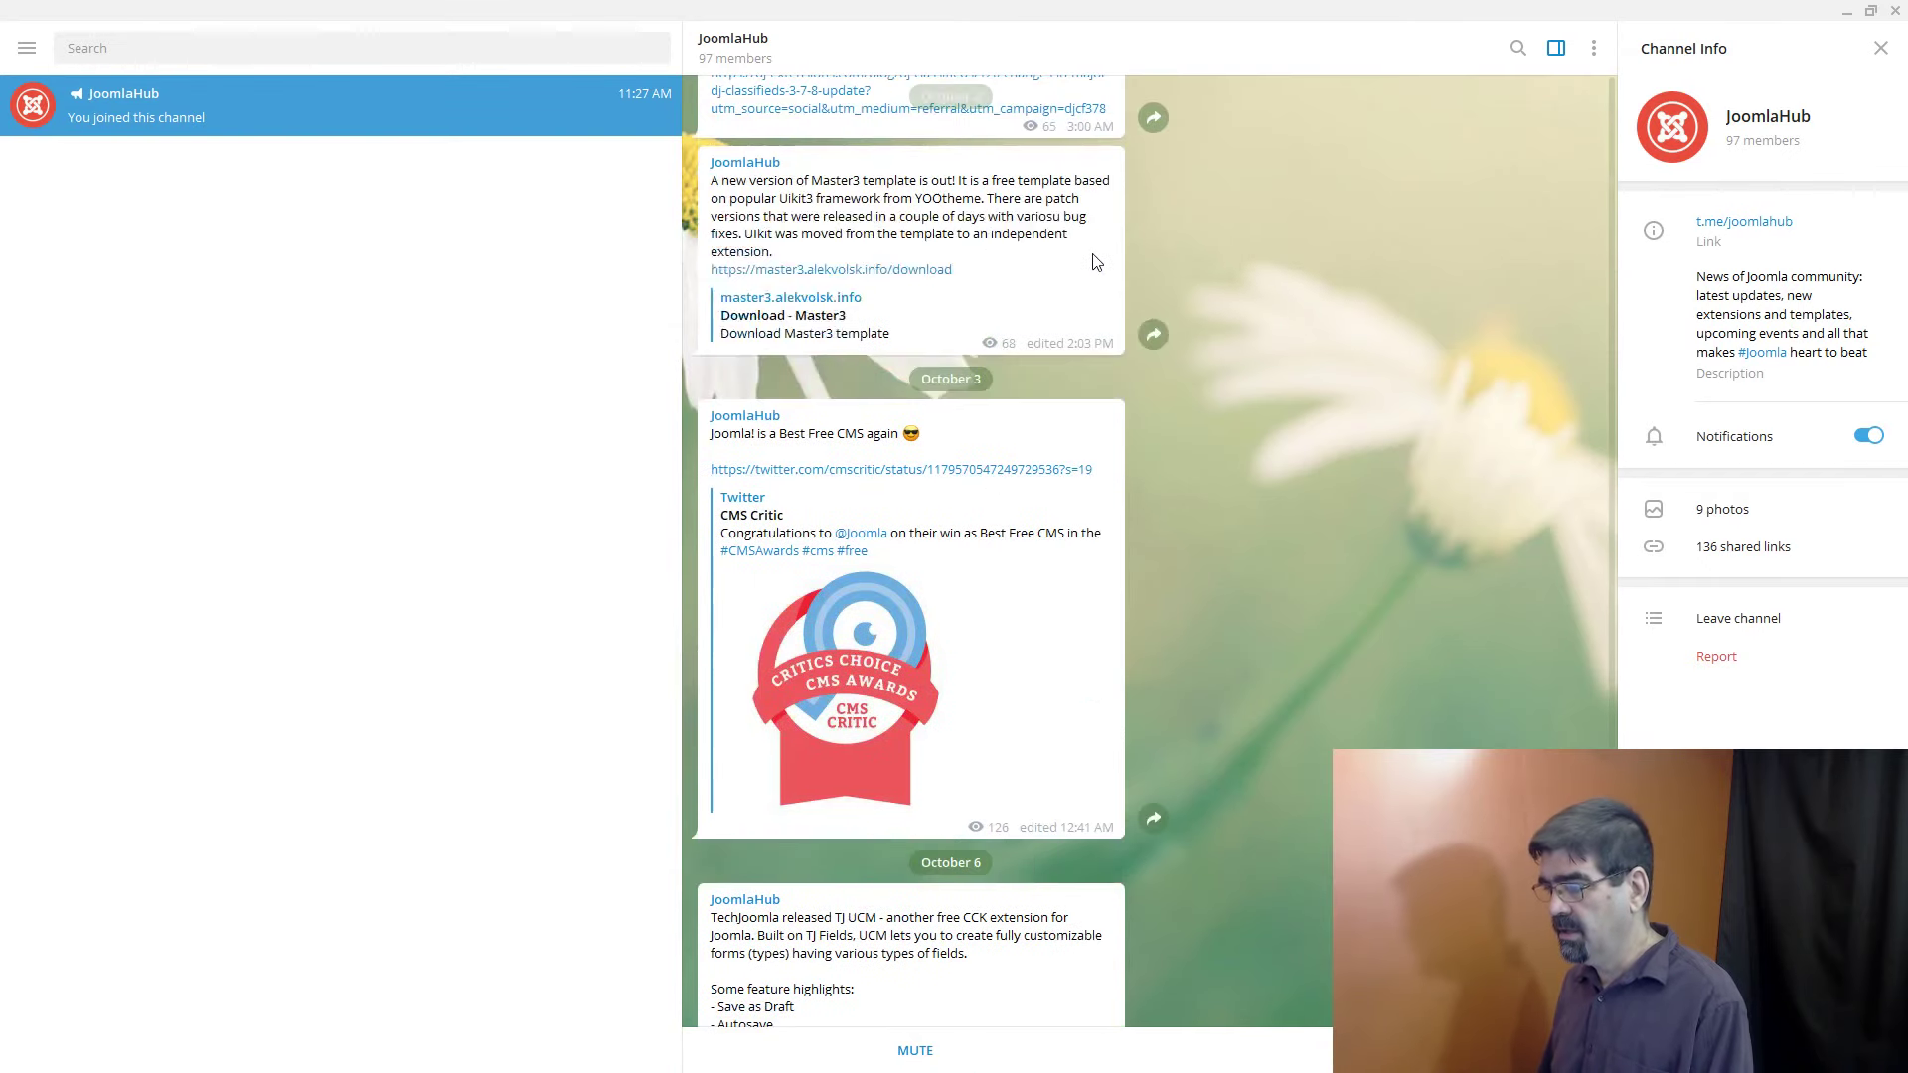
click(819, 471)
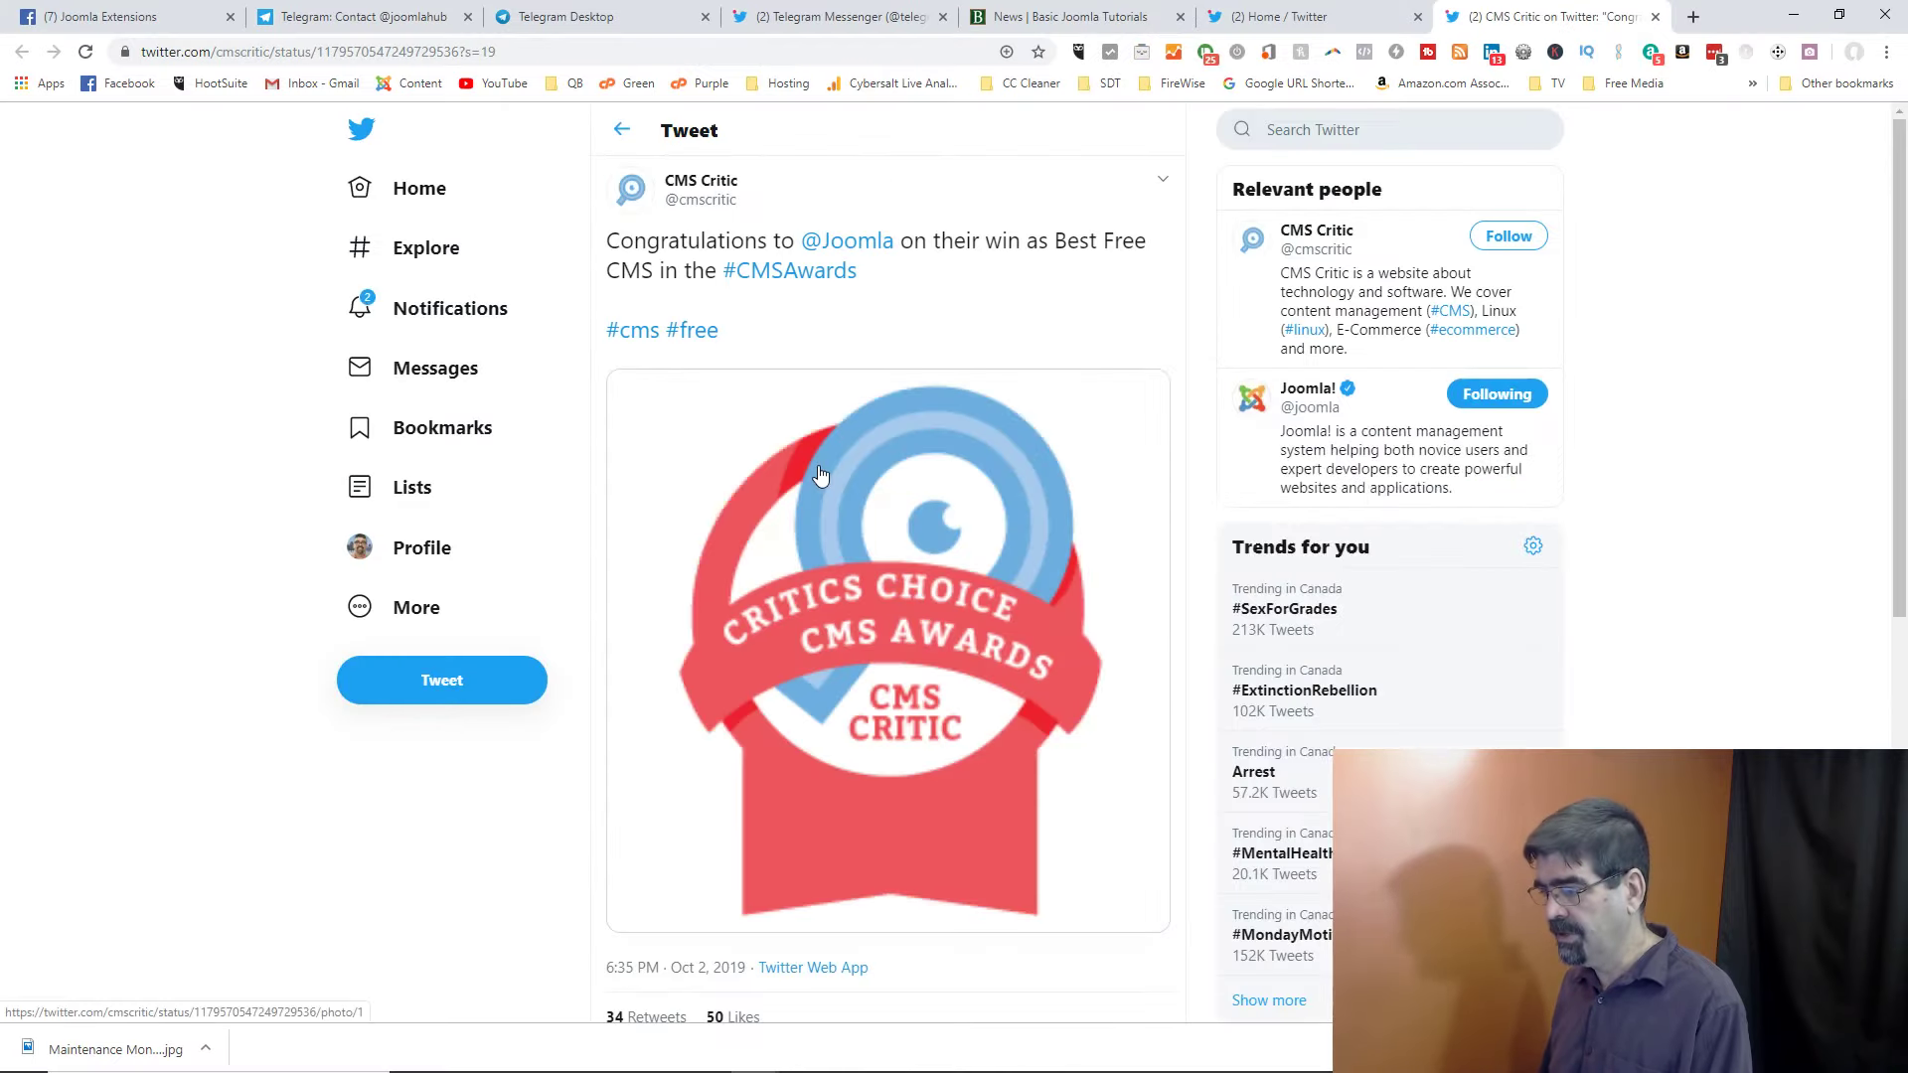
- View the tweet's award image enlarged, close it and look over the replies to the tweet
click(819, 475)
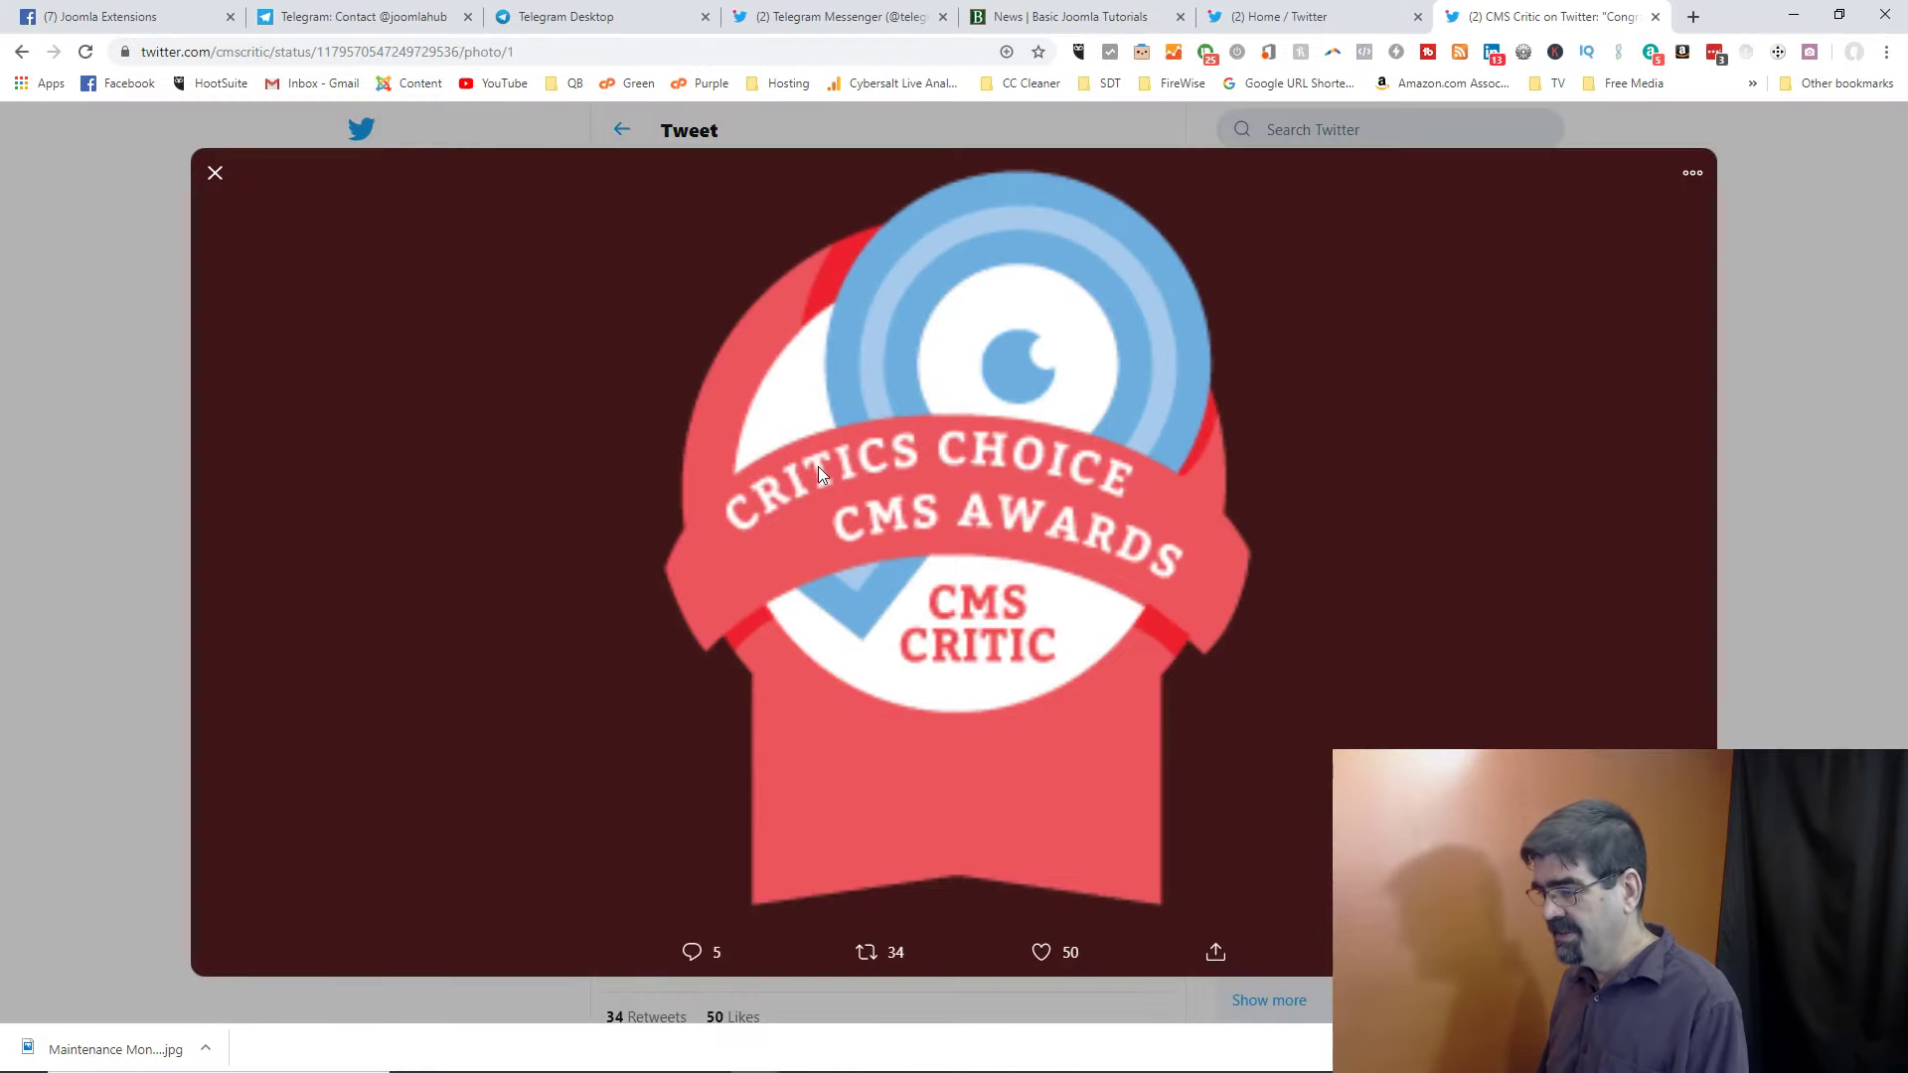
click(82, 313)
scroll(682, 385, down, 3)
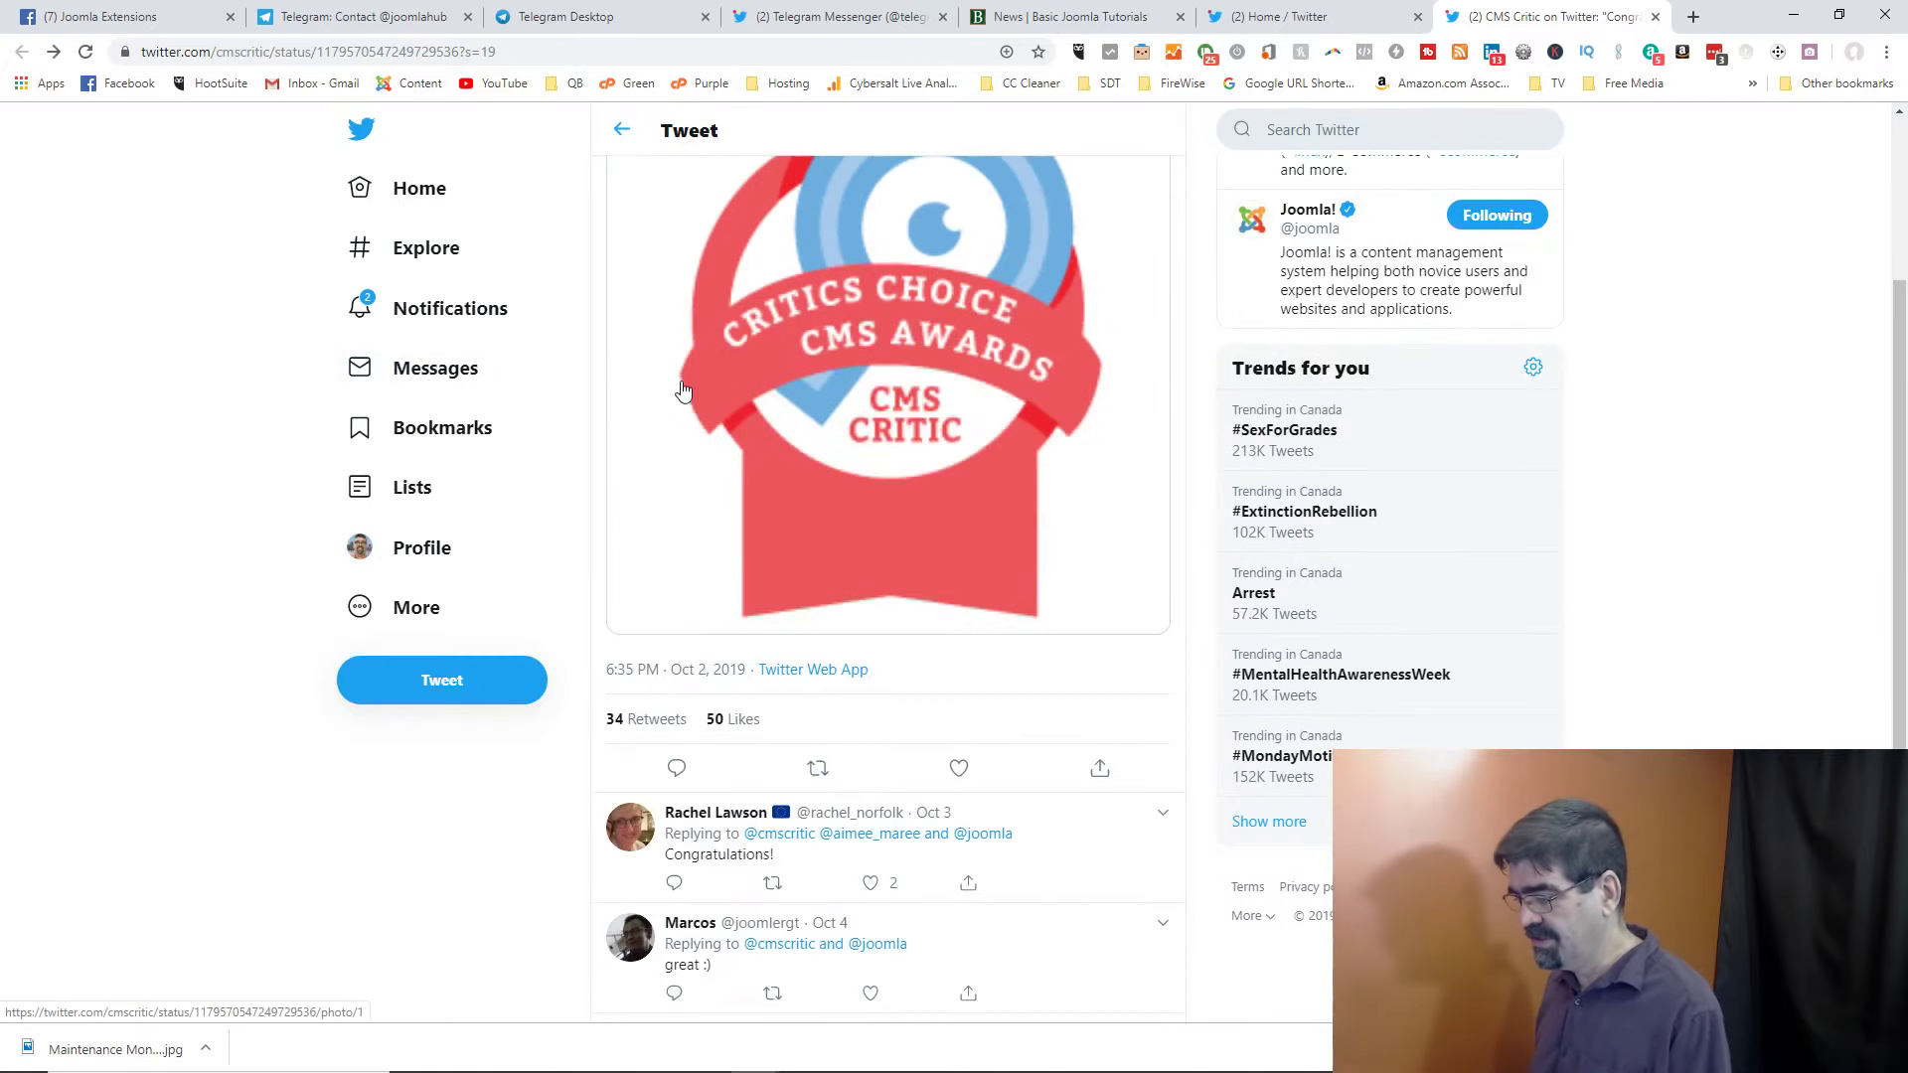
scroll(684, 388, up, 3)
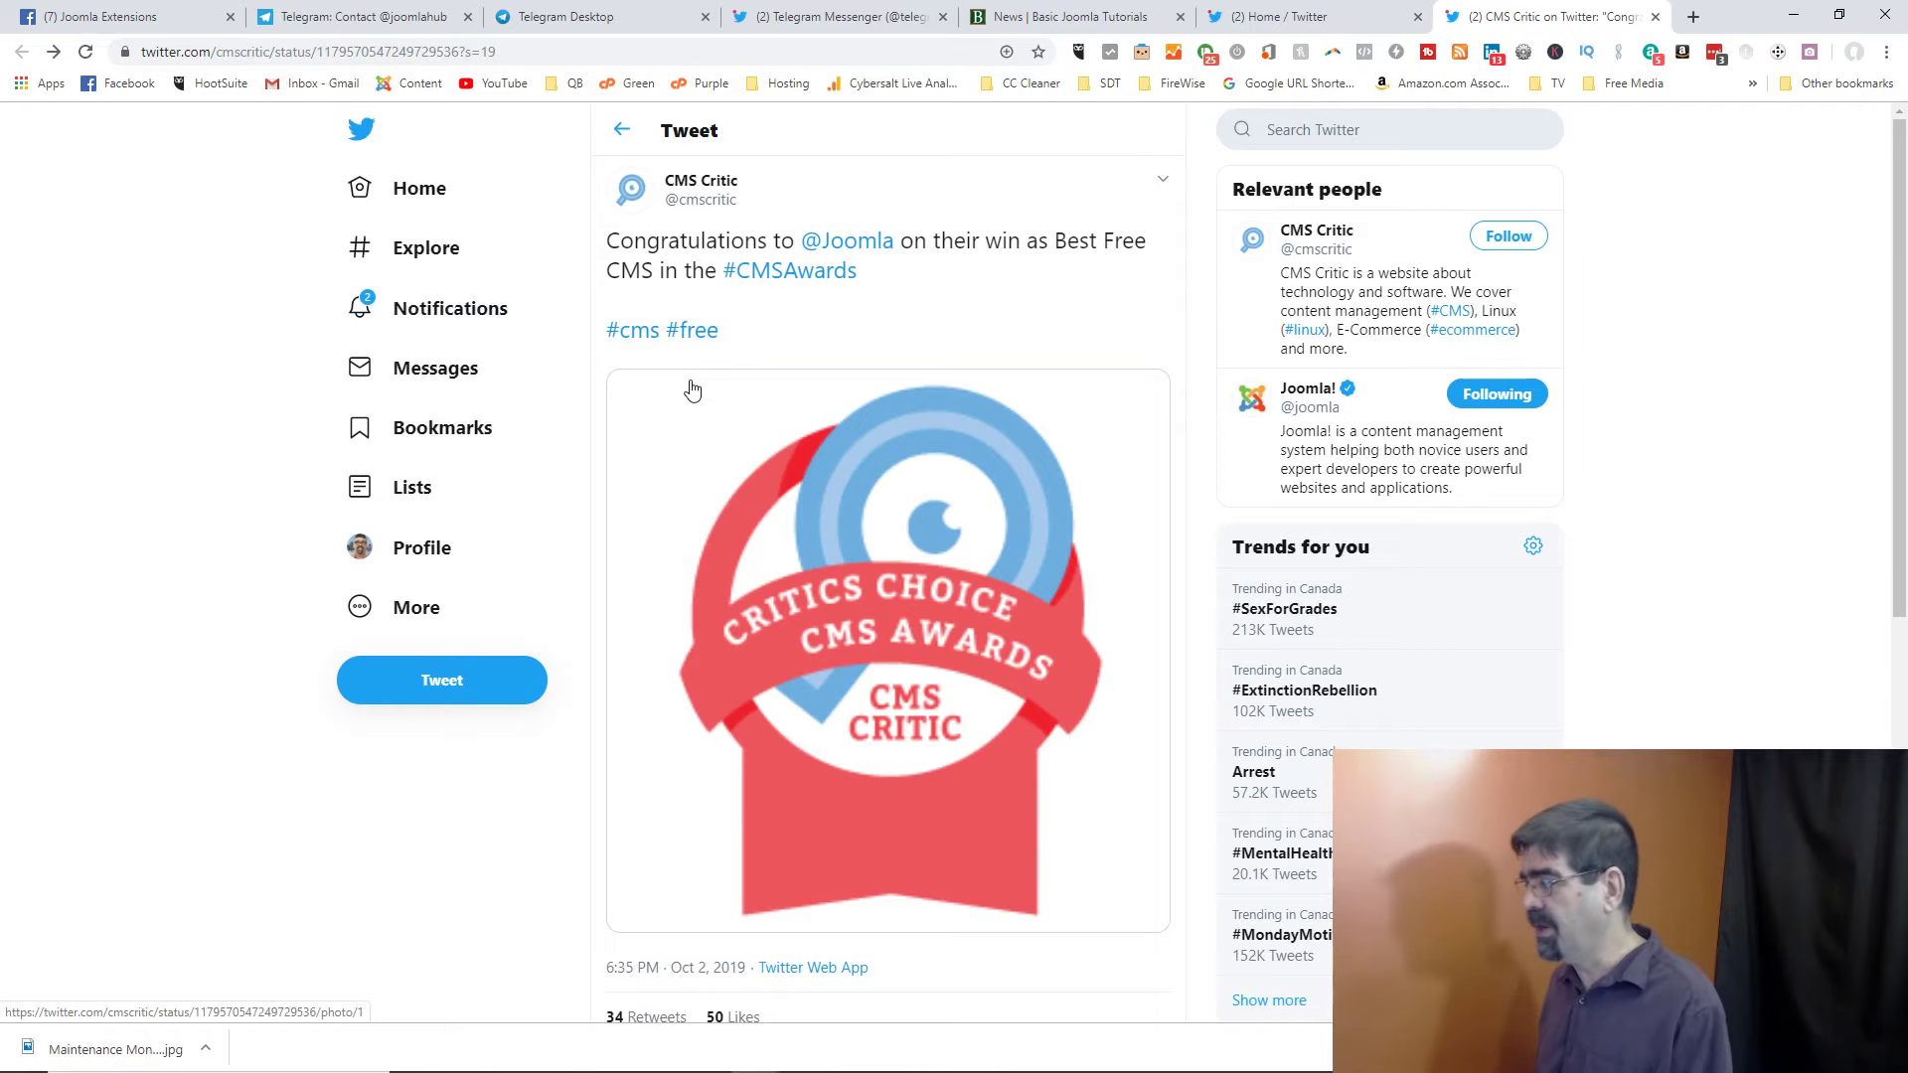
- Revisit and leave the Joomla Extensions group on Facebook, and look over recent JoomlaHub posts in Telegram Desktop
click(157, 24)
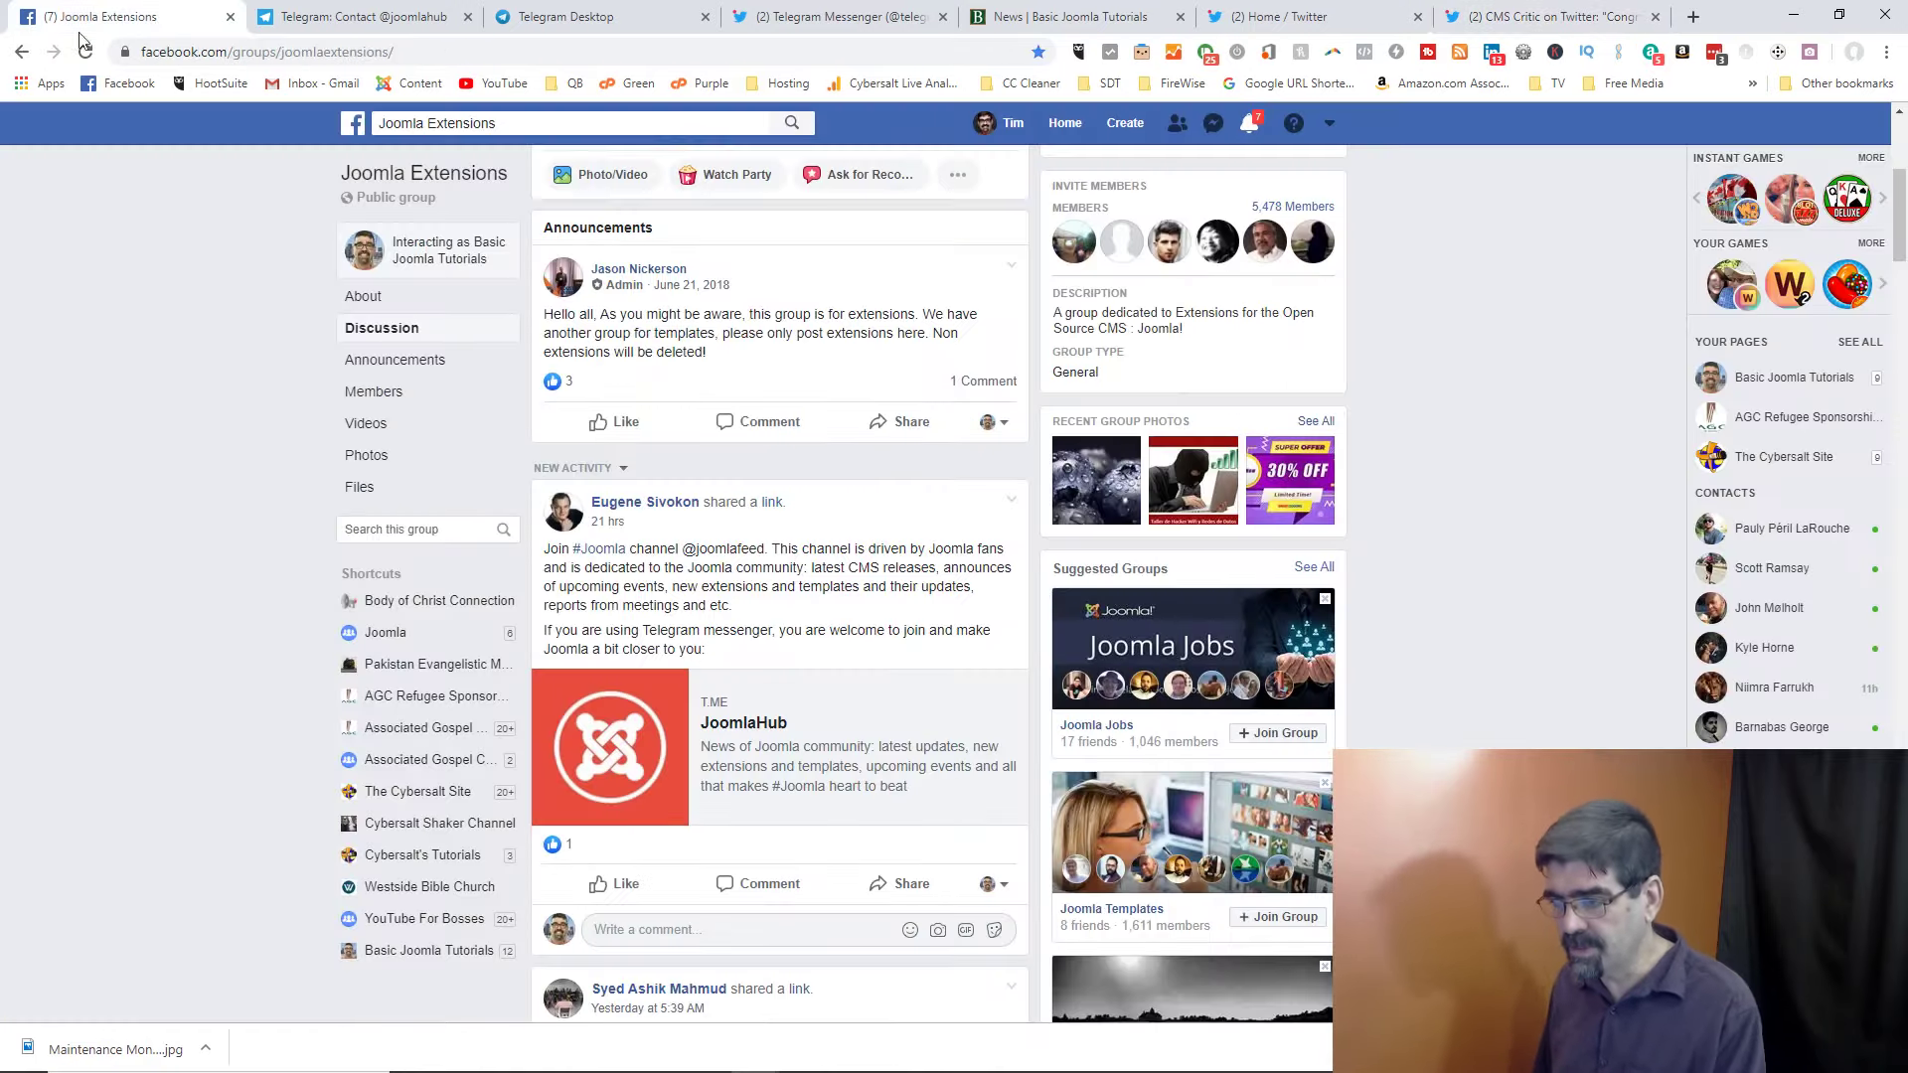
click(23, 55)
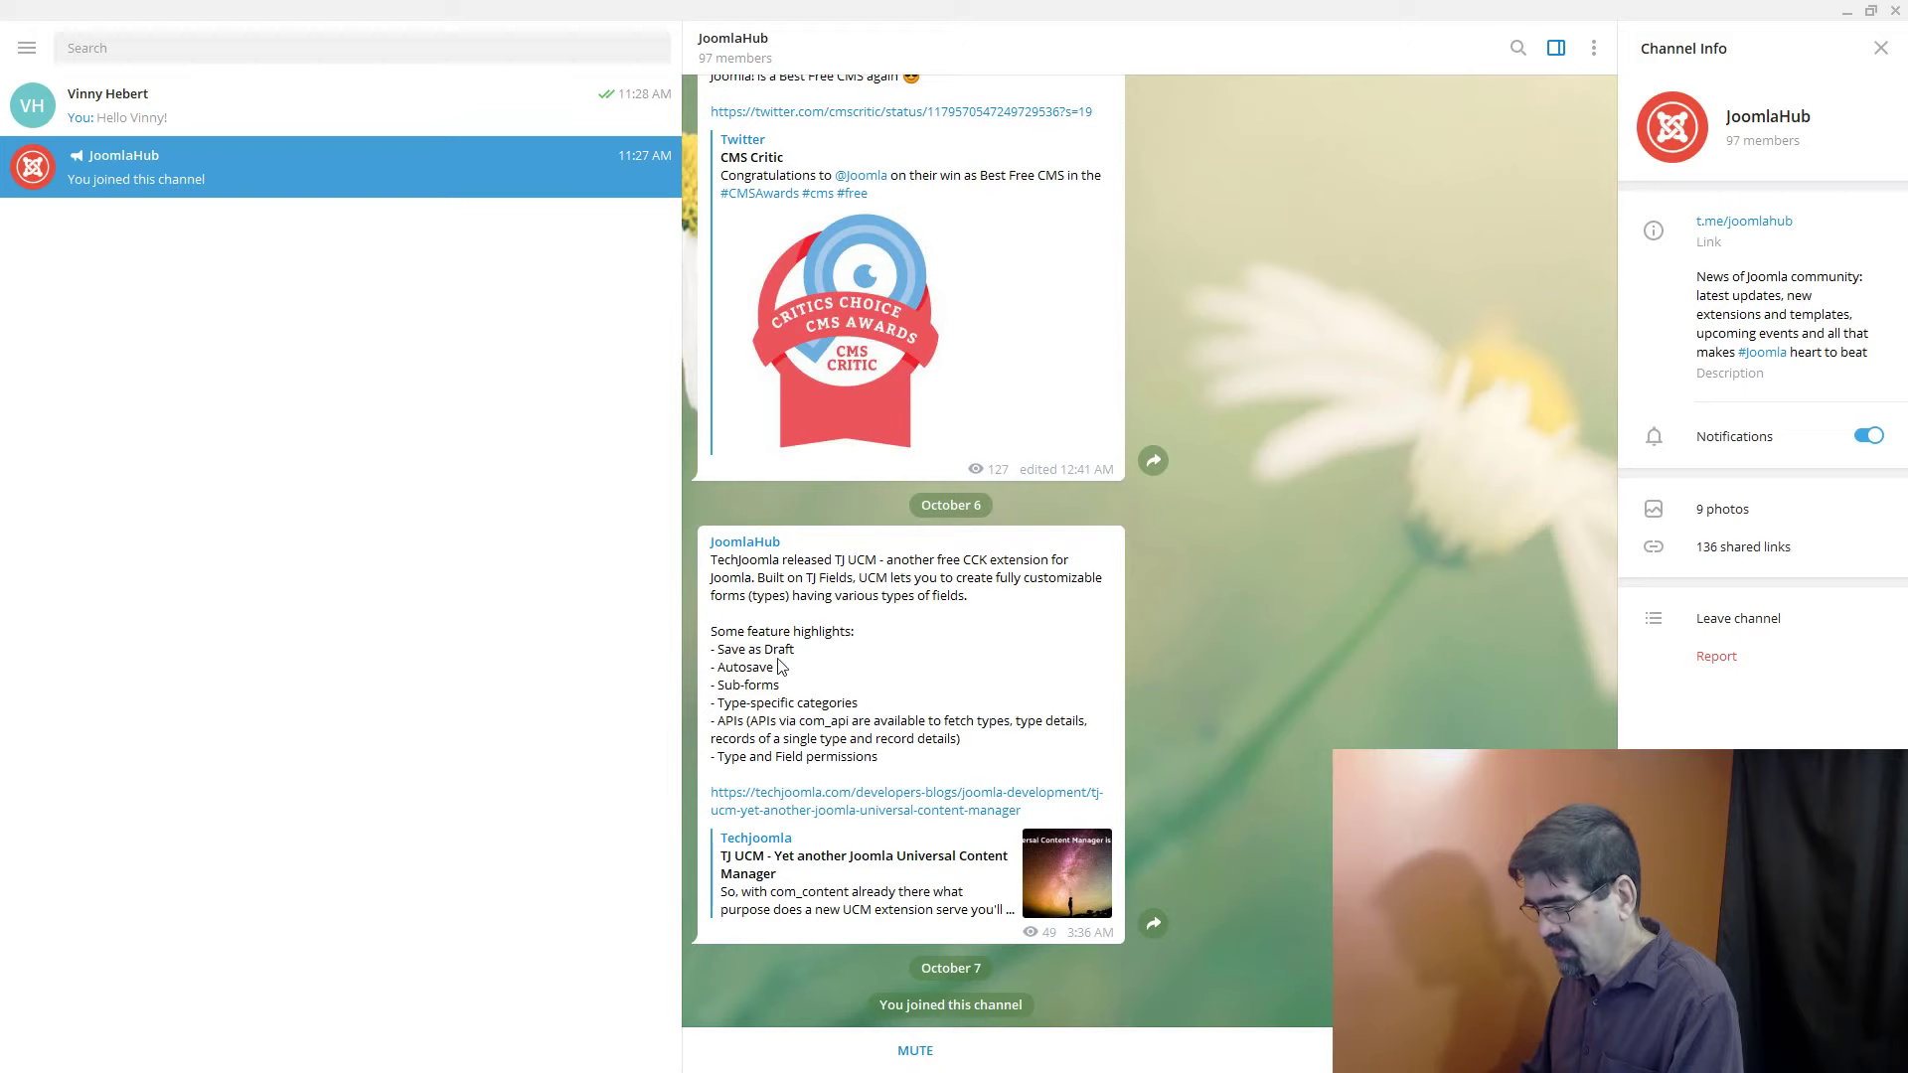
scroll(780, 668, up, 7)
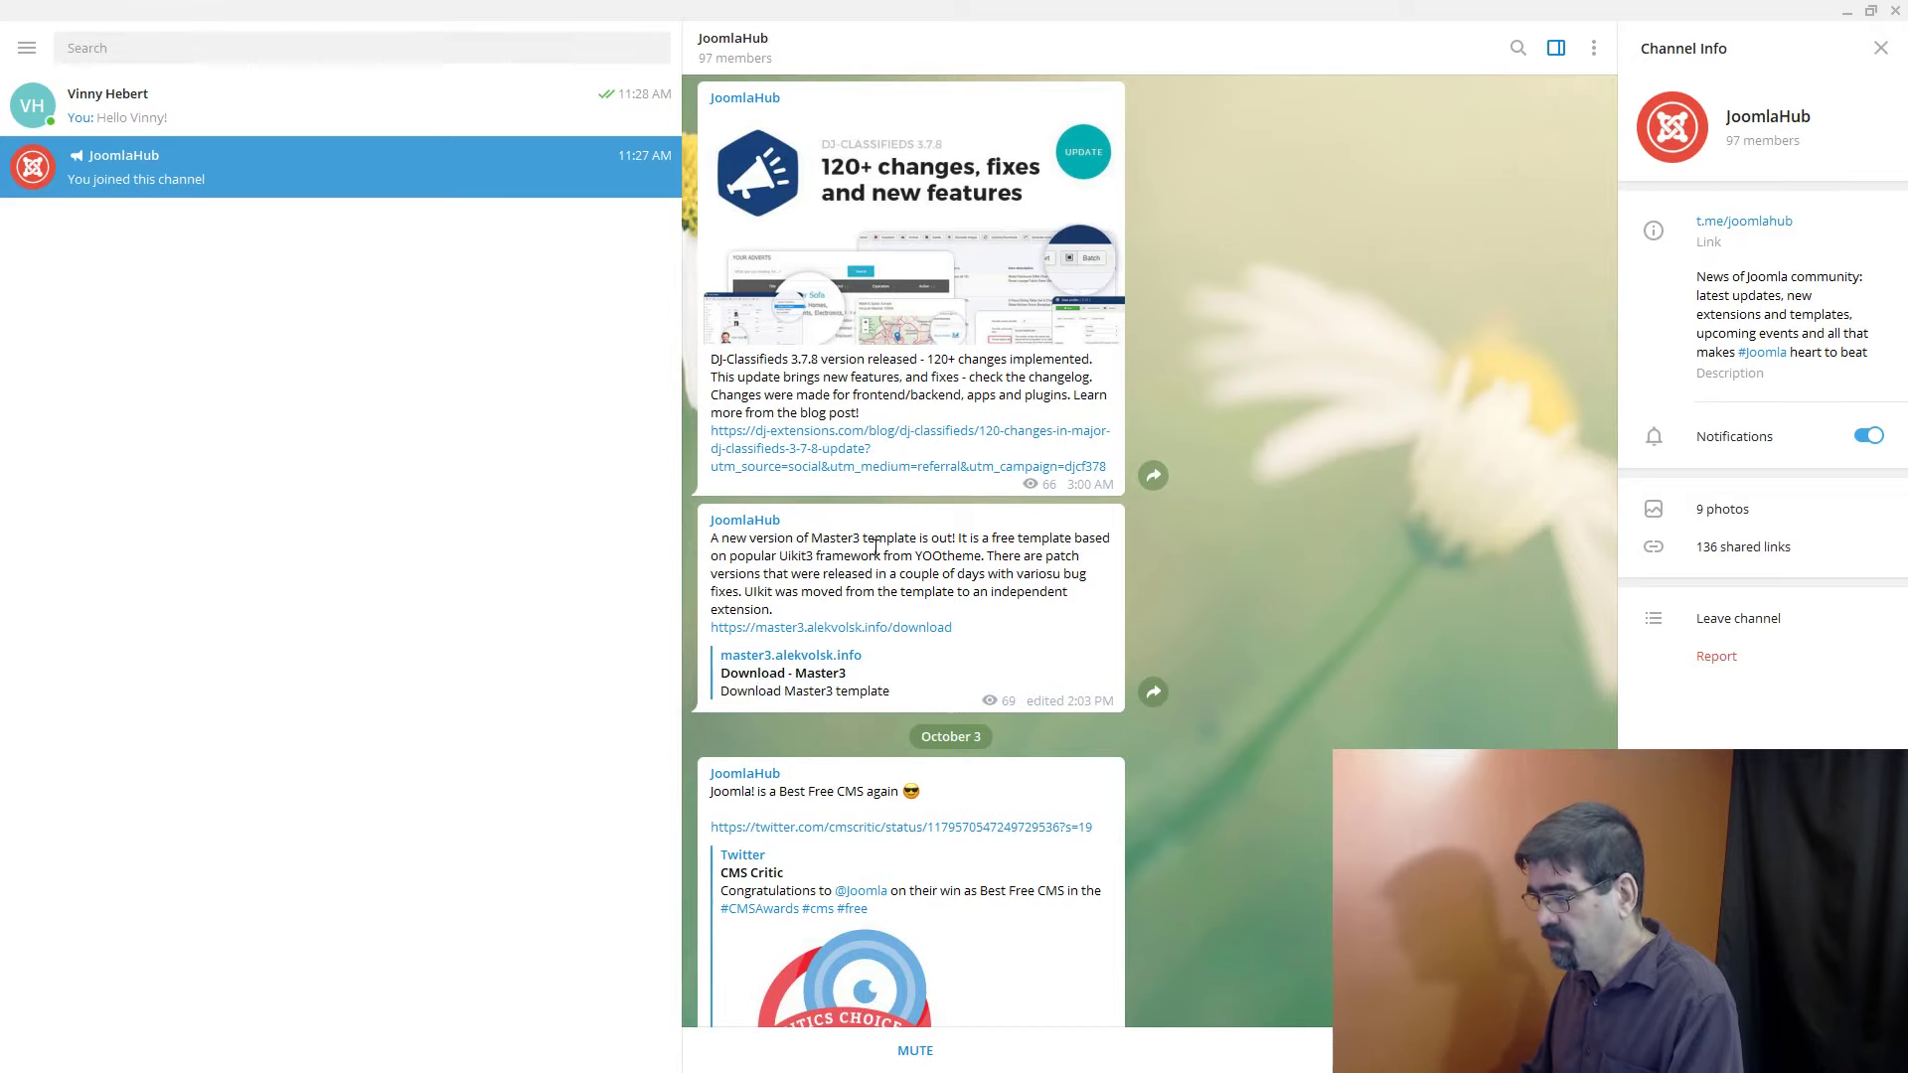
- Look through JoomlaHub's older posts, from early October back to the September 24 Quantum Manager and Joomla 3.9.12 releases
scroll(875, 548, up, 6)
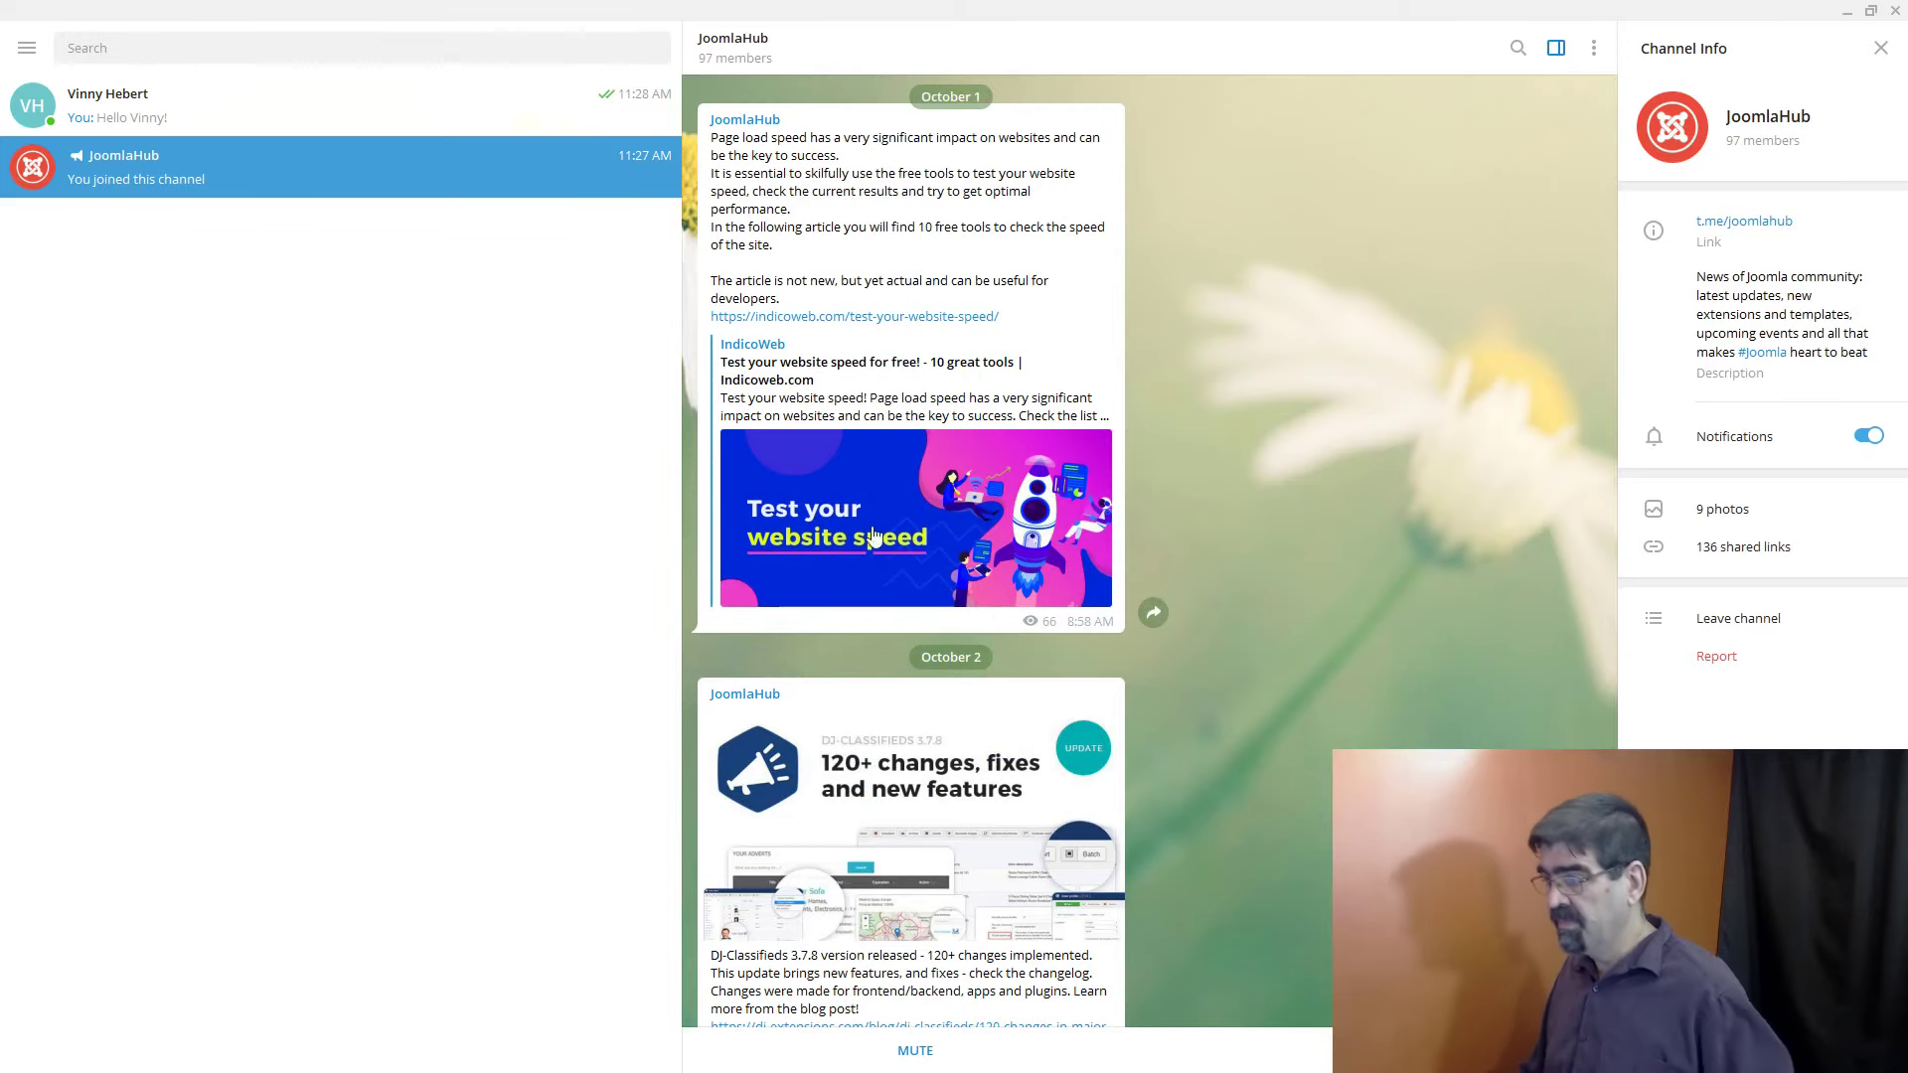
scroll(875, 522, up, 2)
scroll(878, 511, up, 1)
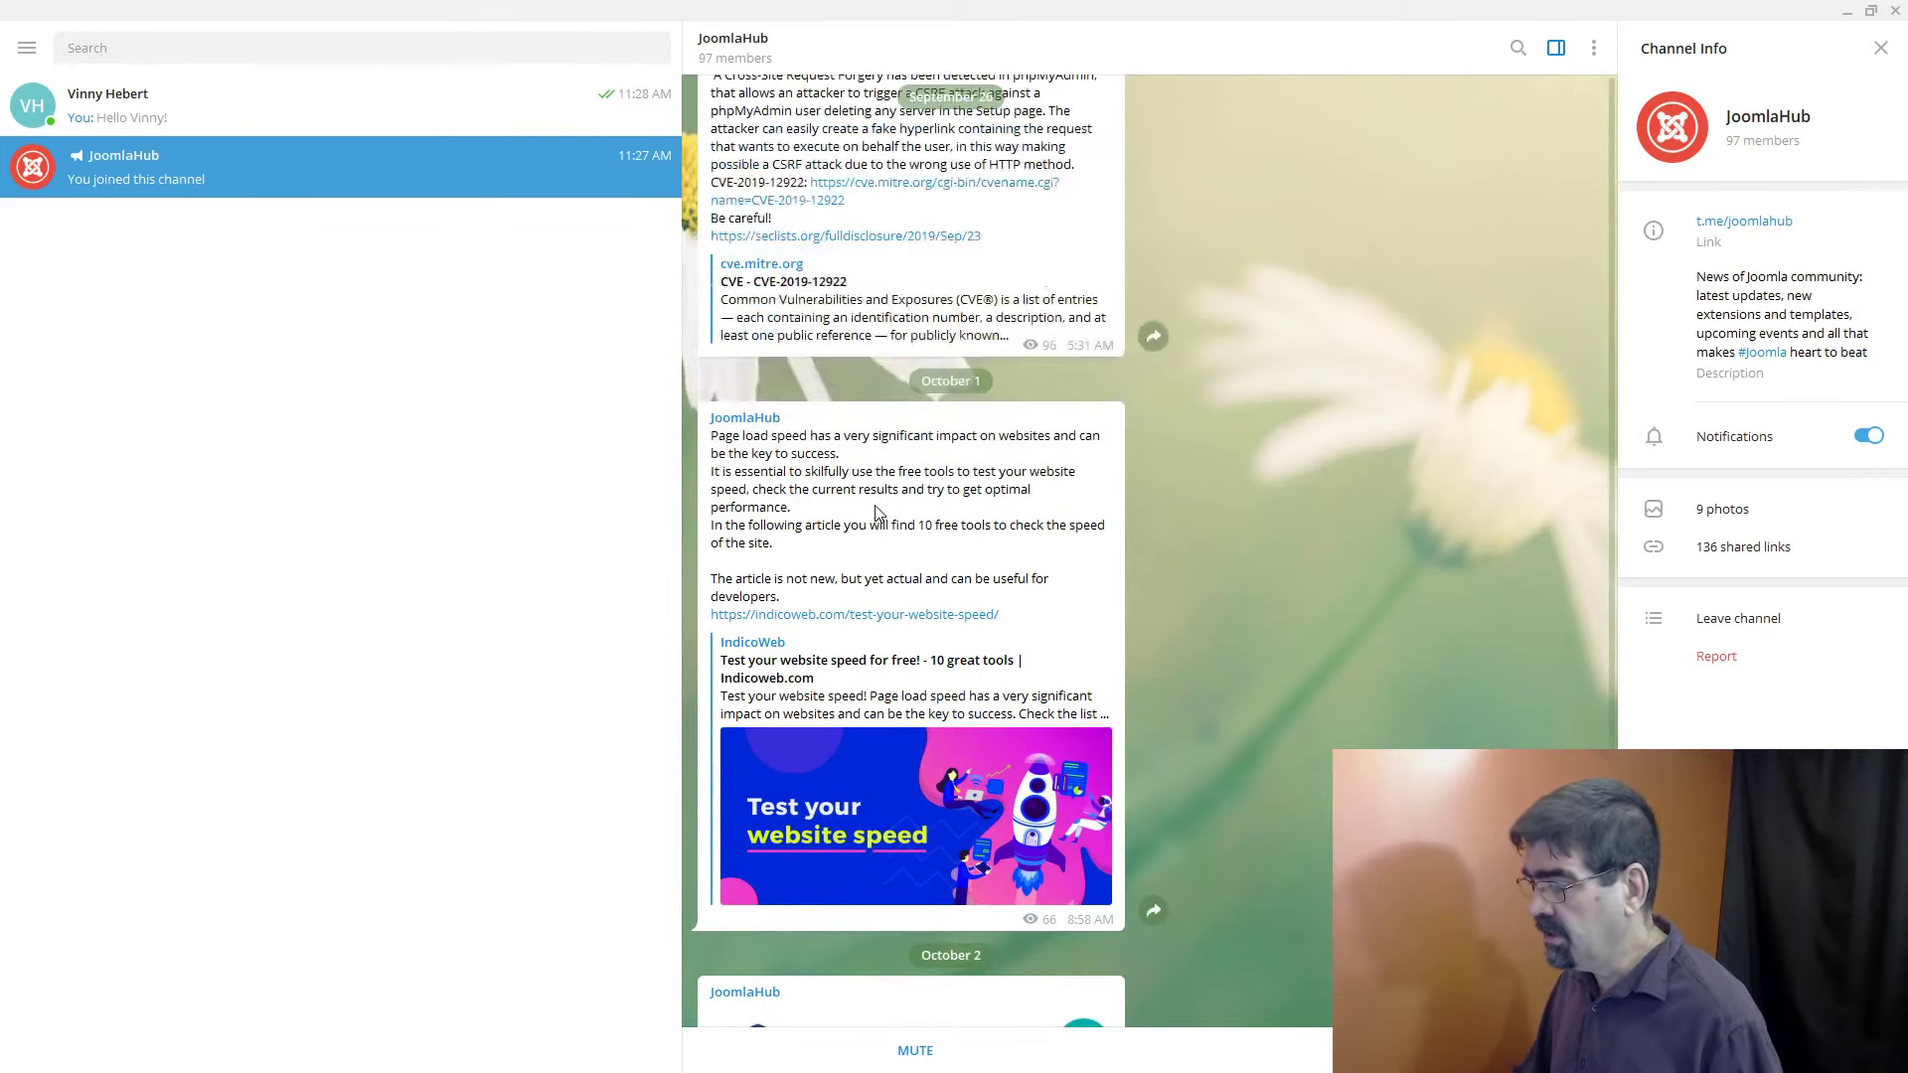
scroll(875, 512, up, 5)
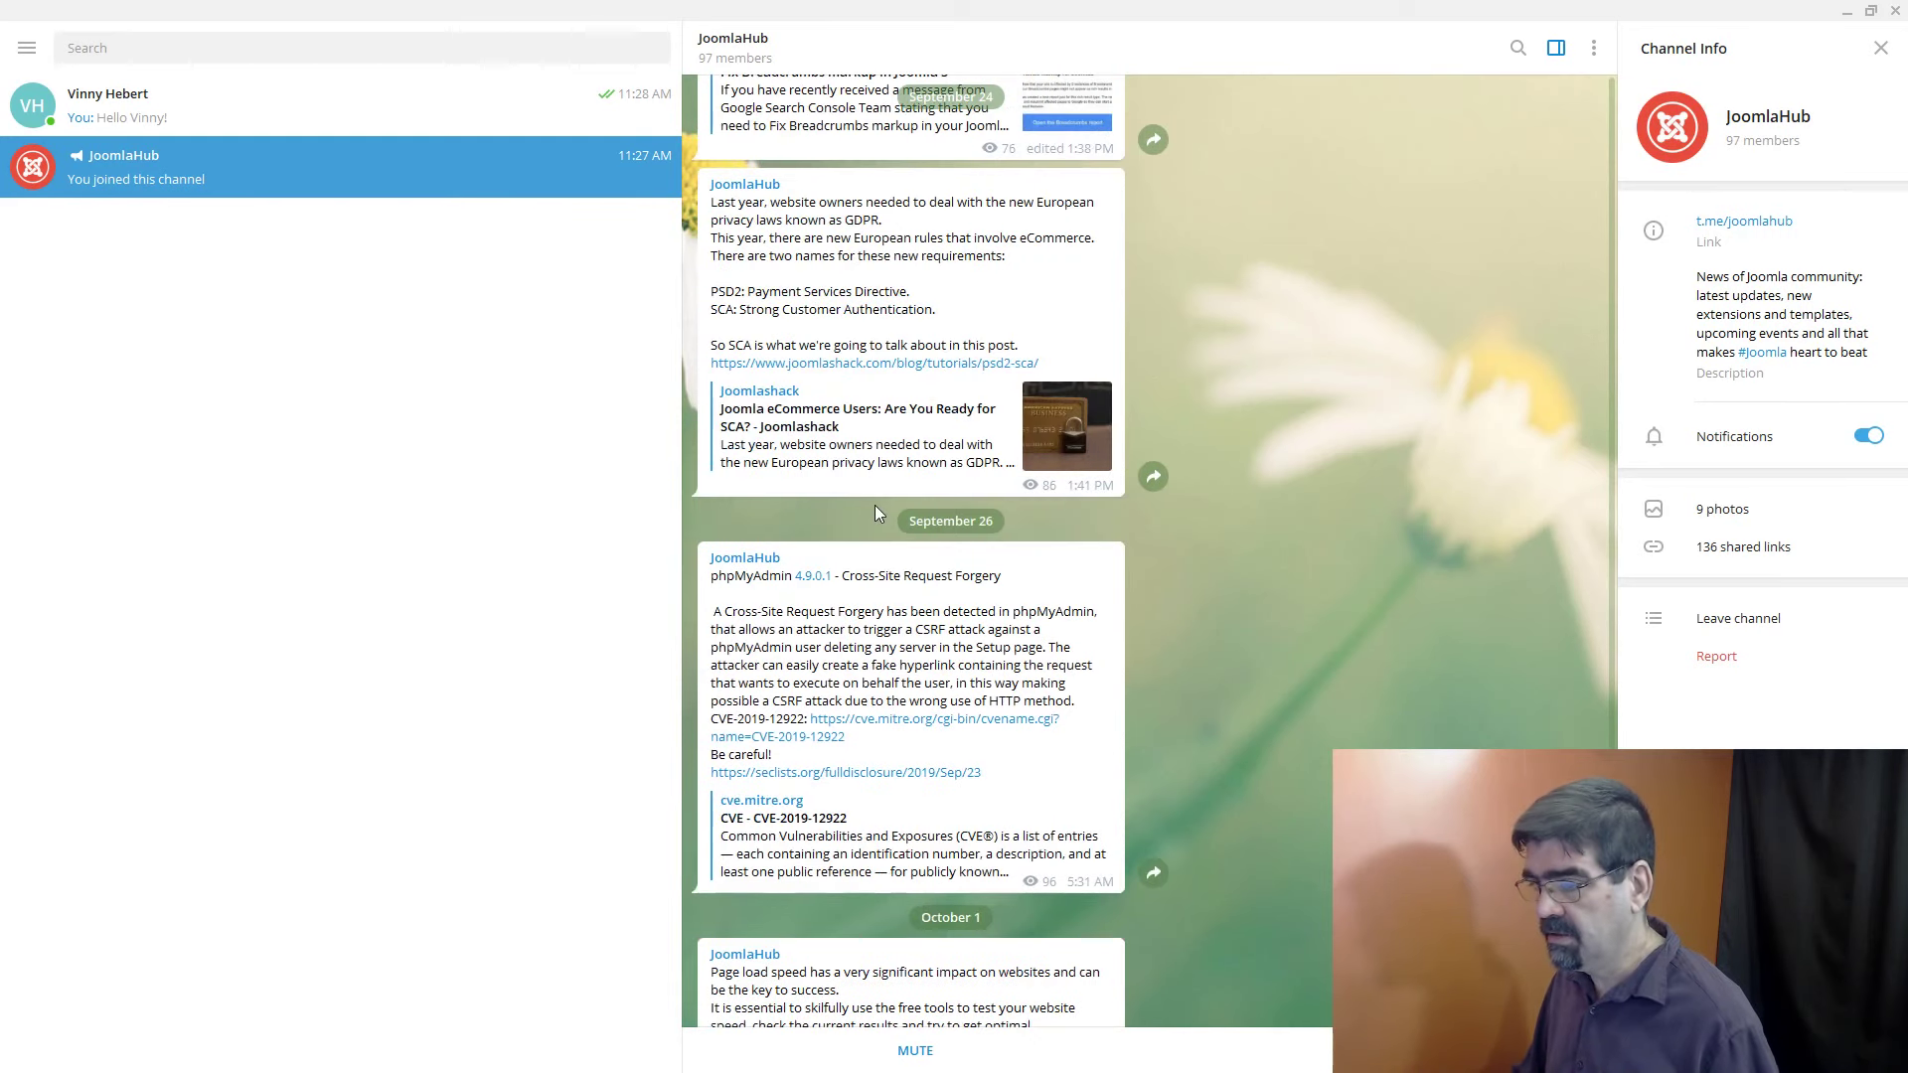
scroll(874, 513, down, 3)
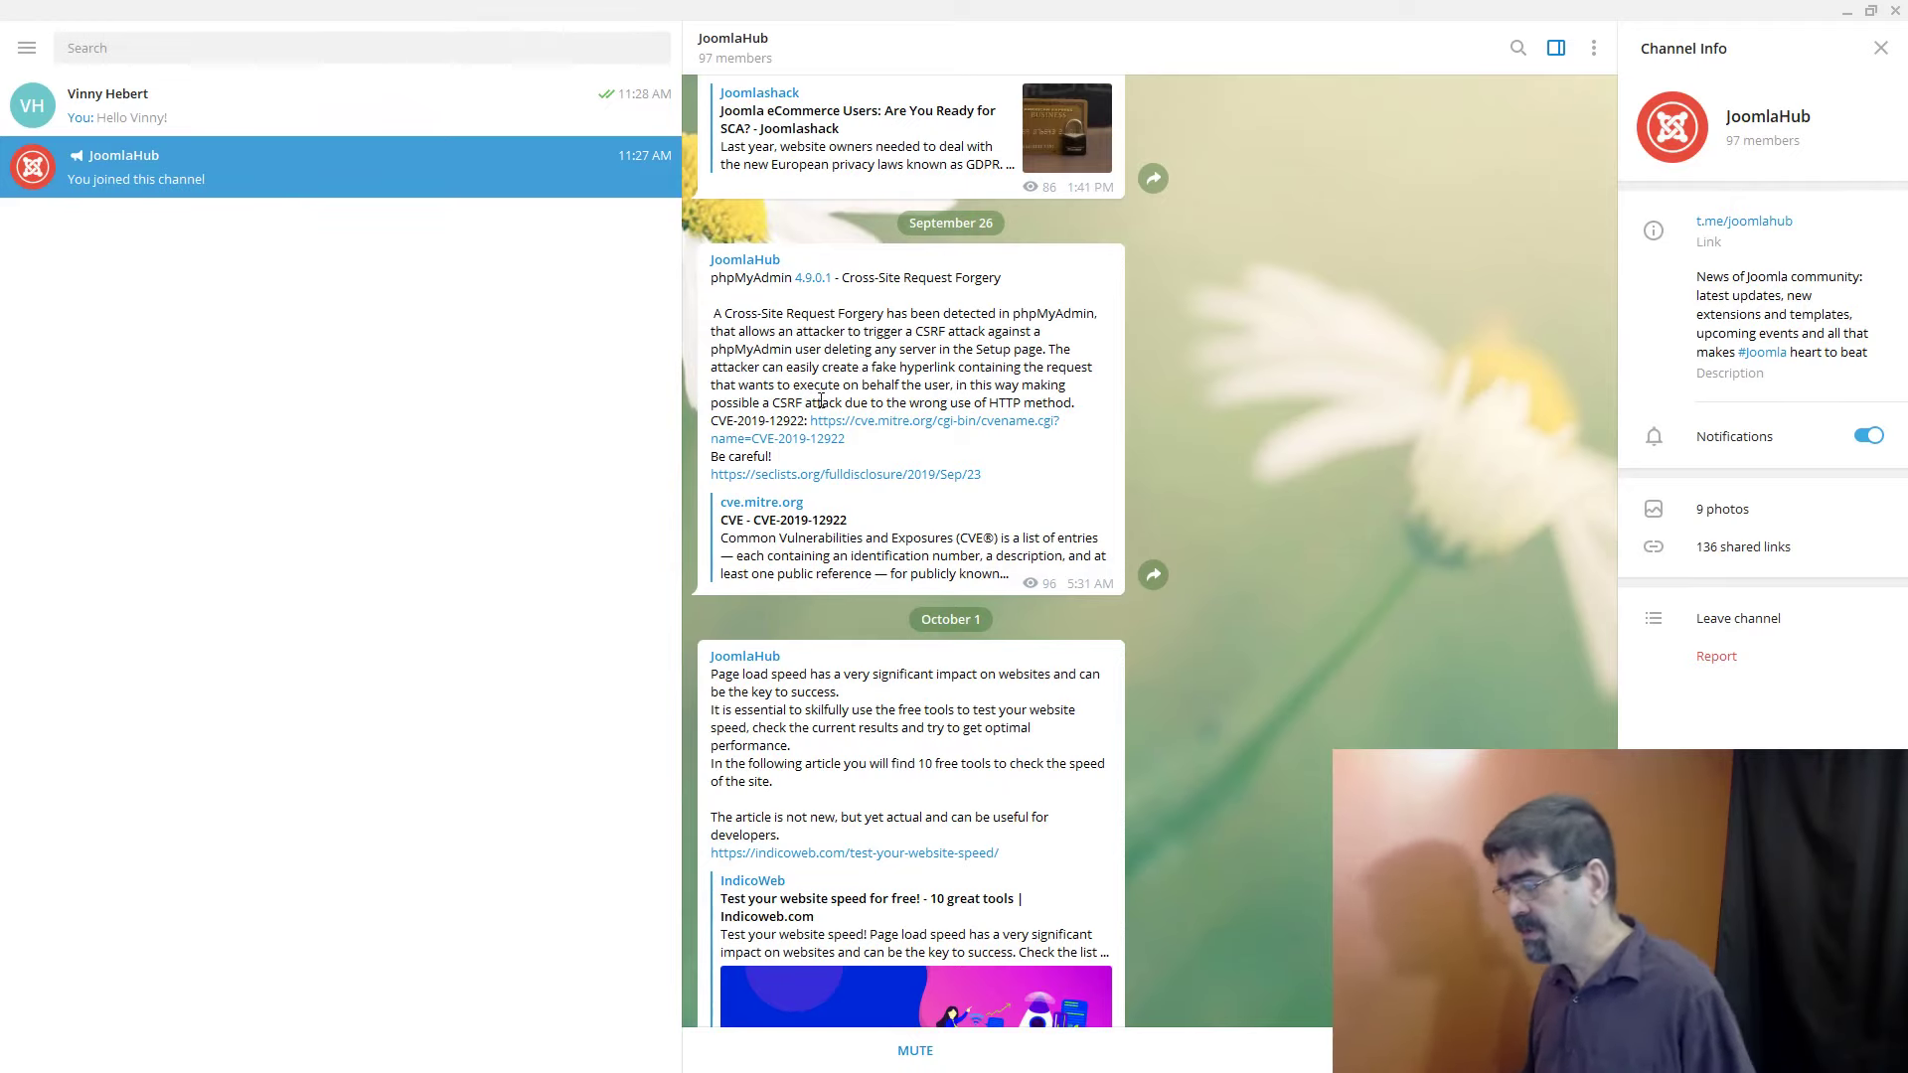
scroll(861, 363, up, 5)
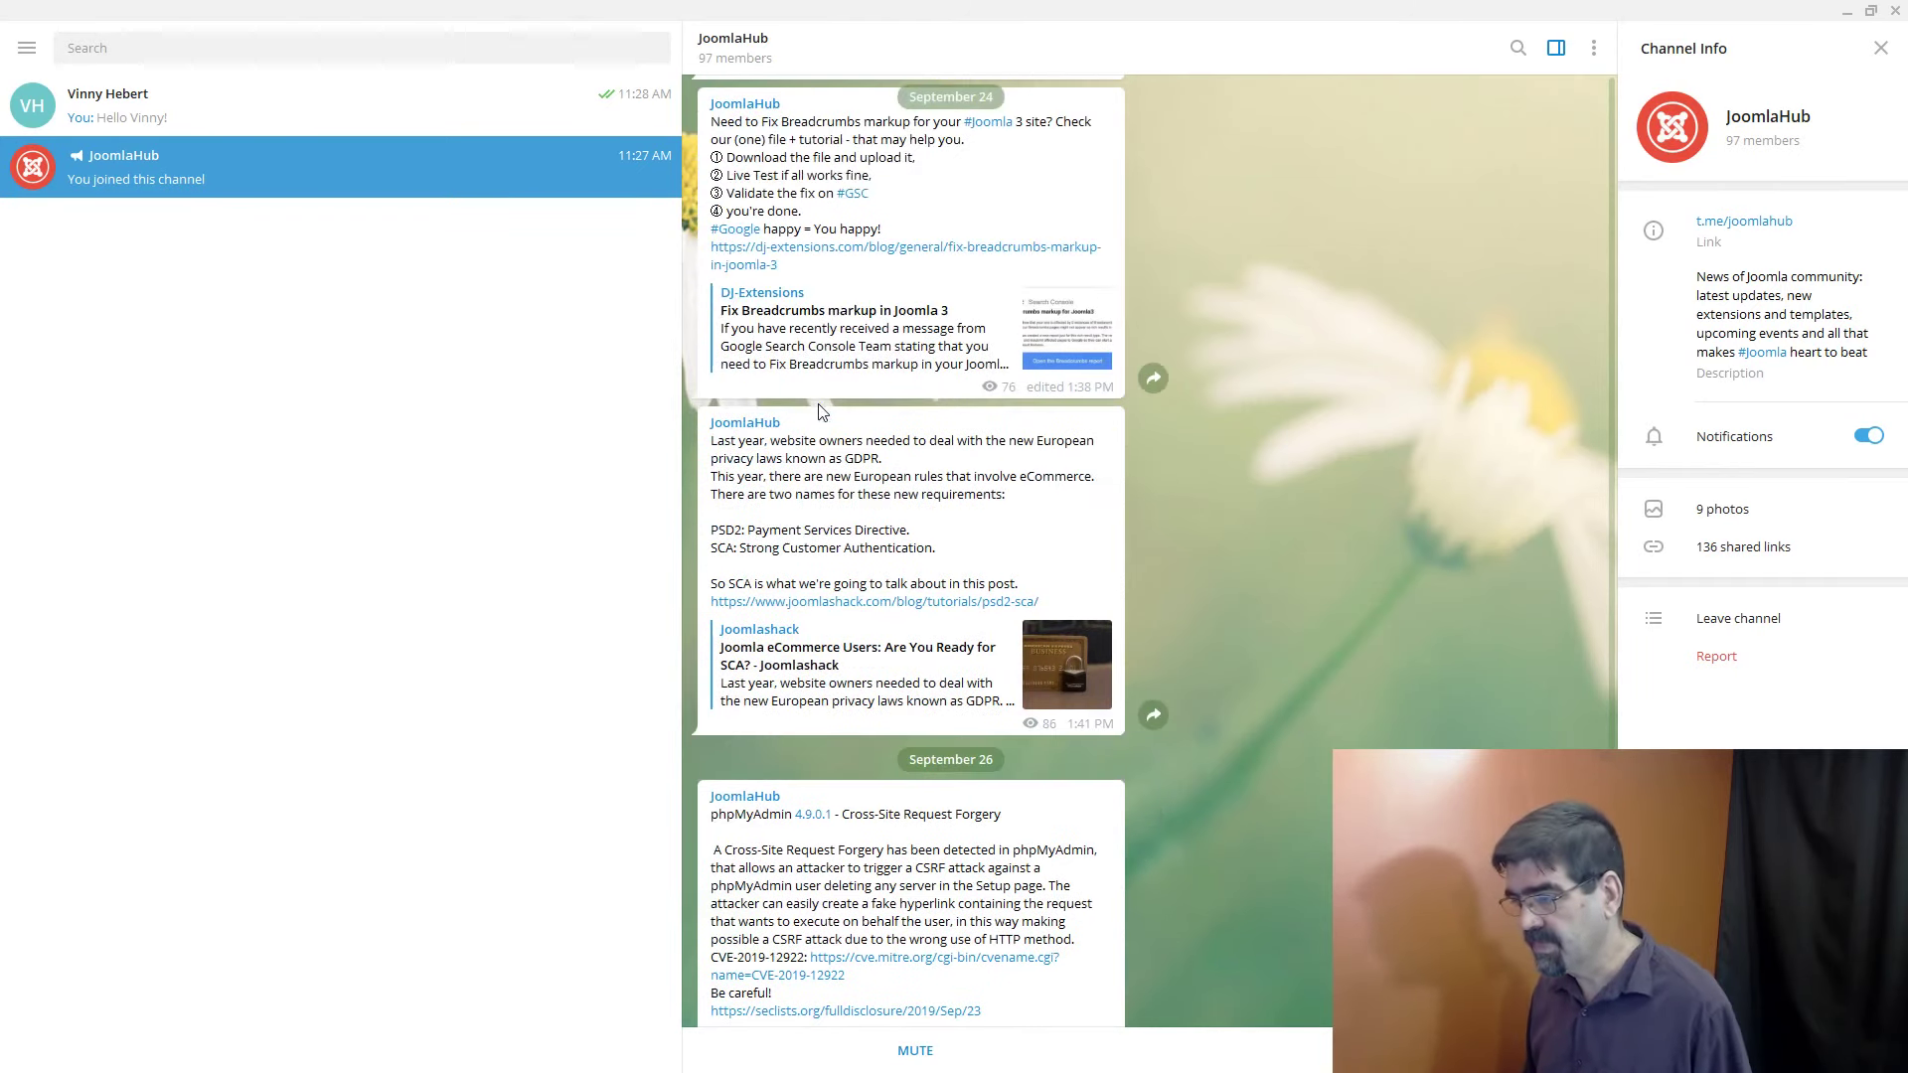
scroll(821, 411, up, 7)
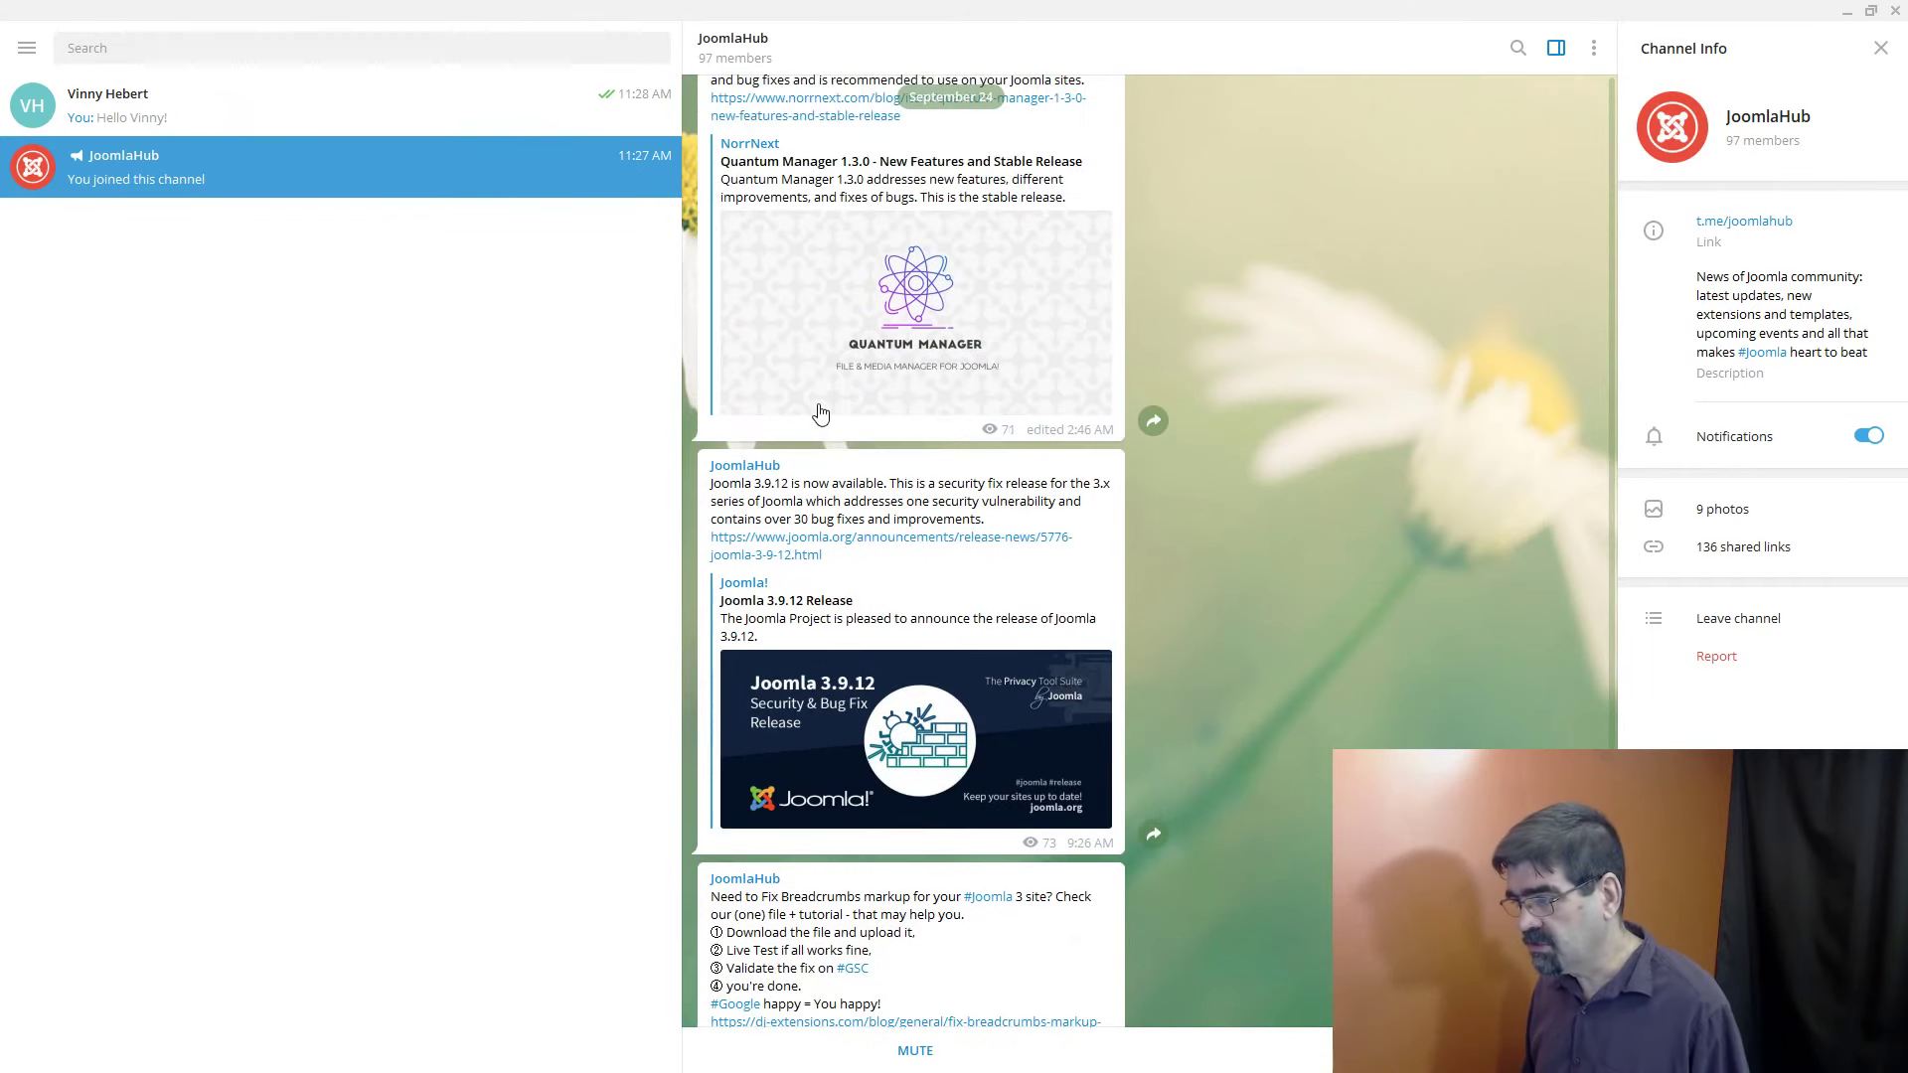
scroll(821, 407, up, 3)
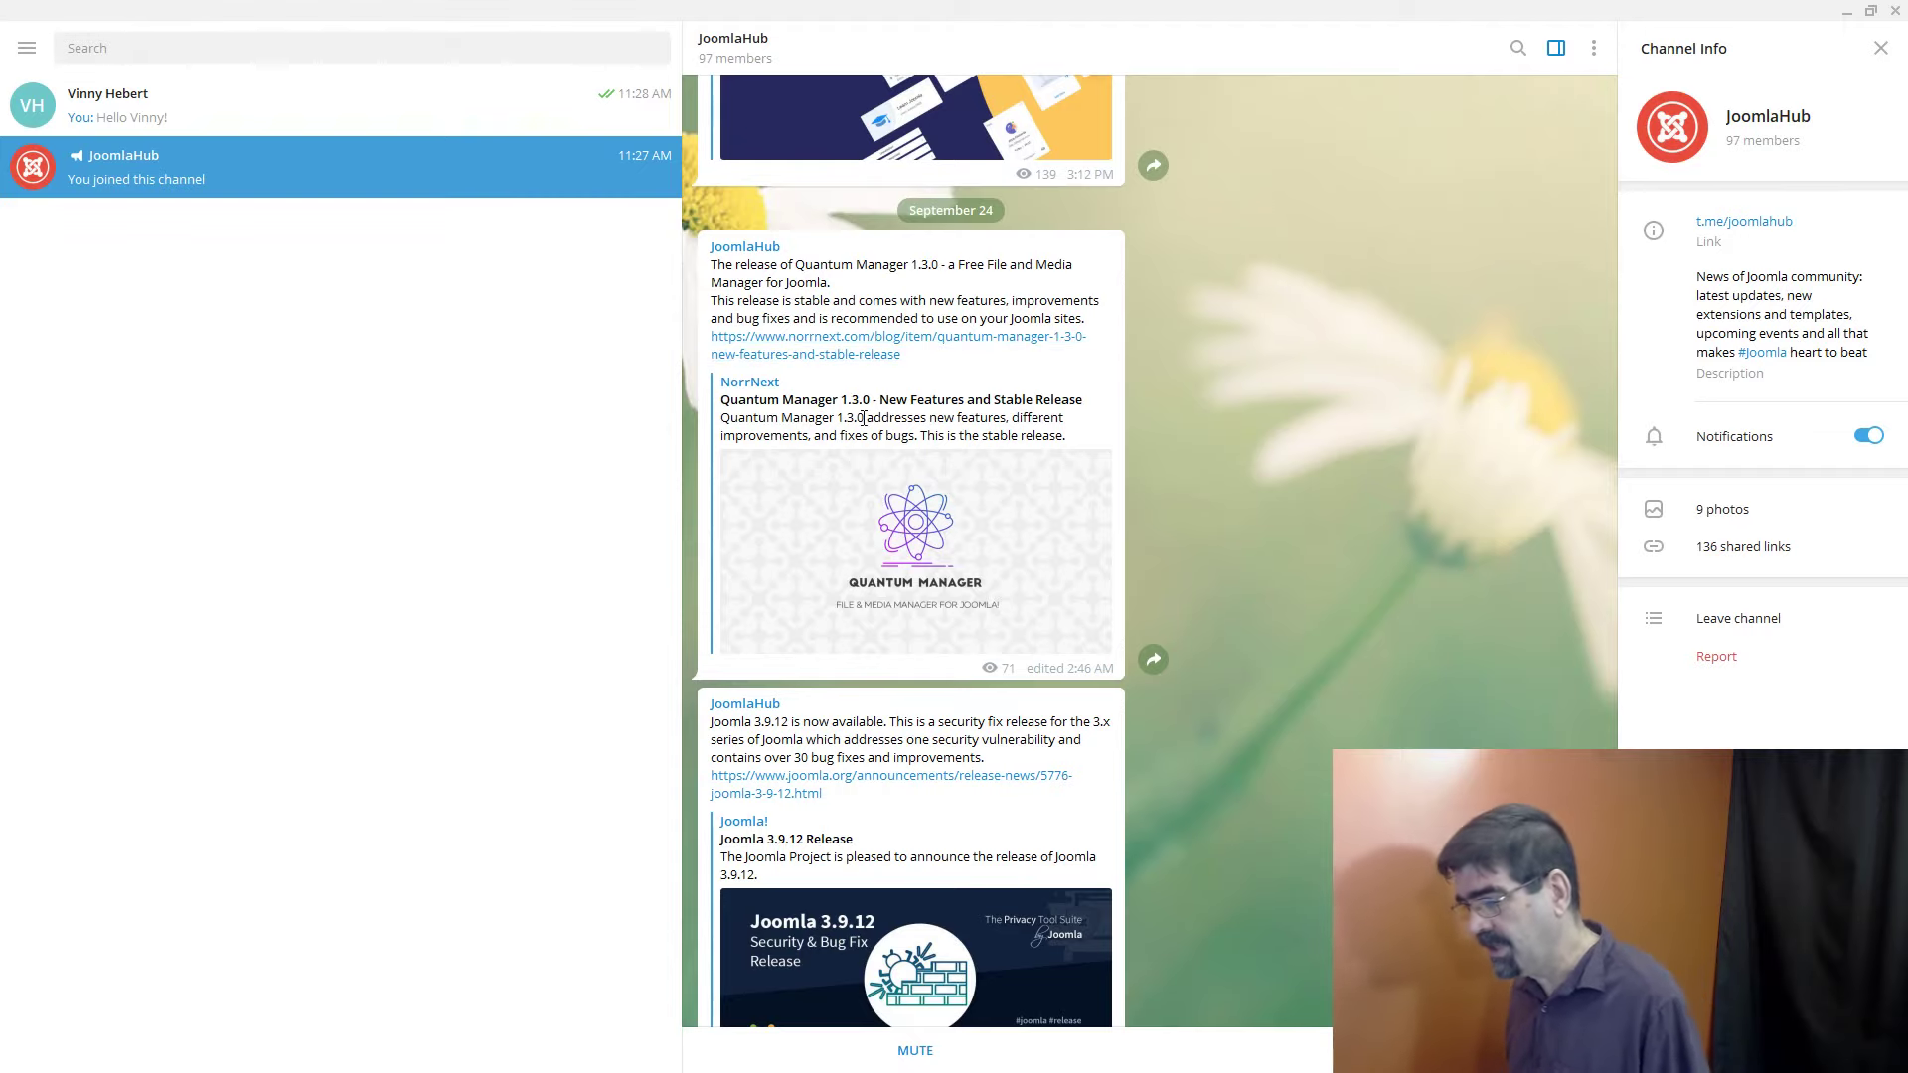
scroll(863, 423, up, 2)
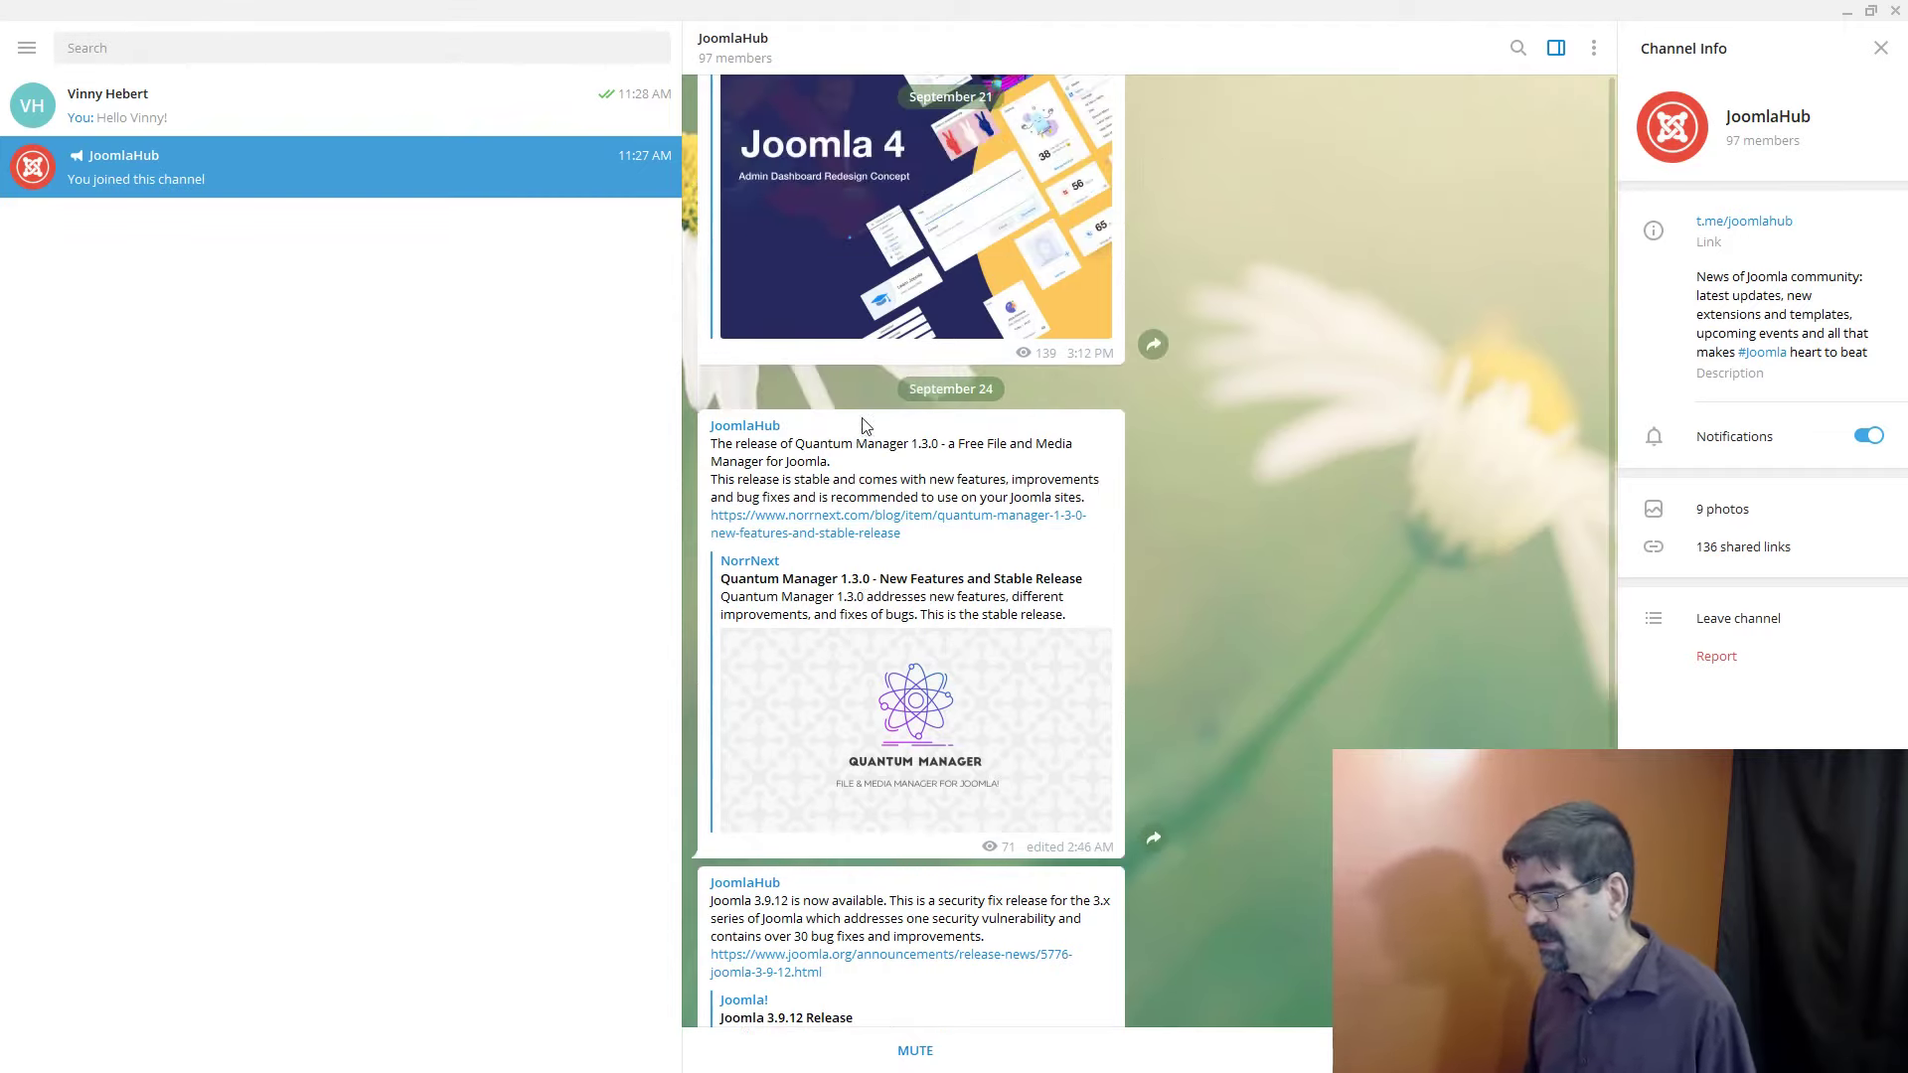
scroll(860, 432, down, 7)
scroll(861, 440, up, 5)
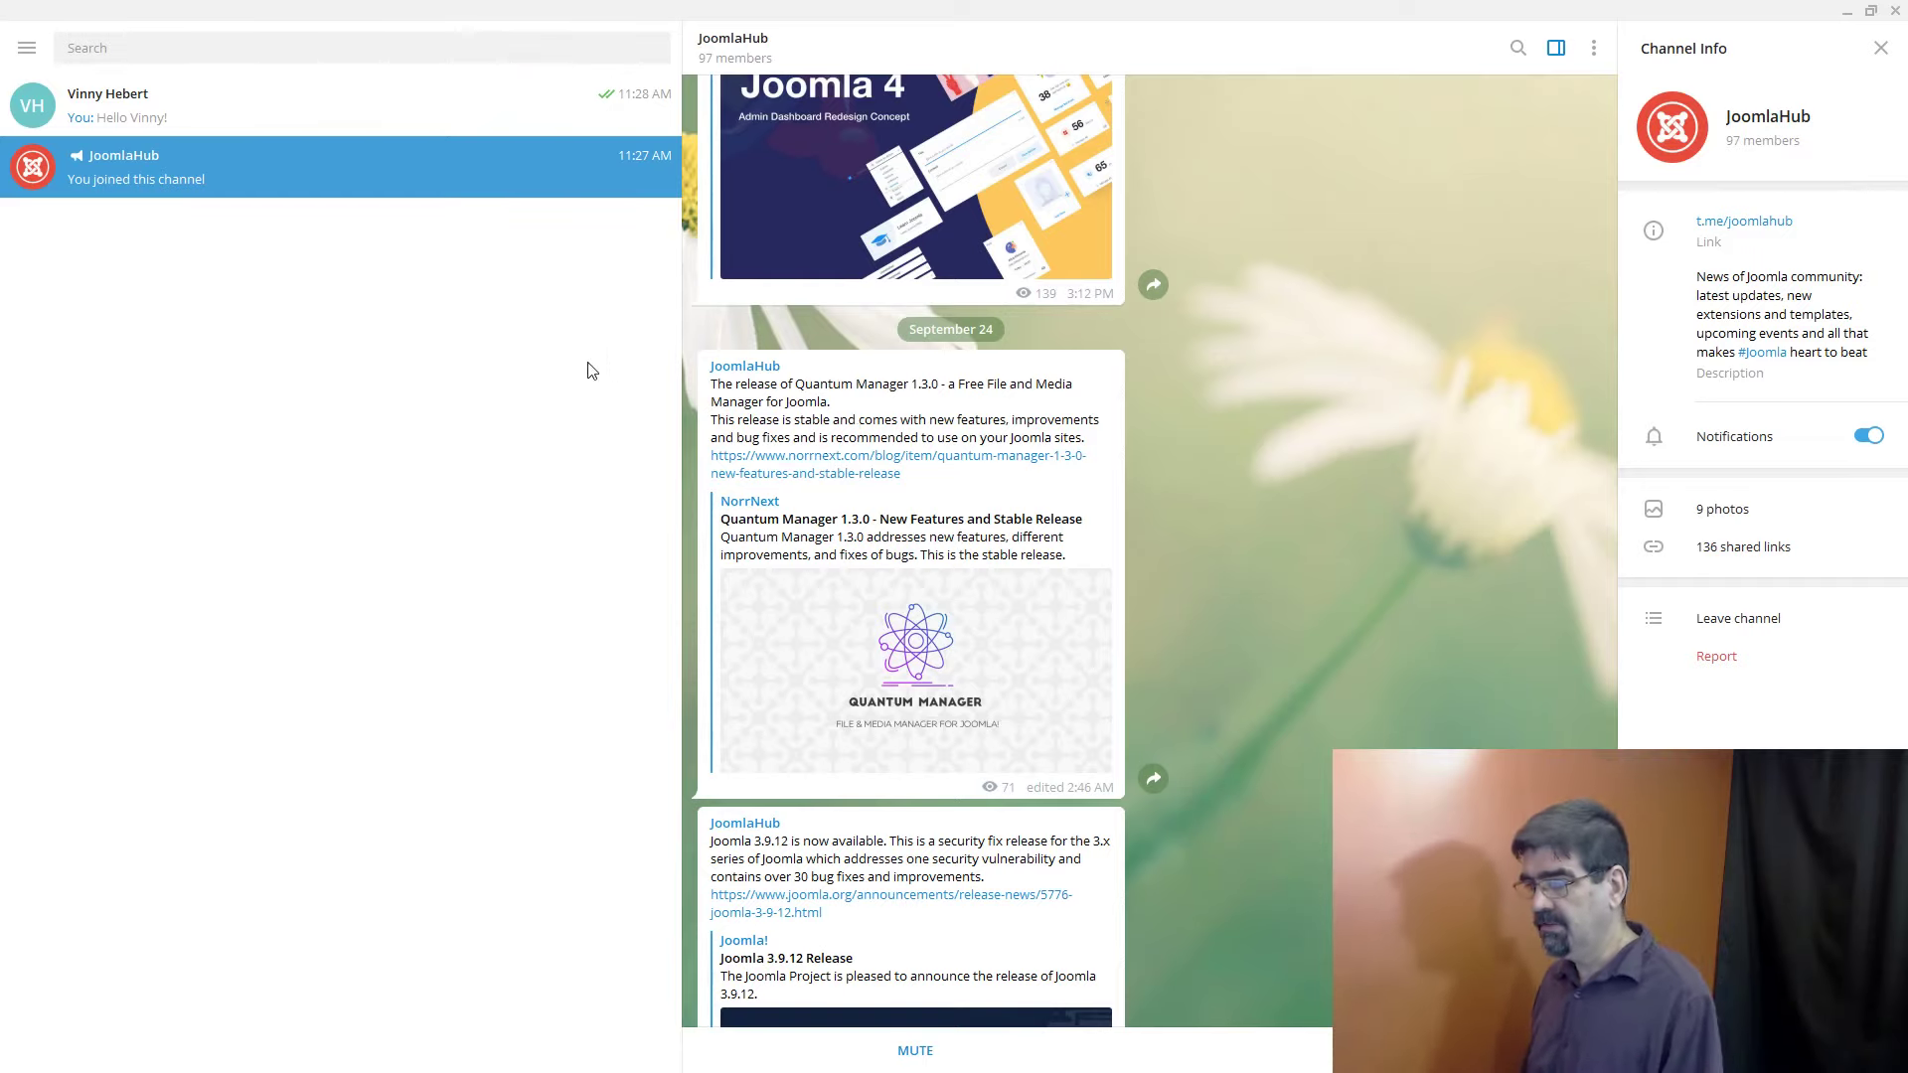
- Leave Telegram Desktop and open the Joomla Extensions group on Facebook in a new browser tab
click(1848, 12)
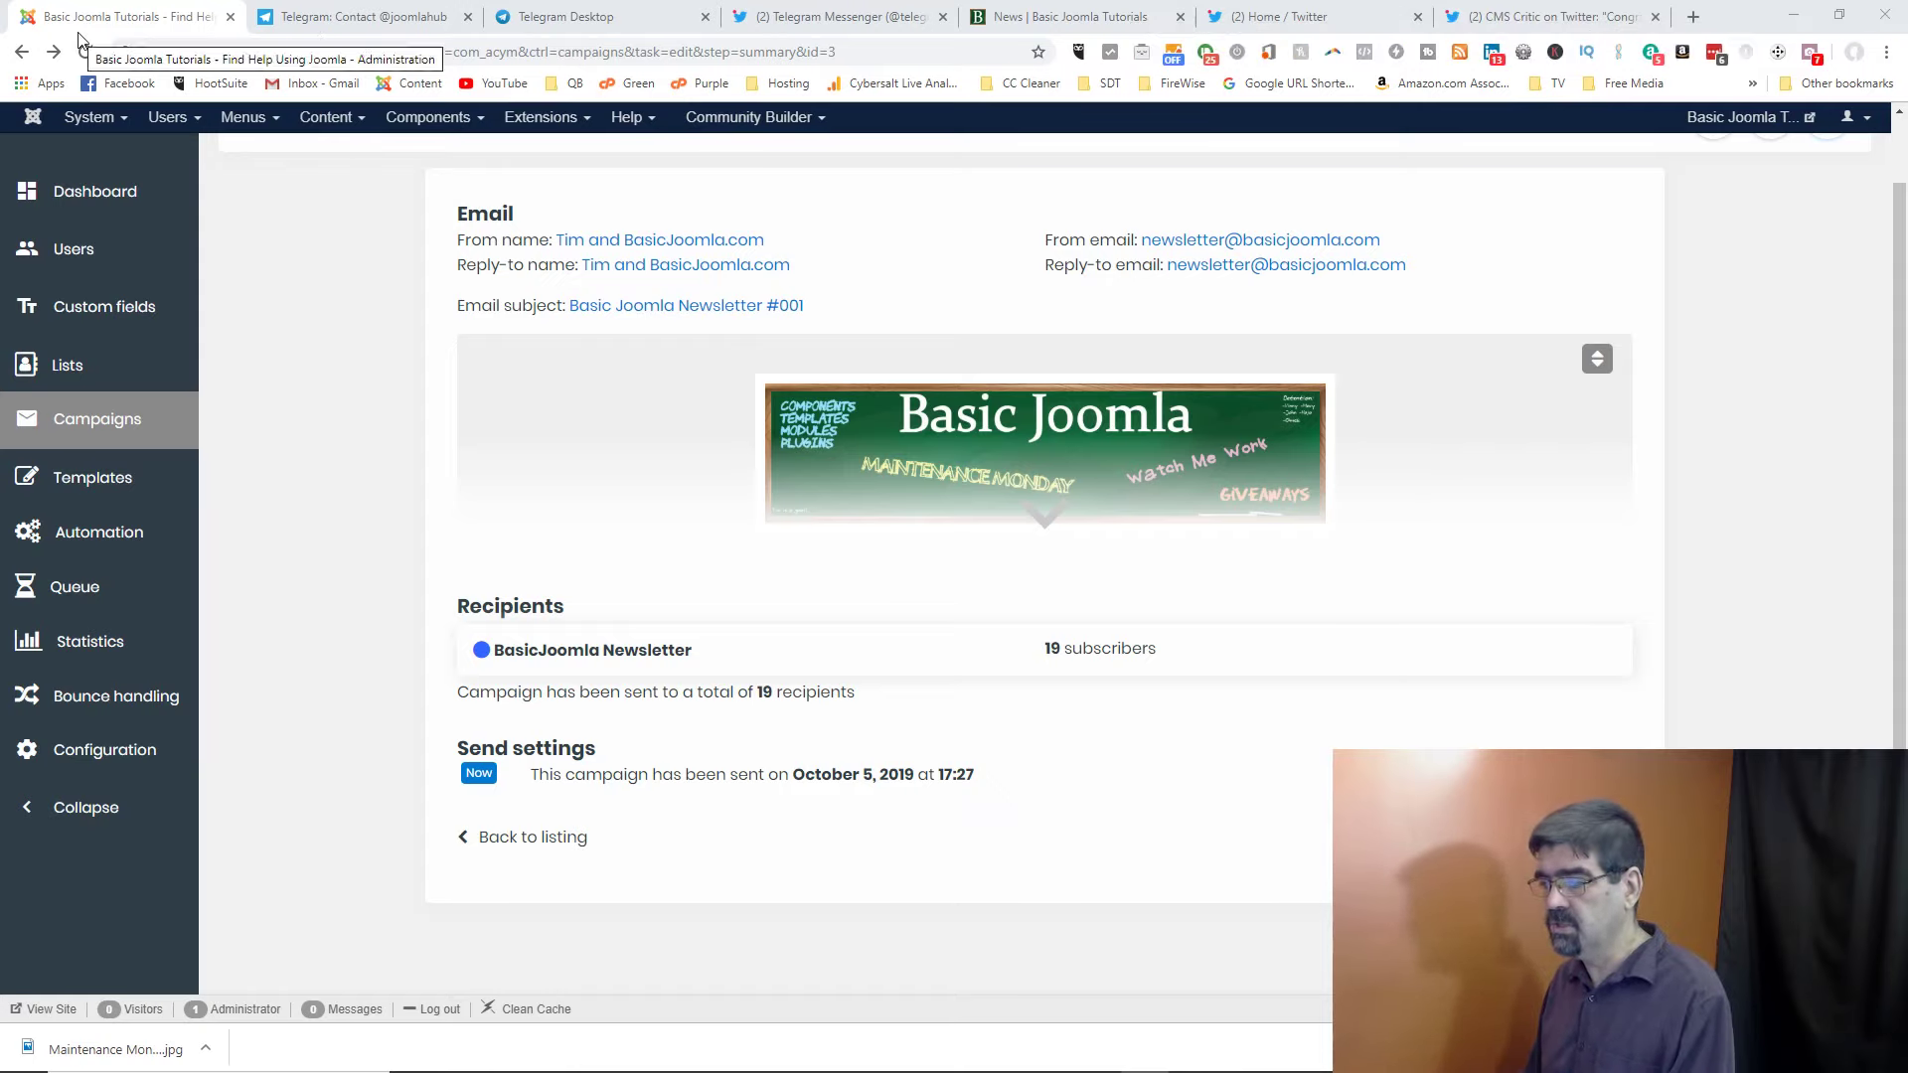
key(ctrl+t)
click(119, 82)
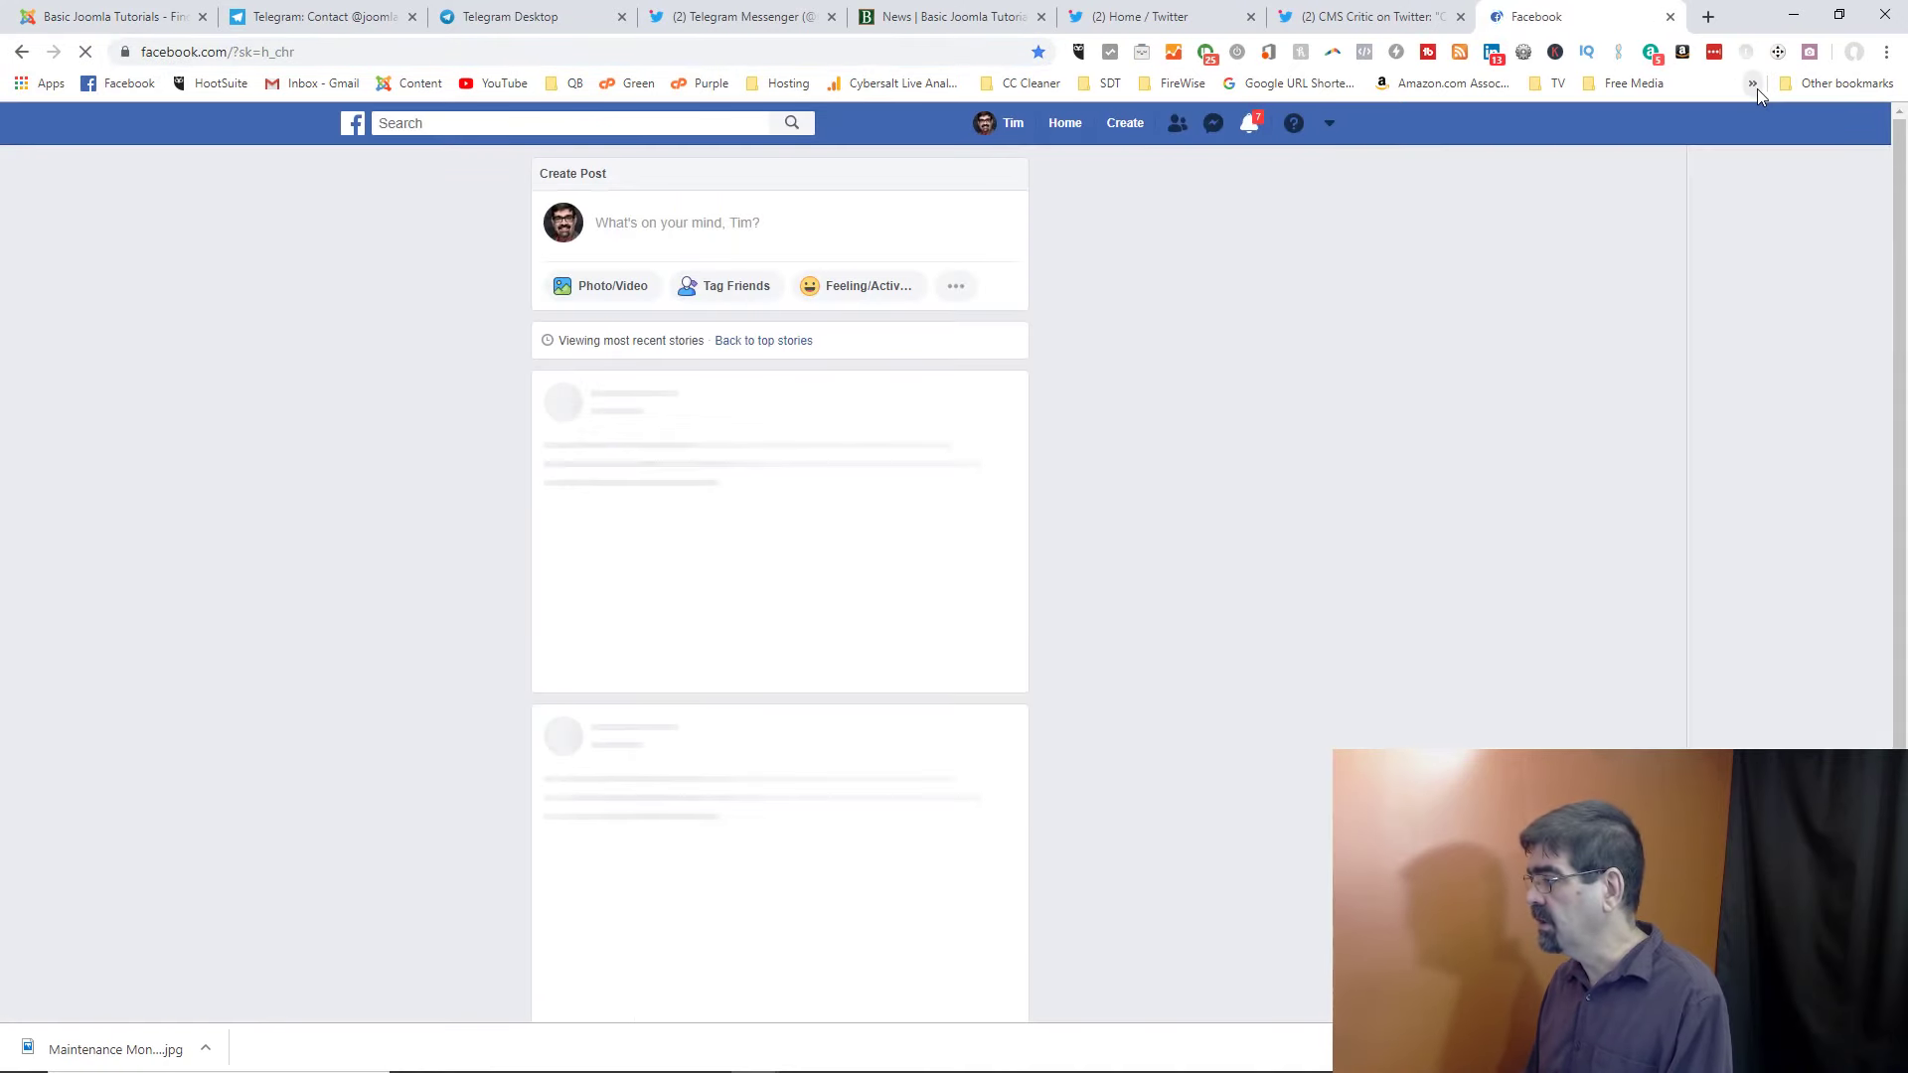
click(1754, 84)
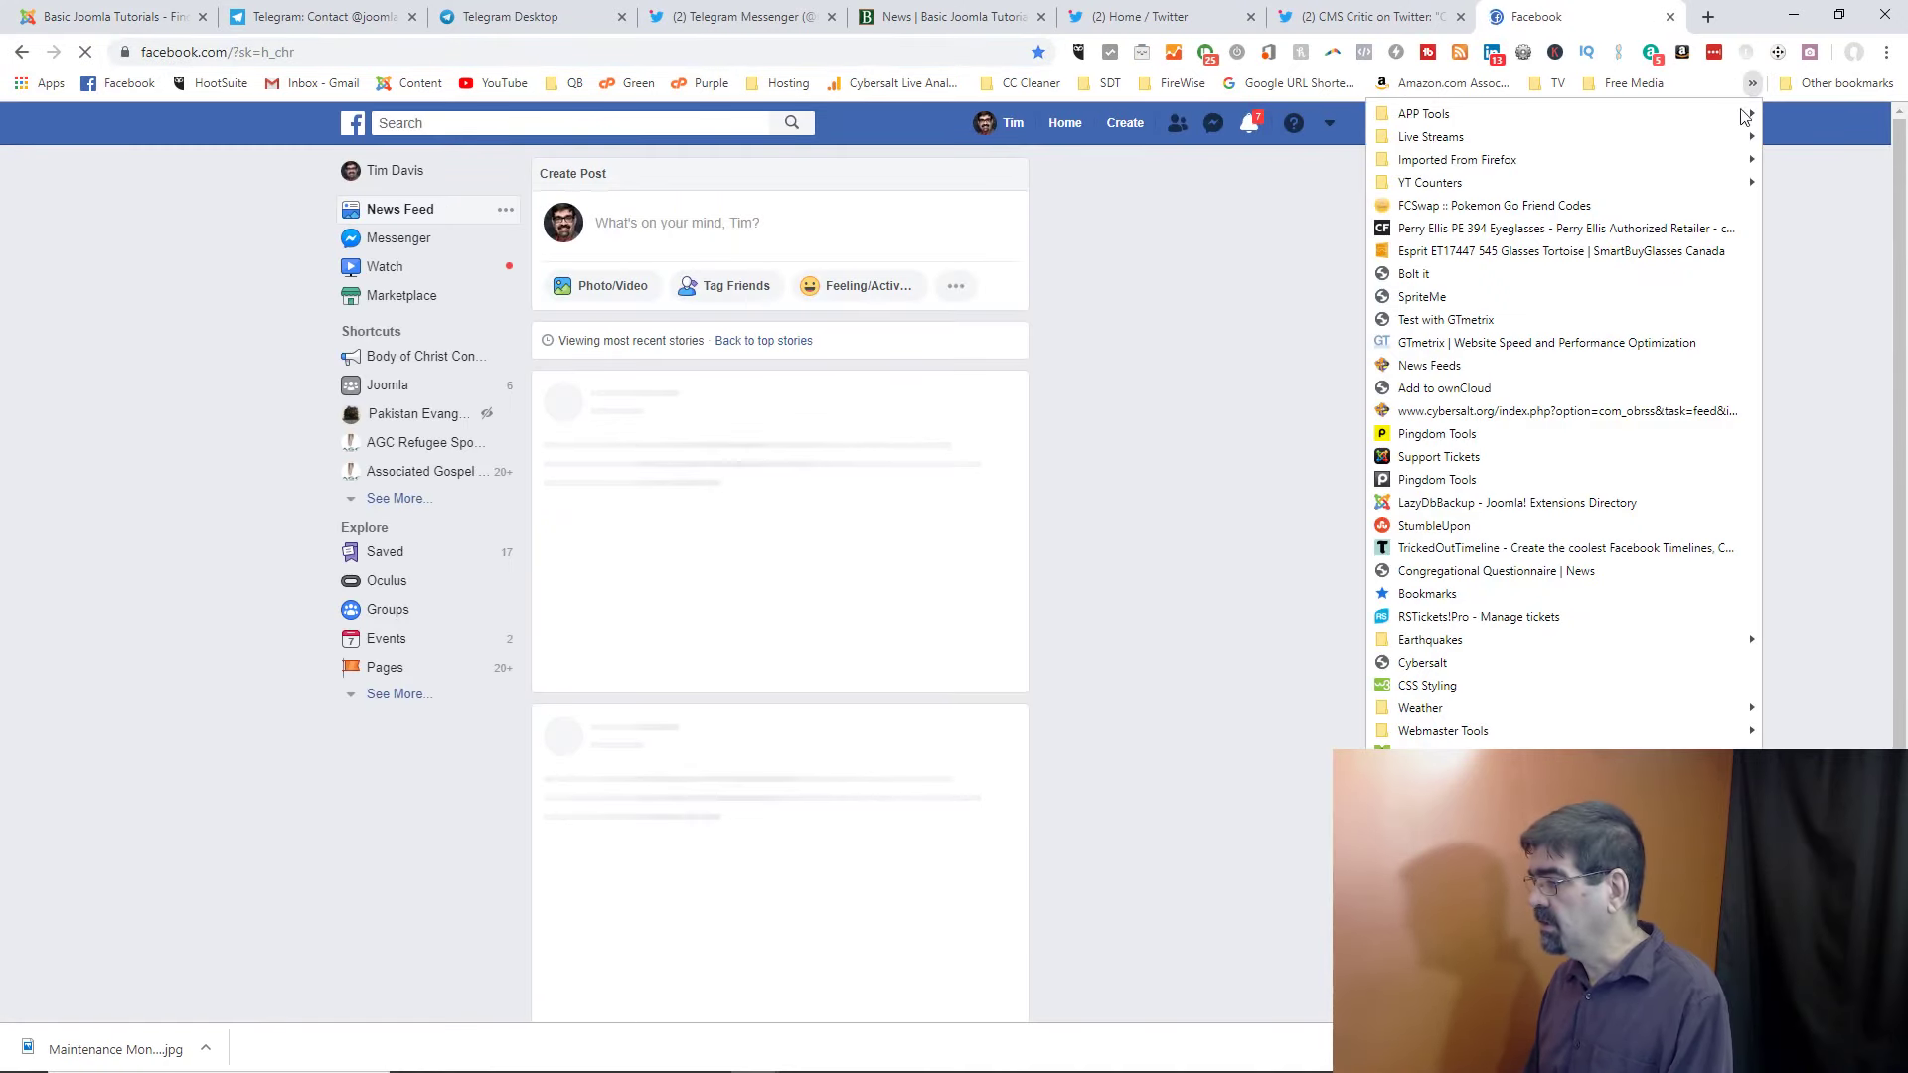
click(1291, 136)
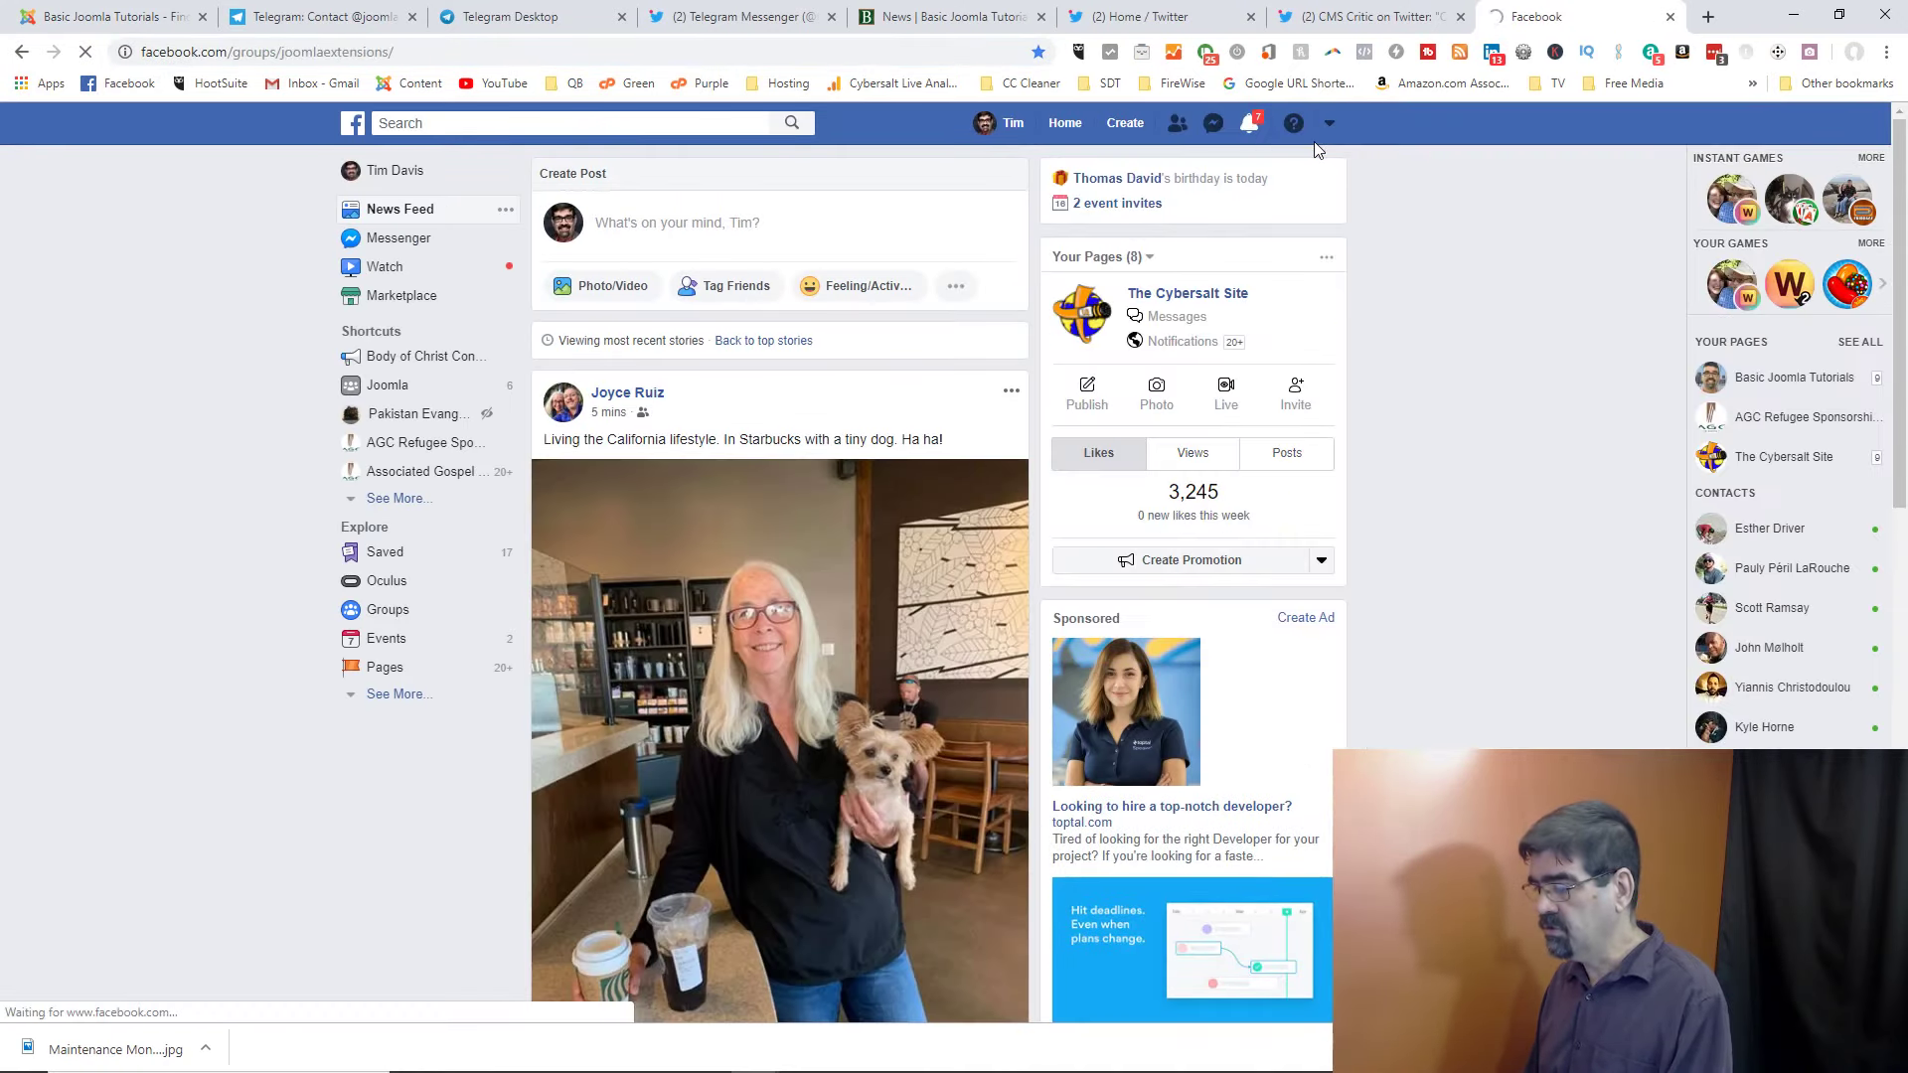
- Look over the Joomla Extensions group's discussion, from the JoomlaHub and AA Cookie Consent posts to the Best Free CMS offer
scroll(822, 520, down, 5)
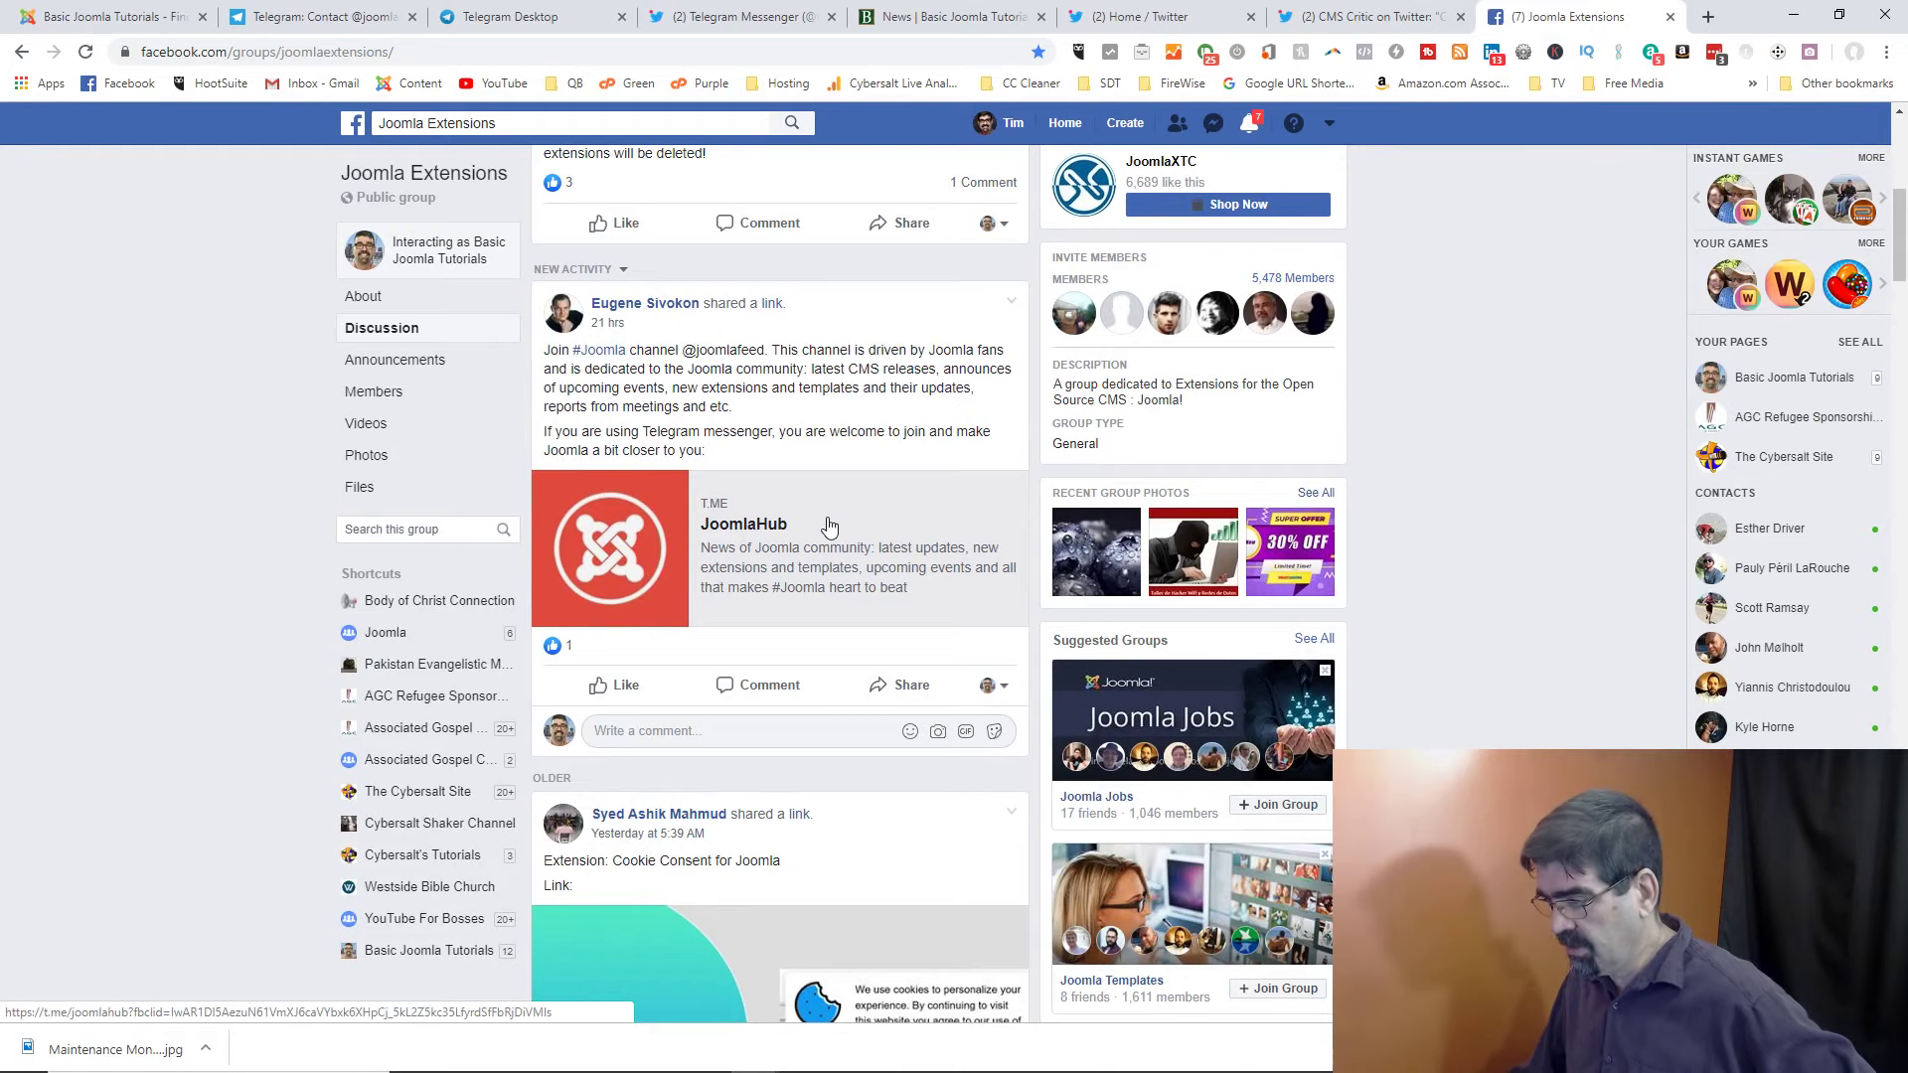
scroll(825, 521, down, 3)
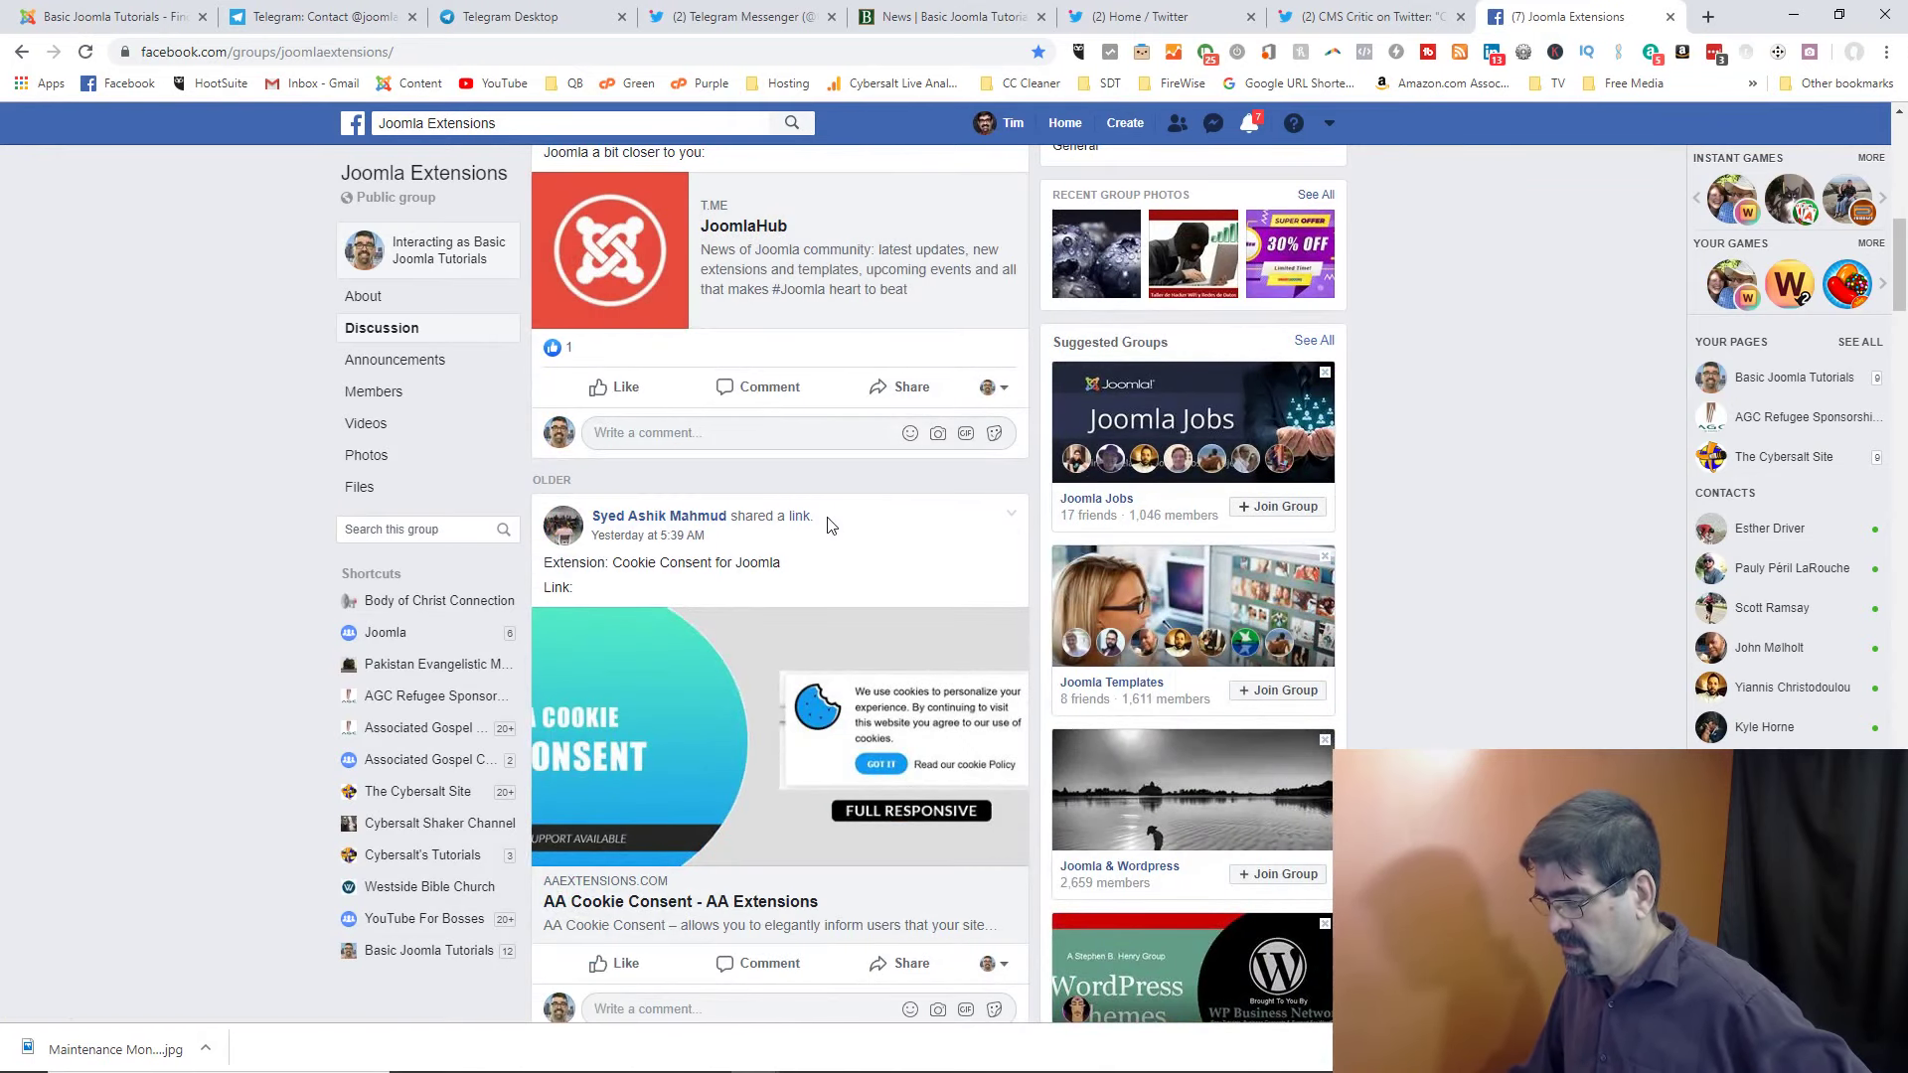
scroll(830, 525, down, 3)
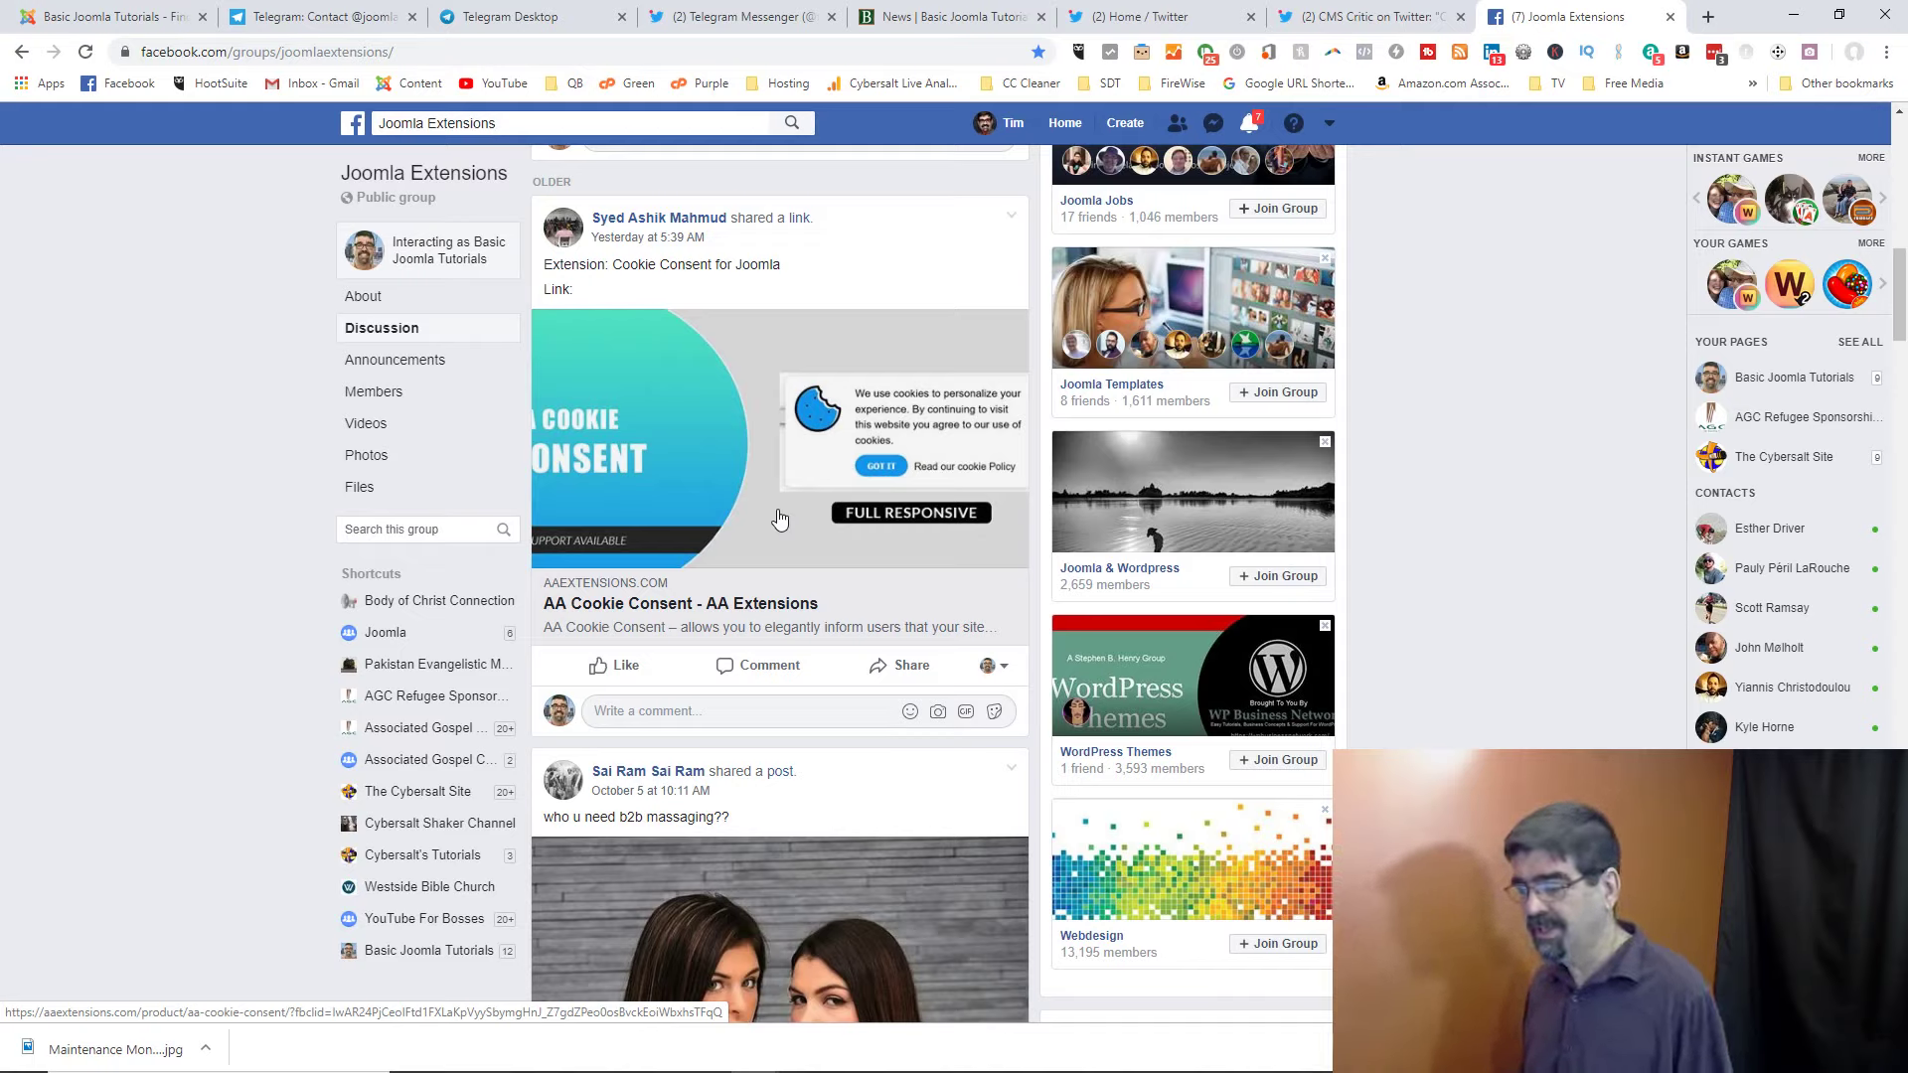
scroll(463, 559, down, 3)
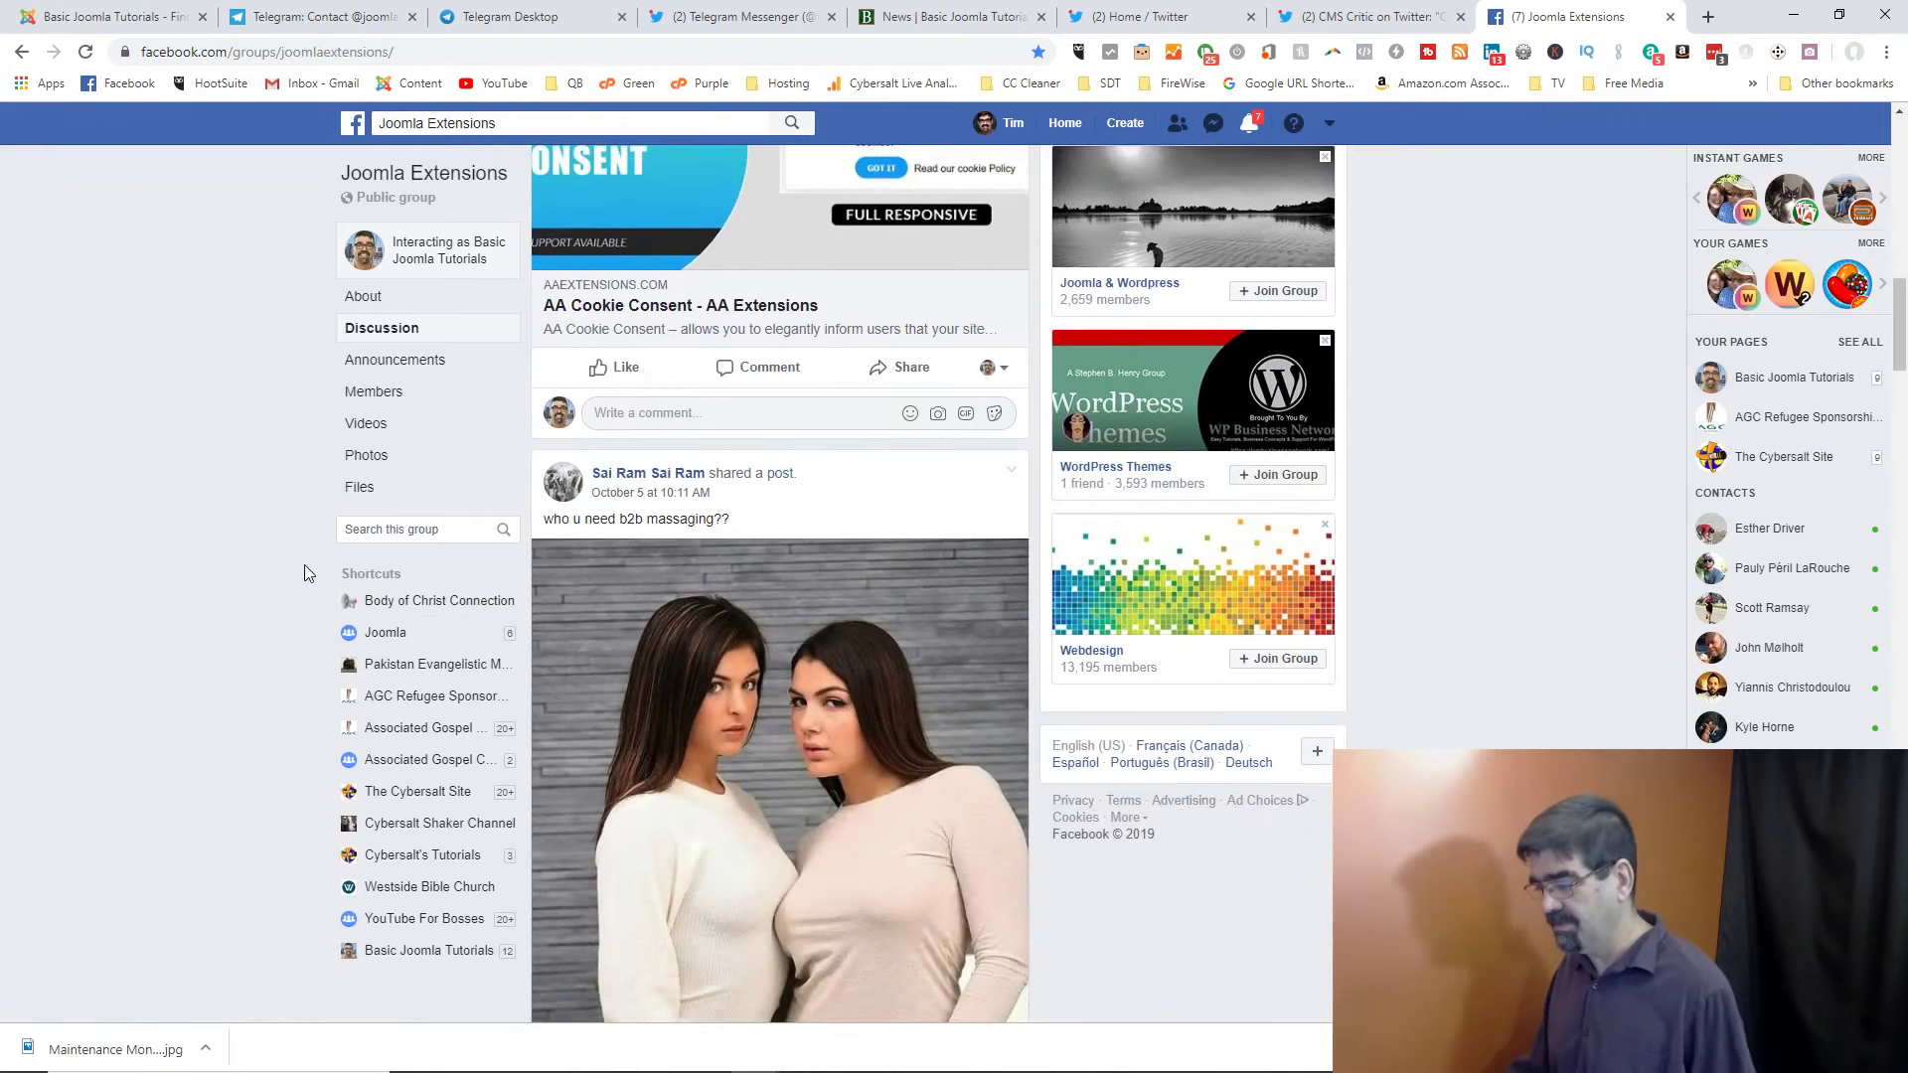
scroll(212, 497, down, 3)
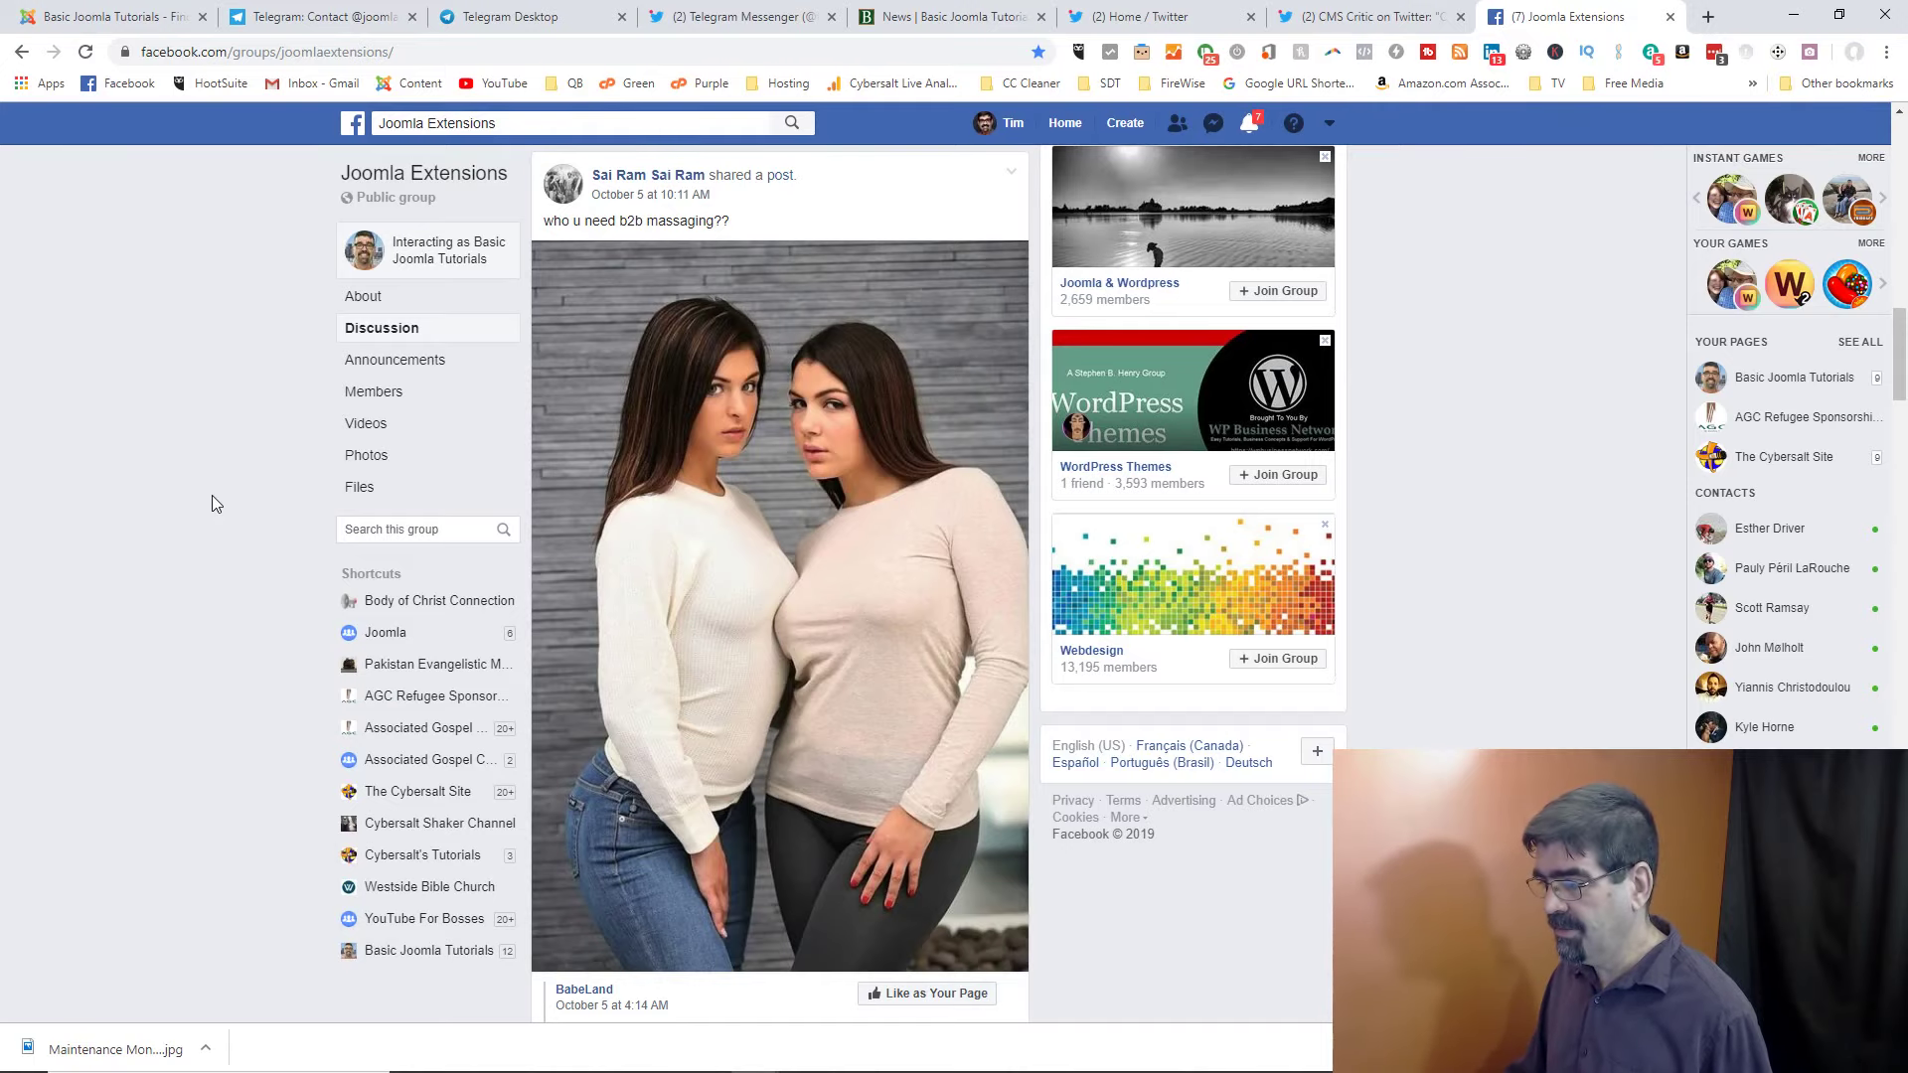
scroll(211, 504, down, 4)
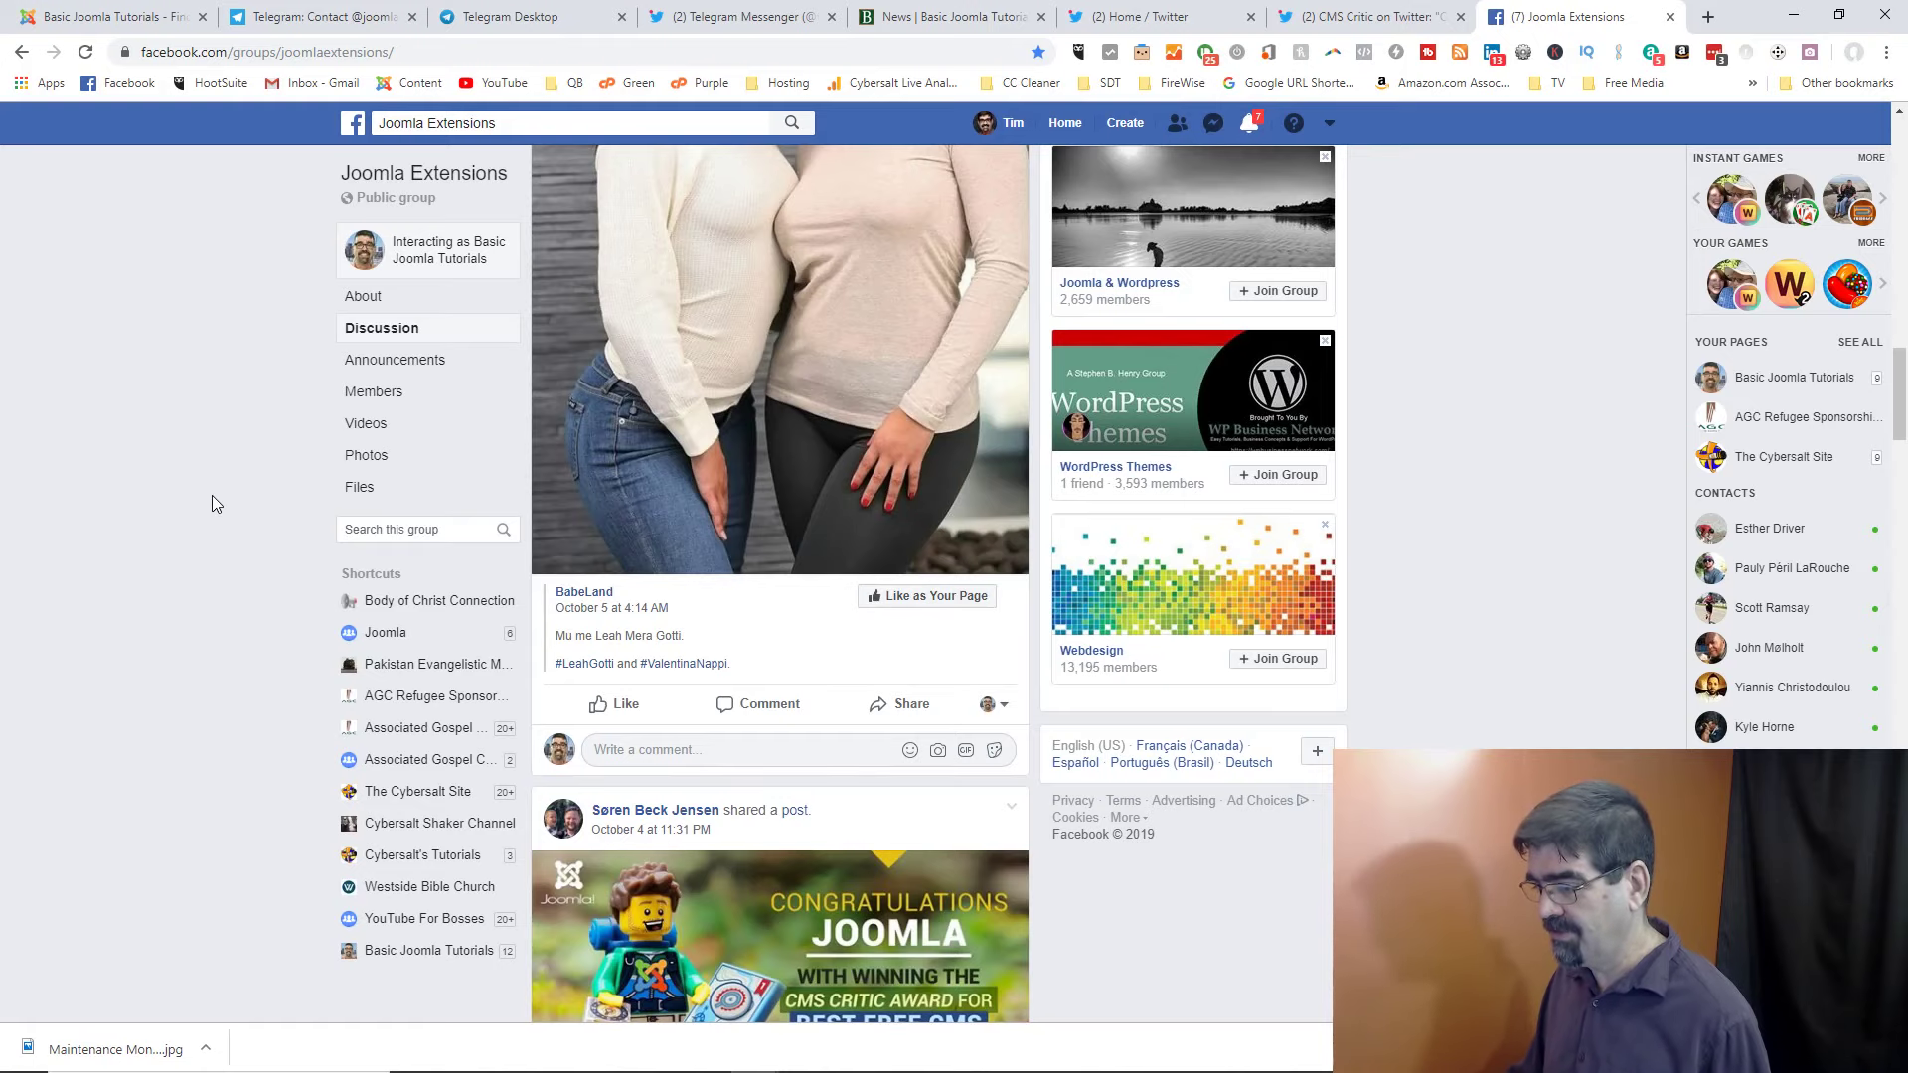
scroll(212, 496, up, 4)
scroll(212, 496, down, 11)
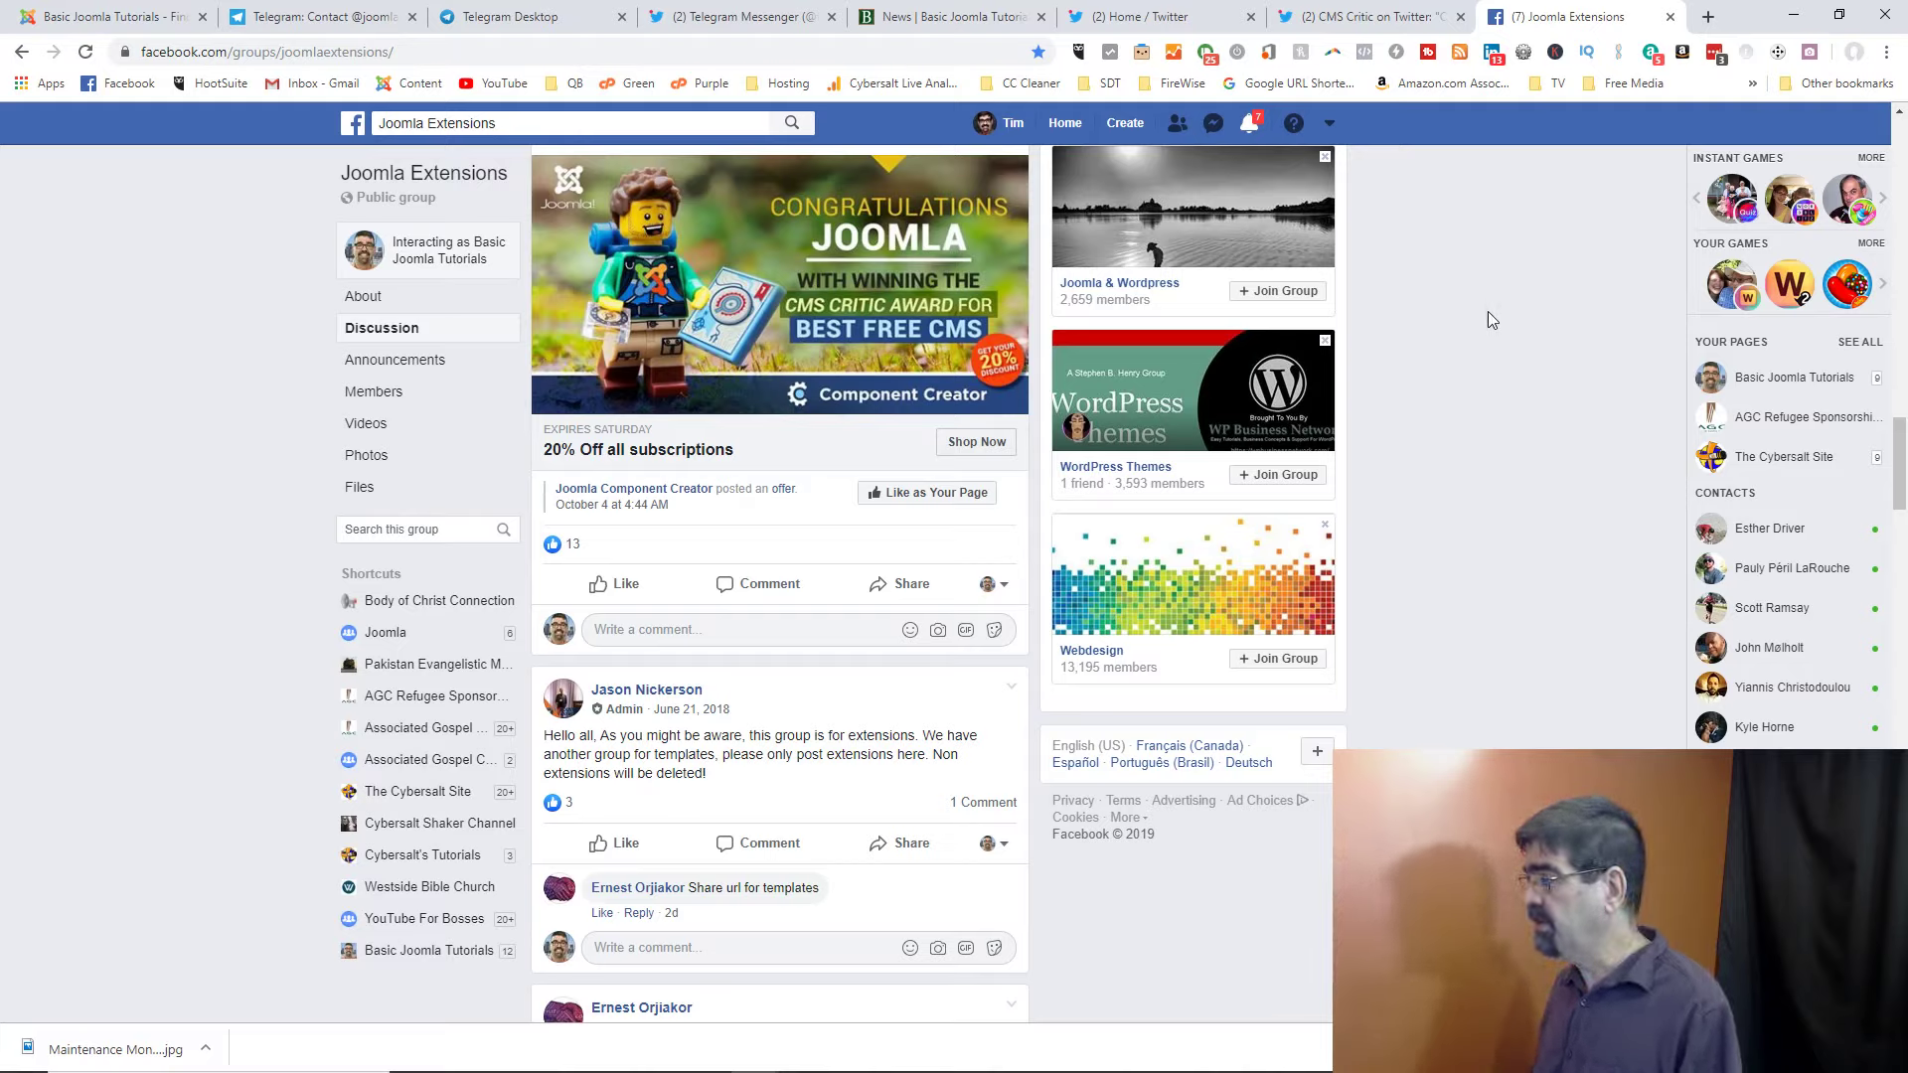
- Open the hosting account's cPanel File Manager in a new browser tab and look over the contents of its public_html folder
click(1709, 17)
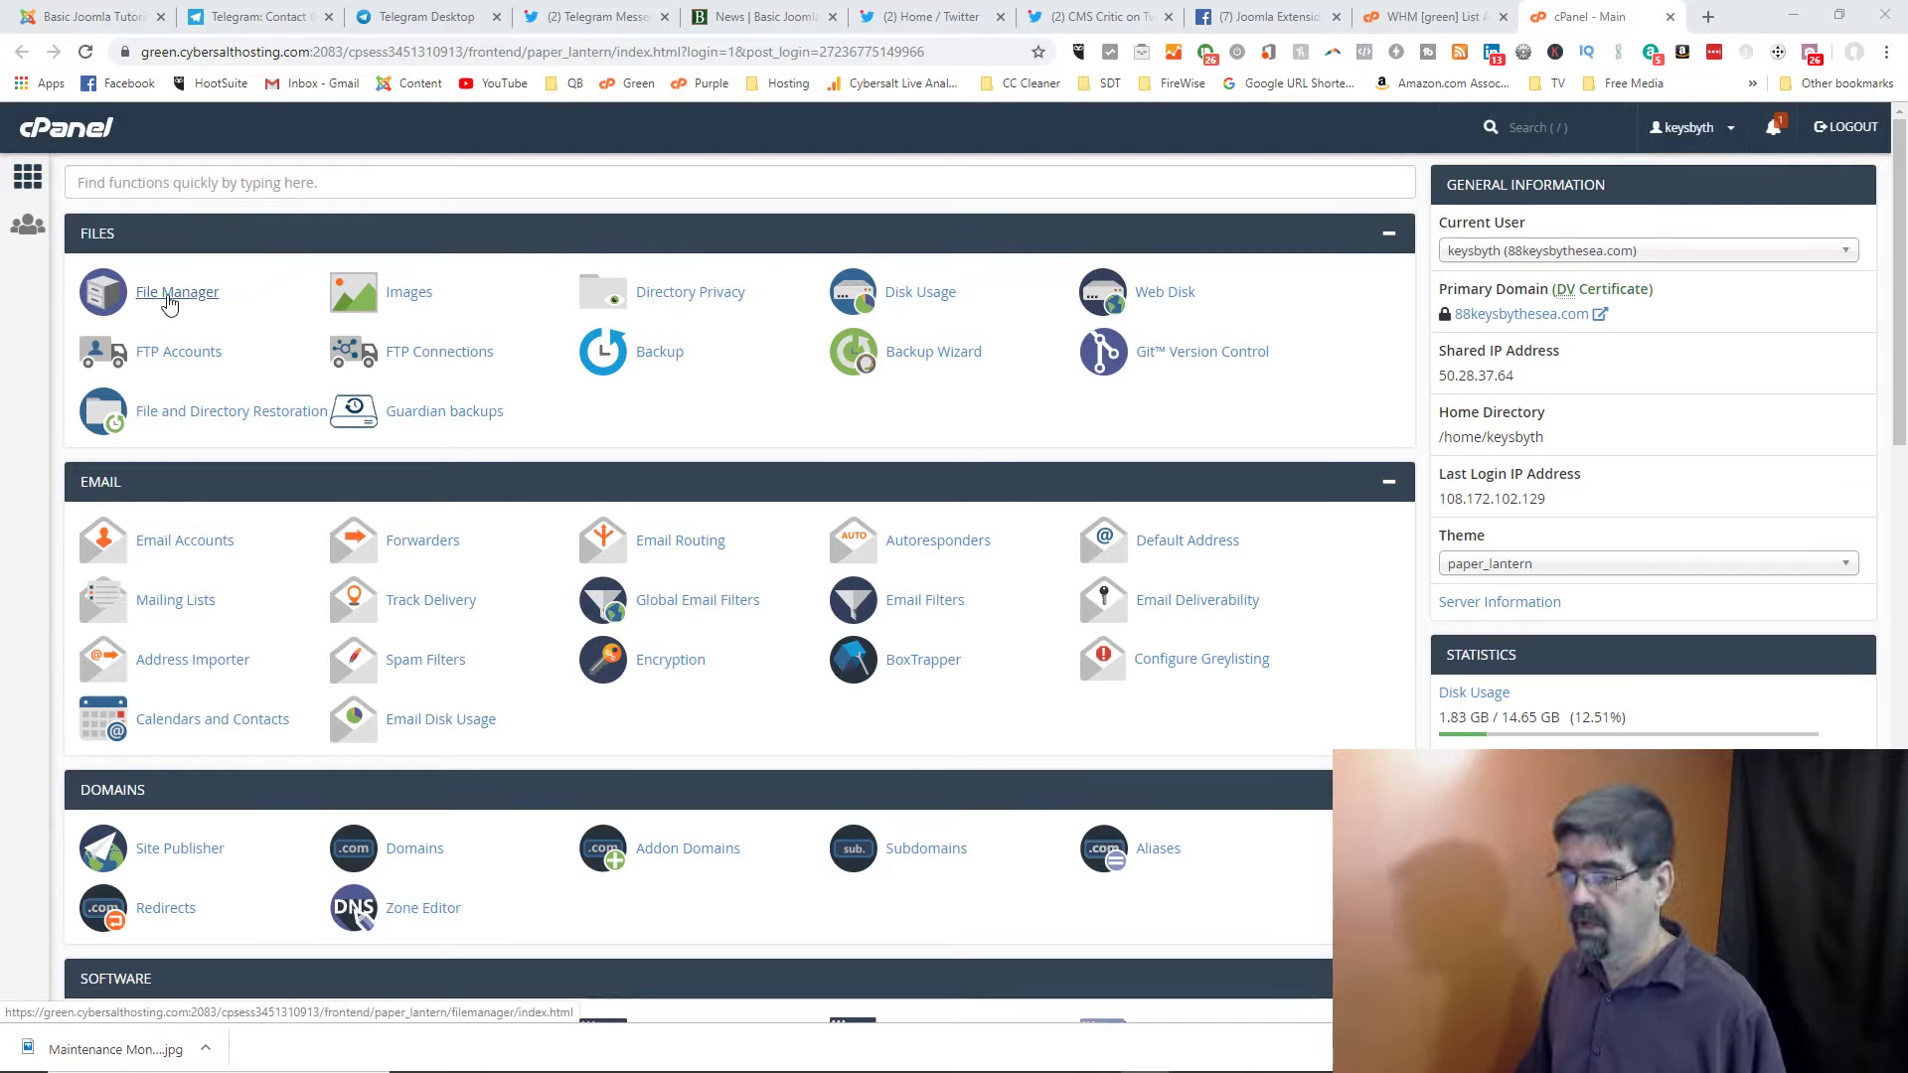
click(169, 304)
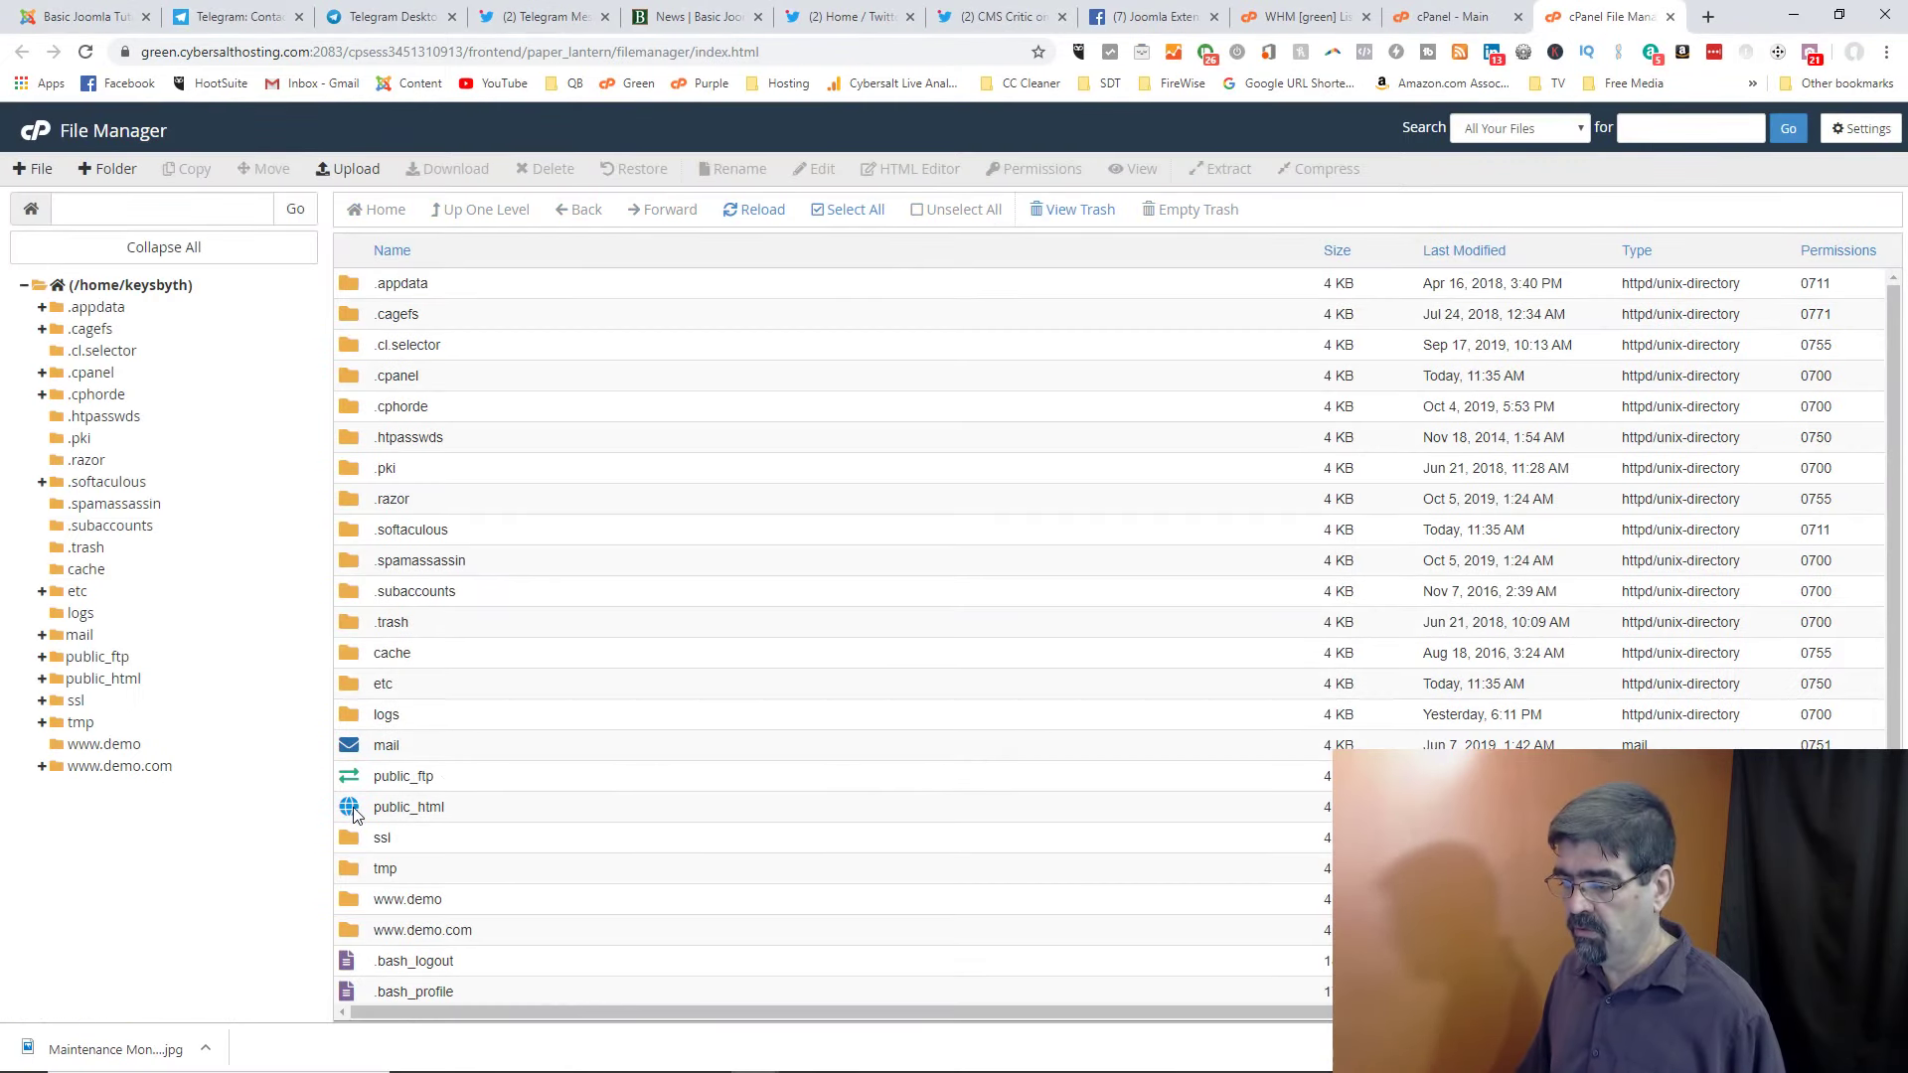
double_click(355, 810)
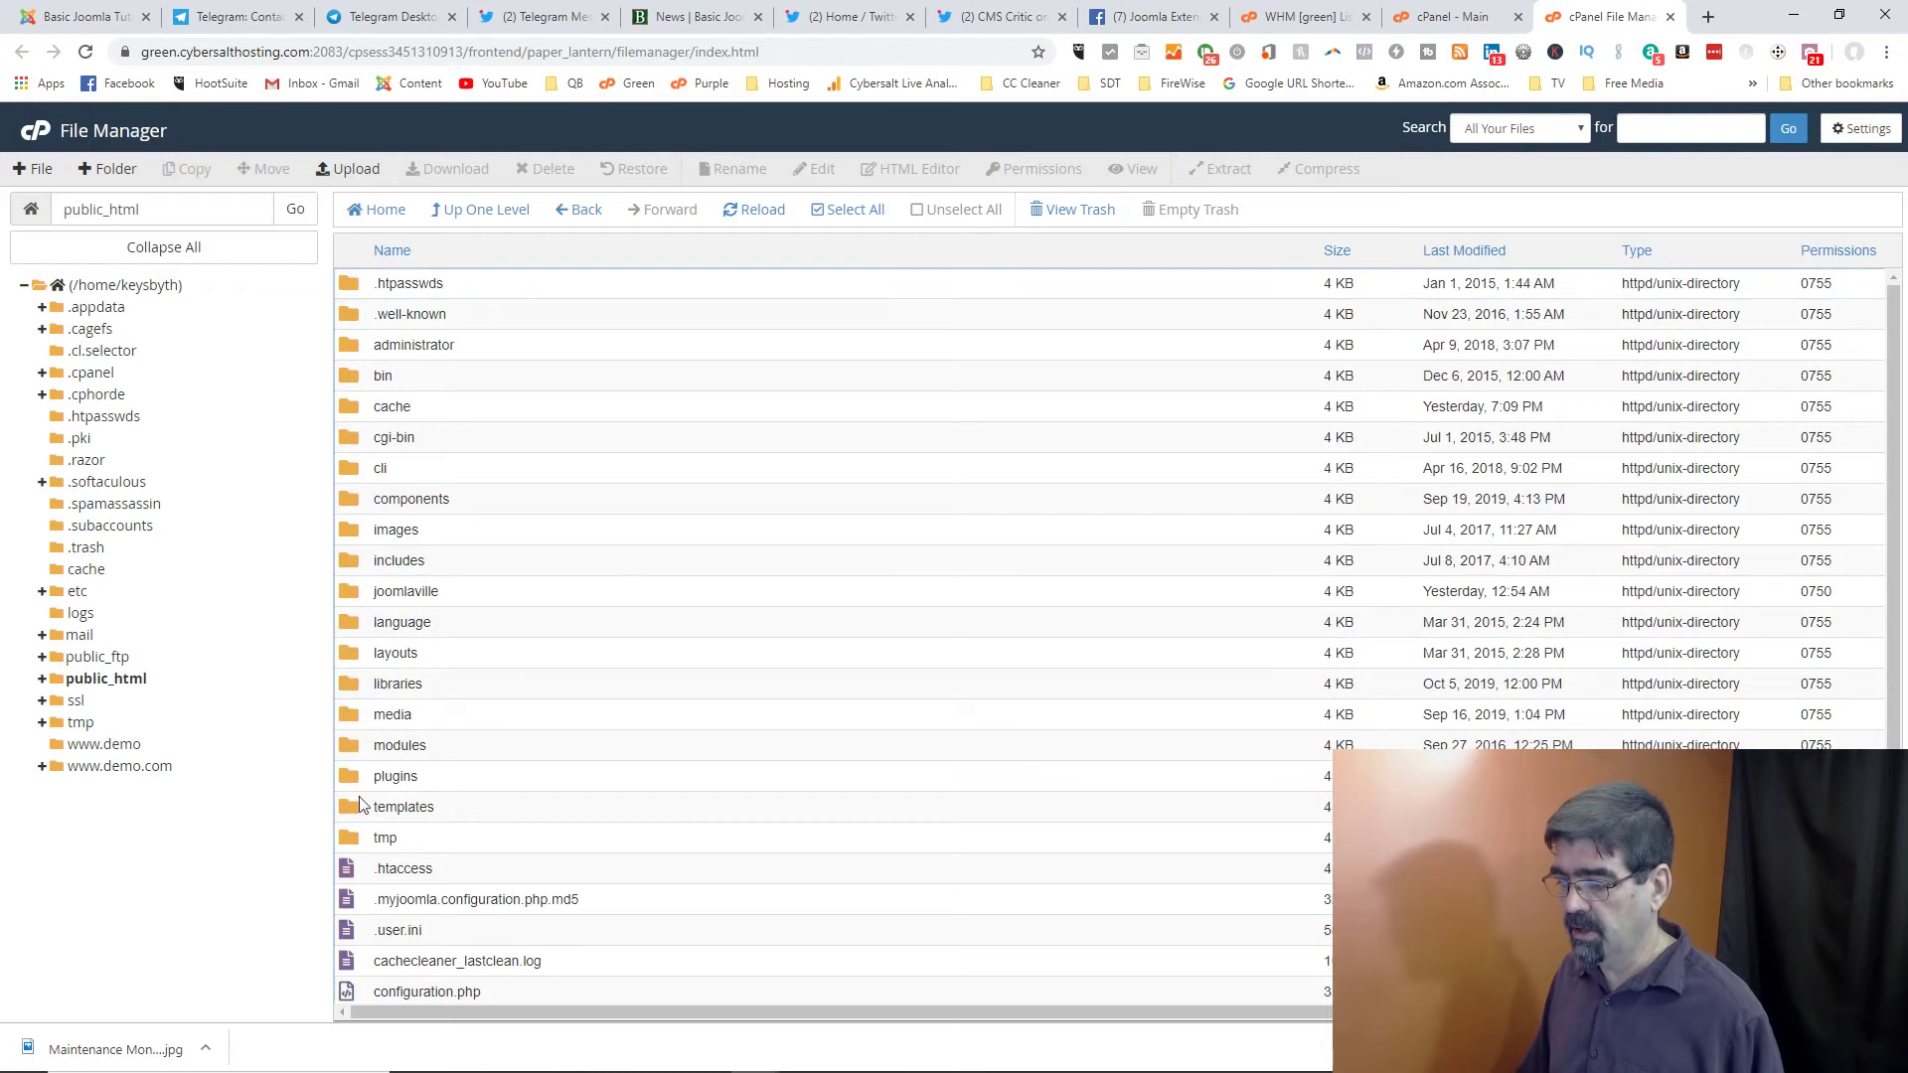
scroll(682, 549, down, 4)
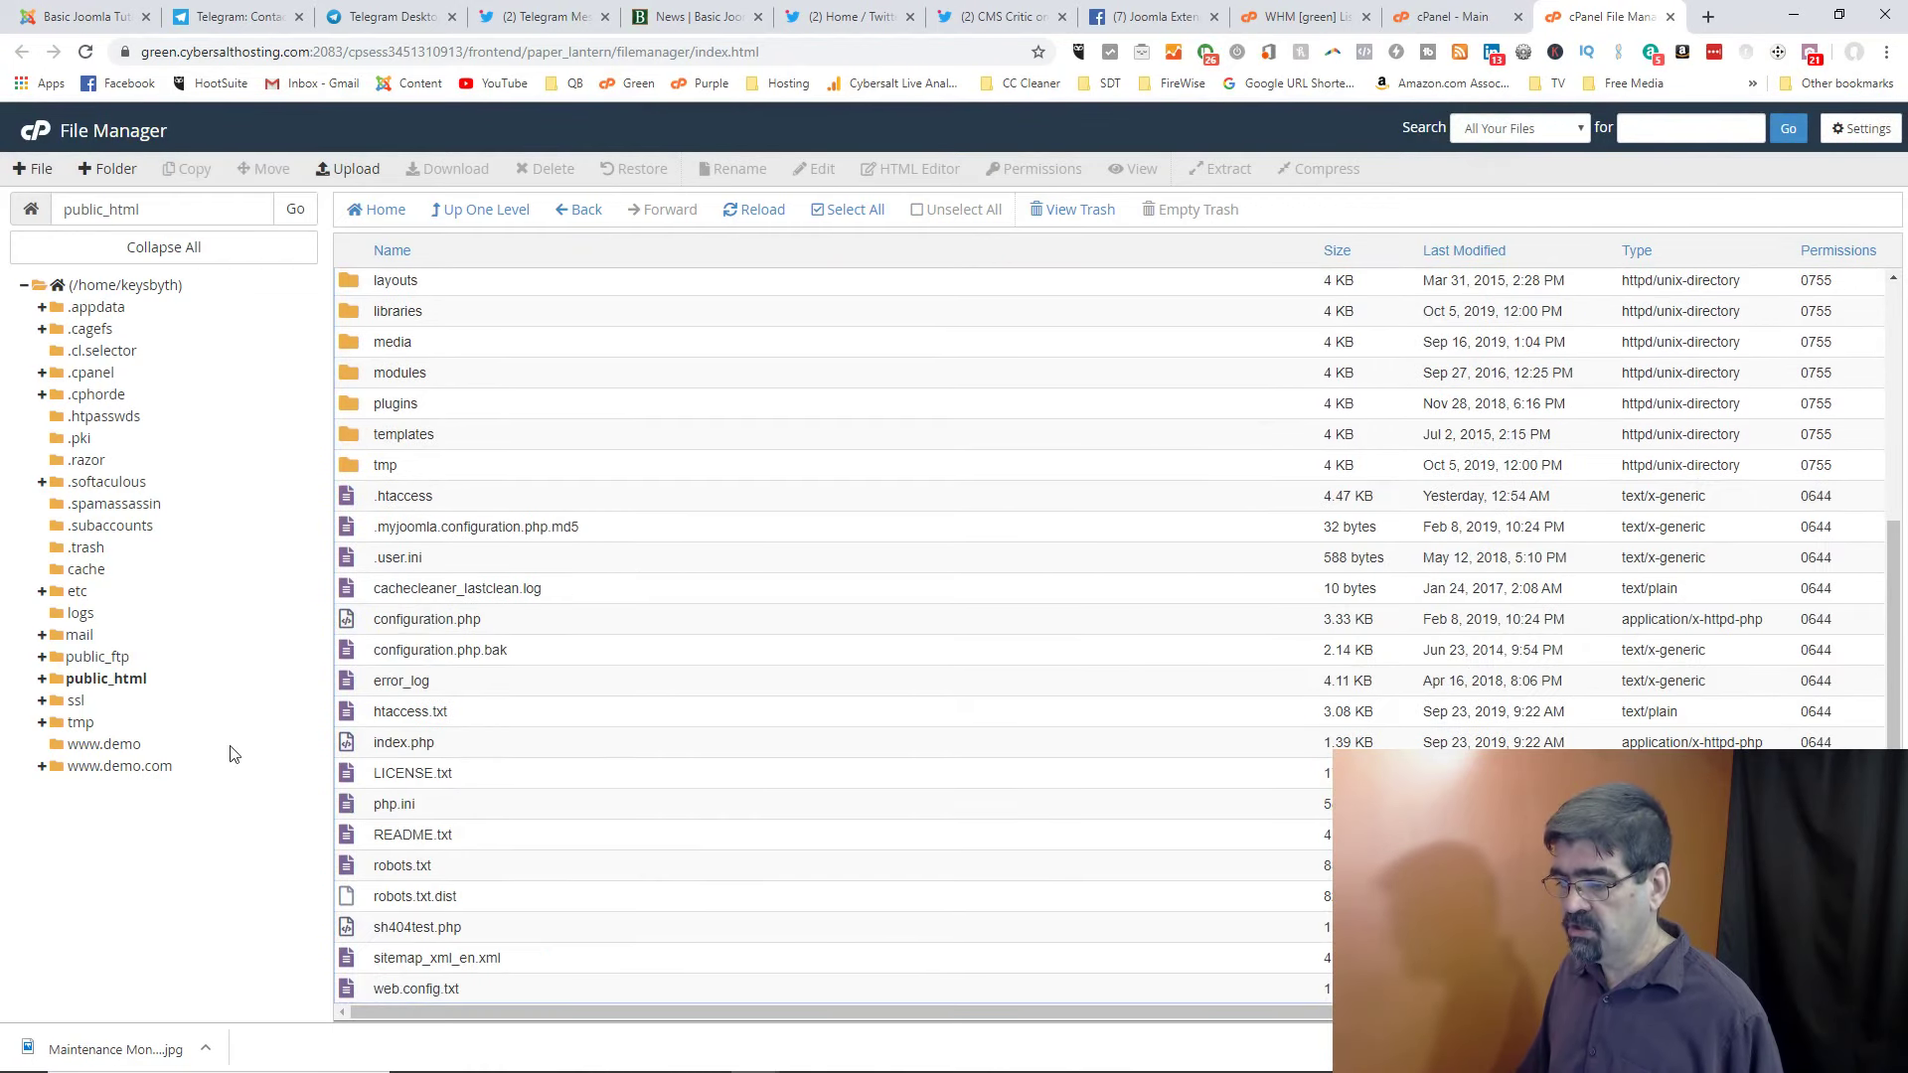
scroll(440, 387, up, 3)
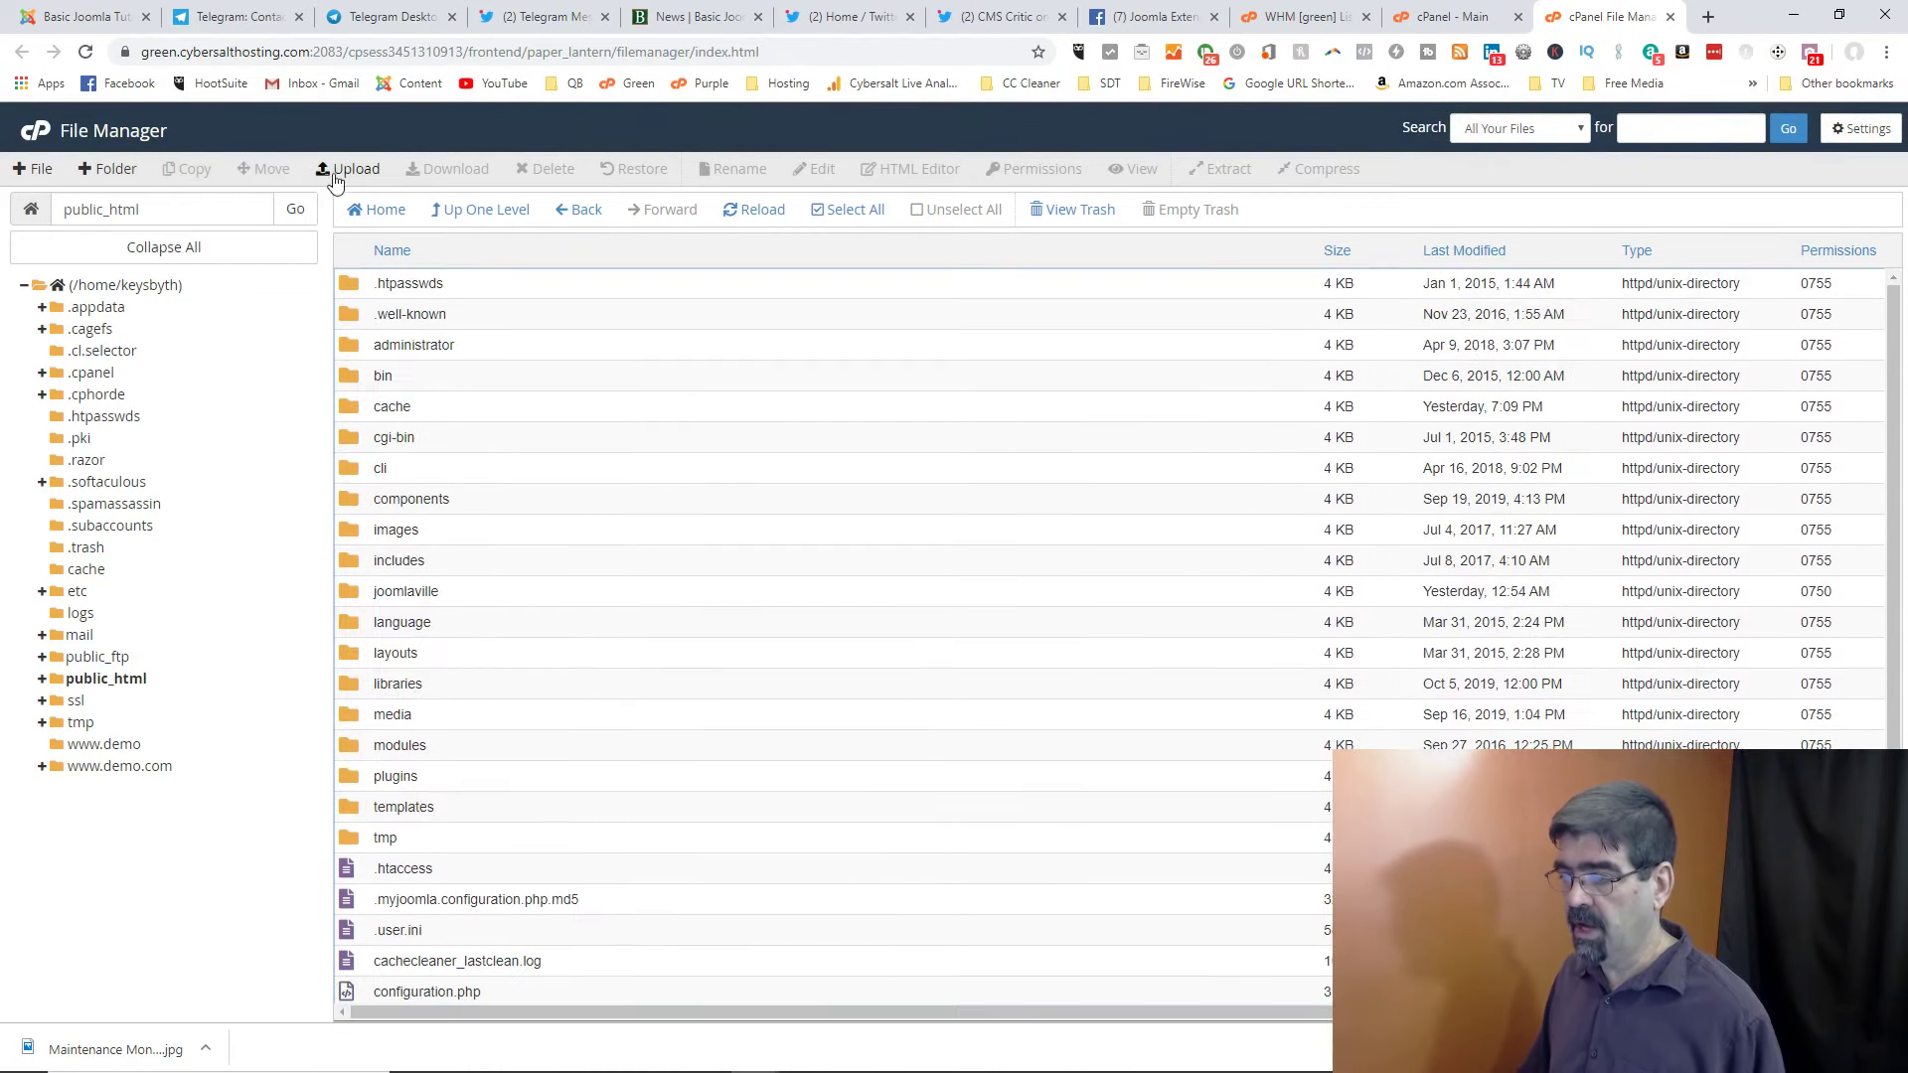
click(338, 171)
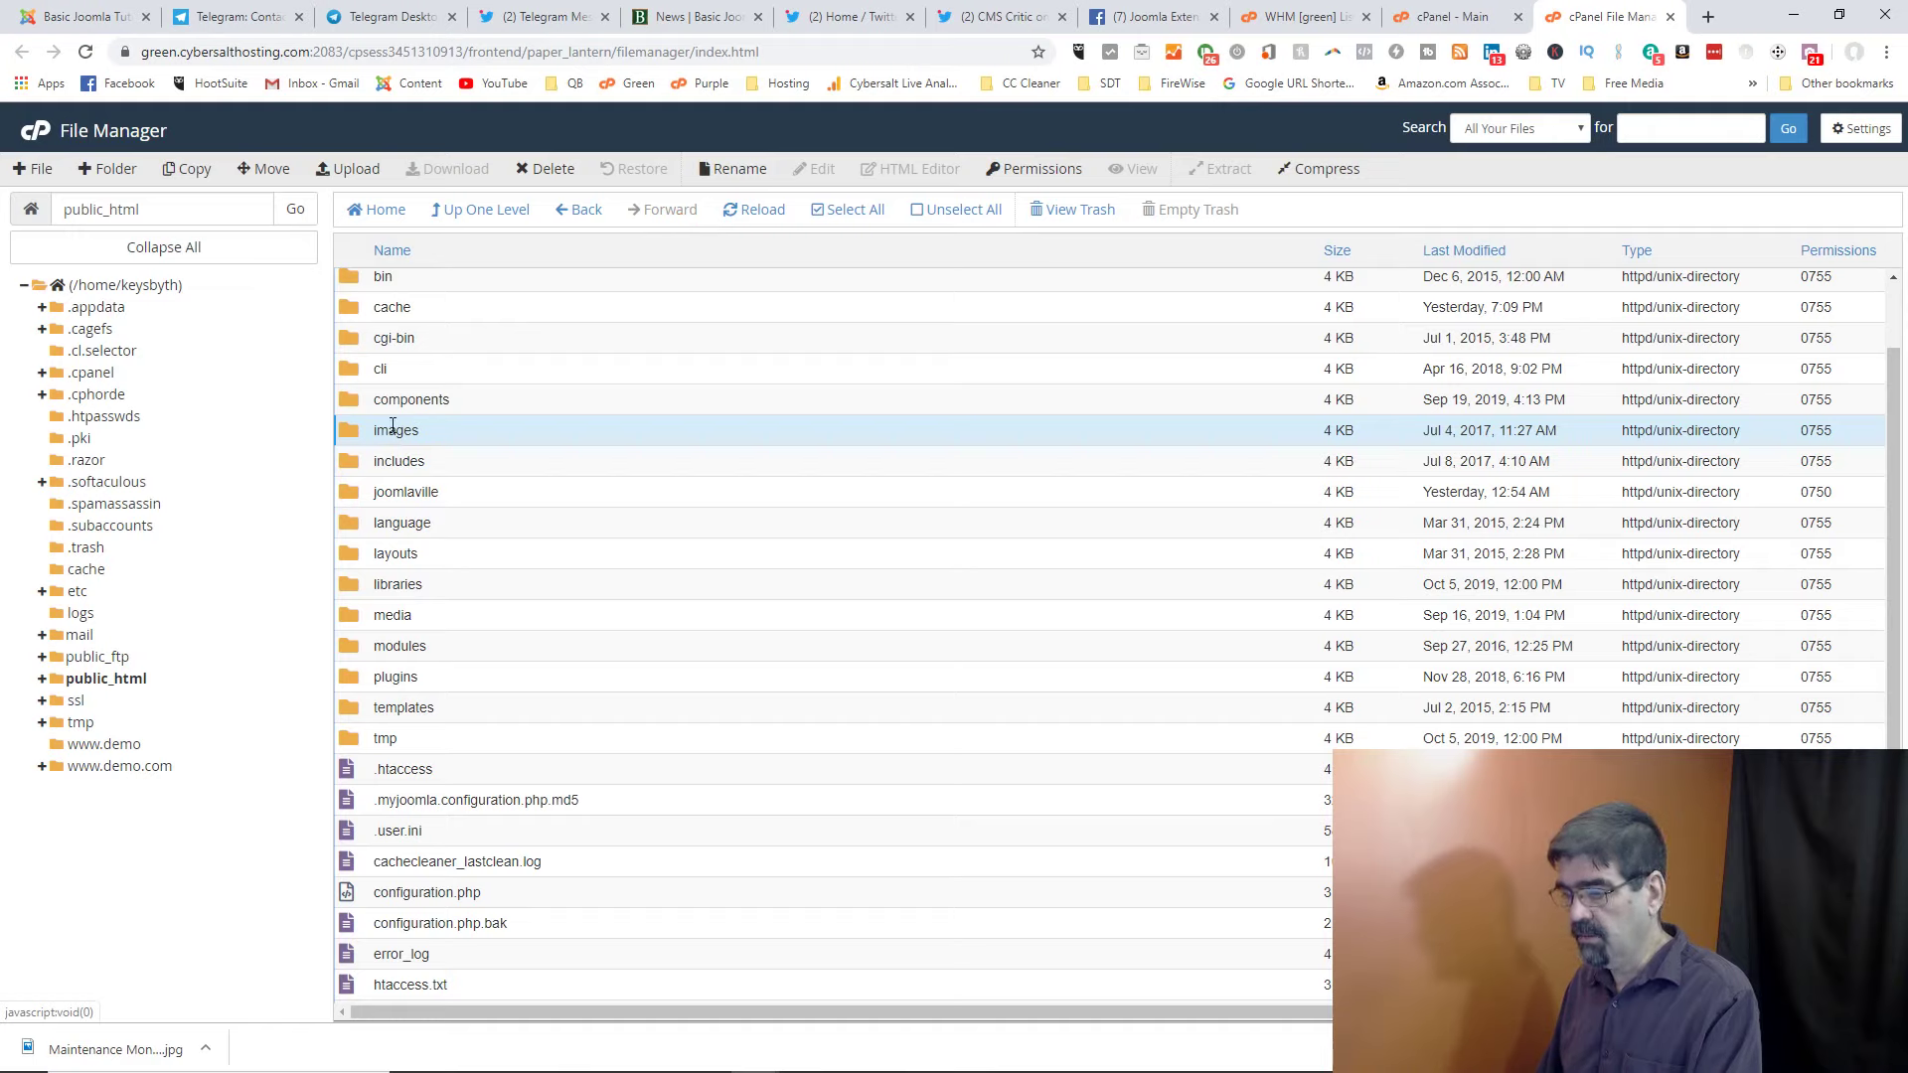
- Compress the images folder into a Zip archive at /public_html/imagesdemo.zip, then review and close the compression results
right_click(362, 439)
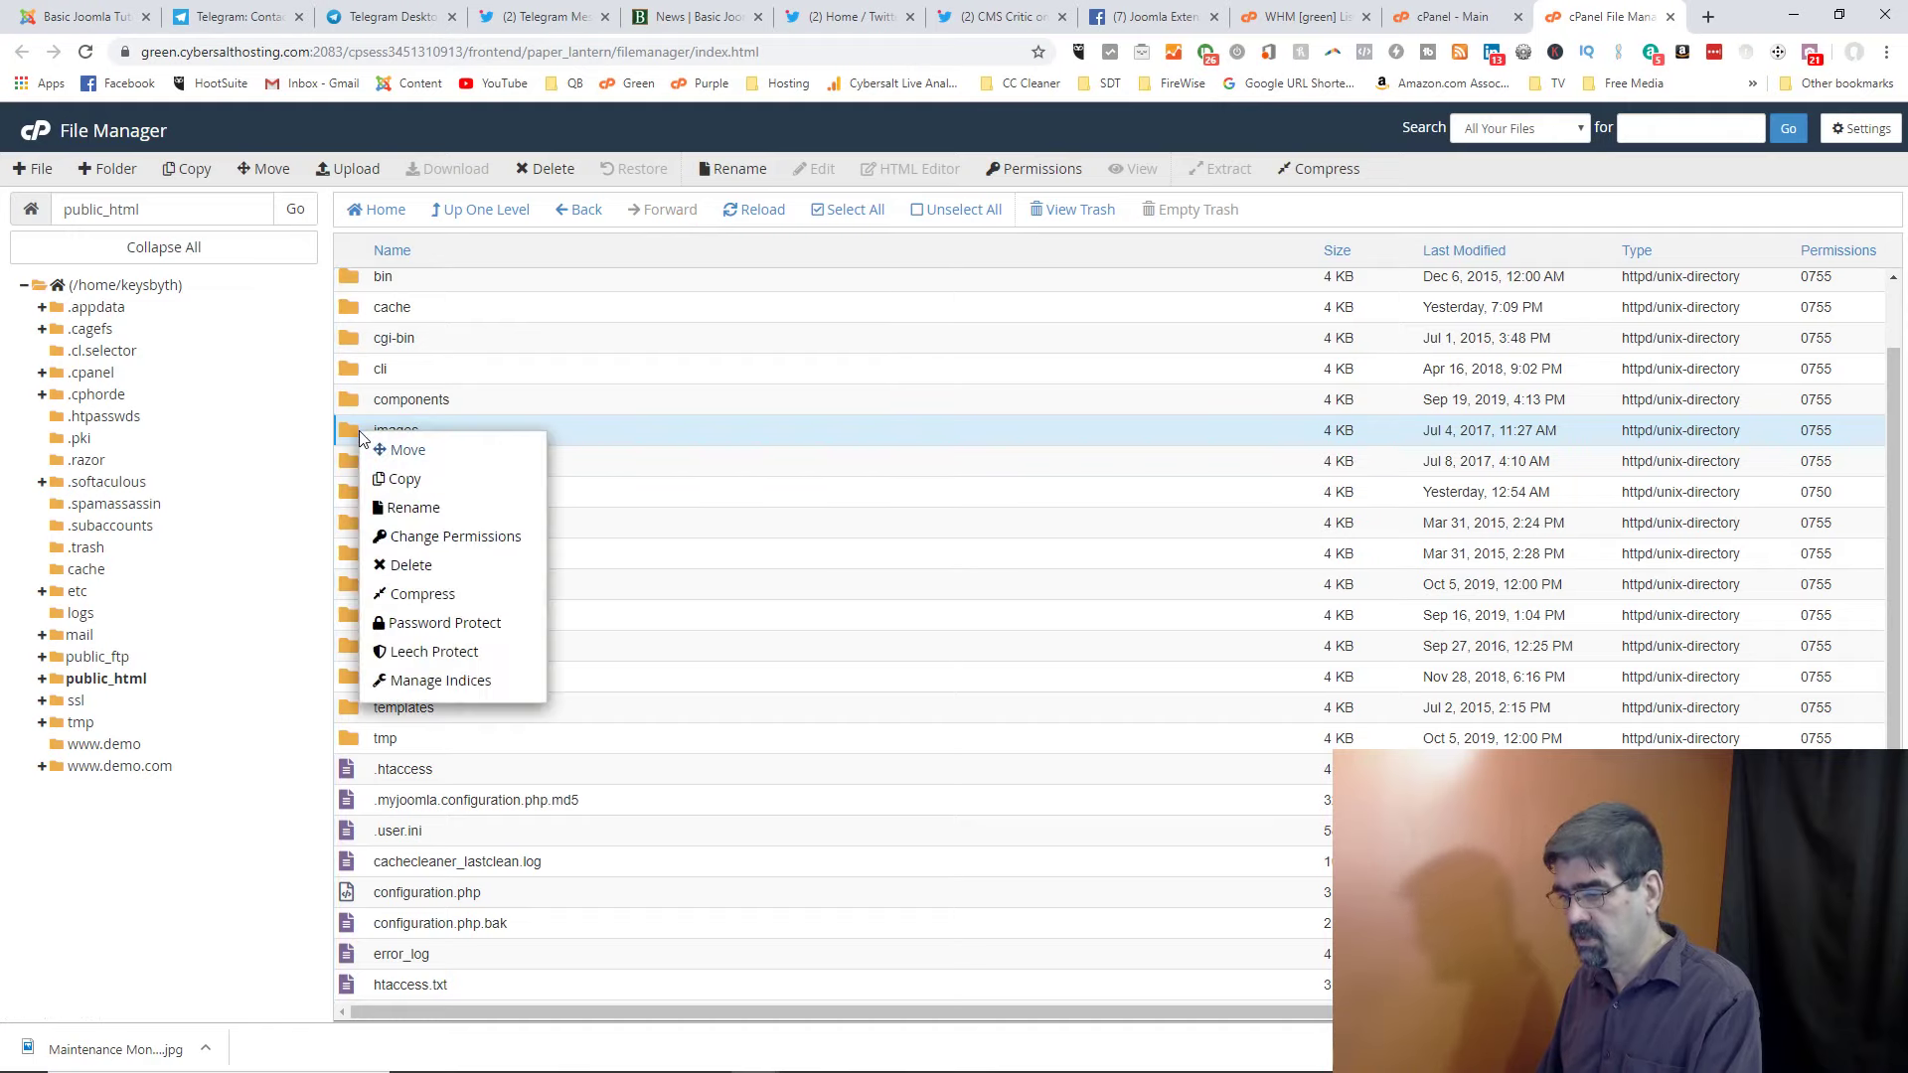
click(442, 596)
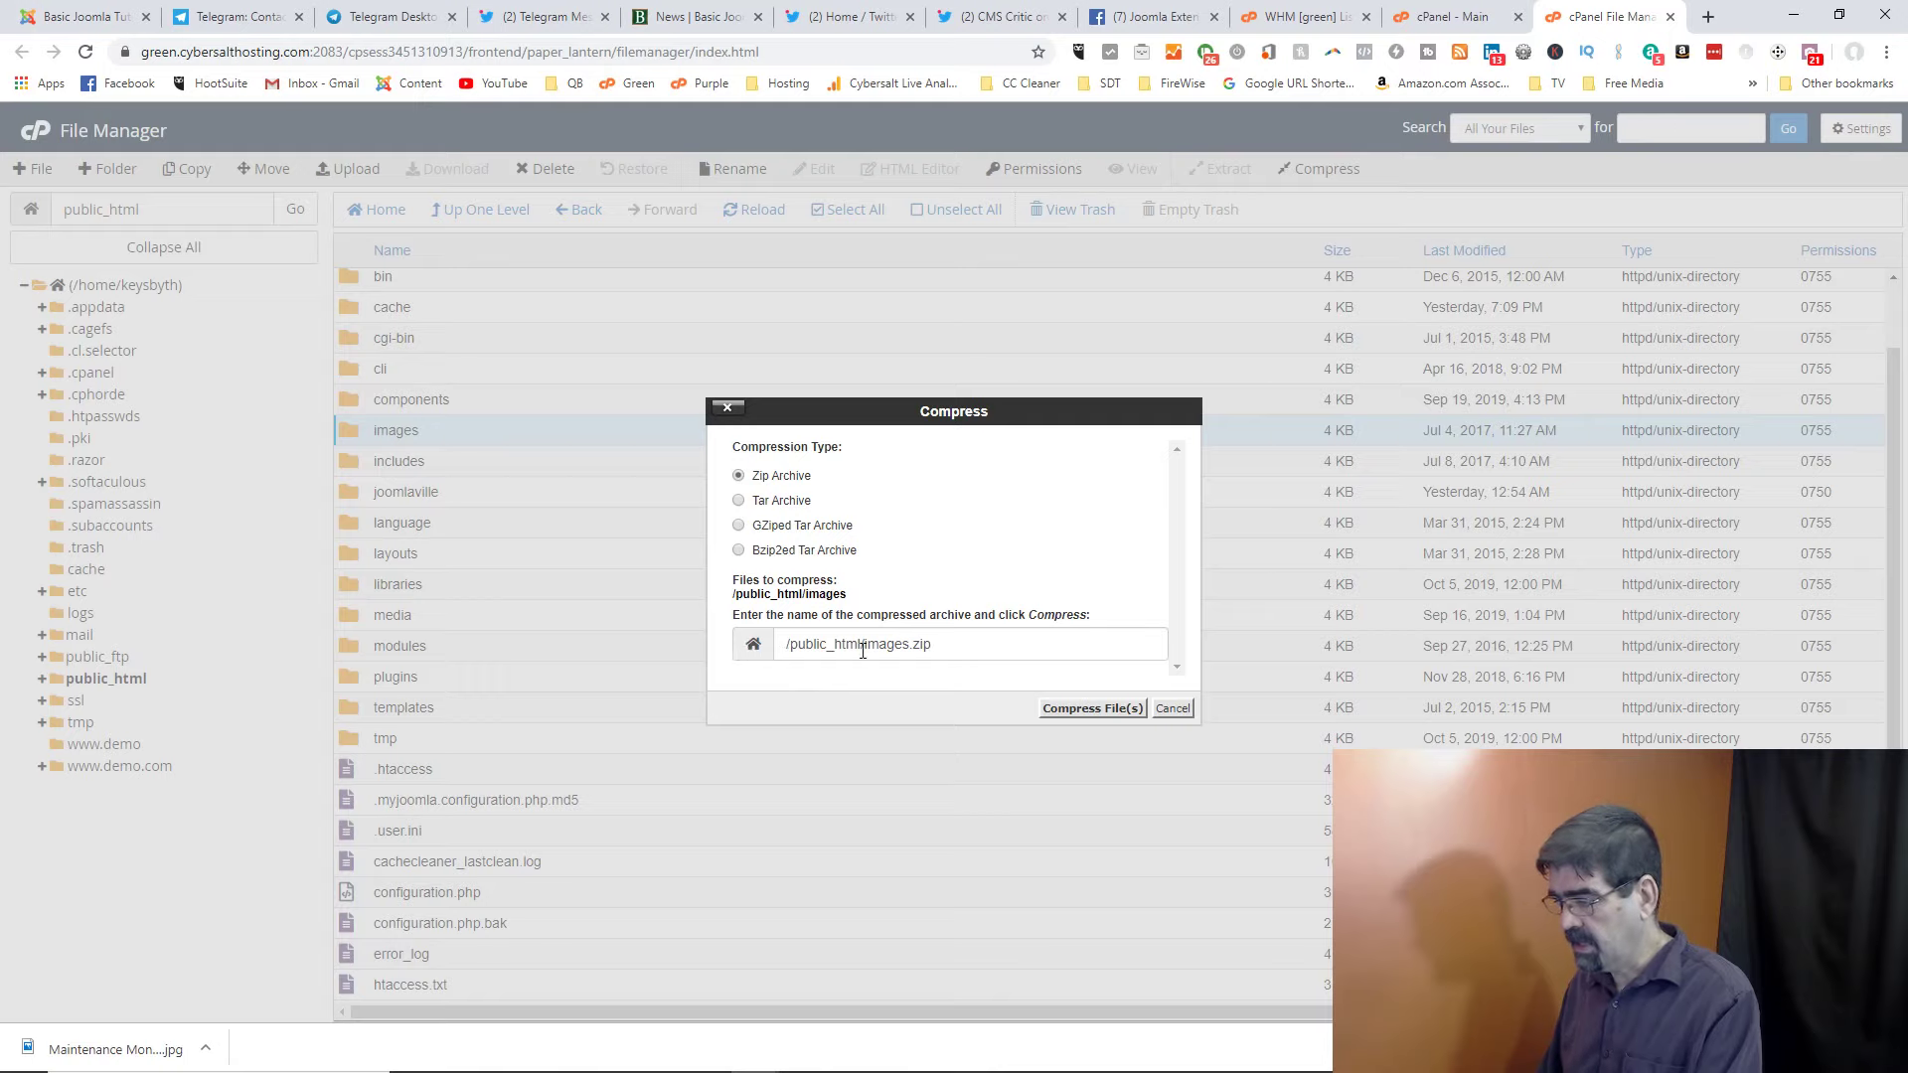
click(911, 646)
text(dem)
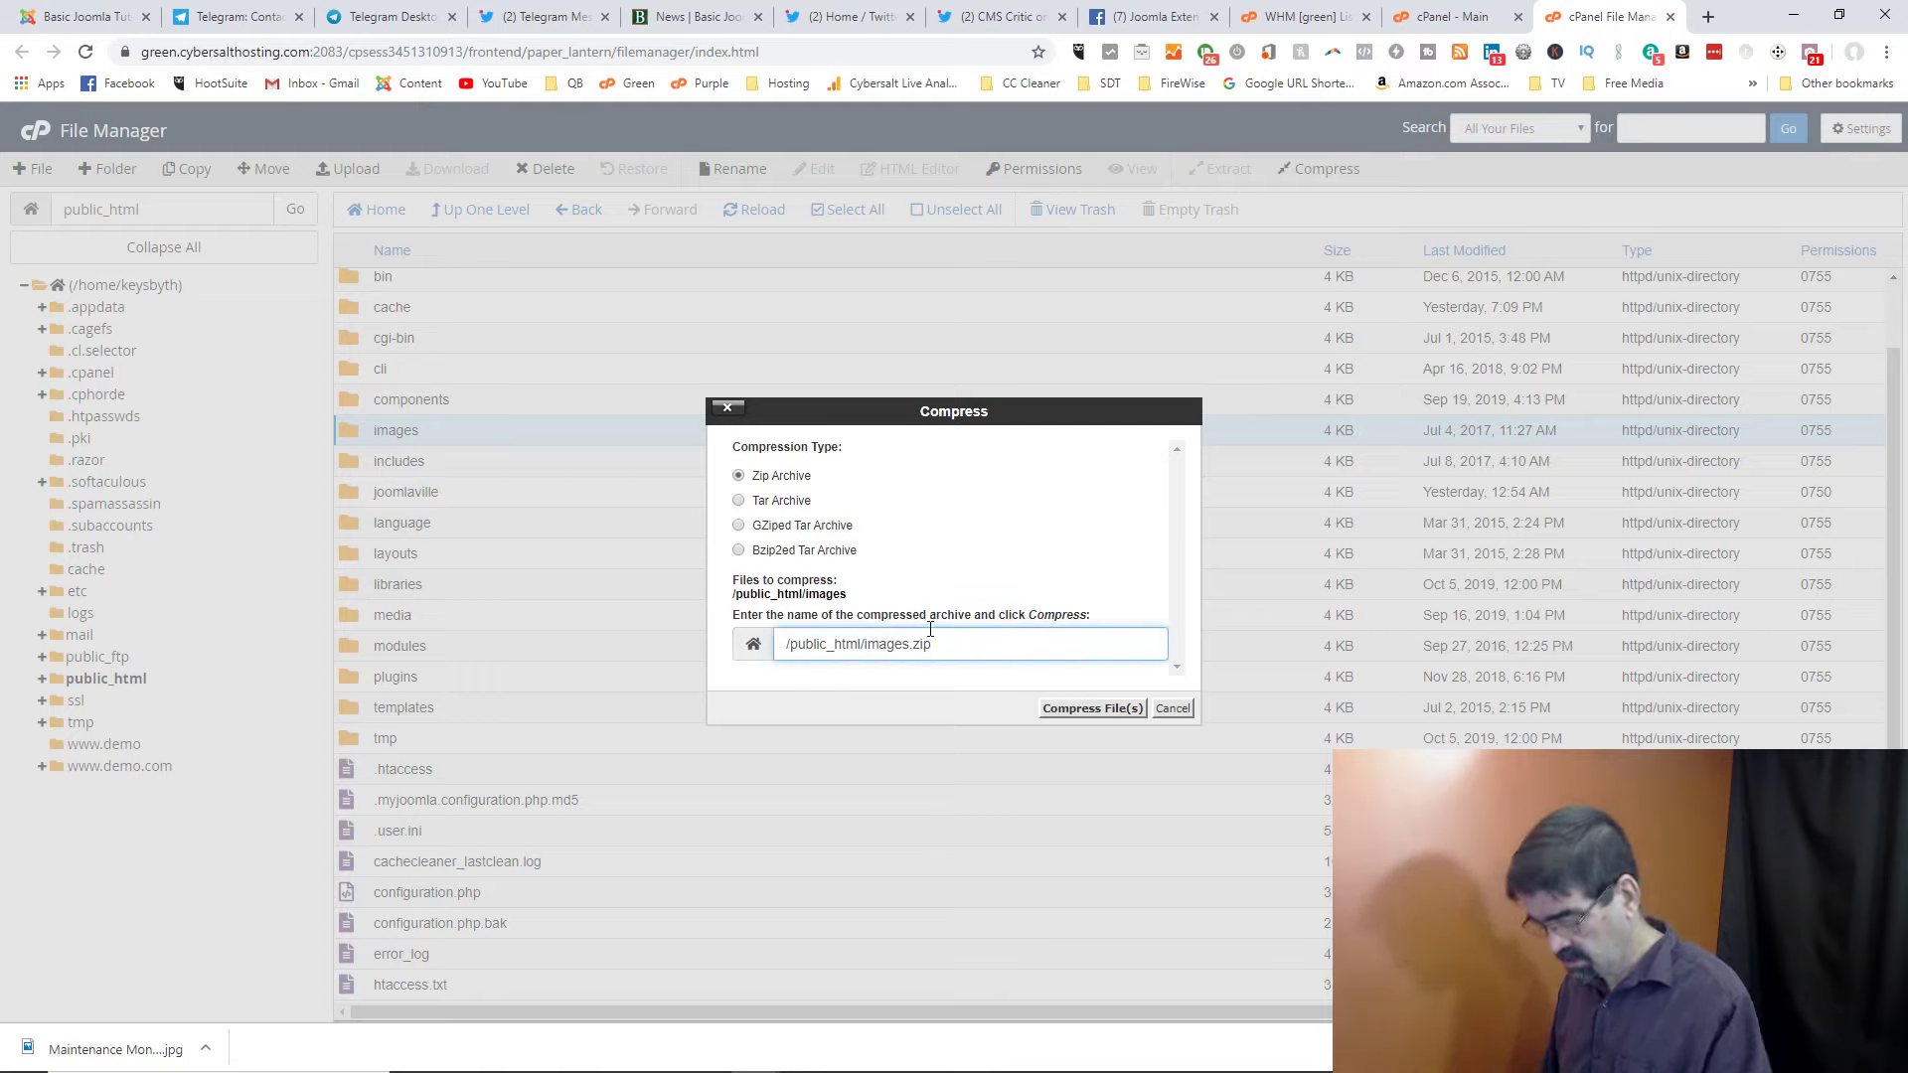
text(o)
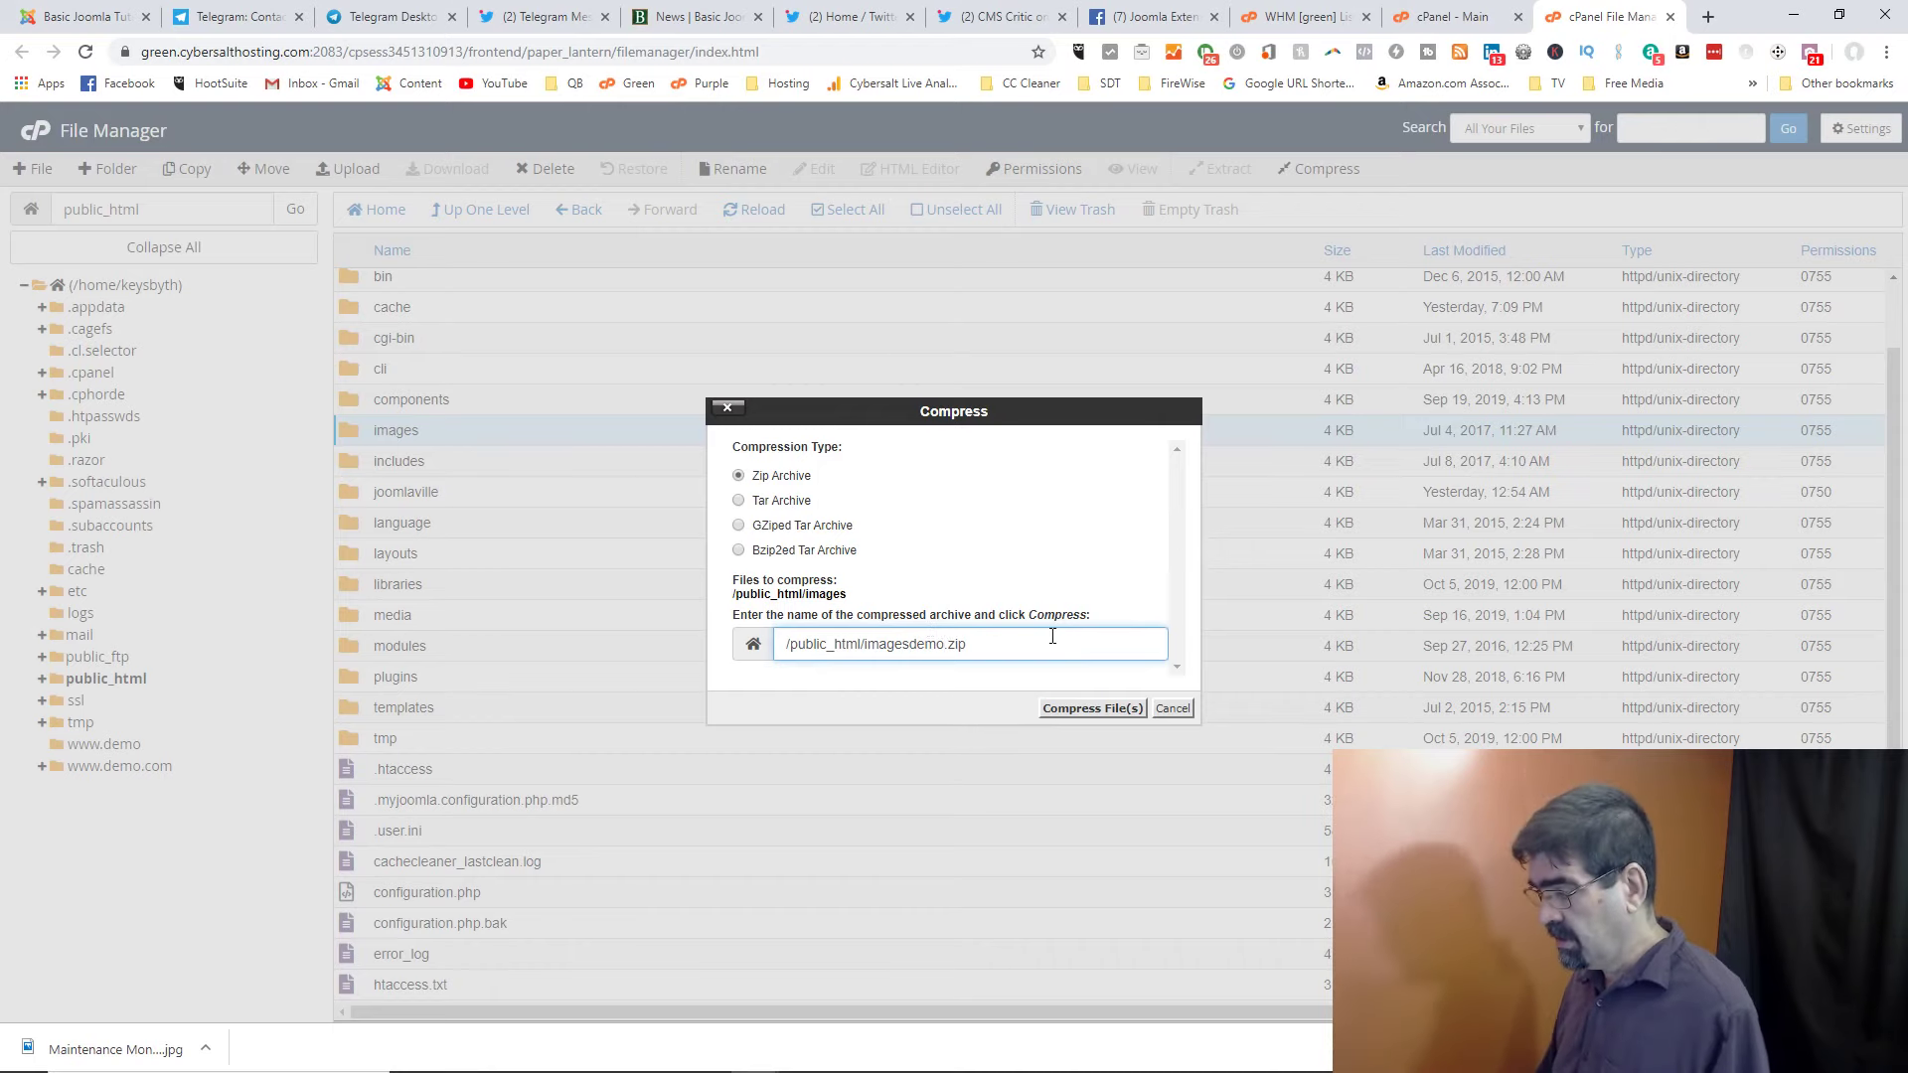
click(1092, 708)
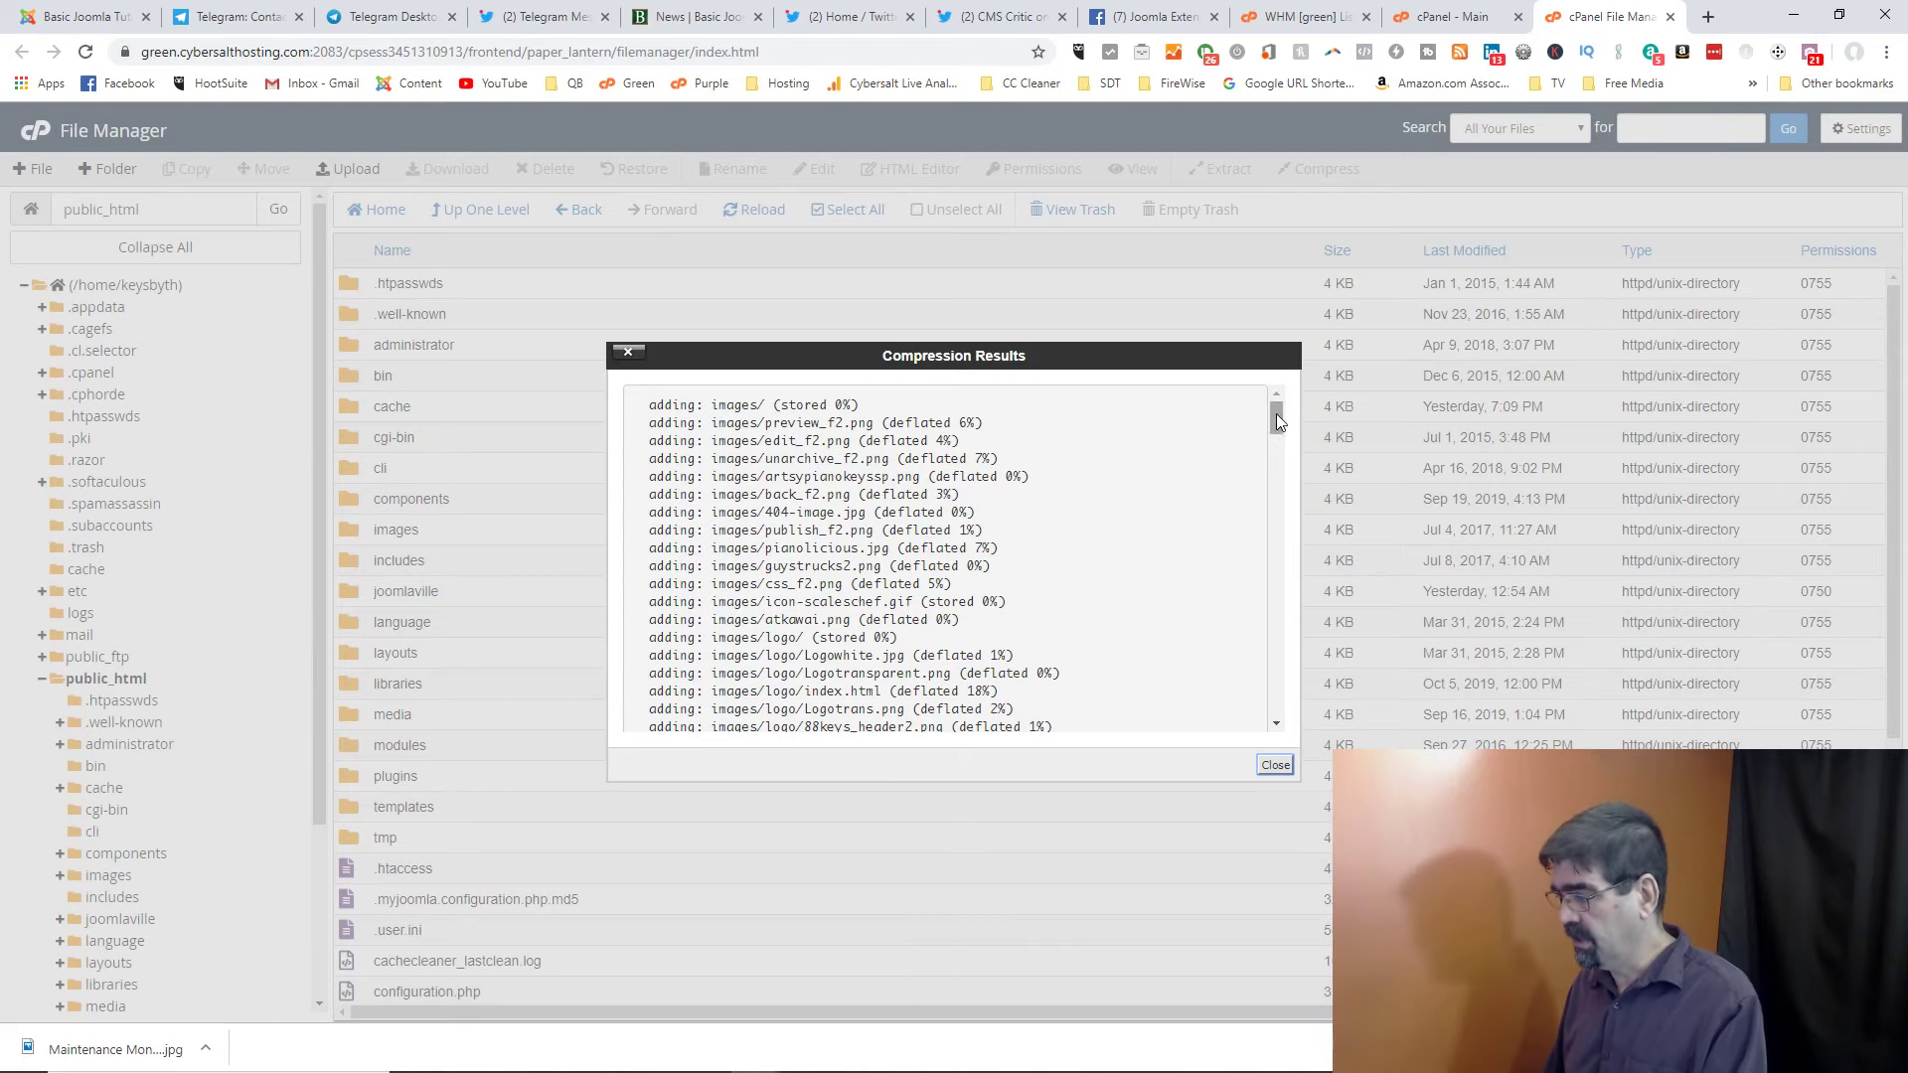
drag(1276, 416, 1284, 705)
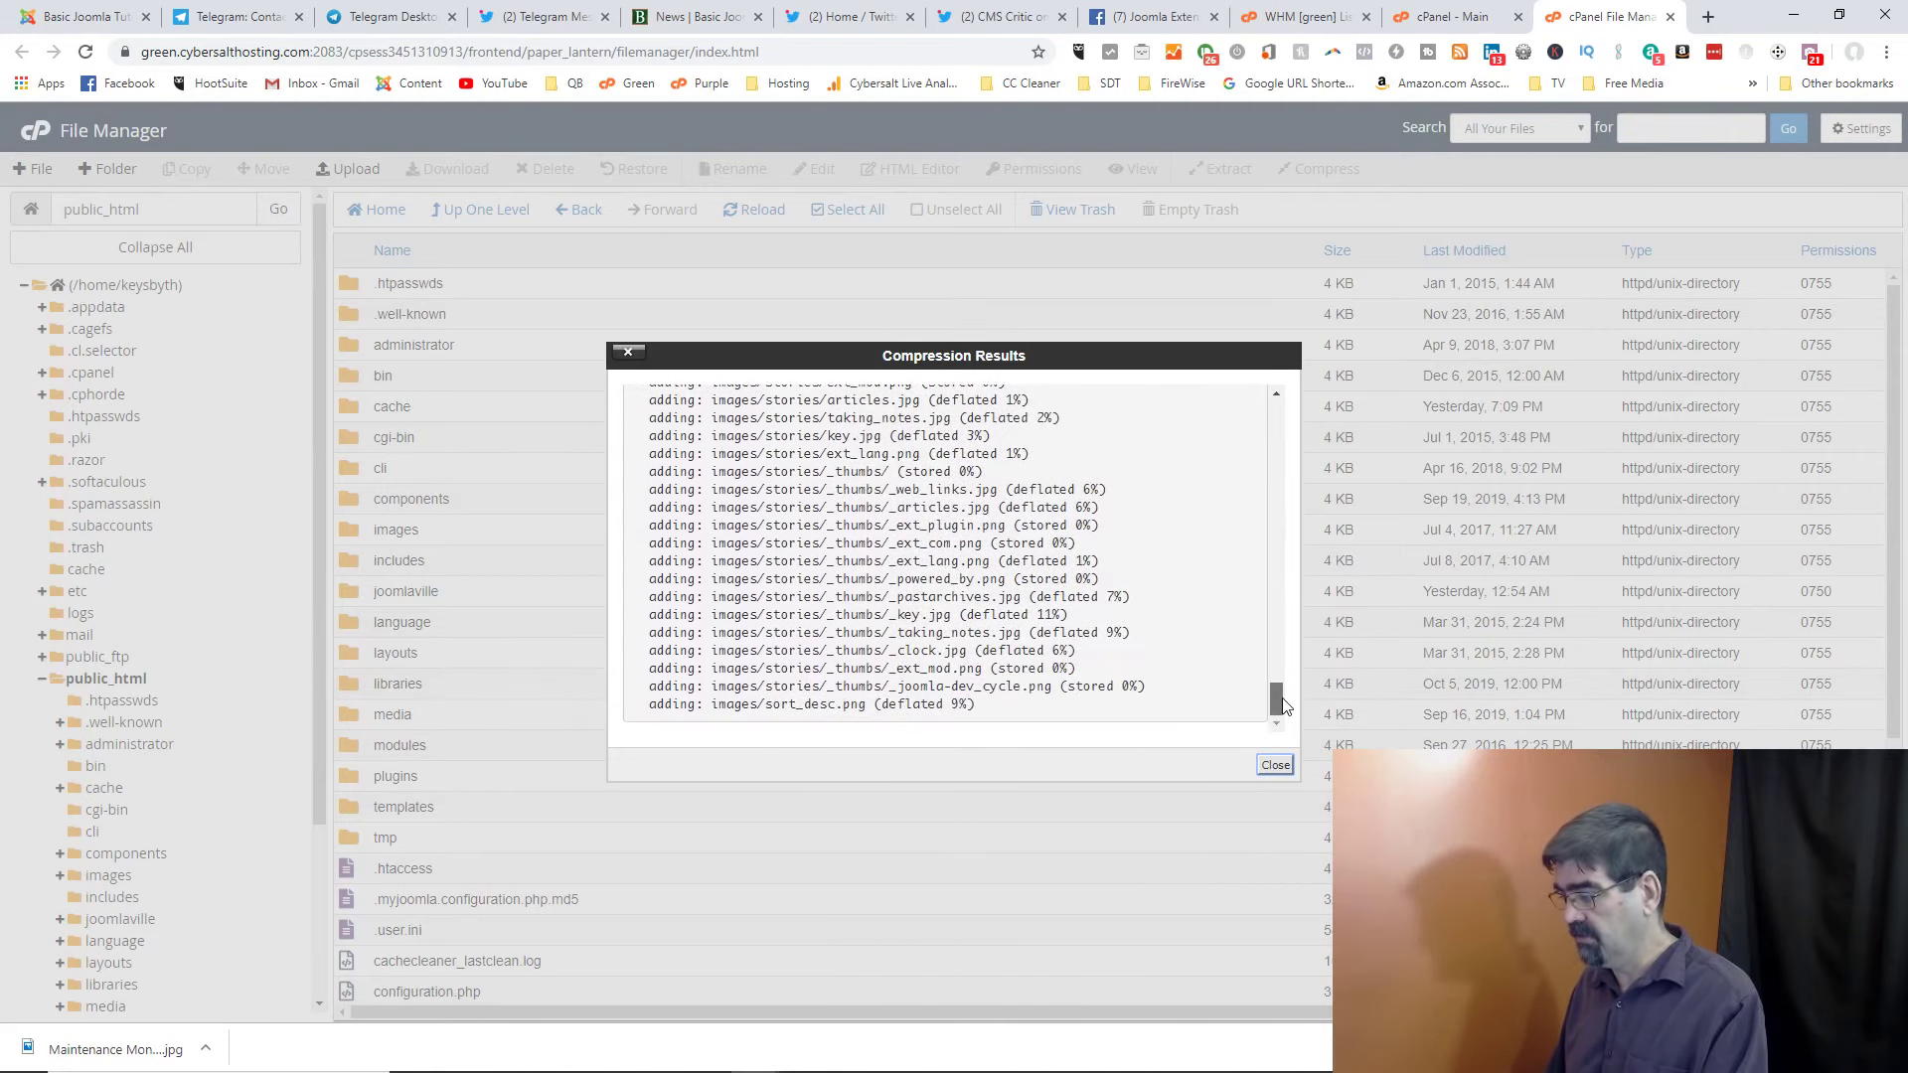
click(1276, 766)
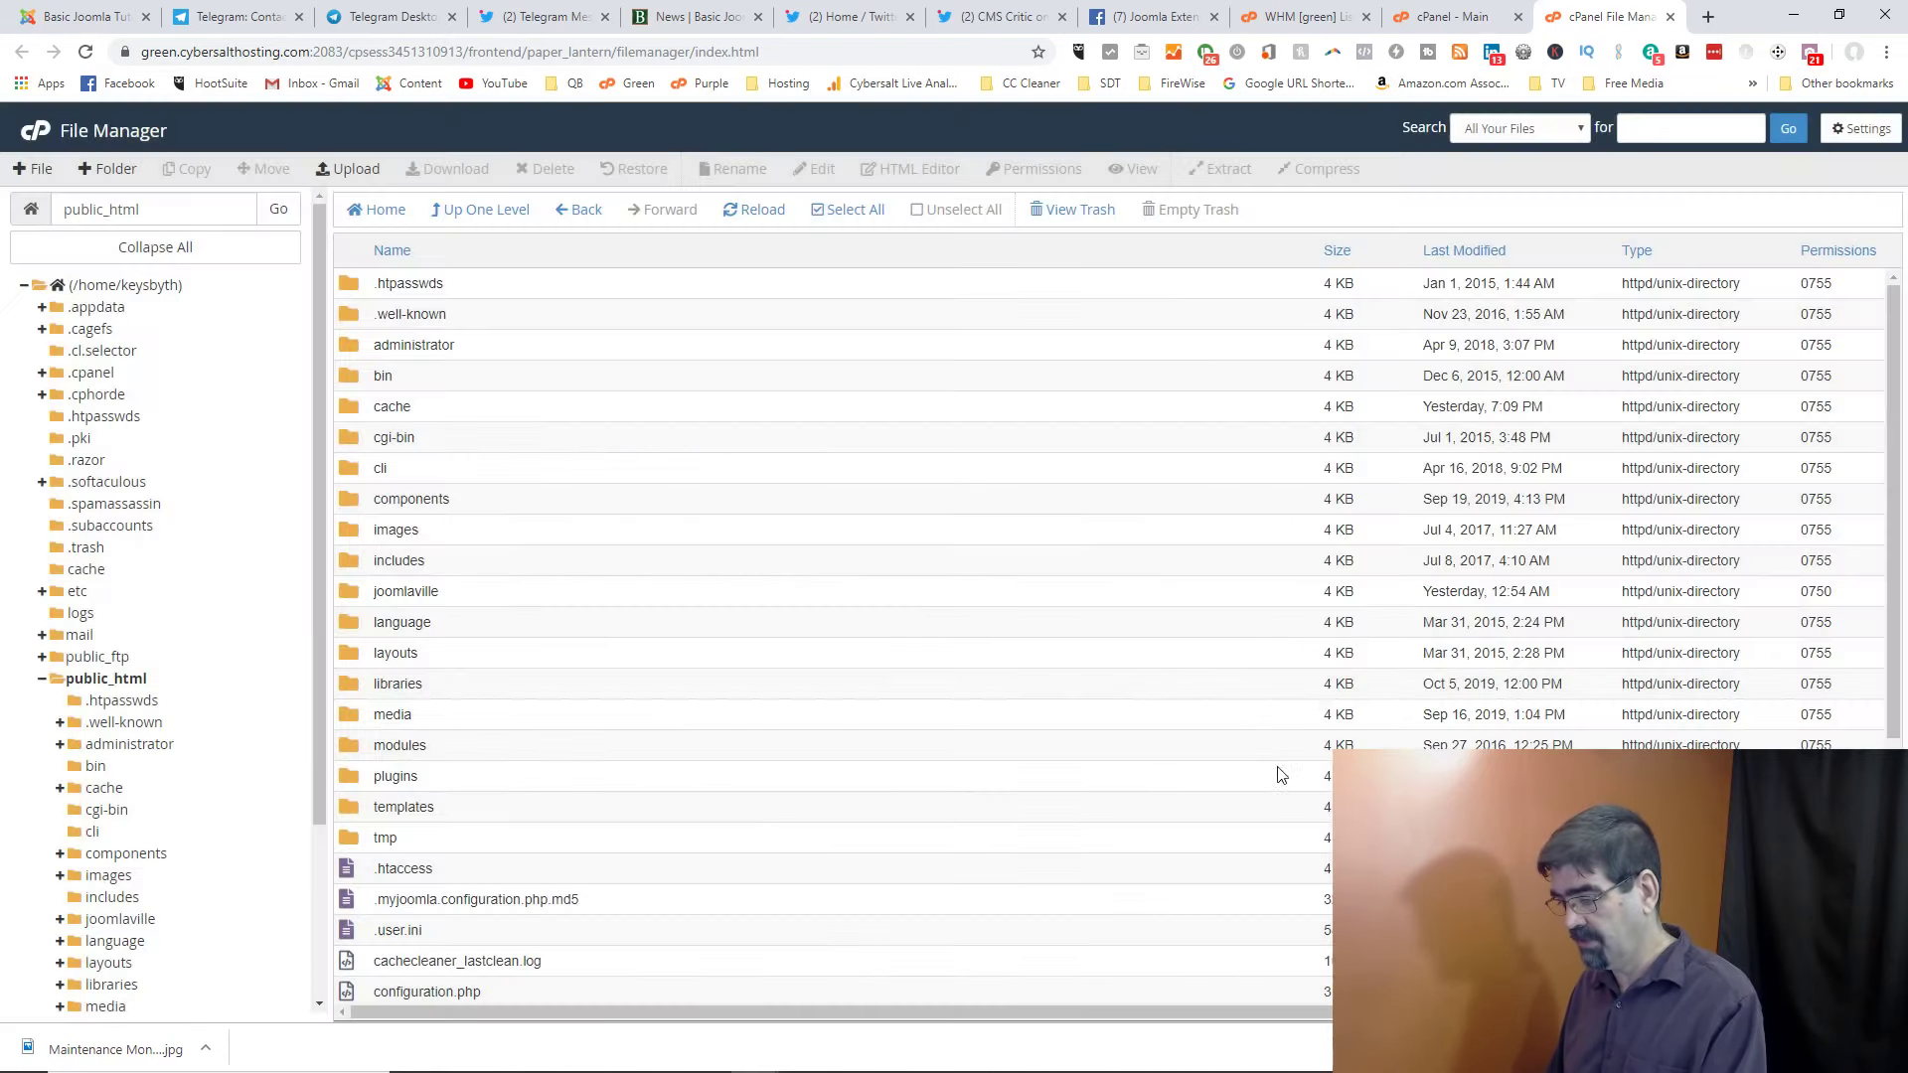
- Reload the public_html file listing and find imagesdemo.zip
scroll(1029, 586, down, 4)
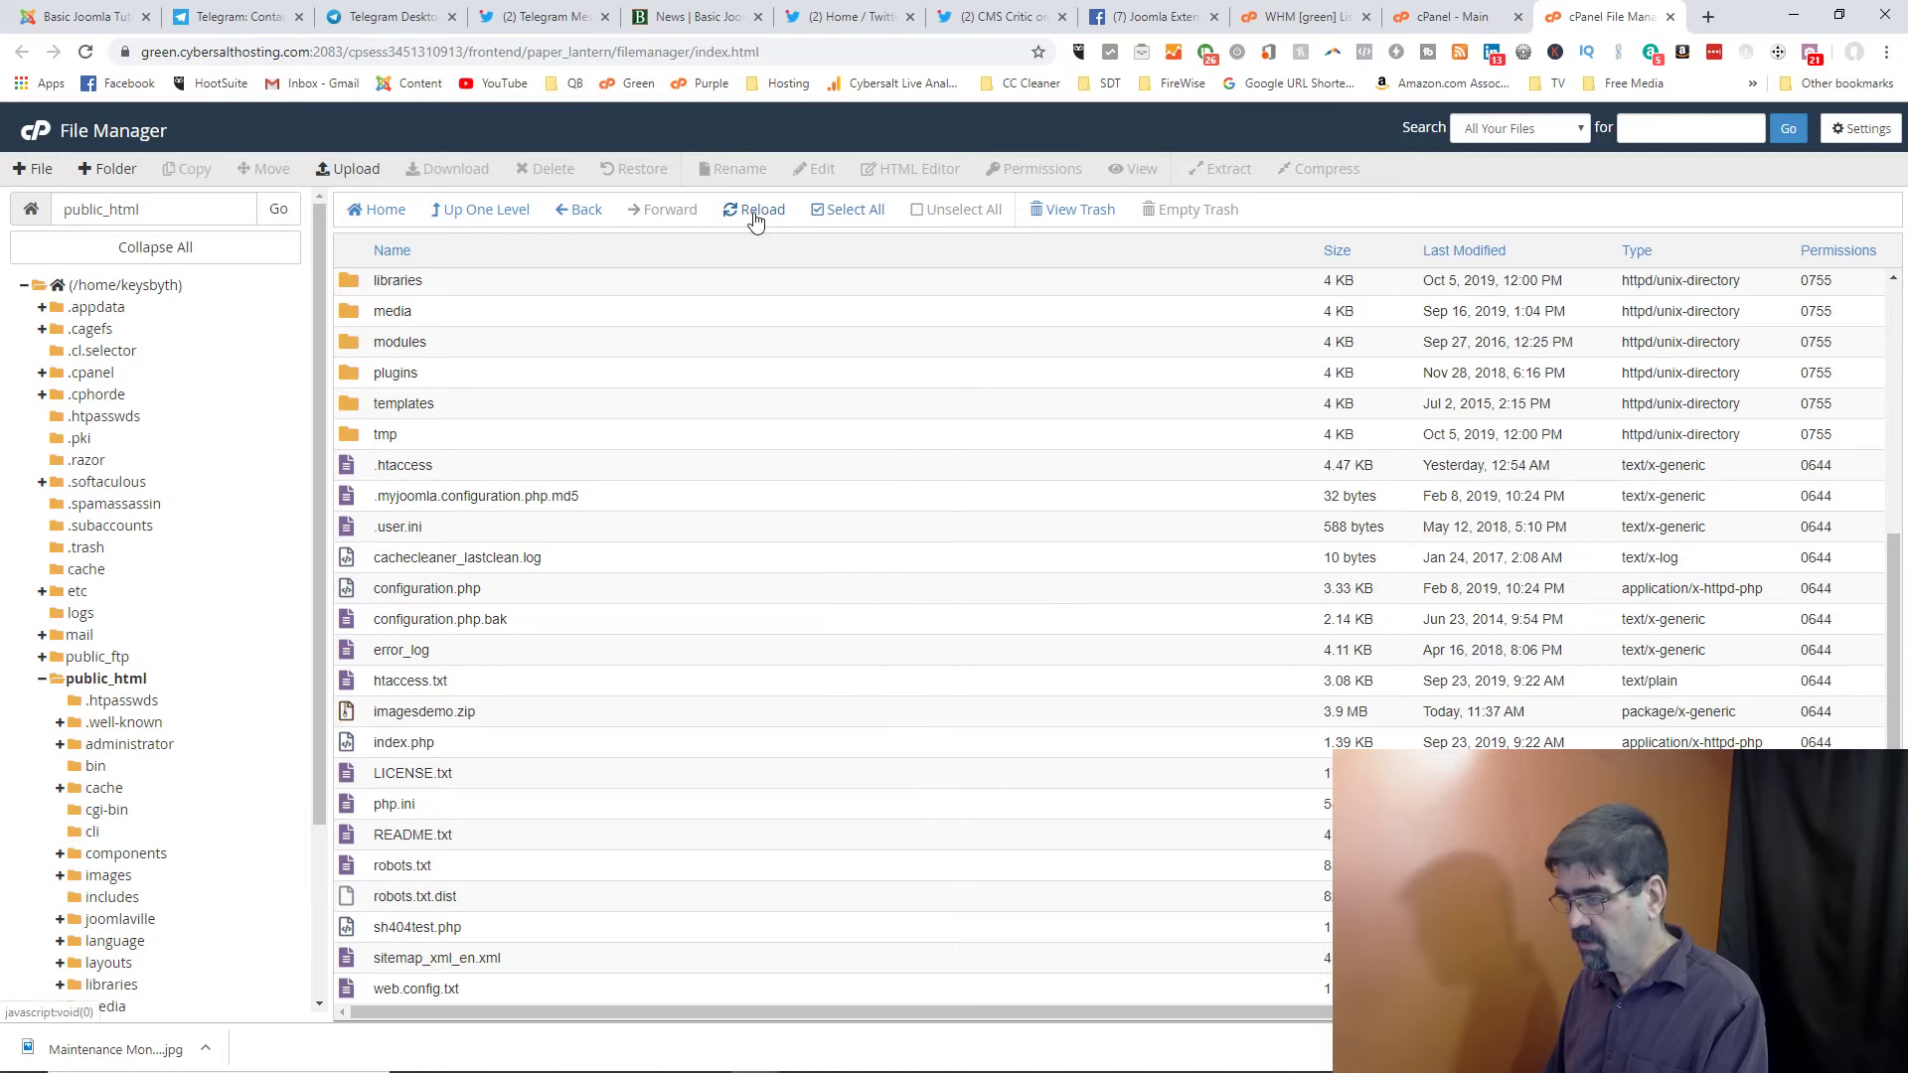
click(755, 208)
scroll(776, 458, down, 4)
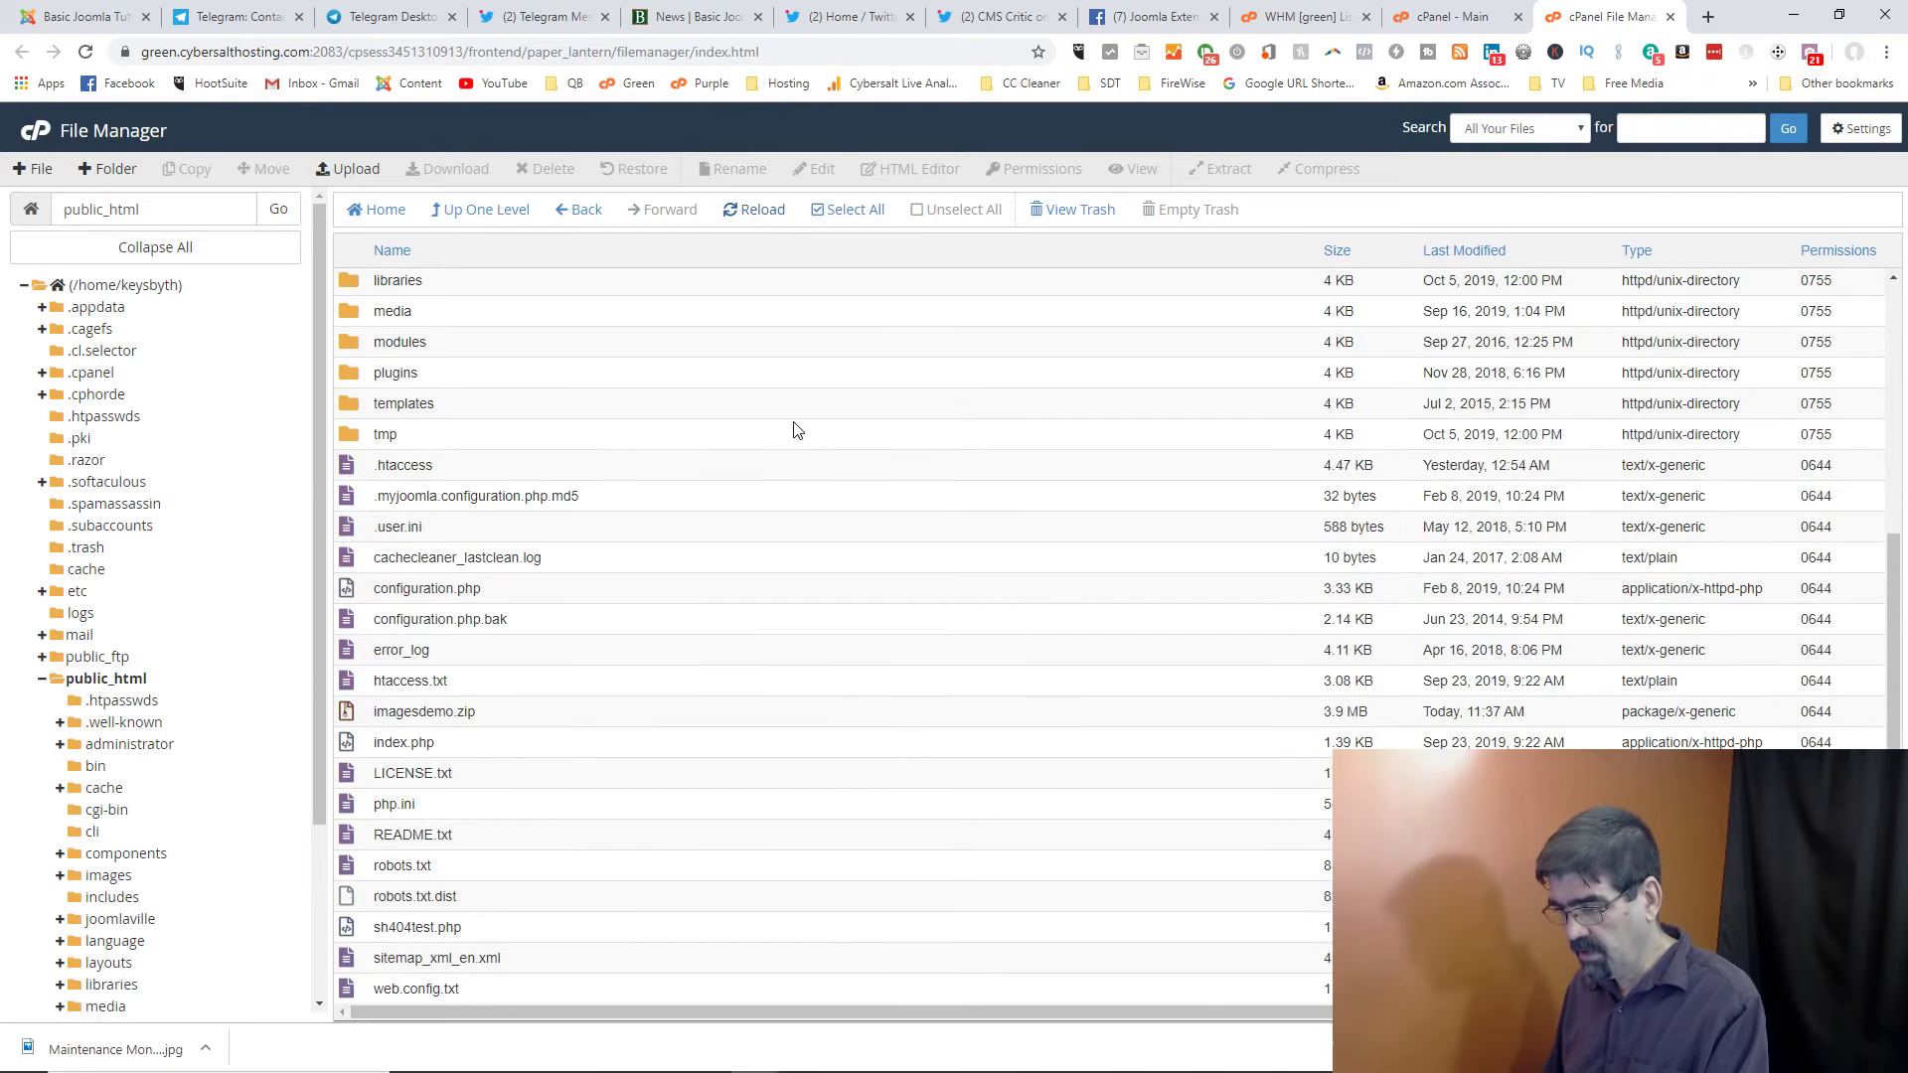
- Extract imagesdemo.zip into /public_html/extractedimages and open the extractedimages folder
click(362, 715)
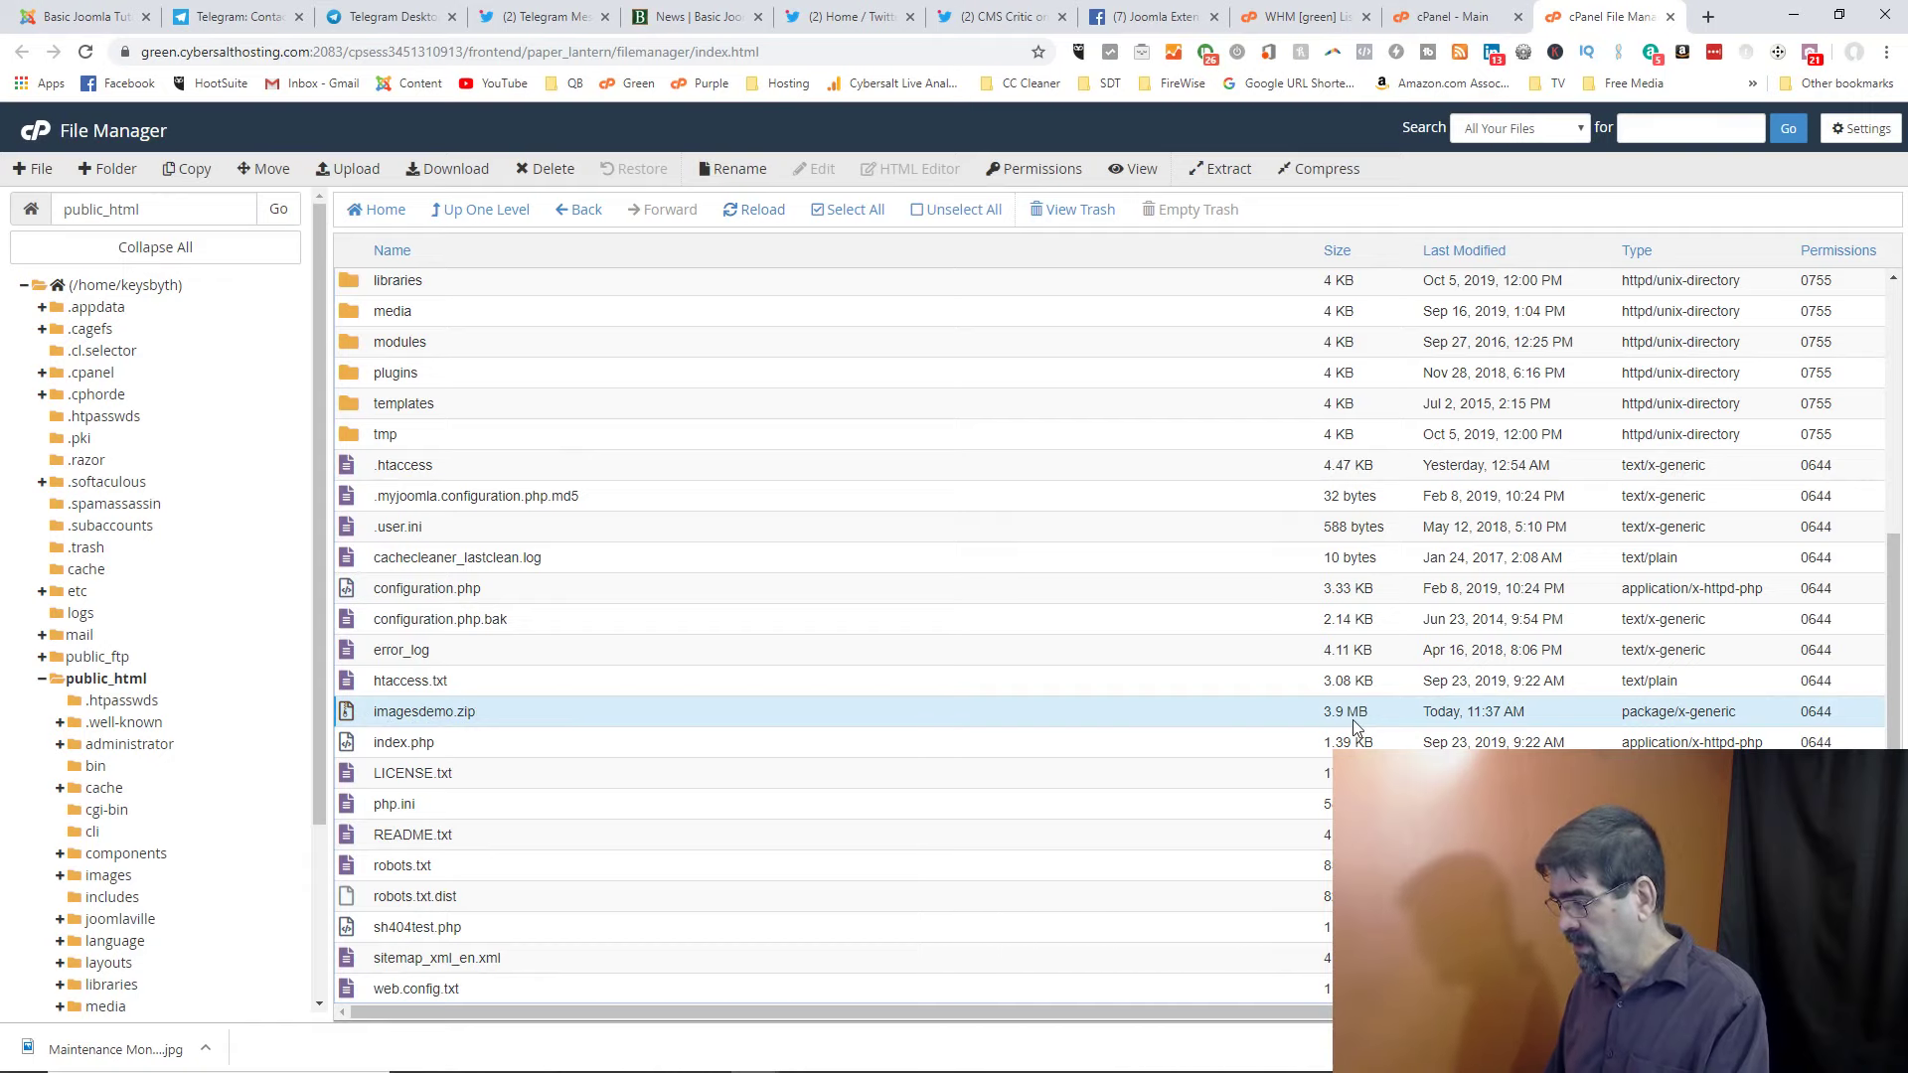
right_click(514, 711)
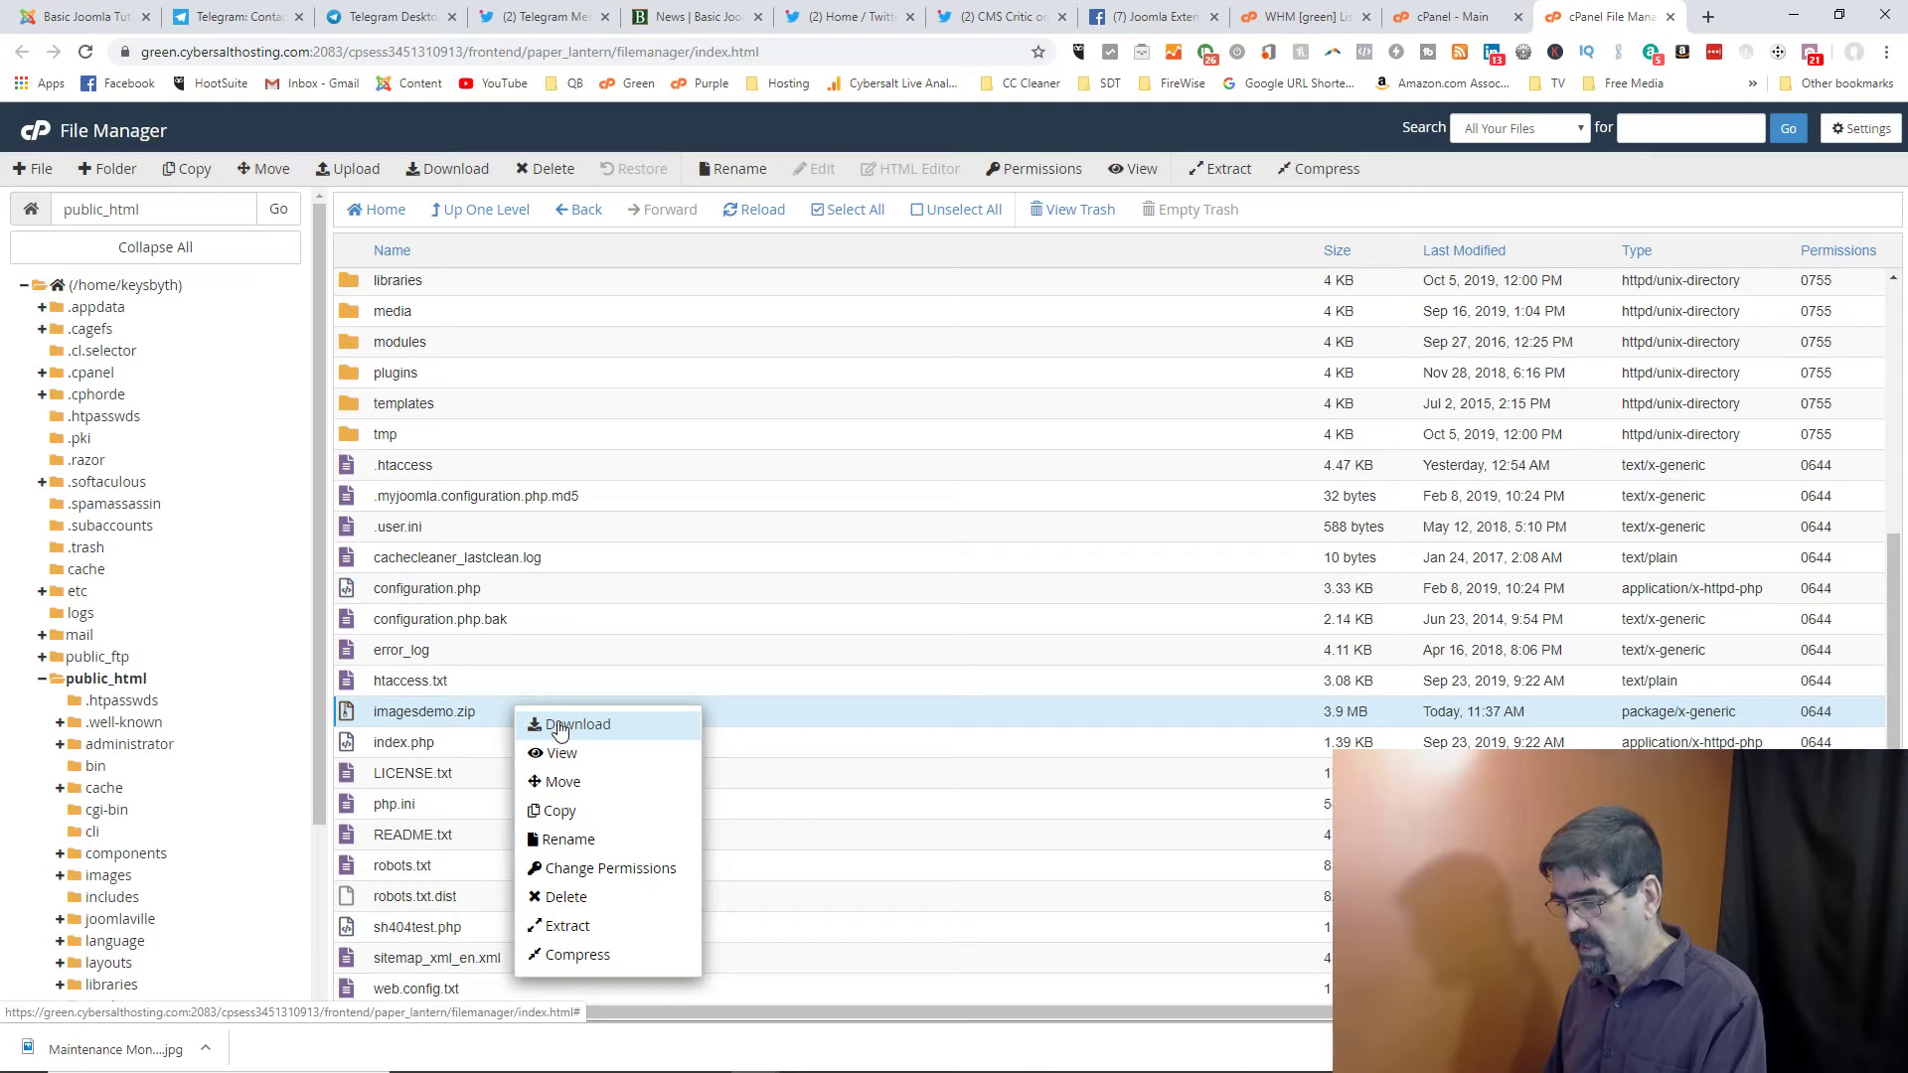
right_click(362, 714)
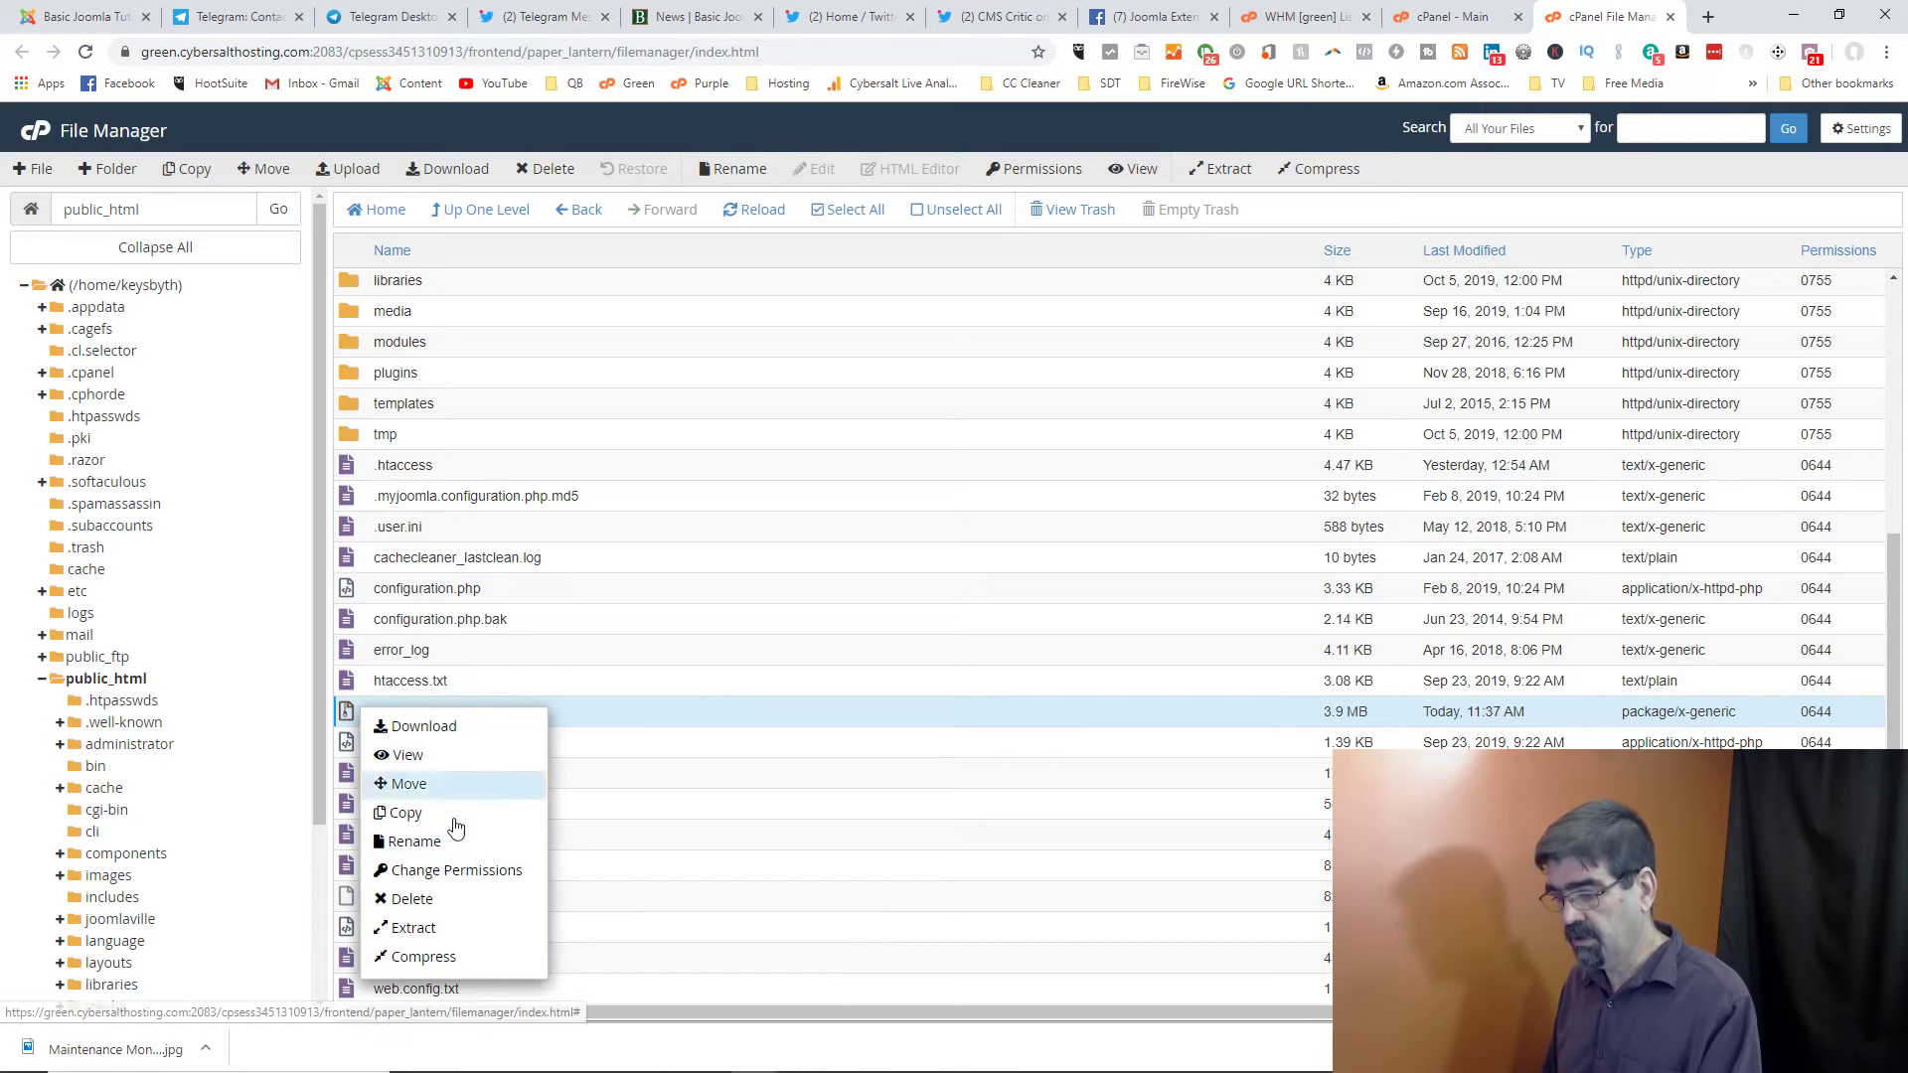
click(416, 929)
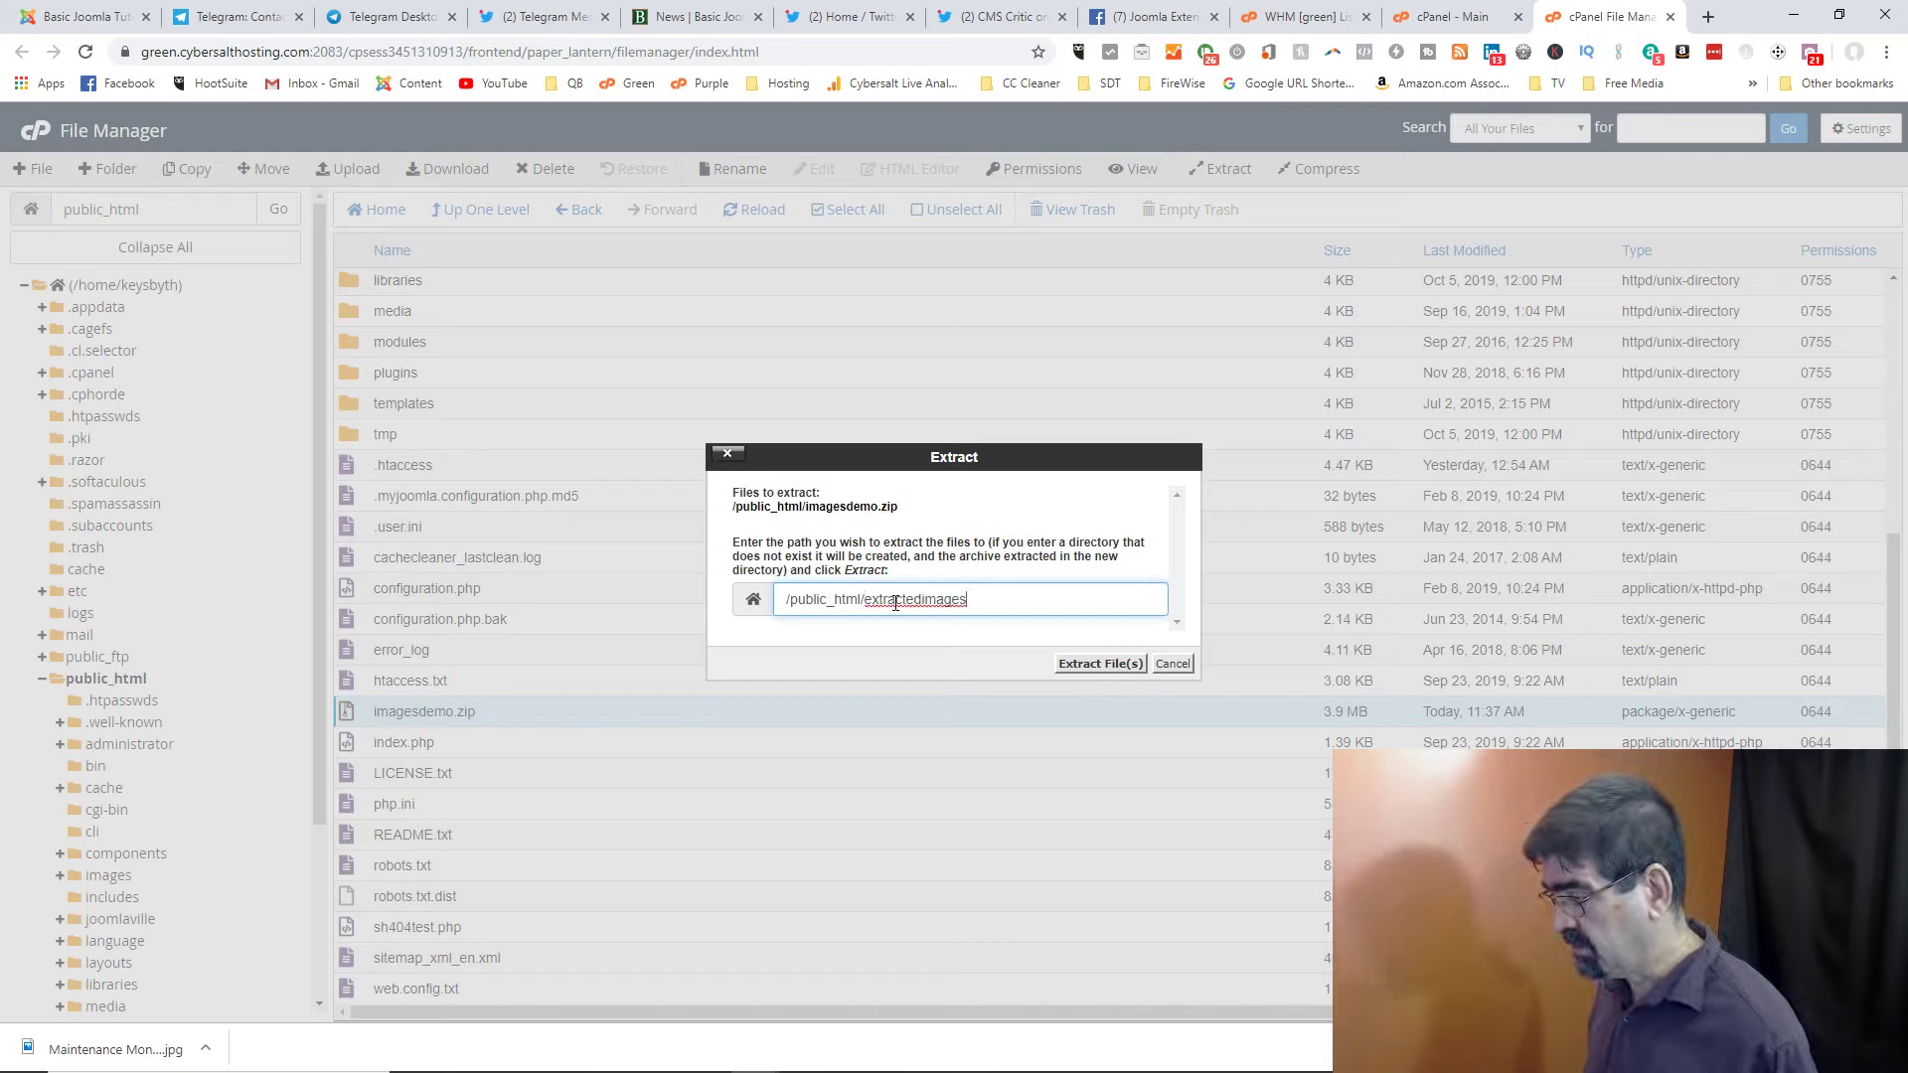
key(Return)
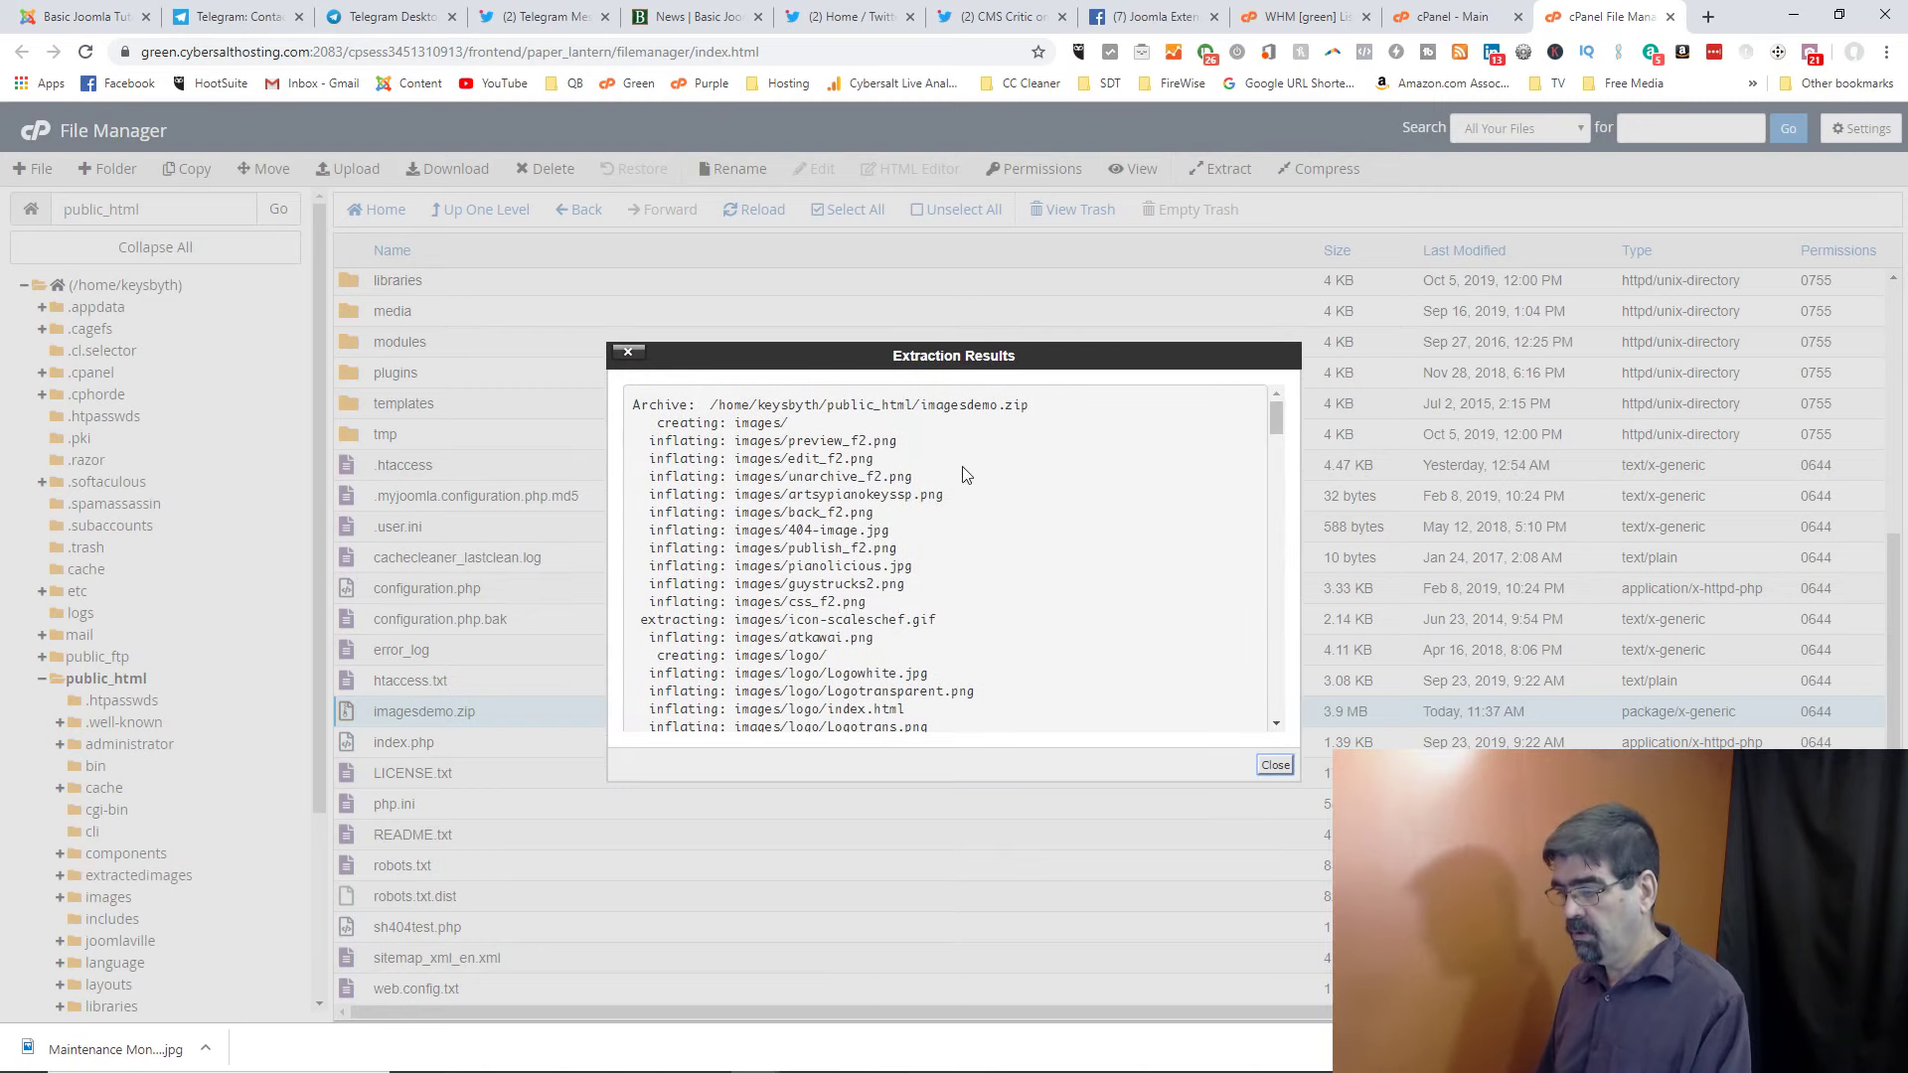
click(1275, 765)
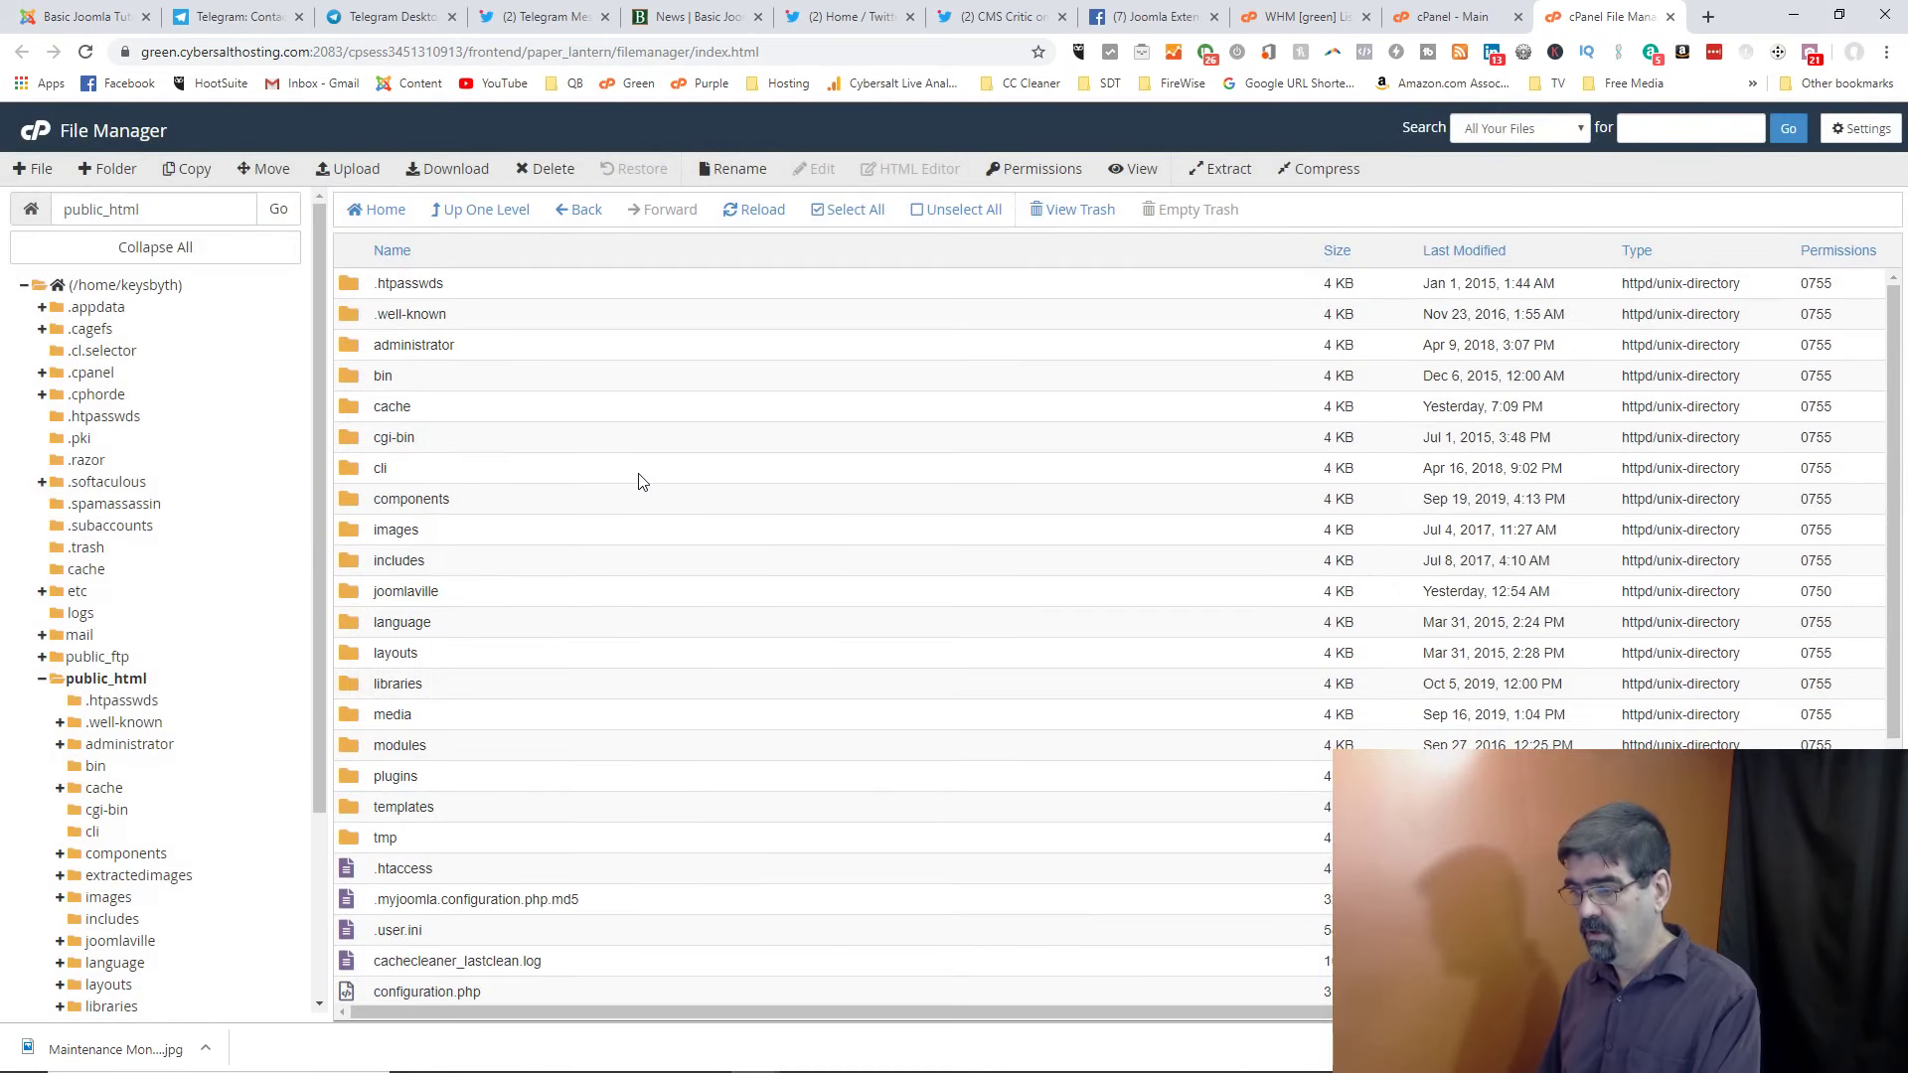
click(143, 874)
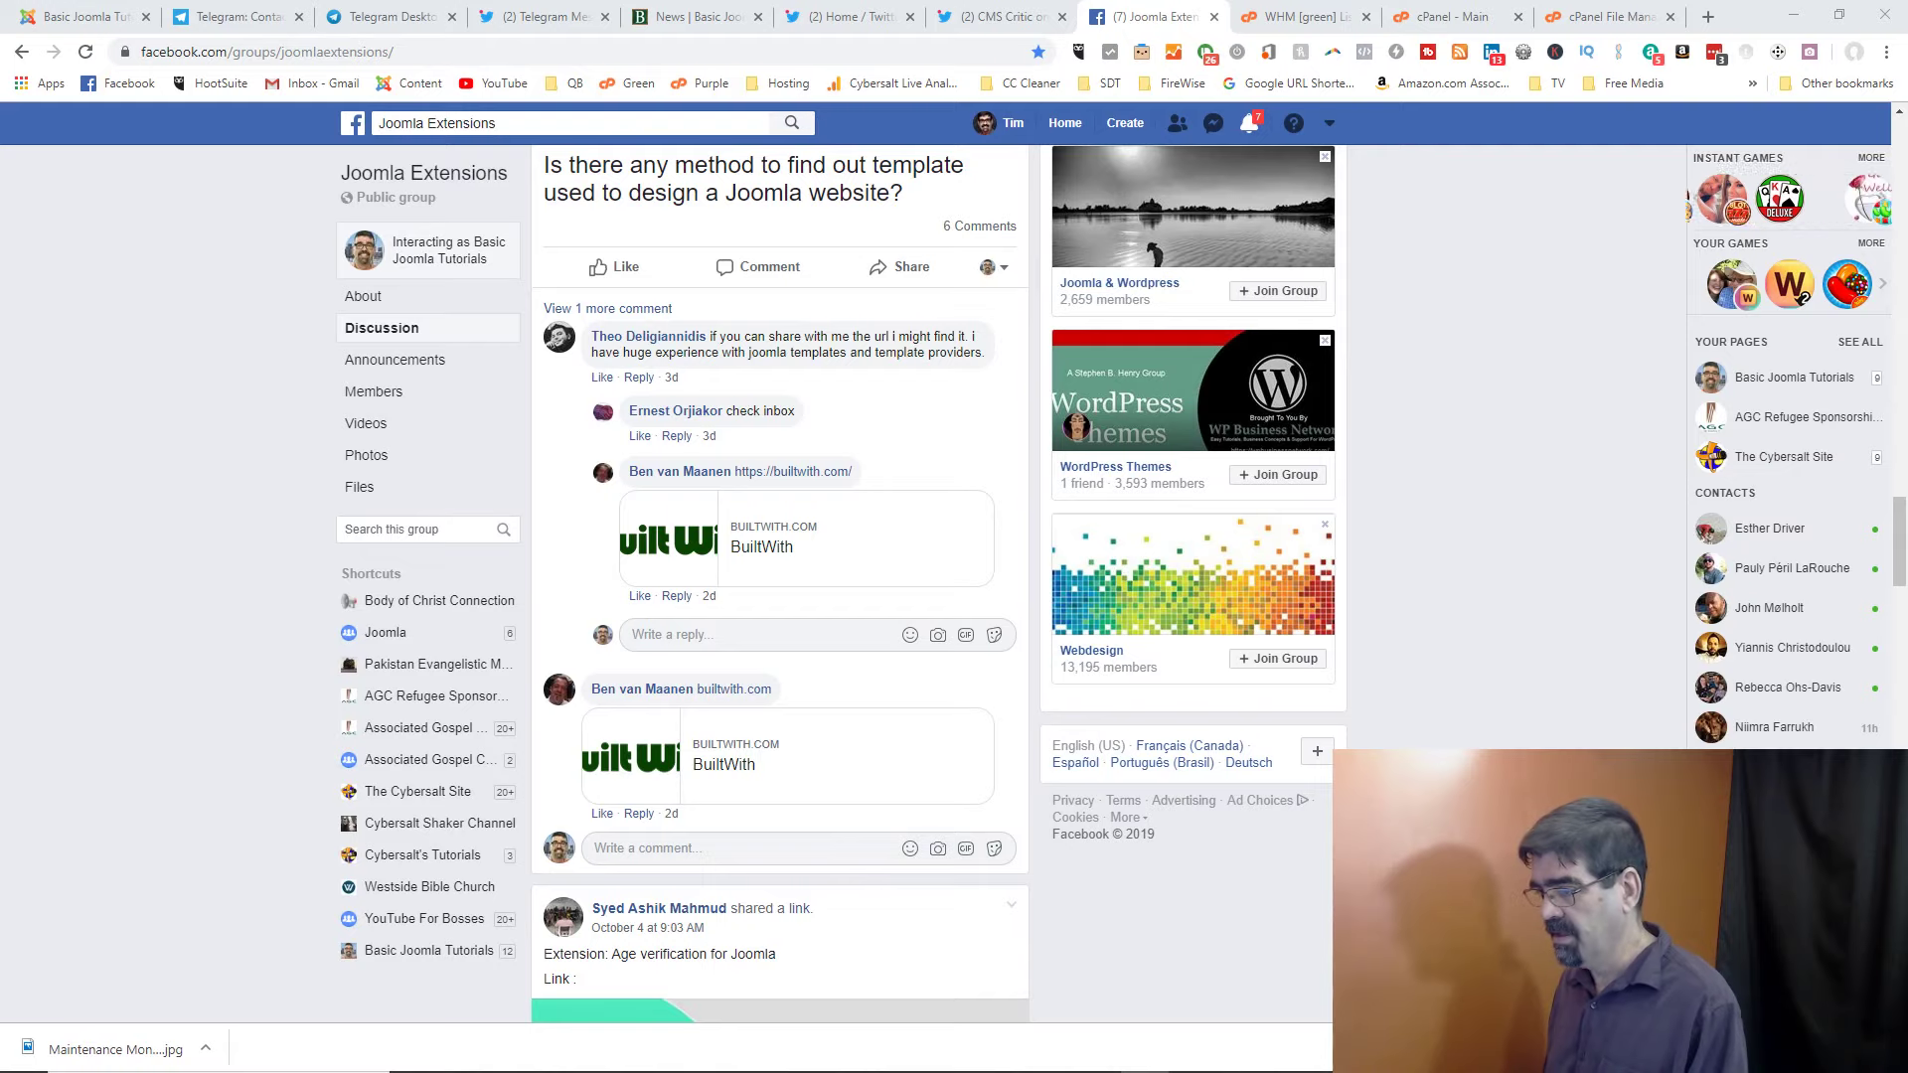
- Open the builtwith.com link from the Joomla Extensions group comment and look through that page's source code
click(813, 474)
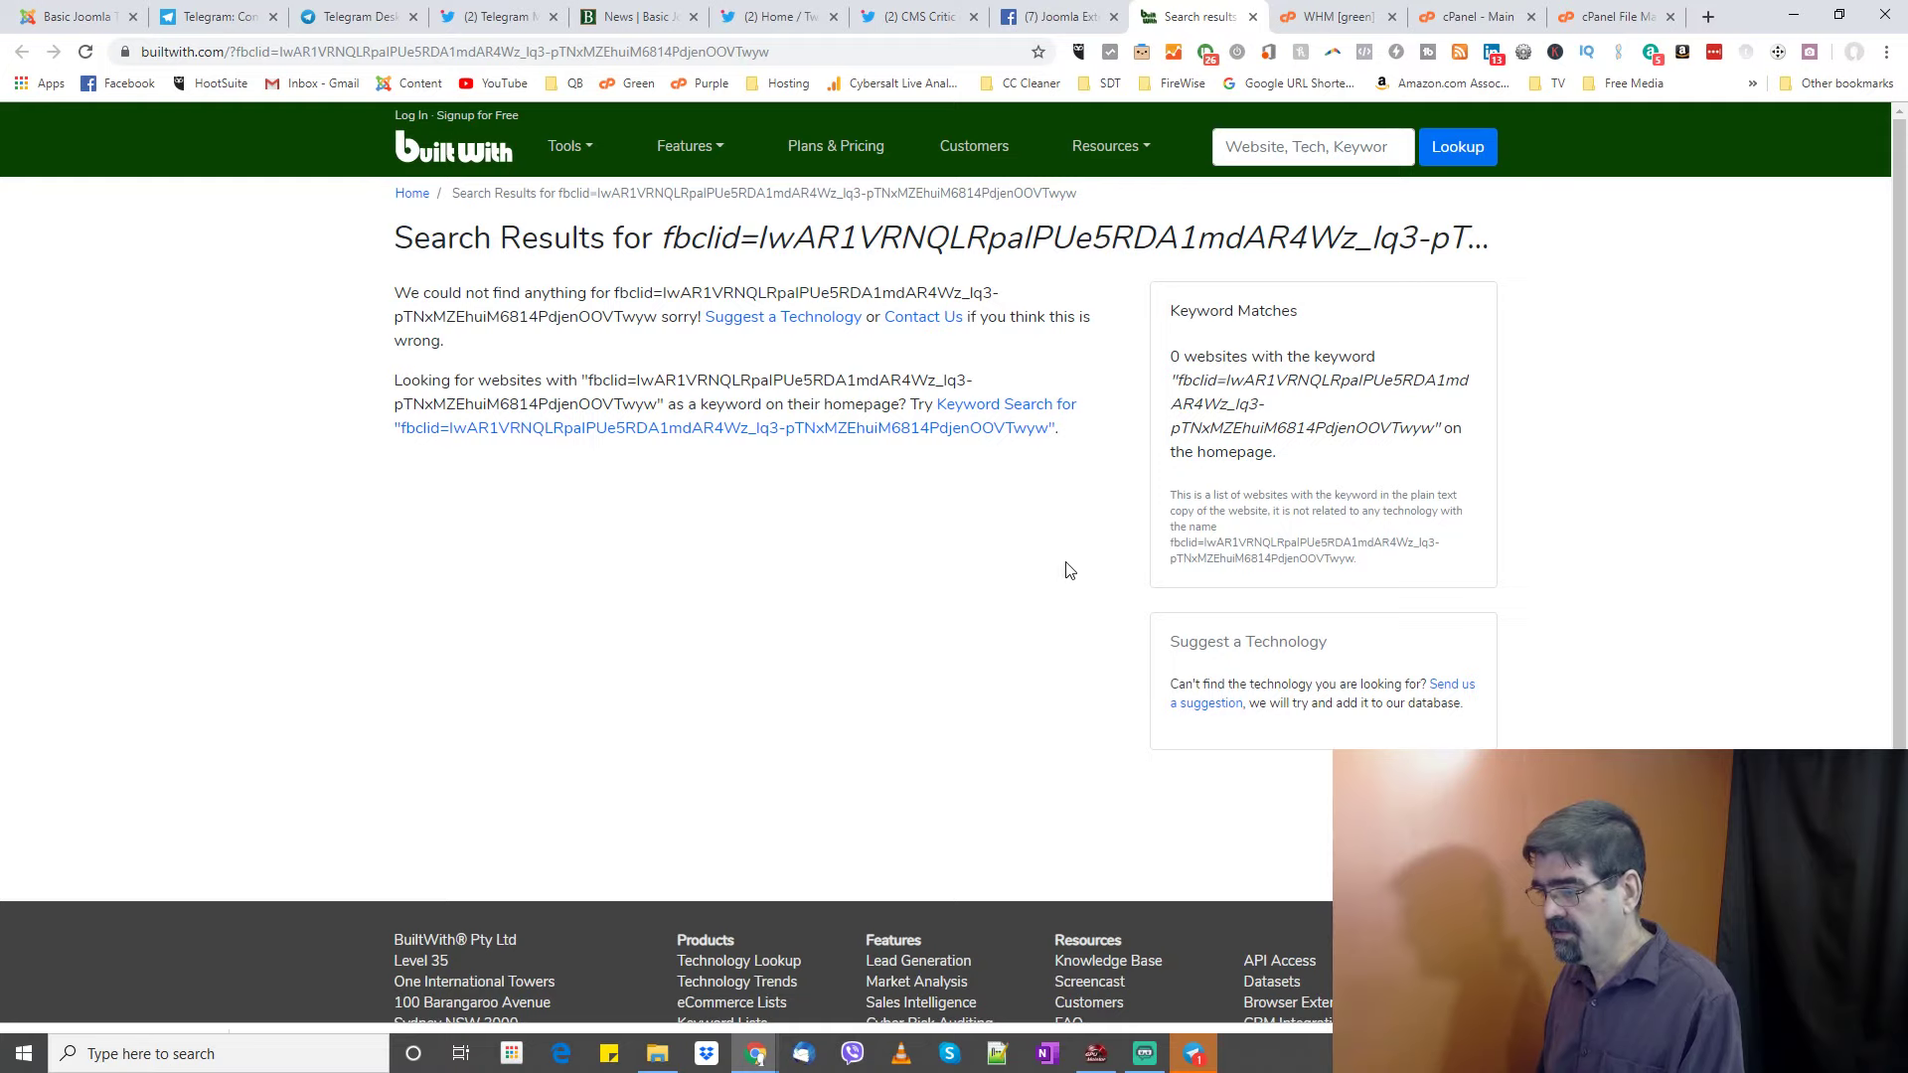
right_click(109, 279)
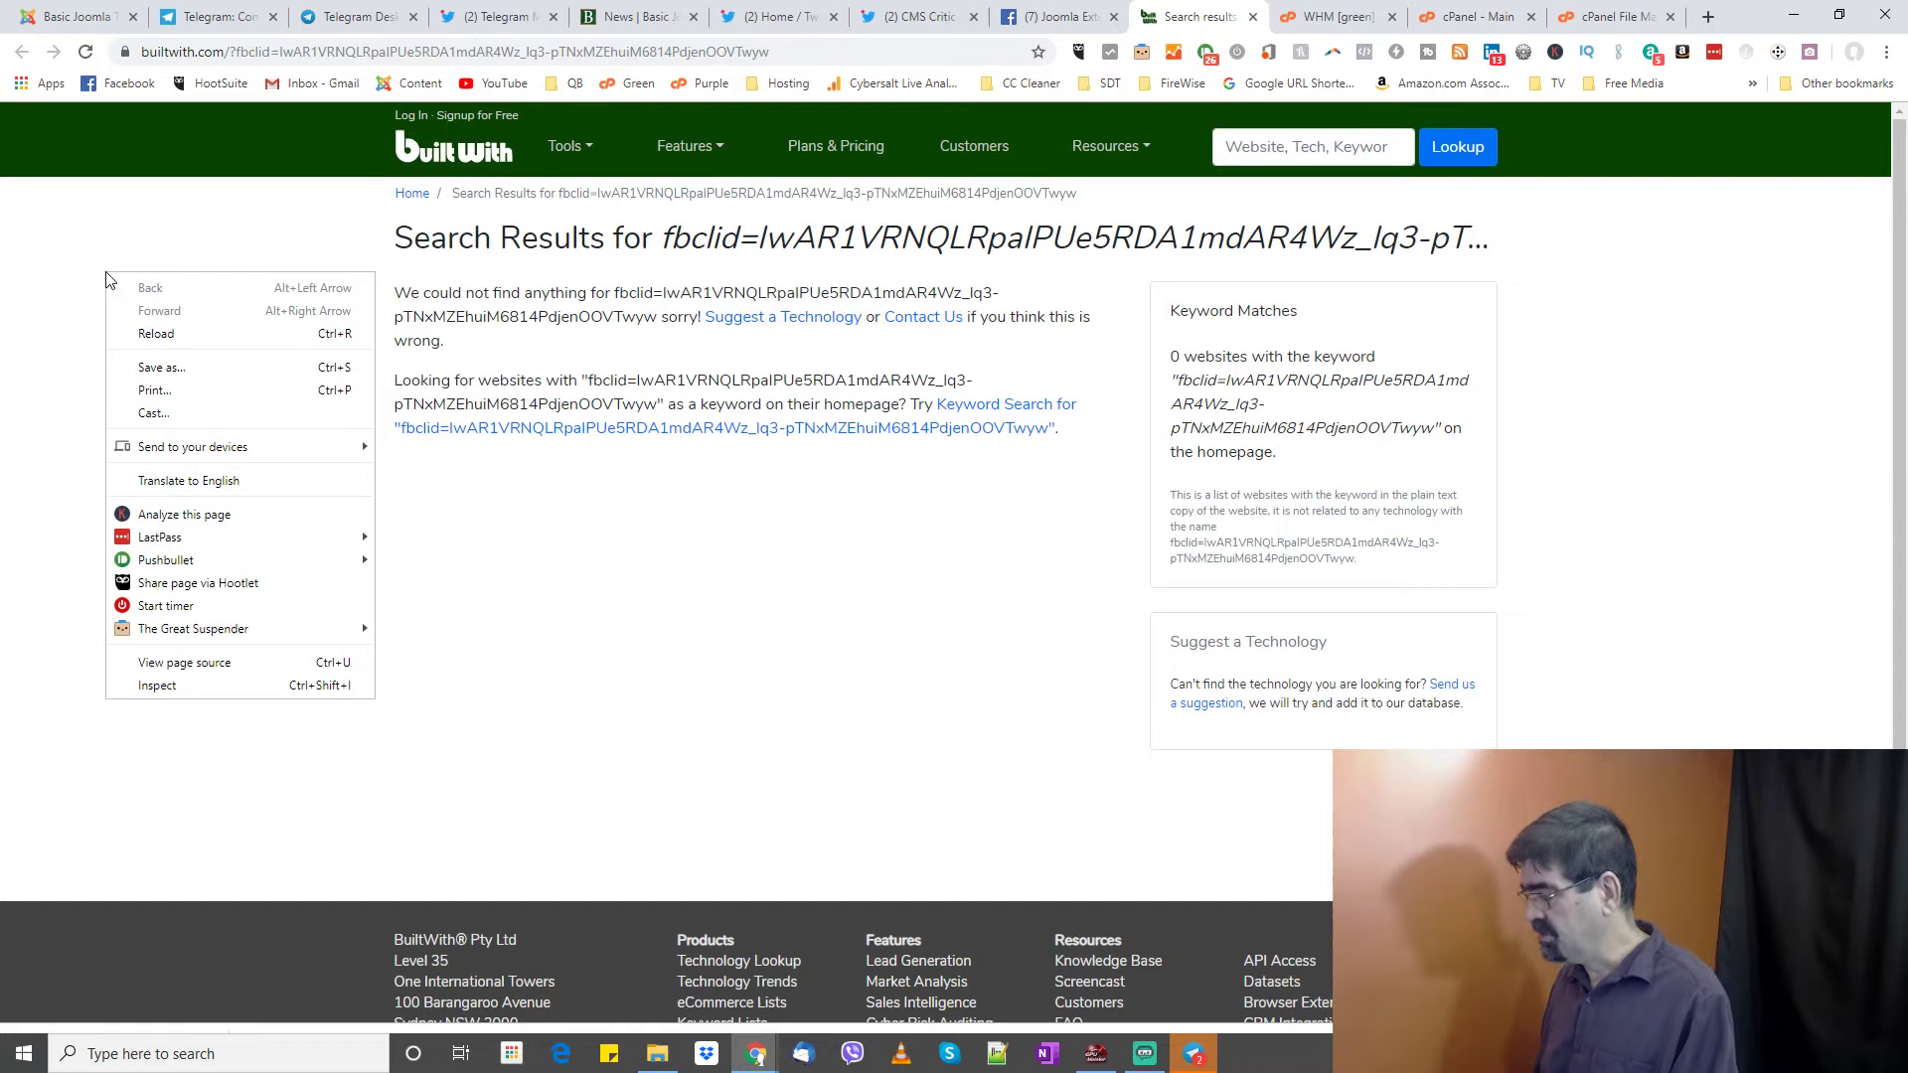
click(251, 663)
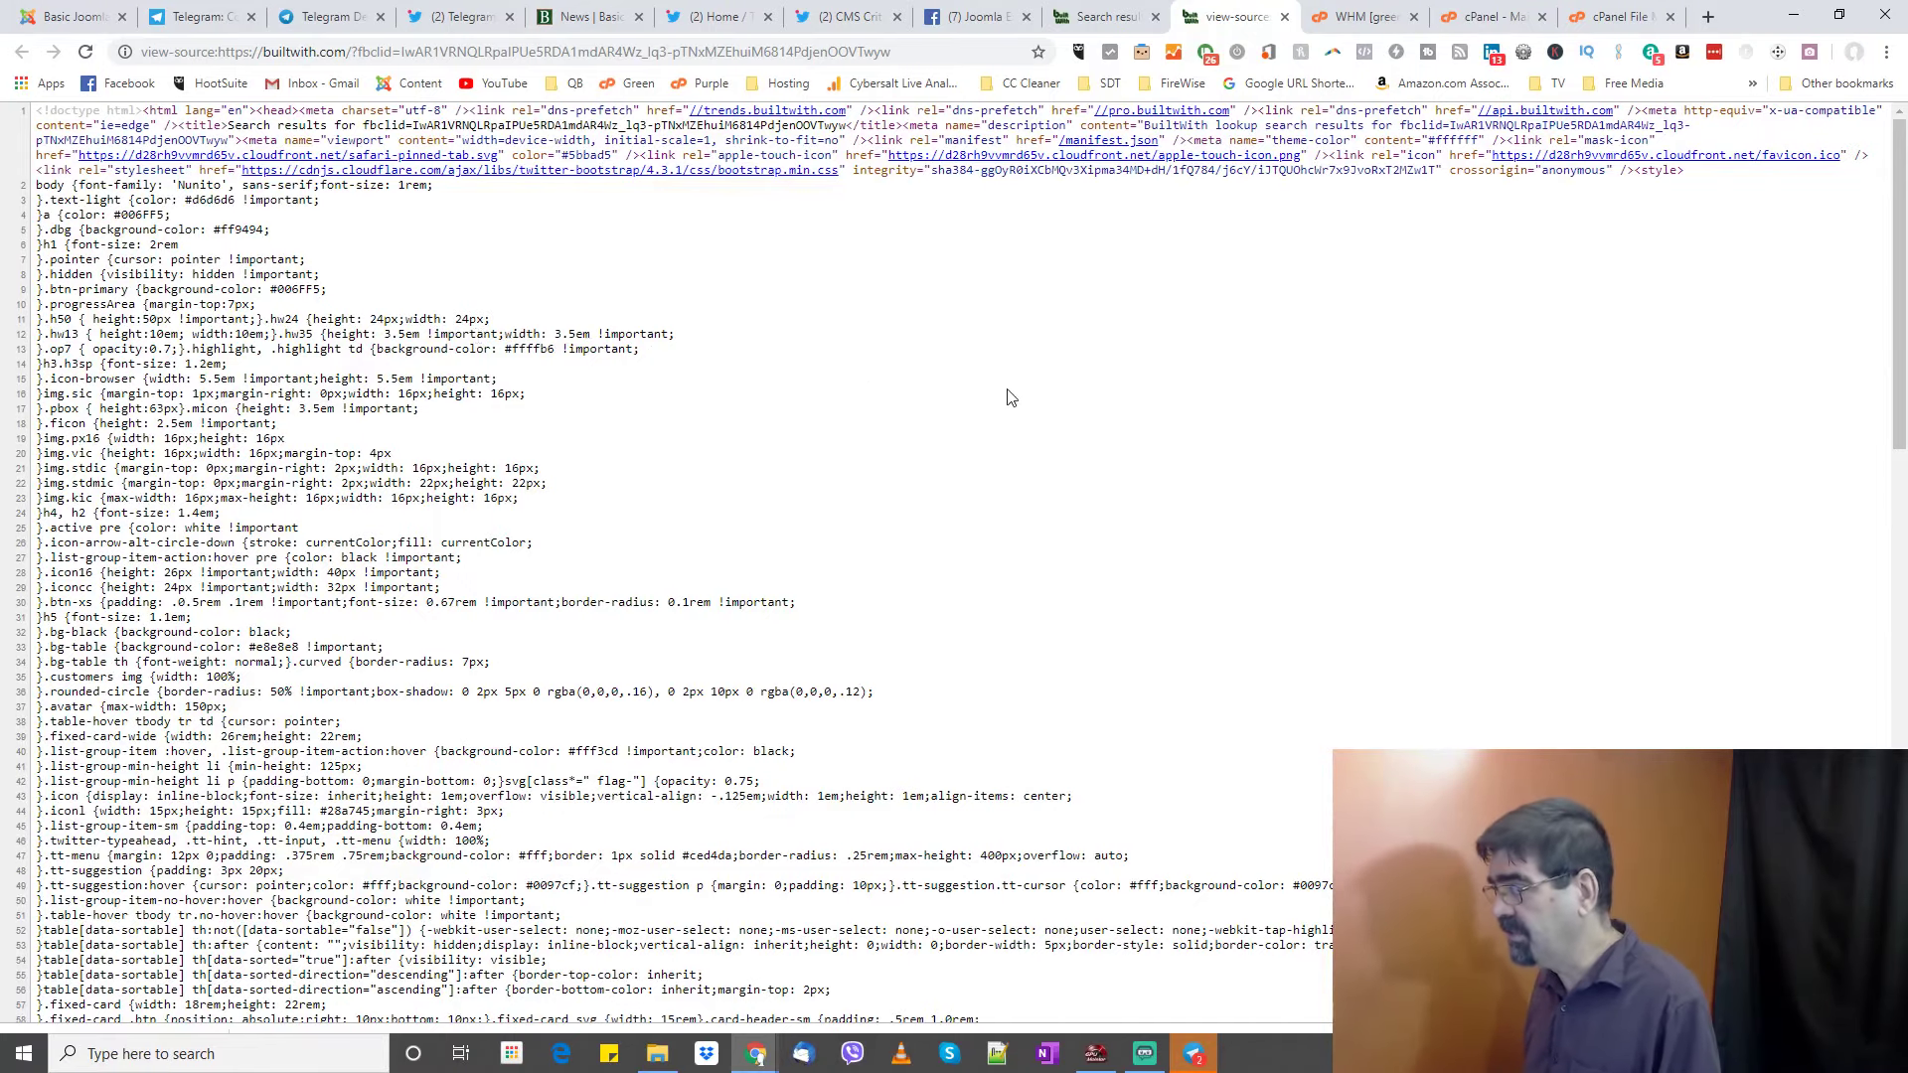
scroll(1003, 392, down, 15)
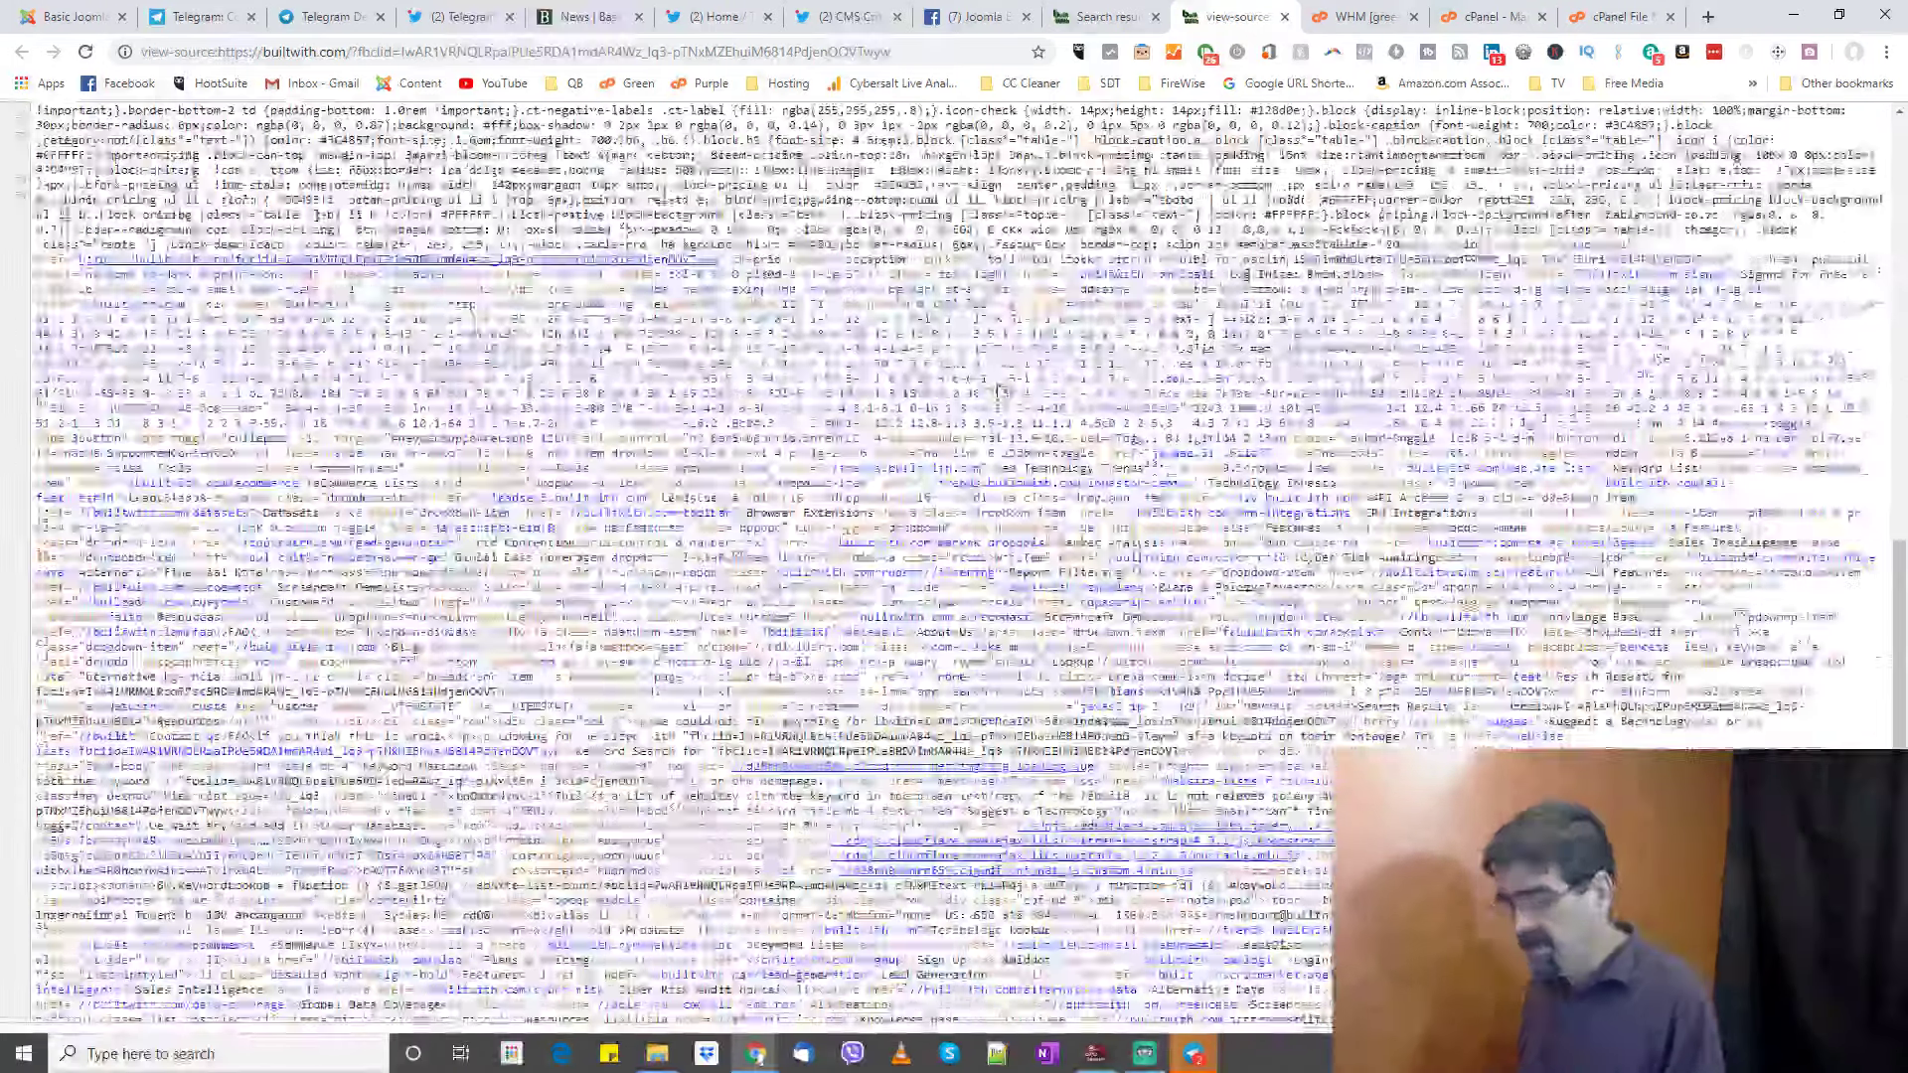
scroll(999, 386, down, 1)
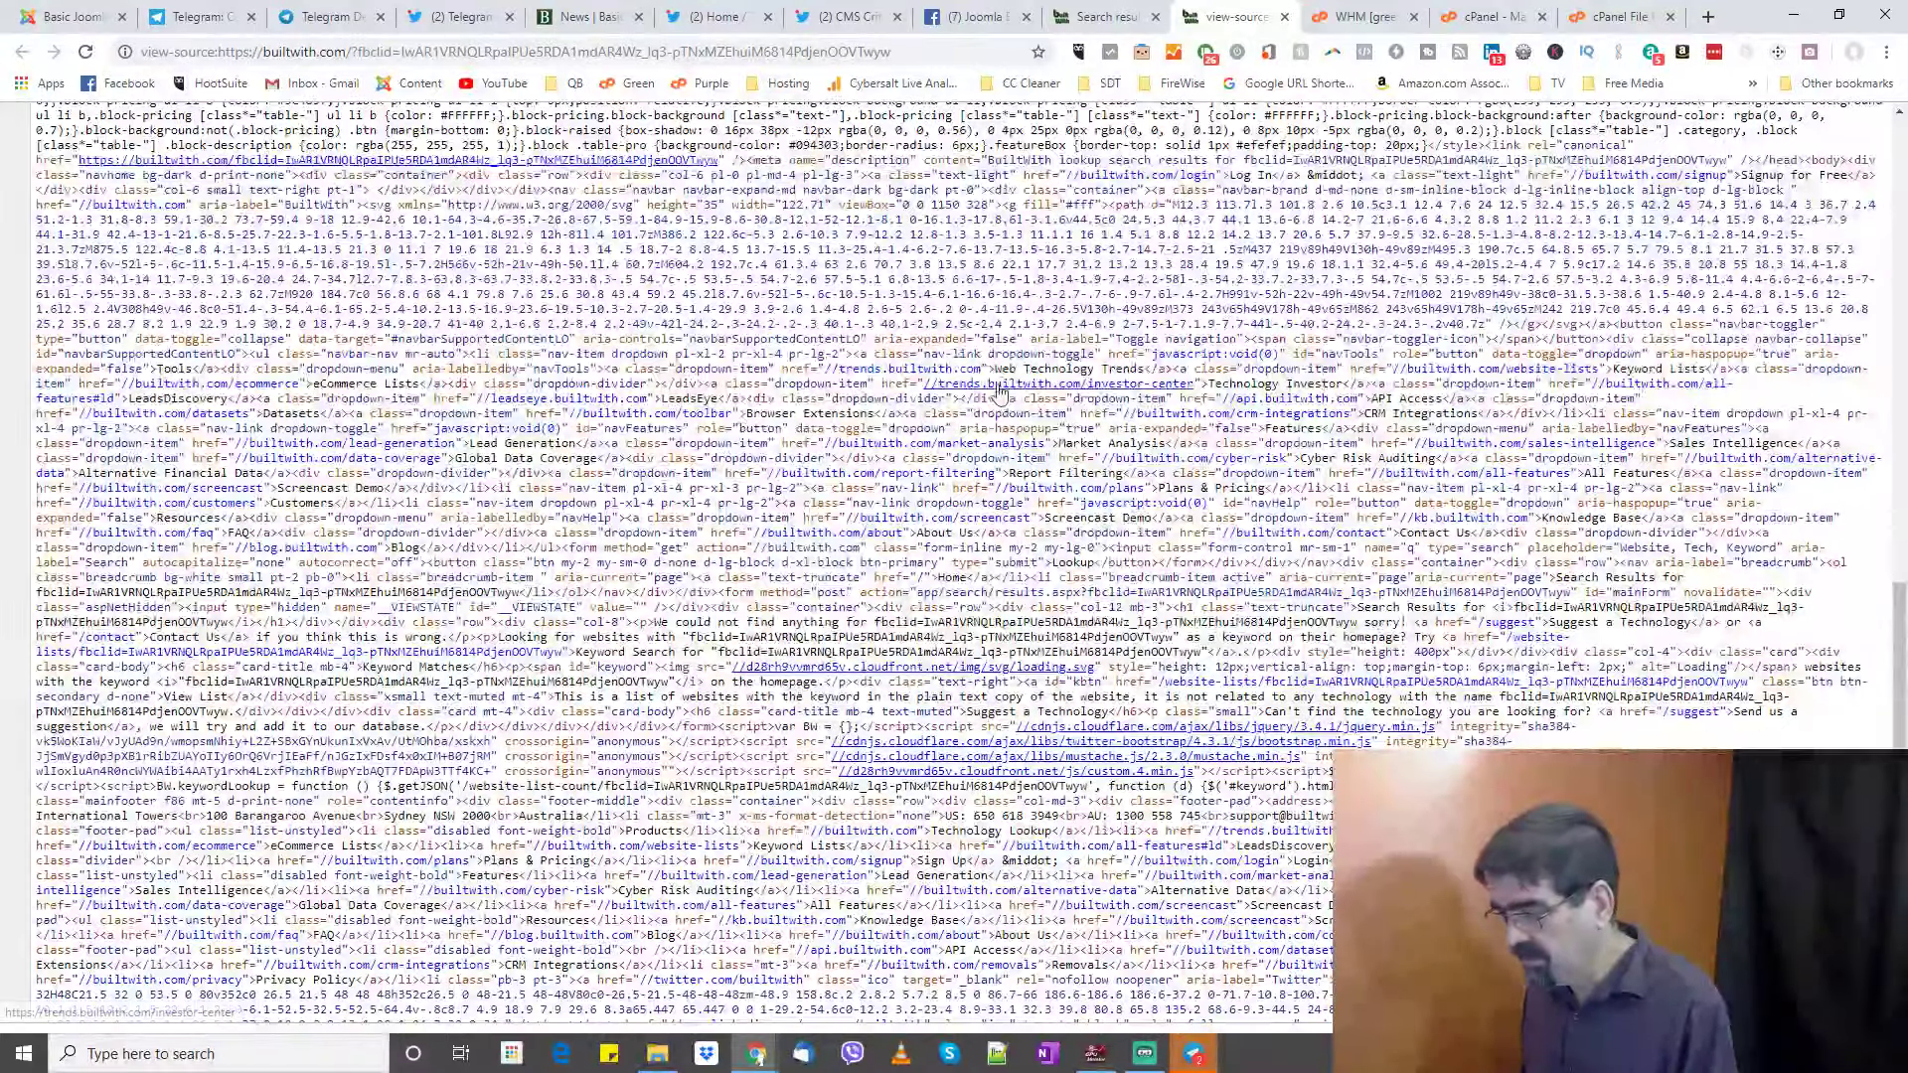
scroll(998, 391, up, 1)
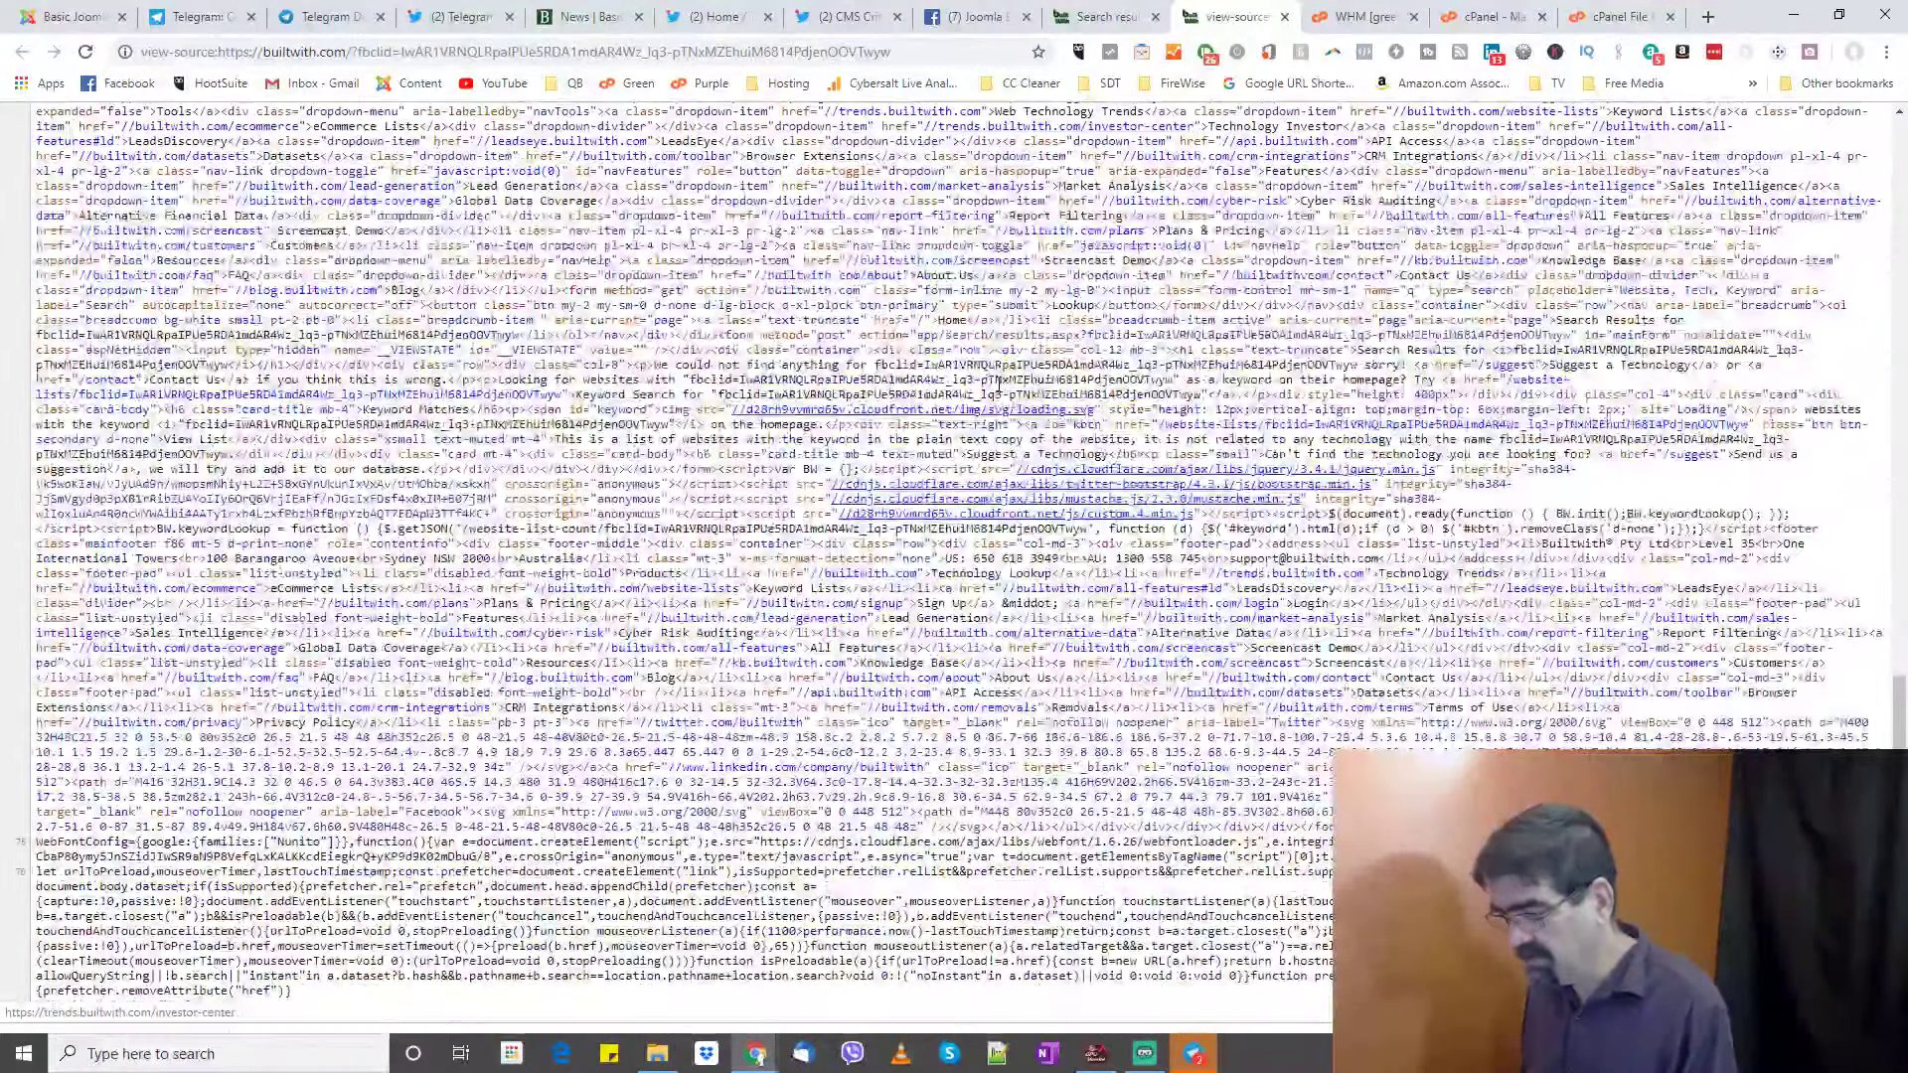
scroll(999, 386, up, 1)
scroll(1000, 389, up, 3)
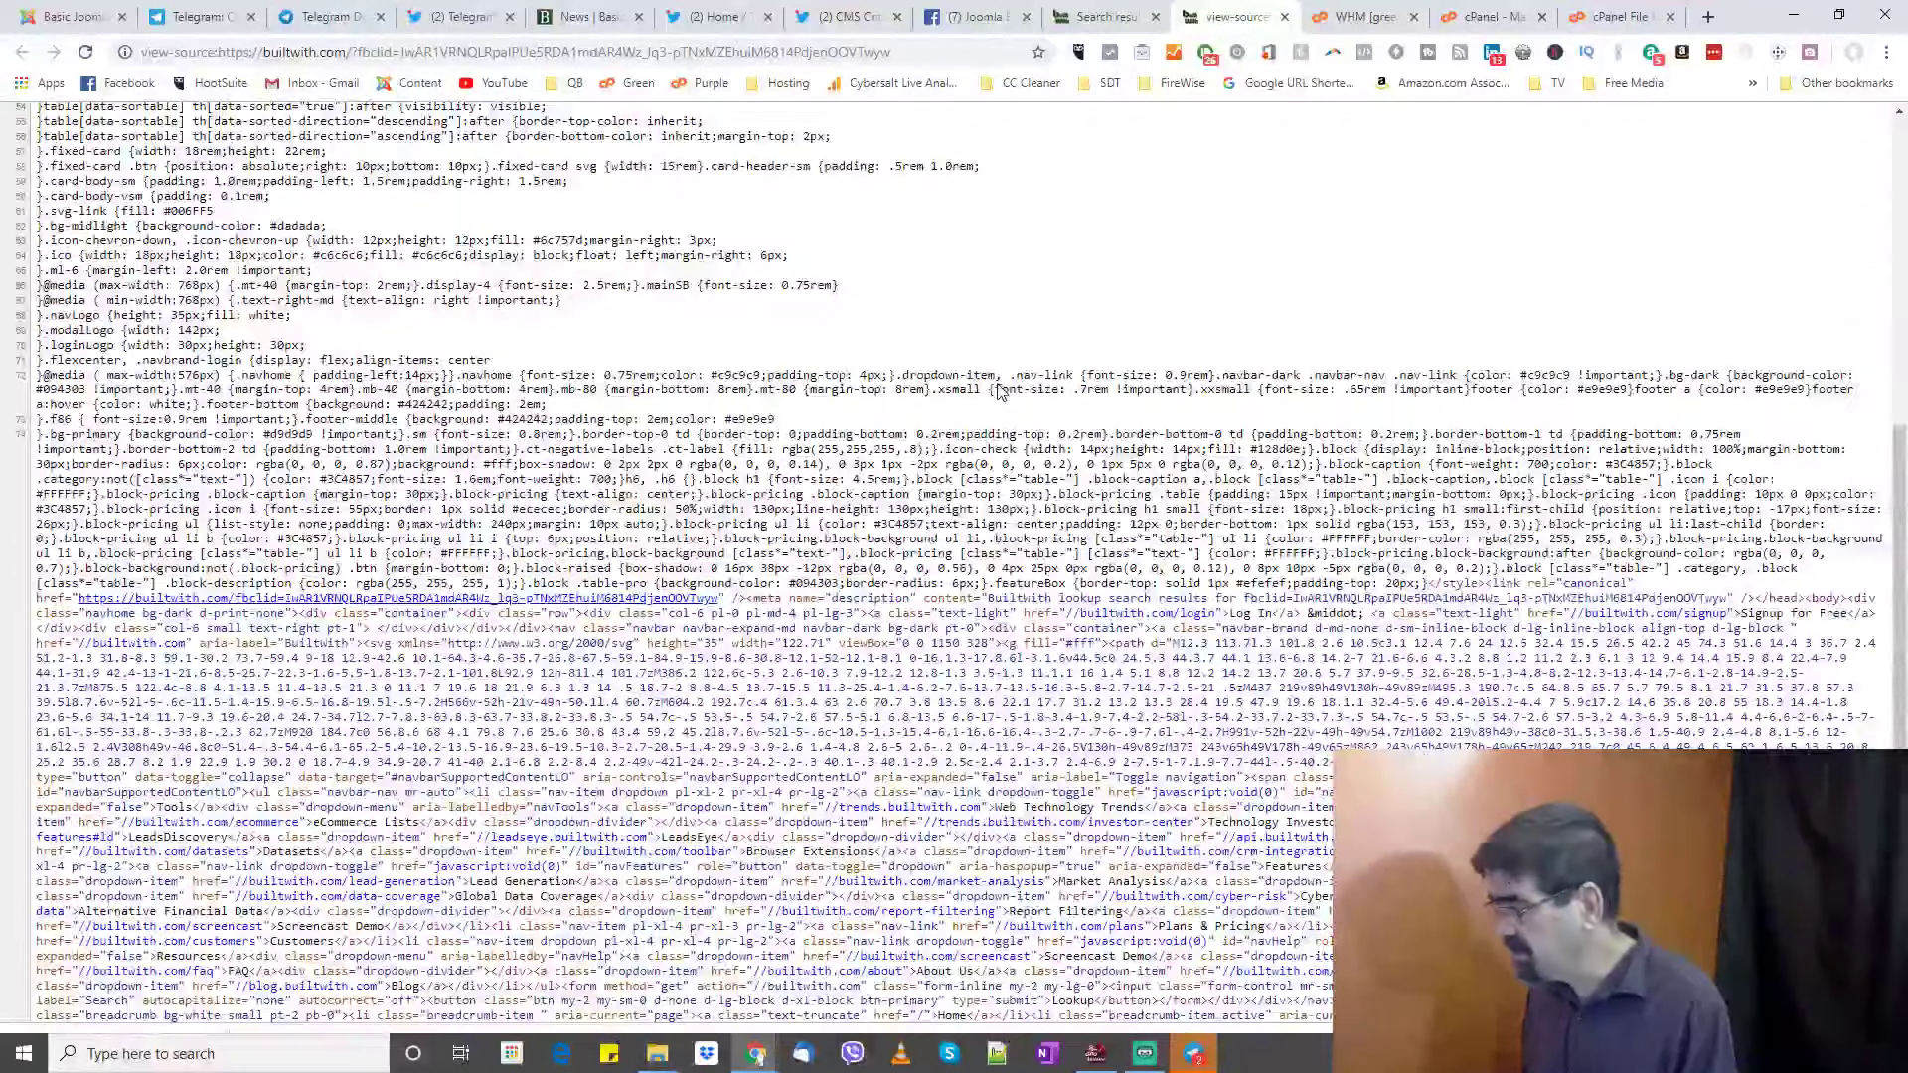
scroll(998, 388, up, 8)
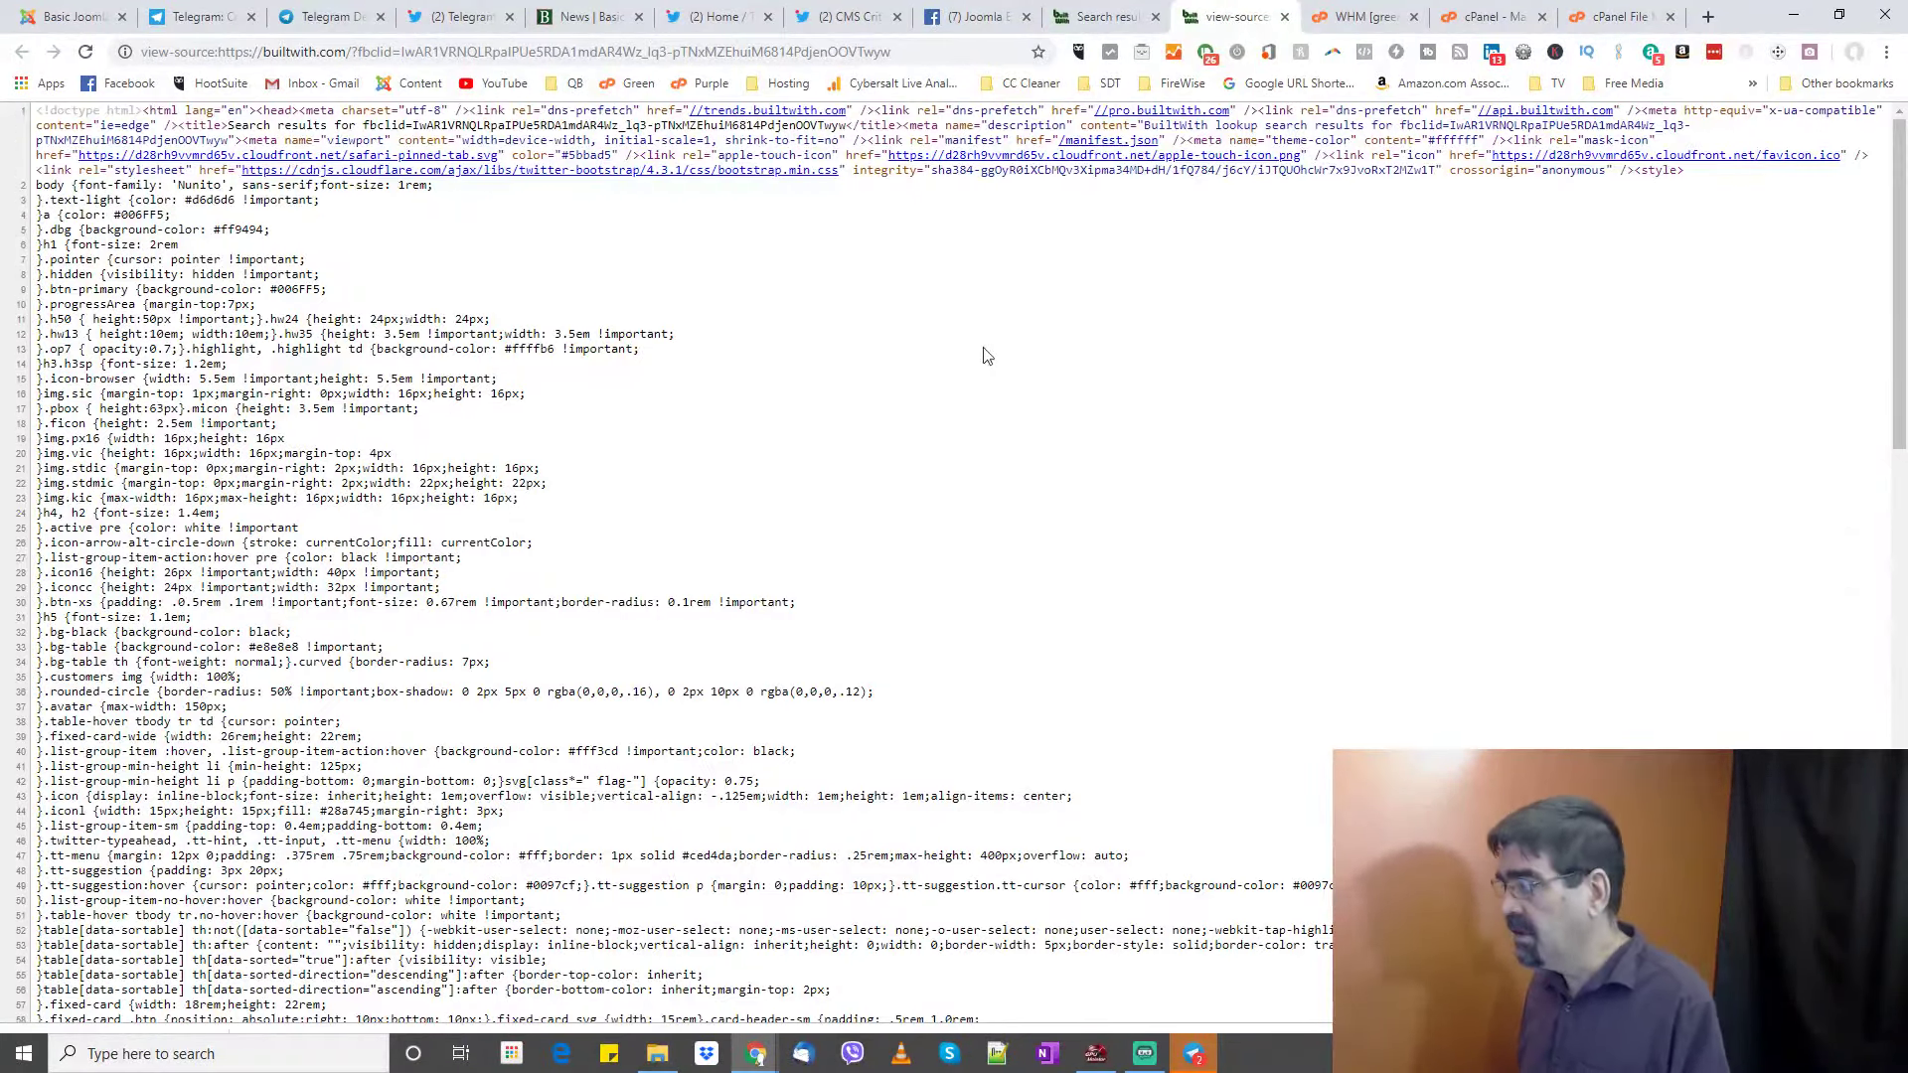
- Return to the BuiltWith search results page and inspect its logo with the browser's developer tools
click(1111, 17)
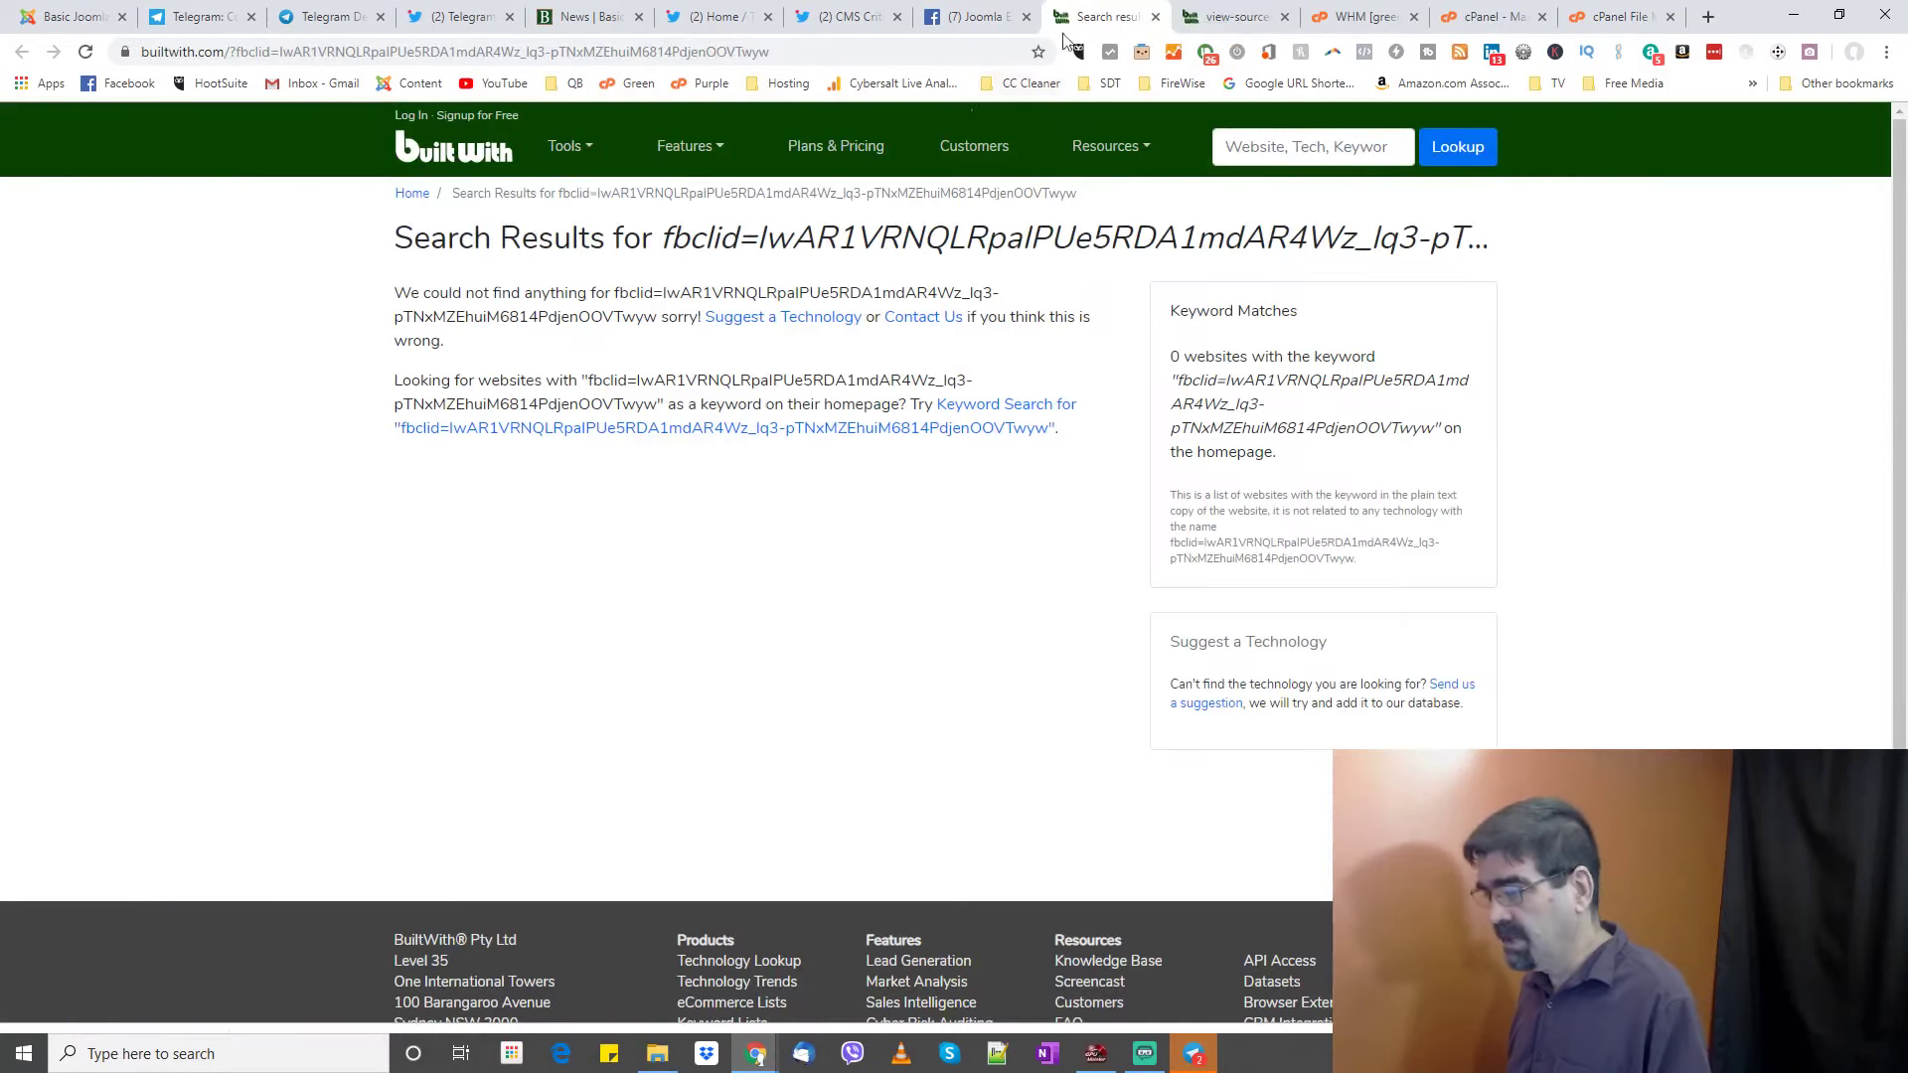
right_click(461, 156)
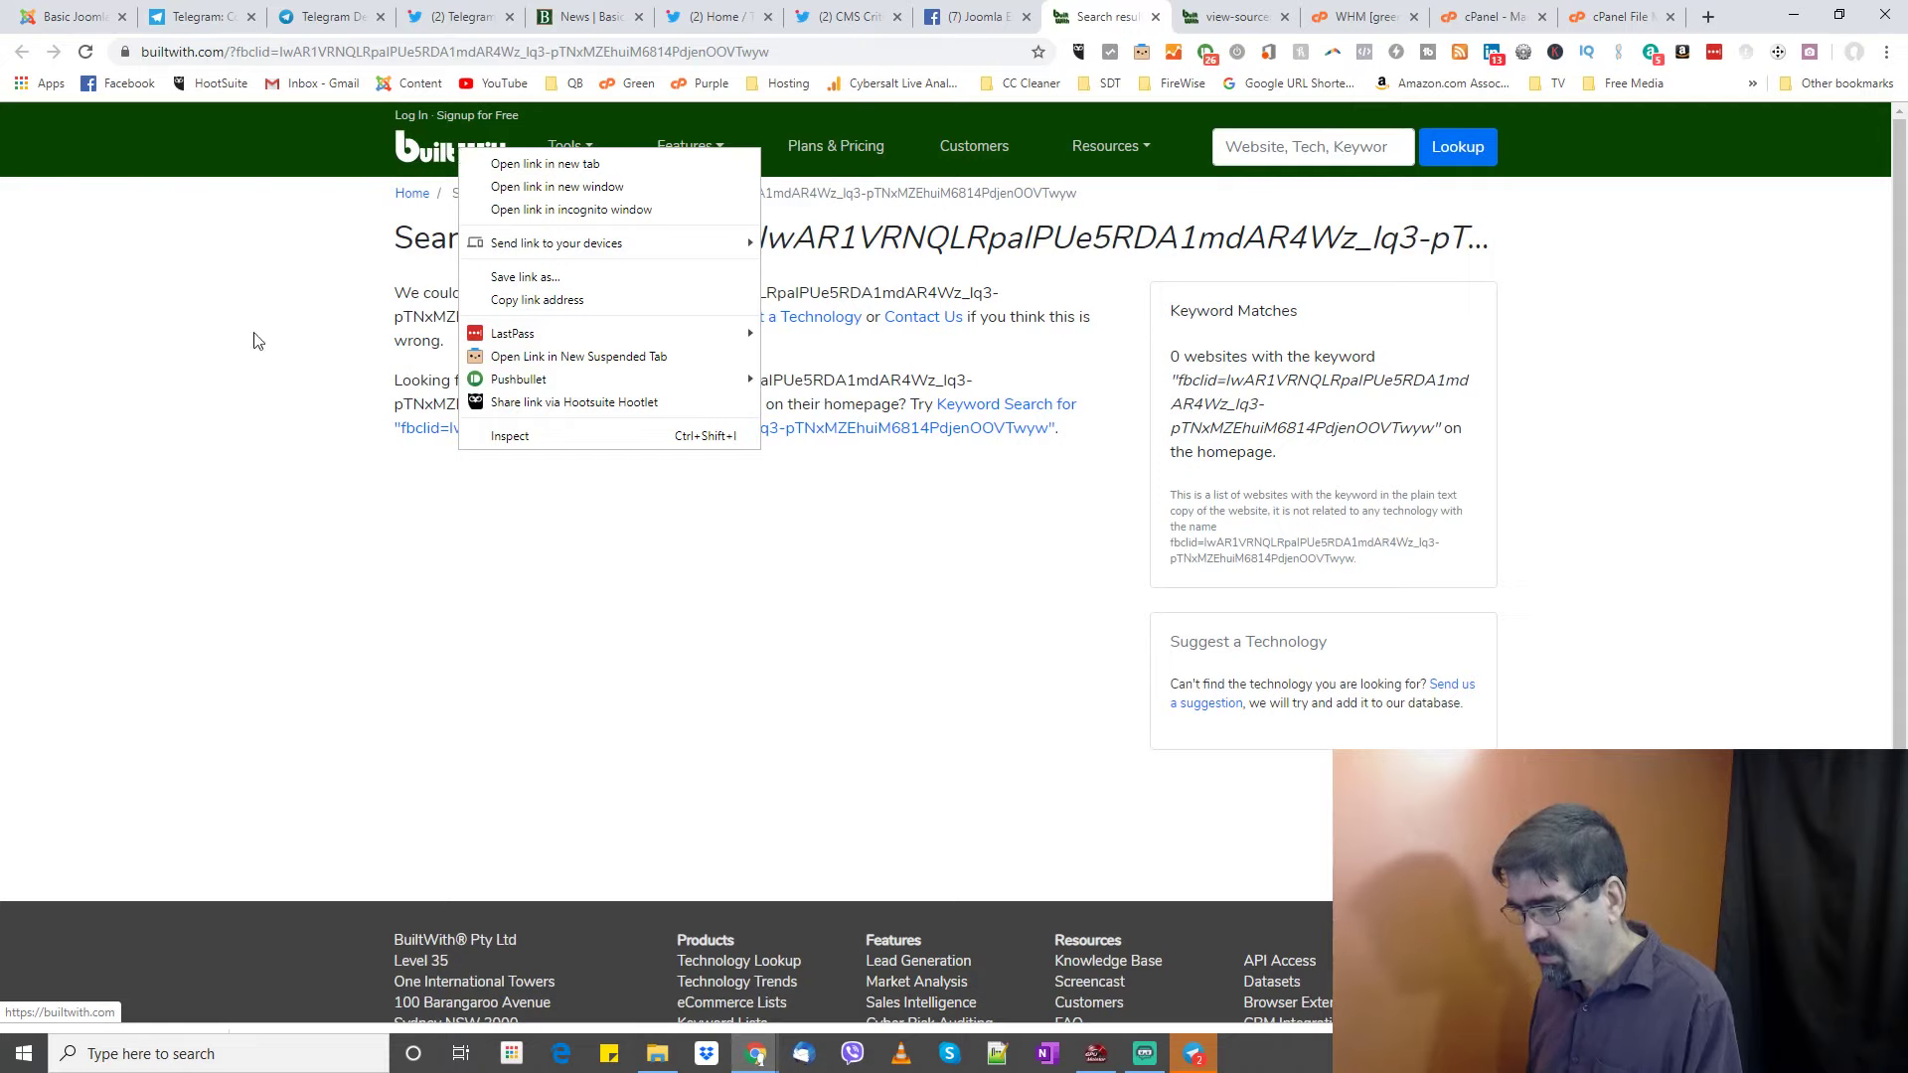
click(110, 409)
key(ctrl+shift+i)
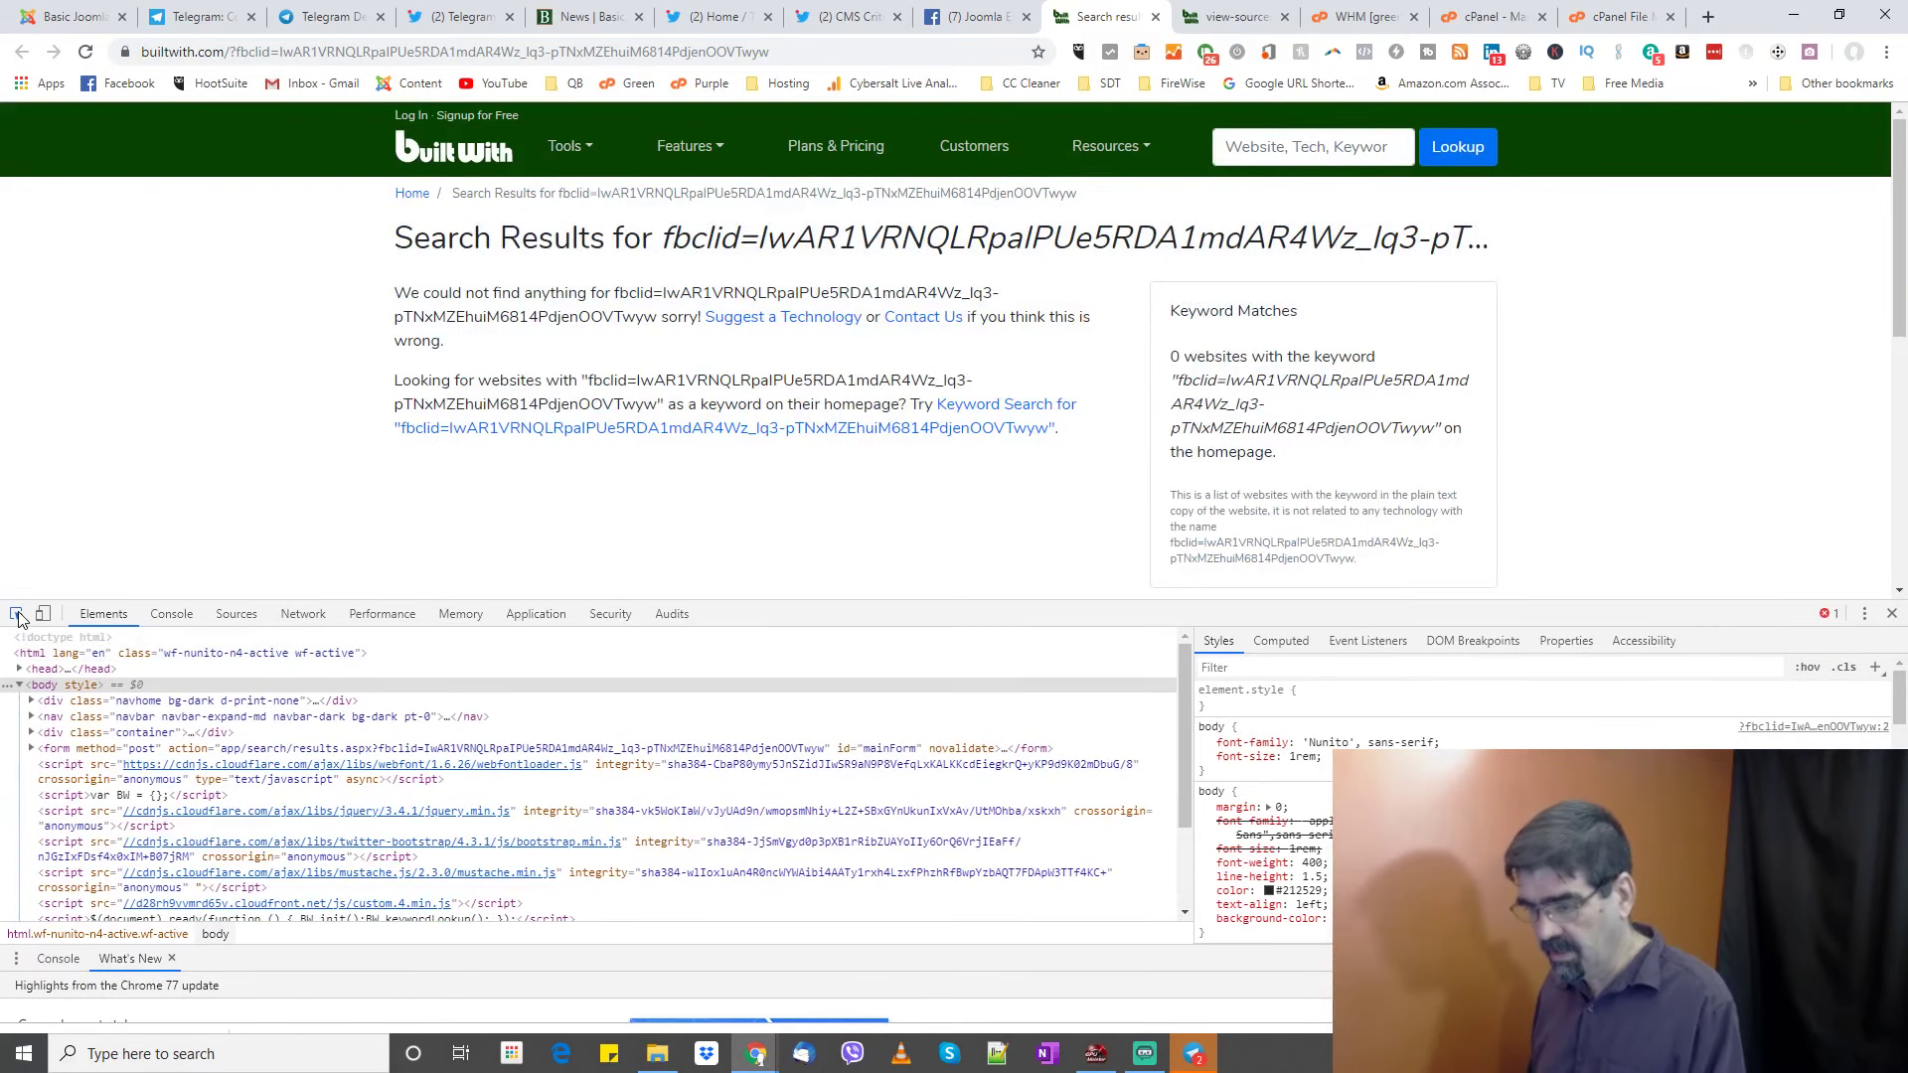
click(18, 619)
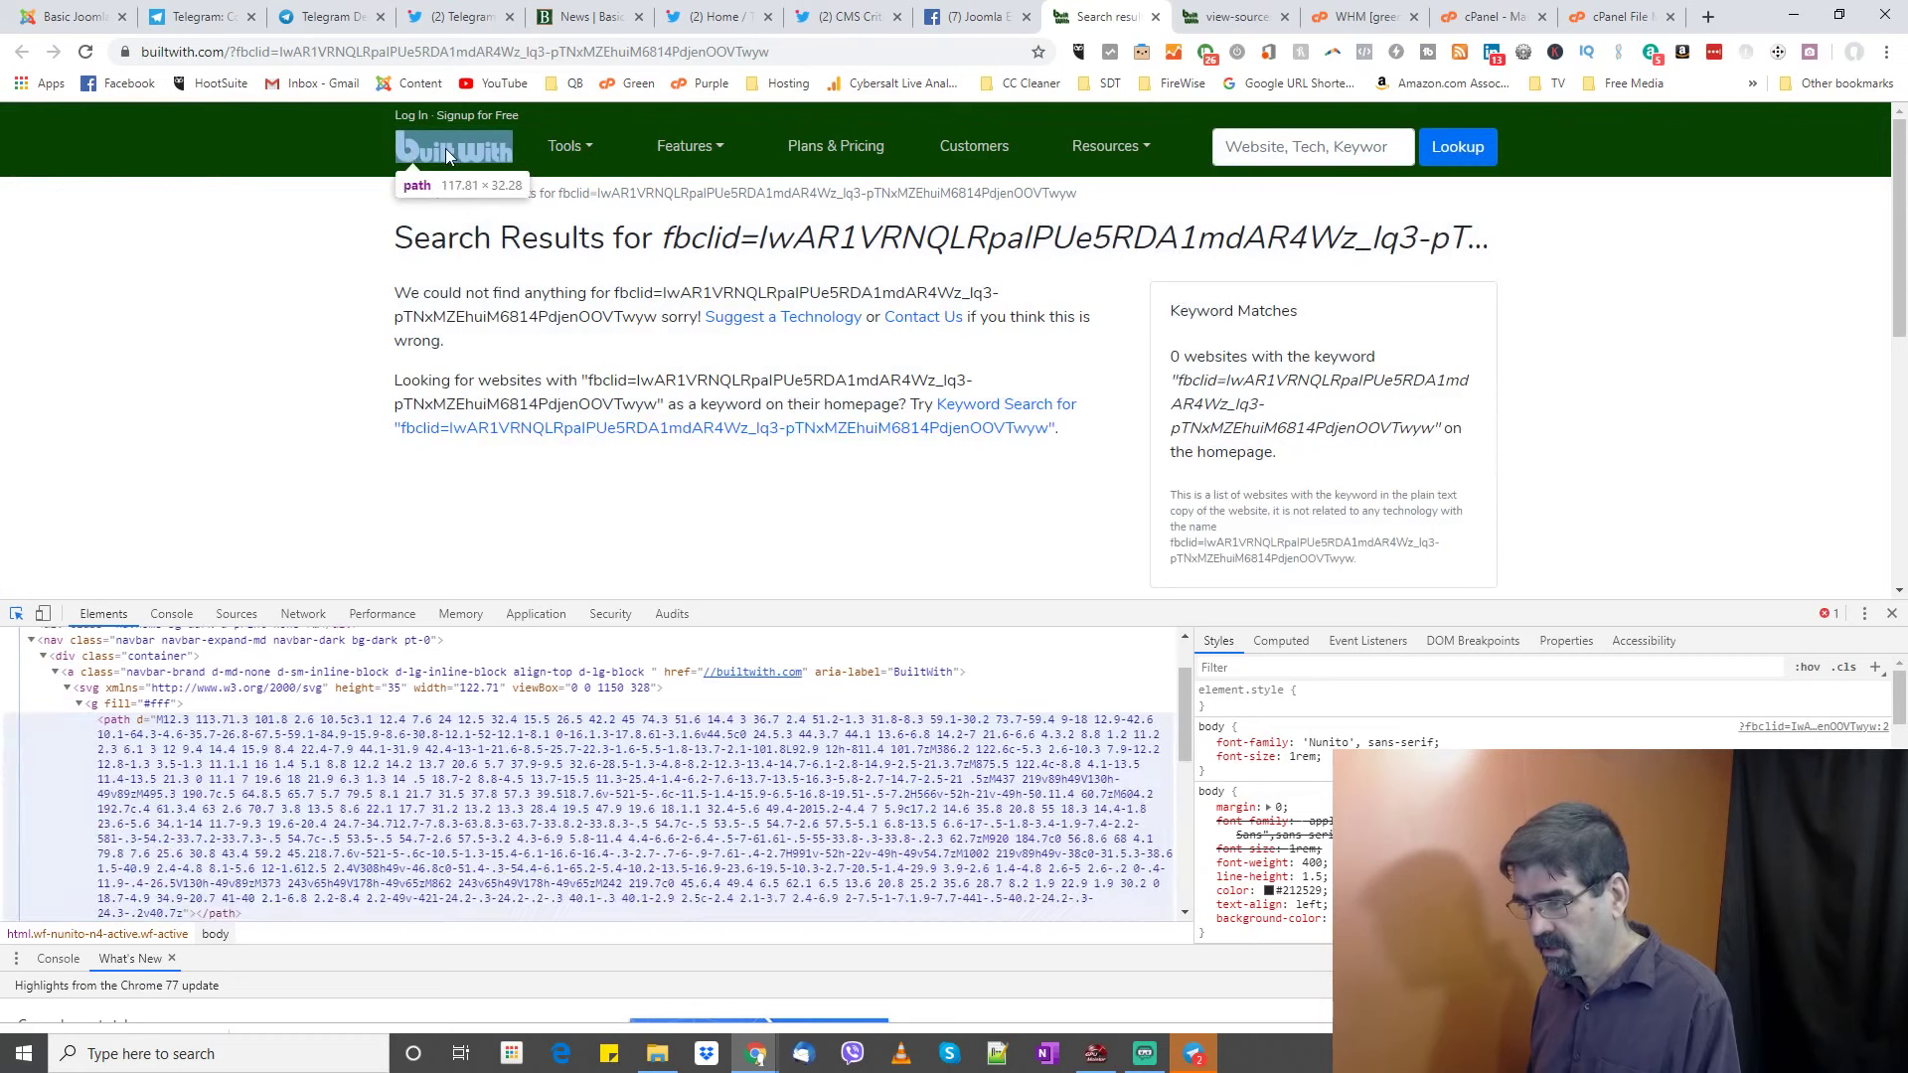
click(445, 149)
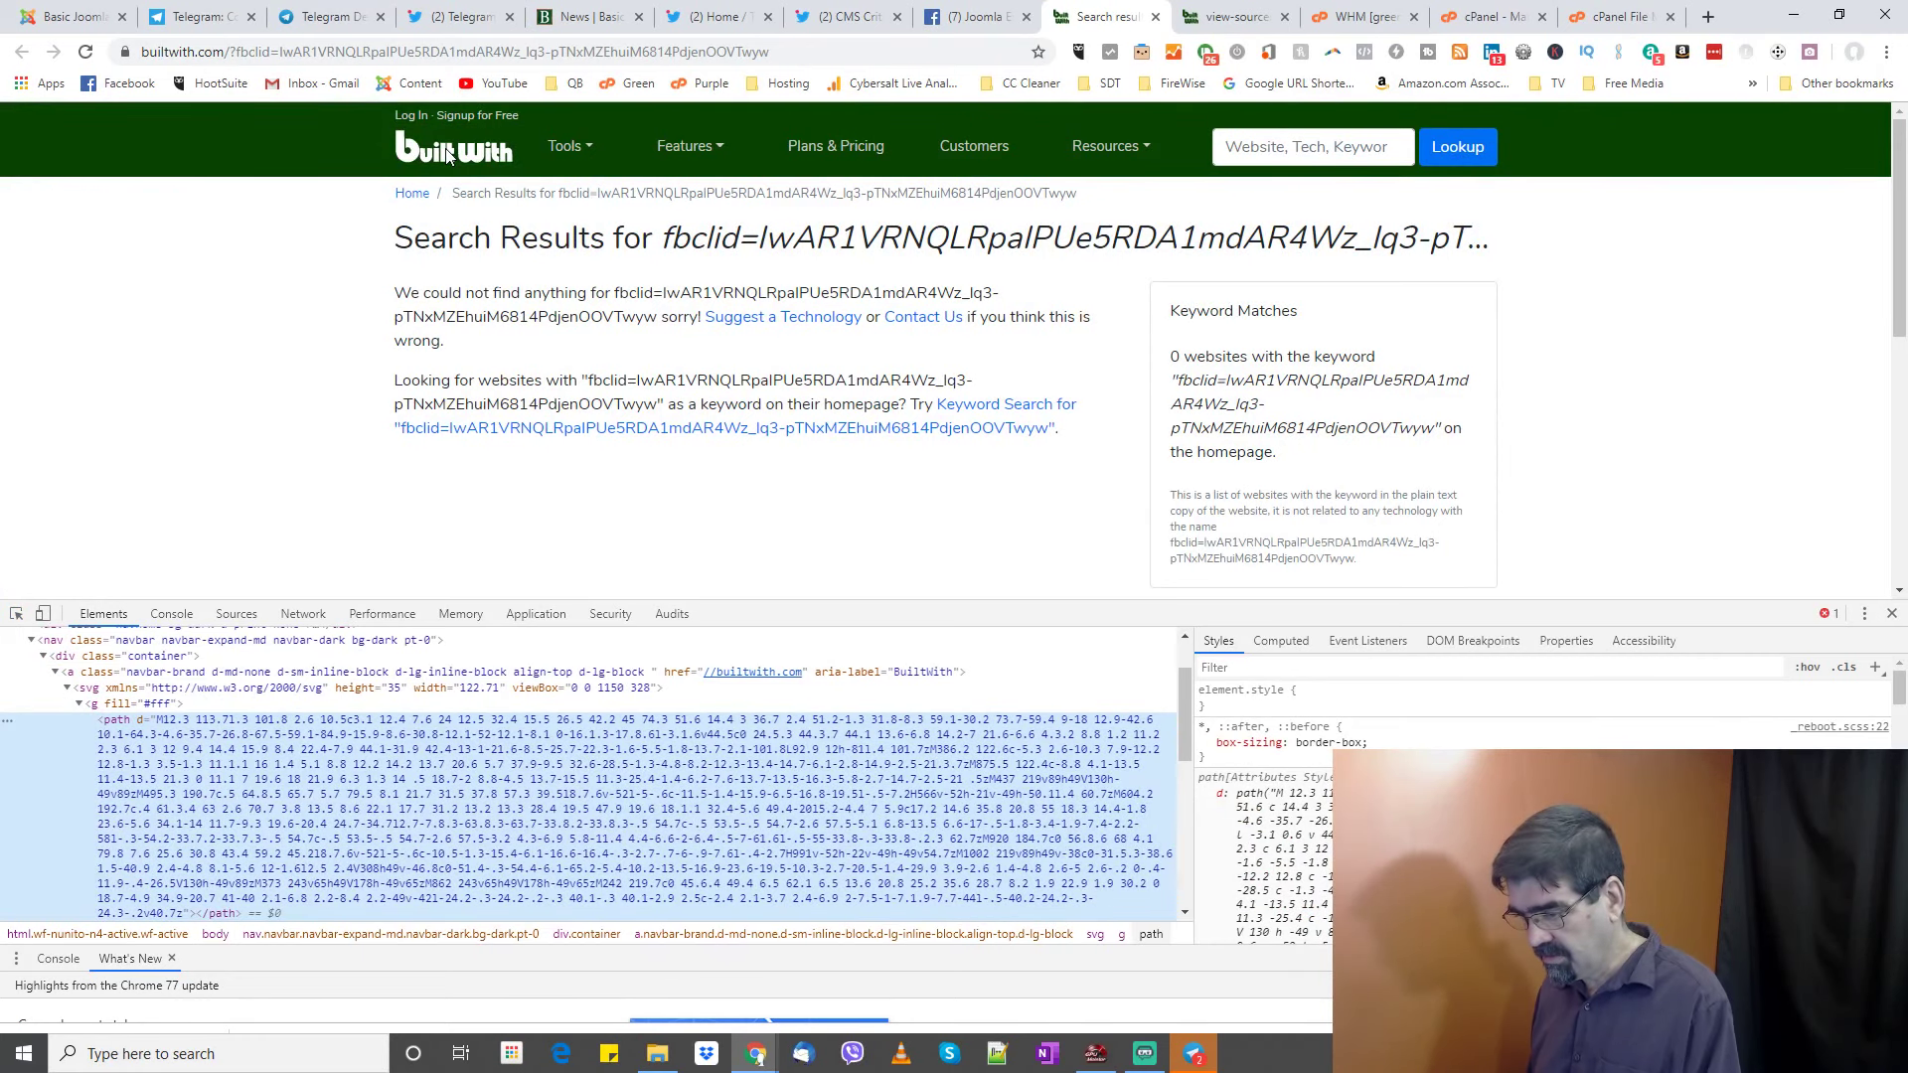
- Look through the inspected HTML and review the styles of the logo's navbar-brand link and g element
scroll(393, 723, down, 1)
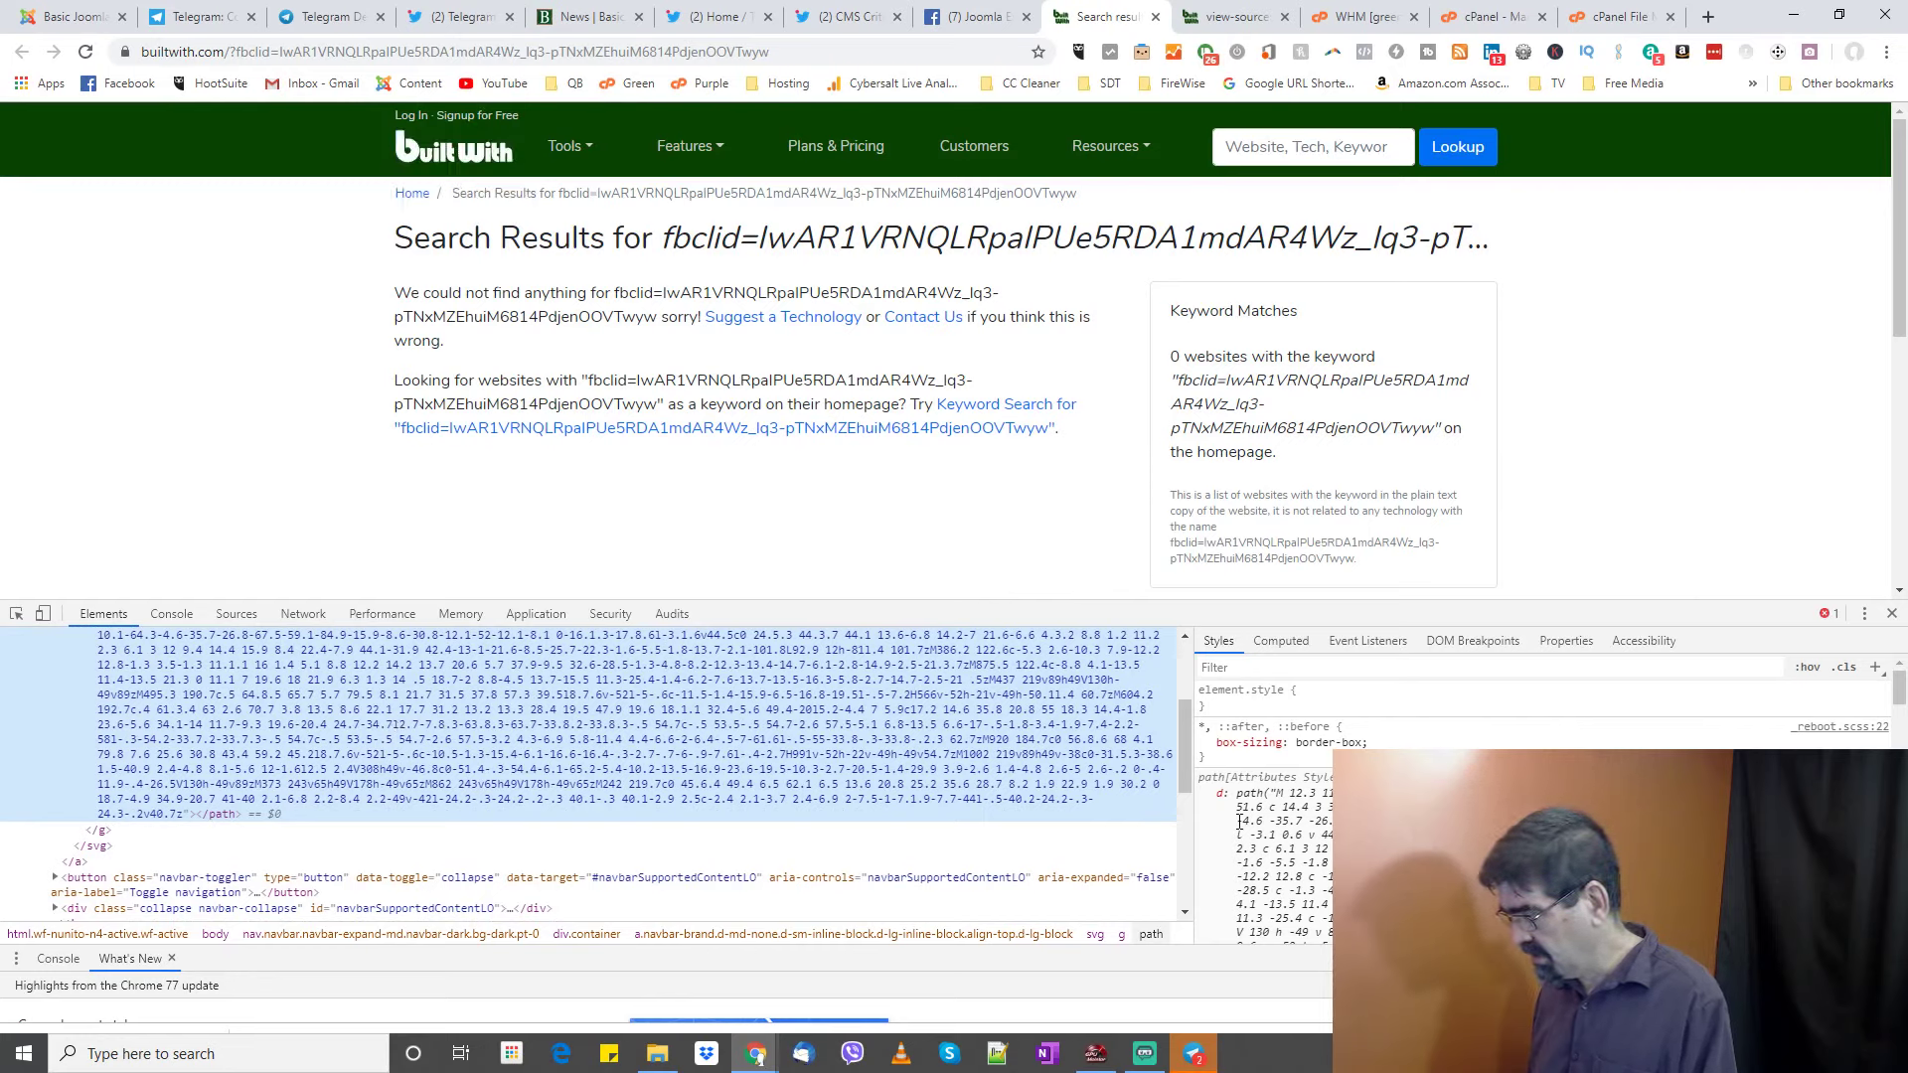
scroll(628, 708, up, 1)
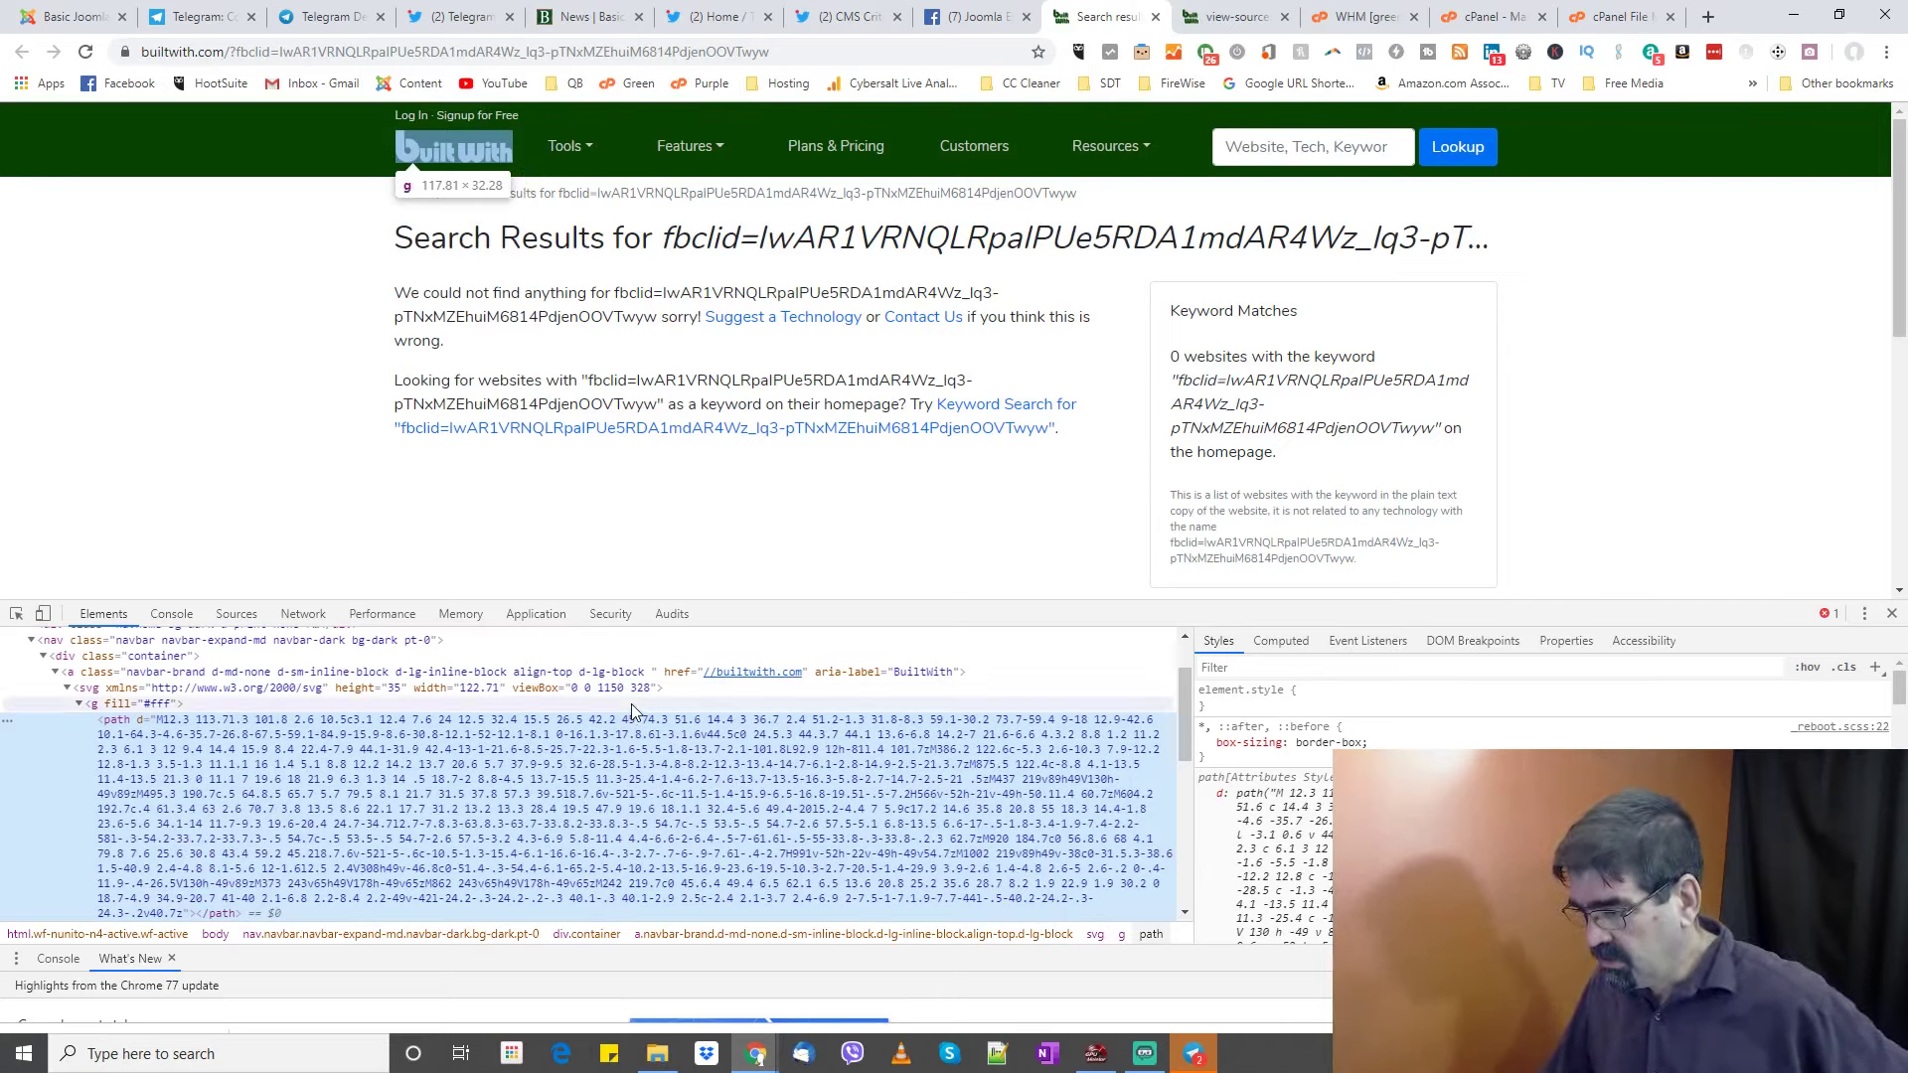
scroll(628, 706, down, 3)
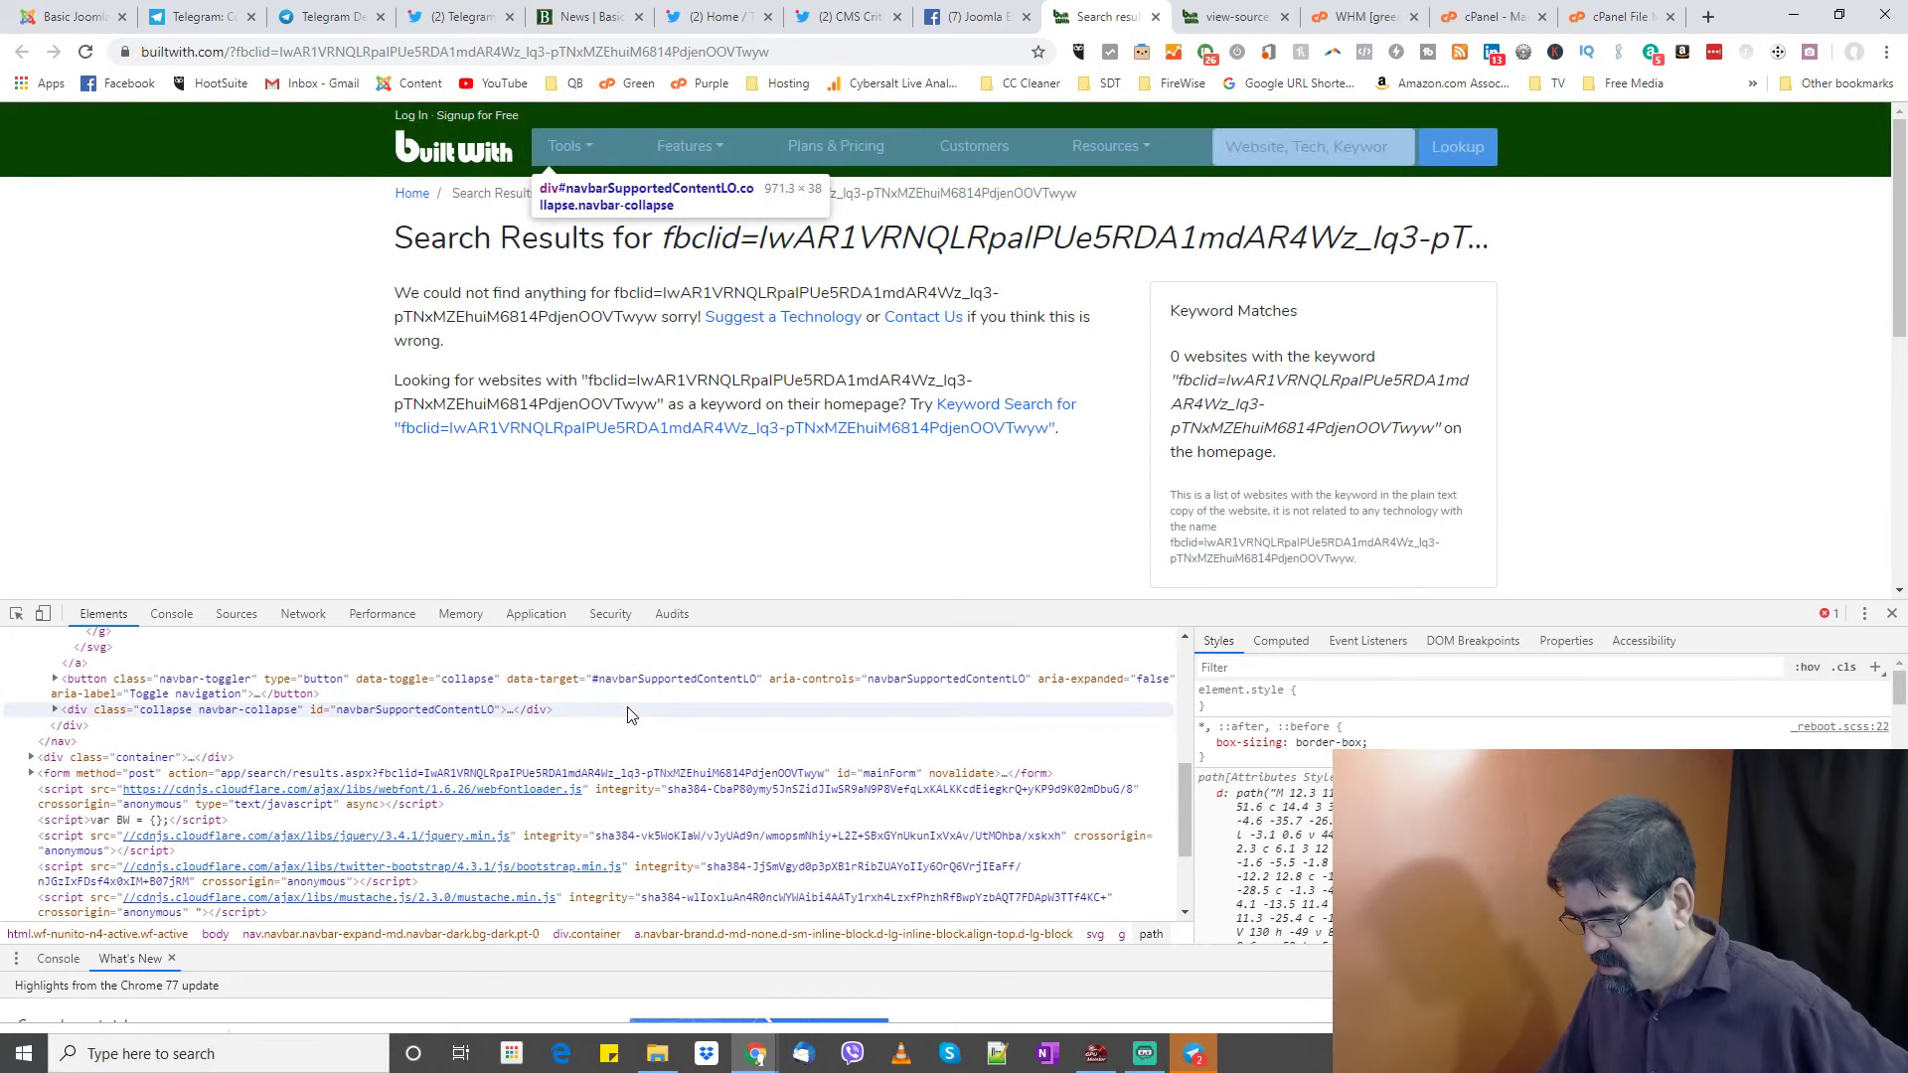
scroll(628, 714, down, 3)
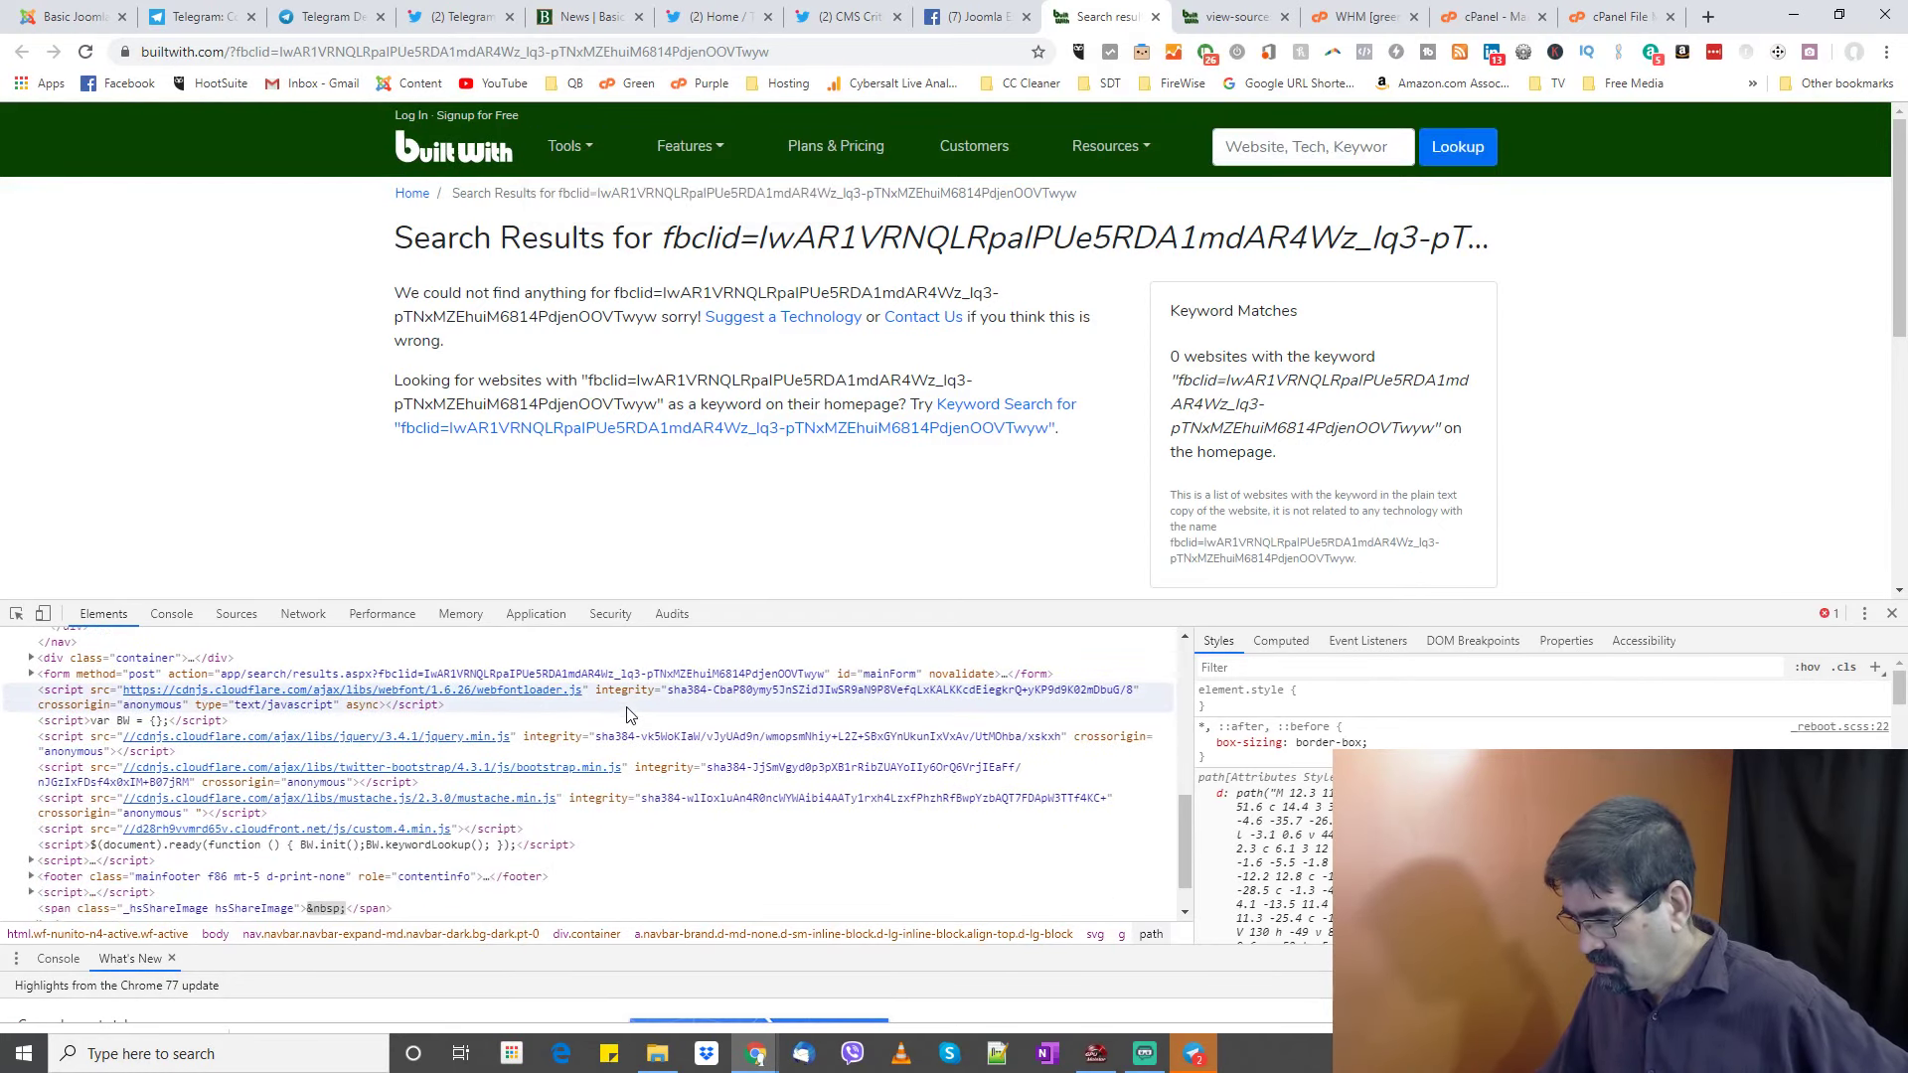
scroll(628, 714, up, 5)
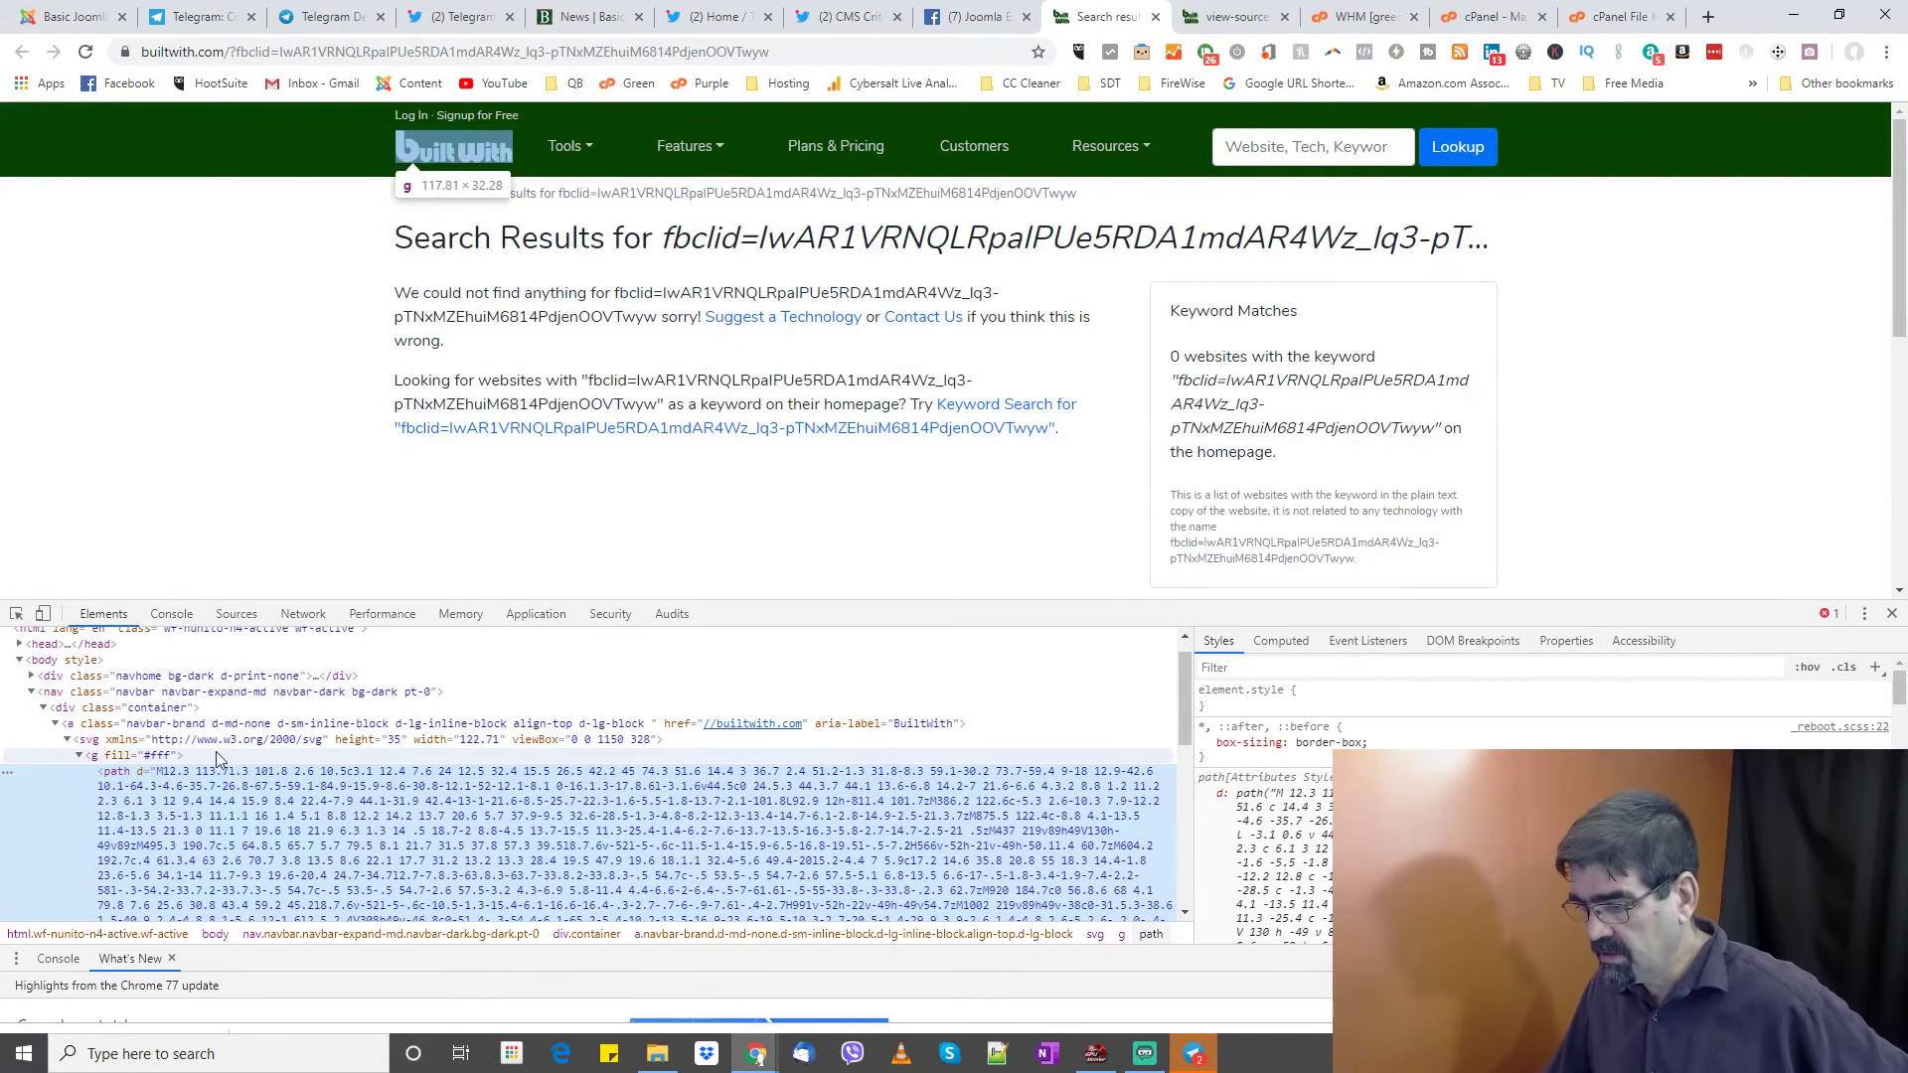
click(100, 728)
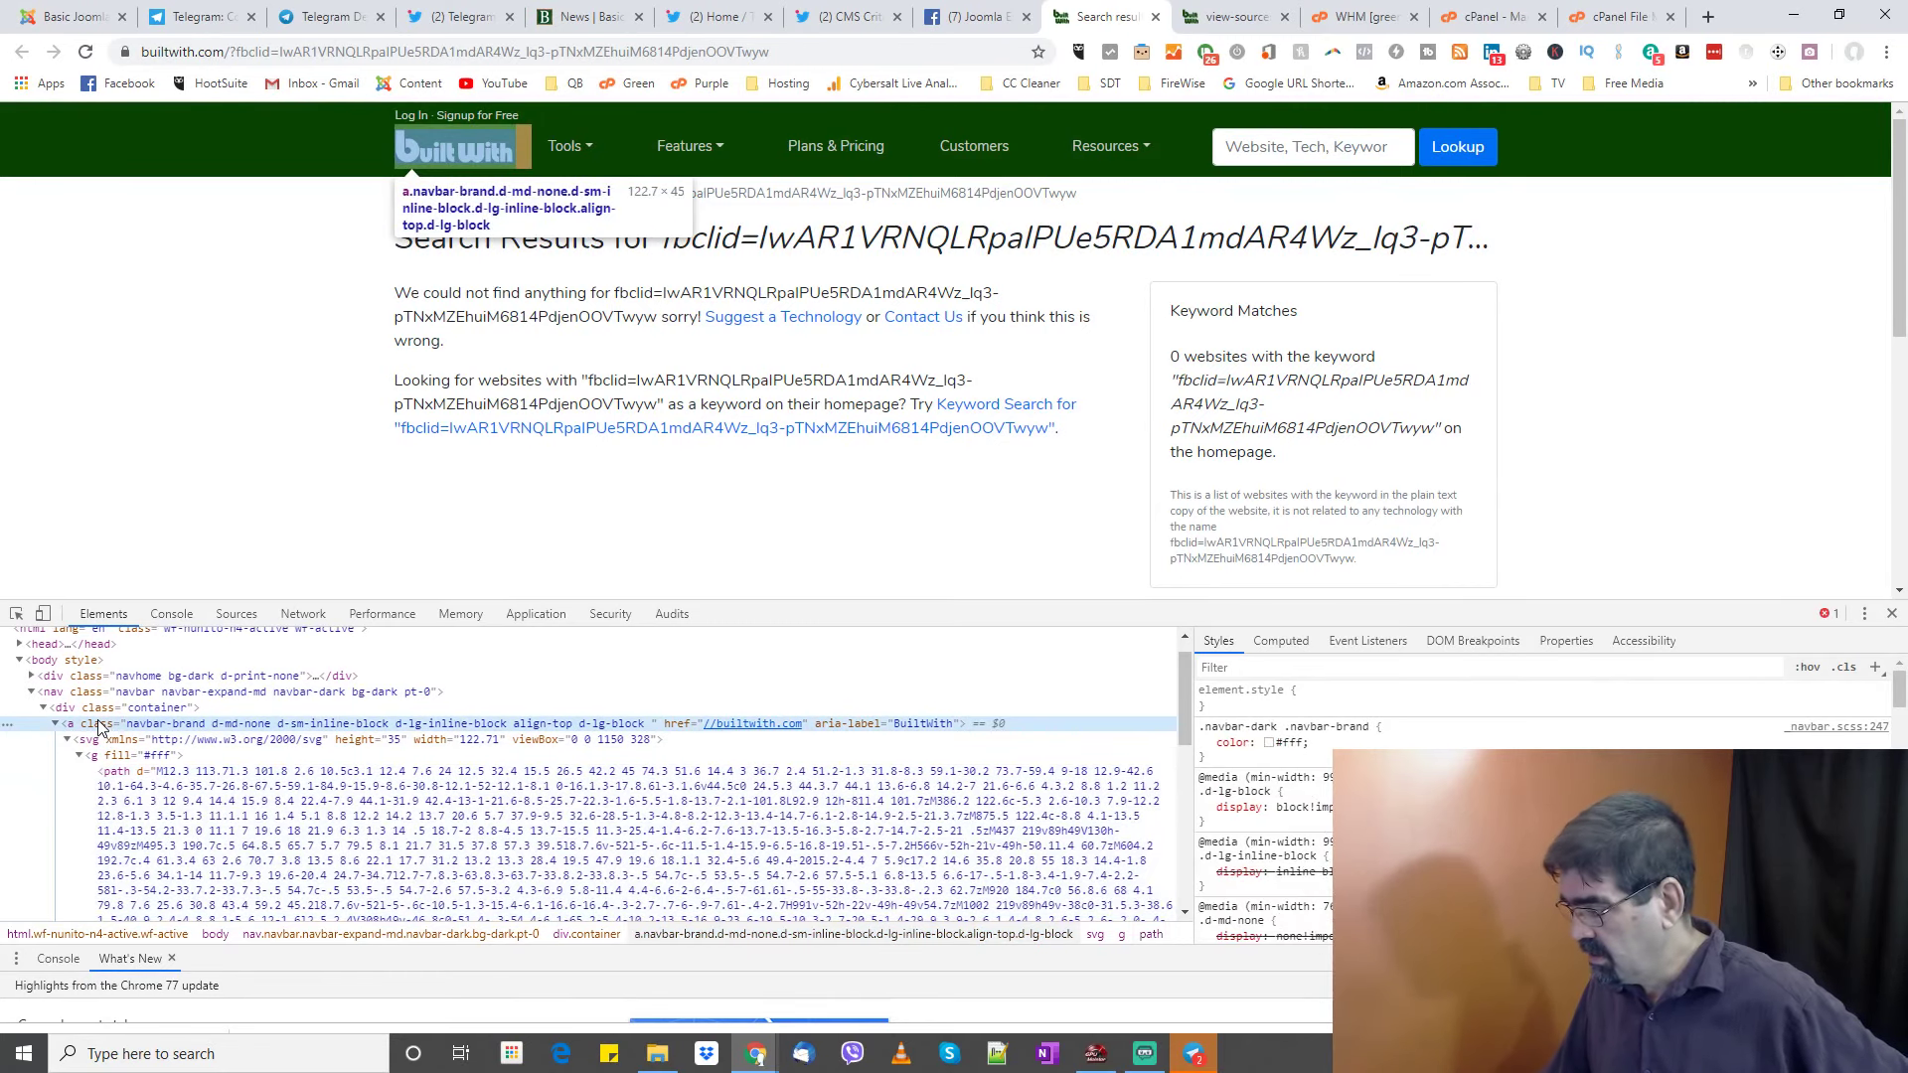
scroll(1214, 782, down, 4)
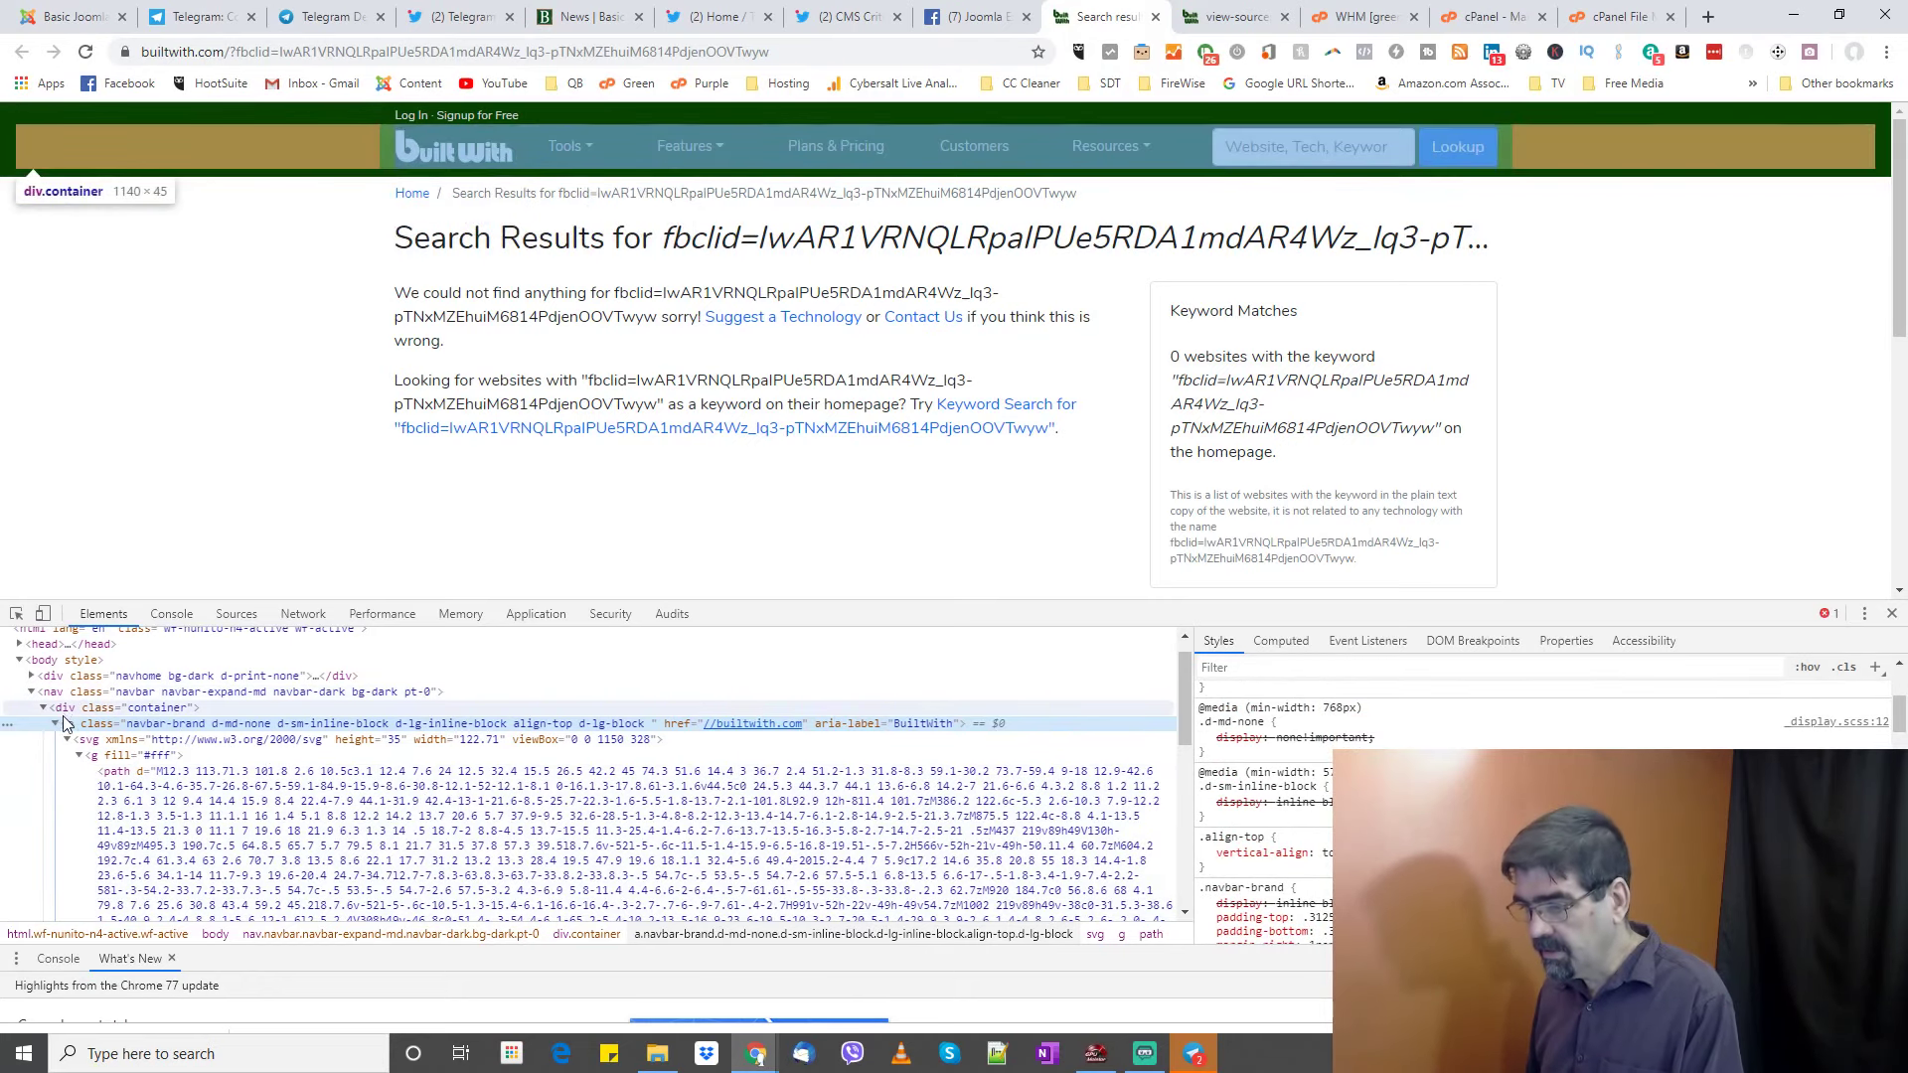
click(98, 758)
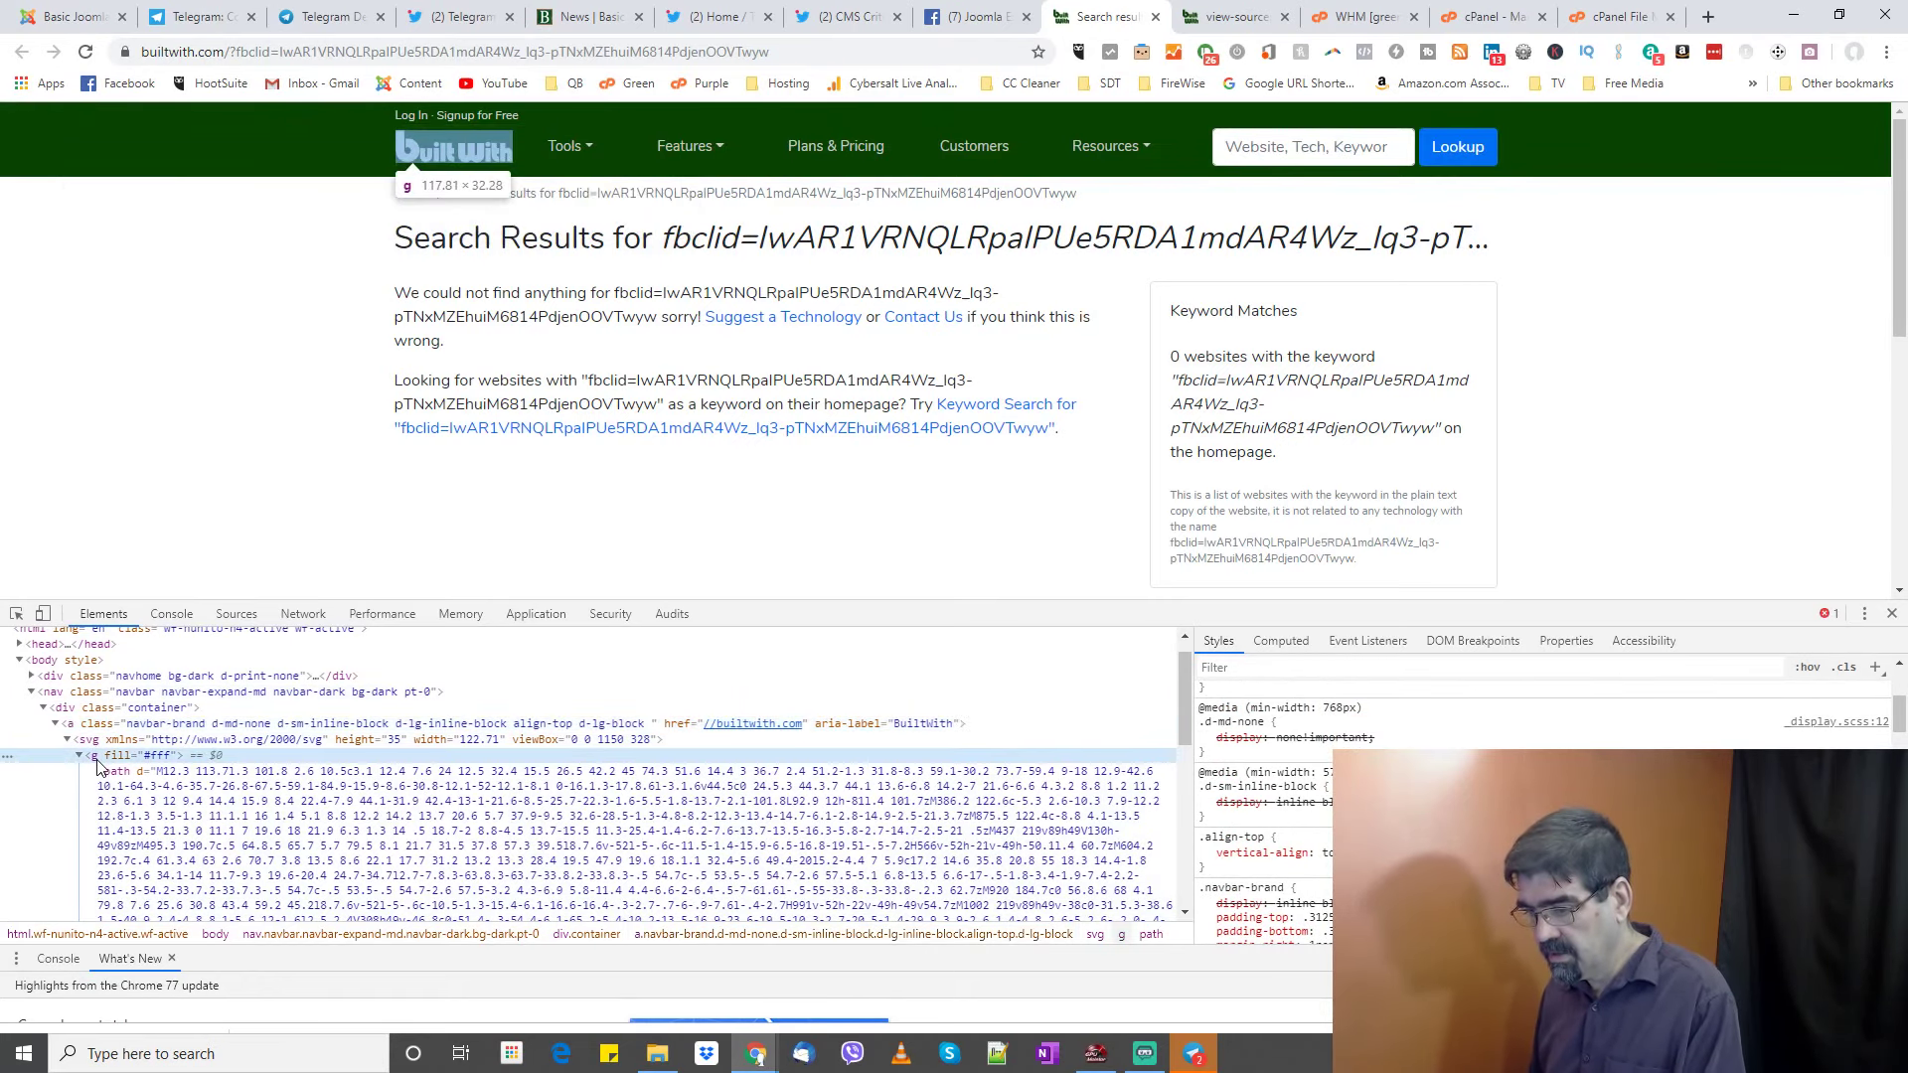
scroll(1540, 785, down, 8)
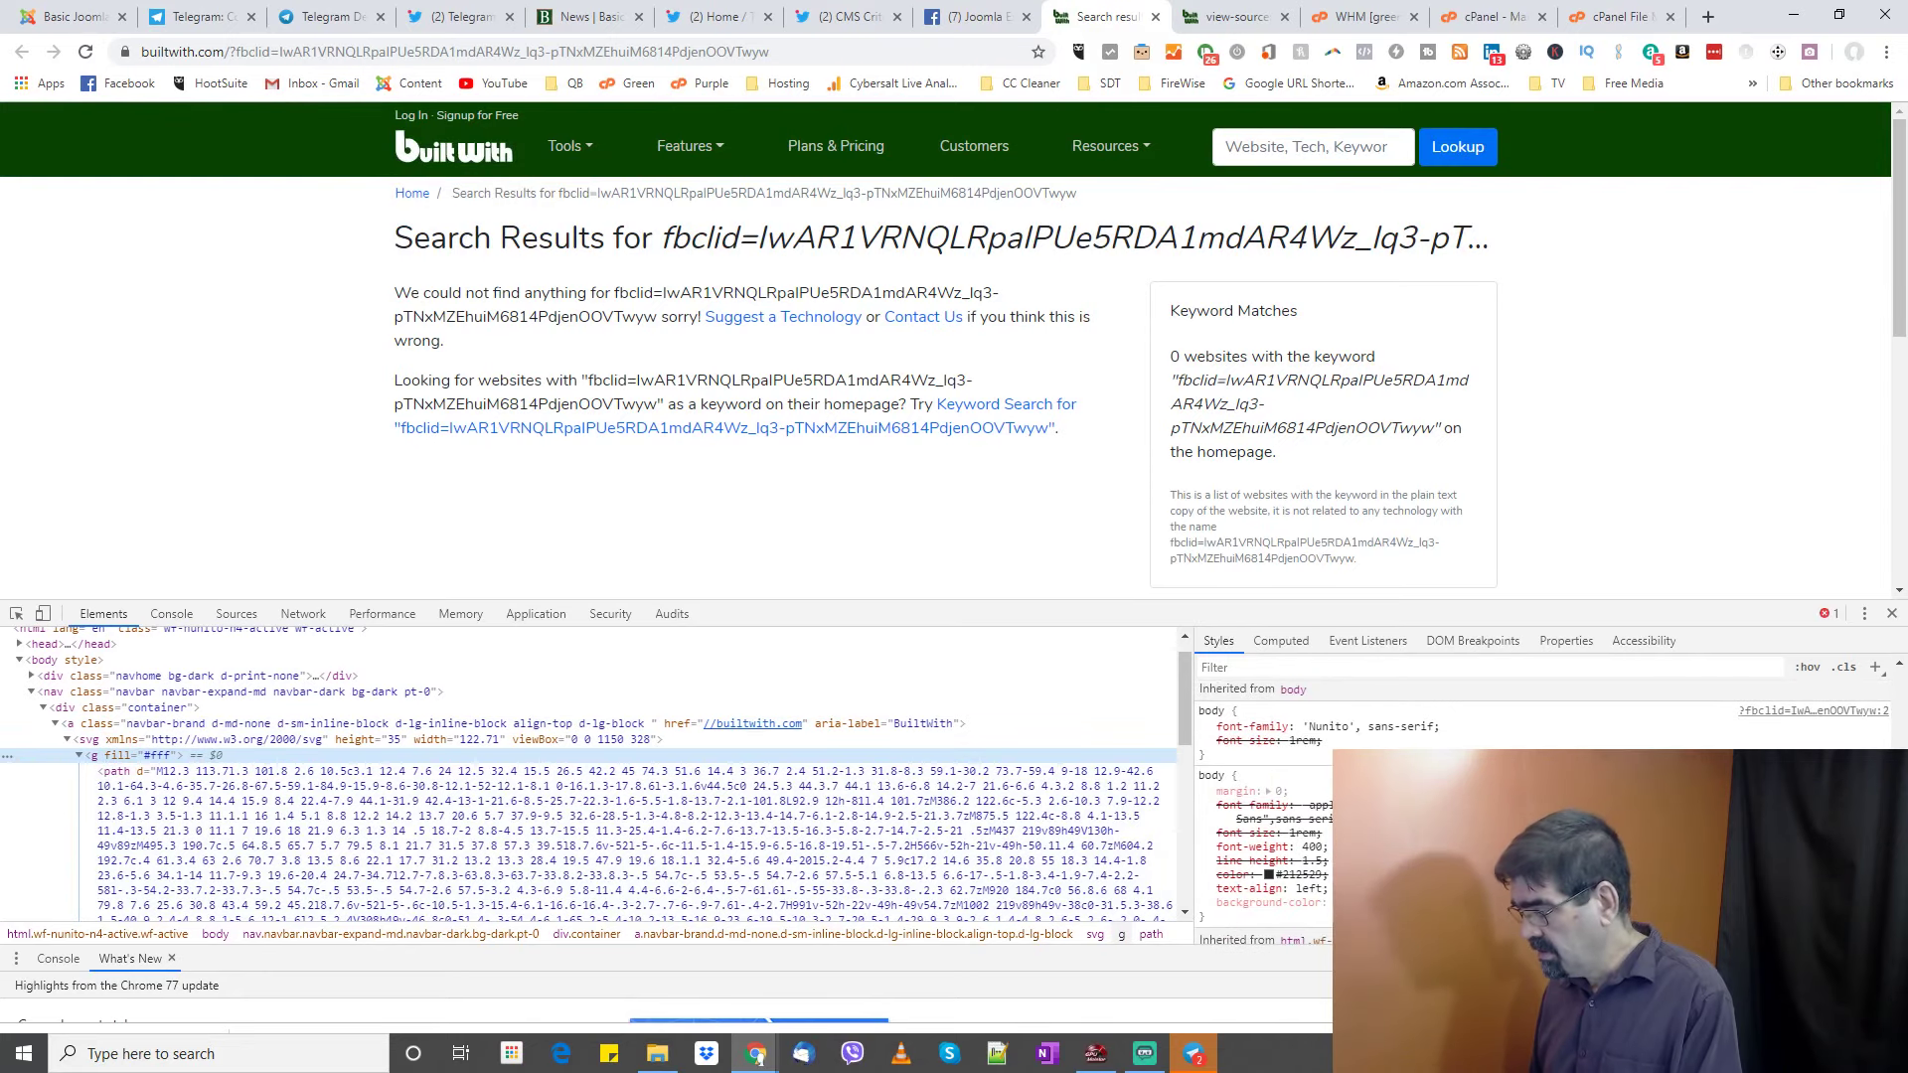
scroll(1541, 785, down, 10)
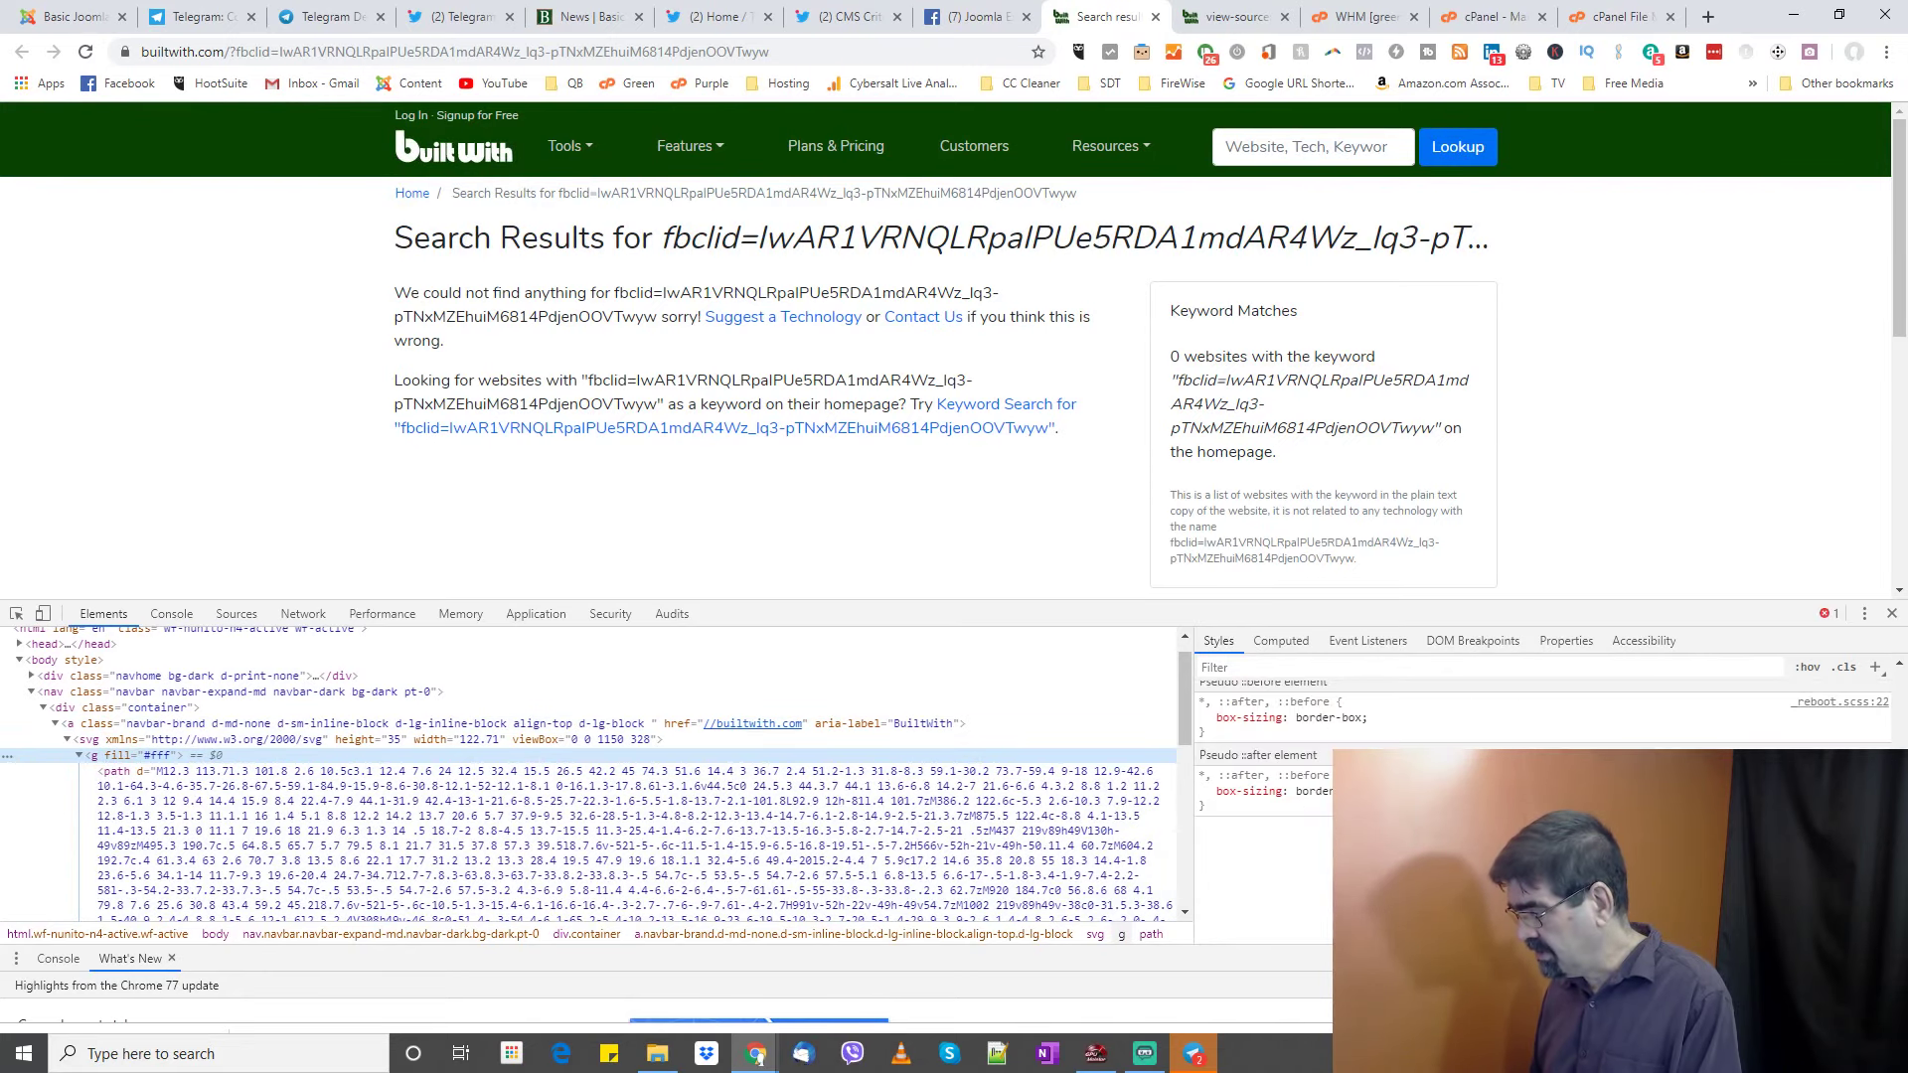
- Inspect the navbar-toggler button in the page's HTML, and return to the page source view
scroll(902, 825, down, 3)
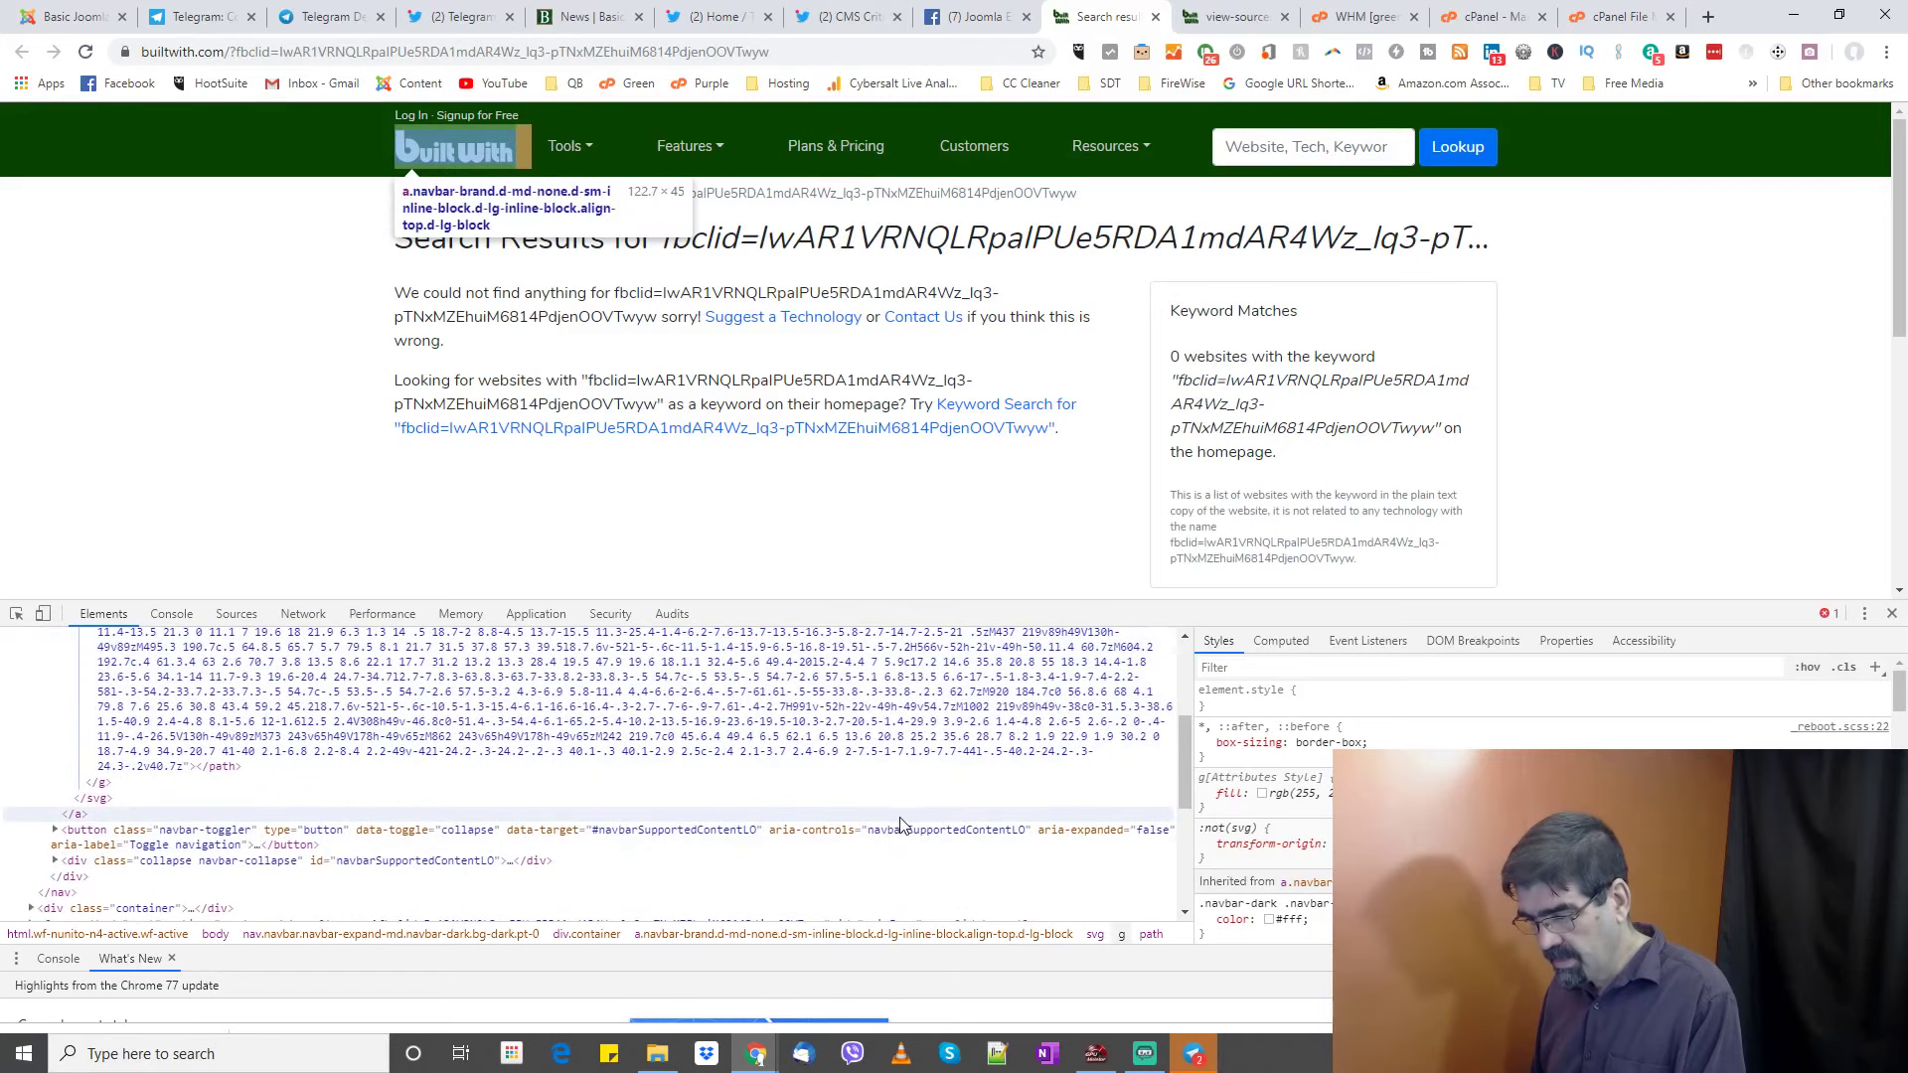
click(54, 835)
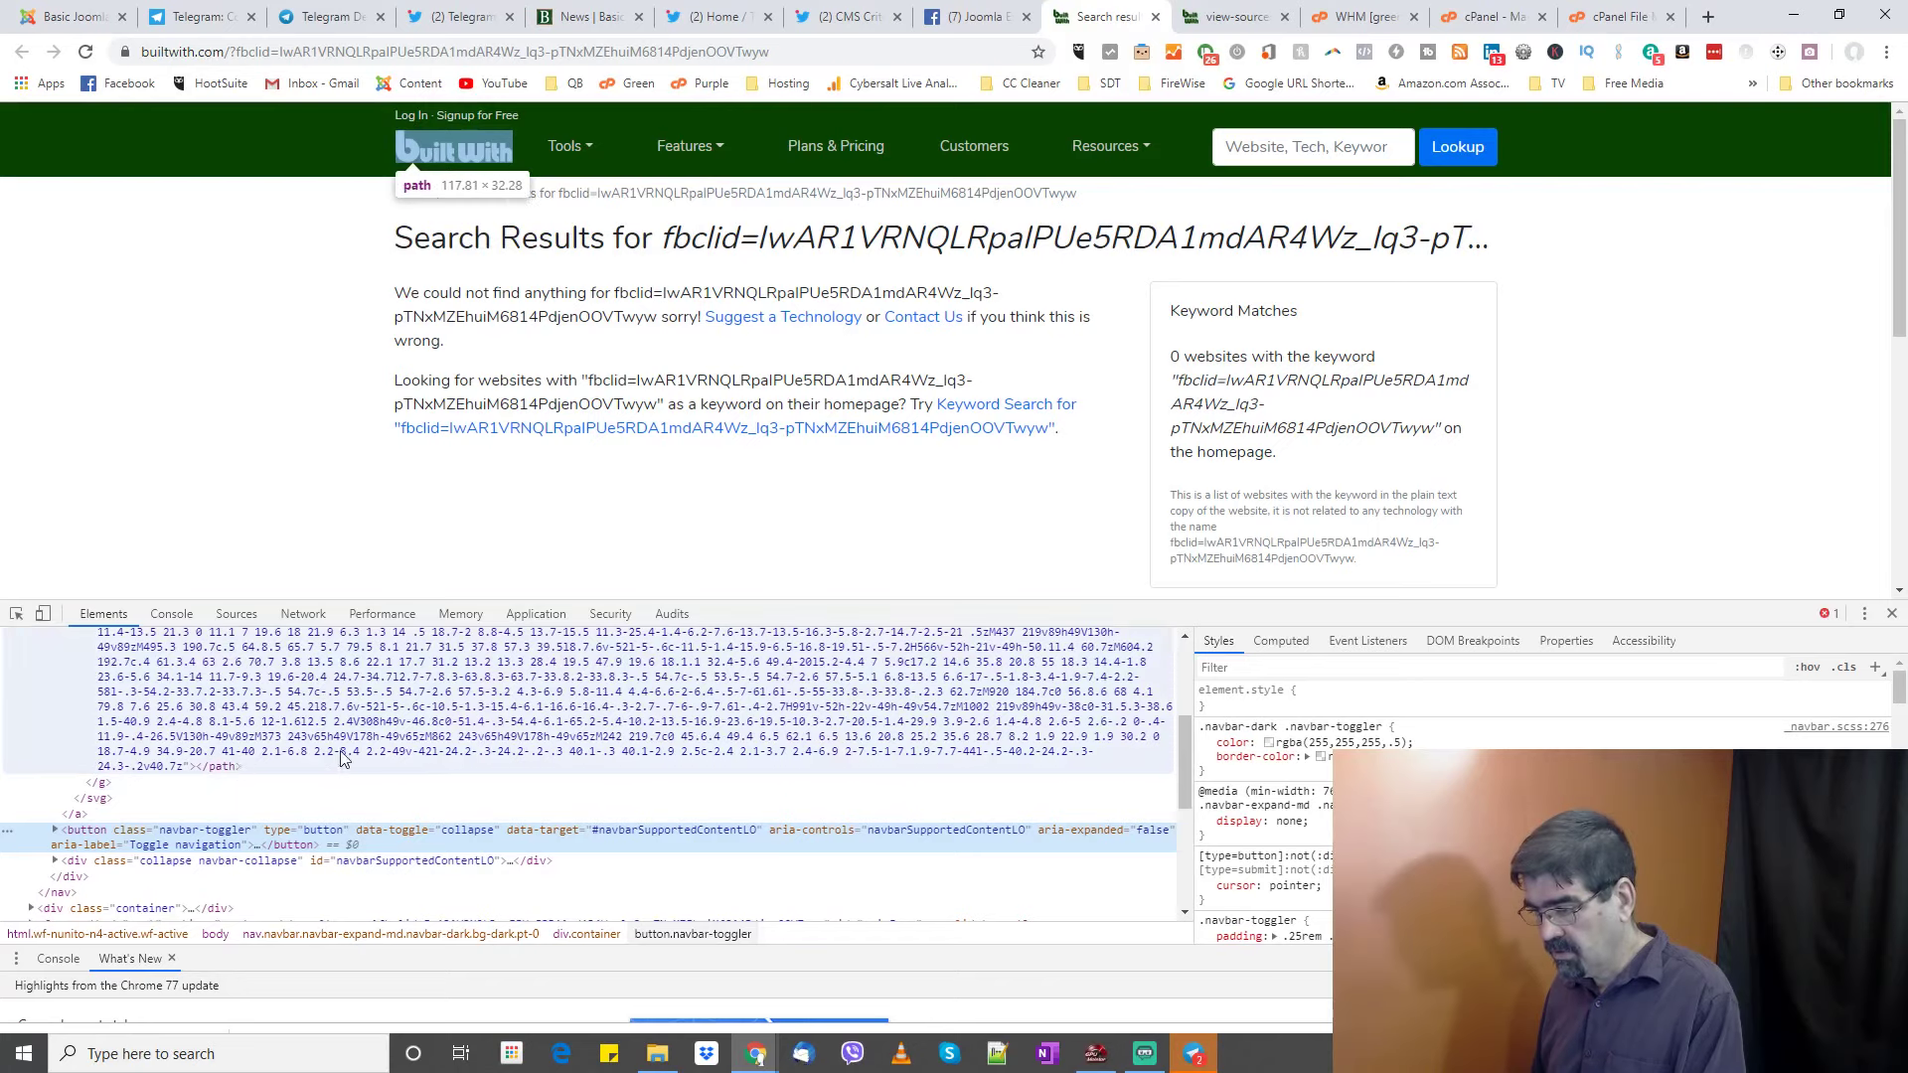
scroll(462, 757, up, 1)
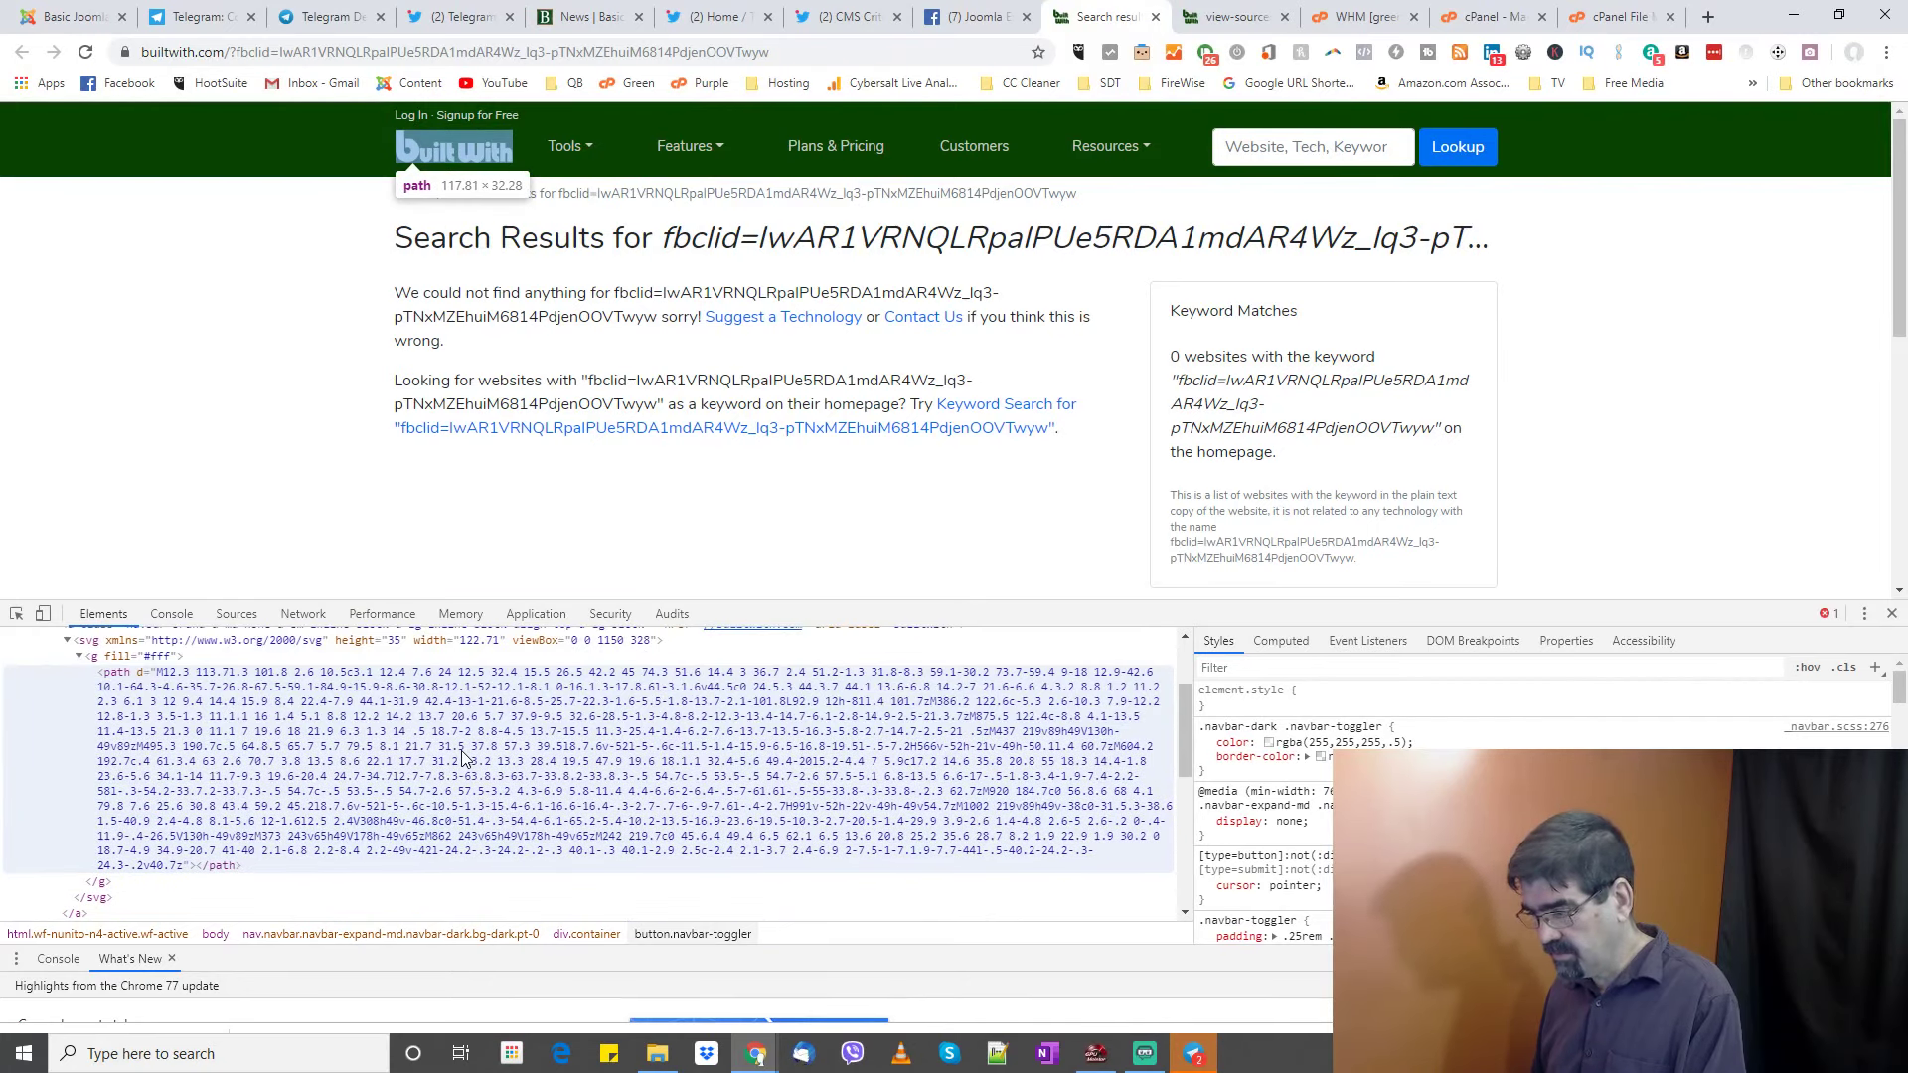
scroll(462, 757, up, 2)
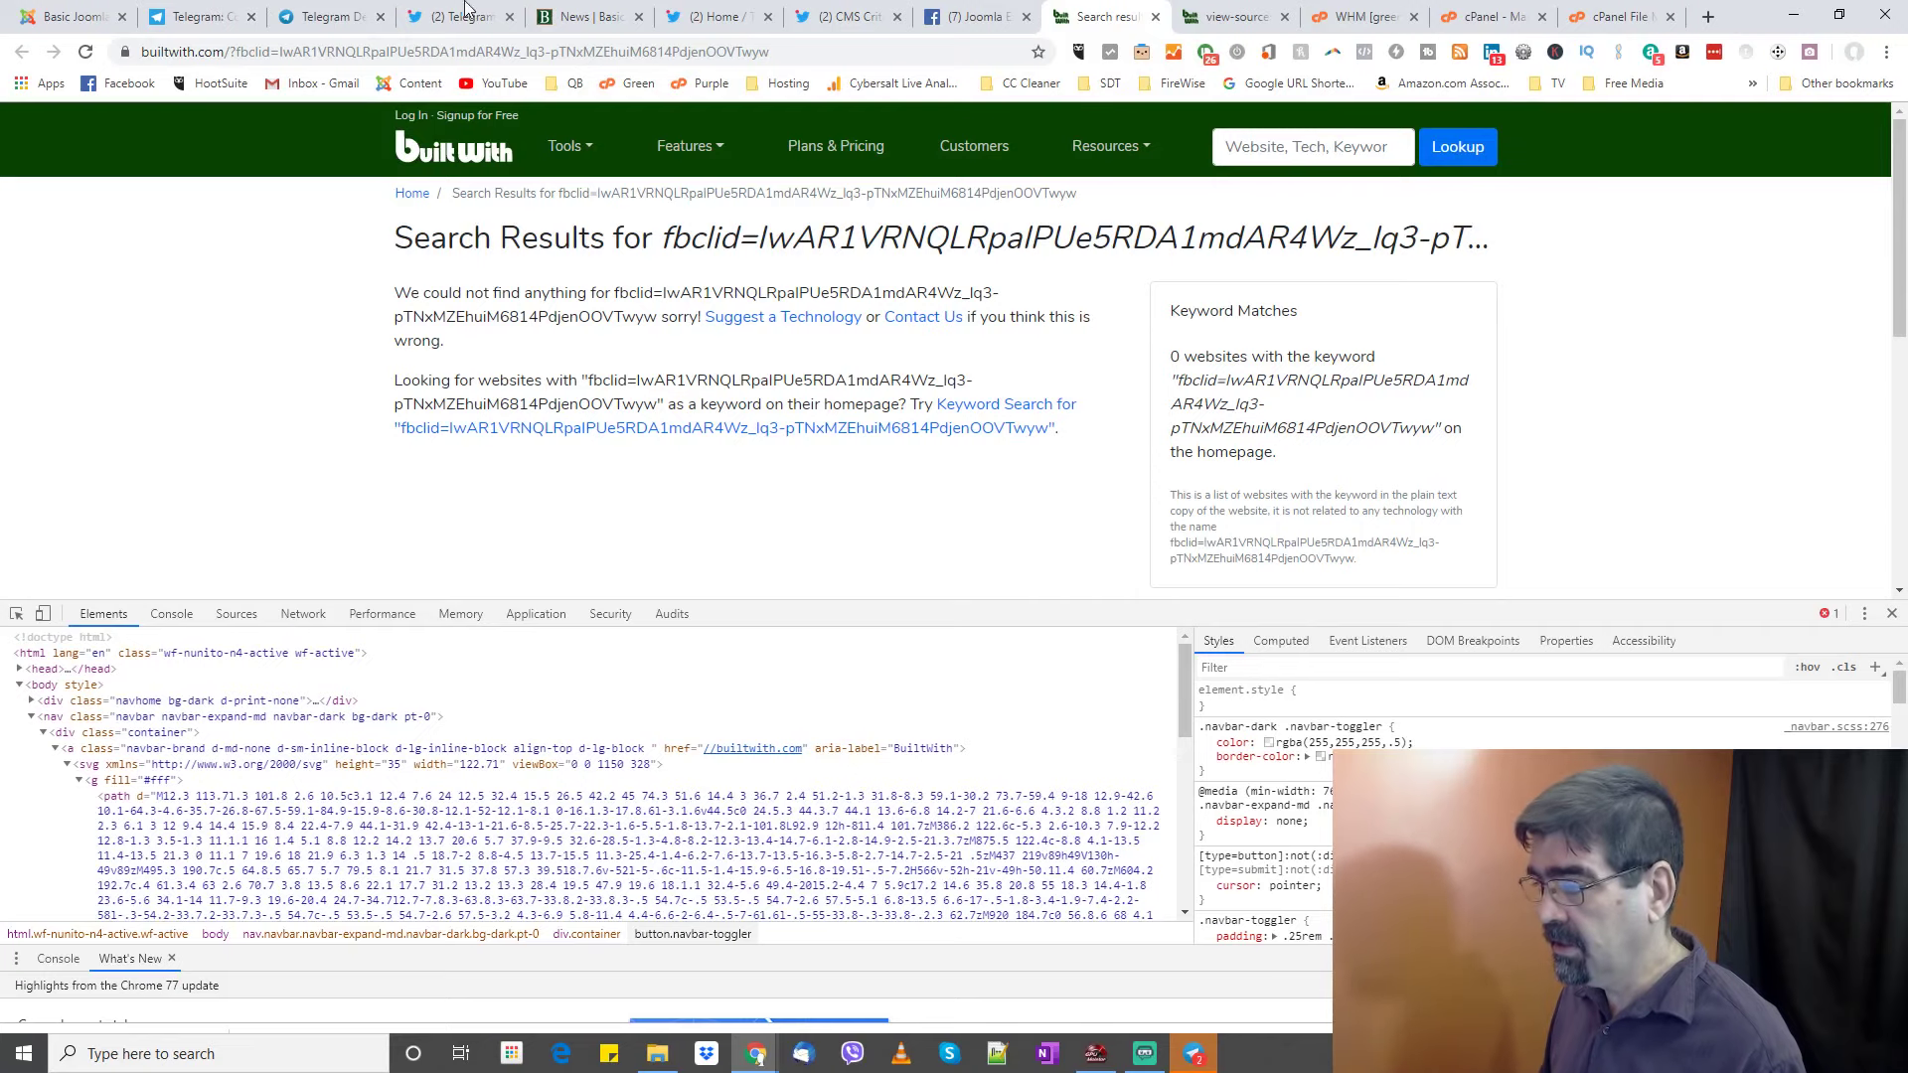
click(1218, 14)
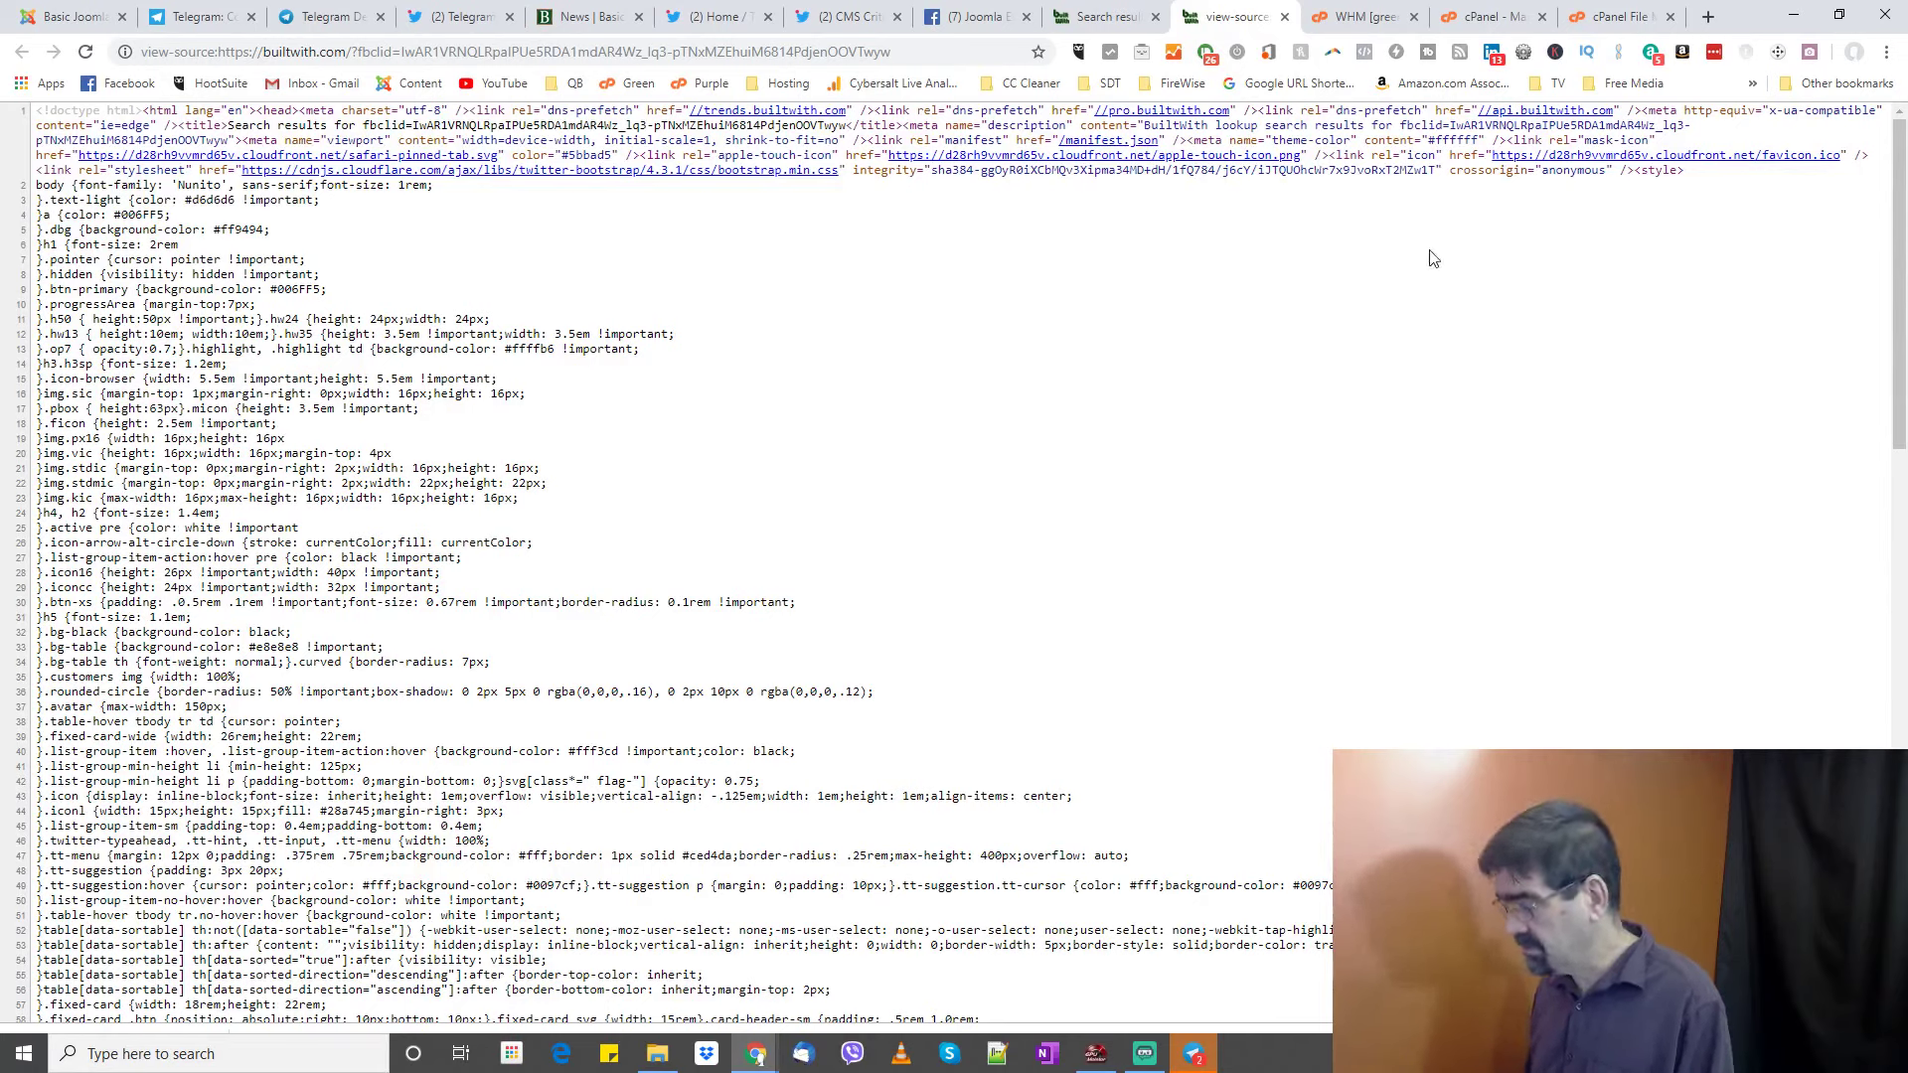
- Search the BuiltWith page source for "css", step to the second match, and look through the rest of the code
key(ctrl+f)
text(css)
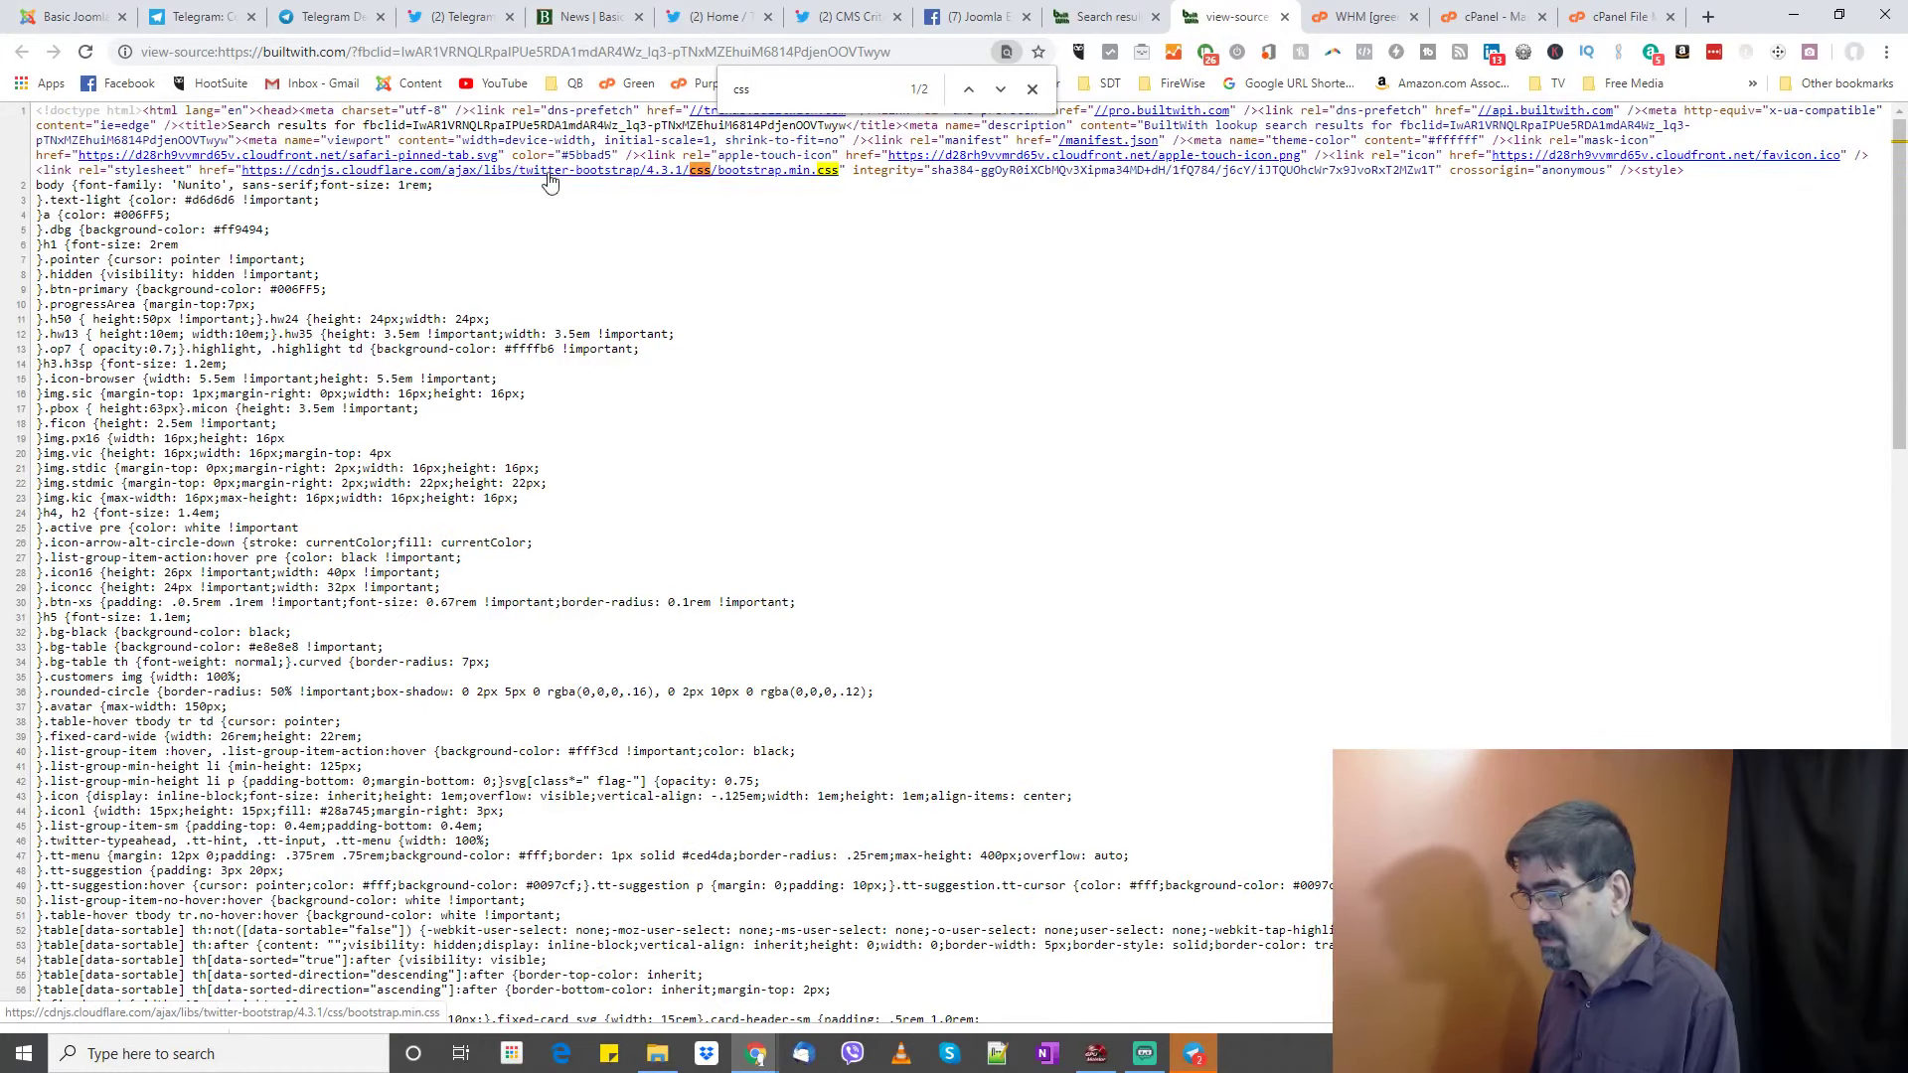
click(1000, 91)
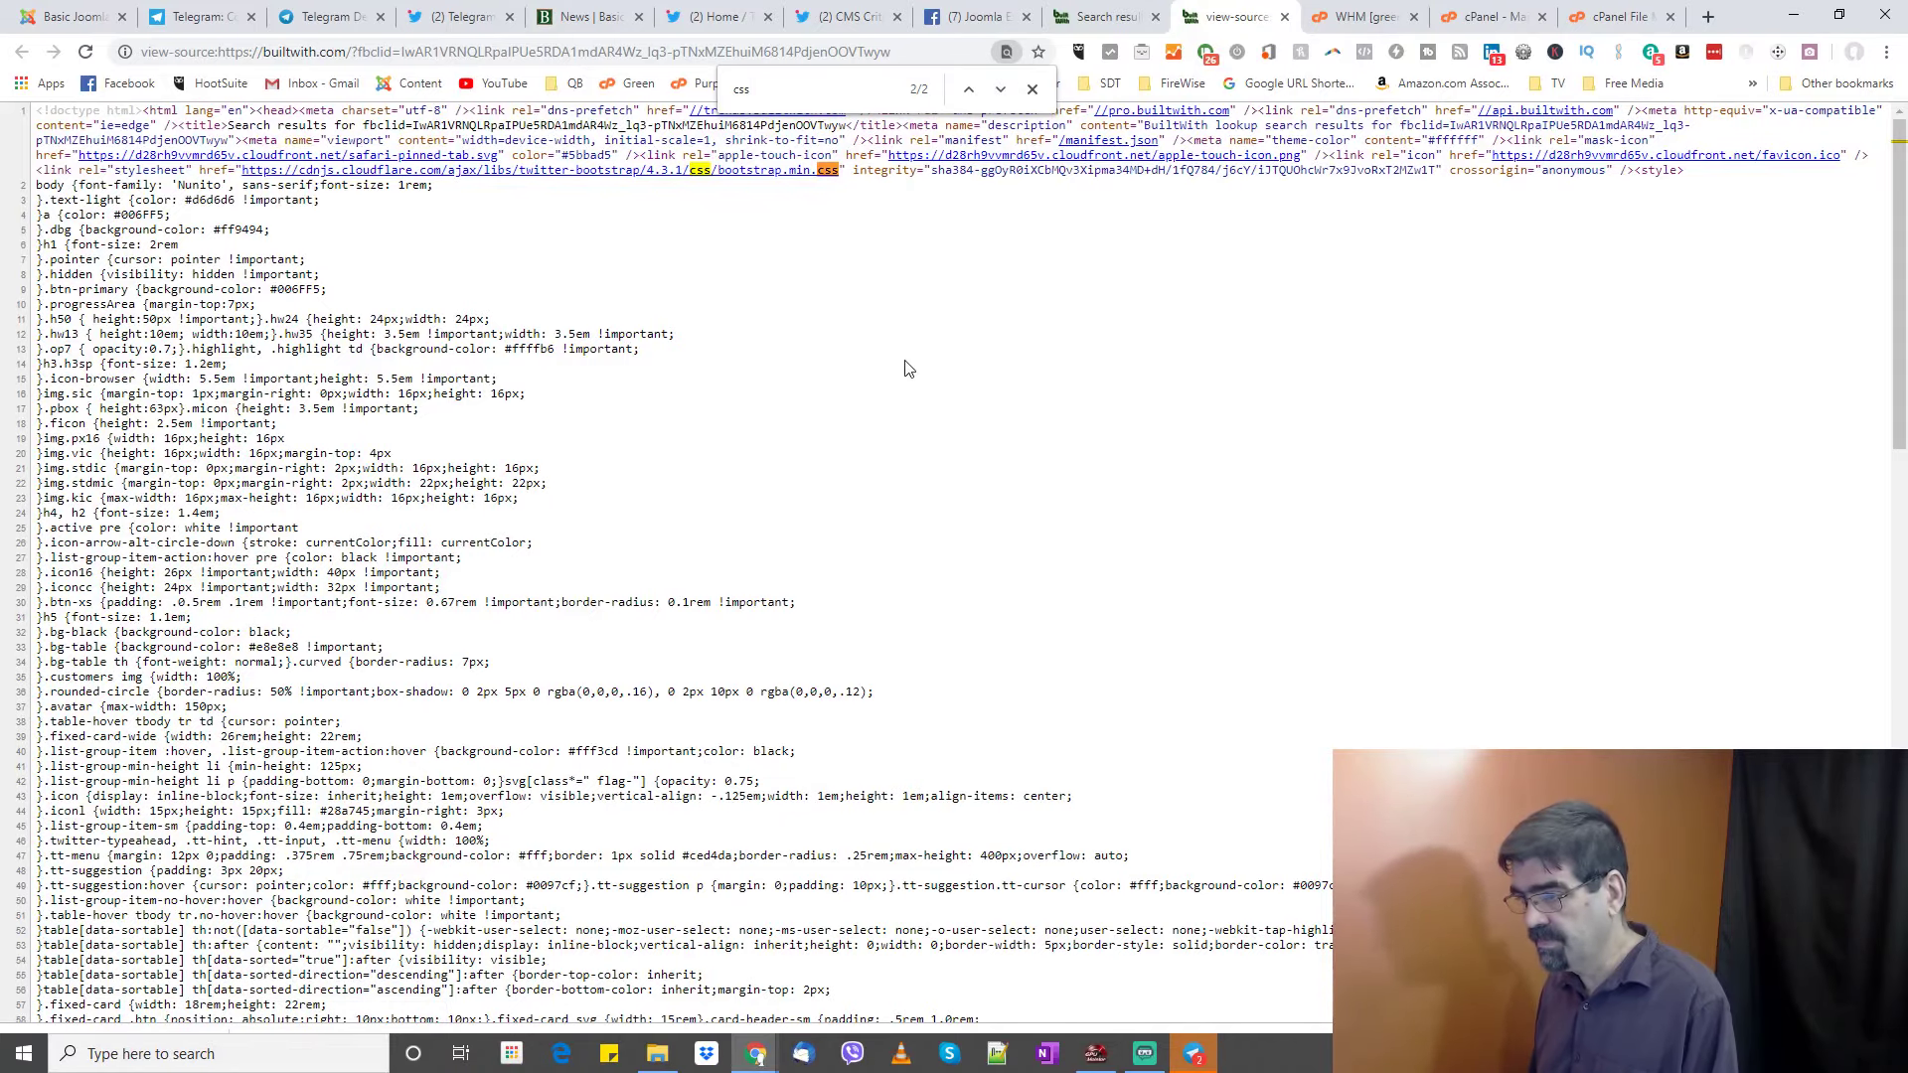
scroll(884, 463, down, 15)
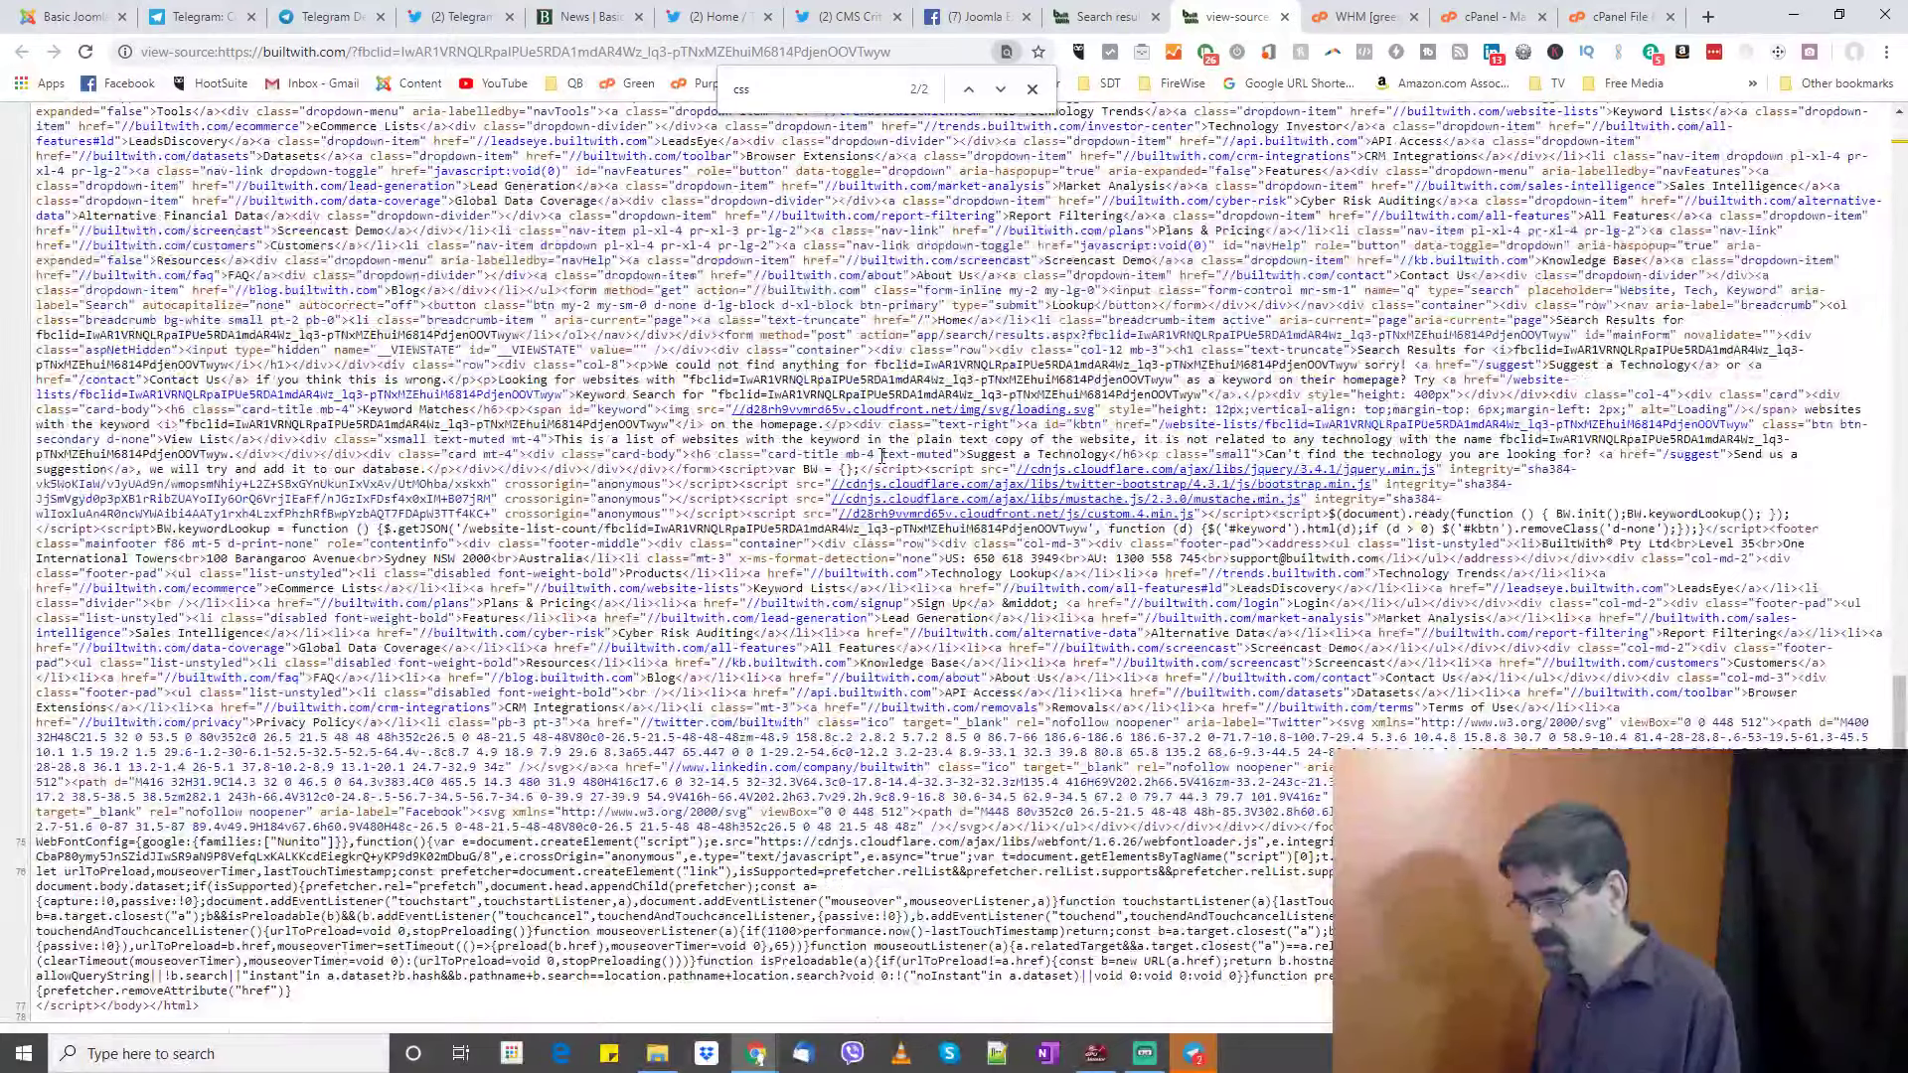
scroll(895, 398, up, 15)
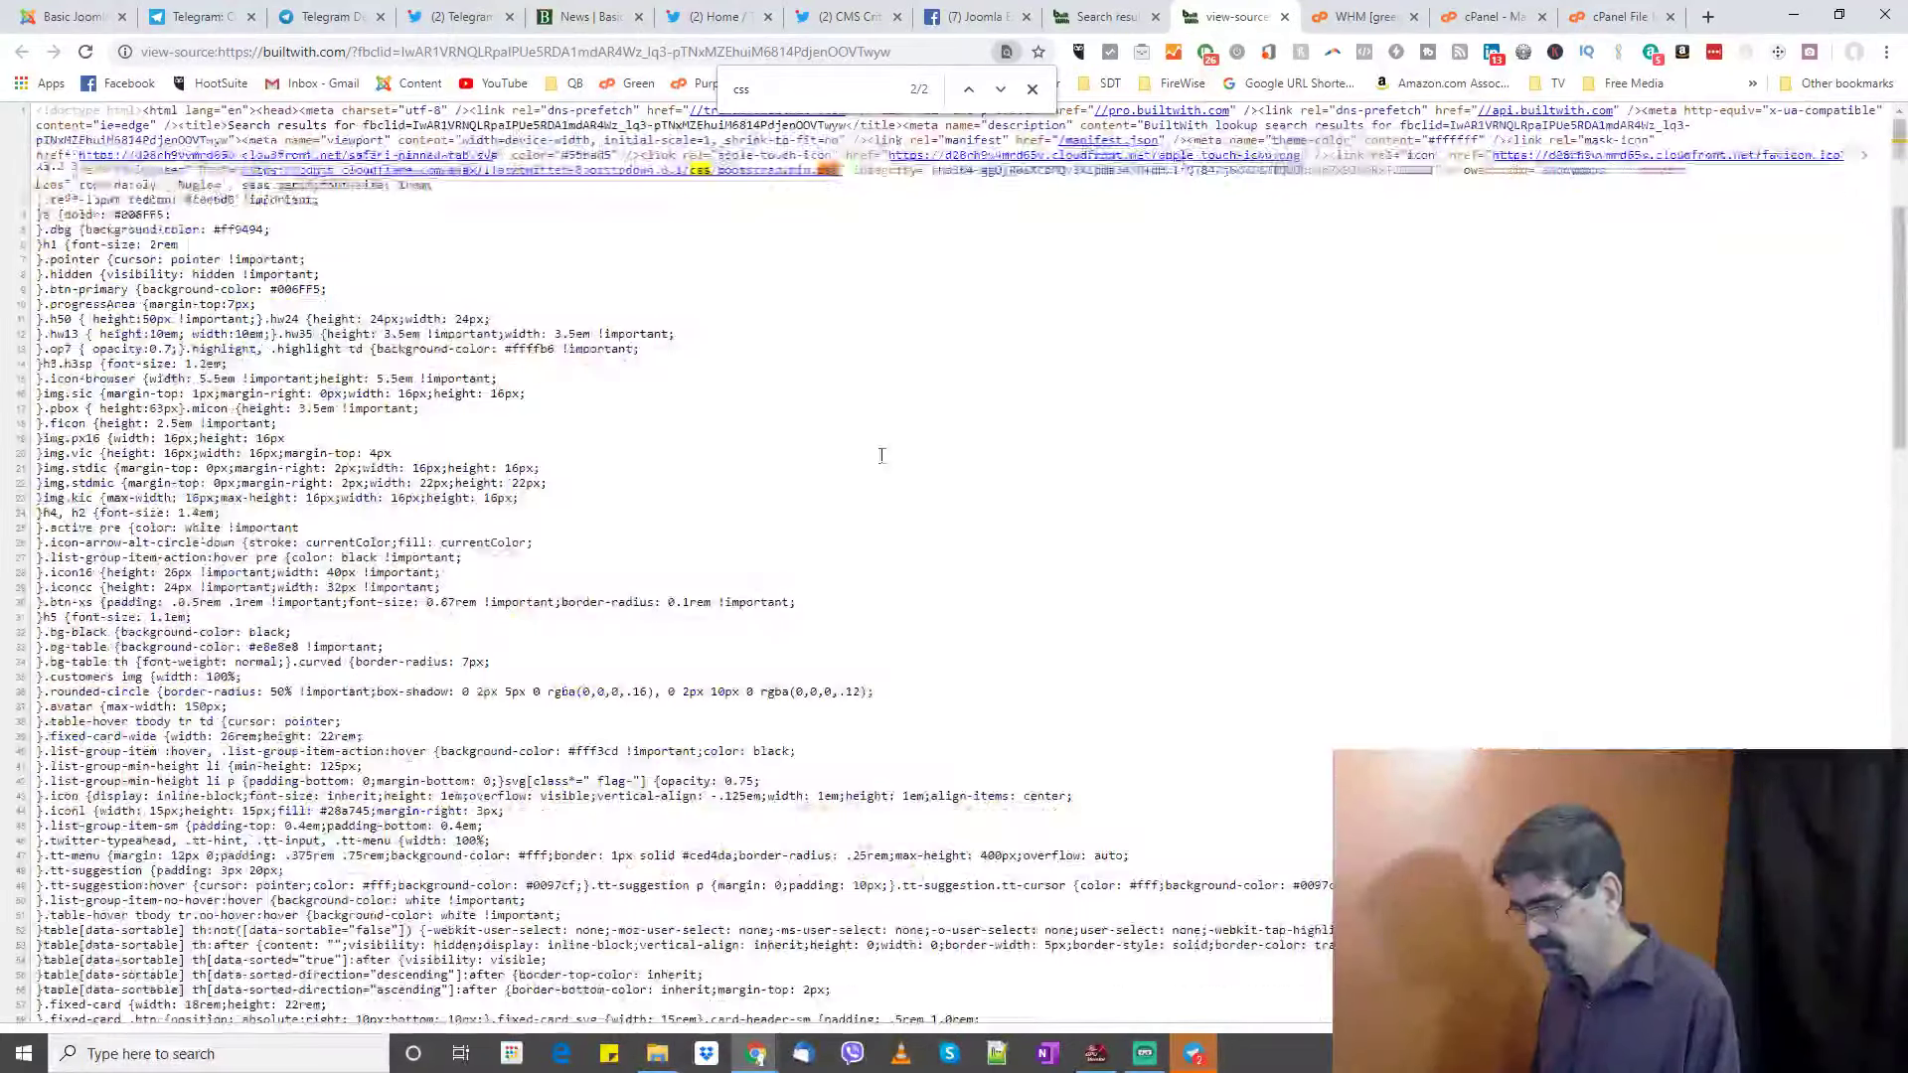
- Close the page source view and the developer tools, and return to the Joomla Extensions Facebook group
click(1285, 17)
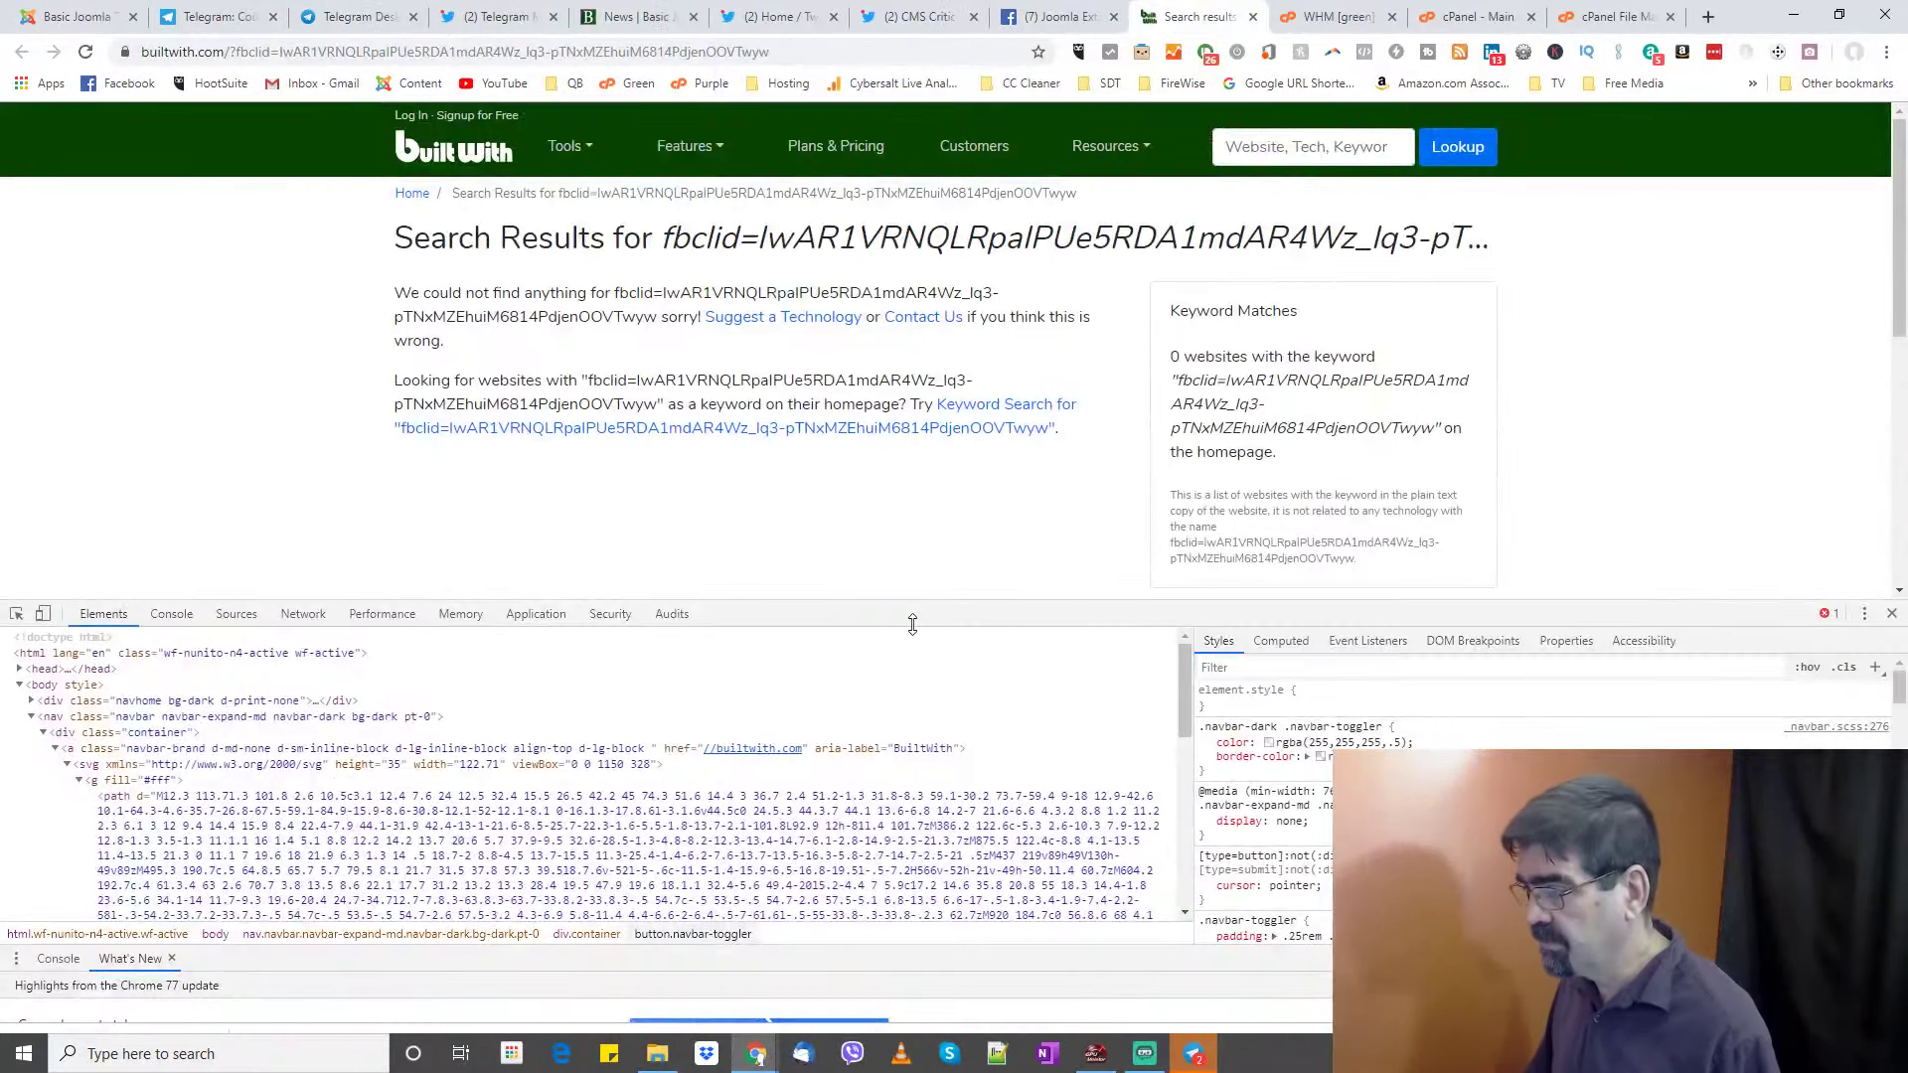
click(1891, 613)
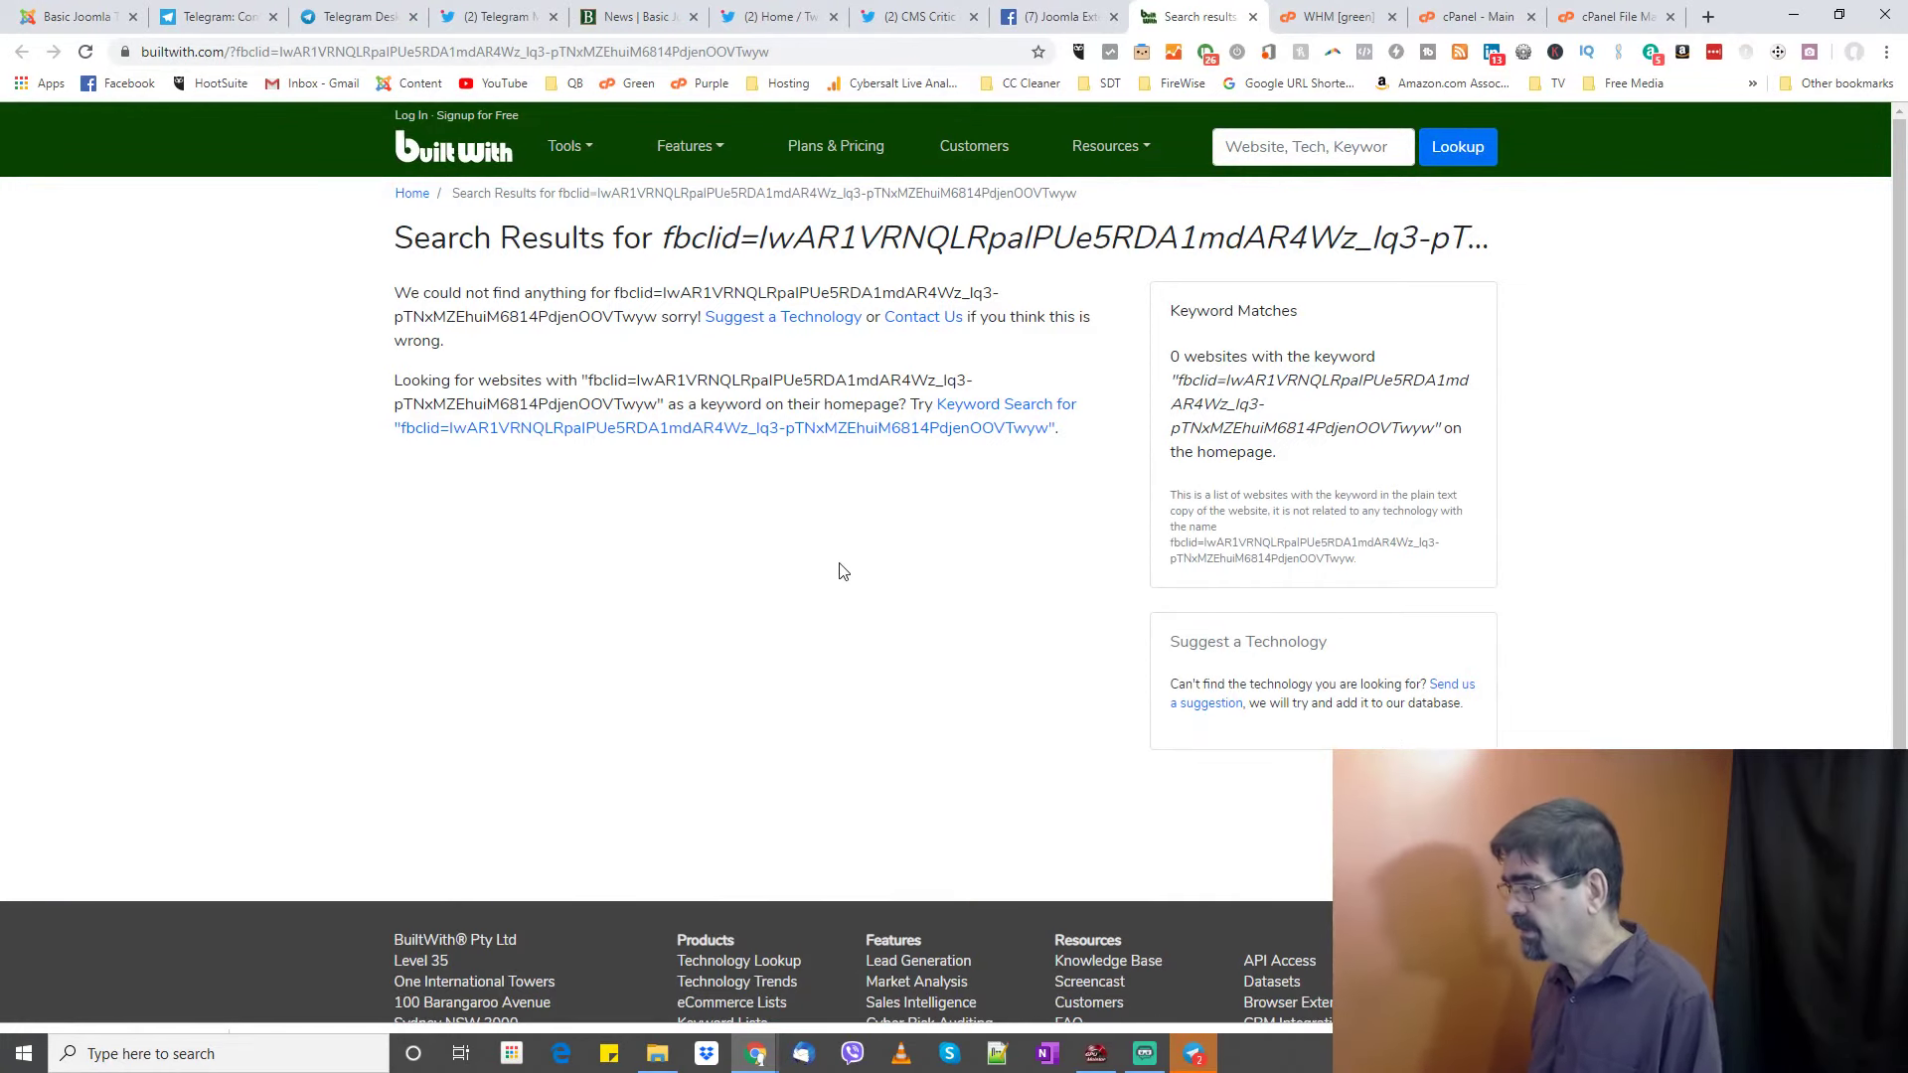
click(1081, 14)
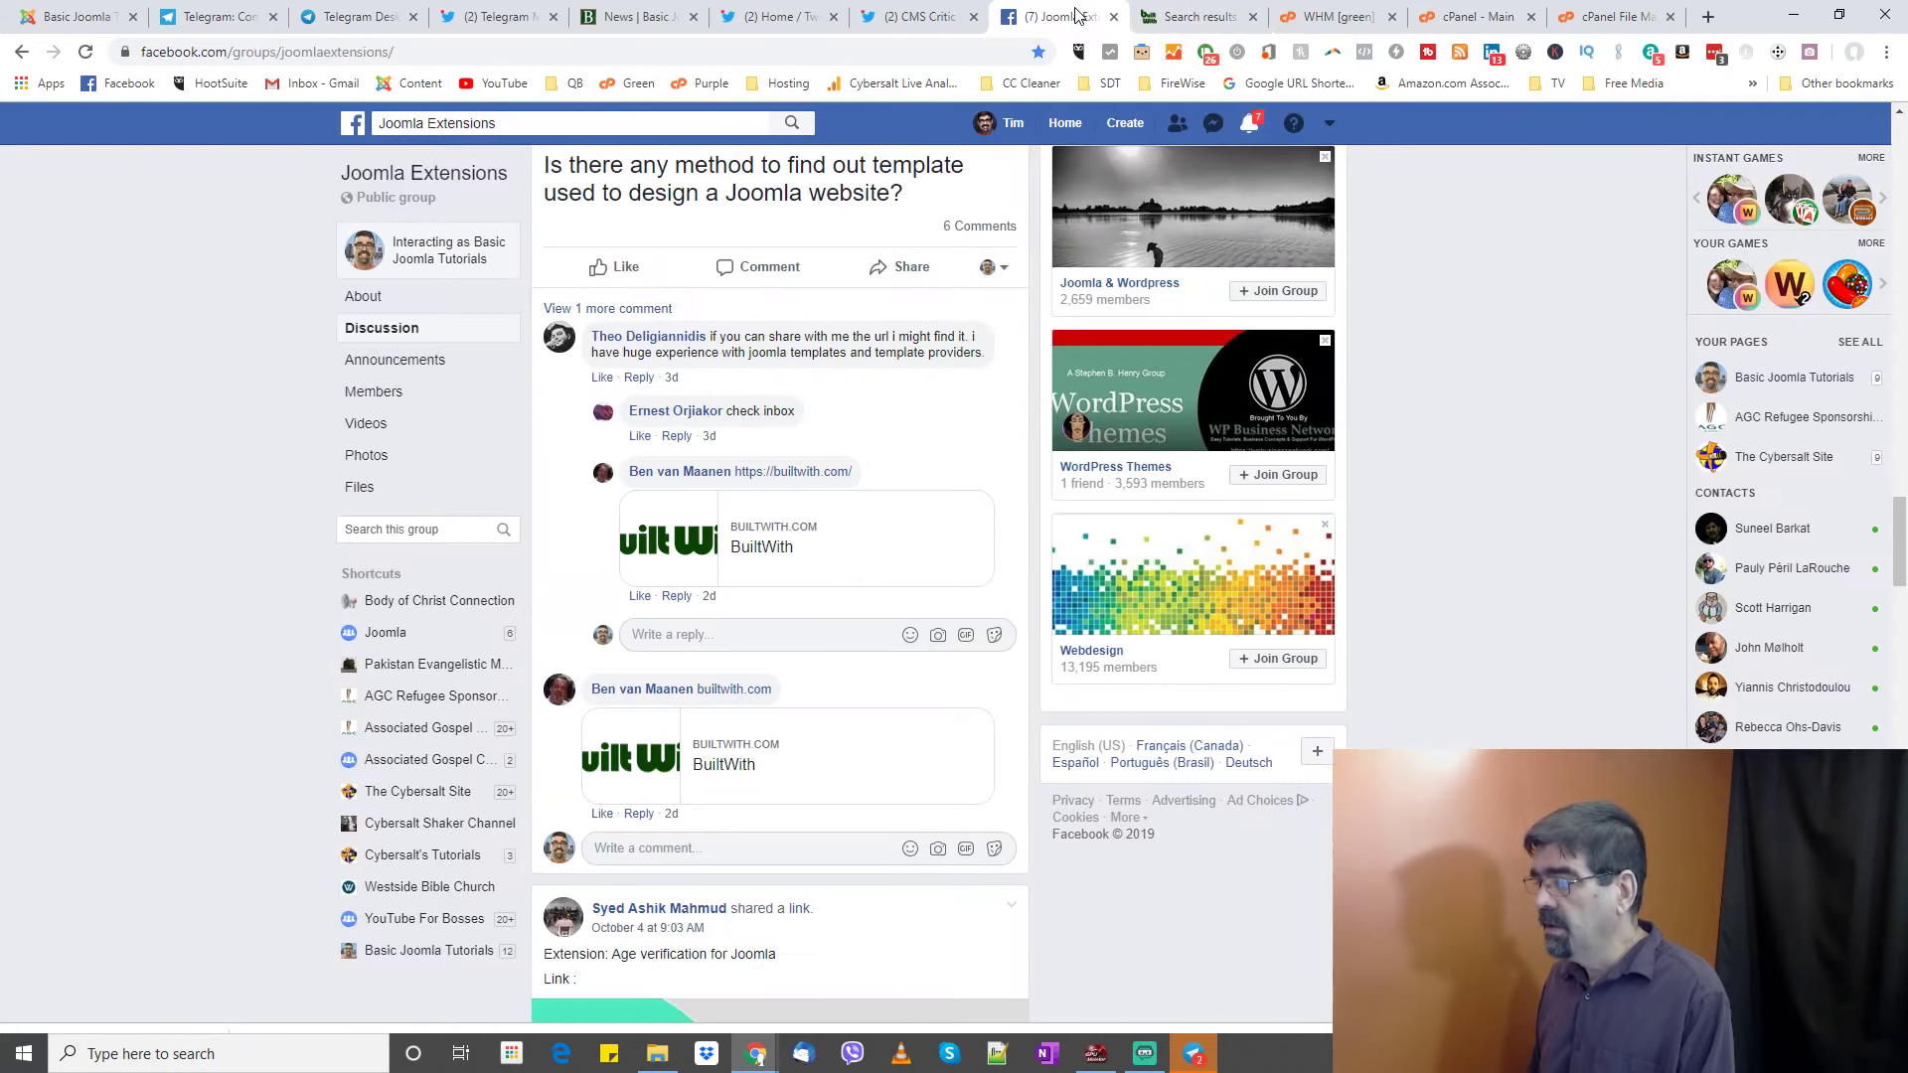
- Open the AA Age Verification extension shared in the group and launch its live demo
scroll(736, 363, down, 3)
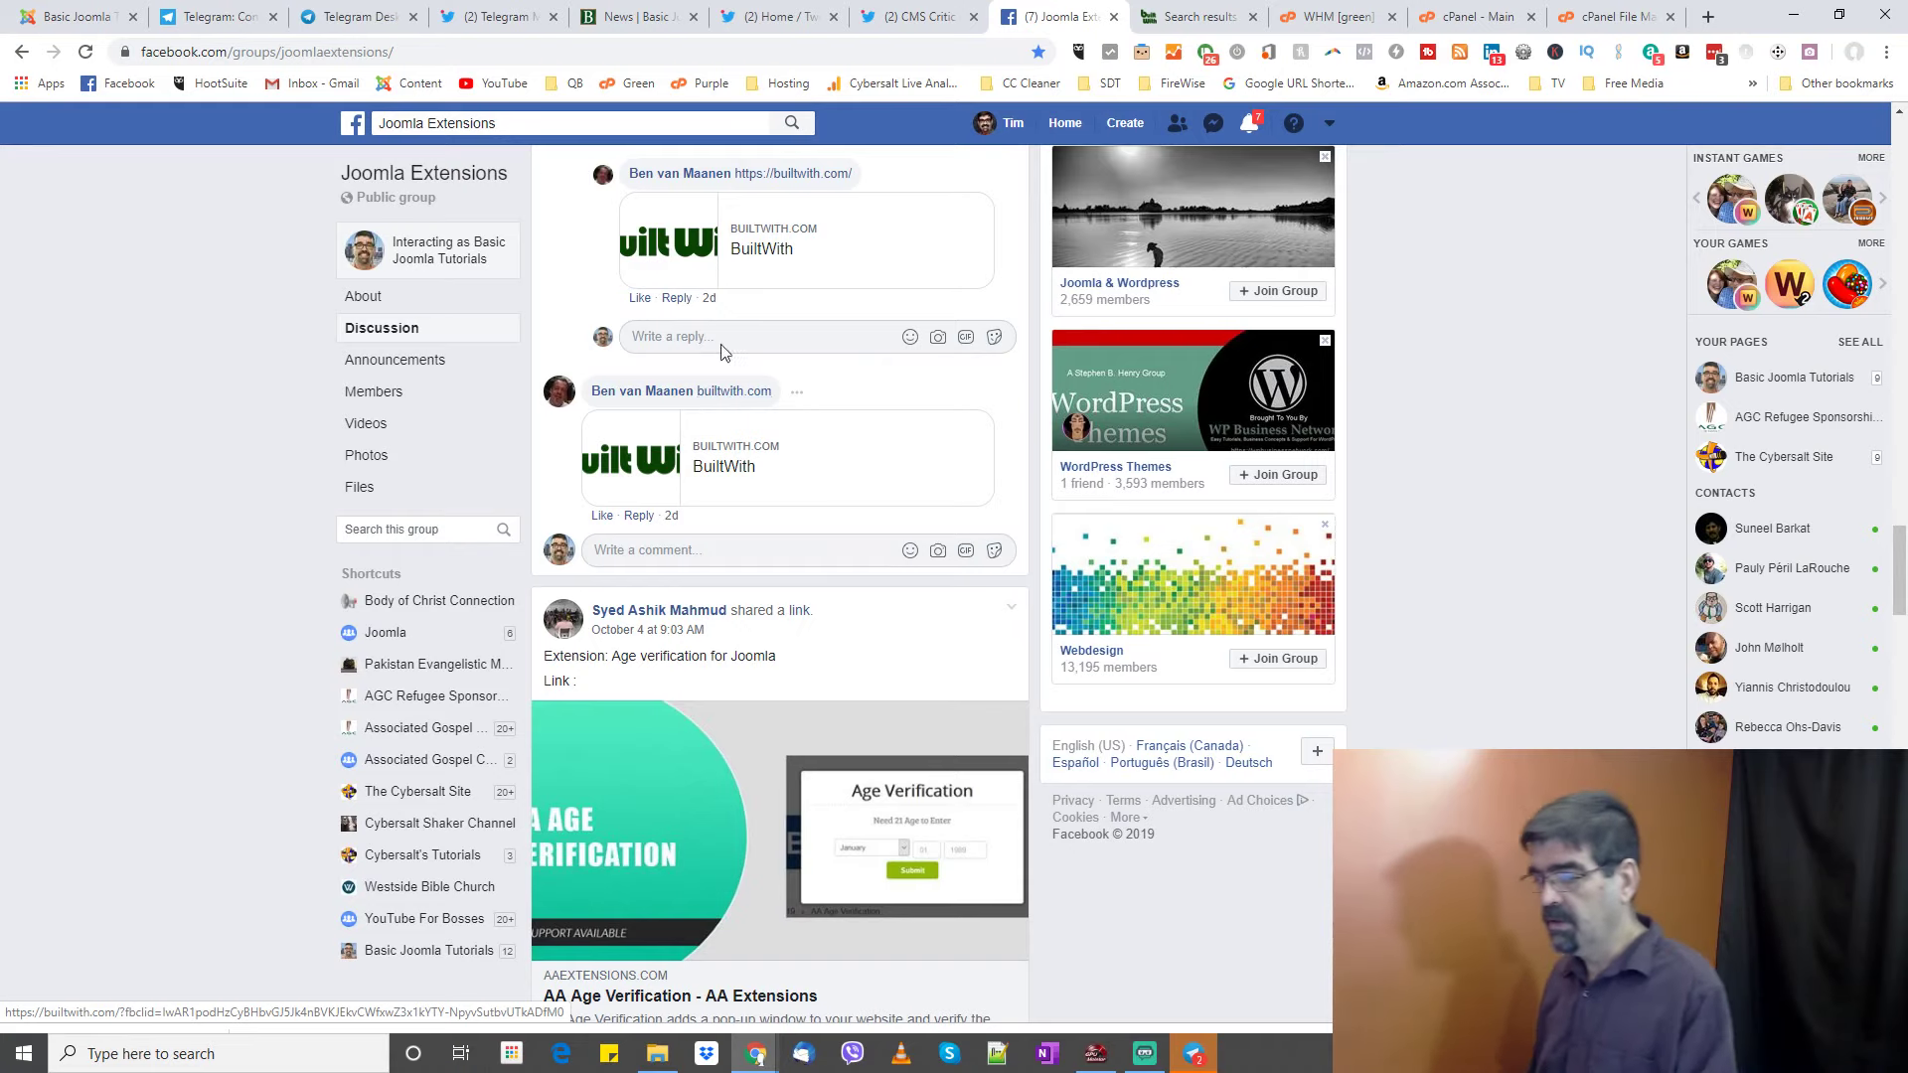
scroll(720, 339, down, 2)
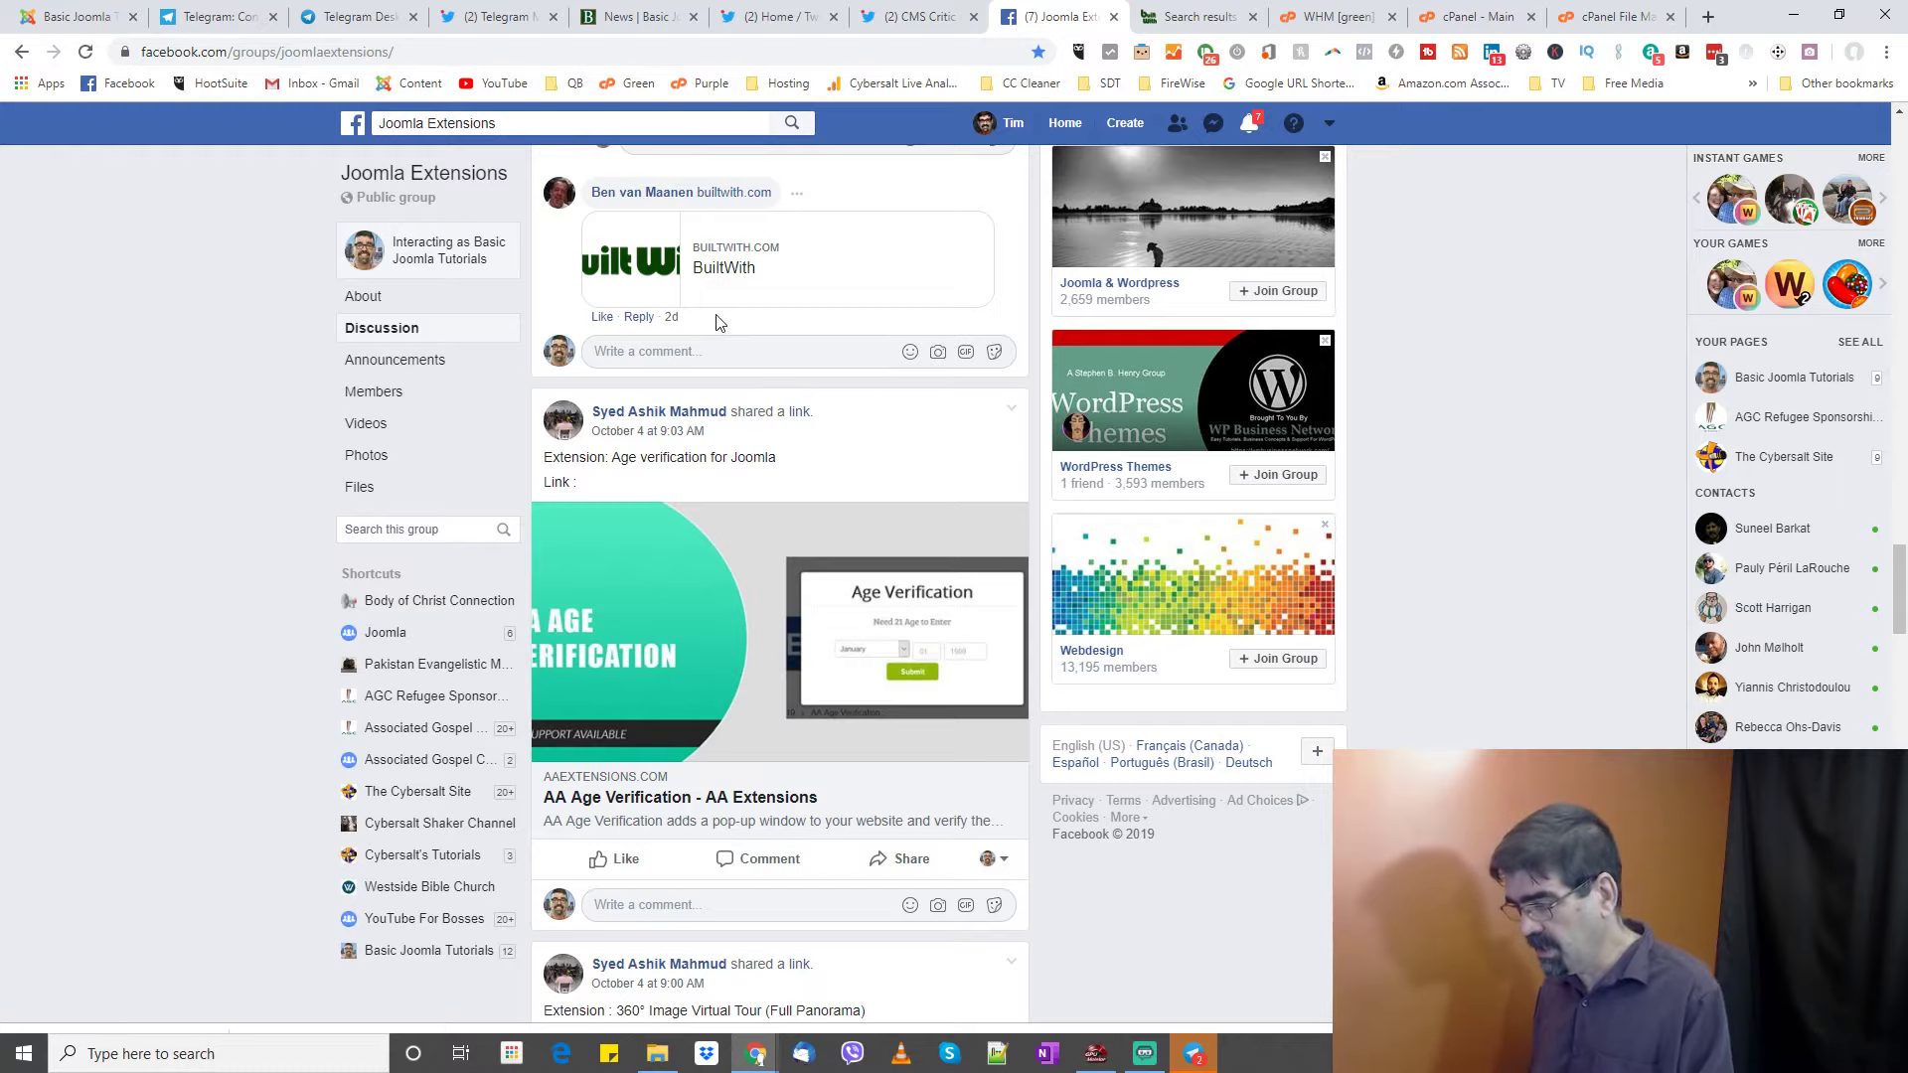
click(677, 660)
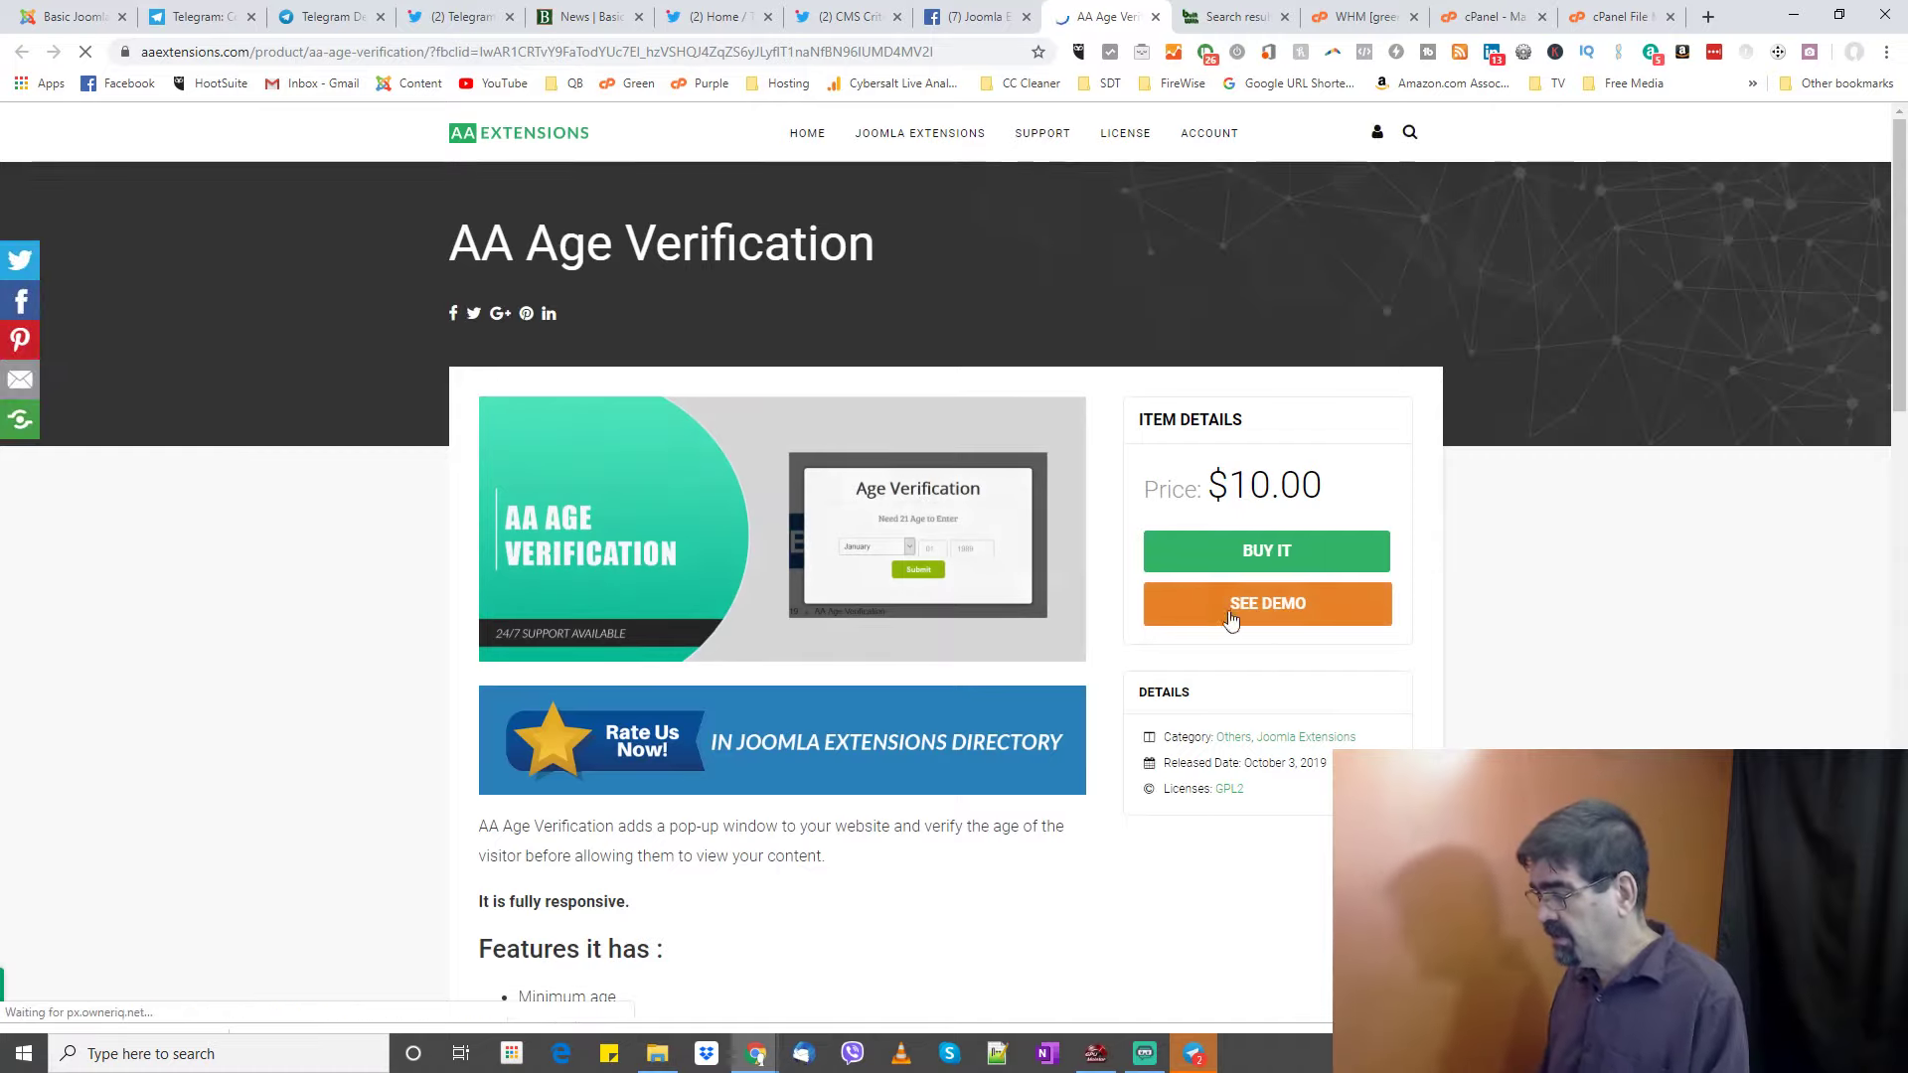
click(1232, 614)
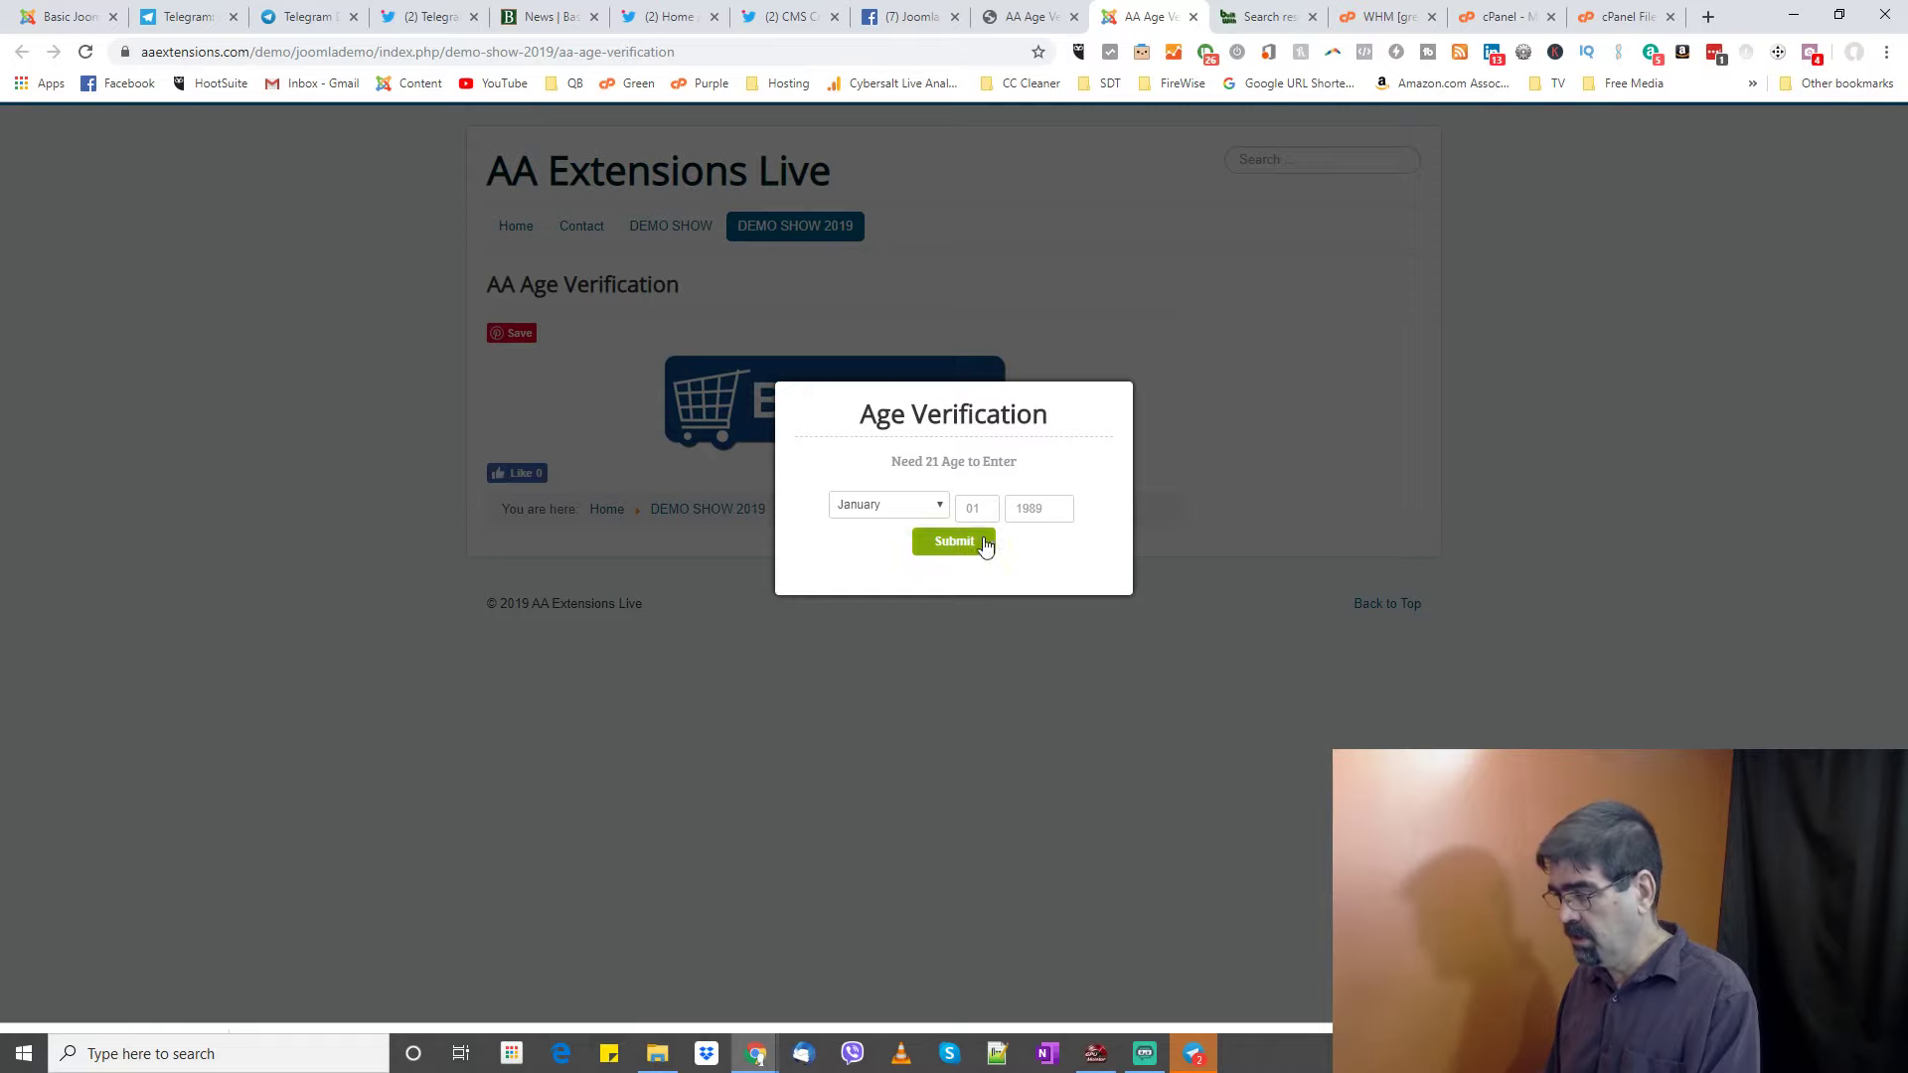
- Pick a month in the Age Verification demo and submit the form with the day and year left empty
click(937, 511)
click(935, 542)
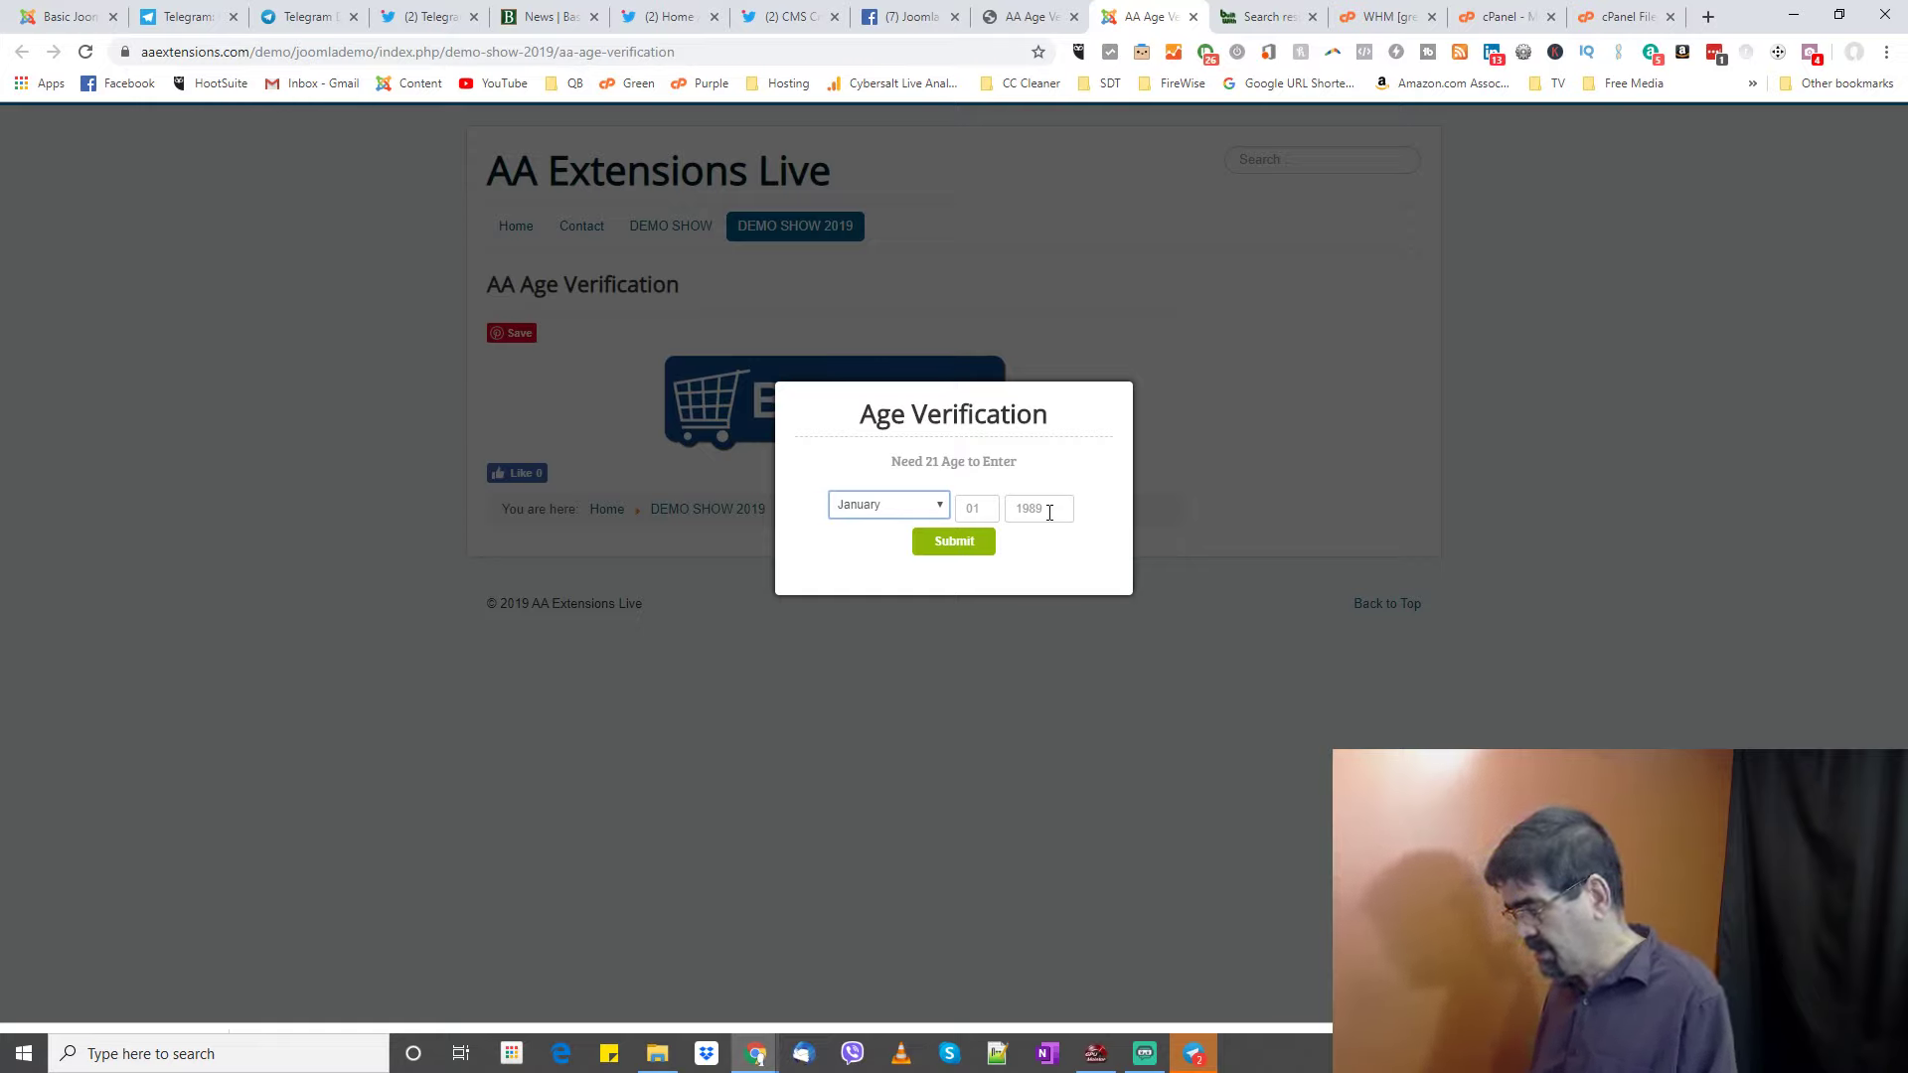
click(943, 513)
click(902, 569)
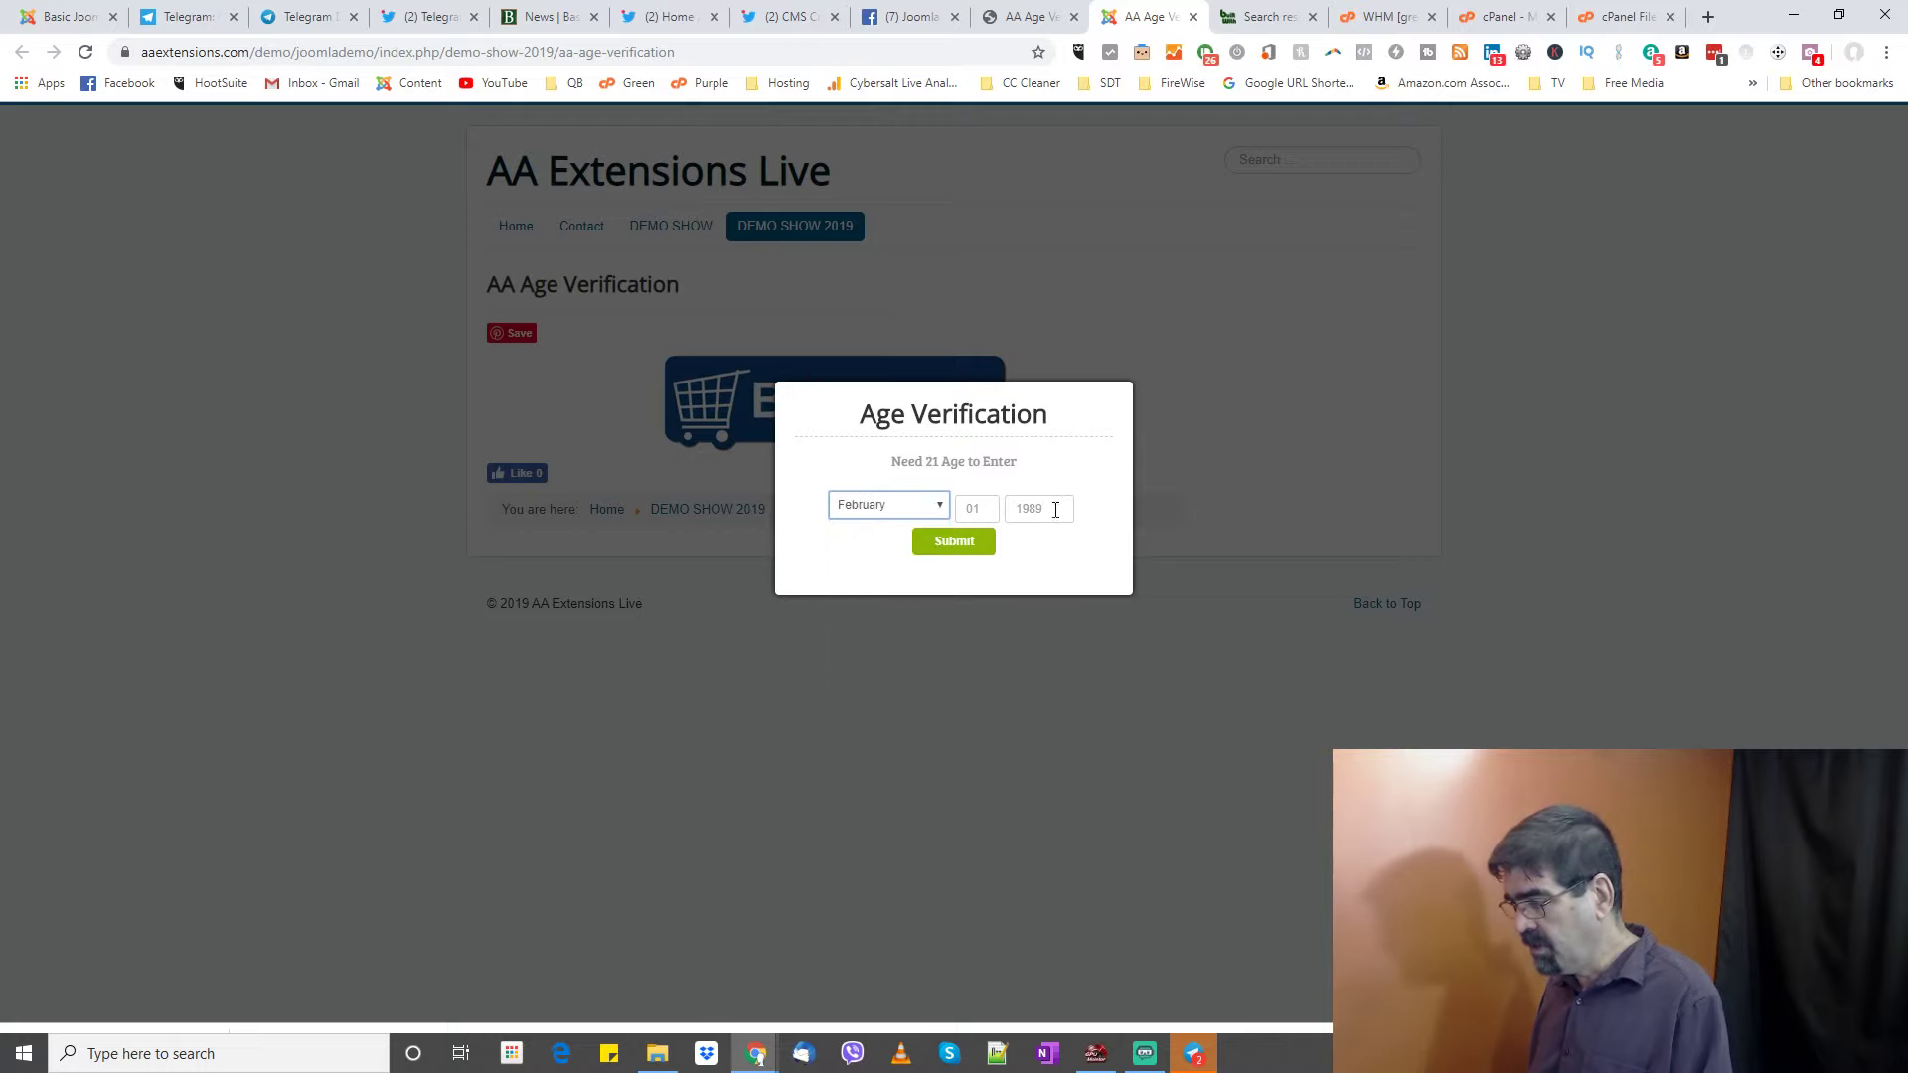
click(956, 543)
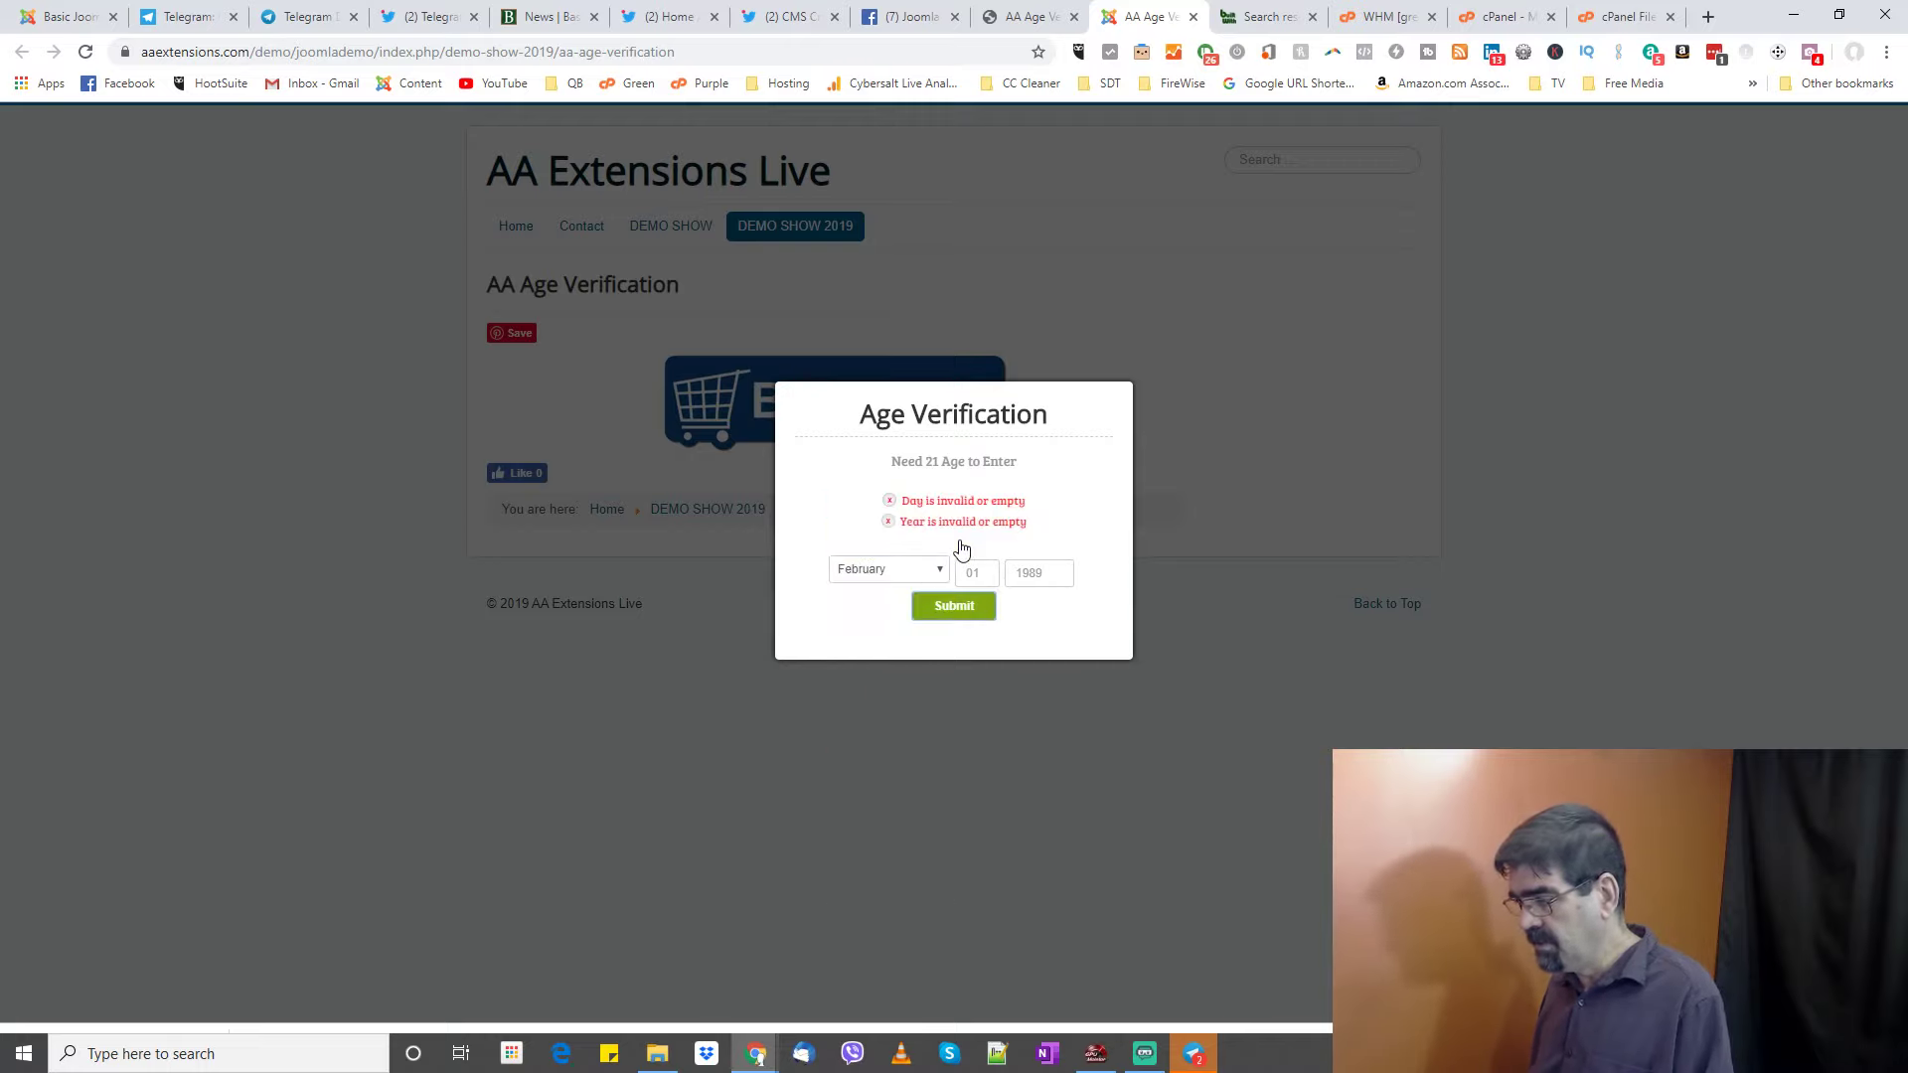
- Fill in the month, day and year of birth in the Age Verification form and submit it
click(976, 573)
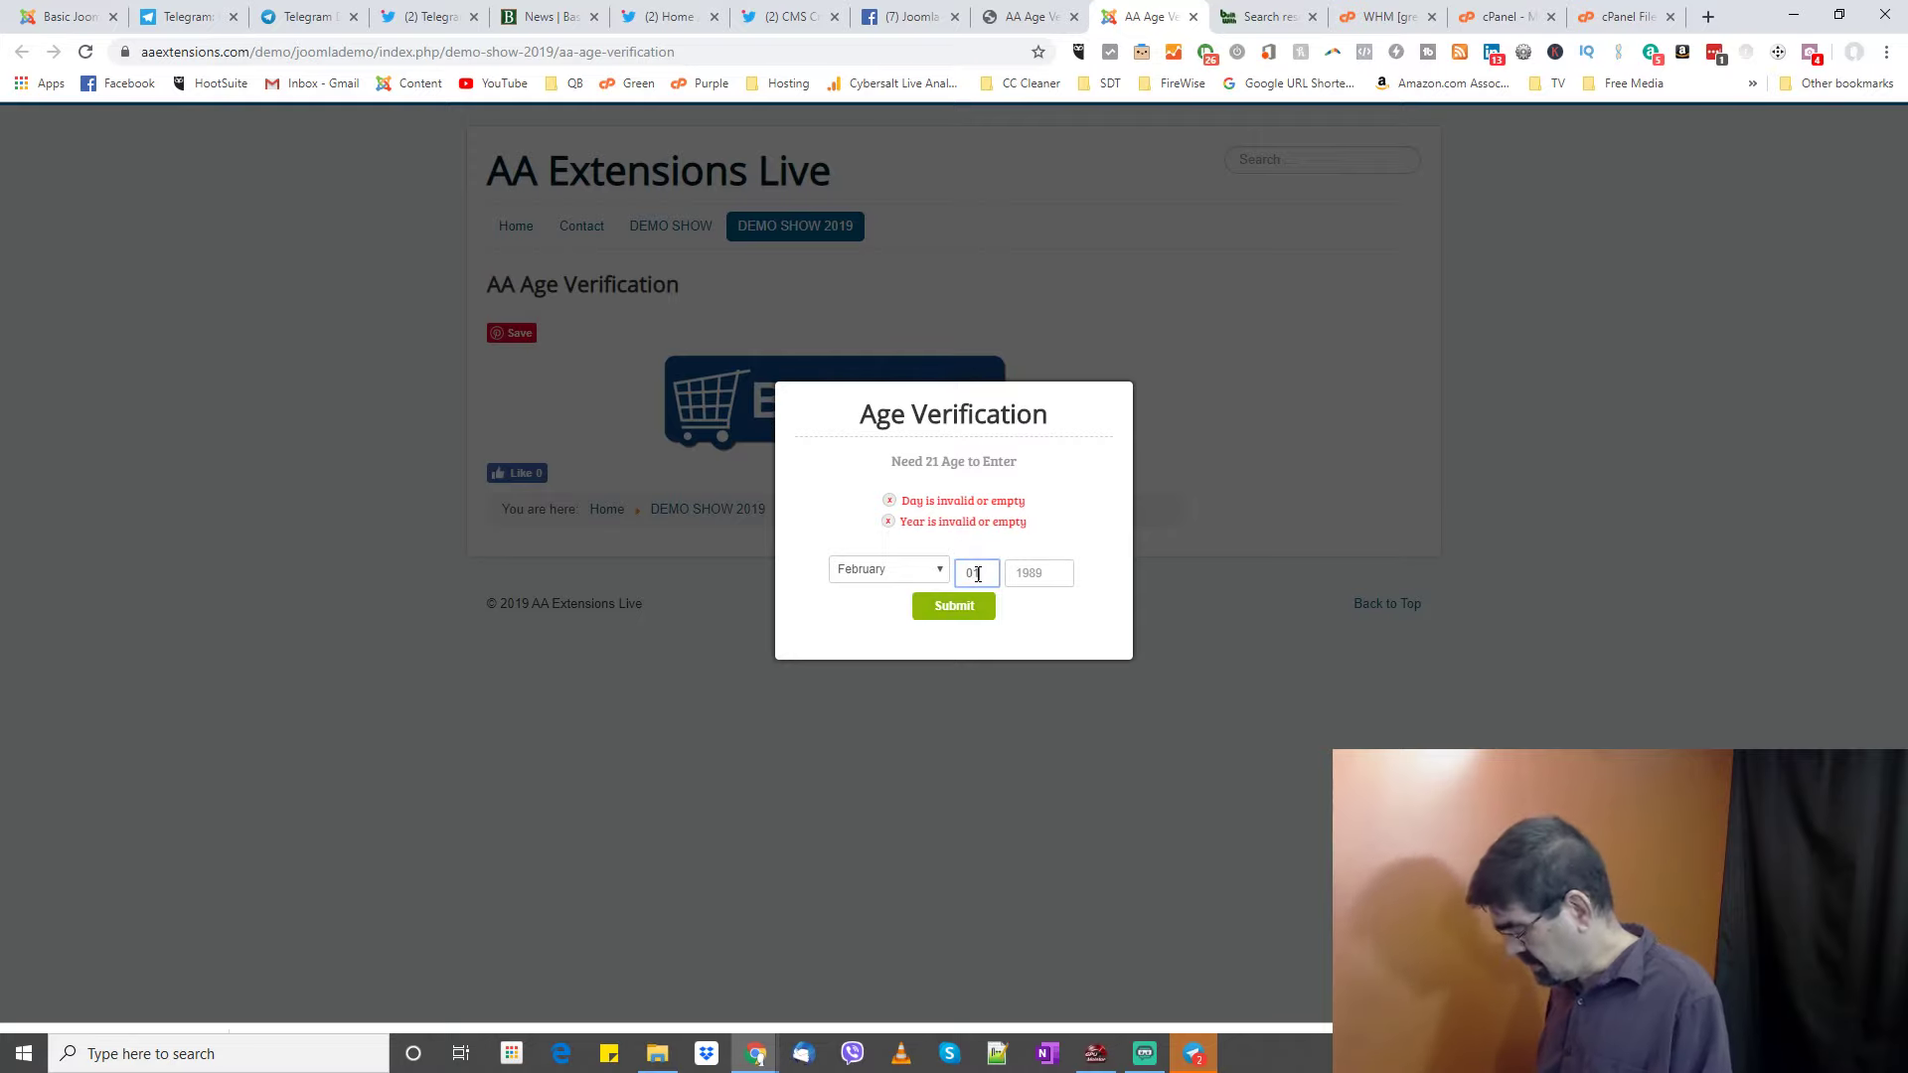
click(1043, 572)
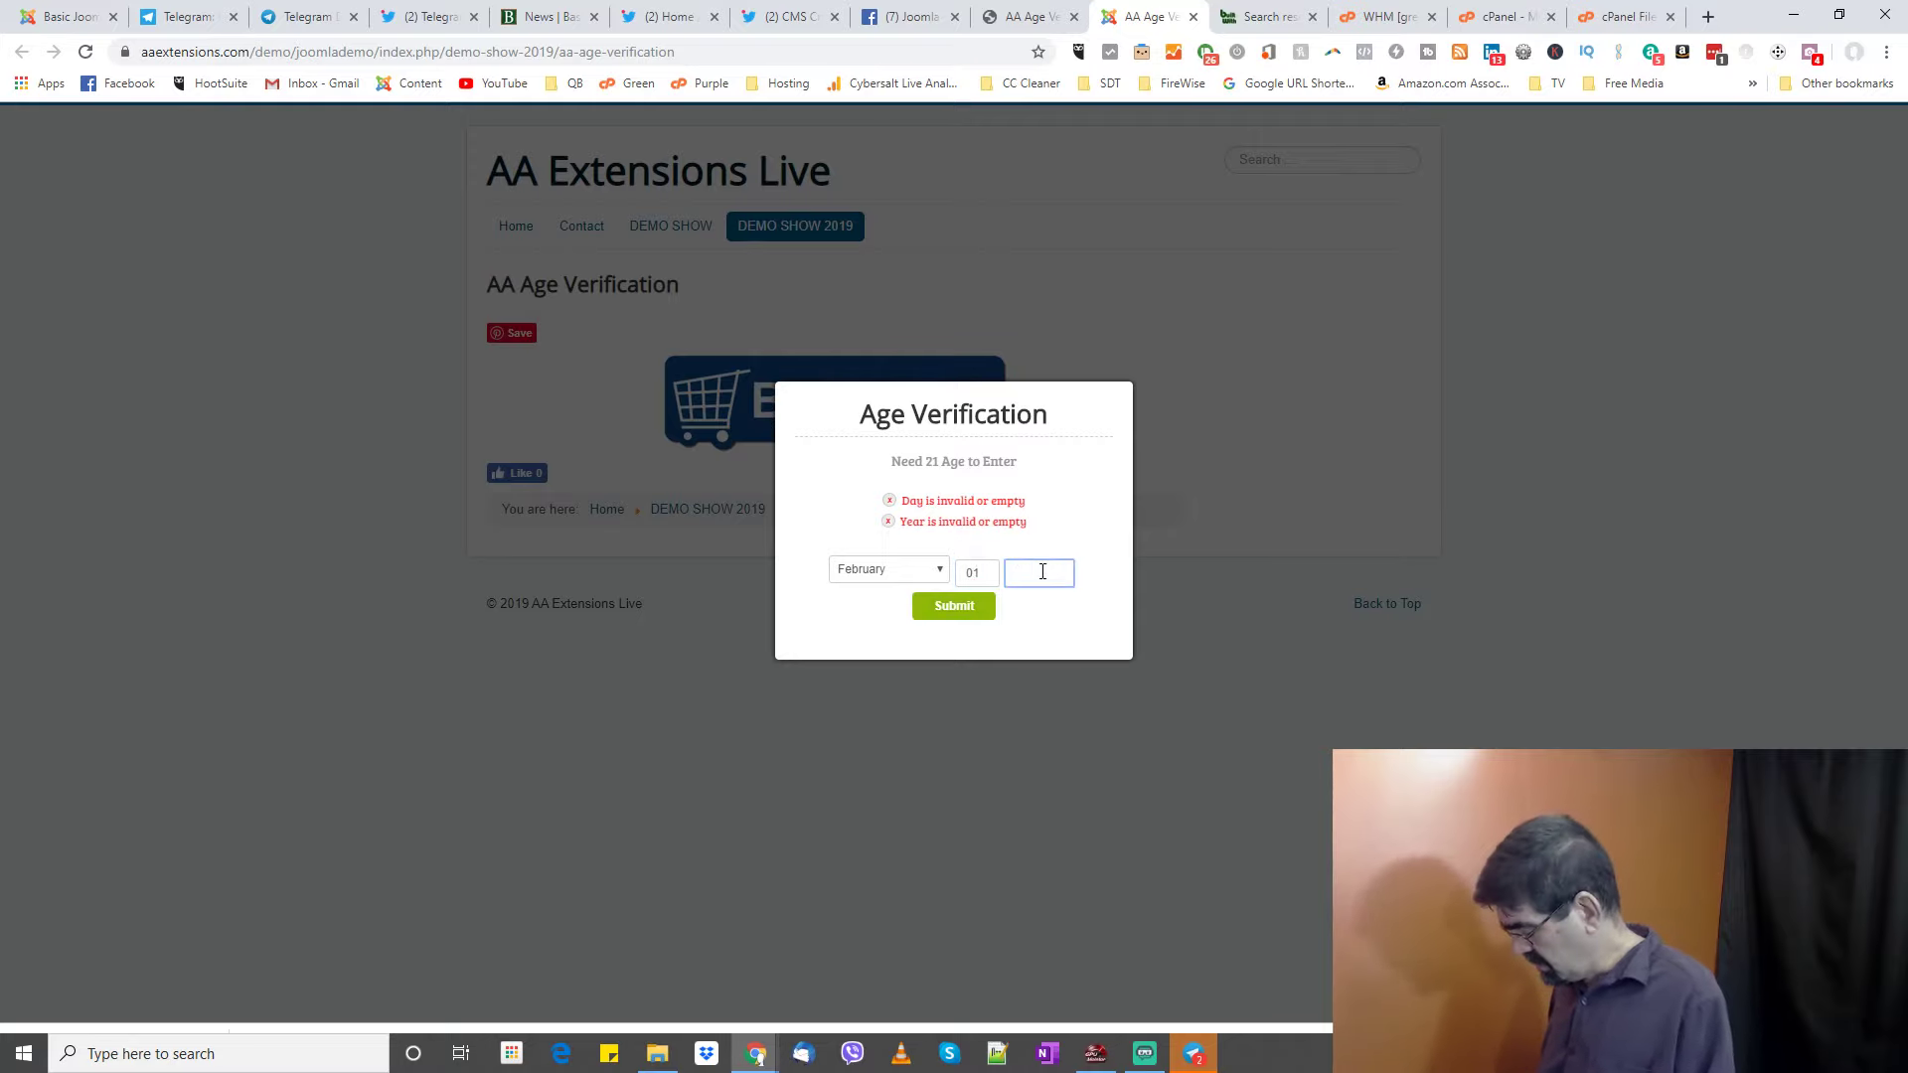
text(65)
click(888, 569)
click(875, 765)
double_click(978, 575)
text(19)
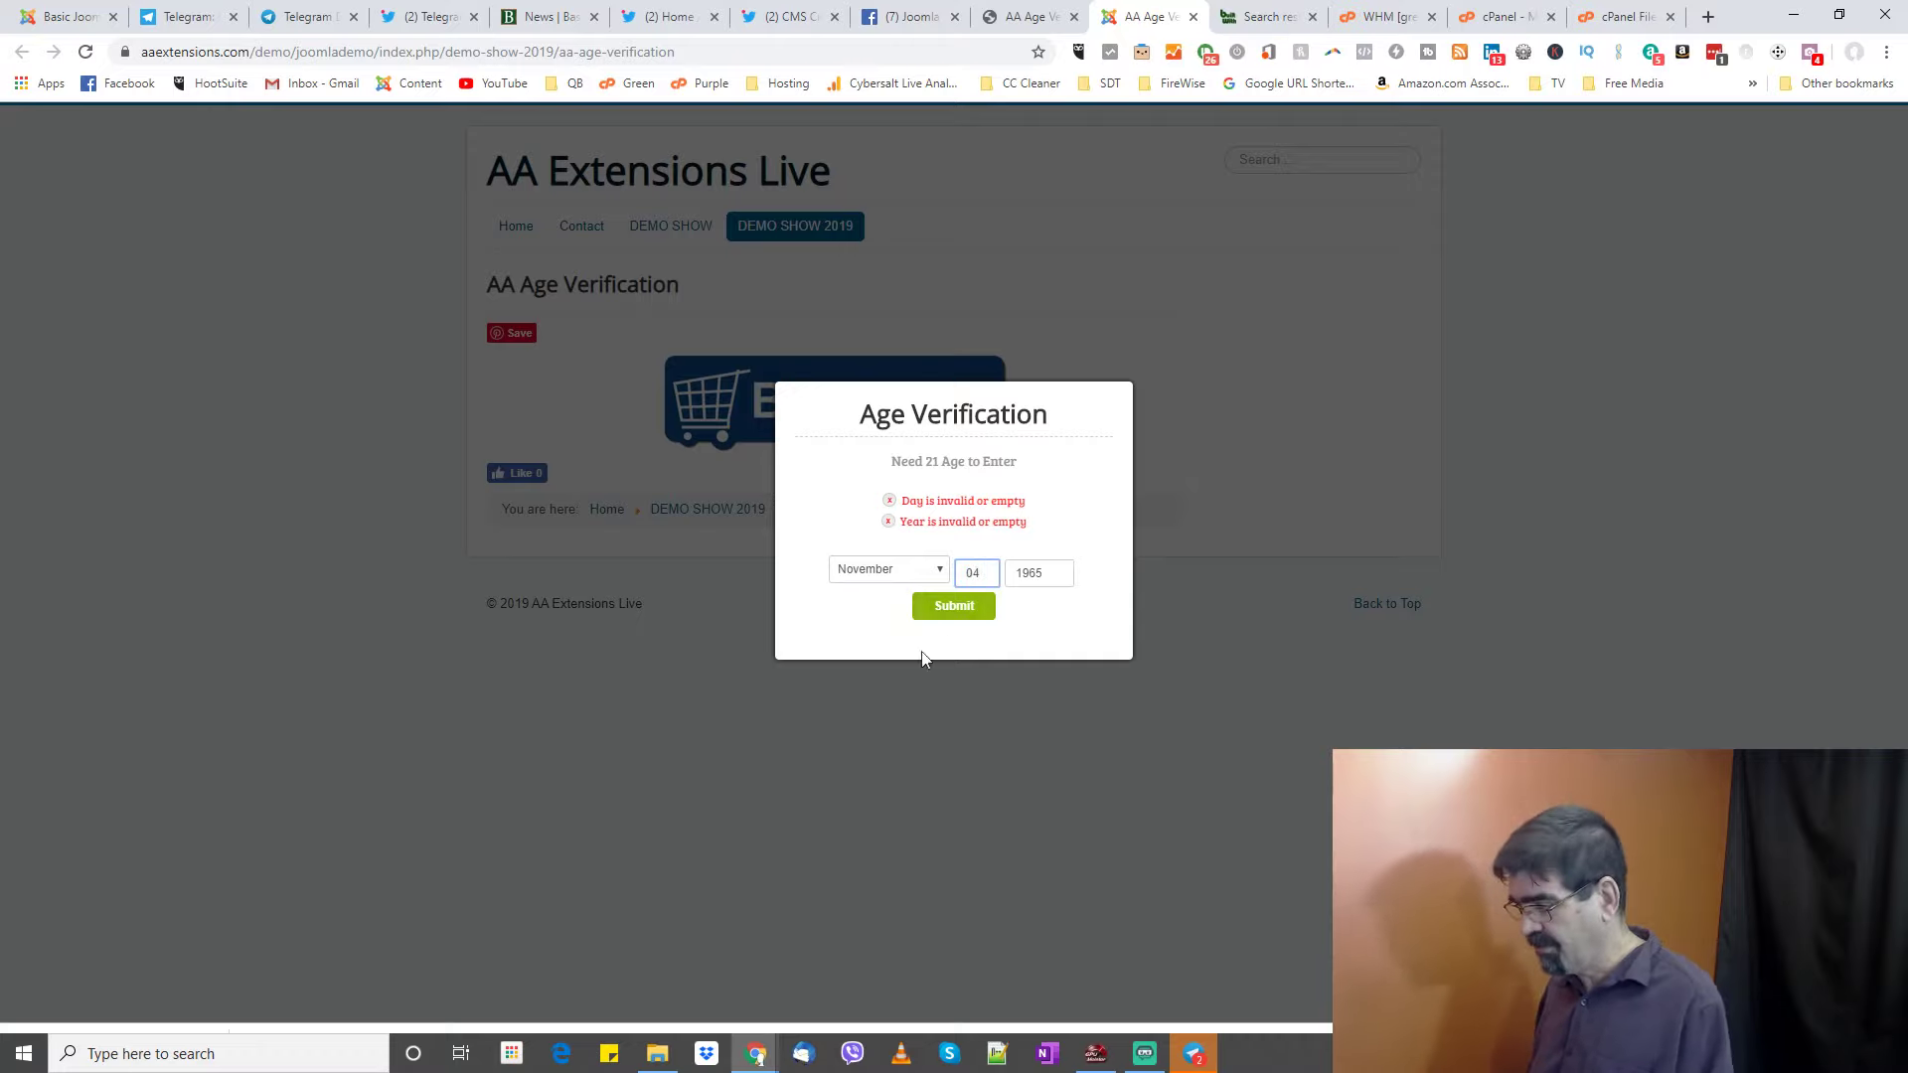
text(04)
click(937, 610)
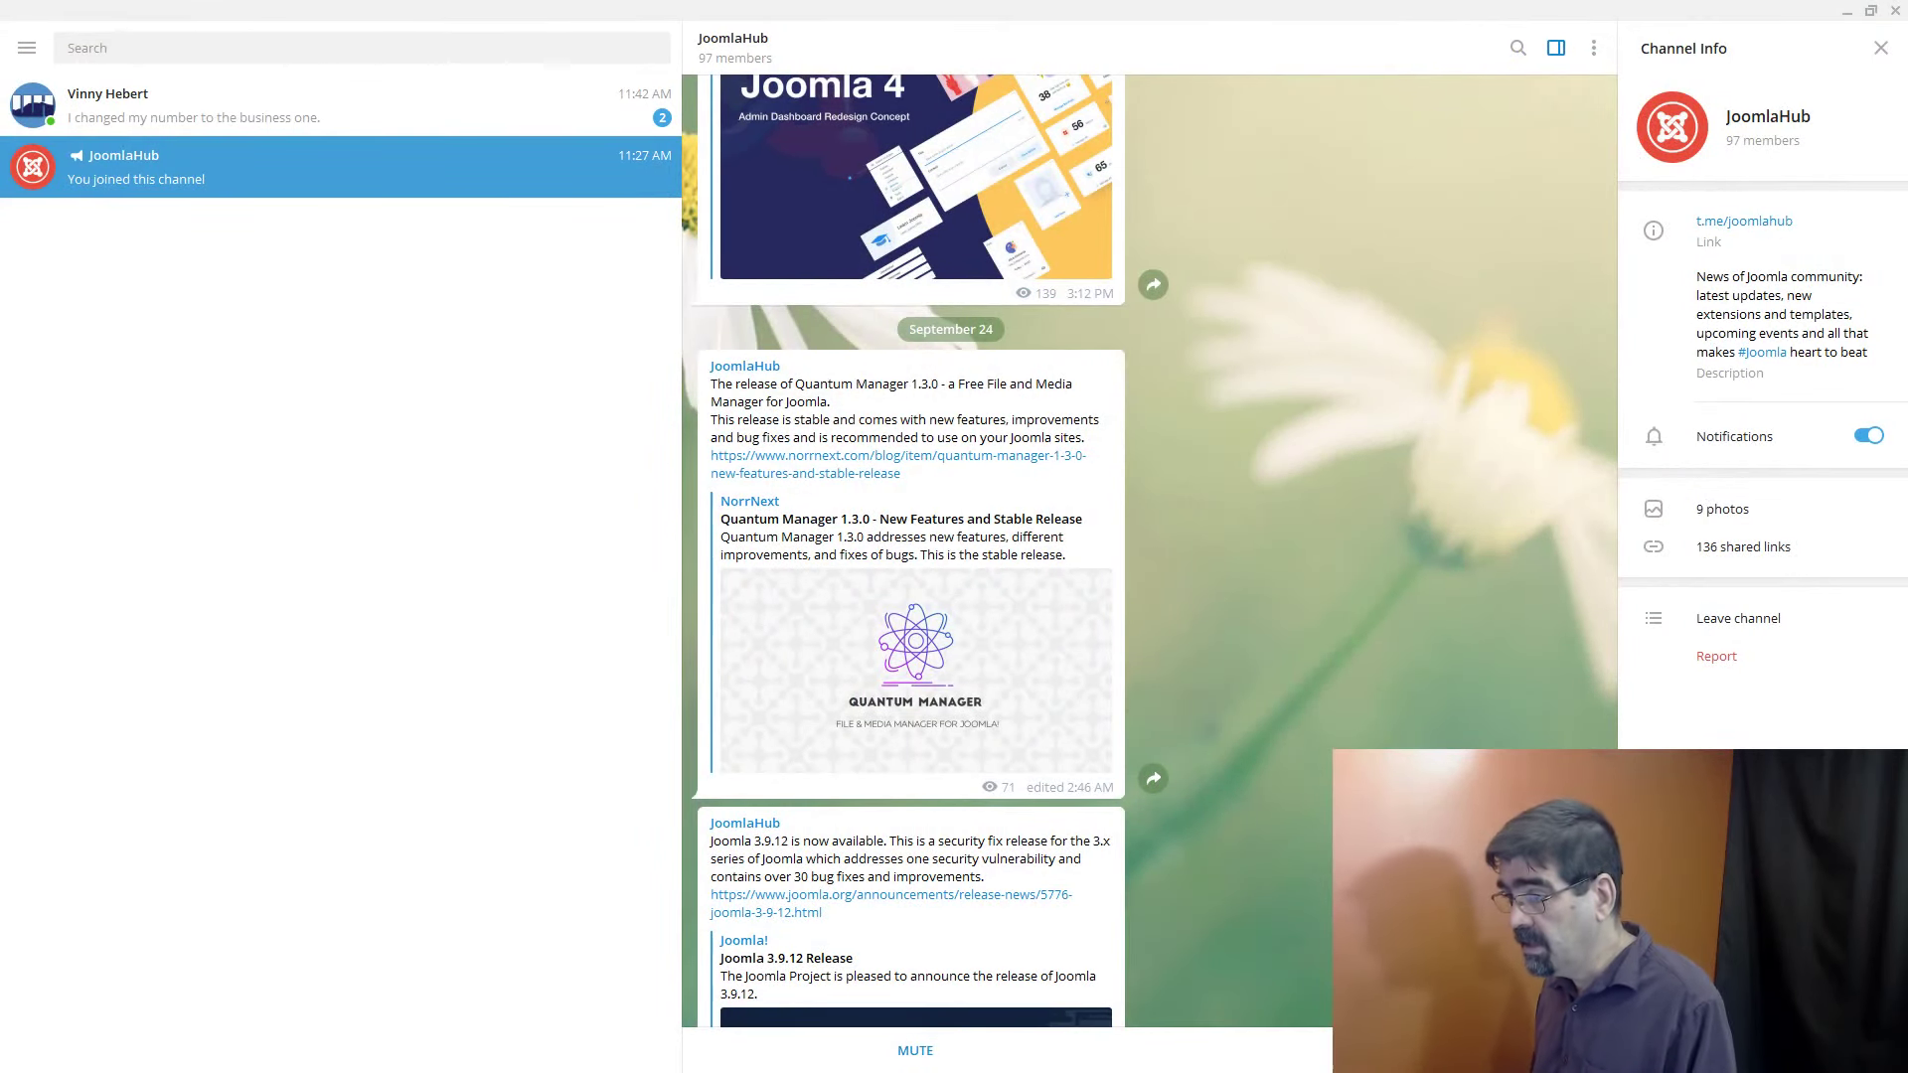
- In Telegram's settings, edit the profile and enter basicjoomla as the account's username
click(35, 50)
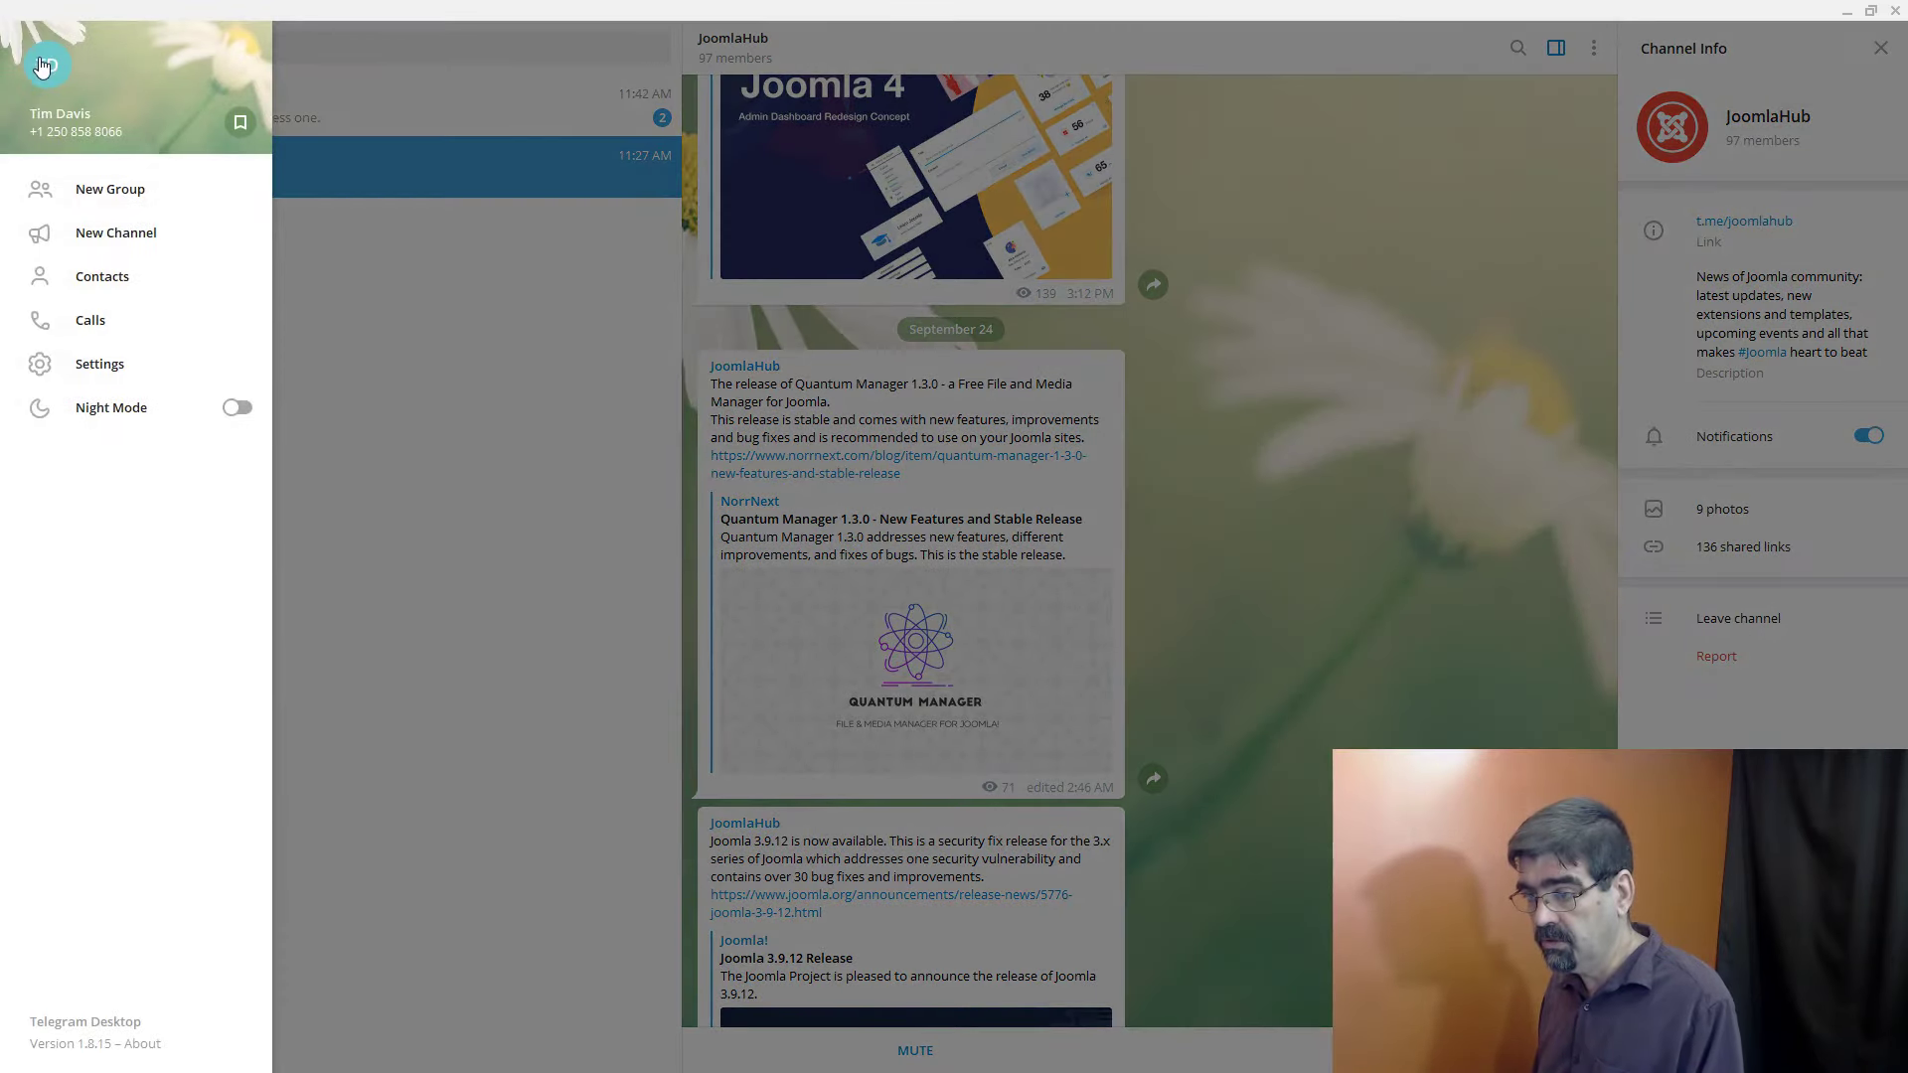
click(241, 123)
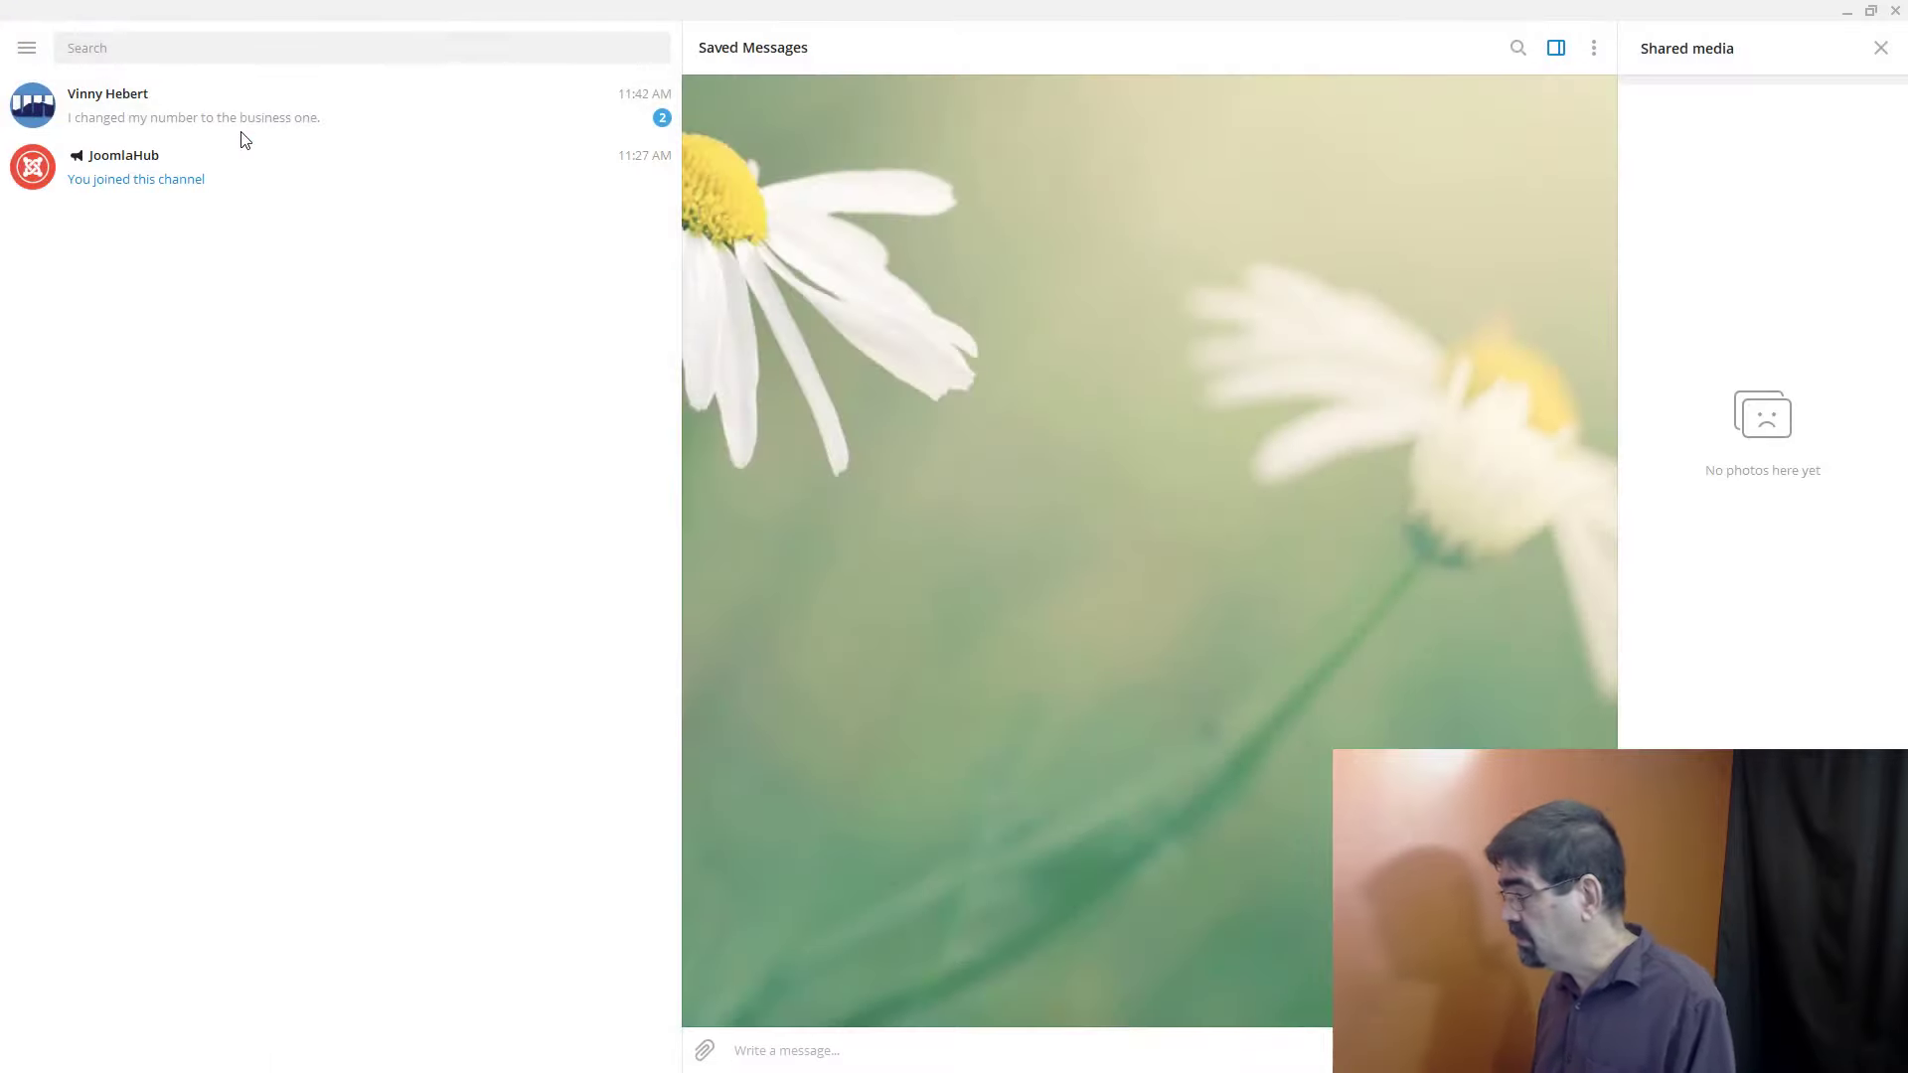
click(17, 48)
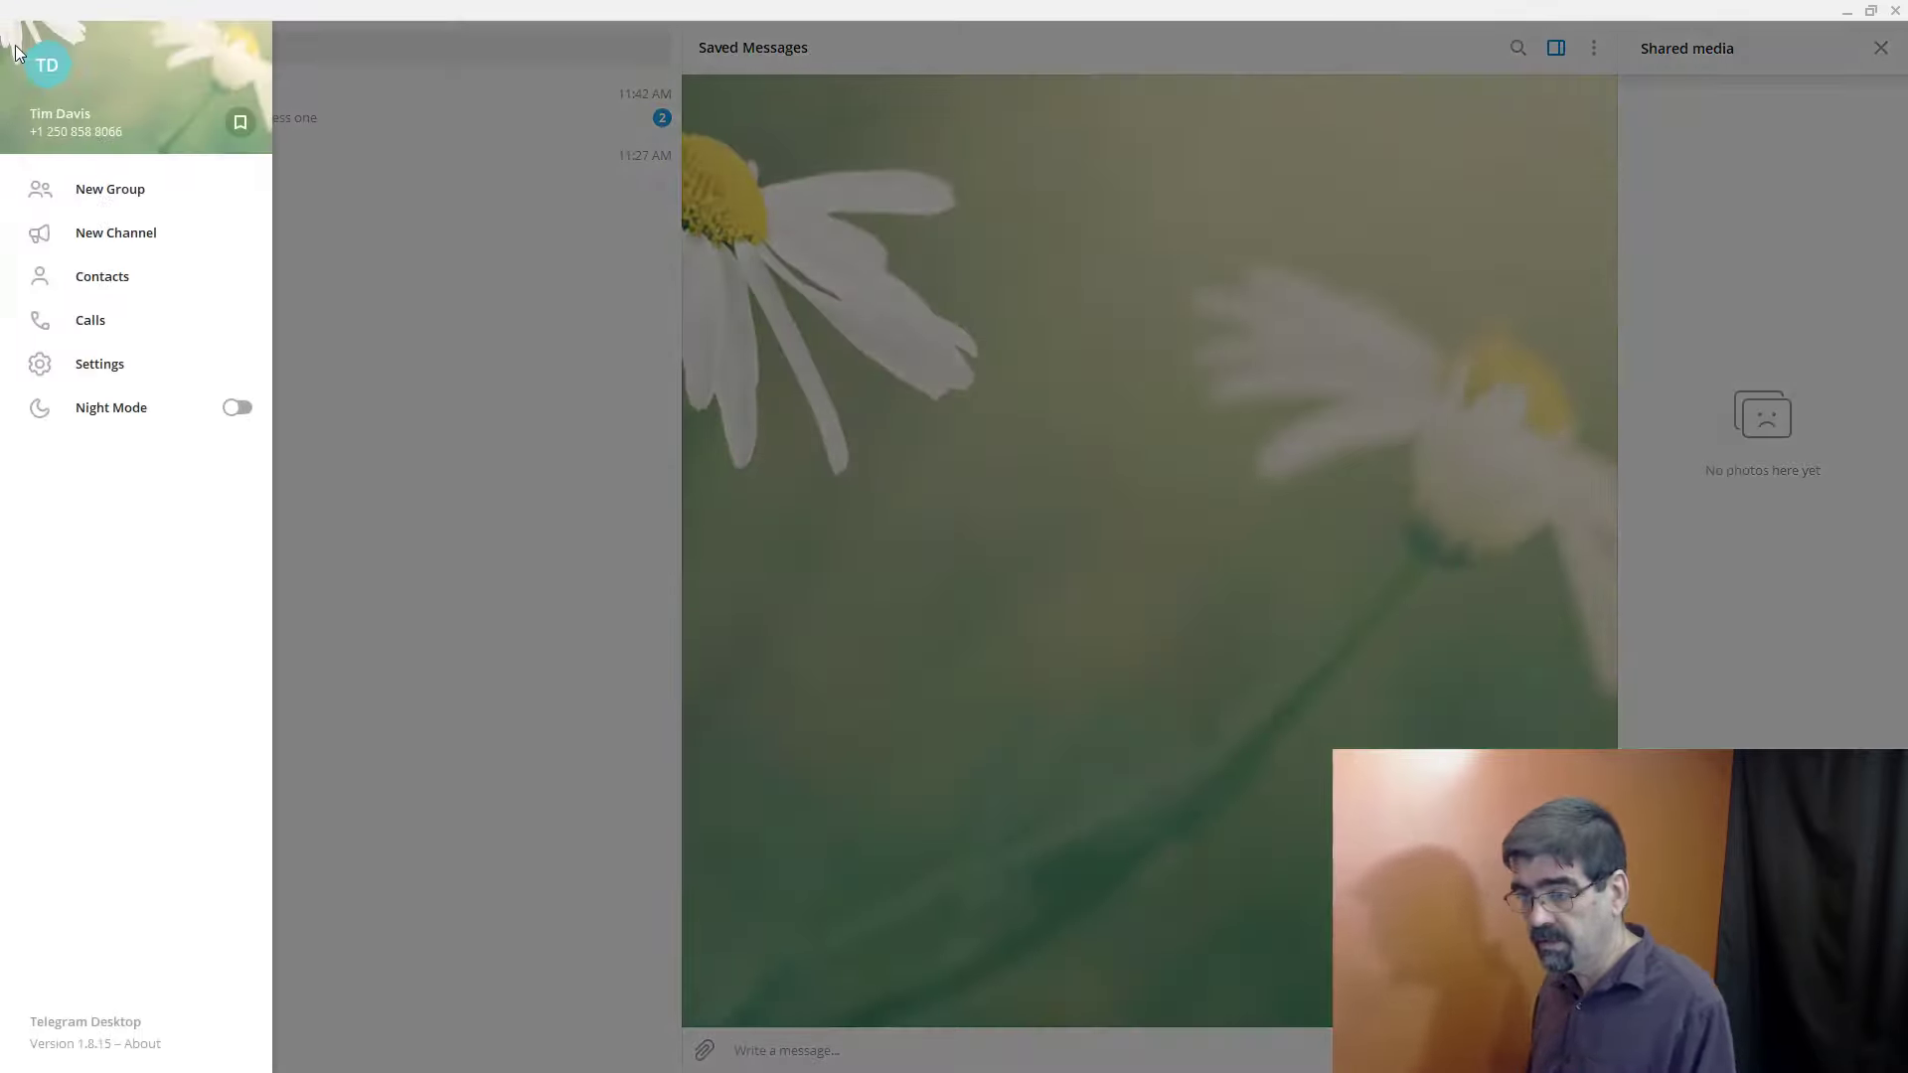
click(92, 362)
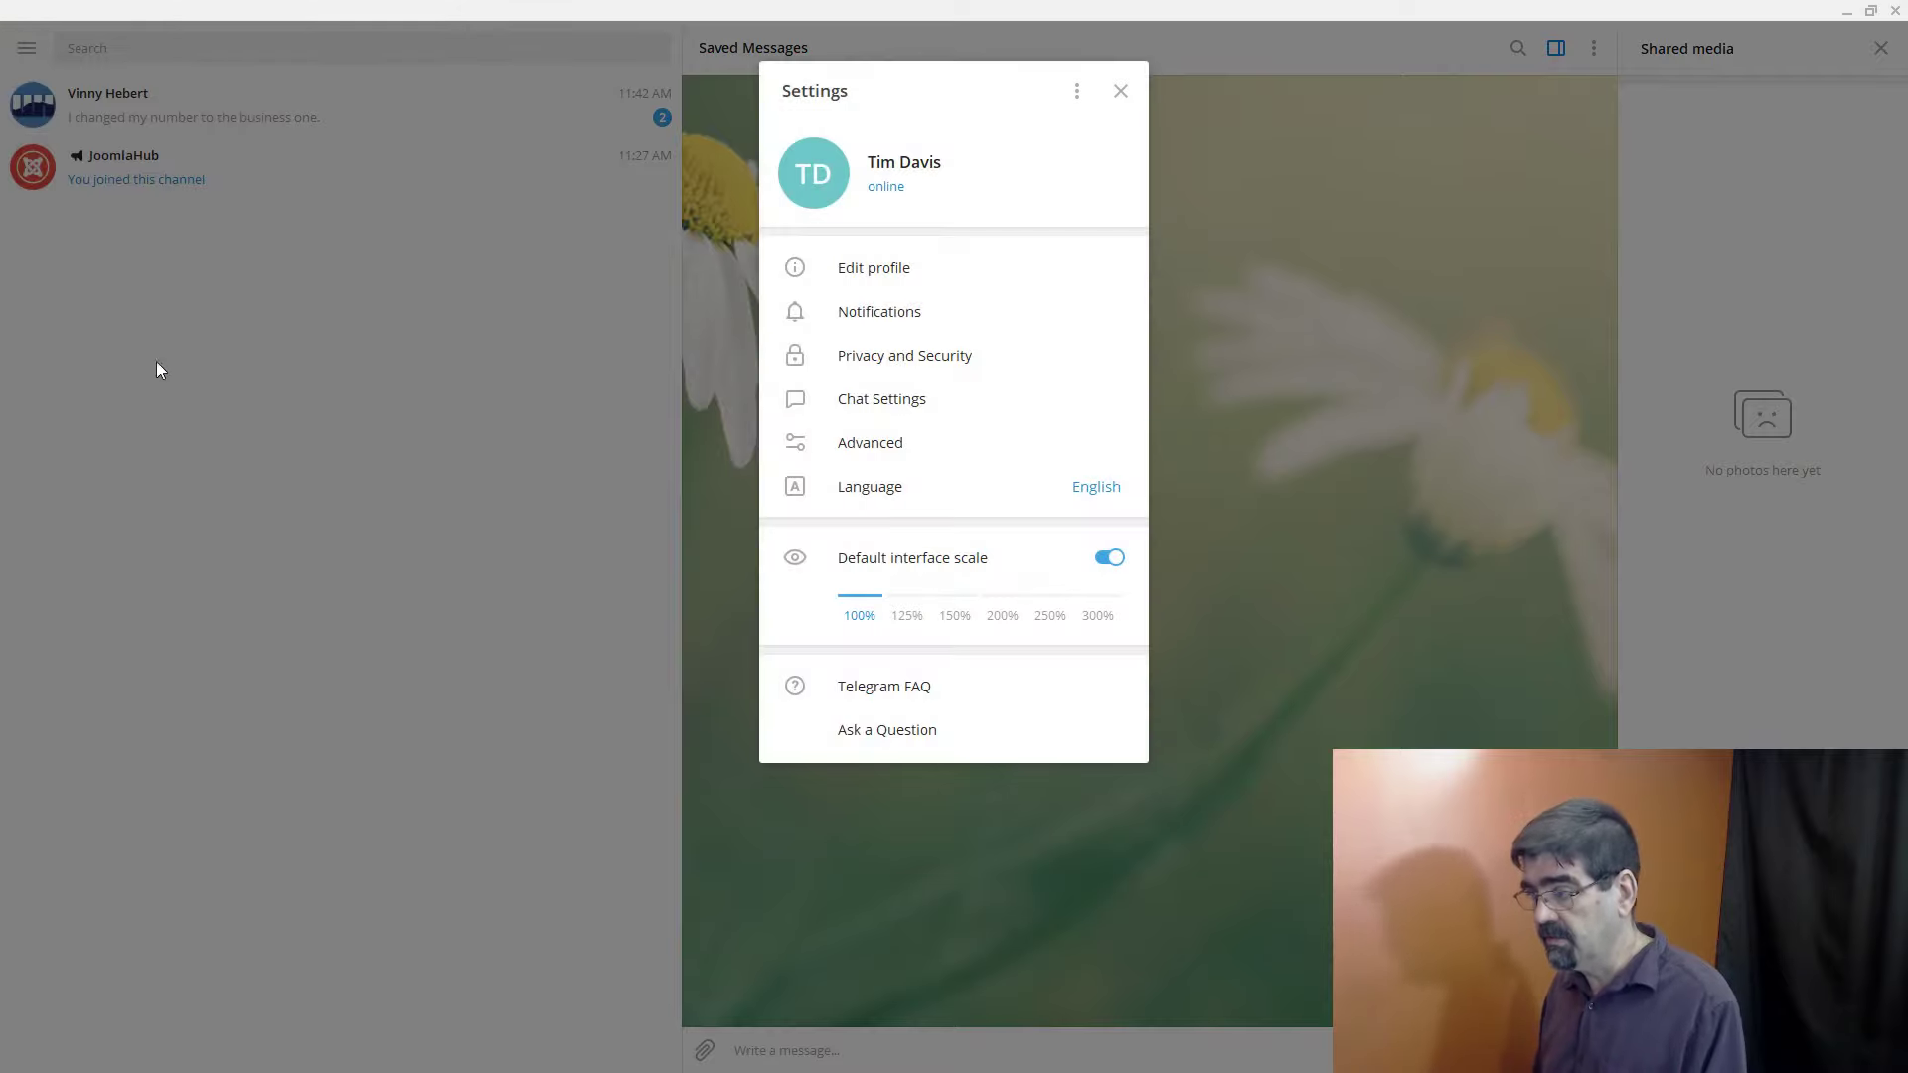
click(870, 271)
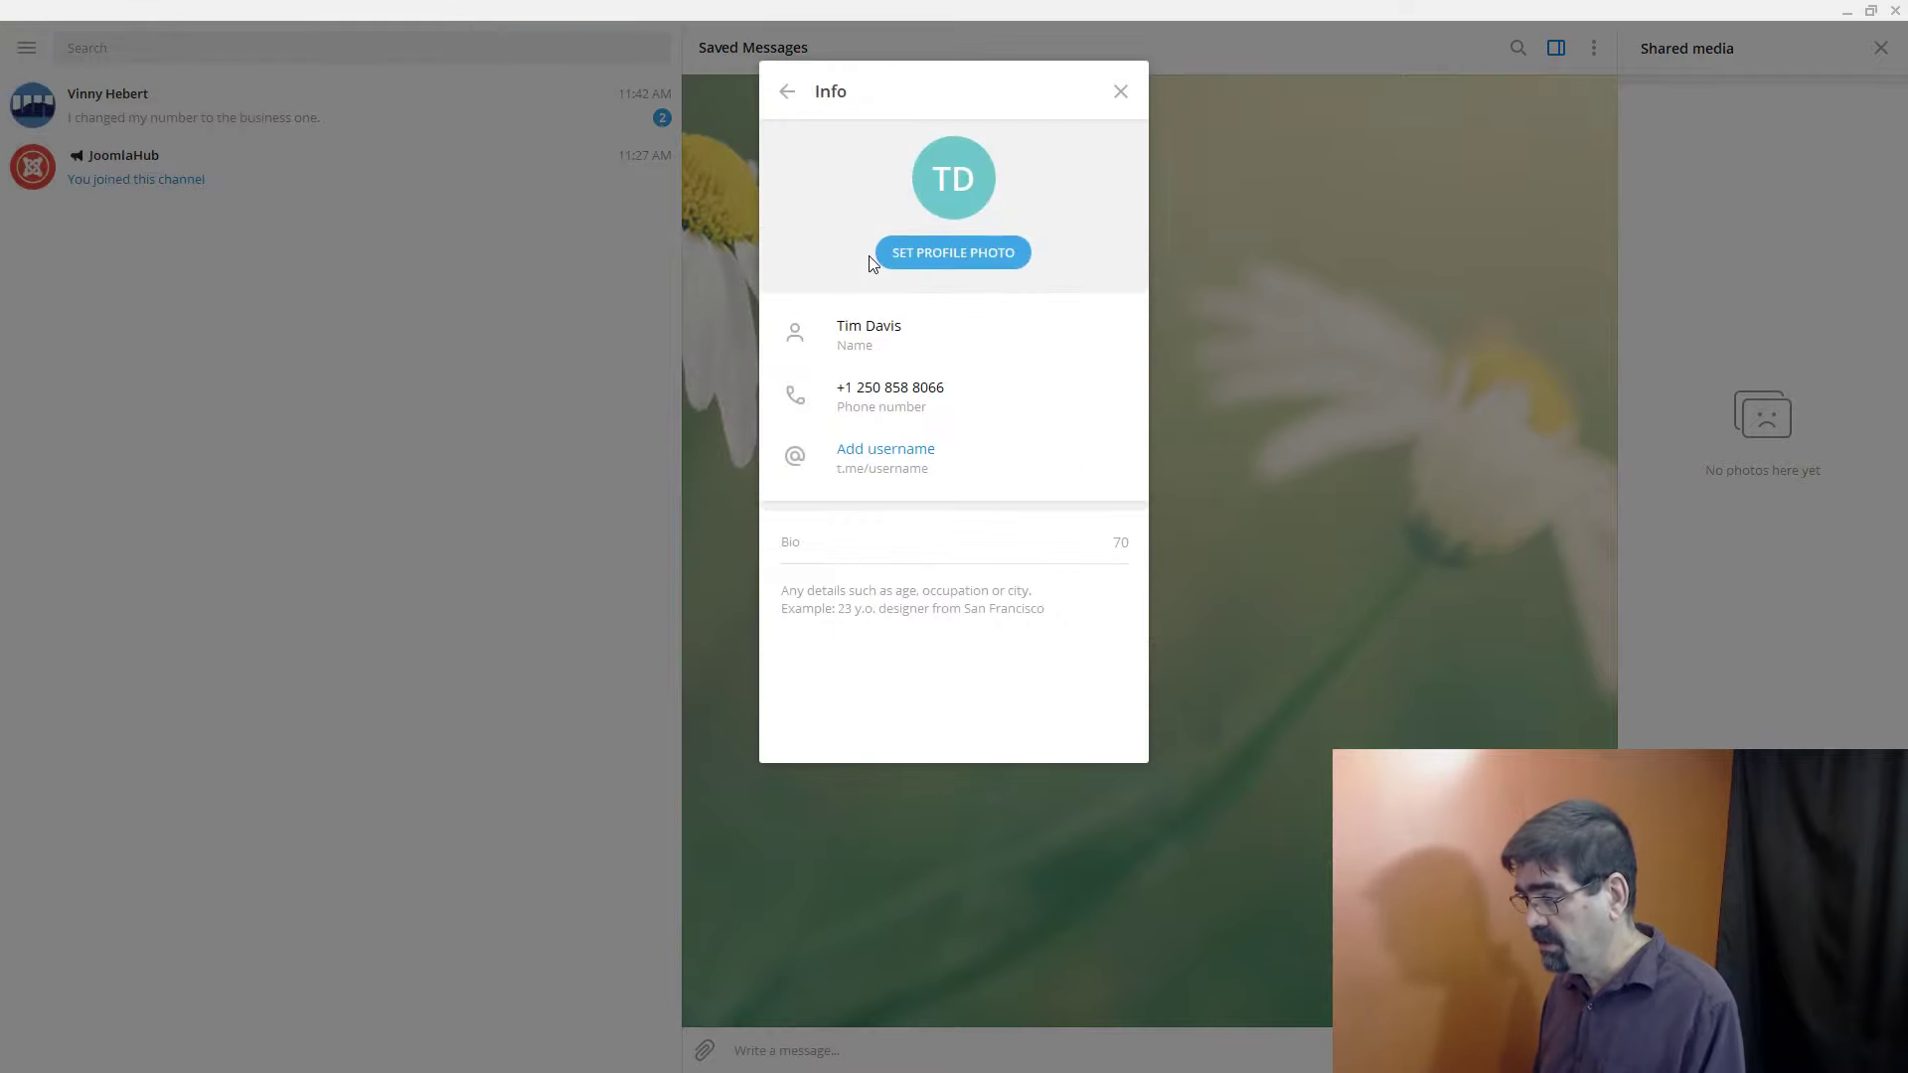
click(887, 452)
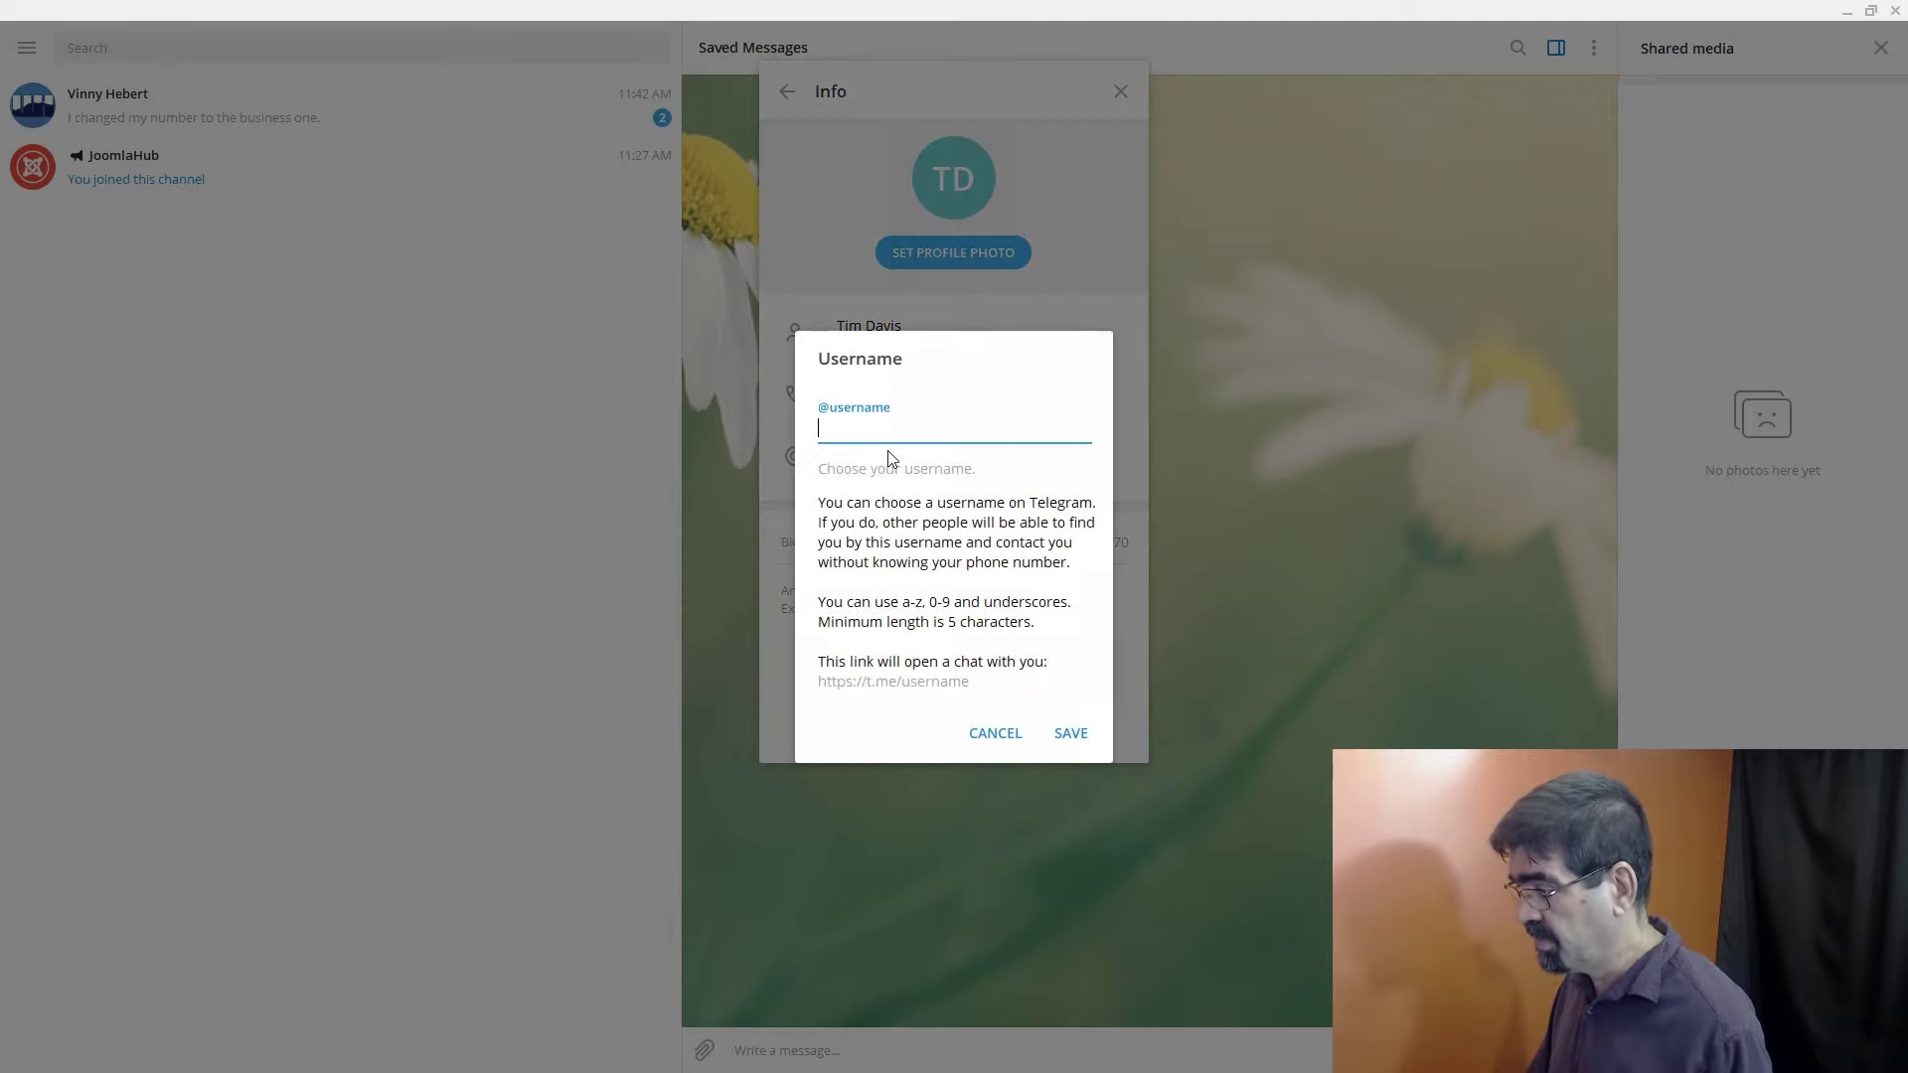
text(basic)
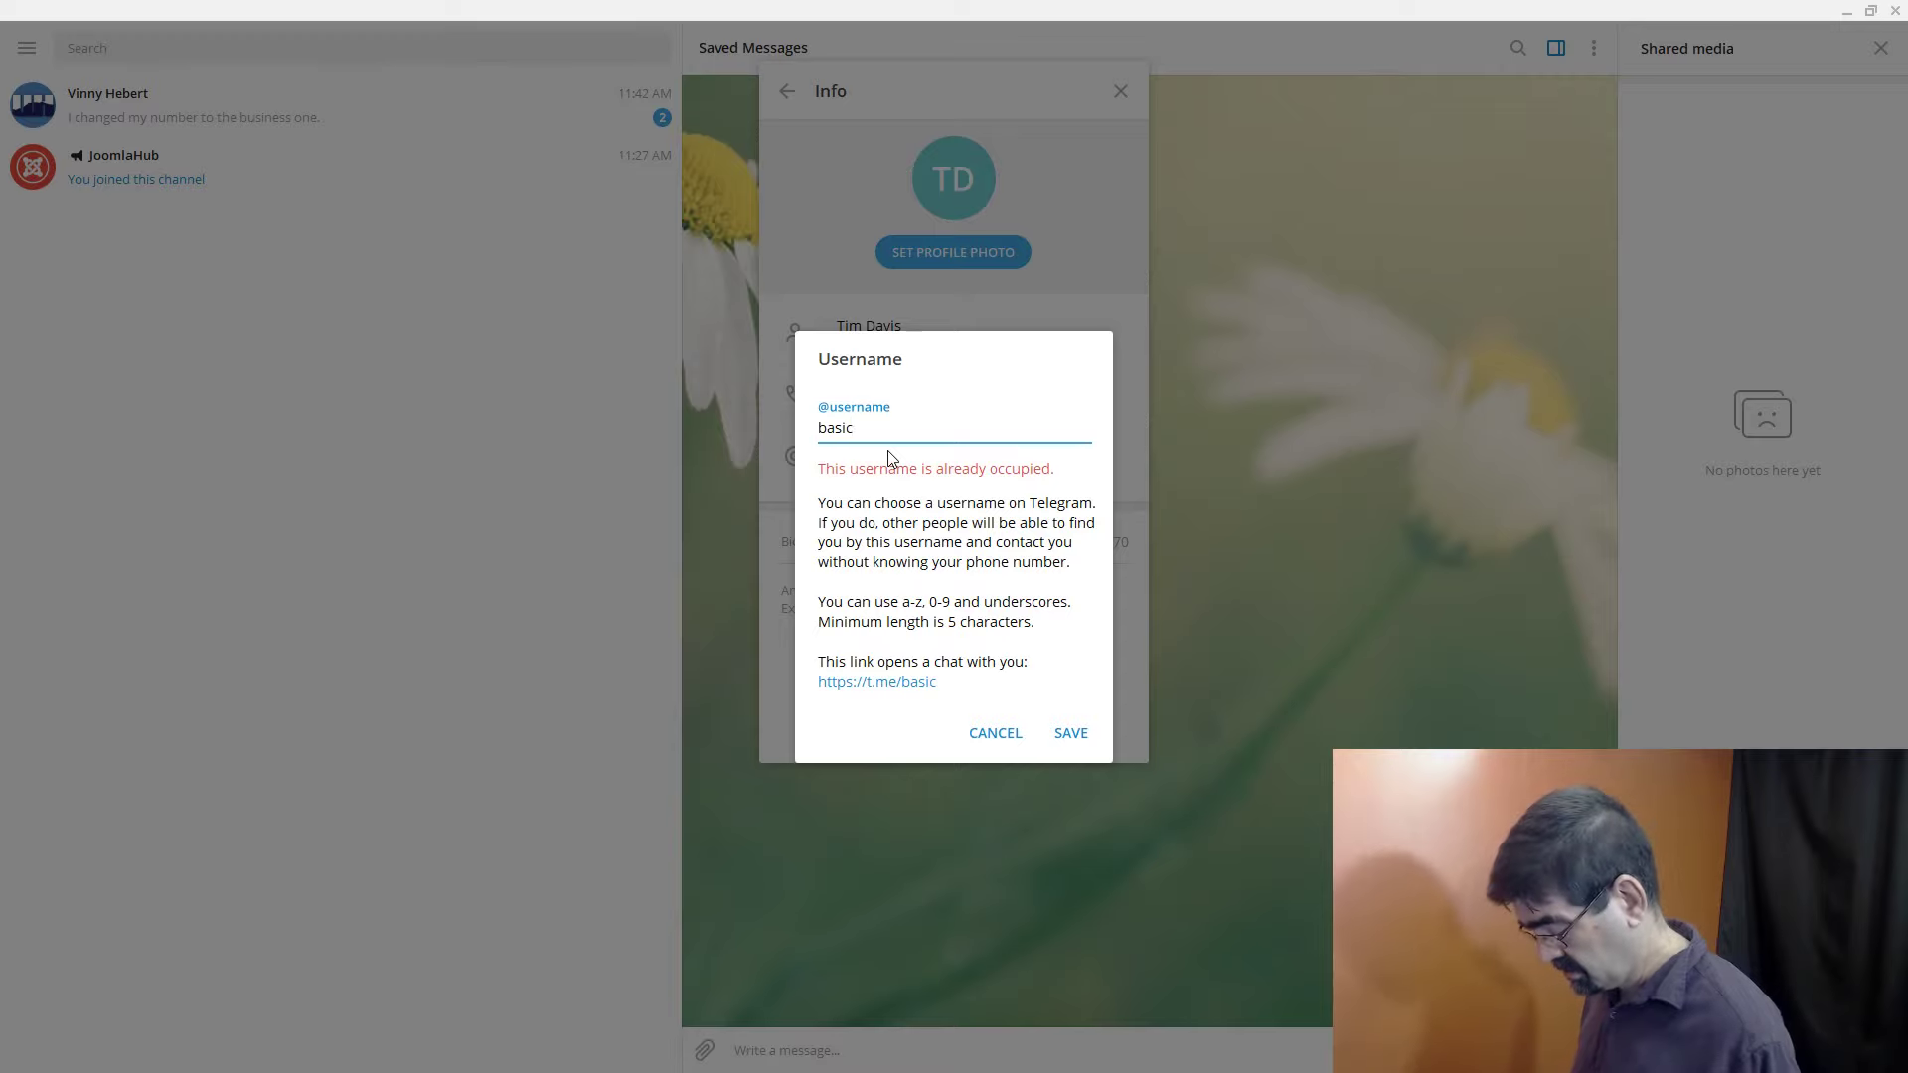
text(joomla)
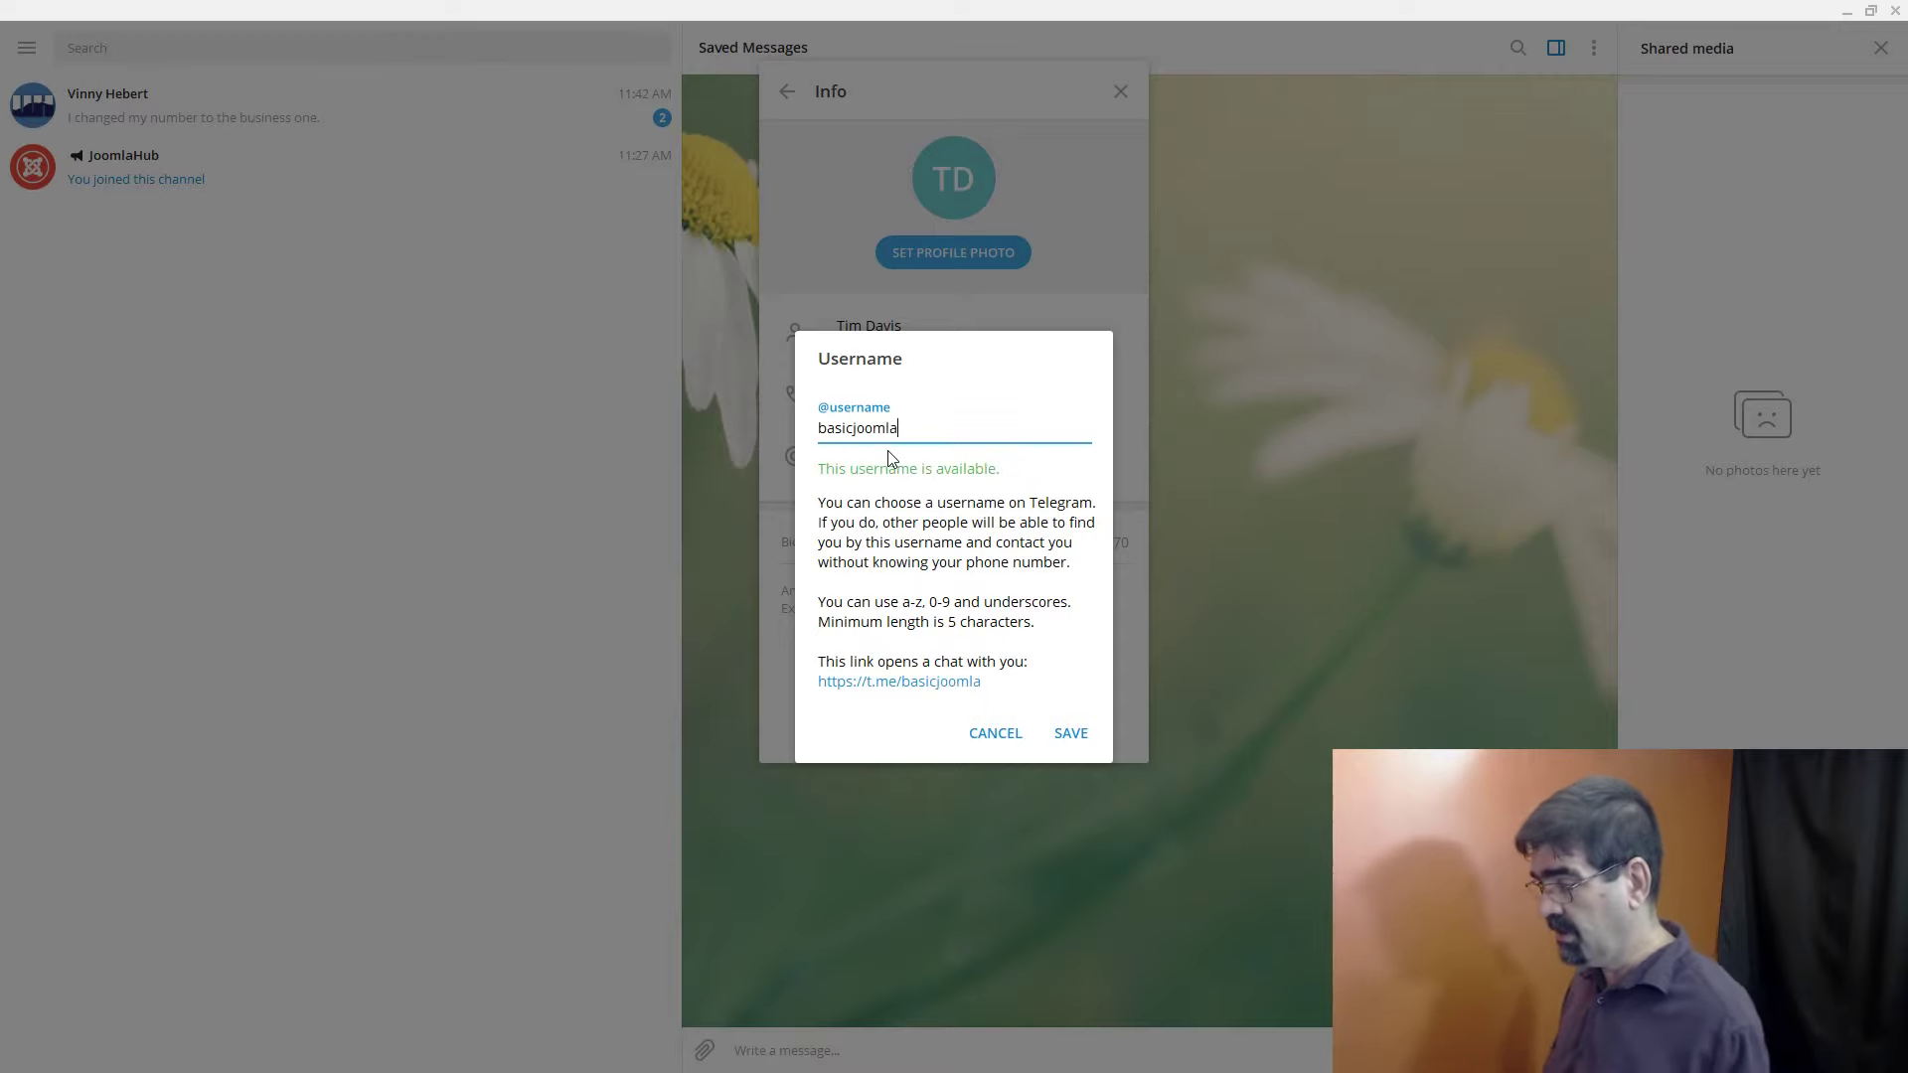